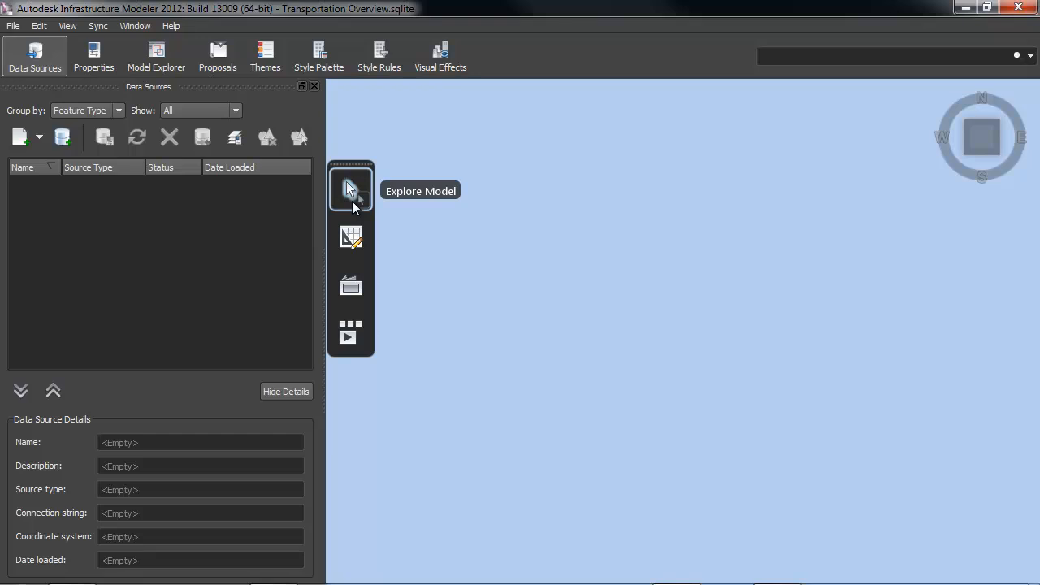
{"action": "left_click", "coordinate": [31, 65]}
{"action": "left_click", "coordinate": [36, 62]}
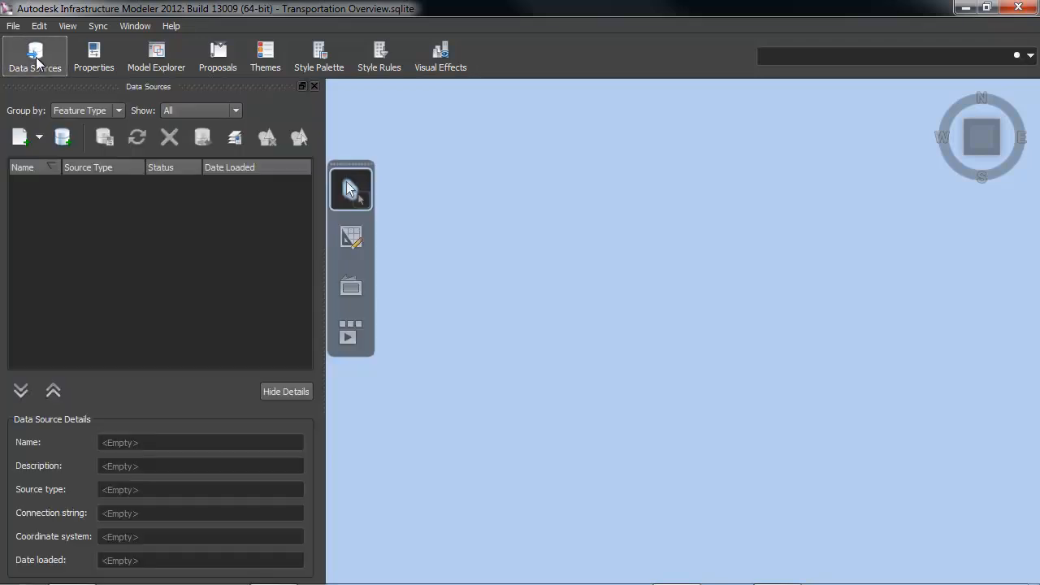
{"action": "left_click", "coordinate": [62, 137]}
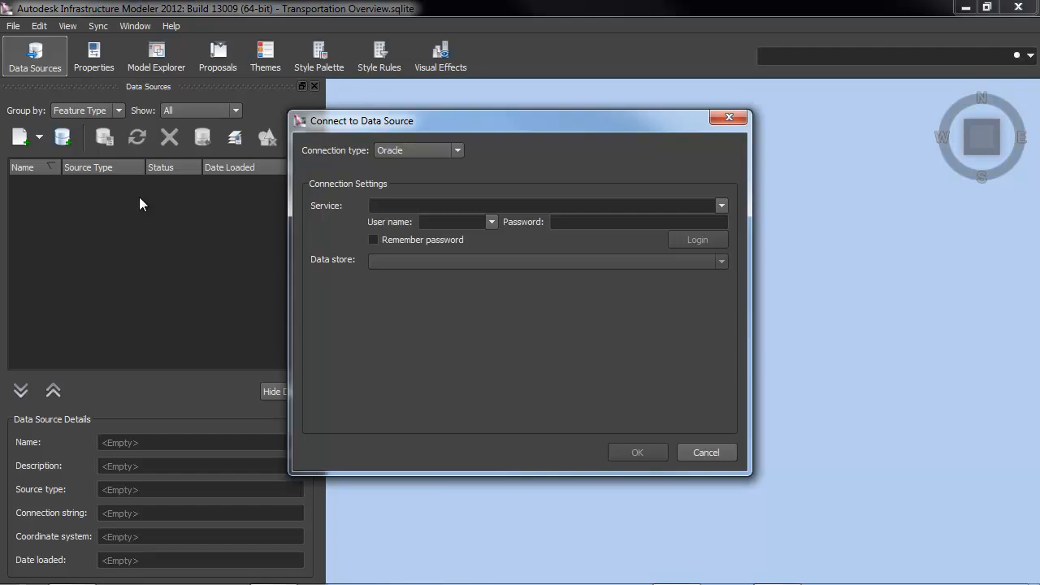
{"action": "left_click", "coordinate": [701, 453]}
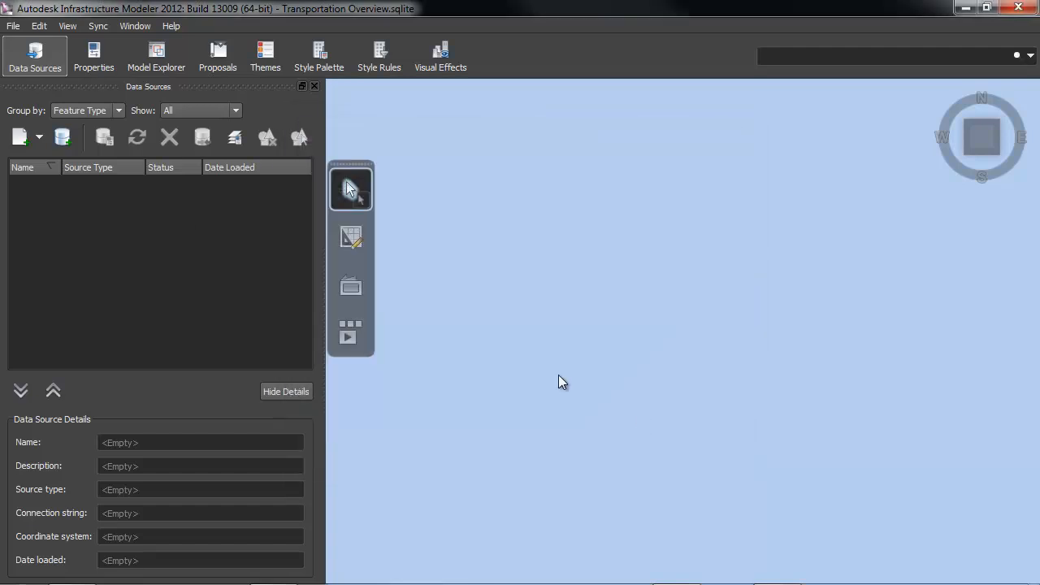
- Add a raster data source from 35106-B4.dem and 35106-B5.dem in the Data\AIM\Overview\GIS\Elevation folder
{"action": "left_click", "coordinate": [41, 143]}
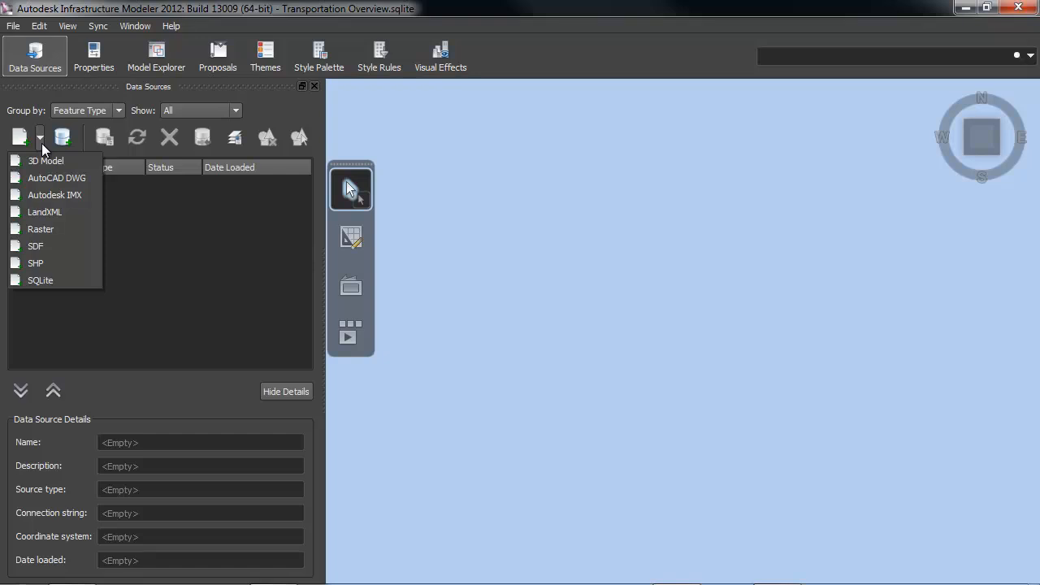
{"action": "left_click", "coordinate": [46, 229]}
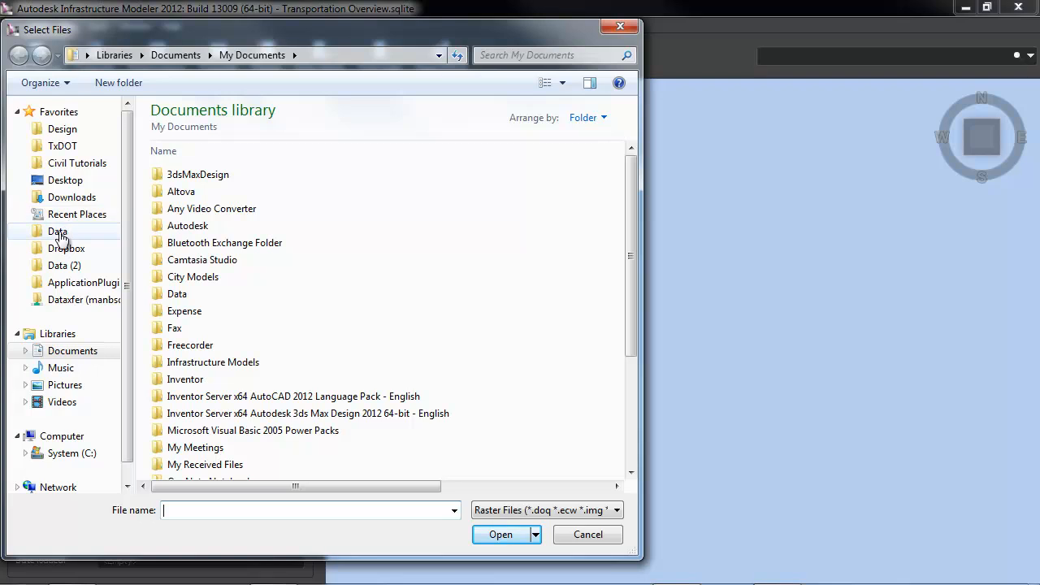
{"action": "left_click", "coordinate": [59, 234]}
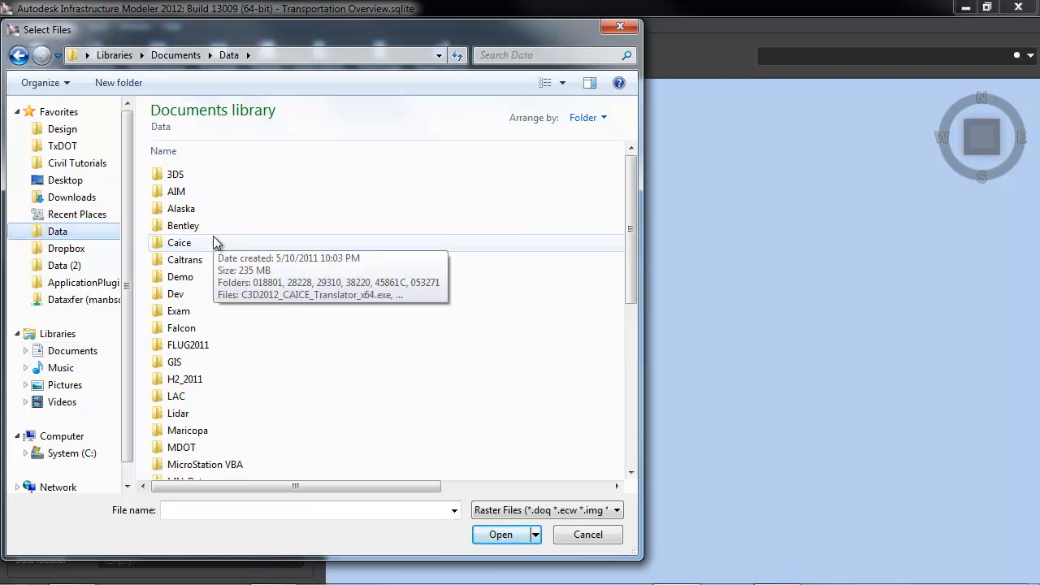
{"action": "double_click", "coordinate": [172, 191]}
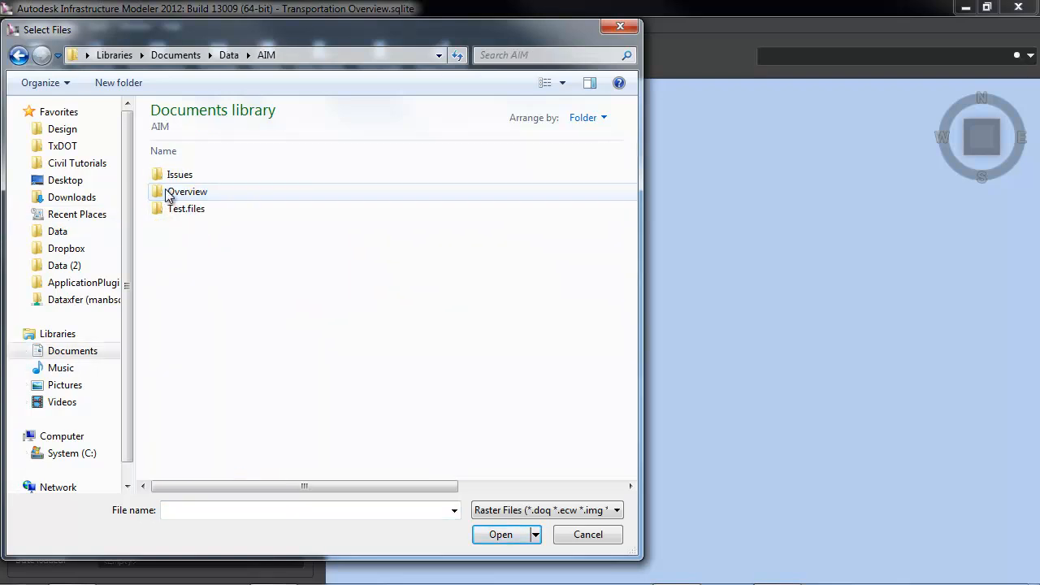
{"action": "double_click", "coordinate": [171, 191]}
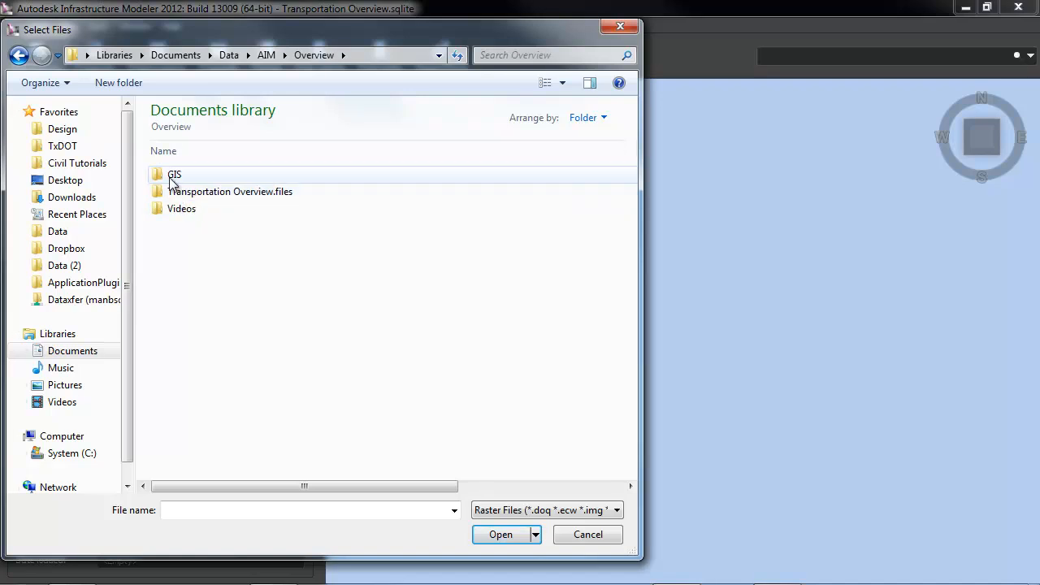
{"action": "double_click", "coordinate": [172, 177]}
{"action": "double_click", "coordinate": [182, 178]}
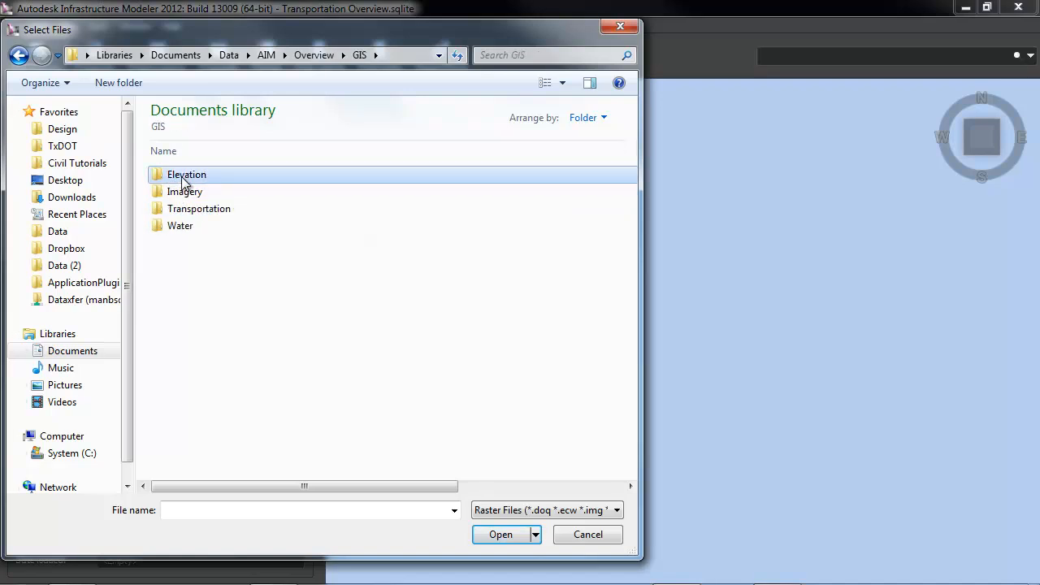
{"action": "left_click", "coordinate": [184, 178]}
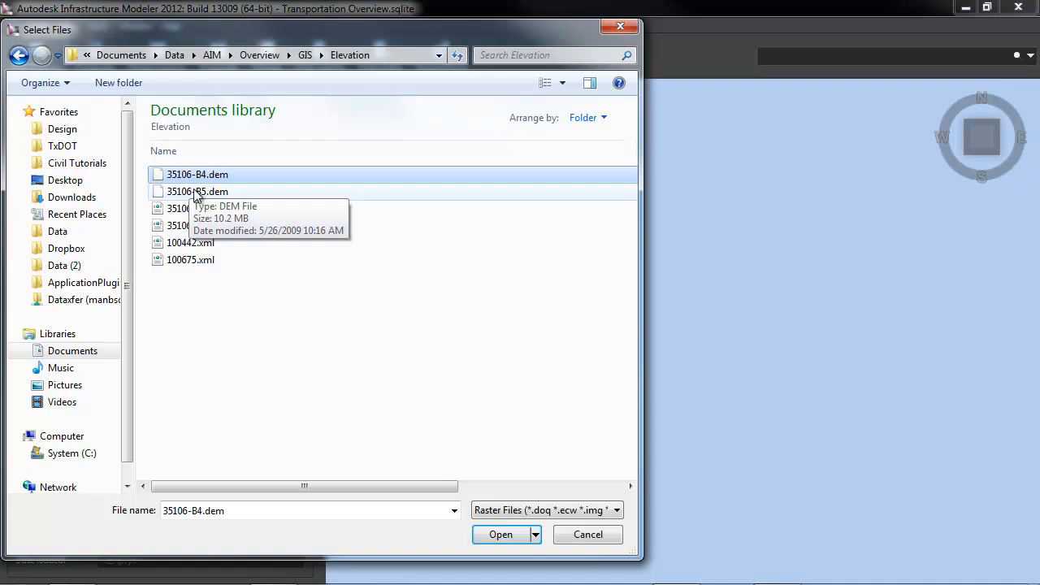
{"action": "left_click", "coordinate": [195, 196], "text": "ctrl"}
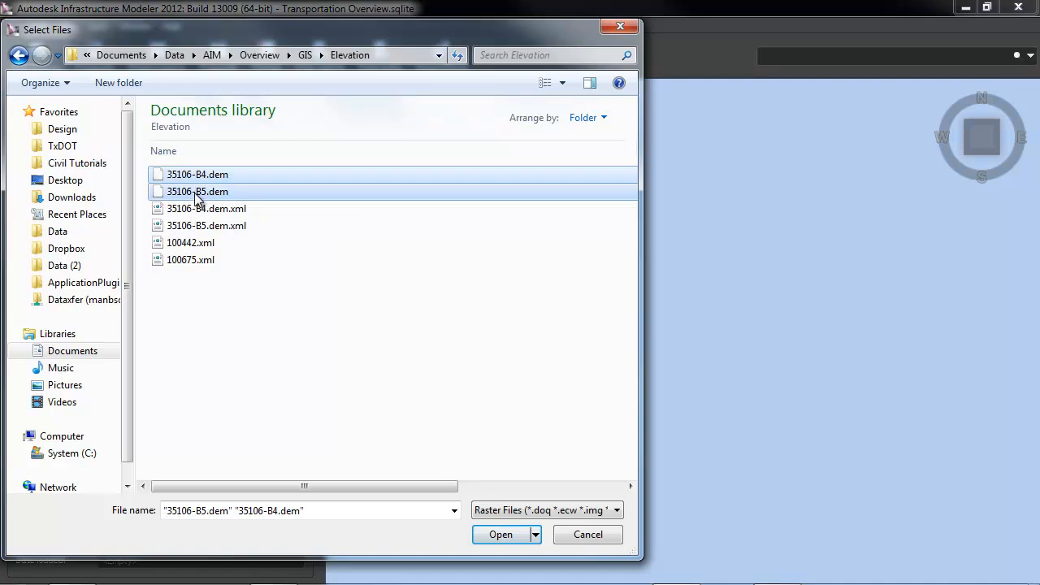
{"action": "left_click", "coordinate": [499, 535]}
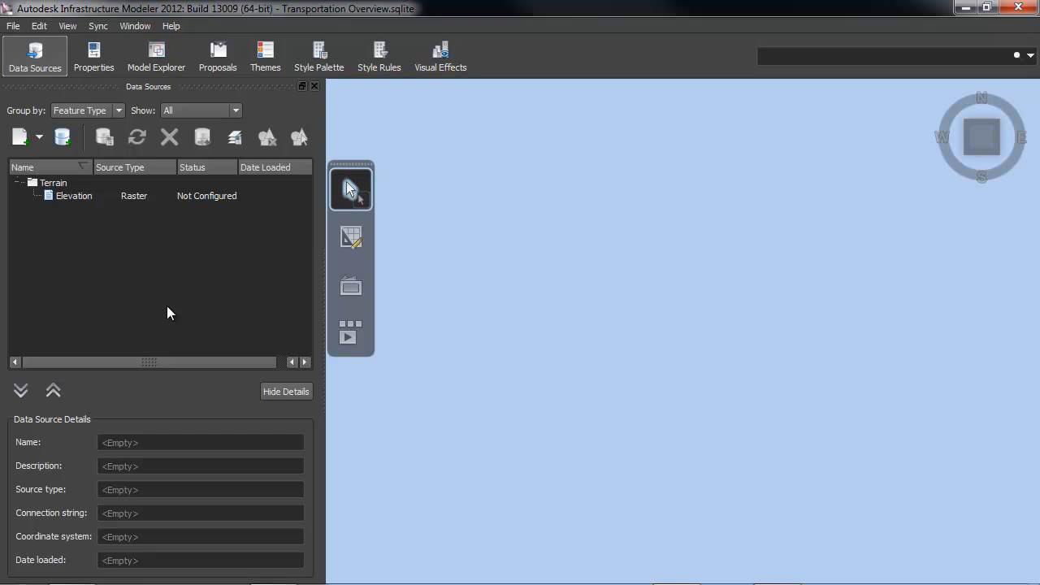
- Configure the Elevation data source with coordinate system UTM83-13 from the UTM, NAD83 Datum category
{"action": "left_click", "coordinate": [69, 197]}
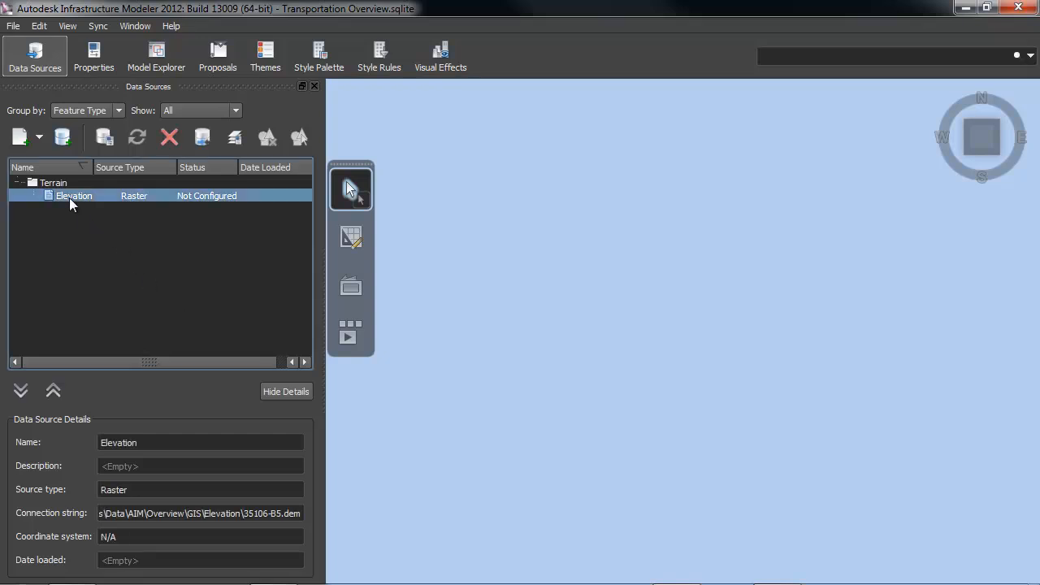
{"action": "double_click", "coordinate": [69, 198]}
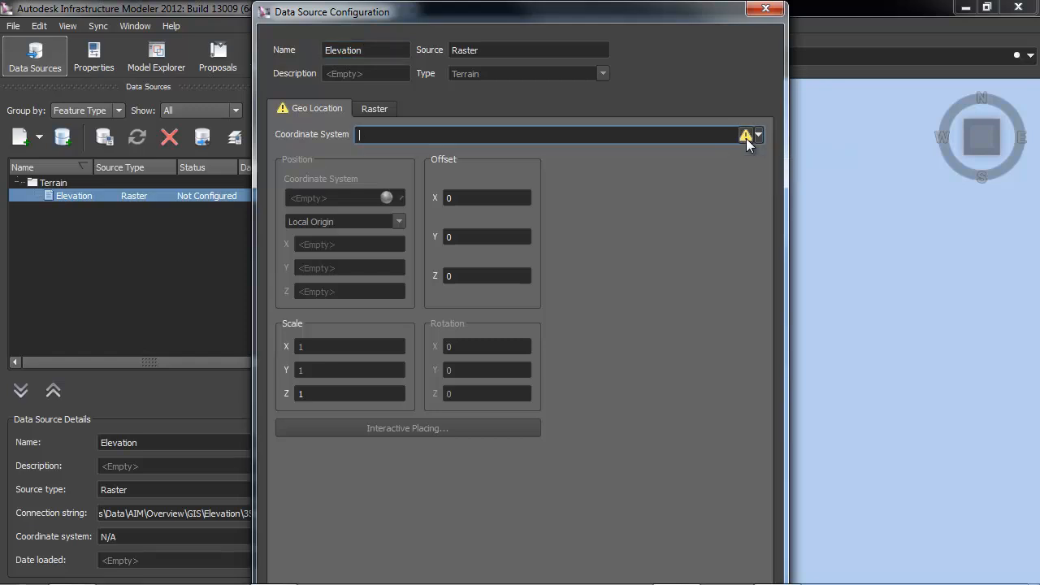
{"action": "left_click", "coordinate": [747, 136]}
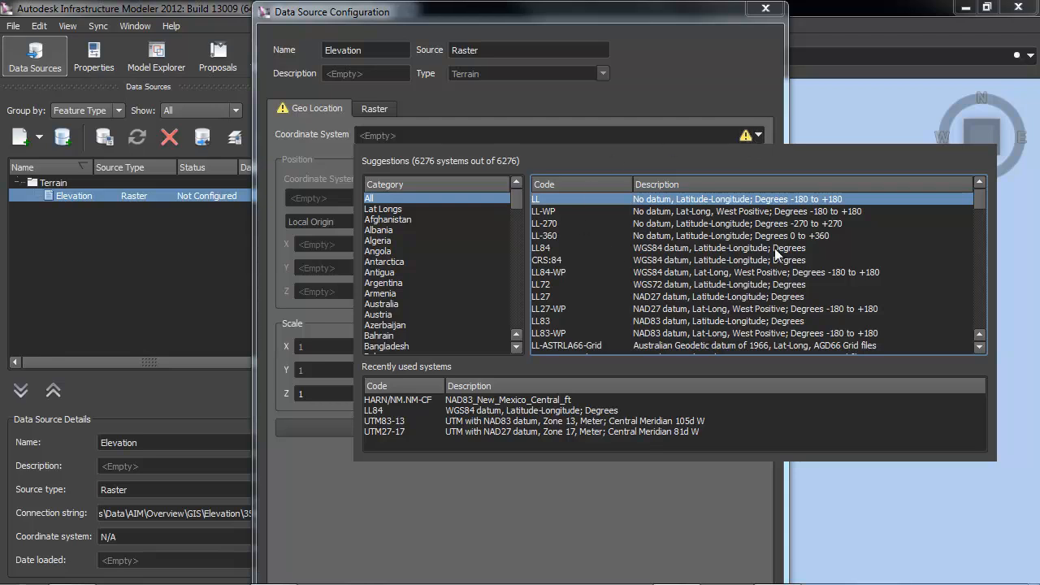
{"action": "left_click_drag", "start_coordinate": [979, 194], "coordinate": [980, 233]}
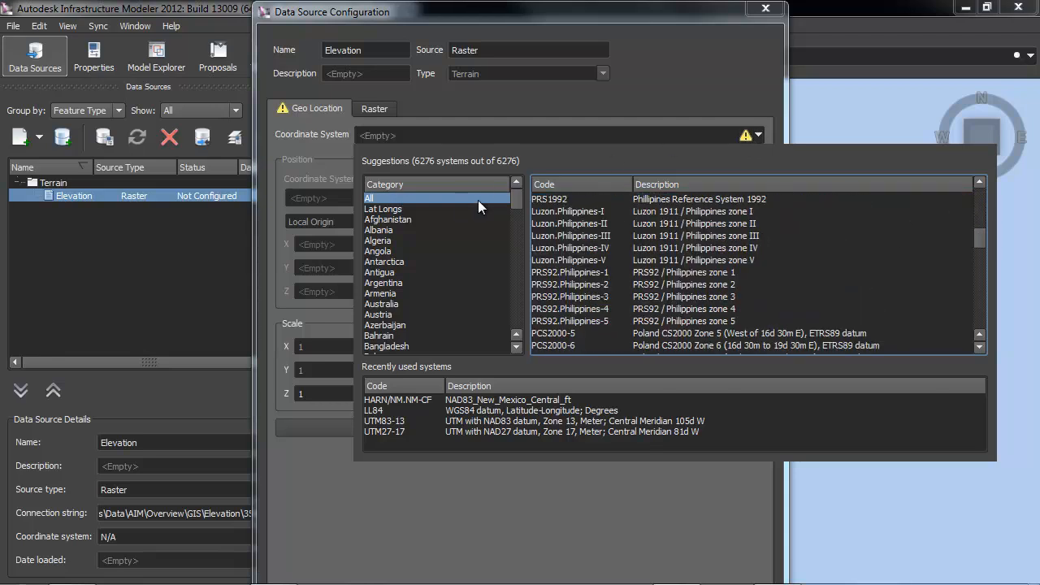
{"action": "left_click_drag", "start_coordinate": [515, 198], "coordinate": [514, 328]}
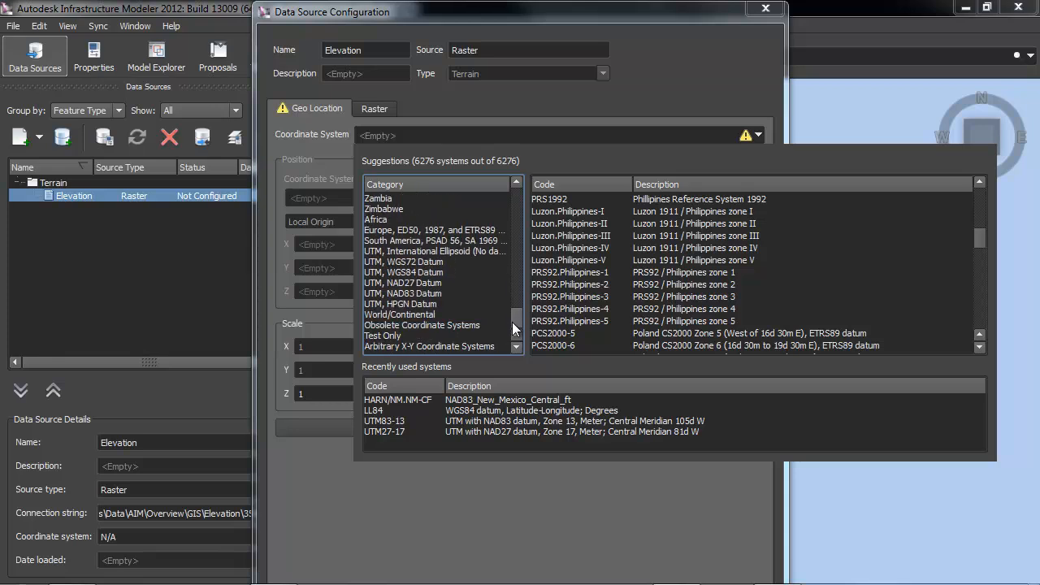
{"action": "left_click", "coordinate": [416, 294]}
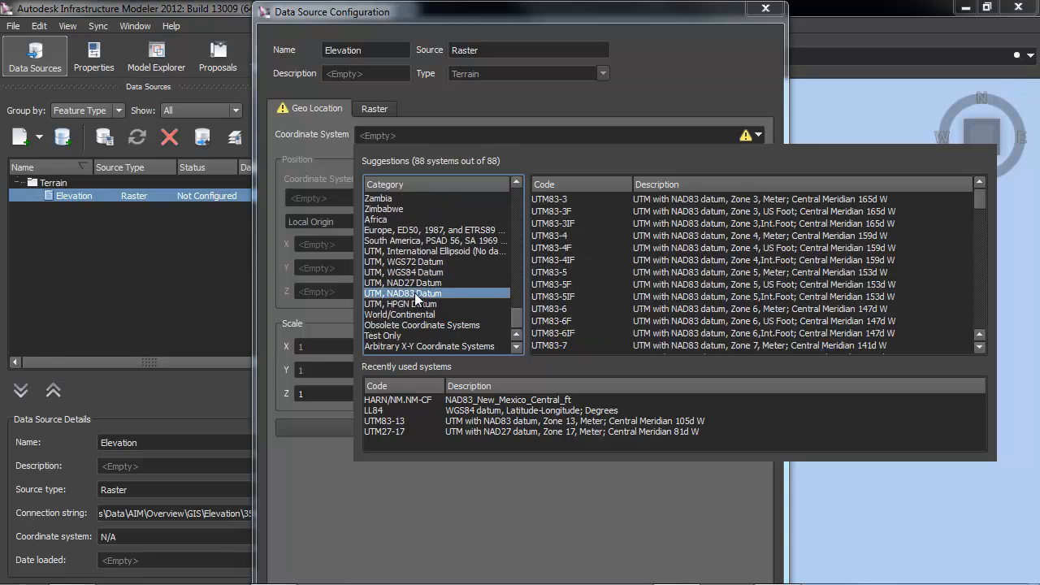
{"action": "left_click", "coordinate": [559, 322]}
{"action": "scroll", "coordinate": [562, 325], "scroll_direction": "down", "scroll_amount": 3}
{"action": "scroll", "coordinate": [566, 332], "scroll_direction": "down", "scroll_amount": 5}
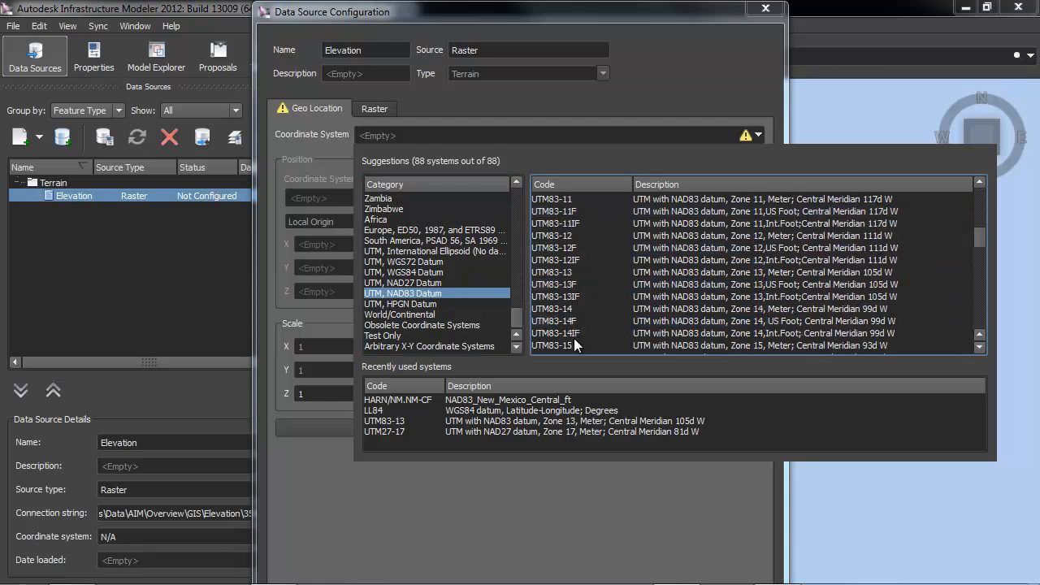
{"action": "left_click", "coordinate": [564, 275]}
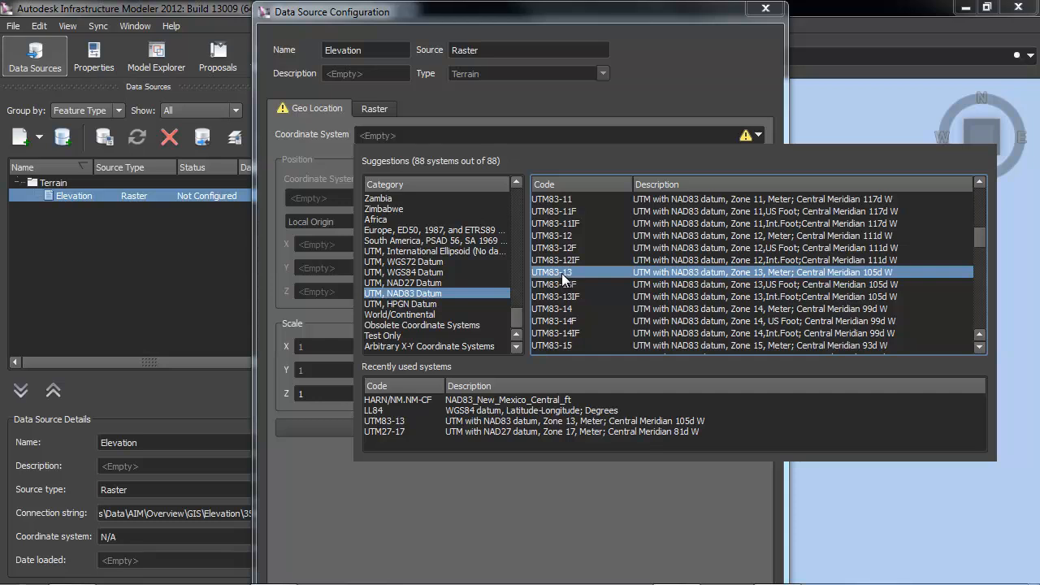
{"action": "double_click", "coordinate": [564, 276]}
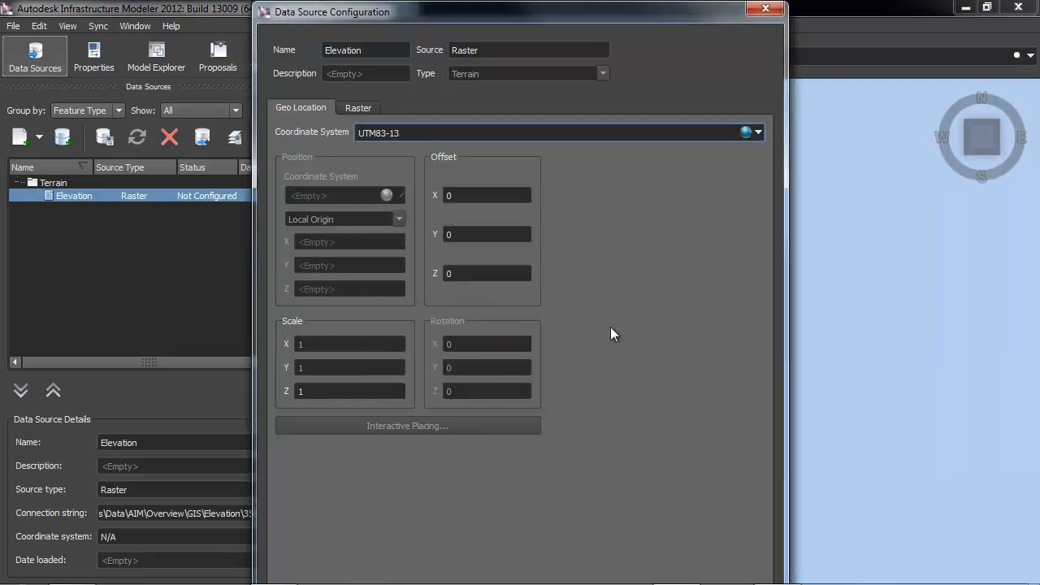
- Check the Elevation source's raster settings, and close its configuration with a refresh to import the terrain into the model
{"action": "left_click", "coordinate": [758, 132]}
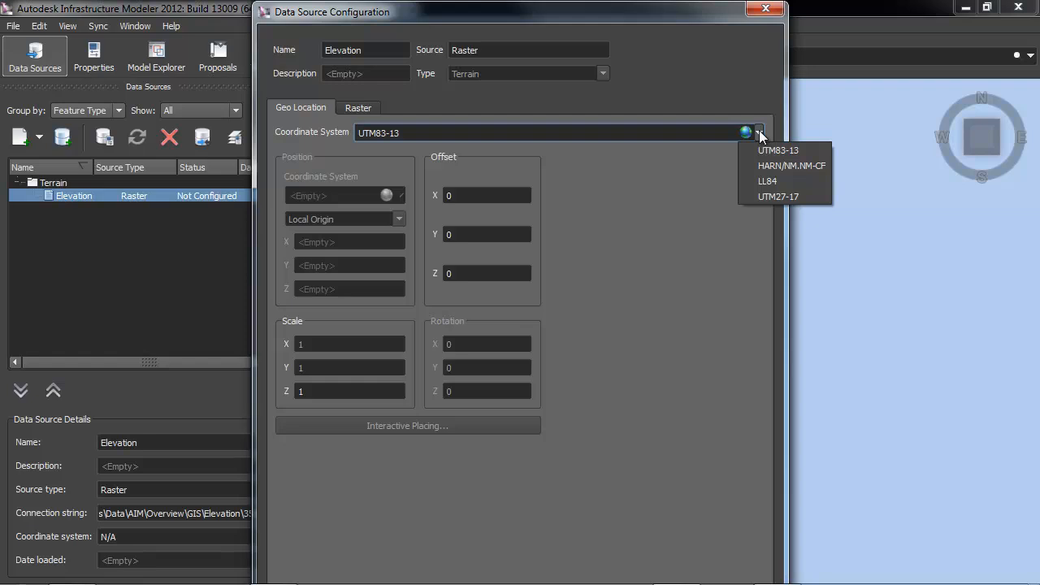
{"action": "left_click", "coordinate": [757, 91]}
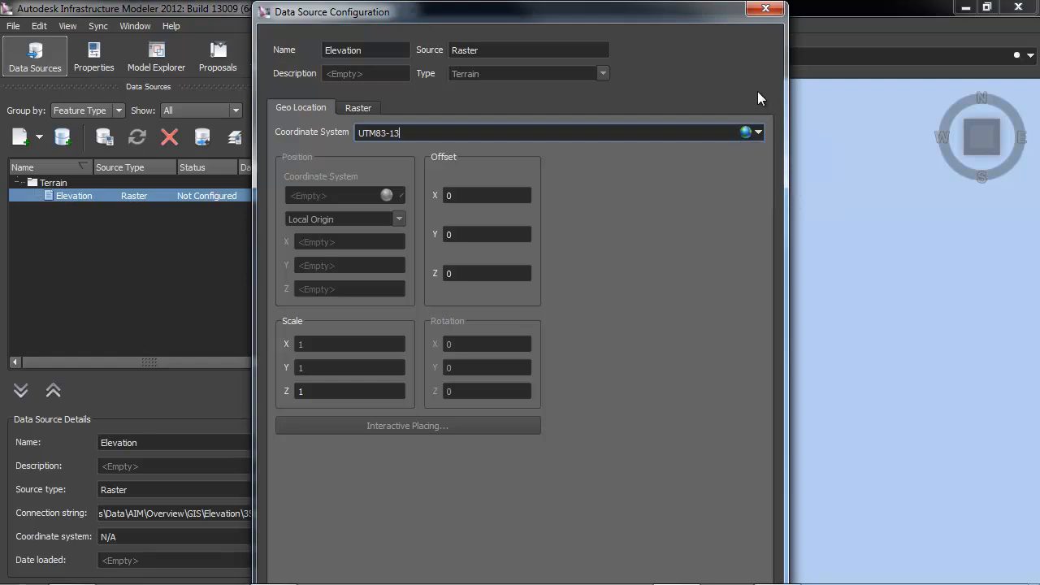
{"action": "left_click", "coordinate": [356, 109]}
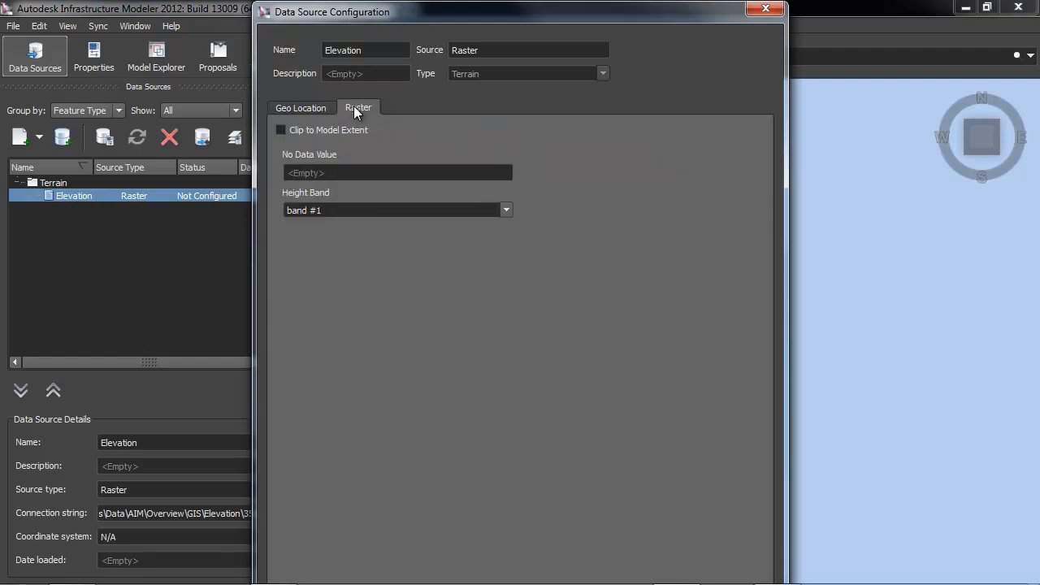
{"action": "left_click", "coordinate": [308, 105]}
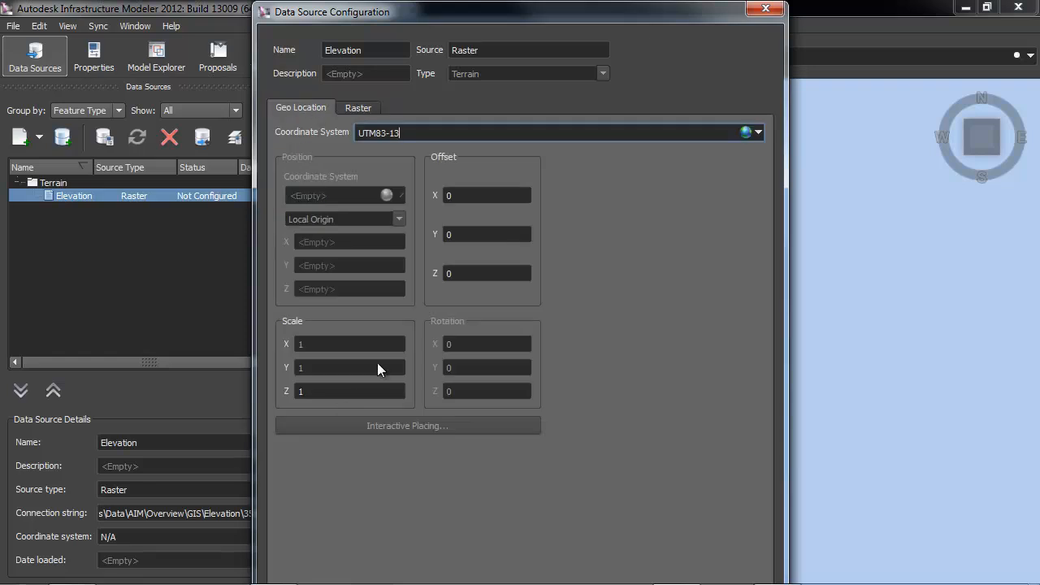
{"action": "mouse_move", "coordinate": [533, 17]}
{"action": "left_mouse_down"}
{"action": "mouse_move", "coordinate": [525, 135]}
{"action": "mouse_move", "coordinate": [526, 26]}
{"action": "left_mouse_up"}
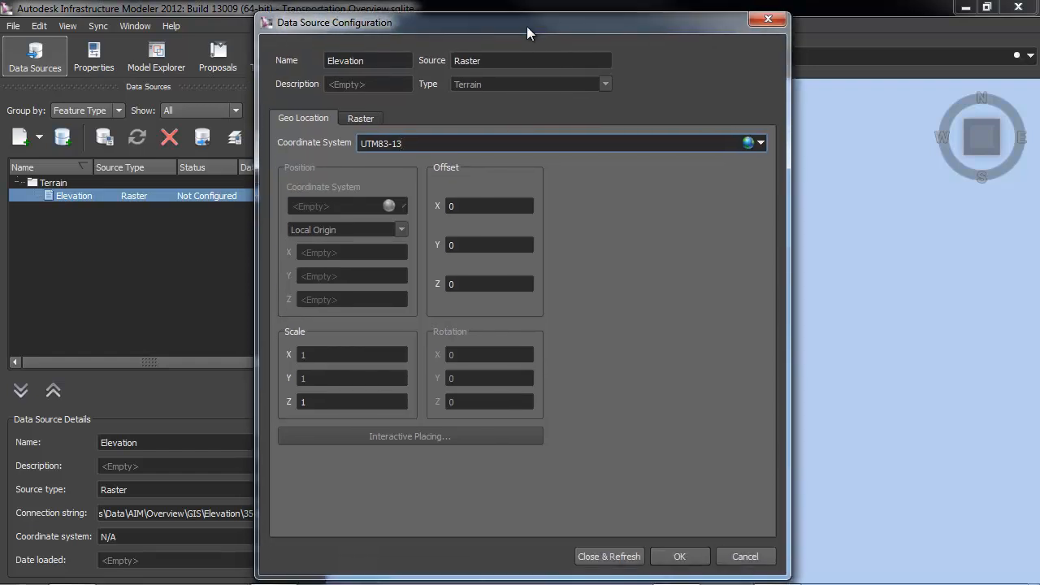
{"action": "left_click", "coordinate": [602, 556]}
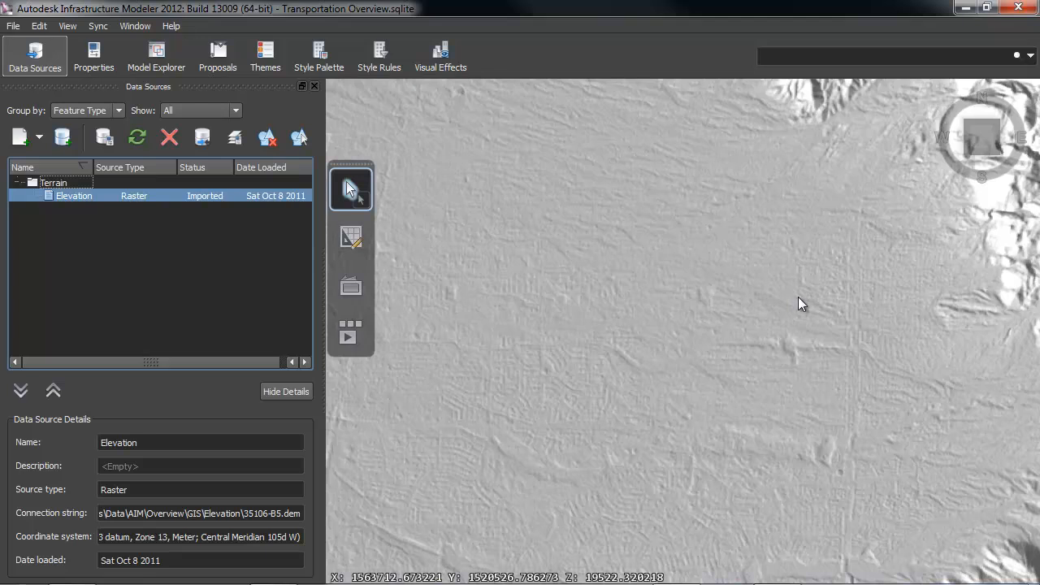
- Examine the imported terrain from above, from close-up surface detail out to its full extent
{"action": "left_click_drag", "start_coordinate": [734, 335], "coordinate": [455, 495]}
{"action": "left_click_drag", "start_coordinate": [569, 303], "coordinate": [688, 228]}
{"action": "scroll", "coordinate": [667, 457], "scroll_direction": "down", "scroll_amount": 3}
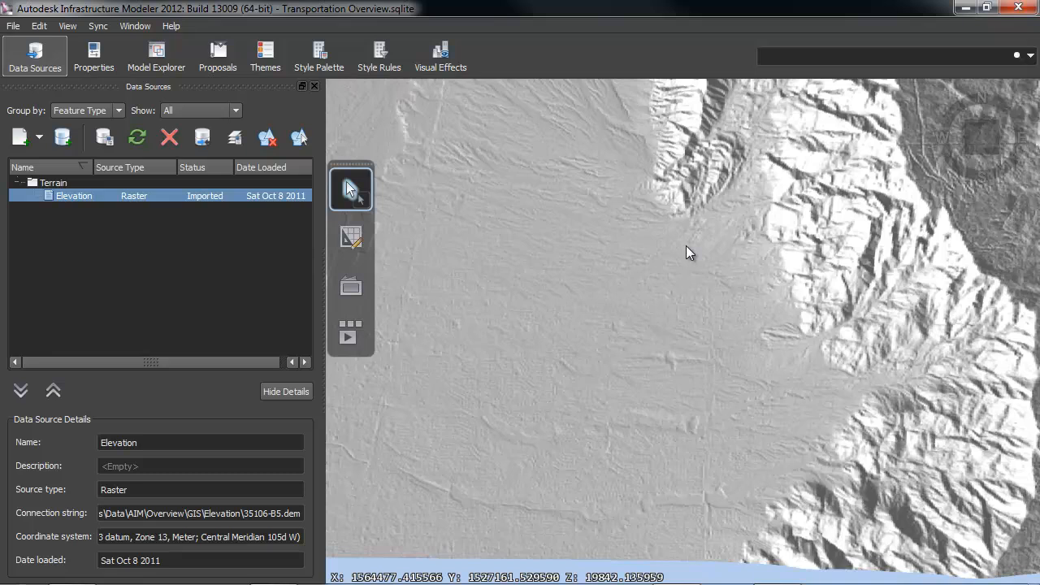
{"action": "left_click_drag", "start_coordinate": [657, 287], "coordinate": [703, 319]}
{"action": "scroll", "coordinate": [702, 319], "scroll_direction": "down", "scroll_amount": 4}
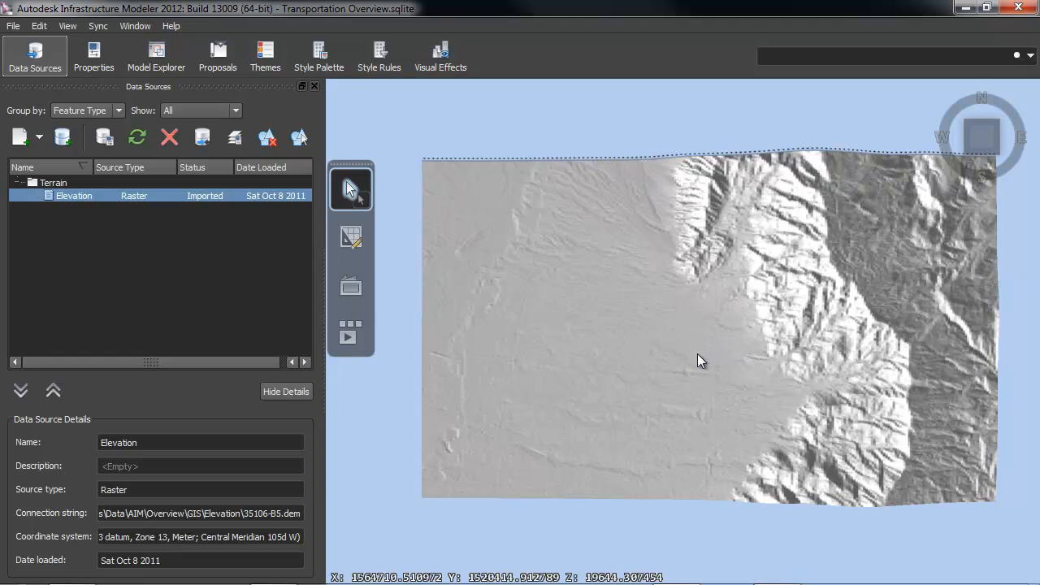
{"action": "scroll", "coordinate": [697, 358], "scroll_direction": "up", "scroll_amount": 5}
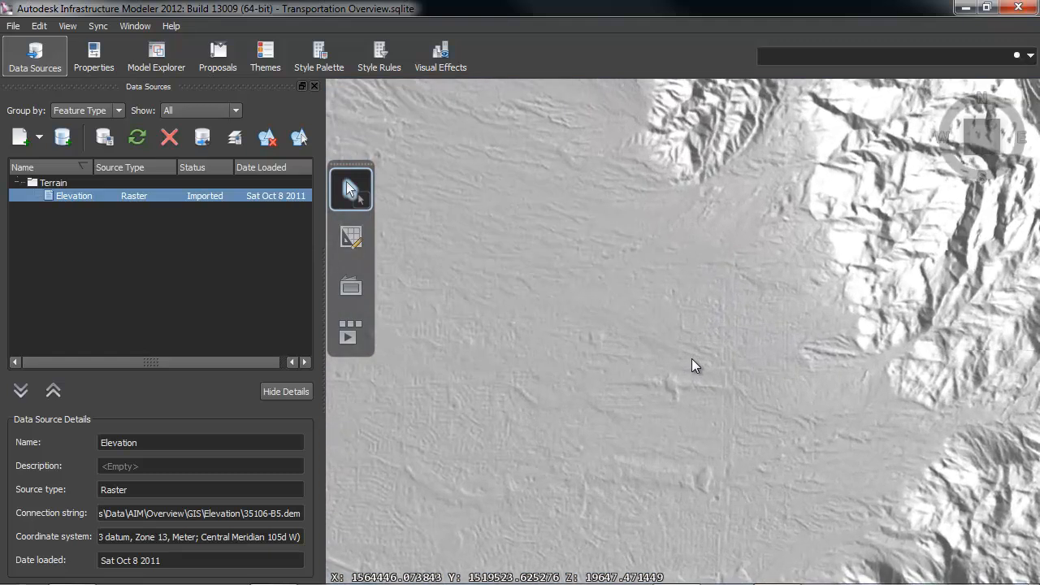
{"action": "scroll", "coordinate": [691, 358], "scroll_direction": "down", "scroll_amount": 5}
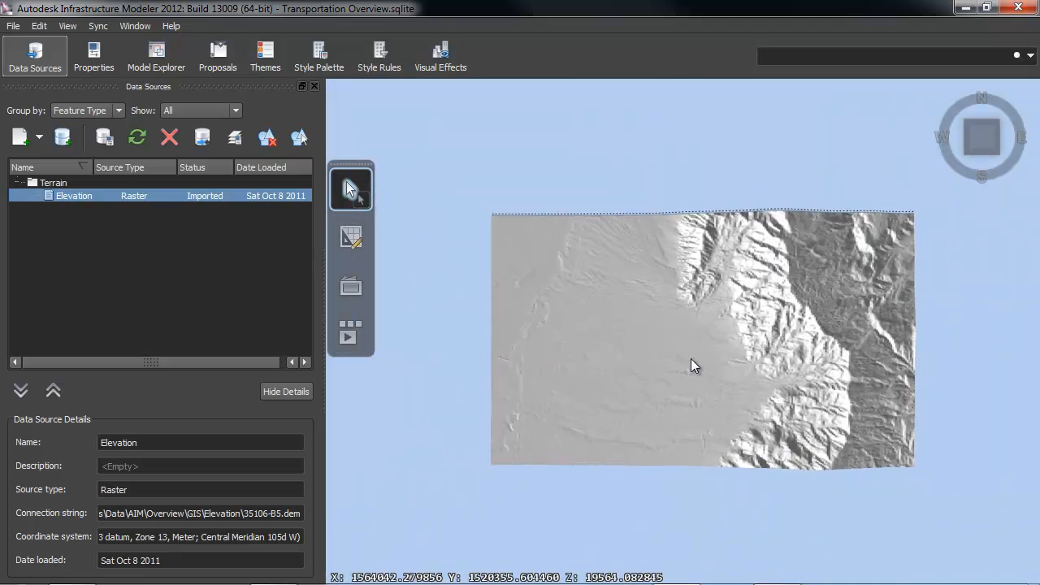
{"action": "mouse_move", "coordinate": [780, 346]}
{"action": "left_mouse_down"}
{"action": "mouse_move", "coordinate": [636, 344]}
{"action": "mouse_move", "coordinate": [833, 337]}
{"action": "mouse_move", "coordinate": [762, 322]}
{"action": "mouse_move", "coordinate": [689, 344]}
{"action": "mouse_move", "coordinate": [772, 367]}
{"action": "mouse_move", "coordinate": [822, 343]}
{"action": "mouse_move", "coordinate": [737, 342]}
{"action": "mouse_move", "coordinate": [764, 343]}
{"action": "left_mouse_up"}
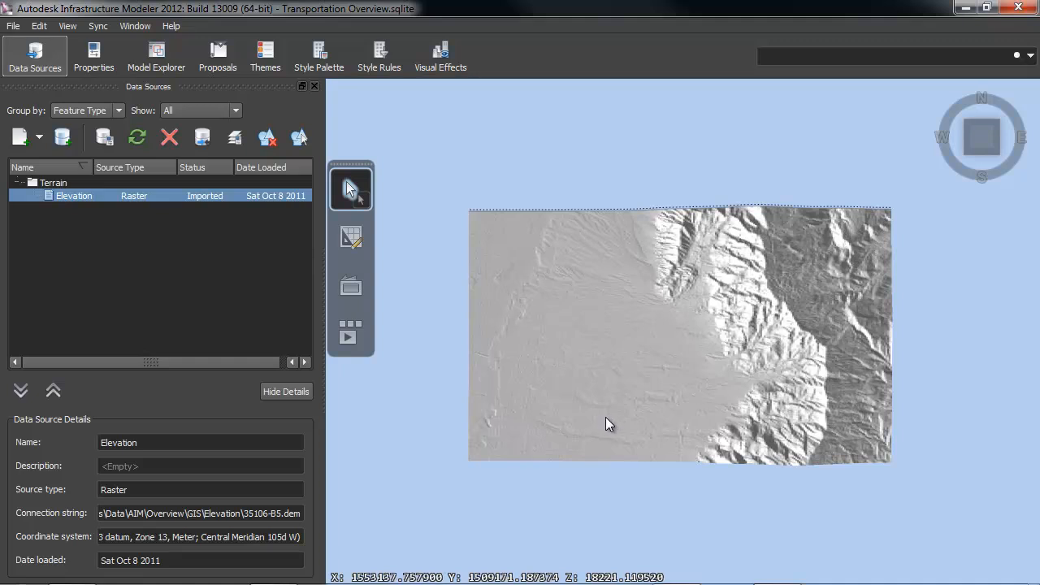
- Inspect the terrain relief and mountains in a tilted 3D view, and return to the top view
{"action": "middle_click_drag", "start_coordinate": [601, 419], "coordinate": [623, 294]}
{"action": "scroll", "coordinate": [648, 349], "scroll_direction": "up", "scroll_amount": 5}
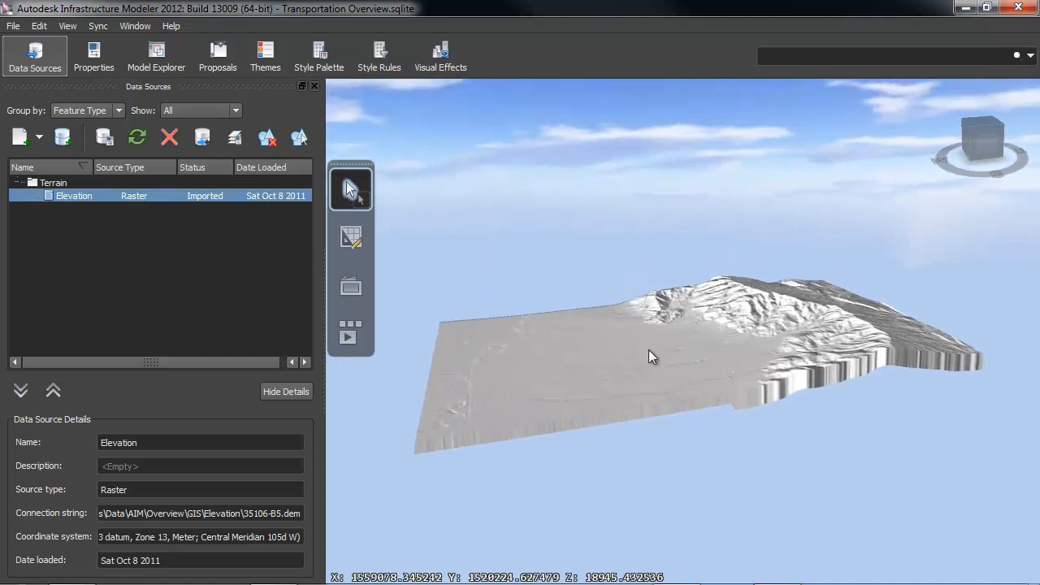
{"action": "middle_click_drag", "start_coordinate": [680, 358], "coordinate": [736, 430]}
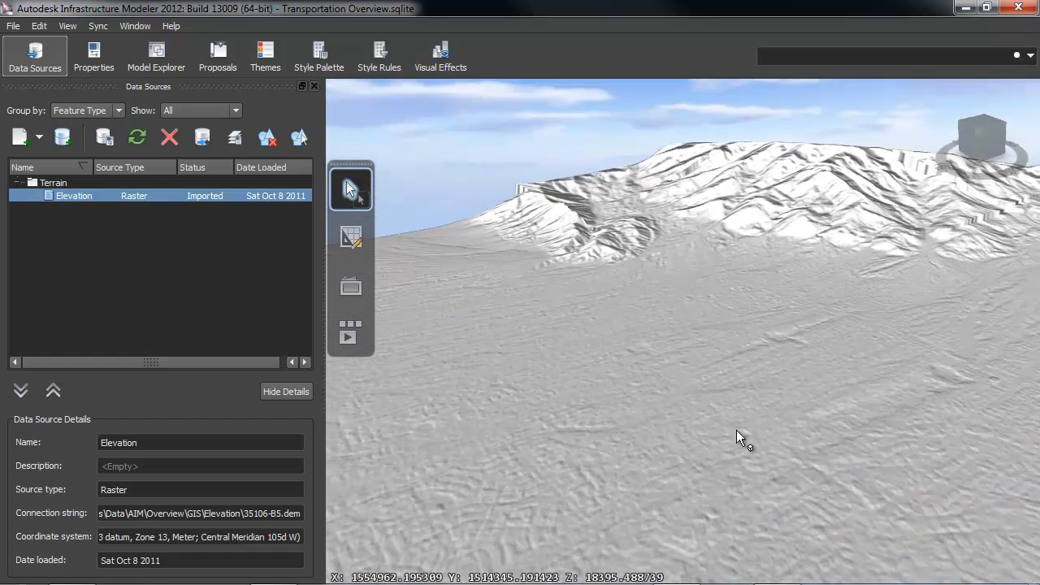
{"action": "left_click", "coordinate": [981, 122]}
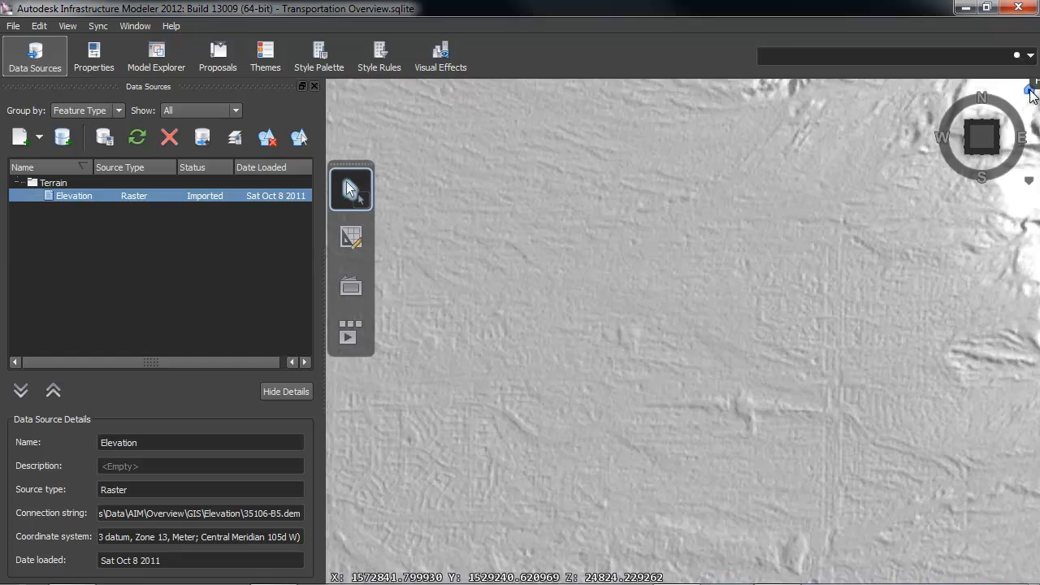
- Add the raster file ortho_1-1_1n_s_nm001_2009_1.sid from the GIS Imagery folder as a new data source
{"action": "left_click", "coordinate": [1030, 90]}
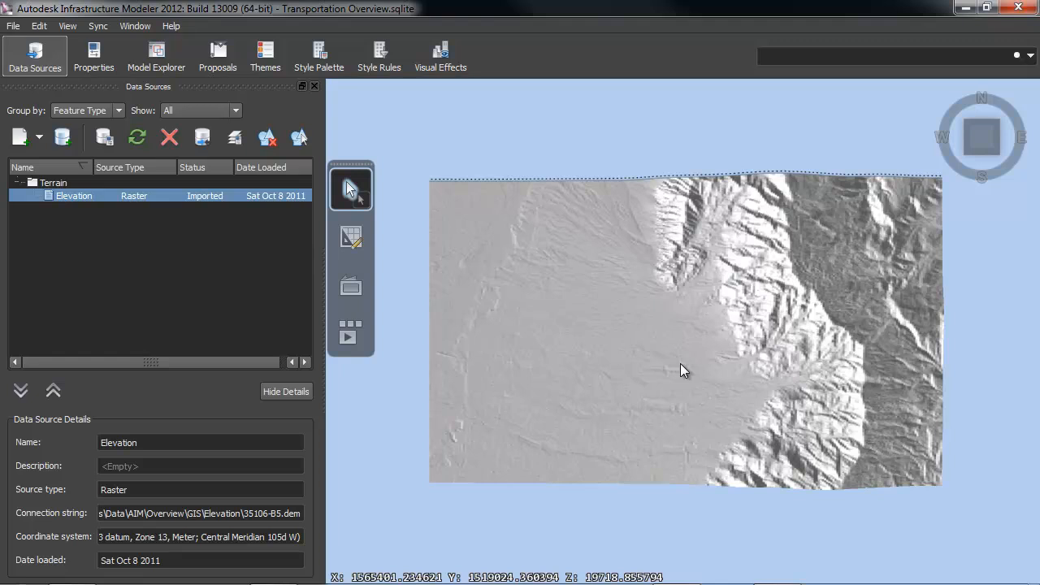
{"action": "left_click", "coordinate": [41, 140]}
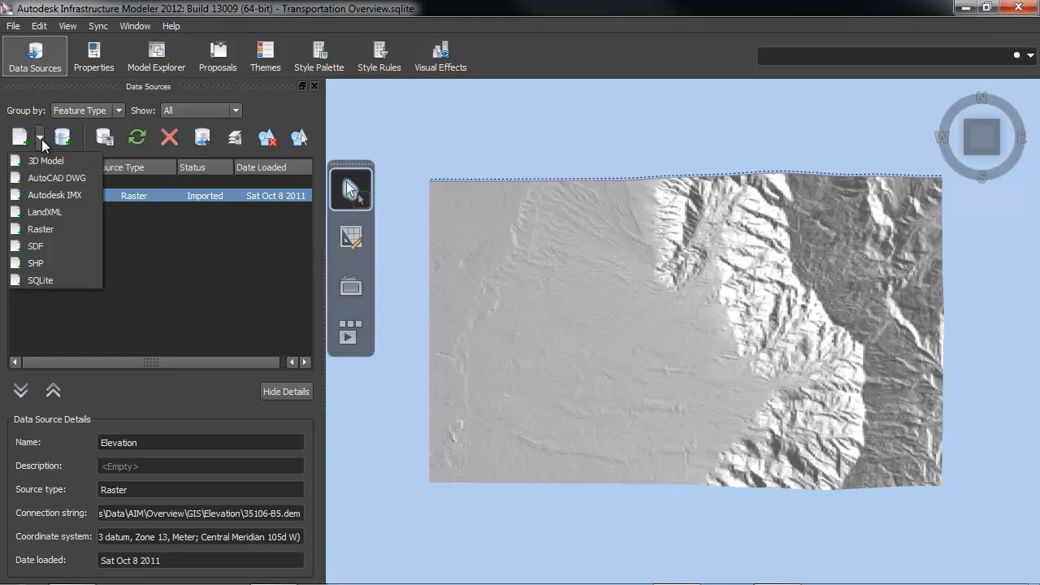
{"action": "left_click", "coordinate": [41, 229]}
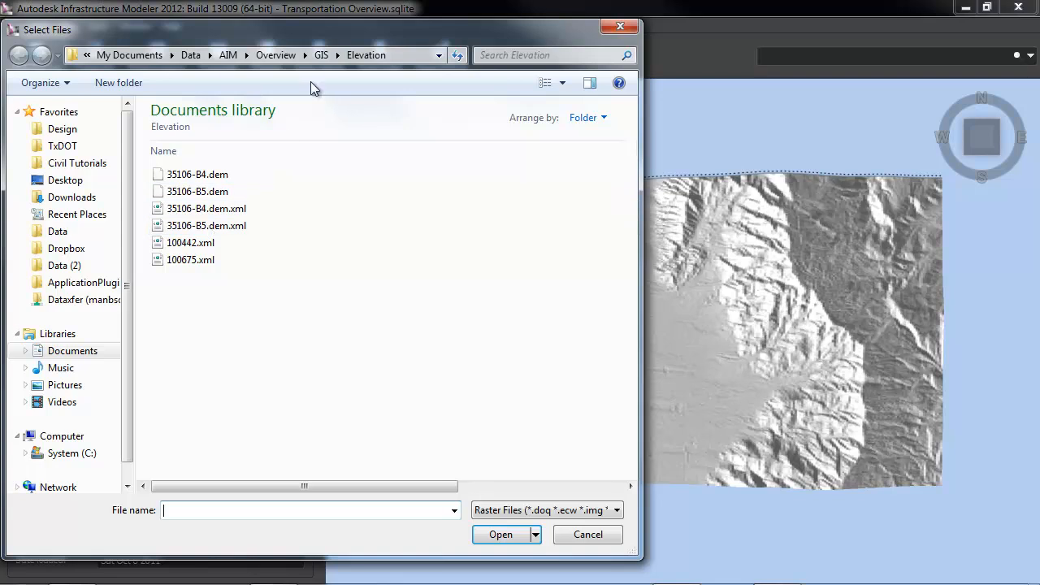
{"action": "left_click", "coordinate": [321, 55]}
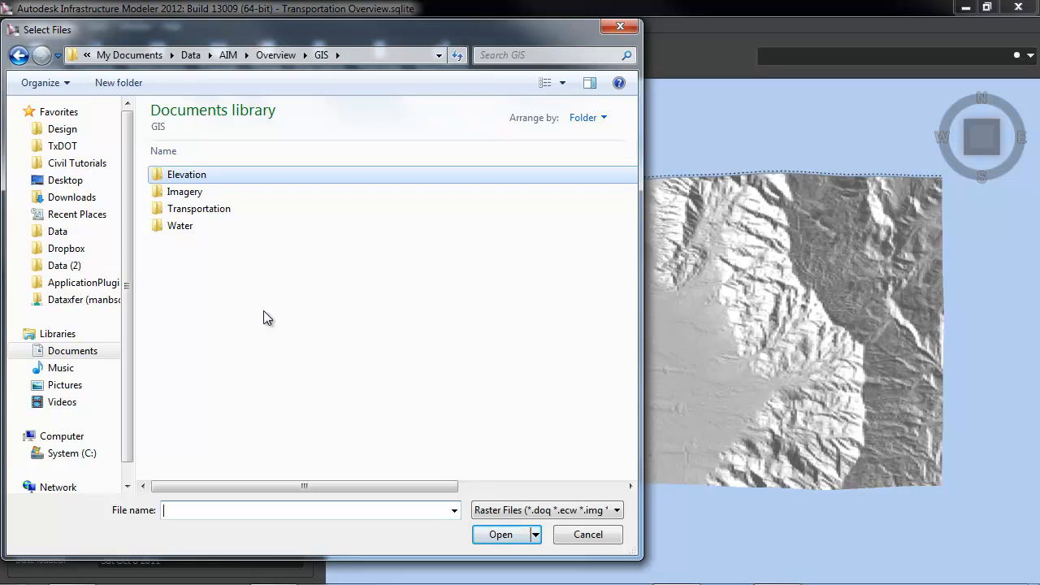
{"action": "double_click", "coordinate": [186, 192]}
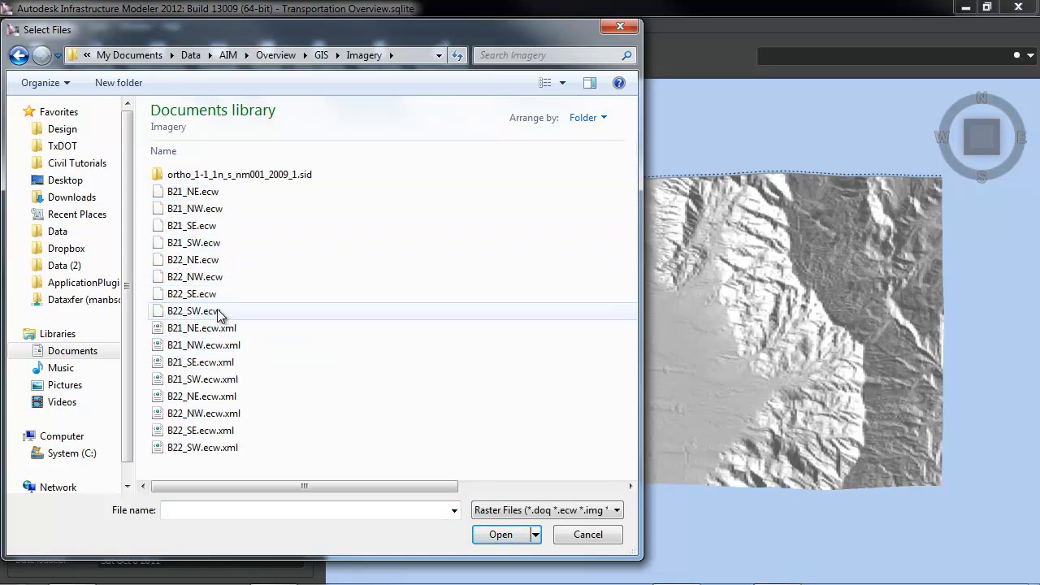
{"action": "double_click", "coordinate": [256, 179]}
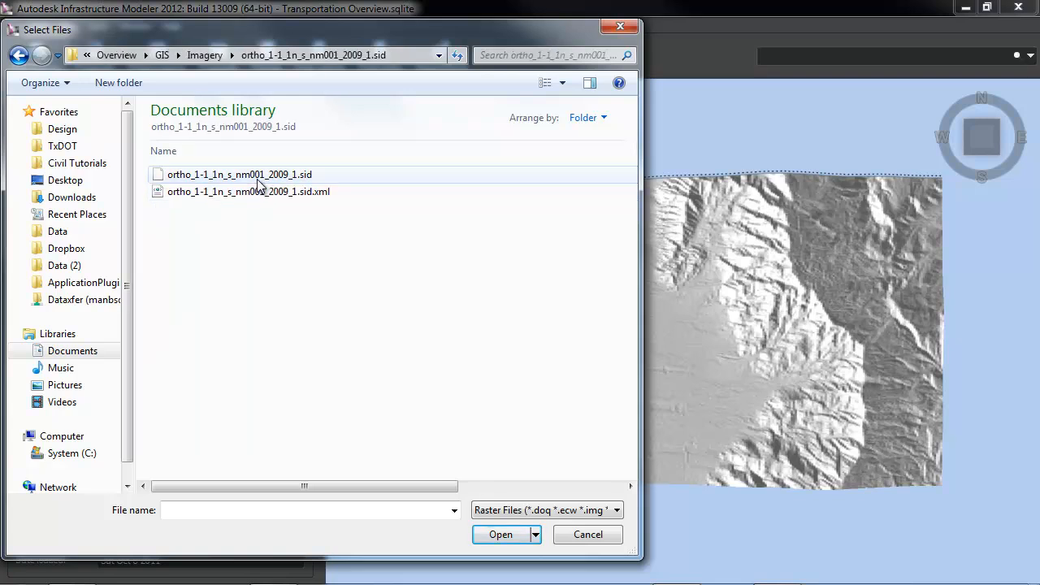
{"action": "left_click", "coordinate": [258, 180]}
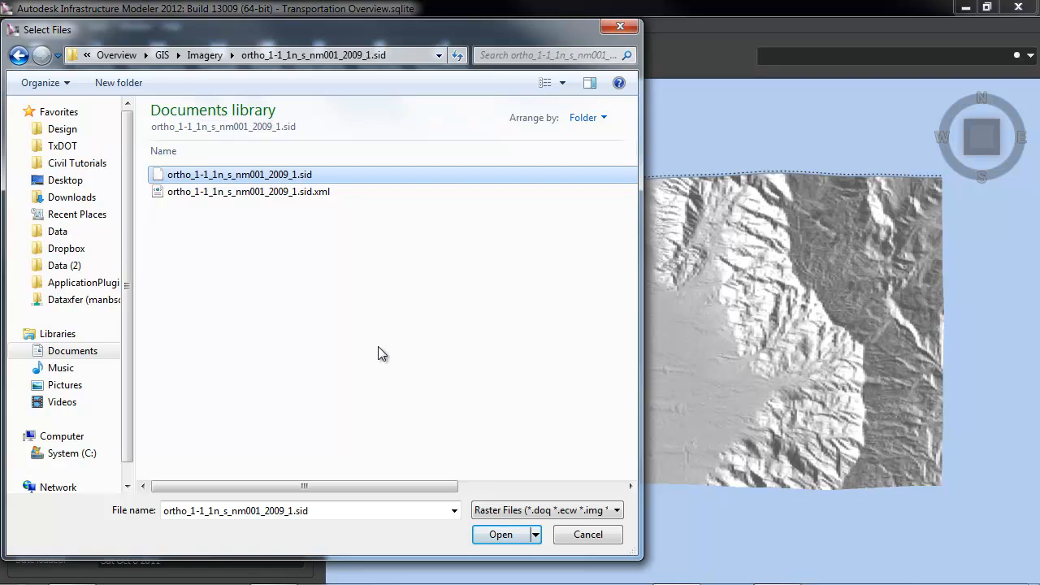
{"action": "left_click", "coordinate": [501, 535]}
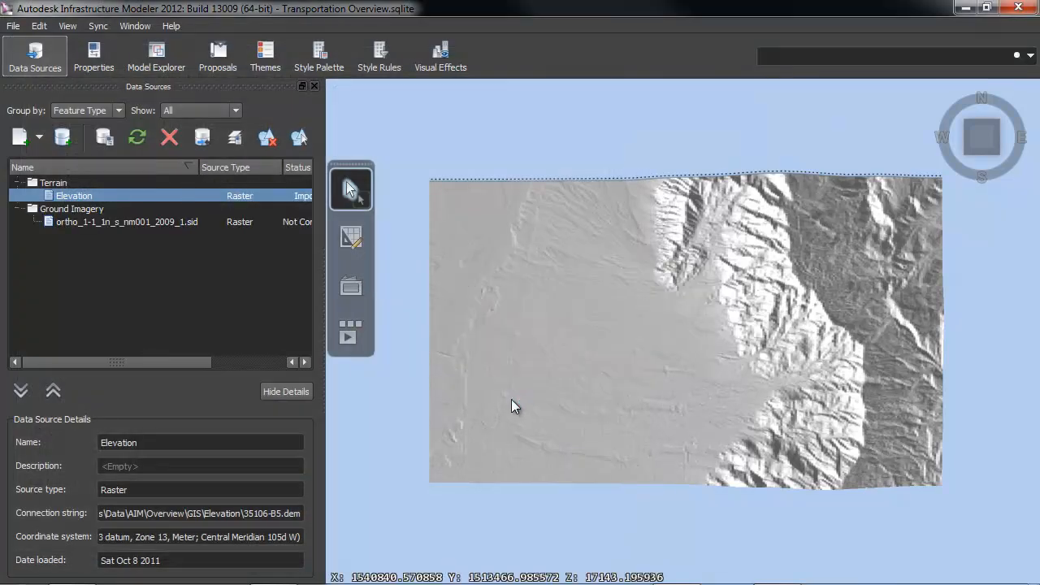
- Open the configuration of the ortho_1-1_1n_s_nm001_2009_1.sid source and assign it the coordinate system UTM83-13
{"action": "left_click", "coordinate": [141, 222]}
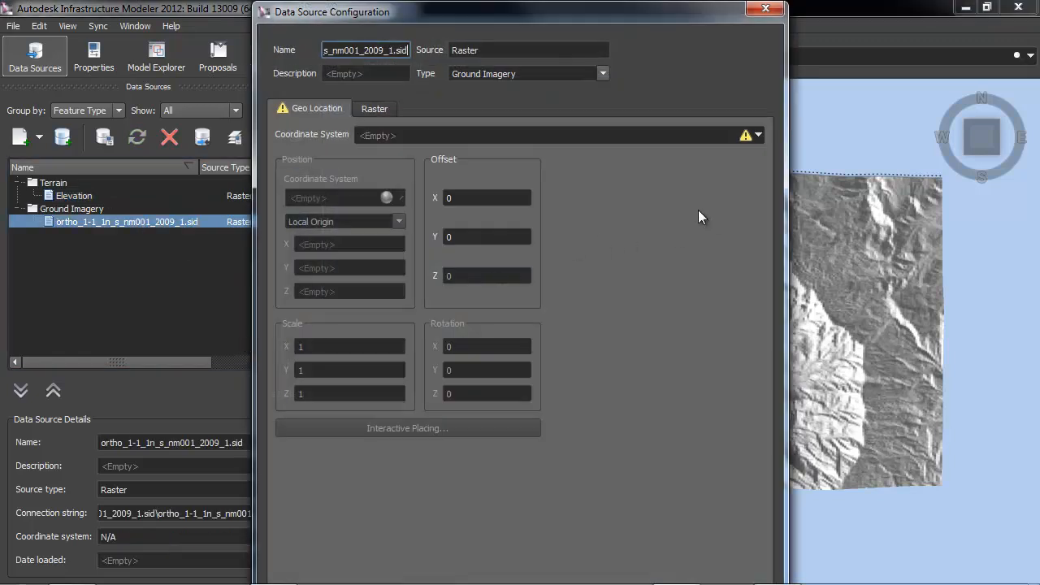
{"action": "left_click", "coordinate": [760, 136]}
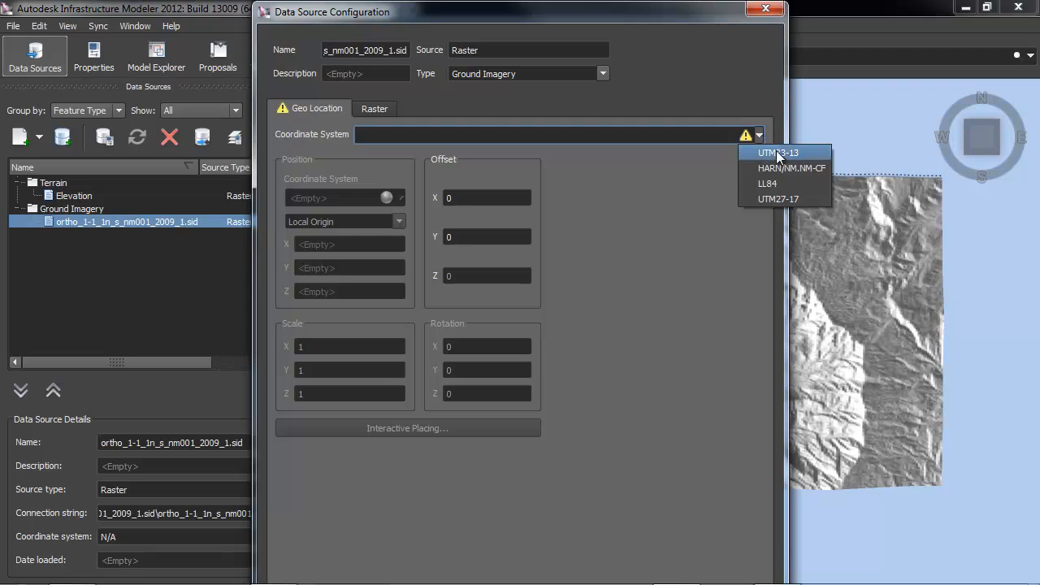
{"action": "left_click", "coordinate": [776, 152]}
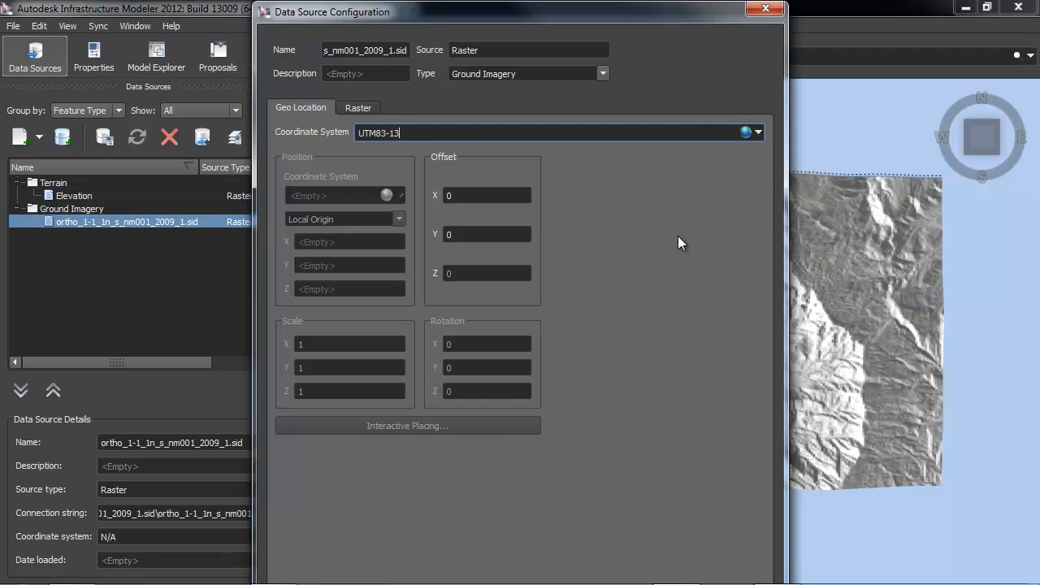
- Classify the ortho_1-1_1n_s_nm001_2009_1.sid raster as Aerial, and close its configuration with a refresh to drape it over the terrain
{"action": "left_click", "coordinate": [357, 108]}
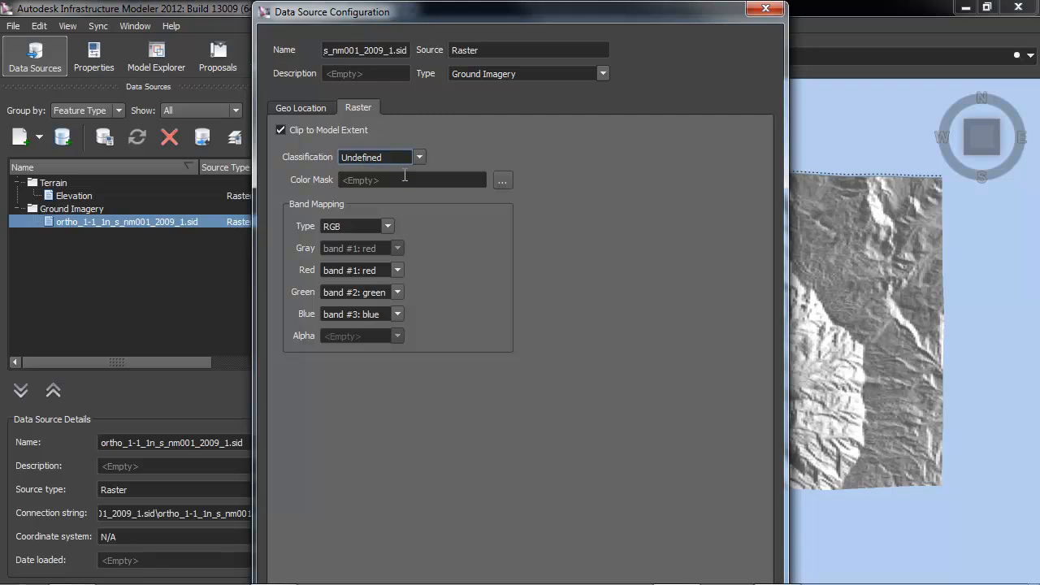
{"action": "left_click", "coordinate": [421, 157]}
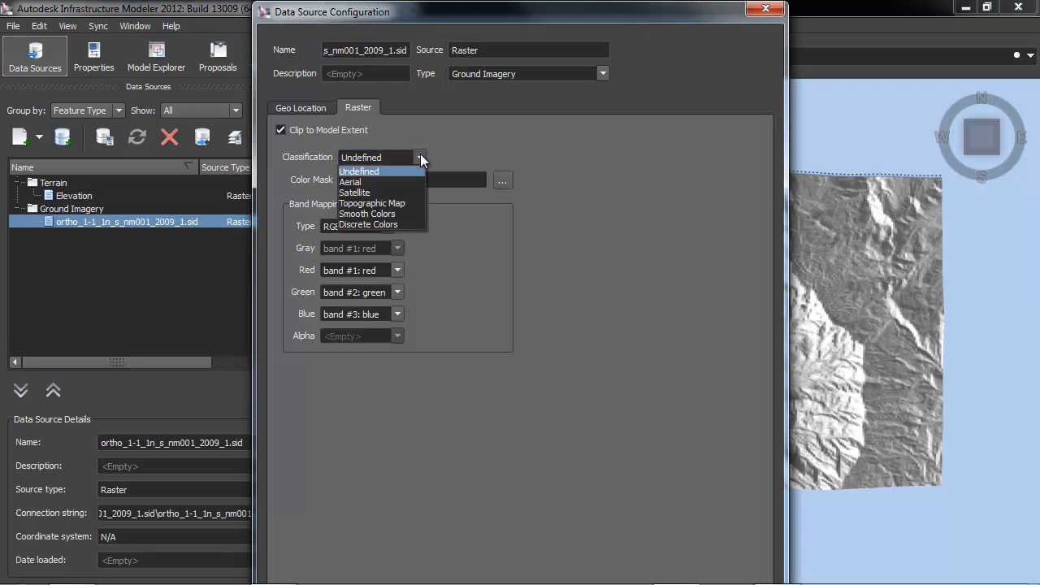
{"action": "left_click", "coordinate": [355, 181]}
{"action": "mouse_move", "coordinate": [577, 21]}
{"action": "left_mouse_down"}
{"action": "mouse_move", "coordinate": [577, 114]}
{"action": "mouse_move", "coordinate": [576, 18]}
{"action": "left_mouse_up"}
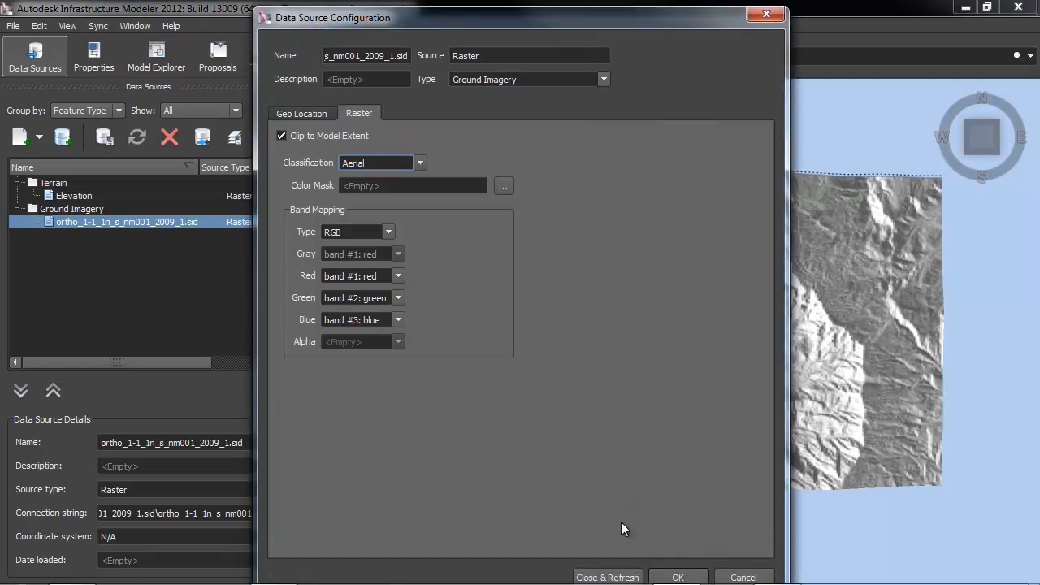
{"action": "left_click", "coordinate": [611, 573]}
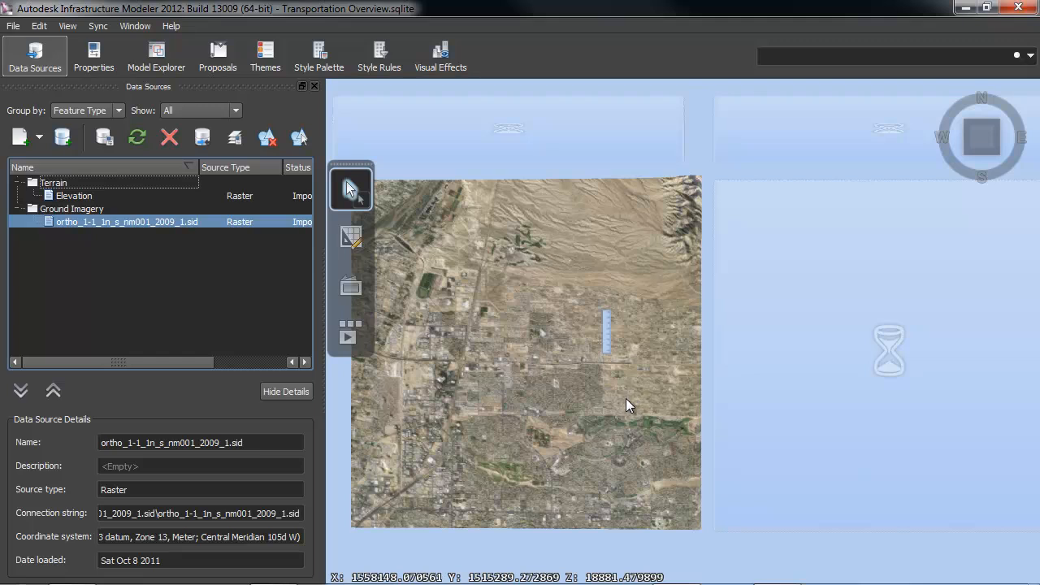
- Examine the draped aerial imagery from neighborhood detail out to the wider city, and inspect the foothills road area
{"action": "scroll", "coordinate": [504, 447], "scroll_direction": "up", "scroll_amount": 5}
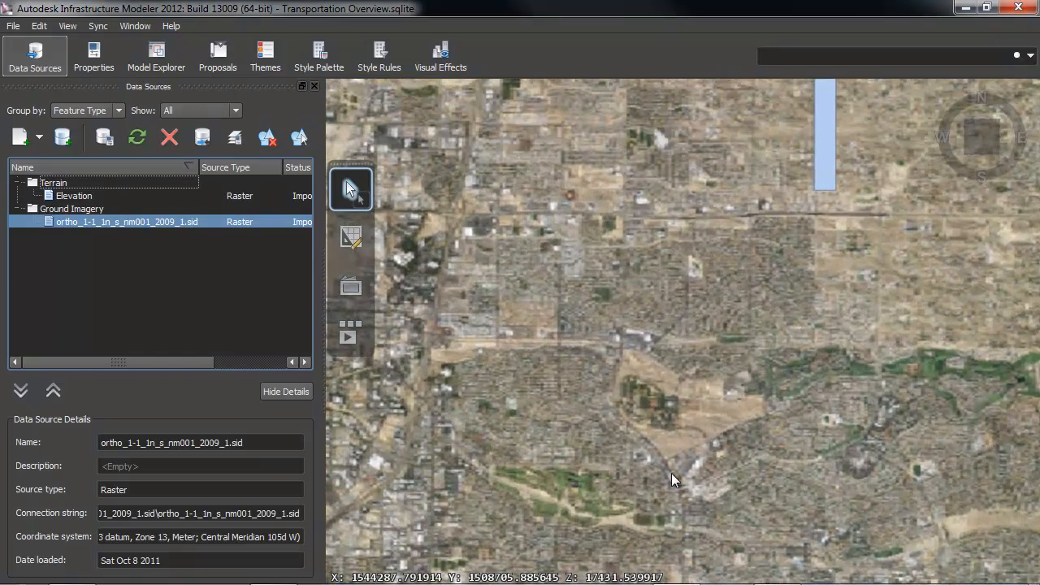
{"action": "scroll", "coordinate": [715, 422], "scroll_direction": "up", "scroll_amount": 5}
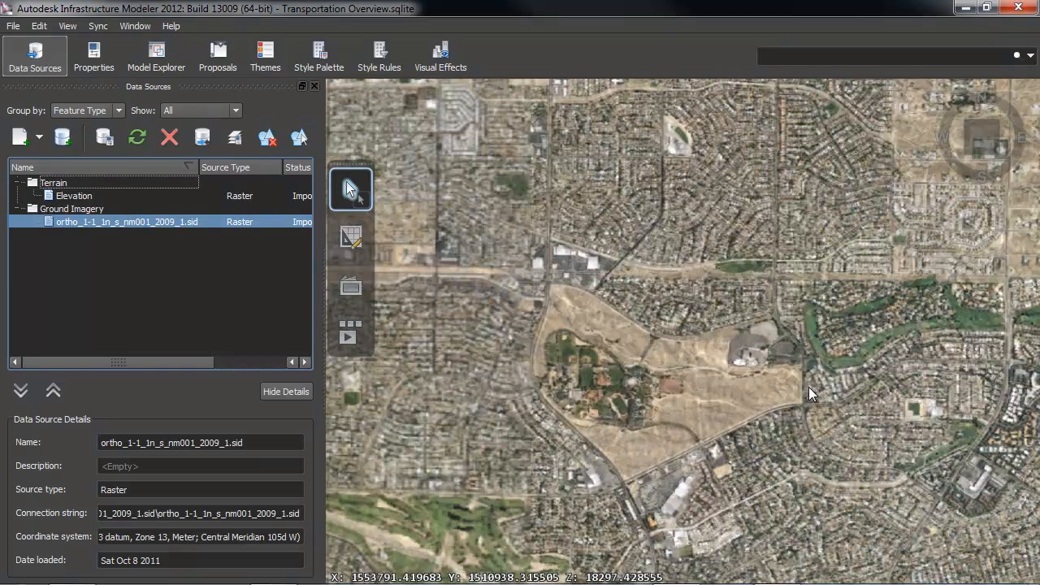
{"action": "scroll", "coordinate": [642, 422], "scroll_direction": "up", "scroll_amount": 3}
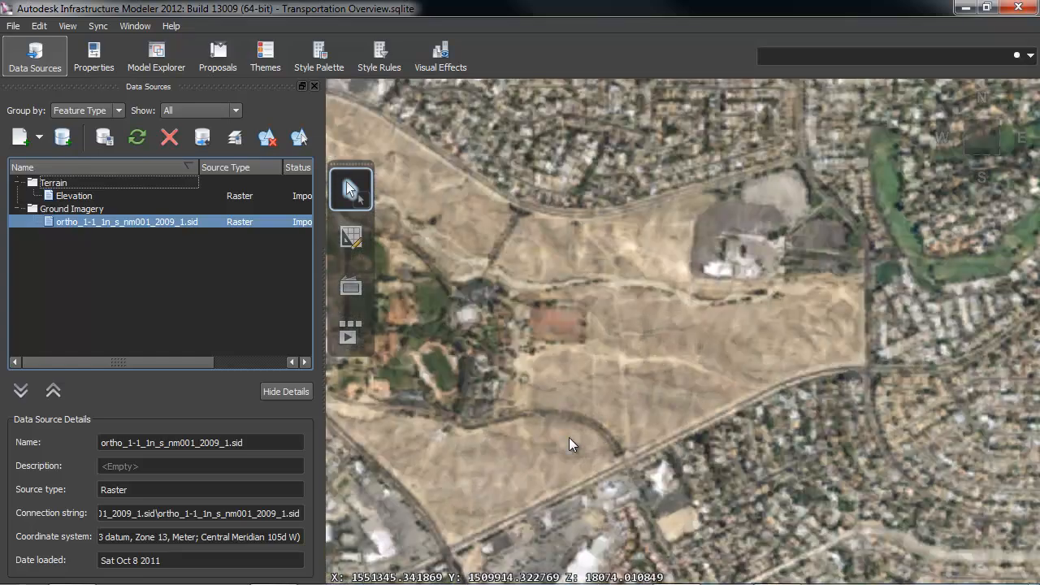
{"action": "scroll", "coordinate": [563, 444], "scroll_direction": "down", "scroll_amount": 8}
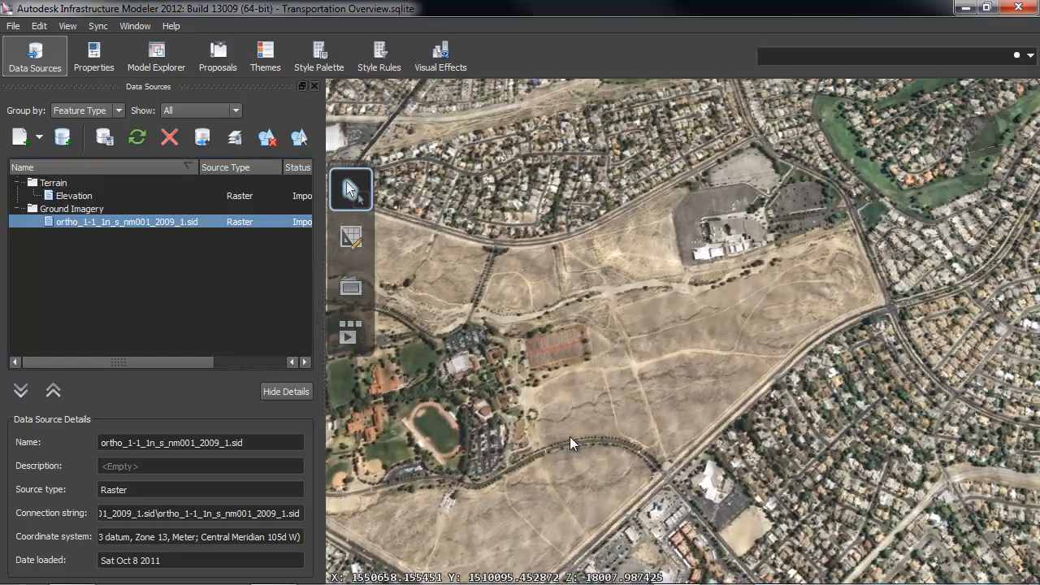
{"action": "scroll", "coordinate": [661, 471], "scroll_direction": "down", "scroll_amount": 5}
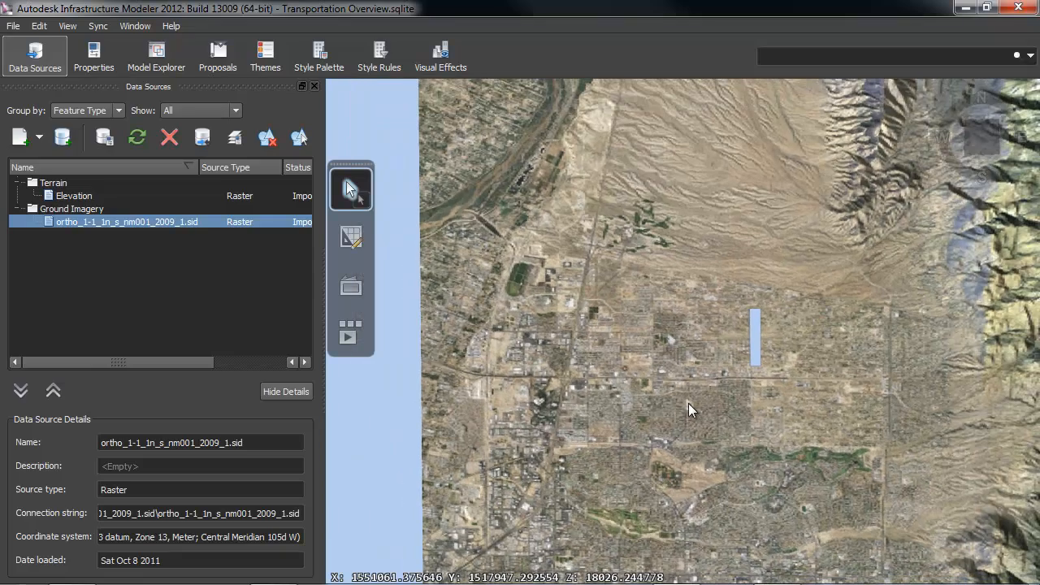
{"action": "scroll", "coordinate": [783, 238], "scroll_direction": "up", "scroll_amount": 5}
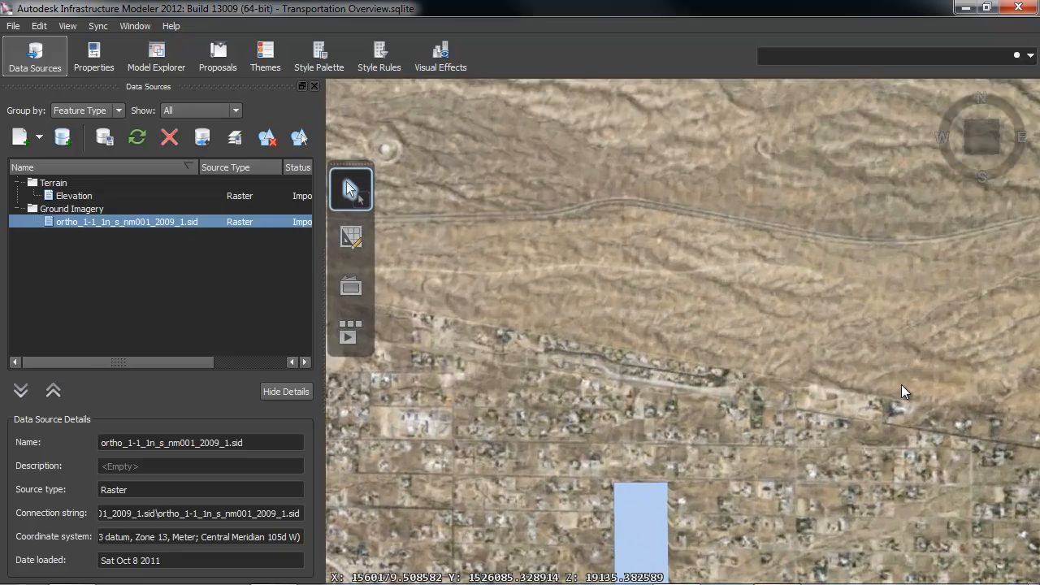
{"action": "left_click_drag", "start_coordinate": [901, 384], "coordinate": [708, 386]}
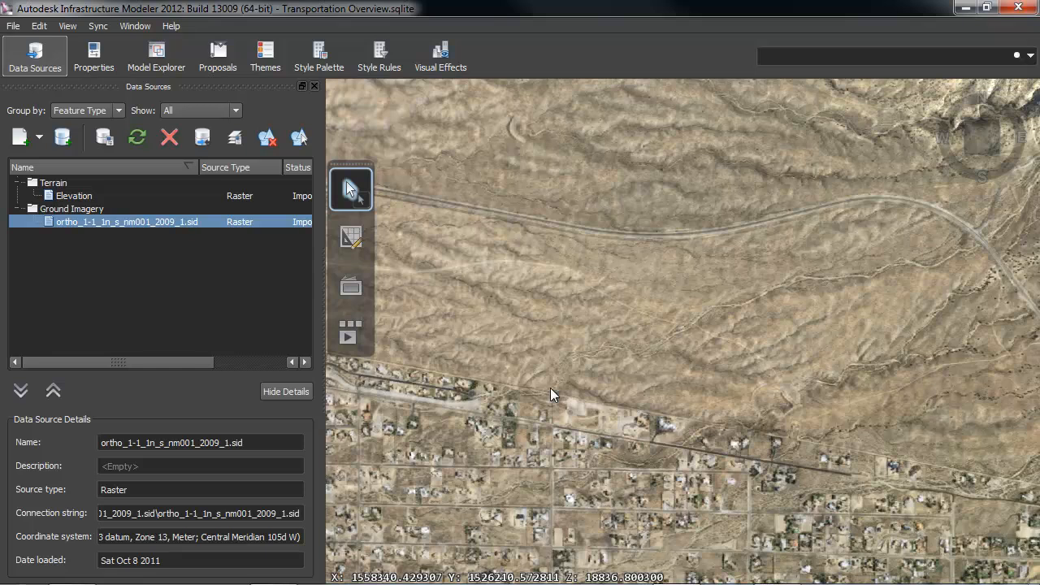
- Add the eight ECW rasters from B21_NE.ecw through B22_SW.ecw in the Imagery folder as one raster data source
{"action": "left_click", "coordinate": [21, 143]}
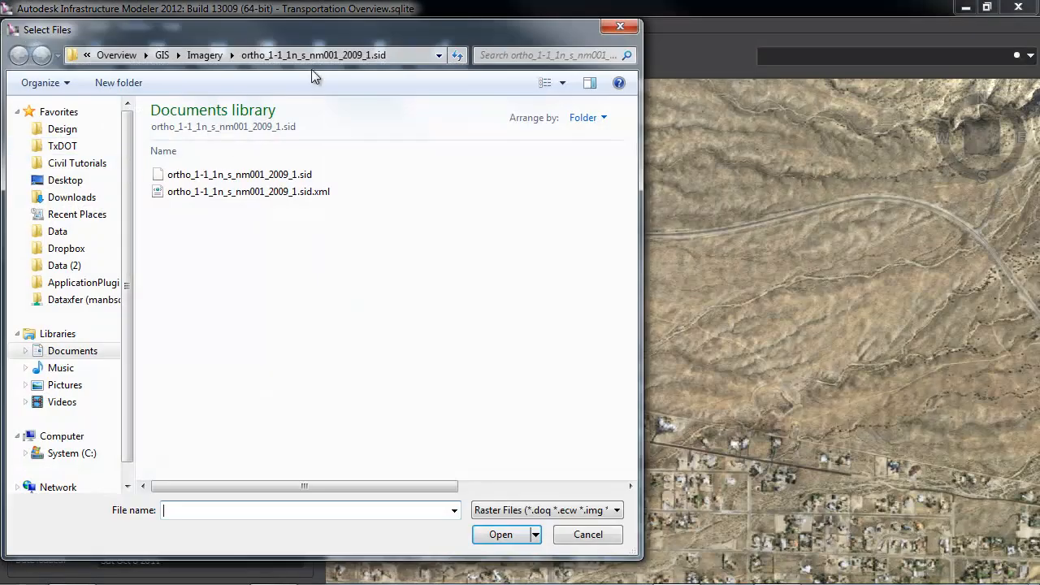
{"action": "left_click", "coordinate": [208, 57]}
{"action": "left_click", "coordinate": [195, 195]}
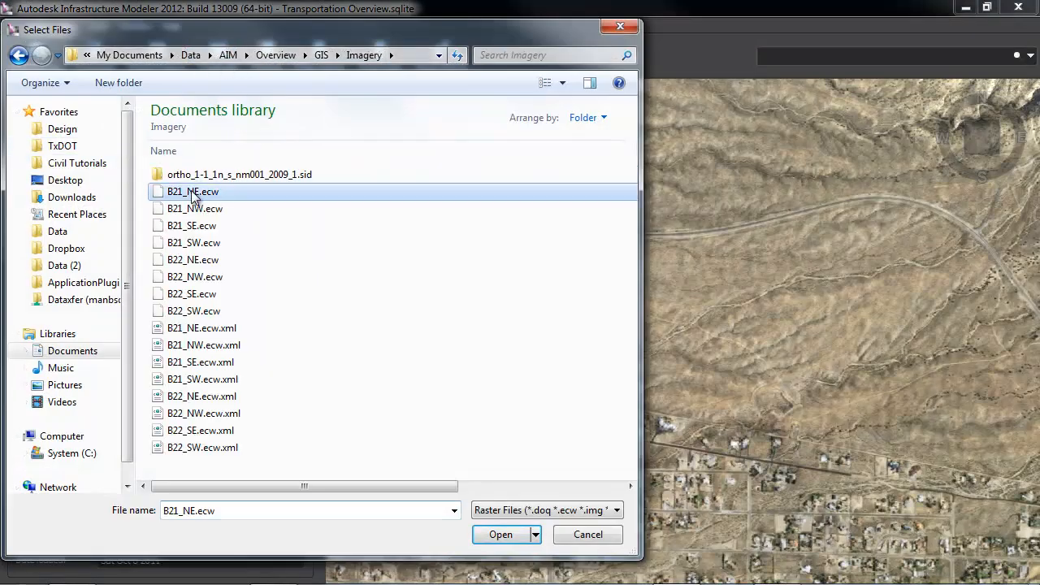
{"action": "left_click", "coordinate": [209, 313], "text": "shift"}
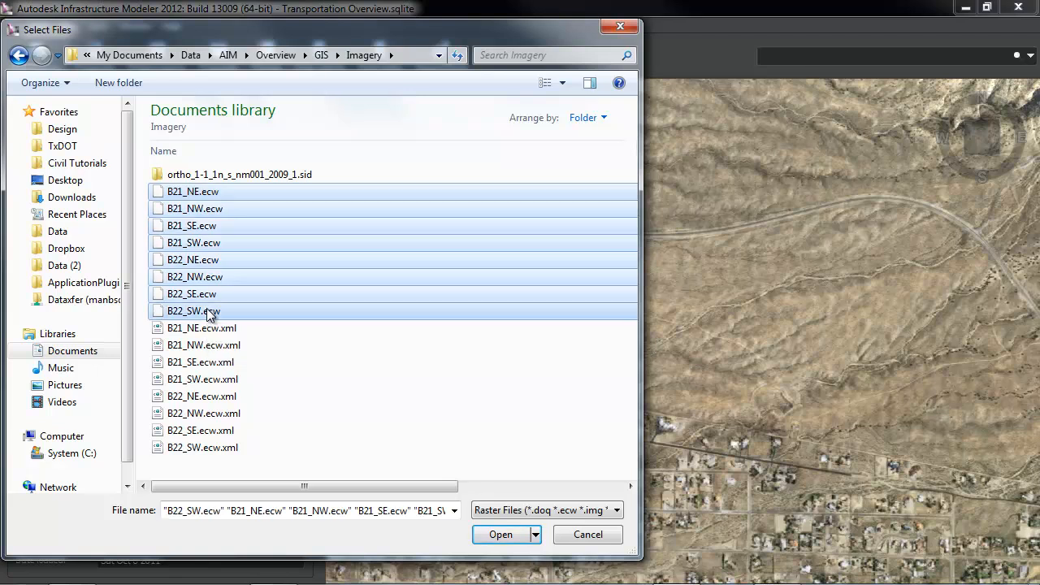
{"action": "left_click", "coordinate": [500, 534]}
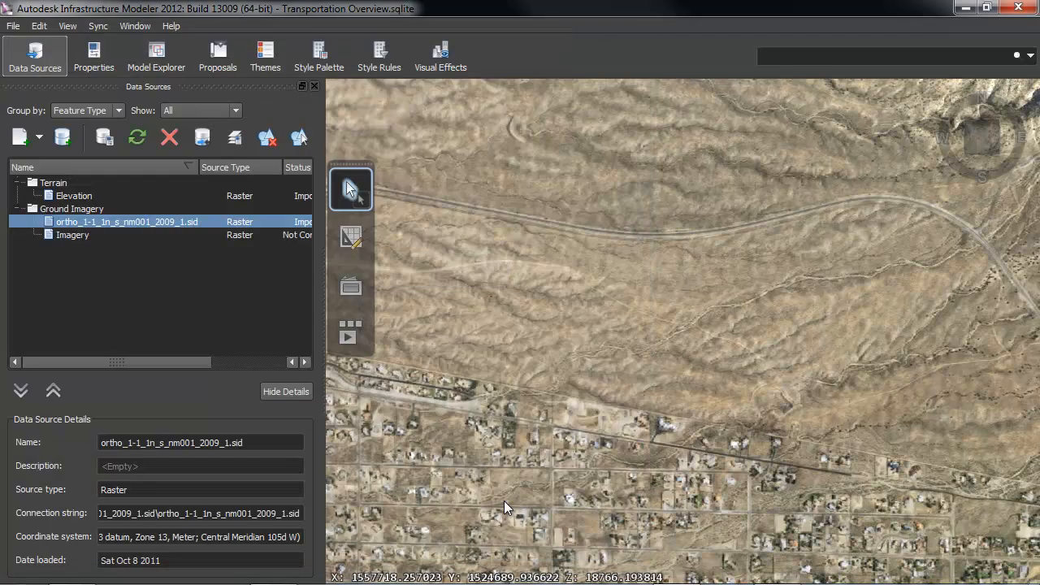
- Open the configuration of the new Imagery source and assign it the coordinate system HARN/NM.NM-CF
{"action": "left_click", "coordinate": [71, 235]}
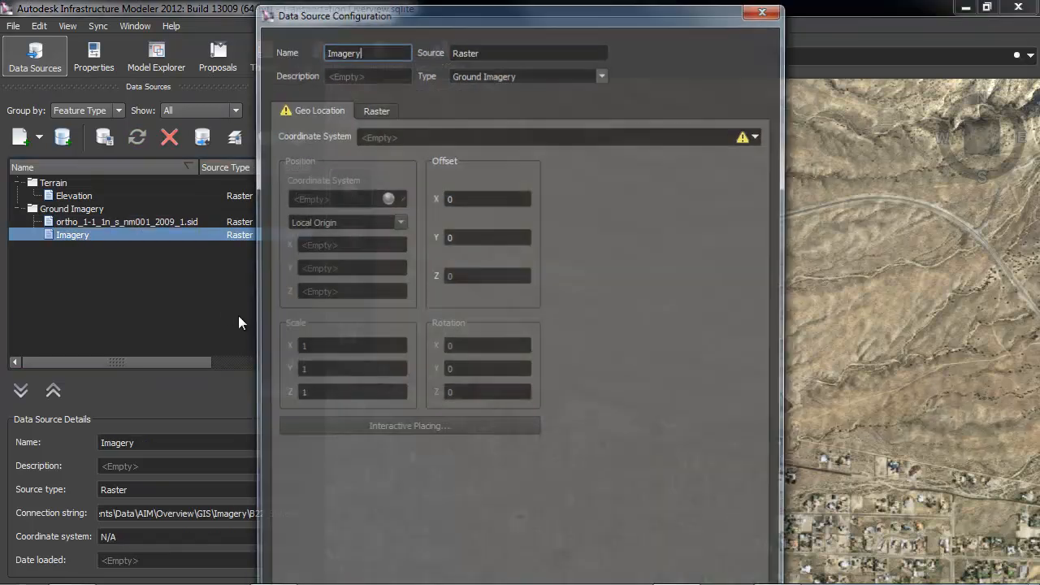
{"action": "left_click", "coordinate": [759, 136]}
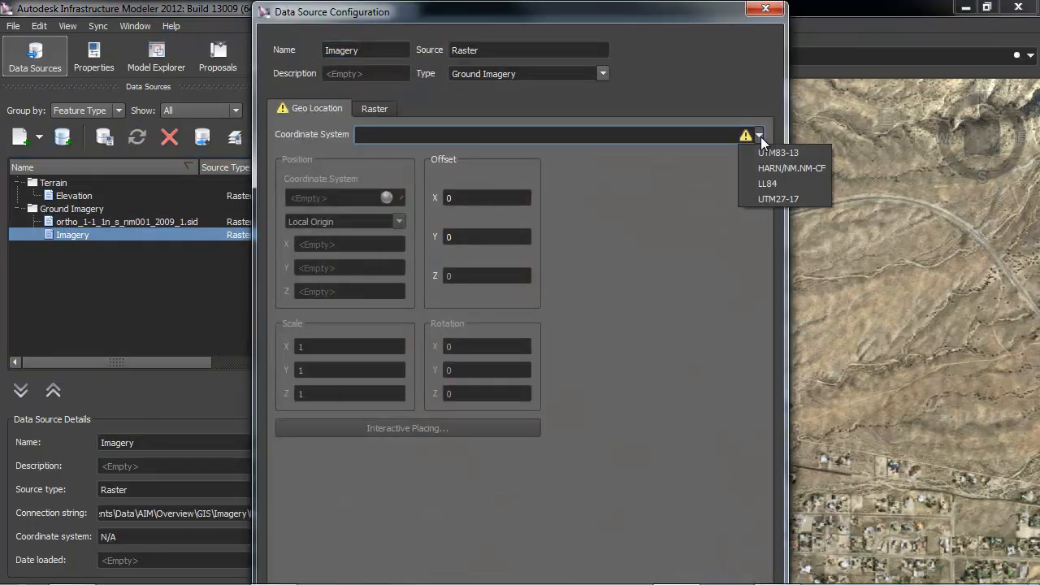
{"action": "left_click", "coordinate": [770, 168]}
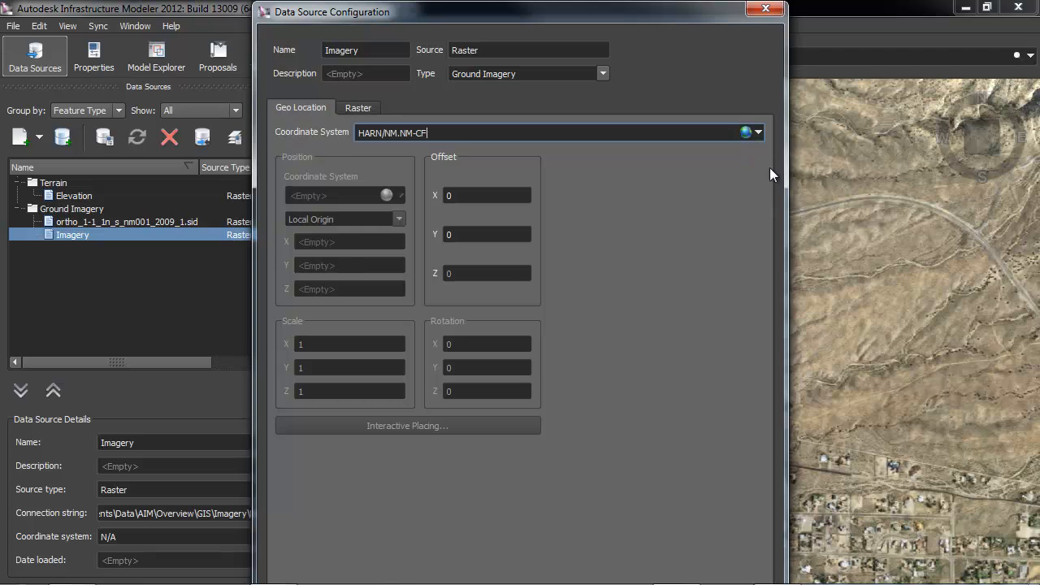
- Classify the Imagery raster source as Aerial, and close its configuration with a refresh to import the ECW tiles
{"action": "left_click", "coordinate": [360, 110]}
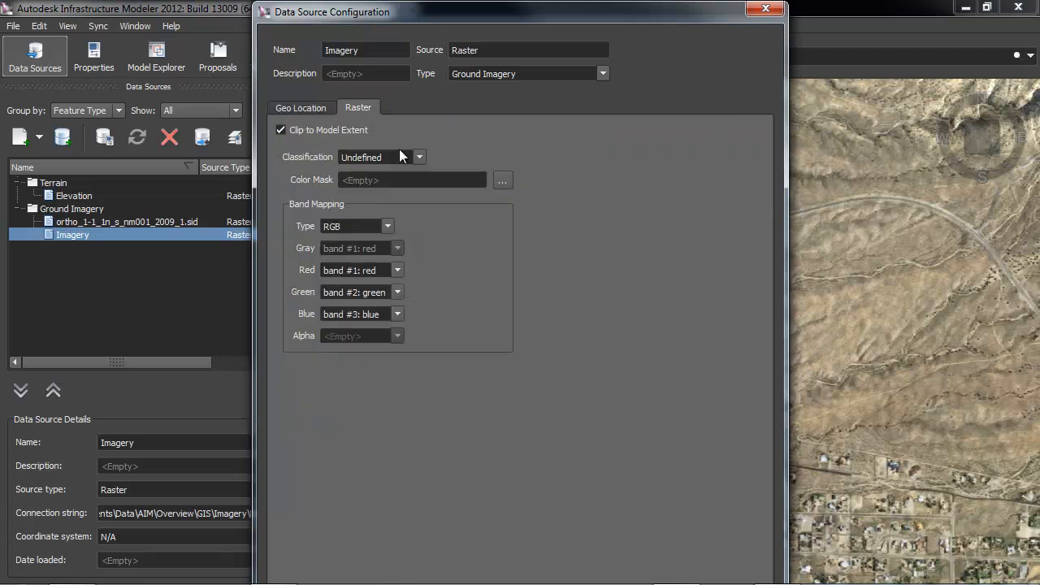
{"action": "left_click", "coordinate": [417, 157]}
{"action": "left_click", "coordinate": [369, 176]}
{"action": "left_click_drag", "start_coordinate": [453, 7], "coordinate": [455, 61]}
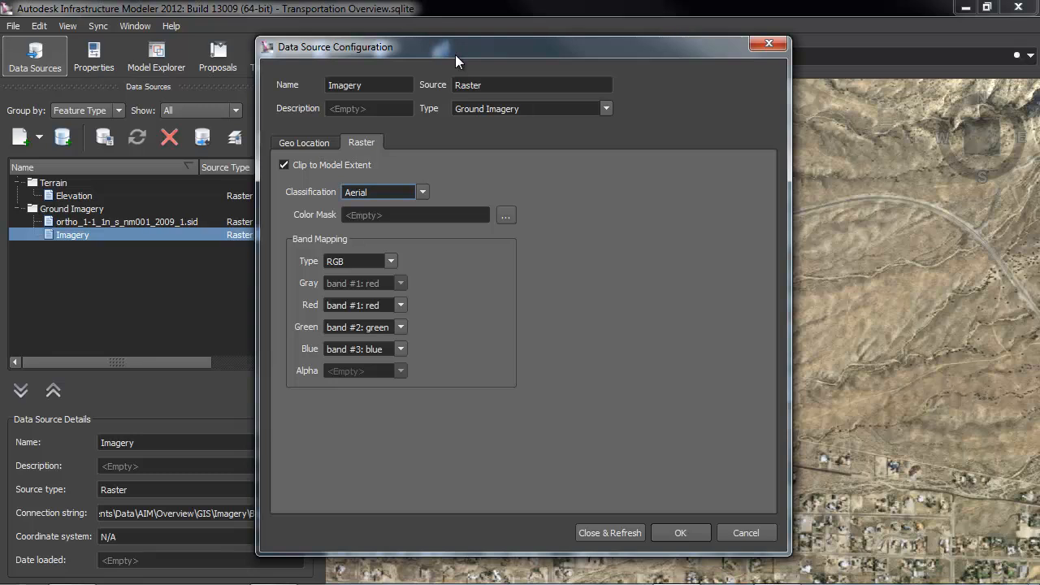
{"action": "left_click", "coordinate": [591, 533]}
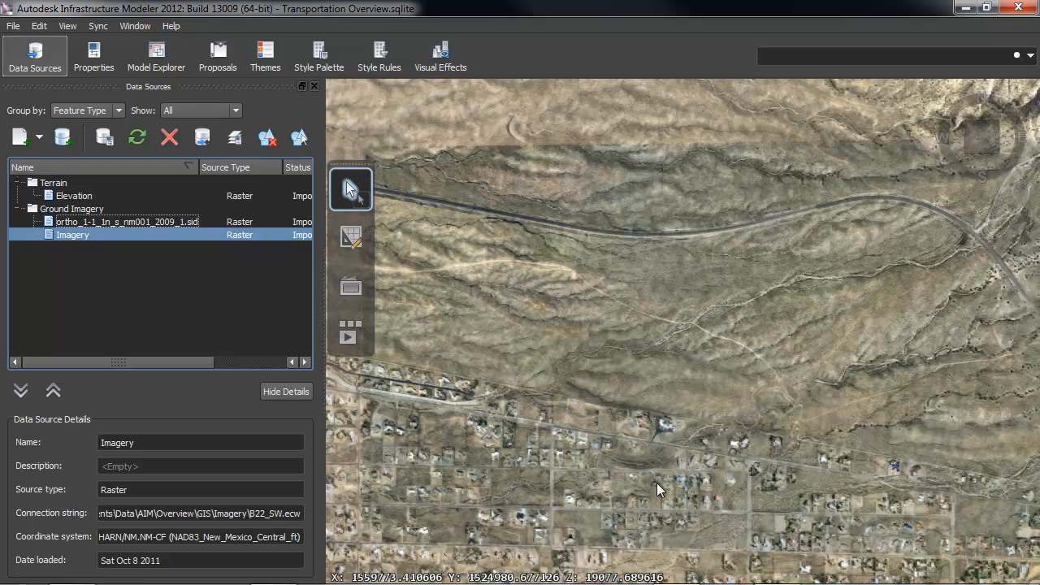
- Inspect the boundary between the ECW tiles and the coarser aerial imagery at close range, around the residential lots
{"action": "left_click_drag", "start_coordinate": [662, 487], "coordinate": [668, 398]}
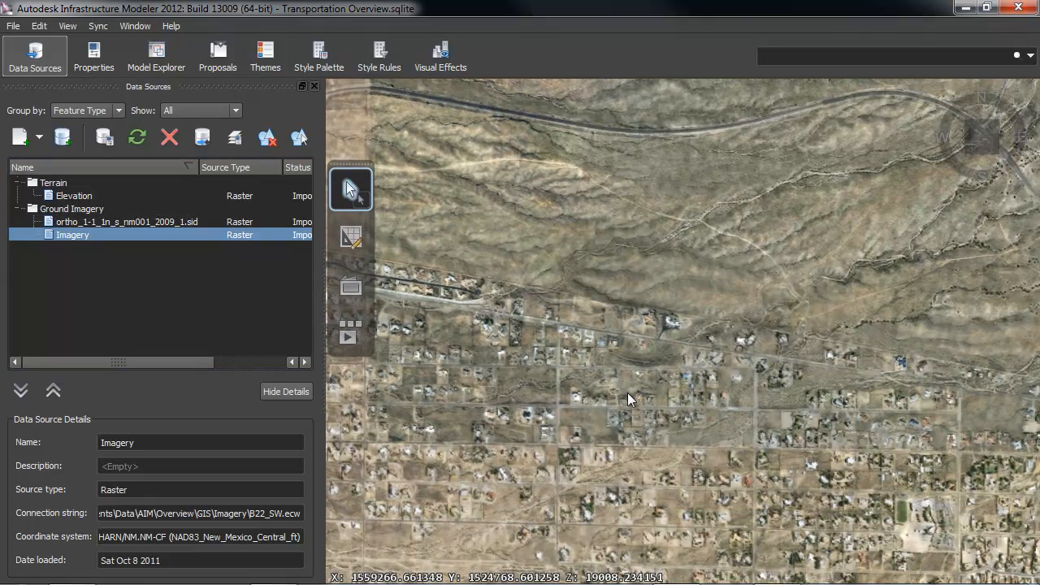
{"action": "scroll", "coordinate": [560, 471], "scroll_direction": "up", "scroll_amount": 5}
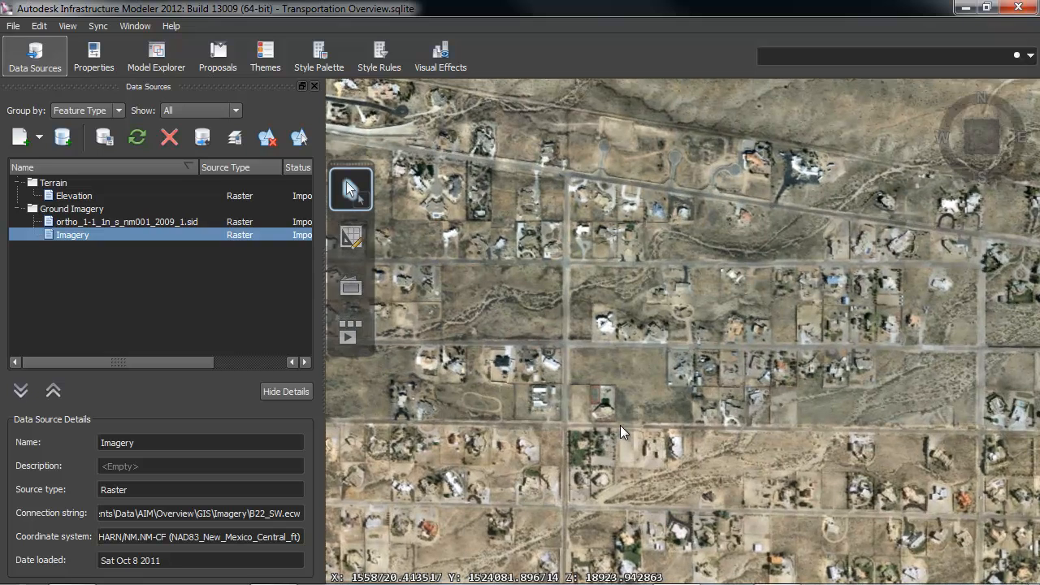
{"action": "scroll", "coordinate": [607, 422], "scroll_direction": "up", "scroll_amount": 5}
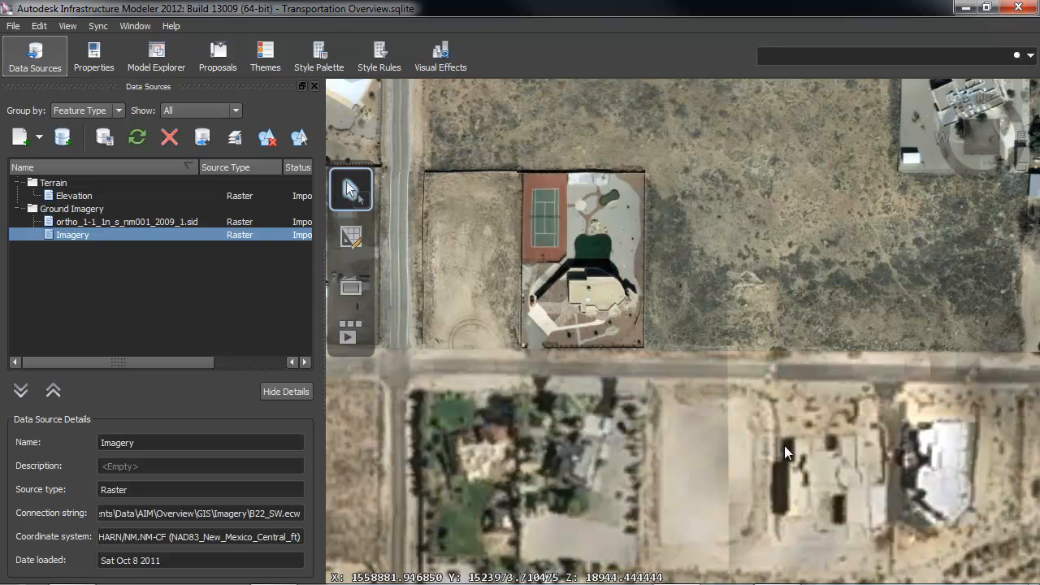
{"action": "scroll", "coordinate": [782, 445], "scroll_direction": "up", "scroll_amount": 2}
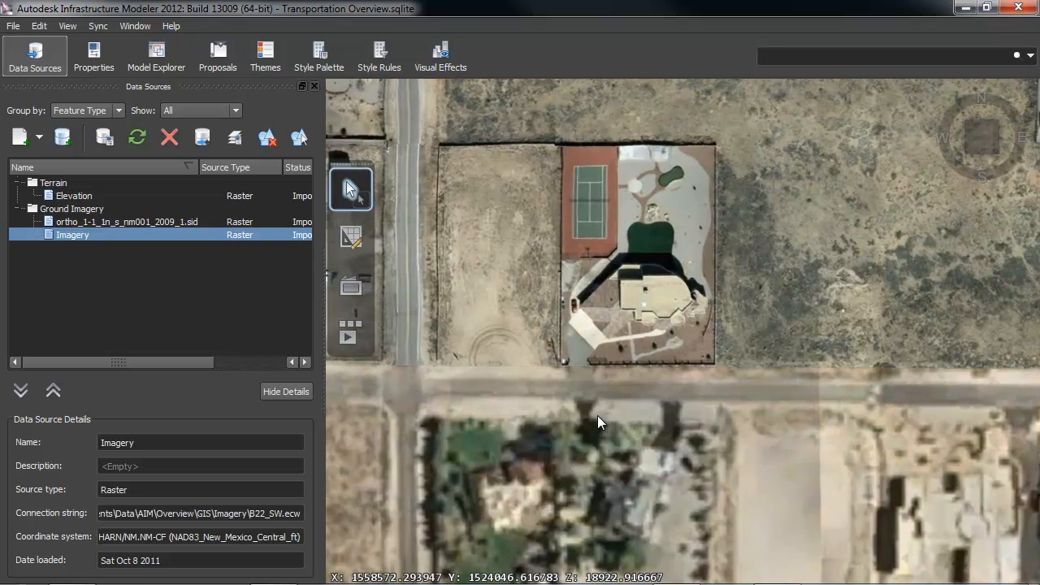
{"action": "scroll", "coordinate": [599, 423], "scroll_direction": "down", "scroll_amount": 5}
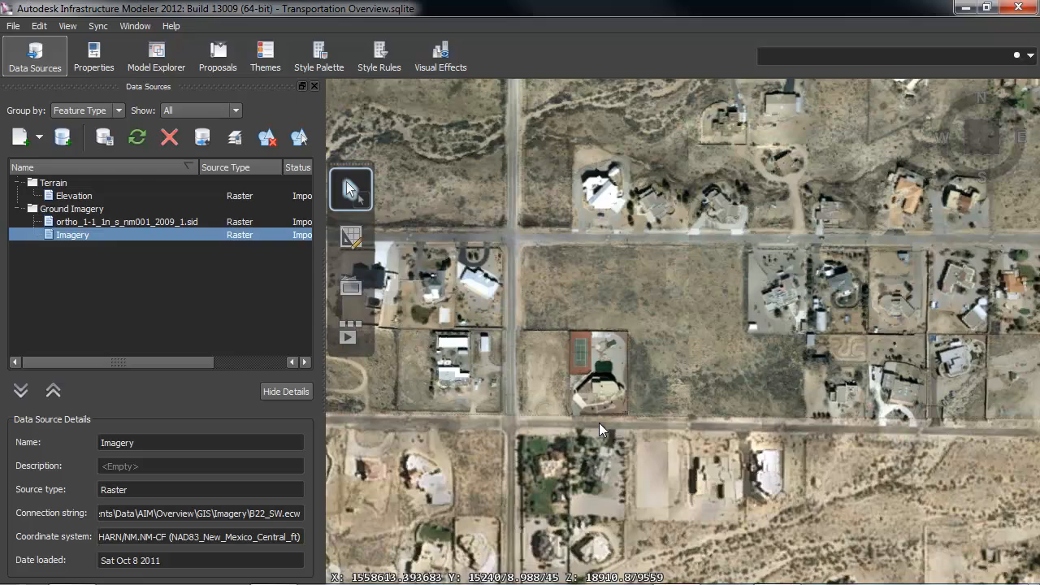
{"action": "scroll", "coordinate": [599, 423], "scroll_direction": "down", "scroll_amount": 3}
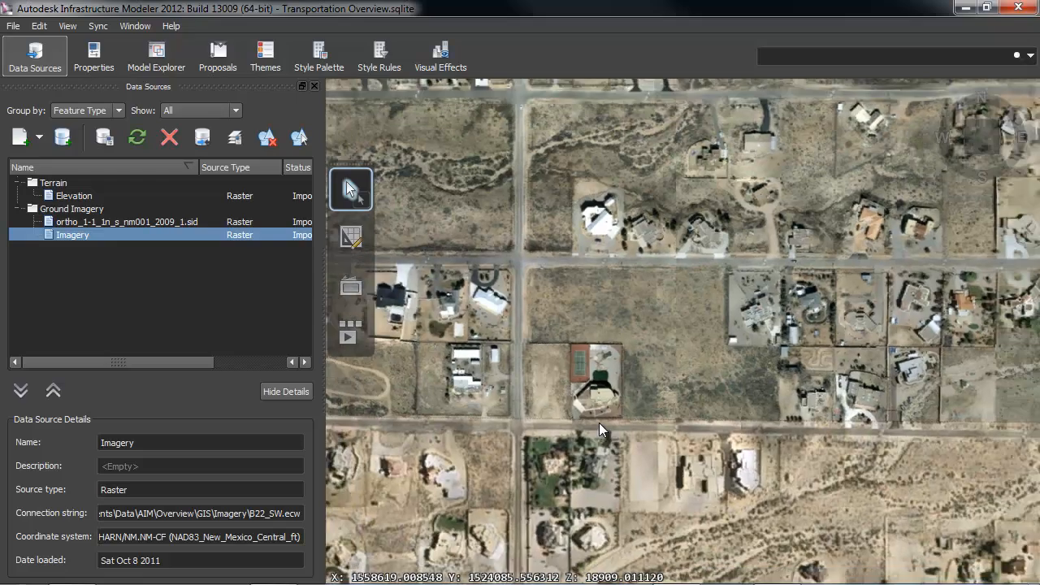
{"action": "middle_click_drag", "start_coordinate": [599, 423], "coordinate": [536, 472]}
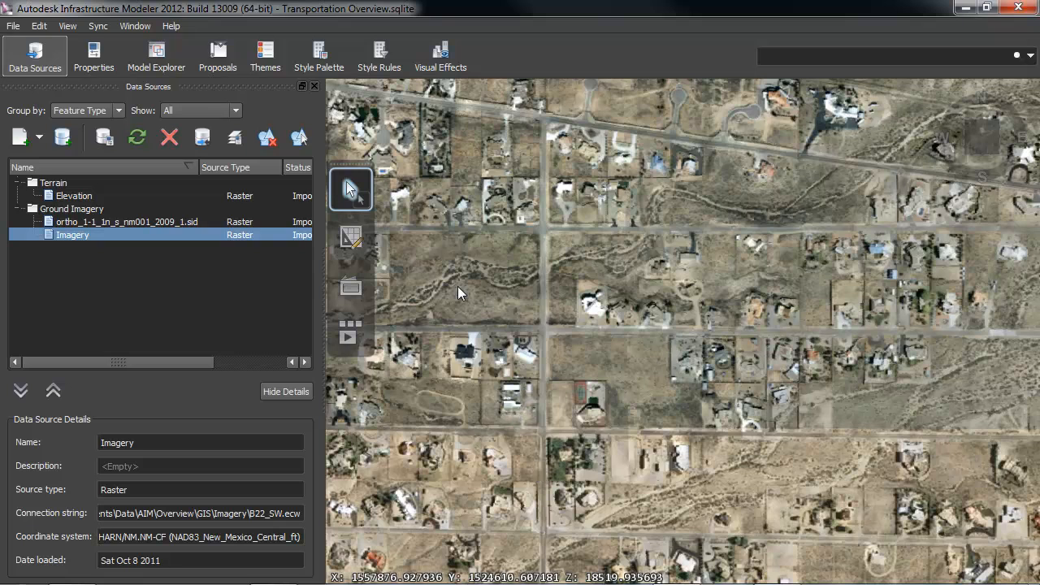
- Add RoadInventory.shp from the GIS Transportation folder as an SHP data source
{"action": "left_click", "coordinate": [39, 138]}
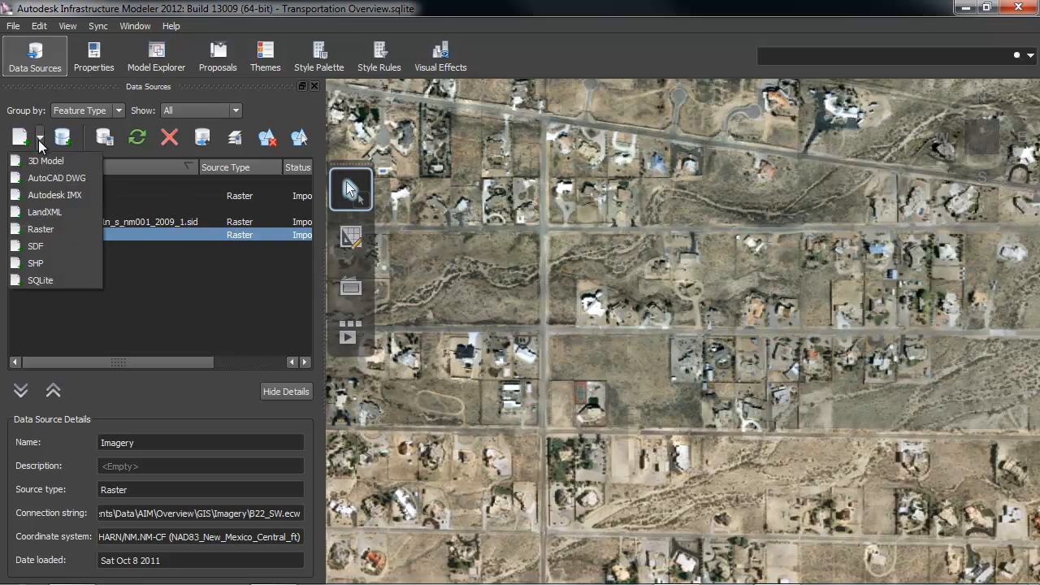
{"action": "left_click", "coordinate": [35, 262]}
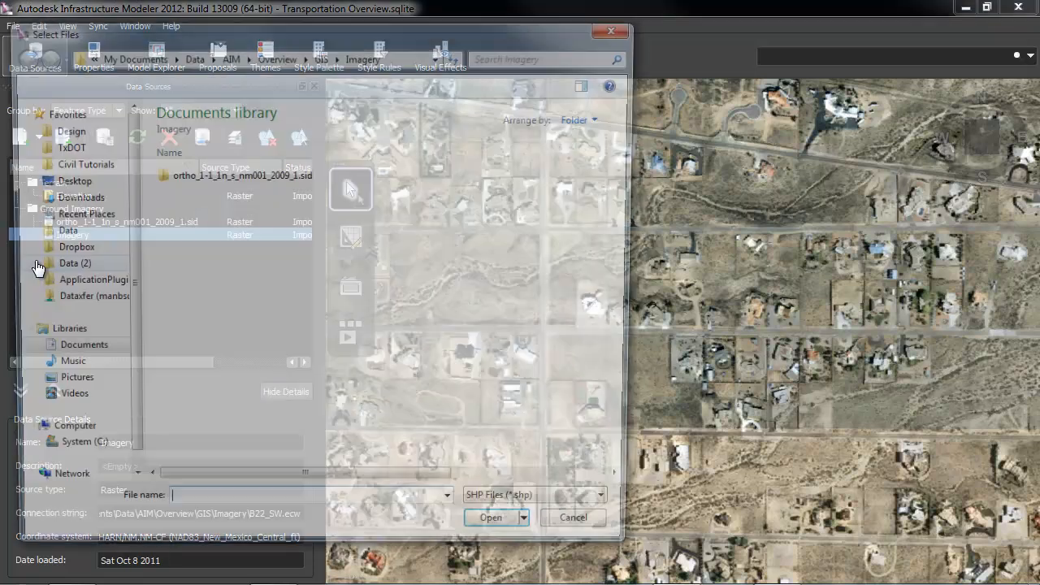
{"action": "left_click", "coordinate": [321, 60]}
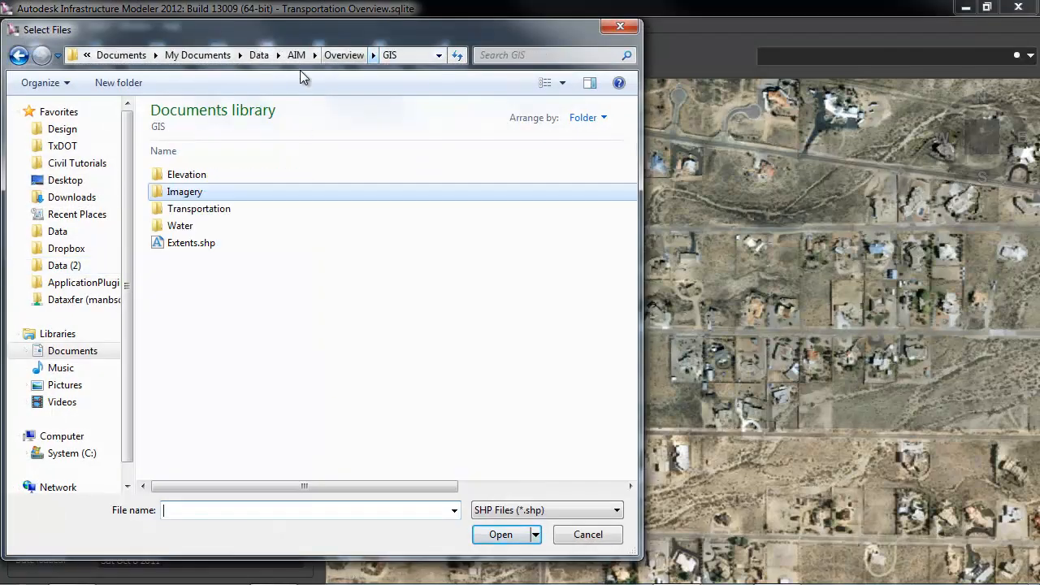
{"action": "left_click", "coordinate": [203, 219]}
{"action": "double_click", "coordinate": [201, 218]}
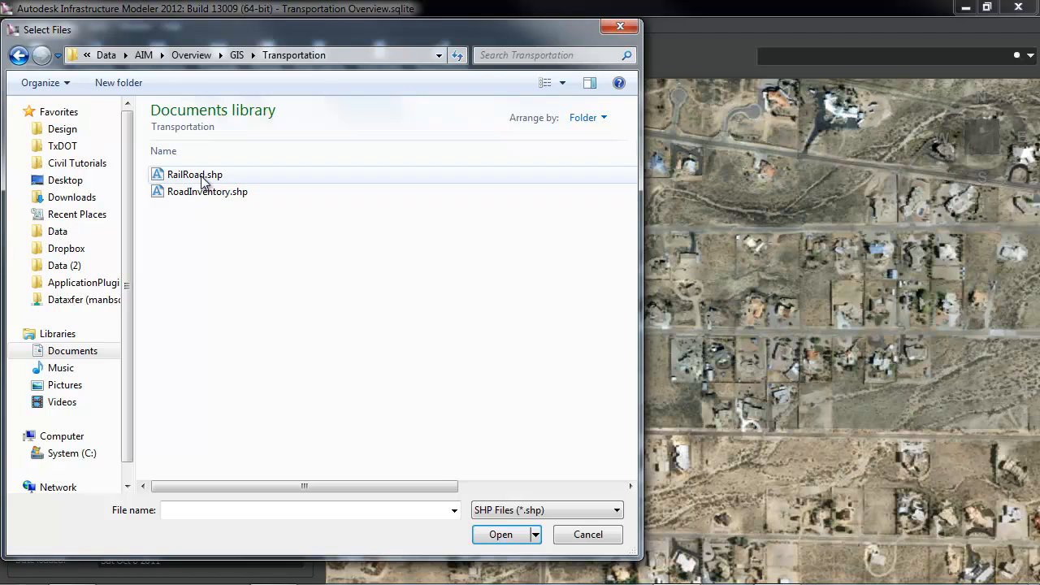
{"action": "double_click", "coordinate": [203, 193]}
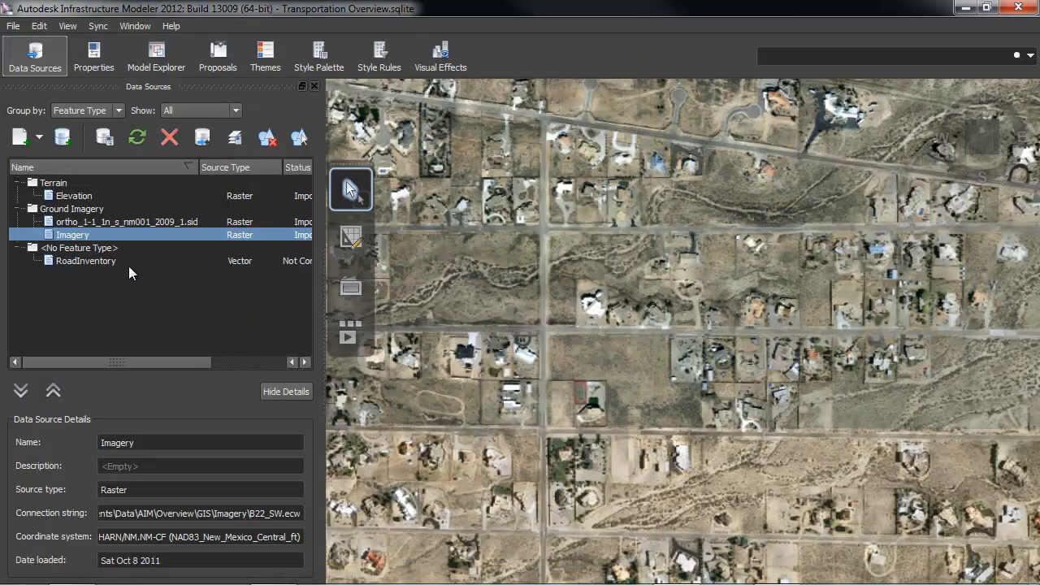
- Open the configuration of the RoadInventory source and classify it as Roads
{"action": "left_click", "coordinate": [90, 262]}
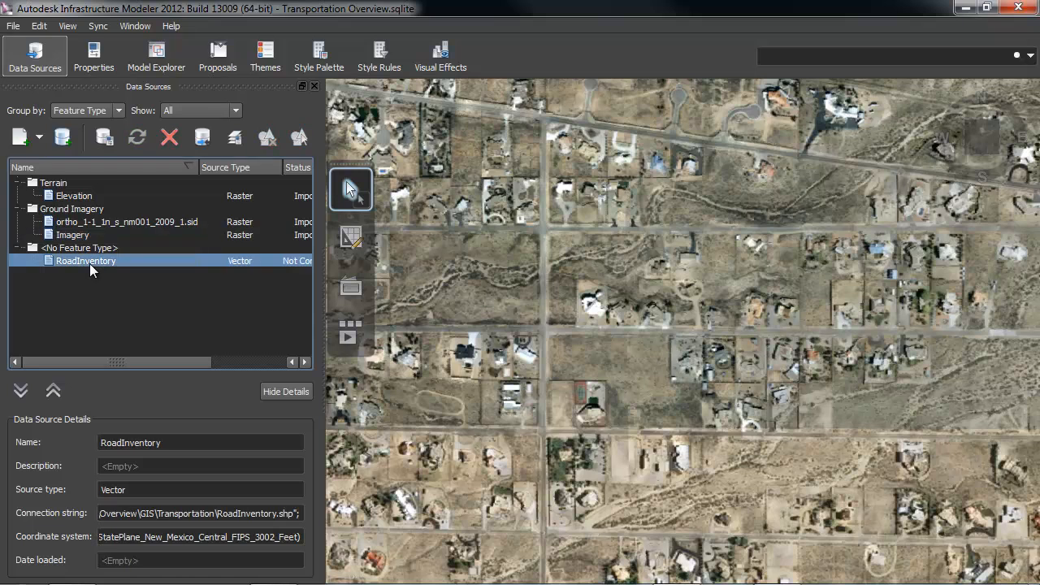
{"action": "double_click", "coordinate": [90, 262]}
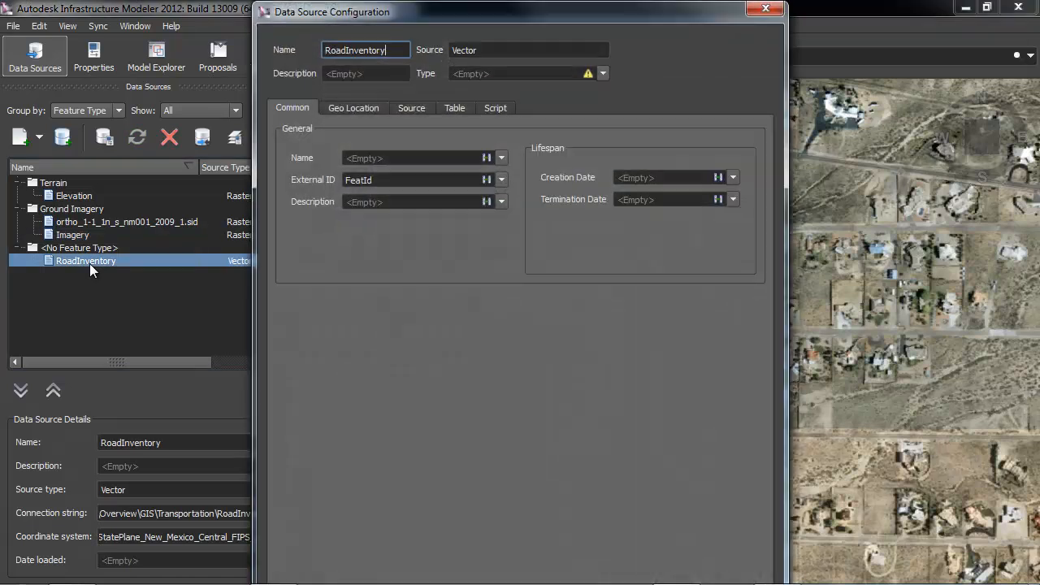
{"action": "left_click", "coordinate": [604, 72]}
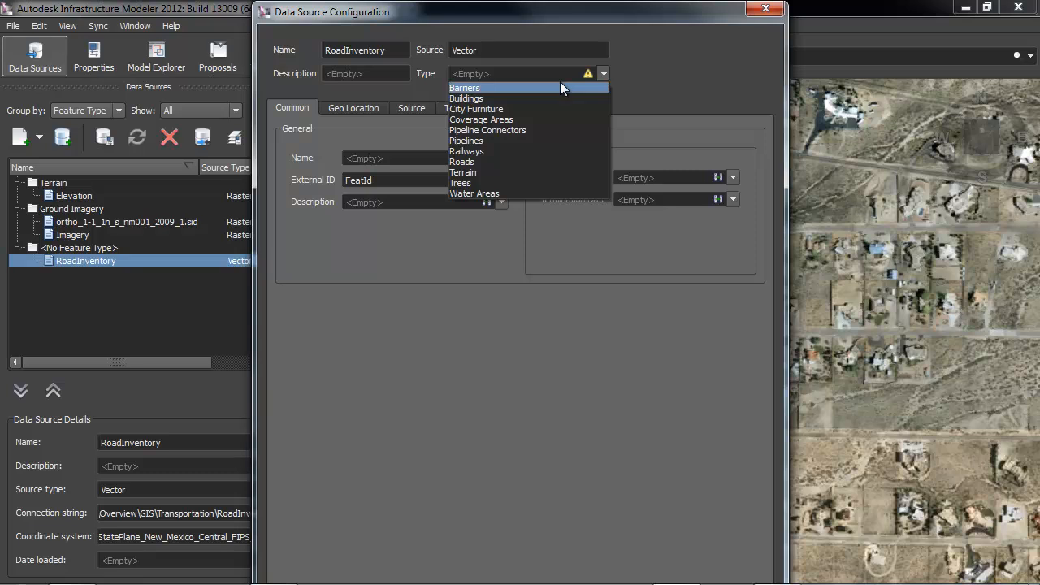
{"action": "left_click", "coordinate": [463, 162]}
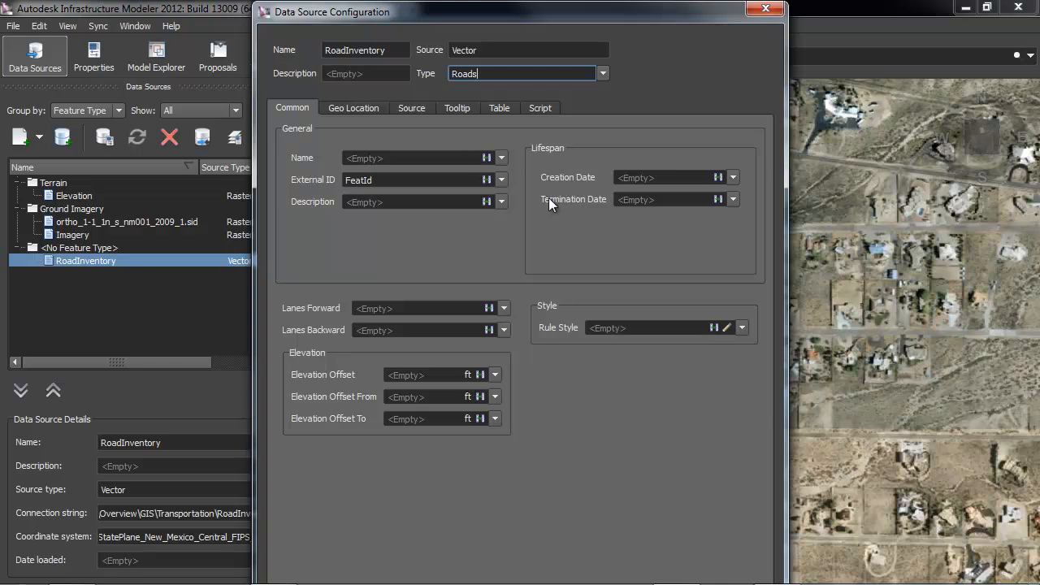
- Assign the road style DefaultStreetStyles:Street1 as the rule style of RoadInventory
{"action": "left_click", "coordinate": [726, 329]}
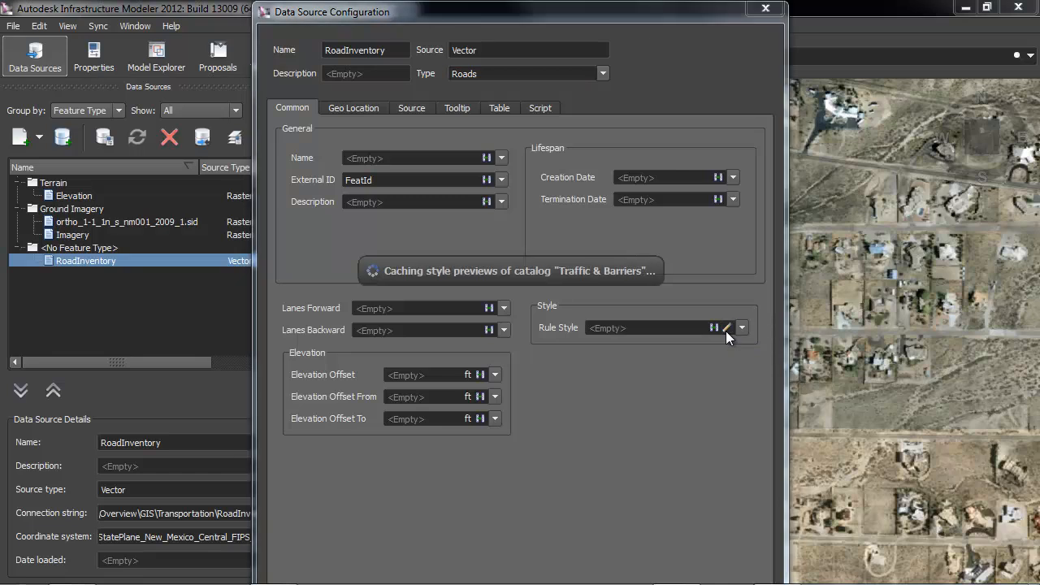
{"action": "scroll", "coordinate": [656, 215], "scroll_direction": "down", "scroll_amount": 1}
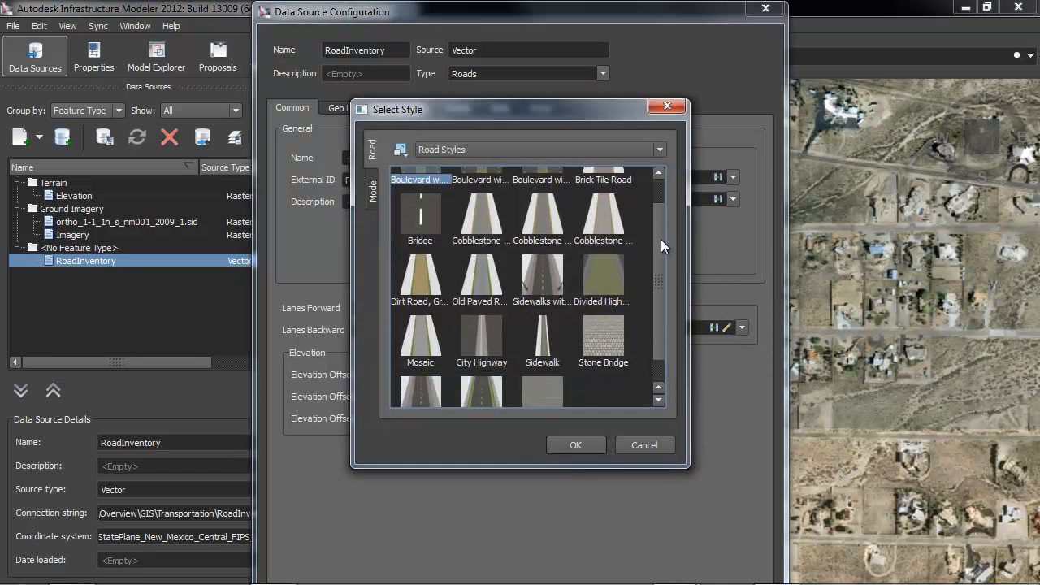
{"action": "double_click", "coordinate": [481, 369]}
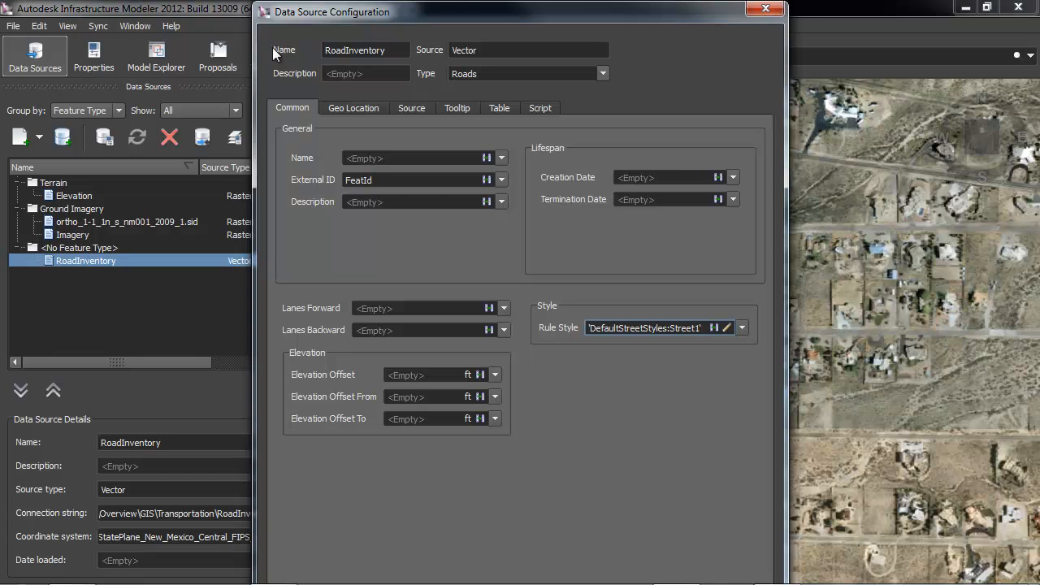
- Set the RoadInventory draping option to Drape, and close its configuration with a refresh to import the roads
{"action": "left_click", "coordinate": [347, 108]}
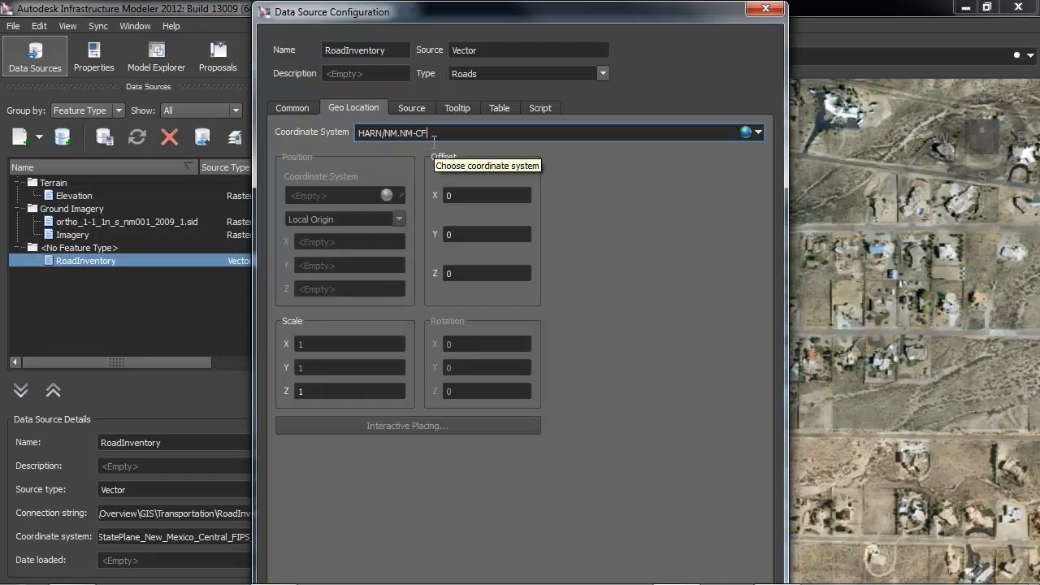
{"action": "left_click", "coordinate": [416, 108]}
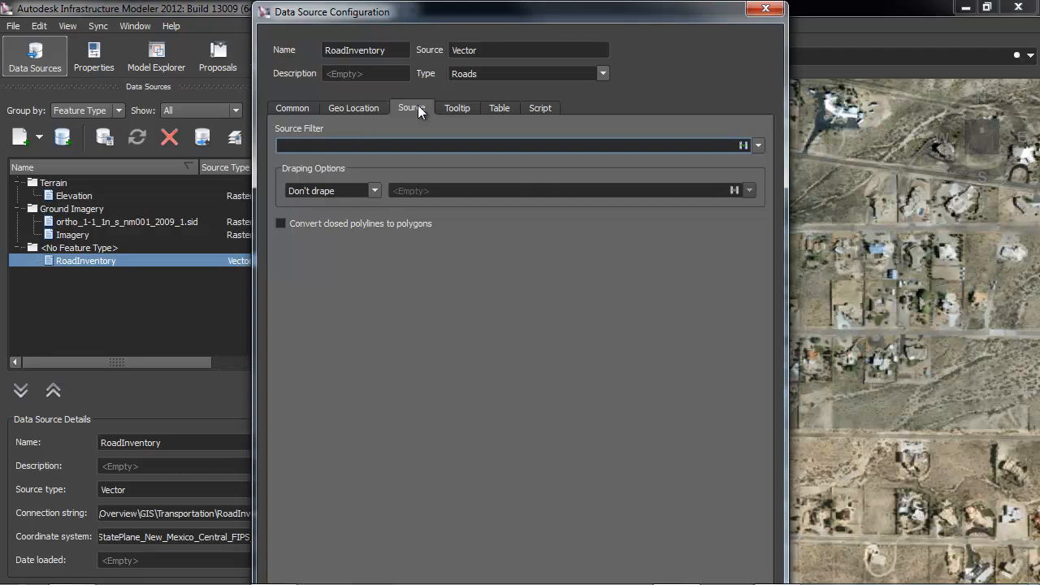
{"action": "left_click", "coordinate": [377, 190]}
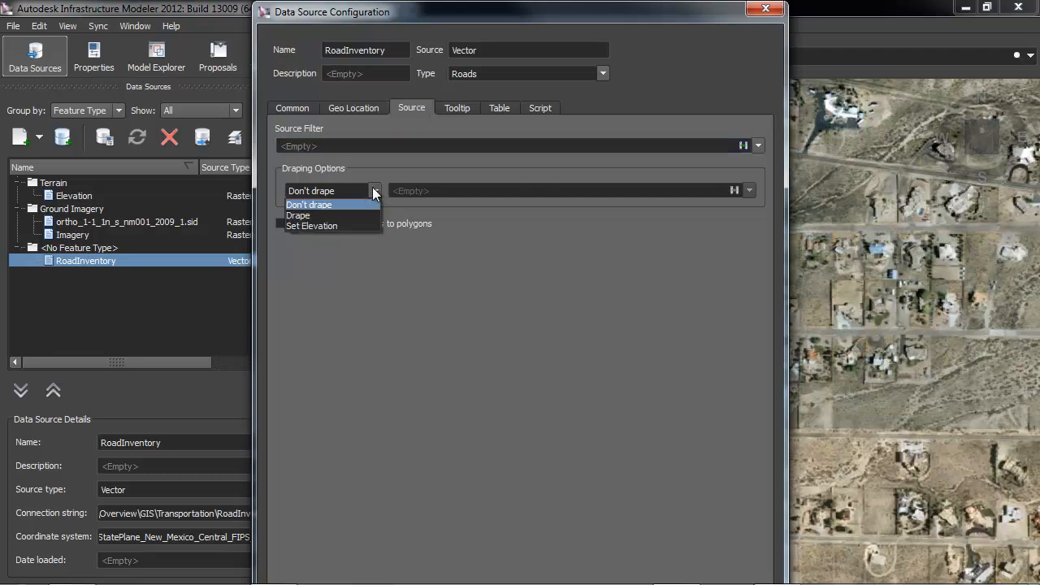
{"action": "left_click", "coordinate": [337, 215]}
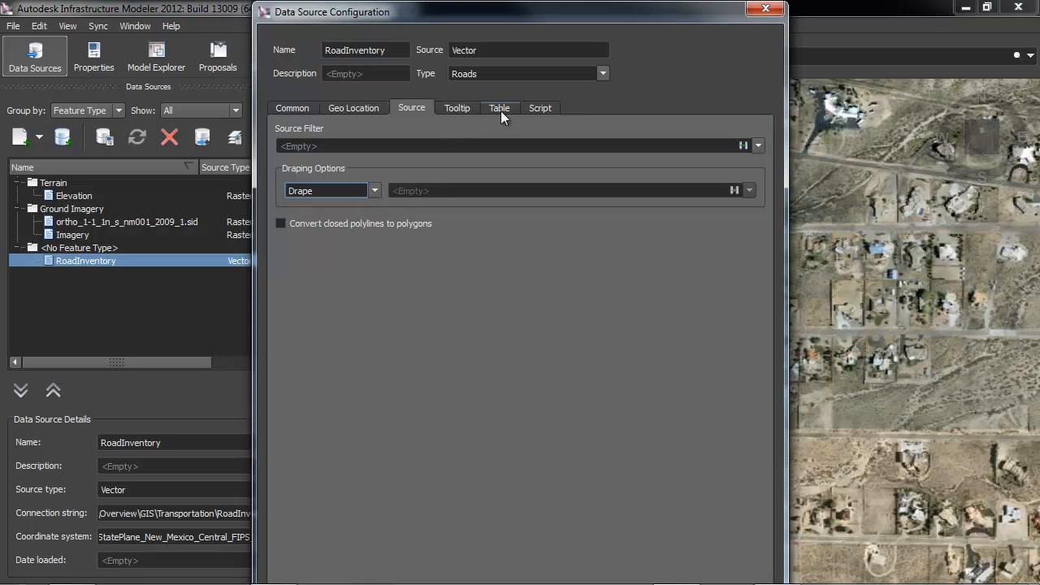
{"action": "left_click", "coordinate": [288, 107]}
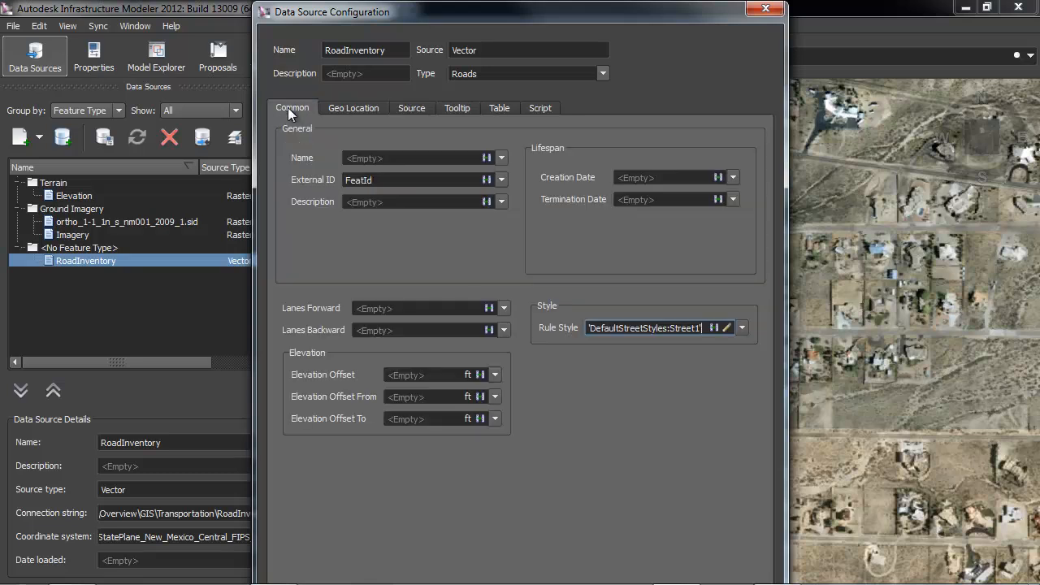
{"action": "mouse_move", "coordinate": [465, 13]}
{"action": "left_mouse_down"}
{"action": "mouse_move", "coordinate": [466, 117]}
{"action": "mouse_move", "coordinate": [468, 19]}
{"action": "mouse_move", "coordinate": [470, 29]}
{"action": "left_mouse_up"}
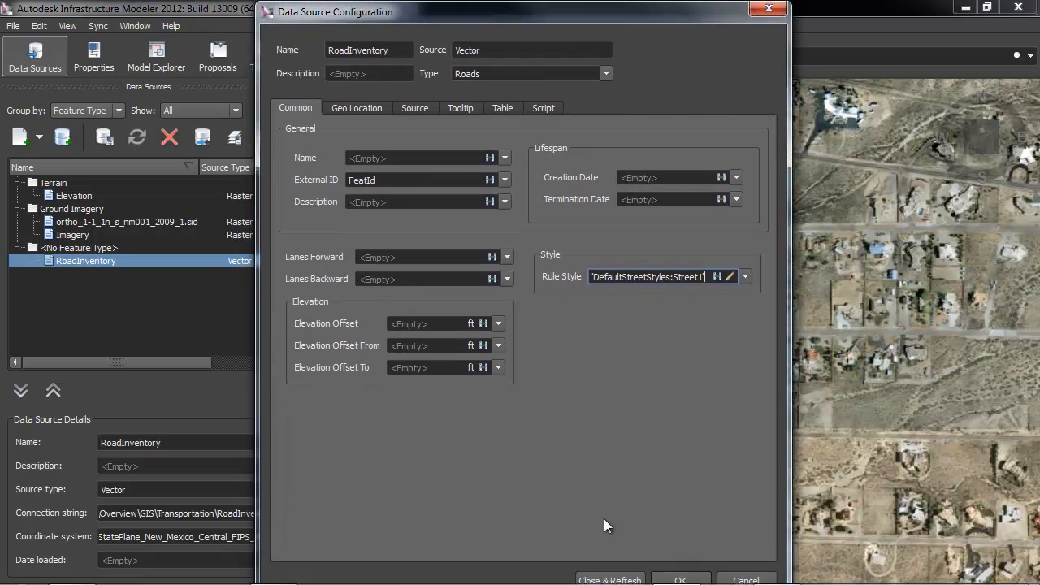
{"action": "left_click", "coordinate": [609, 579]}
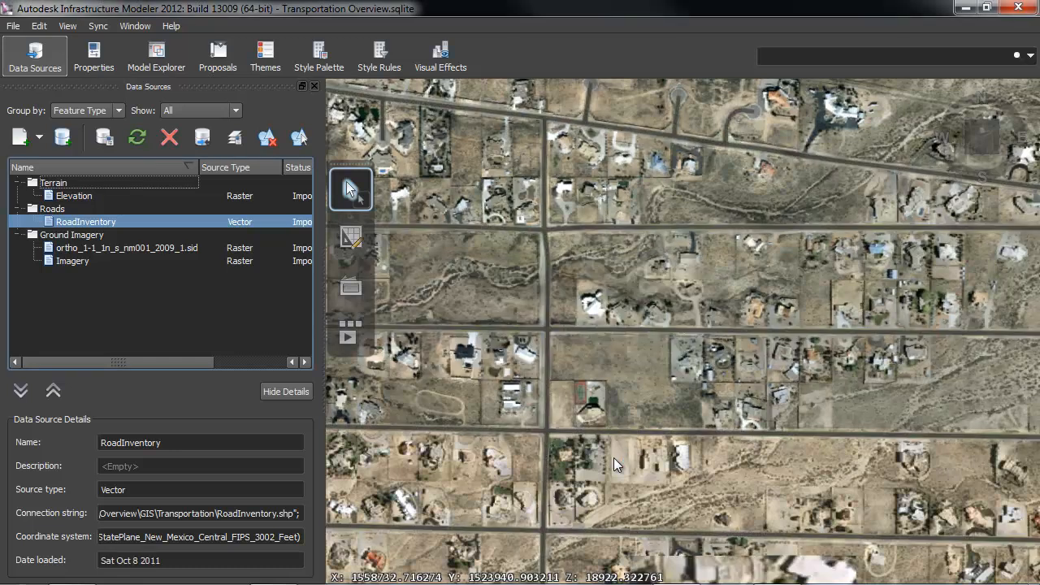
- Examine the imported roads at close range around an intersection, from oblique and street-level viewpoints
{"action": "scroll", "coordinate": [533, 116], "scroll_direction": "up", "scroll_amount": 2}
{"action": "scroll", "coordinate": [546, 131], "scroll_direction": "up", "scroll_amount": 5}
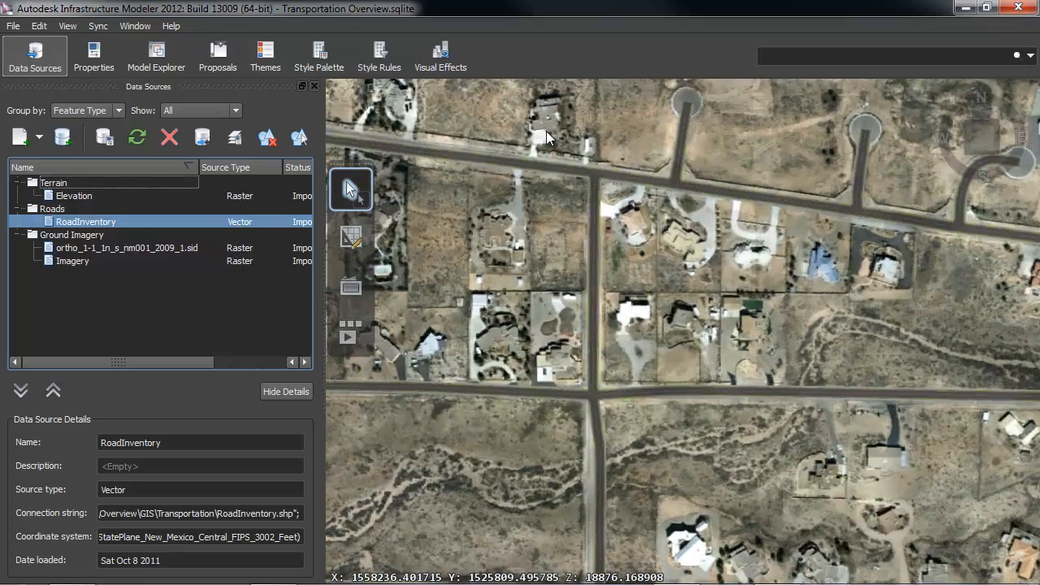
{"action": "scroll", "coordinate": [634, 267], "scroll_direction": "up", "scroll_amount": 5}
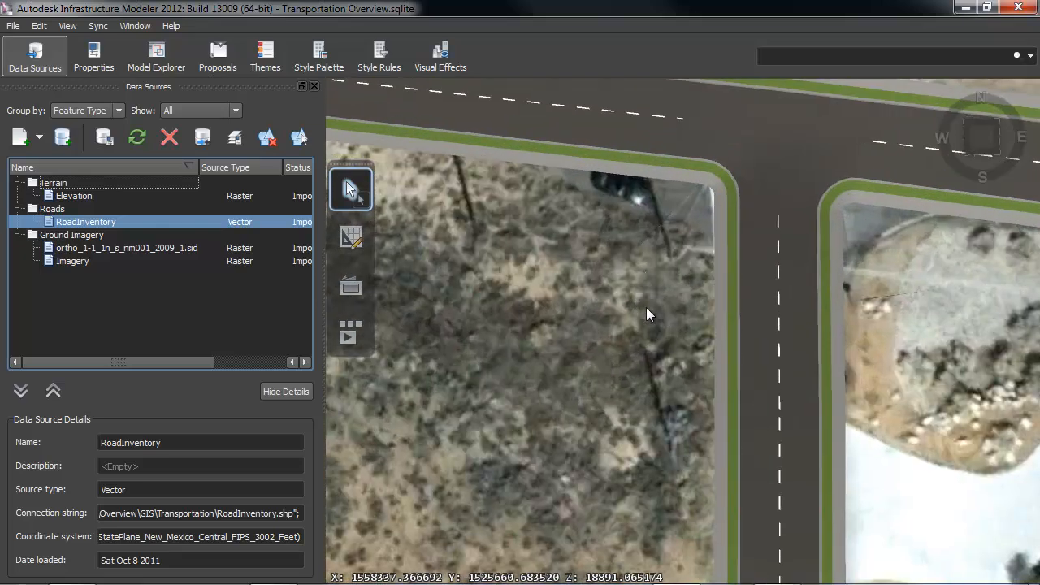
{"action": "middle_click_drag", "start_coordinate": [647, 313], "coordinate": [902, 289]}
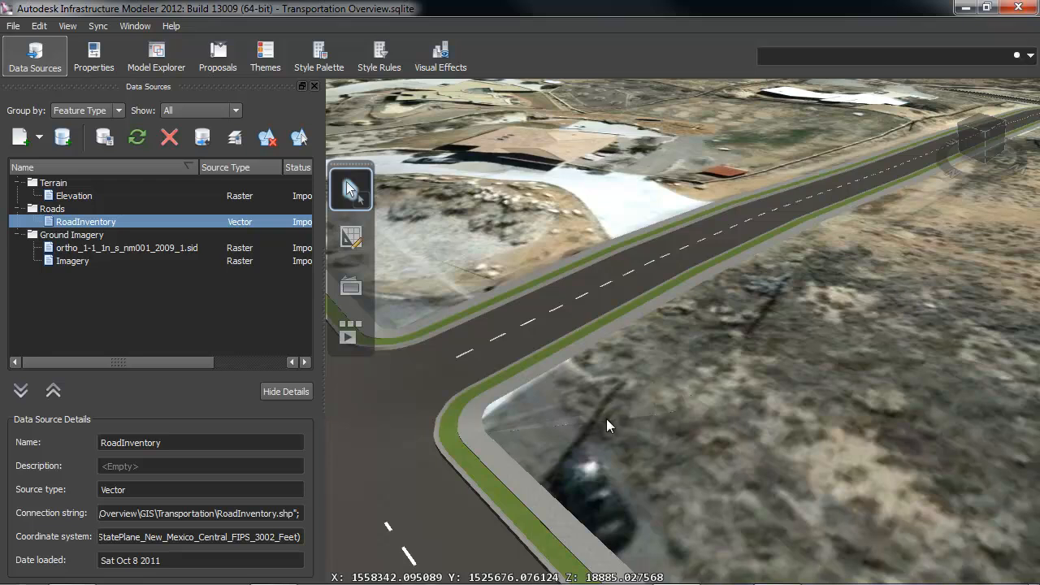
{"action": "middle_click_drag", "start_coordinate": [705, 341], "coordinate": [807, 291]}
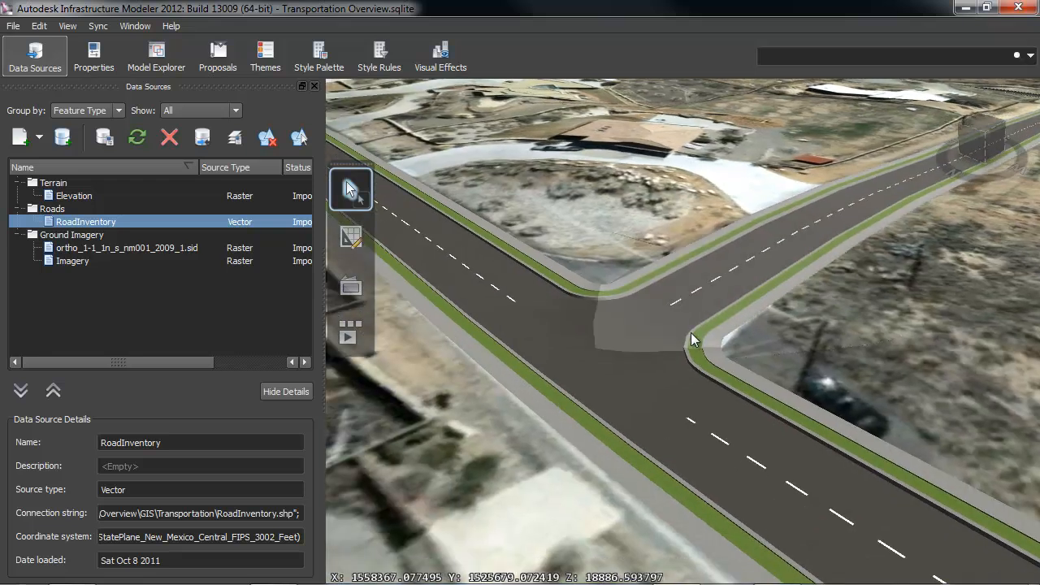
{"action": "left_click", "coordinate": [518, 297]}
{"action": "left_click", "coordinate": [658, 341]}
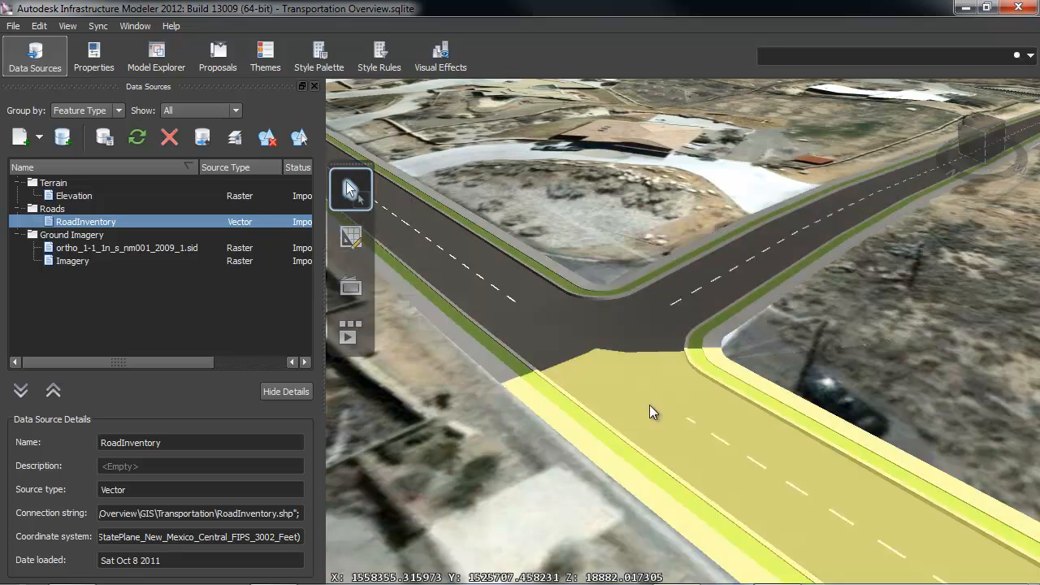
{"action": "left_click_drag", "start_coordinate": [840, 332], "coordinate": [582, 286]}
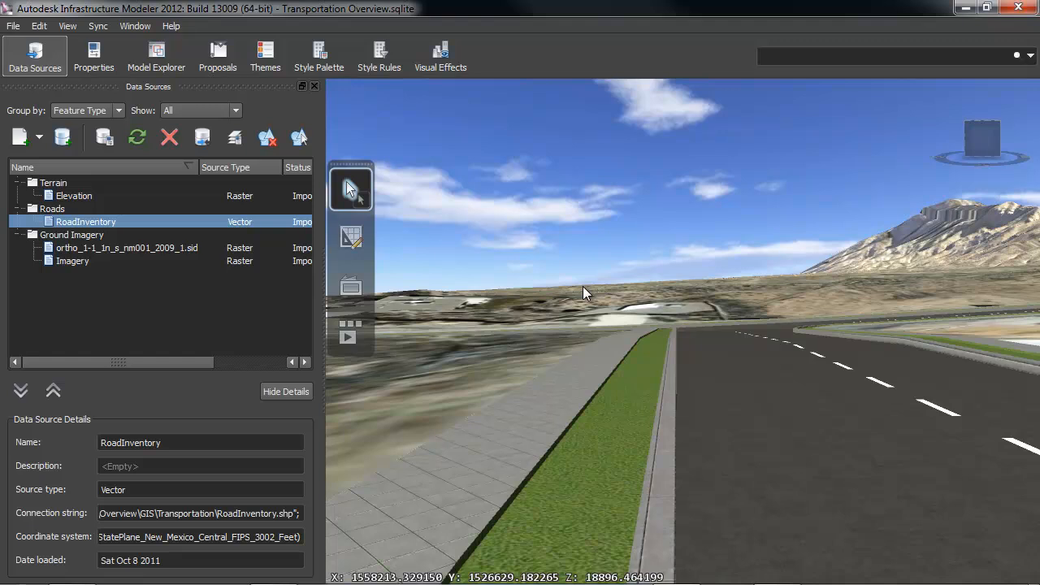
{"action": "left_click_drag", "start_coordinate": [582, 286], "coordinate": [590, 378]}
- Survey the draped road network across the wider city, ending close over the residential subdivision streets
{"action": "scroll", "coordinate": [587, 398], "scroll_direction": "down", "scroll_amount": 6}
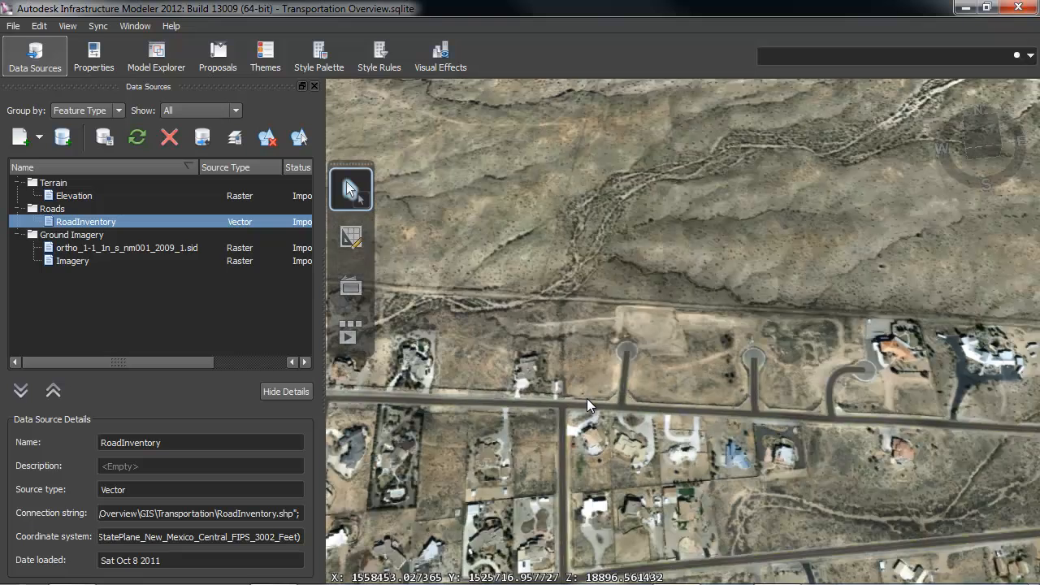
{"action": "scroll", "coordinate": [586, 398], "scroll_direction": "down", "scroll_amount": 6}
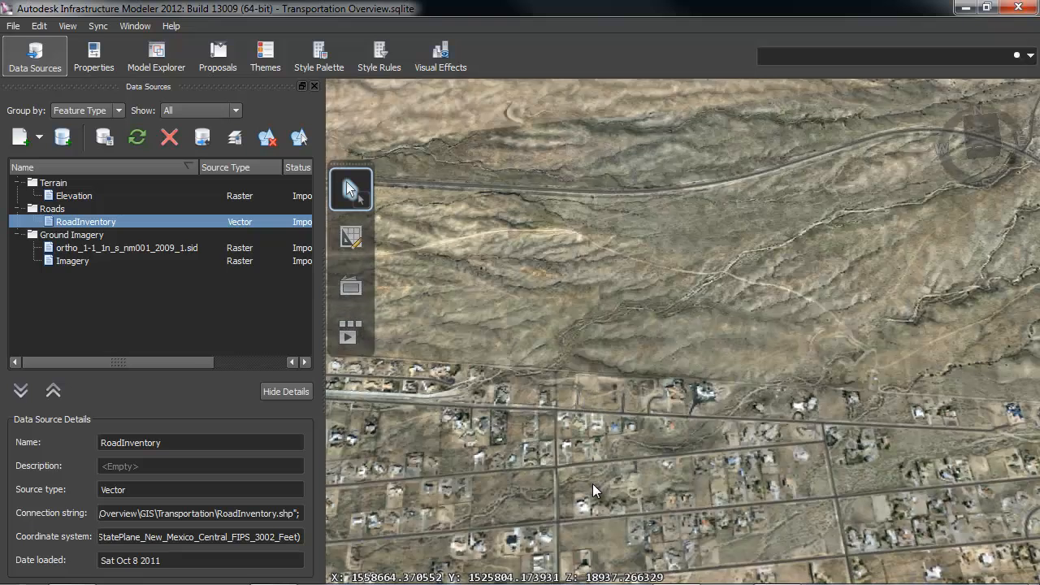
{"action": "middle_click_drag", "start_coordinate": [593, 484], "coordinate": [674, 187]}
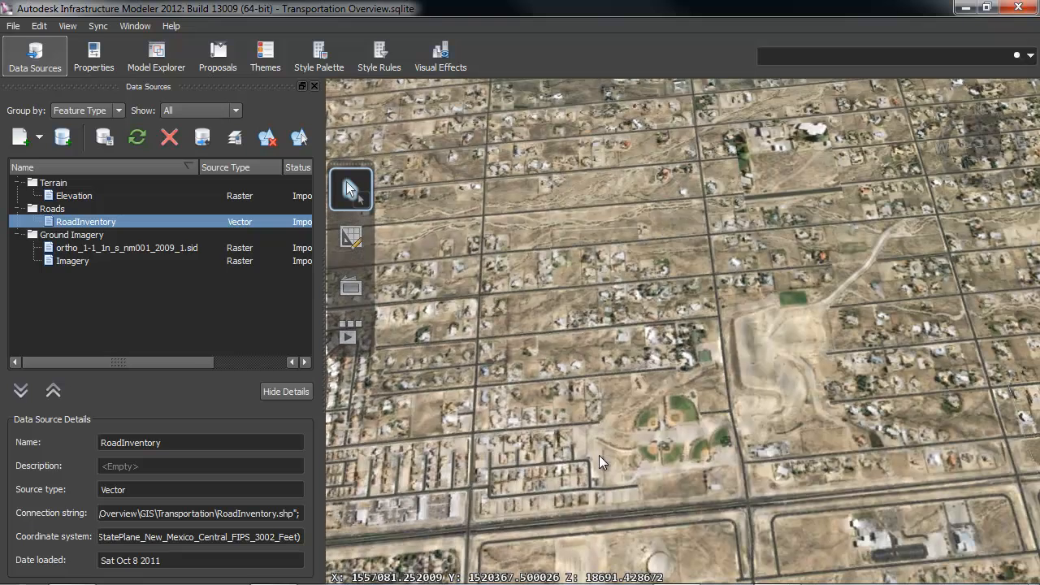
{"action": "middle_click_drag", "start_coordinate": [610, 461], "coordinate": [704, 307]}
{"action": "middle_click_drag", "start_coordinate": [546, 490], "coordinate": [673, 402]}
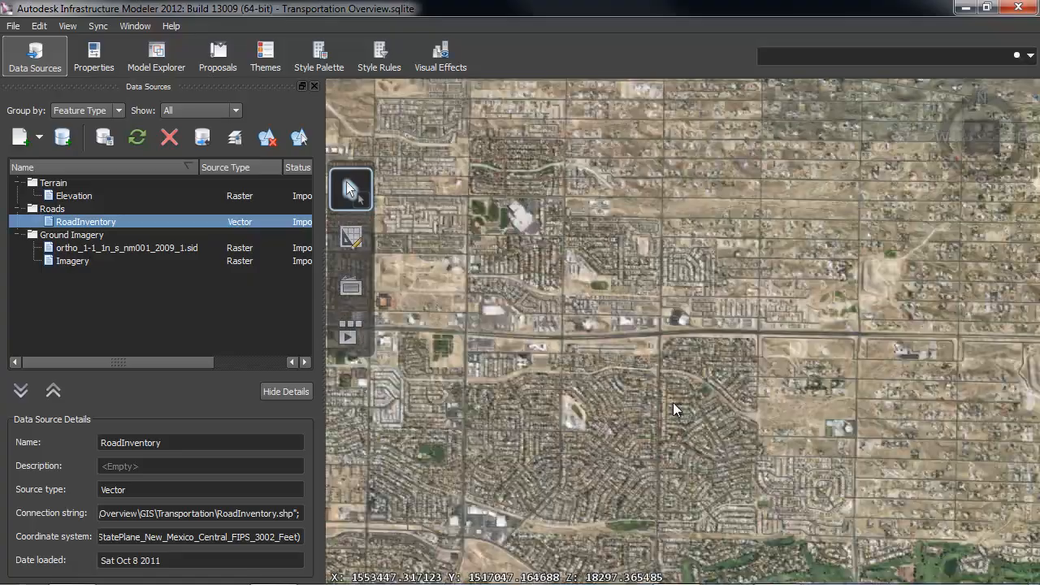
{"action": "scroll", "coordinate": [673, 401], "scroll_direction": "up", "scroll_amount": 5}
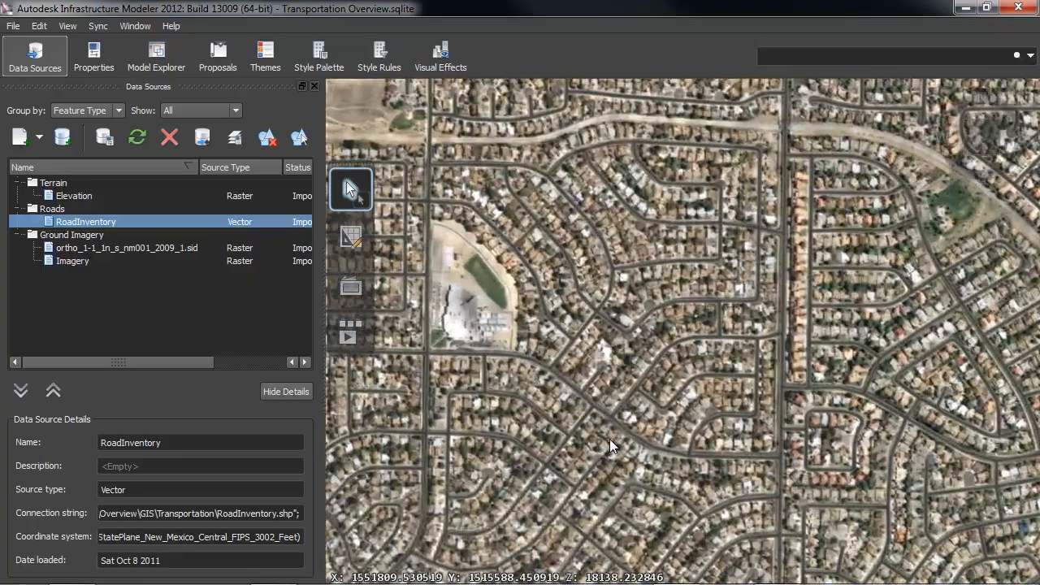
{"action": "scroll", "coordinate": [625, 409], "scroll_direction": "up", "scroll_amount": 5}
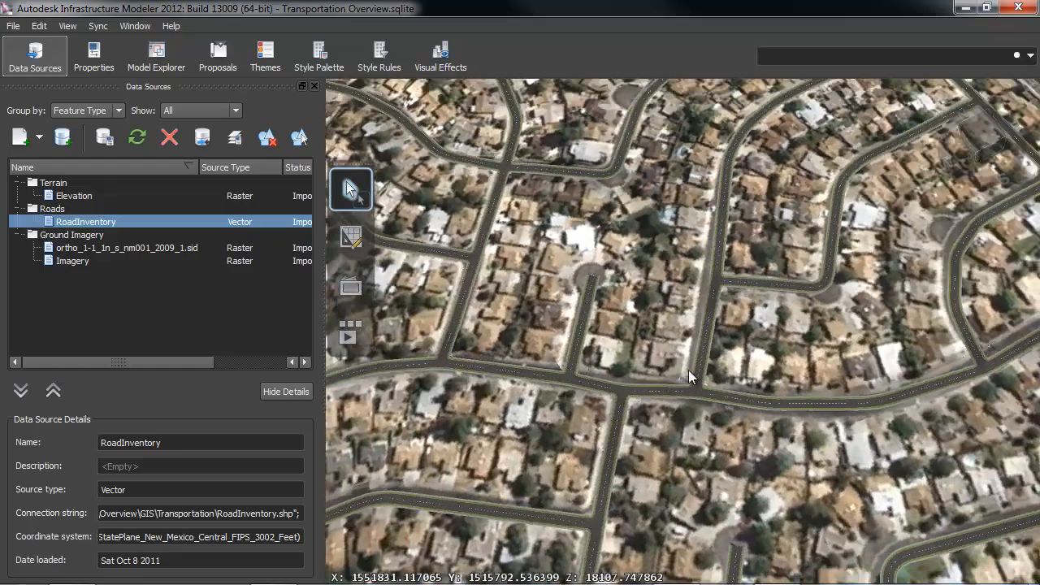
- Bring the horizon into view over the subdivision and choose DefaultSky from the default skies
{"action": "middle_click_drag", "start_coordinate": [688, 370], "coordinate": [727, 321]}
{"action": "scroll", "coordinate": [728, 321], "scroll_direction": "up", "scroll_amount": 5}
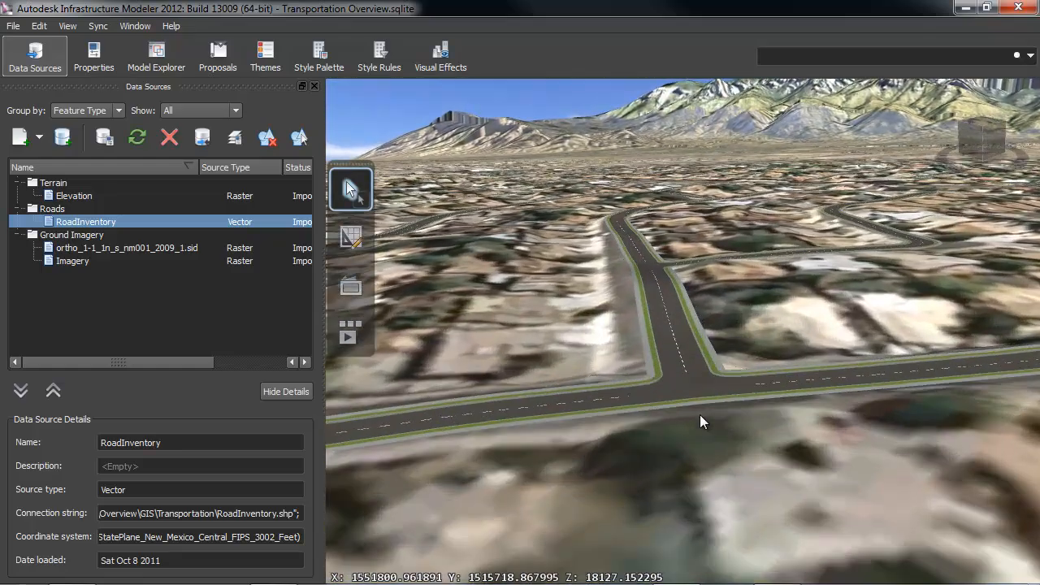
{"action": "middle_click_drag", "start_coordinate": [700, 415], "coordinate": [545, 427]}
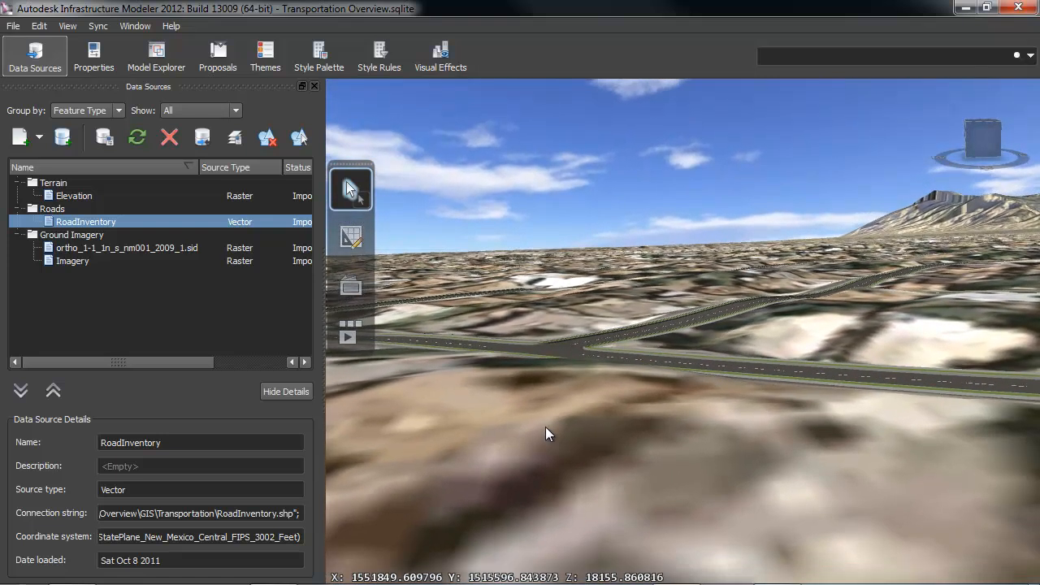
{"action": "left_click", "coordinate": [67, 27]}
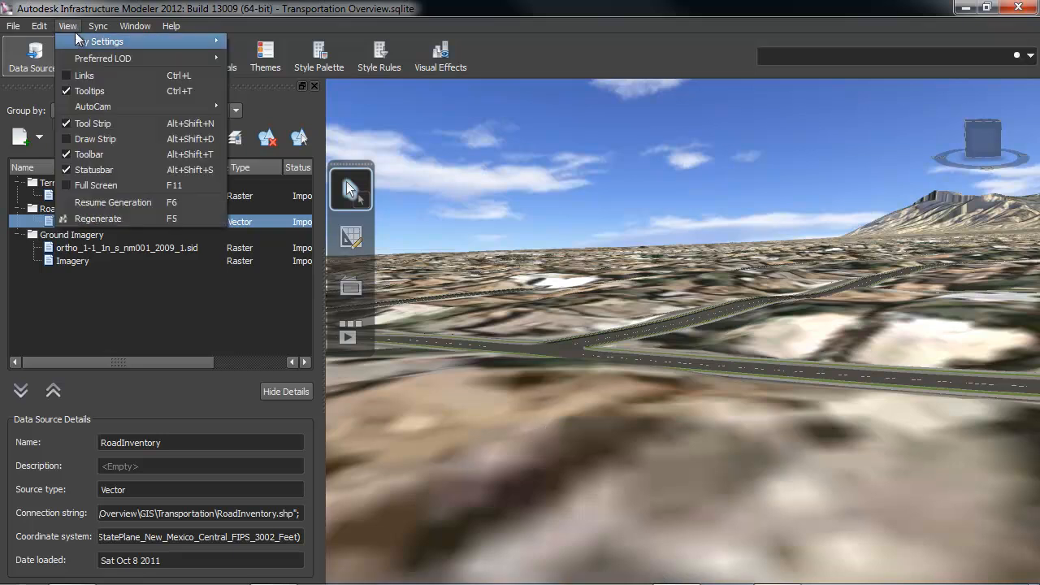
{"action": "mouse_move", "coordinate": [211, 59]}
{"action": "mouse_move", "coordinate": [180, 43]}
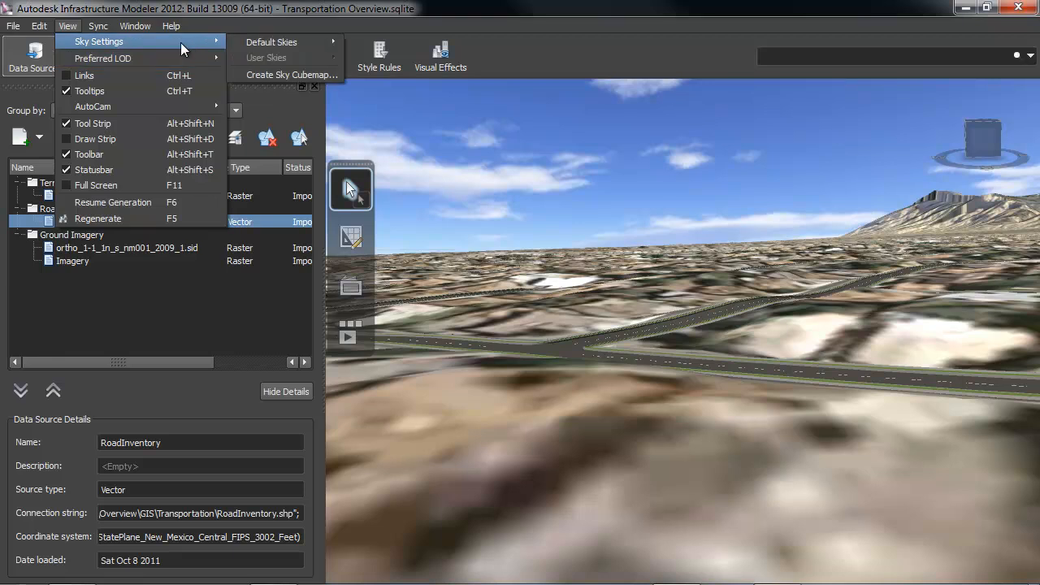
{"action": "mouse_move", "coordinate": [253, 45]}
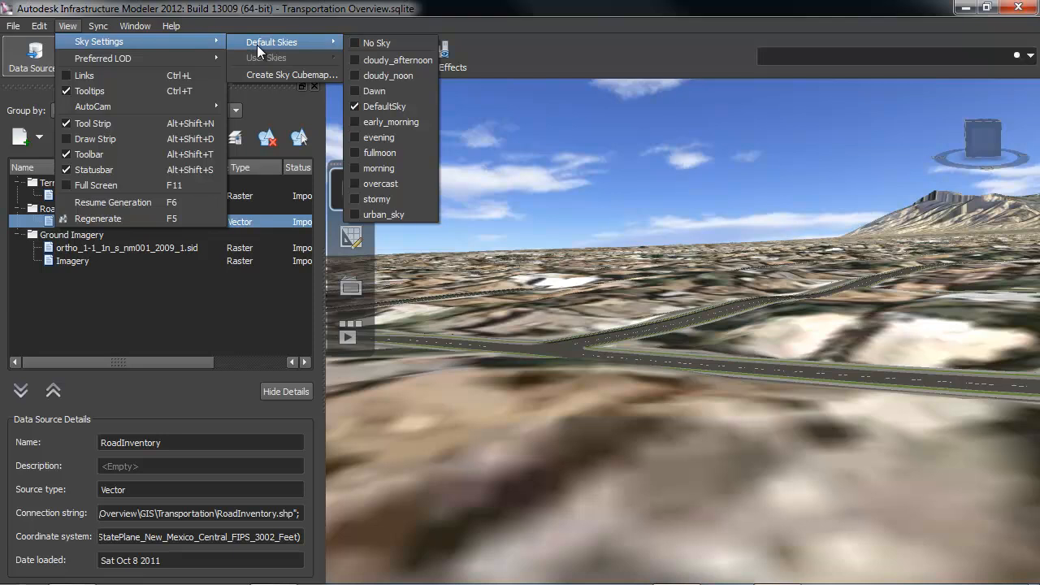
{"action": "left_click", "coordinate": [384, 106]}
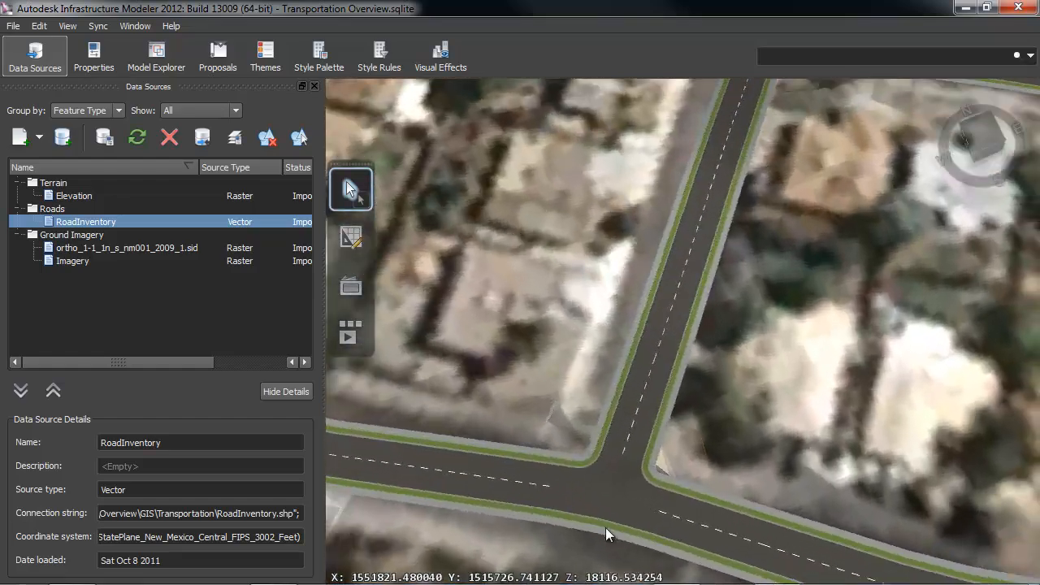
- Add the shapefile RailRoad.shp from the GIS Transportation folder as a new data source
{"action": "scroll", "coordinate": [624, 520], "scroll_direction": "down", "scroll_amount": 10}
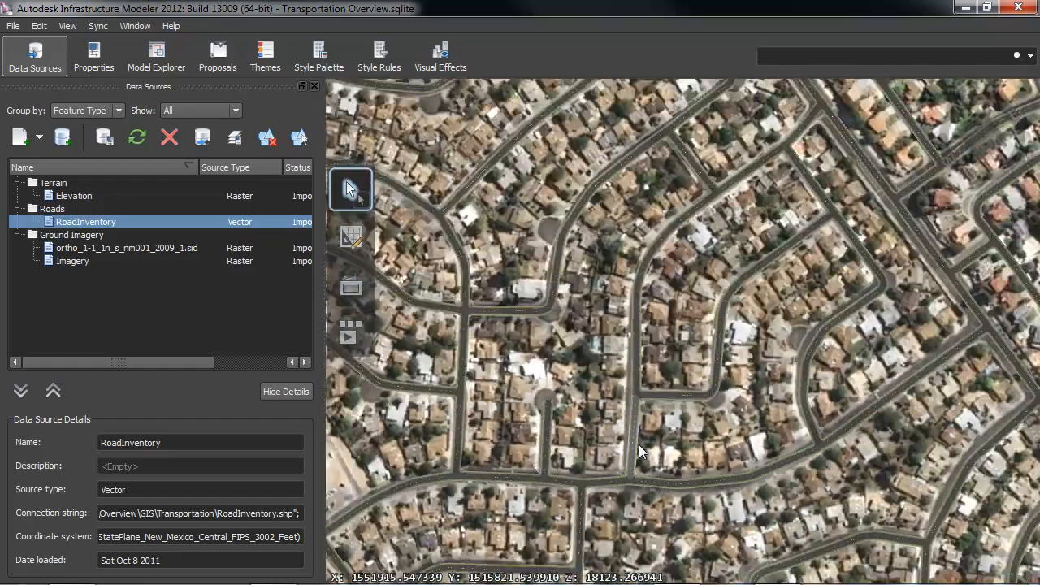
{"action": "scroll", "coordinate": [638, 445], "scroll_direction": "down", "scroll_amount": 10}
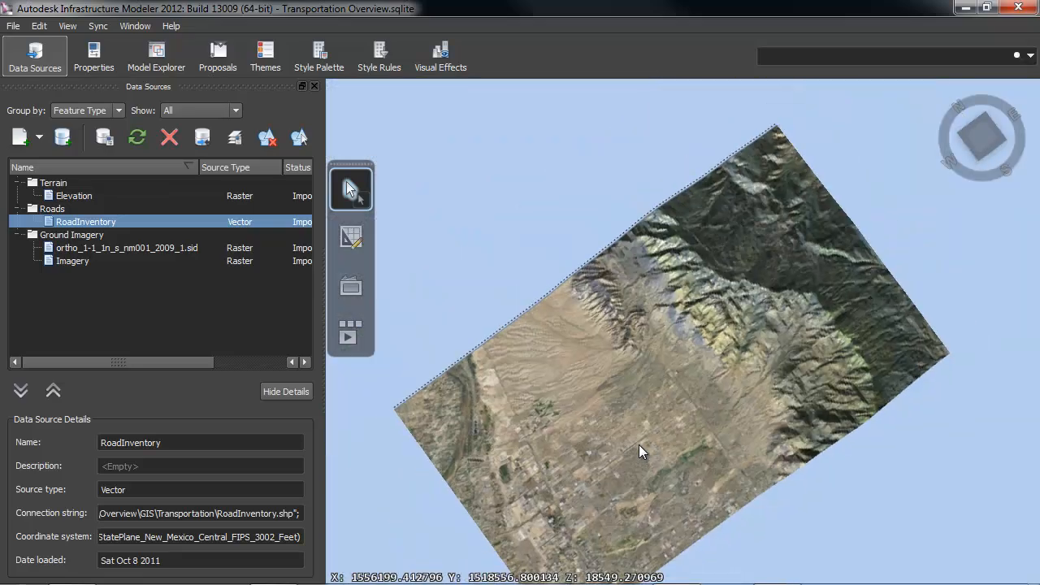
{"action": "scroll", "coordinate": [439, 392], "scroll_direction": "up", "scroll_amount": 10}
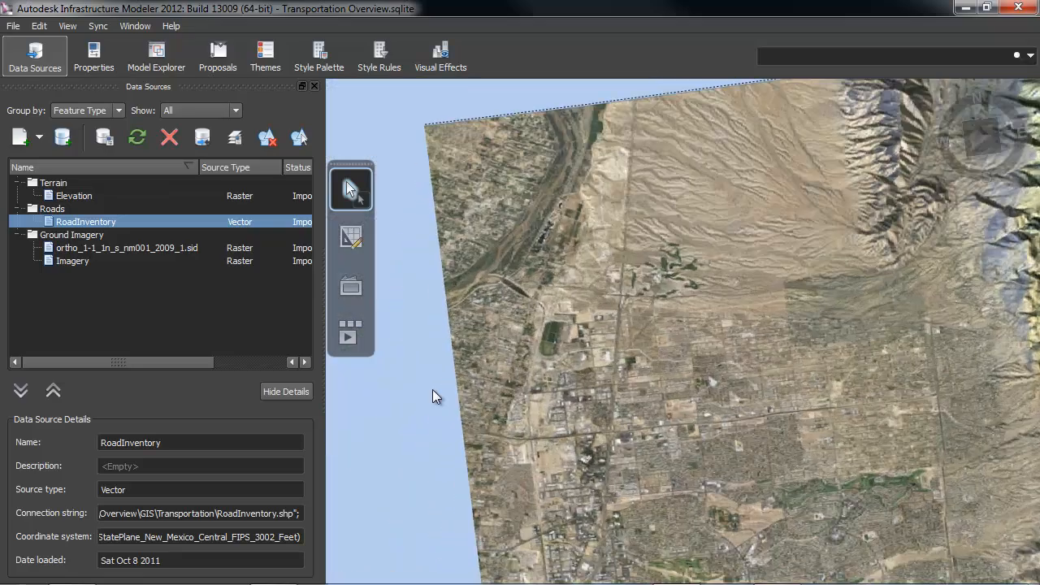
{"action": "scroll", "coordinate": [612, 438], "scroll_direction": "down", "scroll_amount": 1}
{"action": "scroll", "coordinate": [711, 384], "scroll_direction": "down", "scroll_amount": 1}
{"action": "left_click_drag", "start_coordinate": [720, 372], "coordinate": [715, 526]}
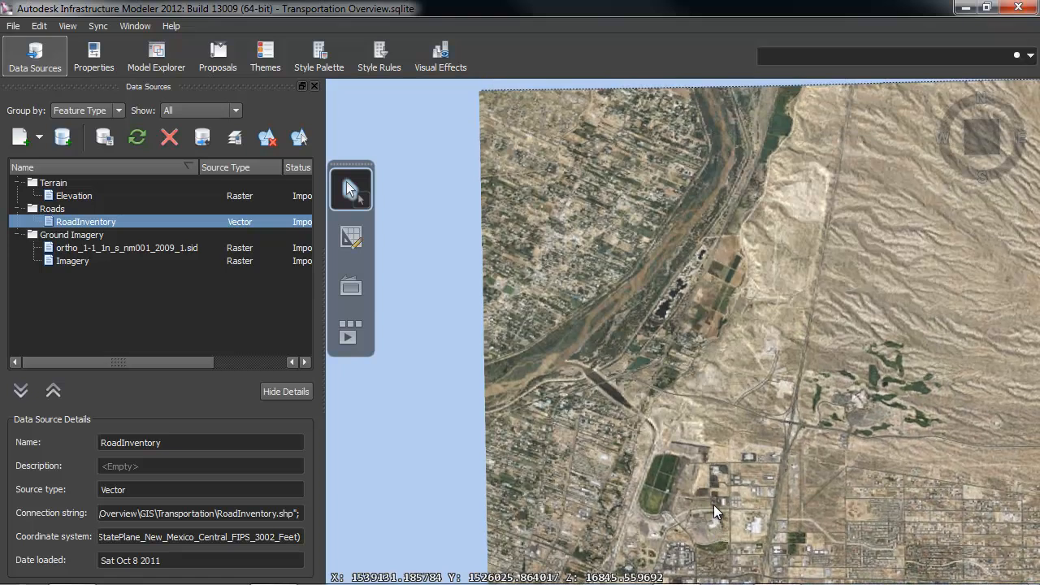
{"action": "left_click", "coordinate": [19, 138]}
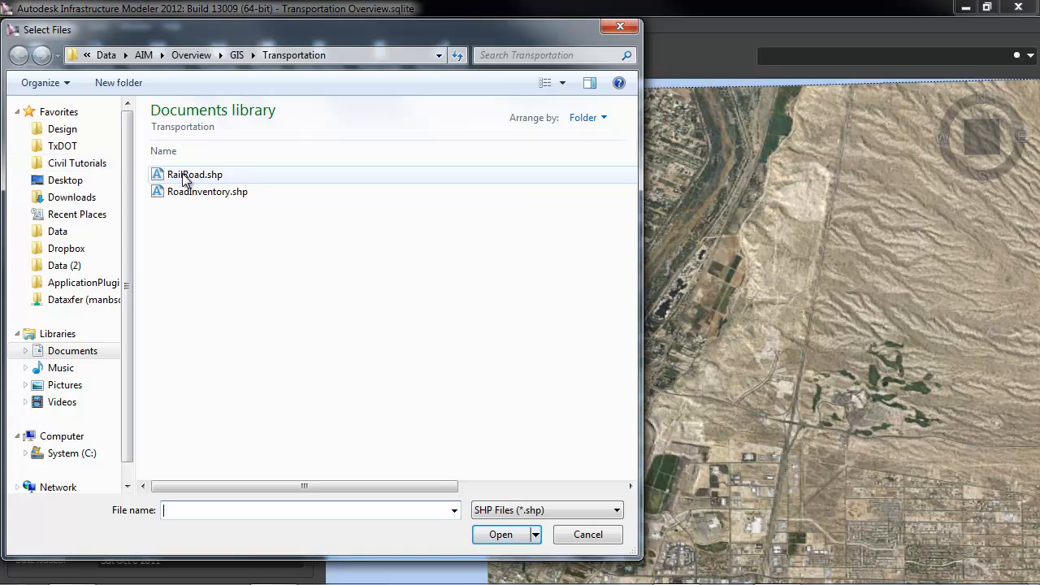
{"action": "double_click", "coordinate": [182, 176]}
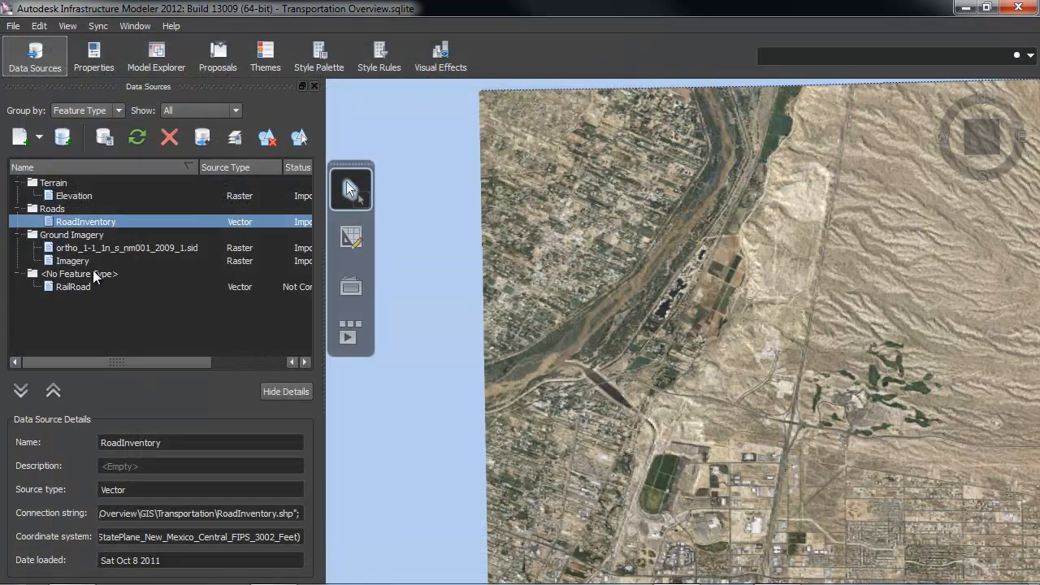
- Configure the RailRoad data source as type Railways and assign the Railway style as its rule style
{"action": "double_click", "coordinate": [71, 287]}
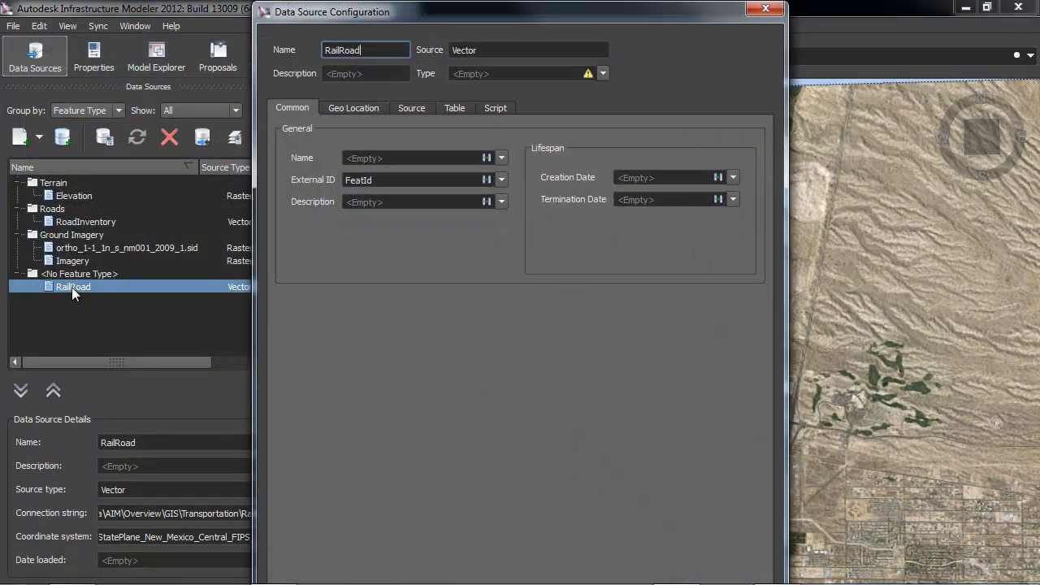
{"action": "left_click", "coordinate": [602, 73]}
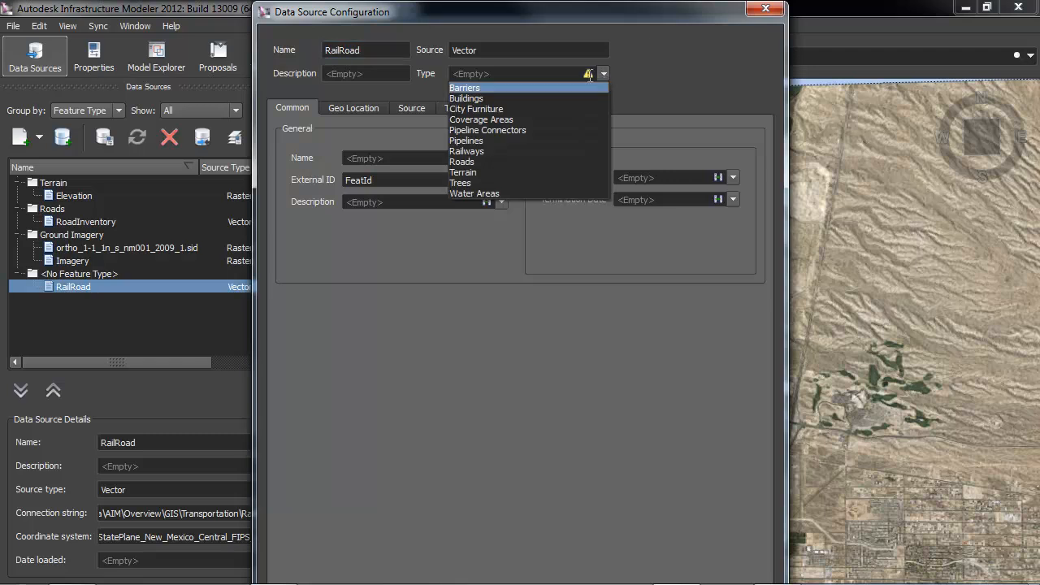
{"action": "left_click", "coordinate": [478, 152]}
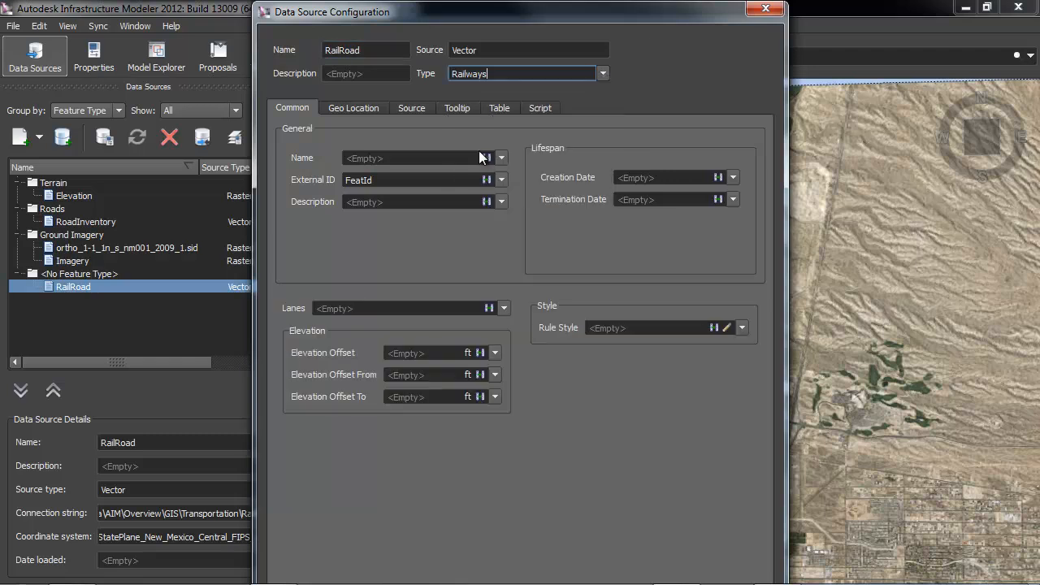
{"action": "left_click", "coordinate": [728, 330]}
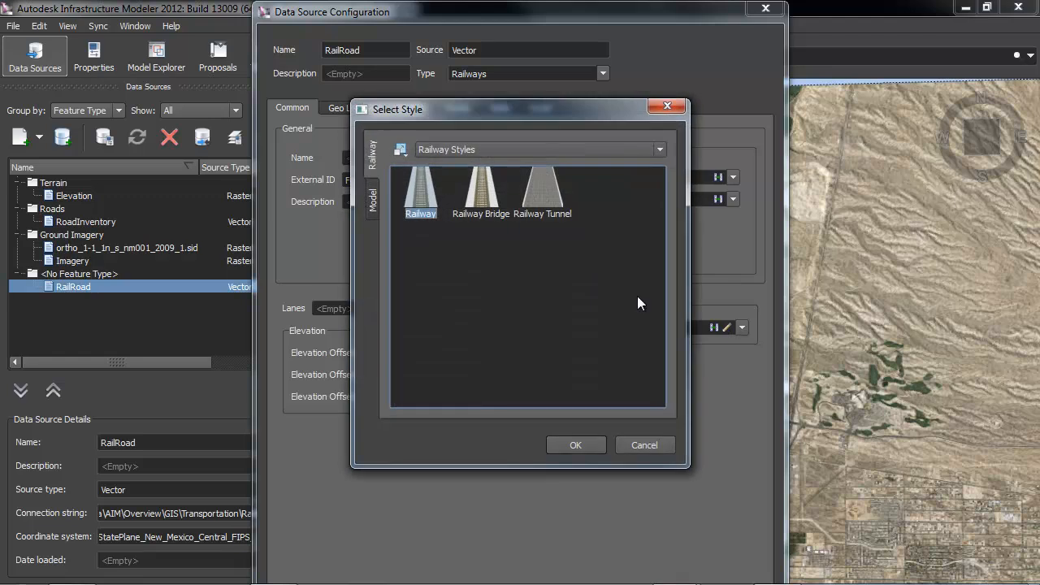
{"action": "double_click", "coordinate": [422, 195]}
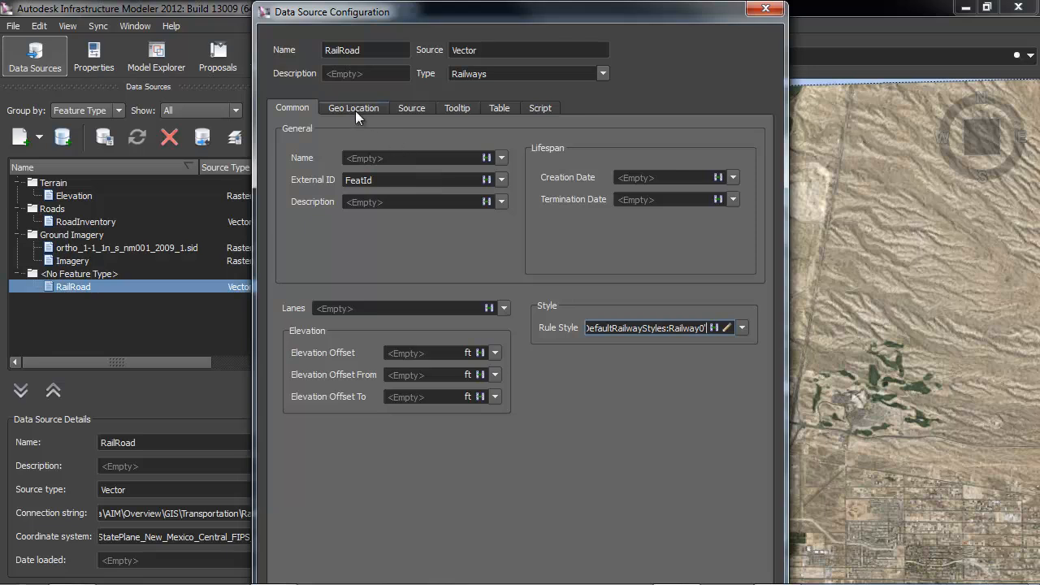
- Set the RailRoad draping option to Drape, and close its configuration with a refresh to import the railways
{"action": "left_click", "coordinate": [413, 109]}
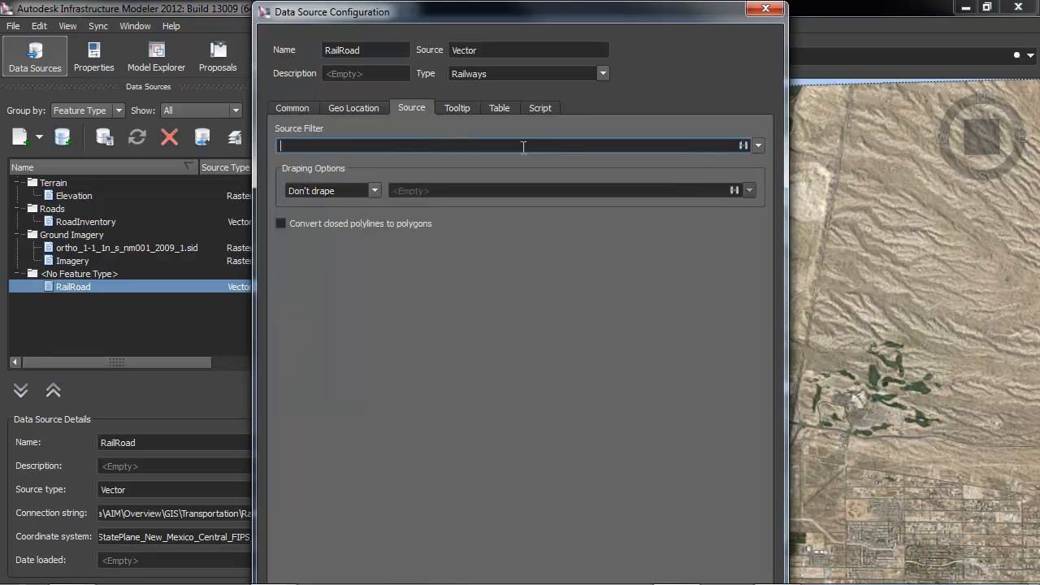
{"action": "left_click", "coordinate": [371, 191]}
{"action": "left_click", "coordinate": [319, 214]}
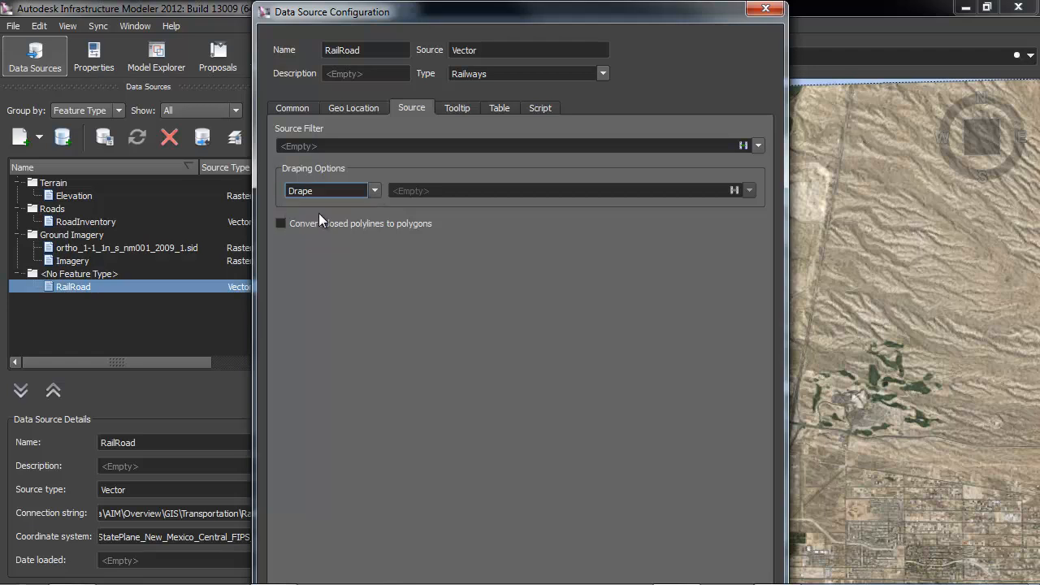
{"action": "left_click", "coordinate": [352, 108]}
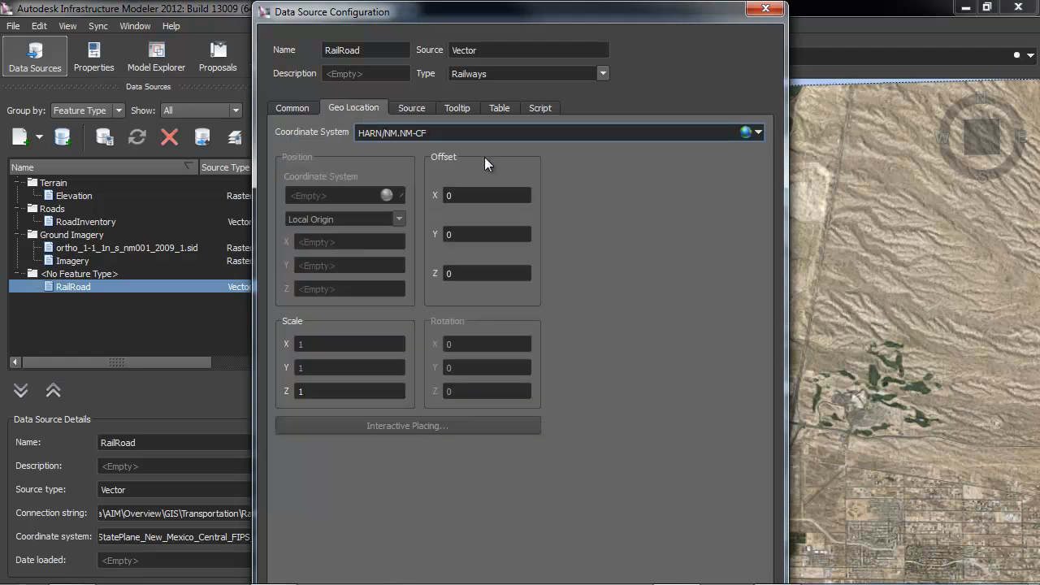
{"action": "left_click_drag", "start_coordinate": [518, 5], "coordinate": [527, 25]}
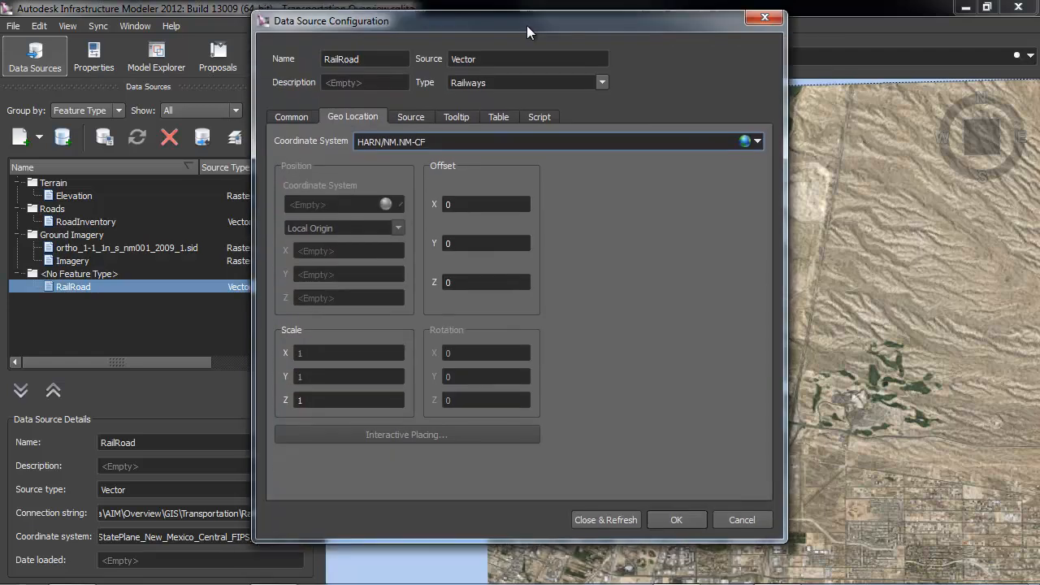
{"action": "left_click", "coordinate": [607, 513]}
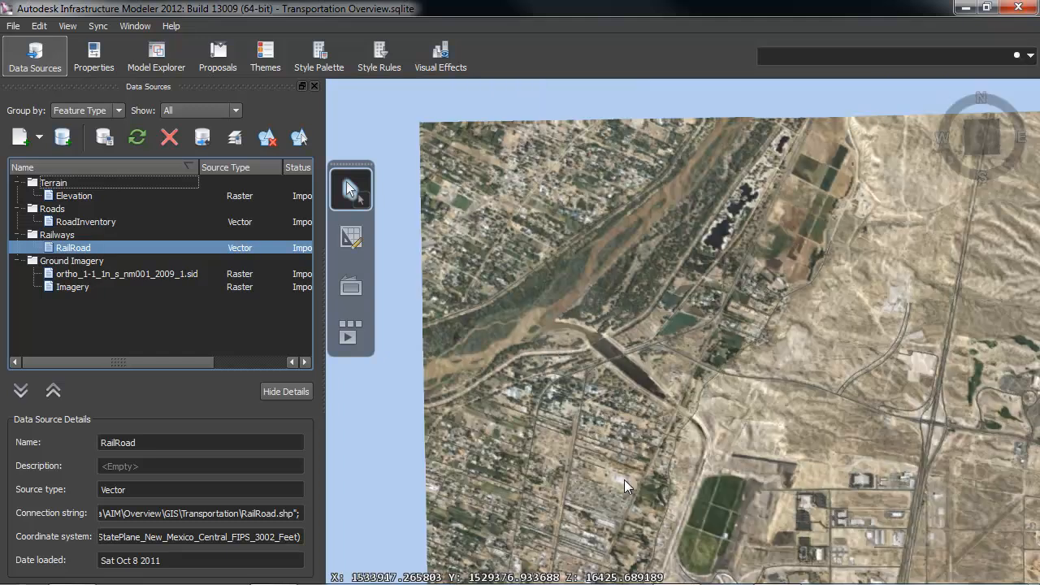
- Locate the imported track by highlighting the Railways layer in the Model Explorer, then clear the highlight at a road crossing
{"action": "scroll", "coordinate": [650, 538], "scroll_direction": "up", "scroll_amount": 5}
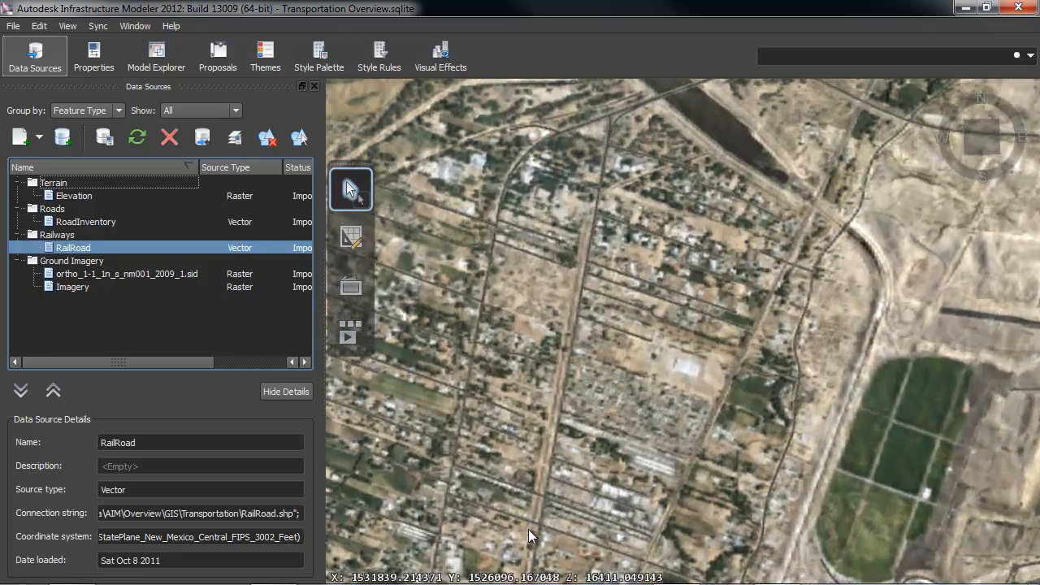
{"action": "left_click_drag", "start_coordinate": [603, 485], "coordinate": [643, 340]}
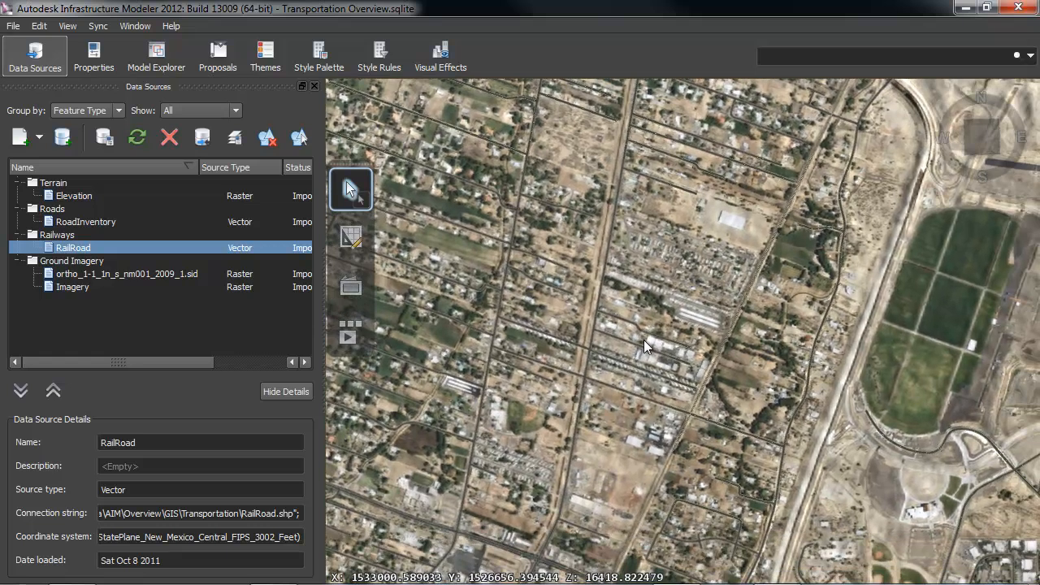
{"action": "left_click", "coordinate": [160, 57]}
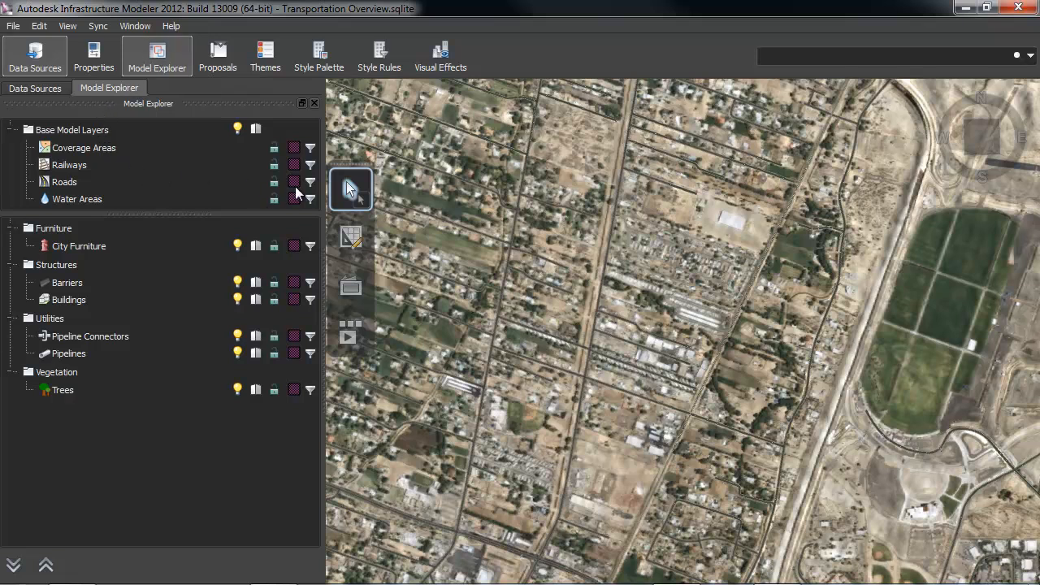
{"action": "left_click", "coordinate": [293, 164]}
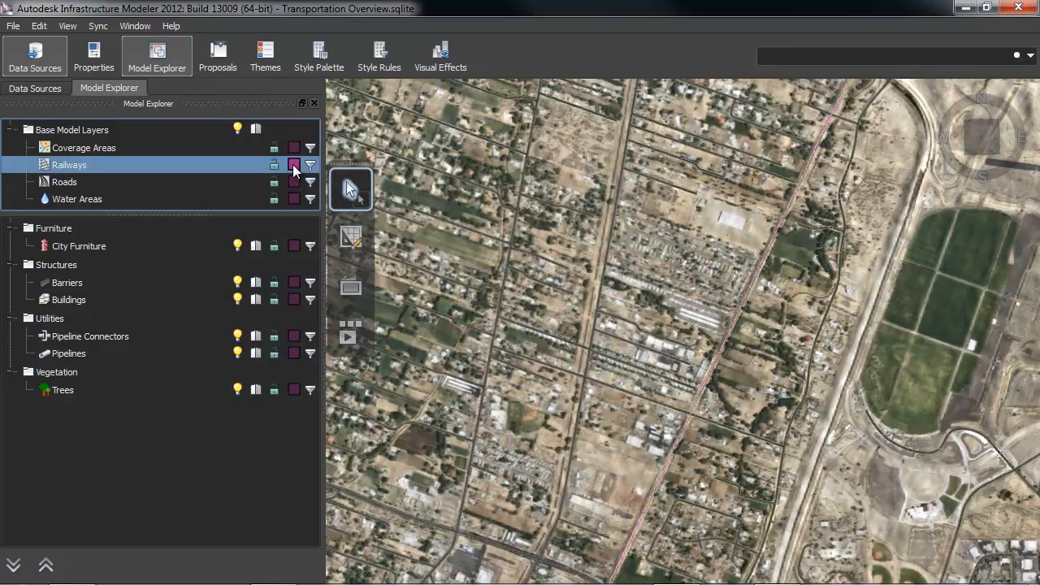
{"action": "scroll", "coordinate": [725, 360], "scroll_direction": "up", "scroll_amount": 5}
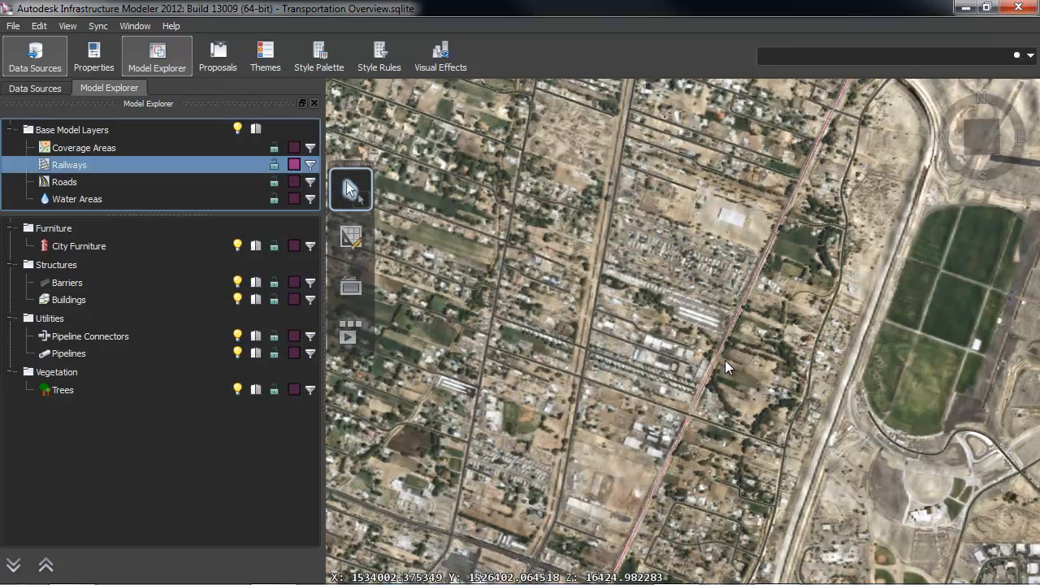
{"action": "scroll", "coordinate": [680, 410], "scroll_direction": "up", "scroll_amount": 5}
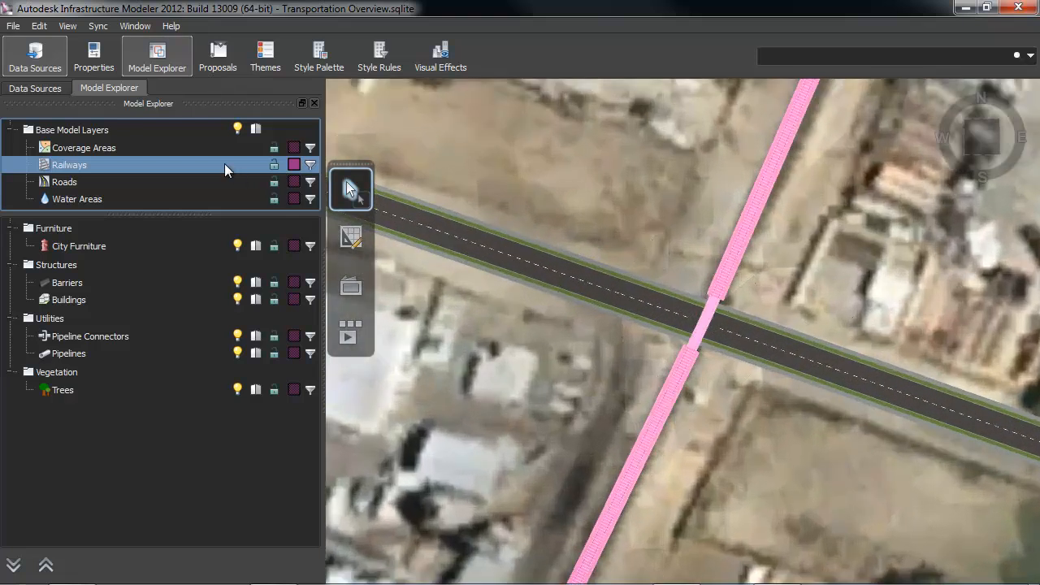
{"action": "left_click", "coordinate": [294, 166]}
- Examine the railway's crossing over the road from overhead and oblique viewpoints, ending with a wider view of the track
{"action": "scroll", "coordinate": [649, 398], "scroll_direction": "down", "scroll_amount": 1}
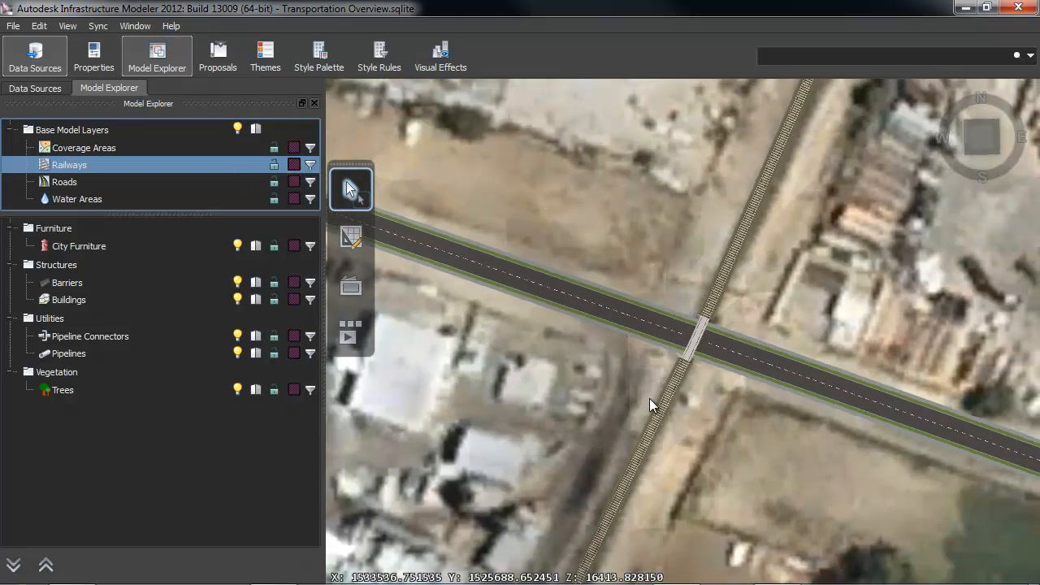
{"action": "scroll", "coordinate": [707, 351], "scroll_direction": "up", "scroll_amount": 3}
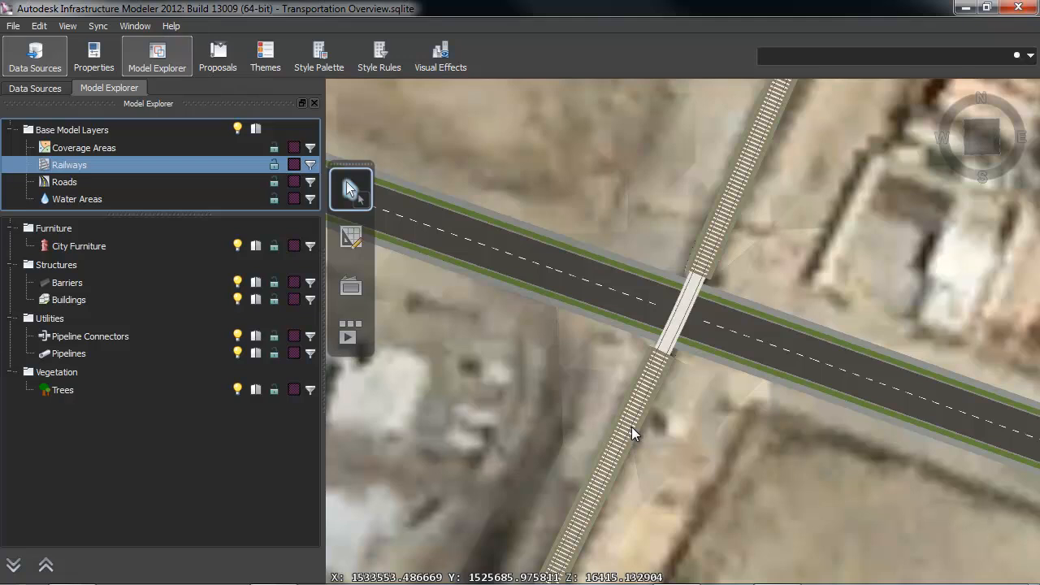
{"action": "middle_click_drag", "start_coordinate": [687, 390], "coordinate": [820, 271]}
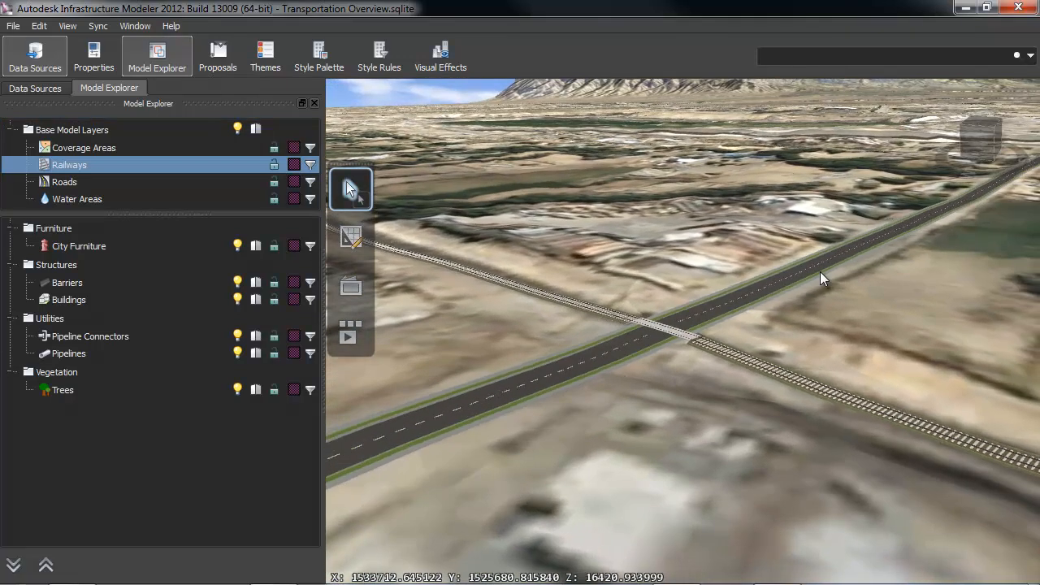
{"action": "middle_click_drag", "start_coordinate": [622, 315], "coordinate": [508, 375]}
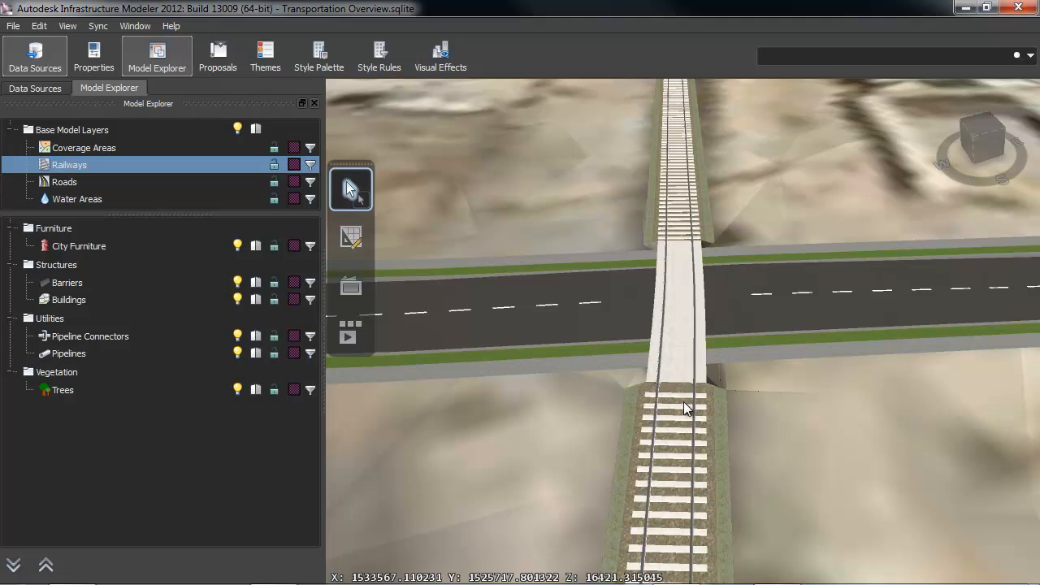
{"action": "middle_click_drag", "start_coordinate": [729, 473], "coordinate": [580, 444]}
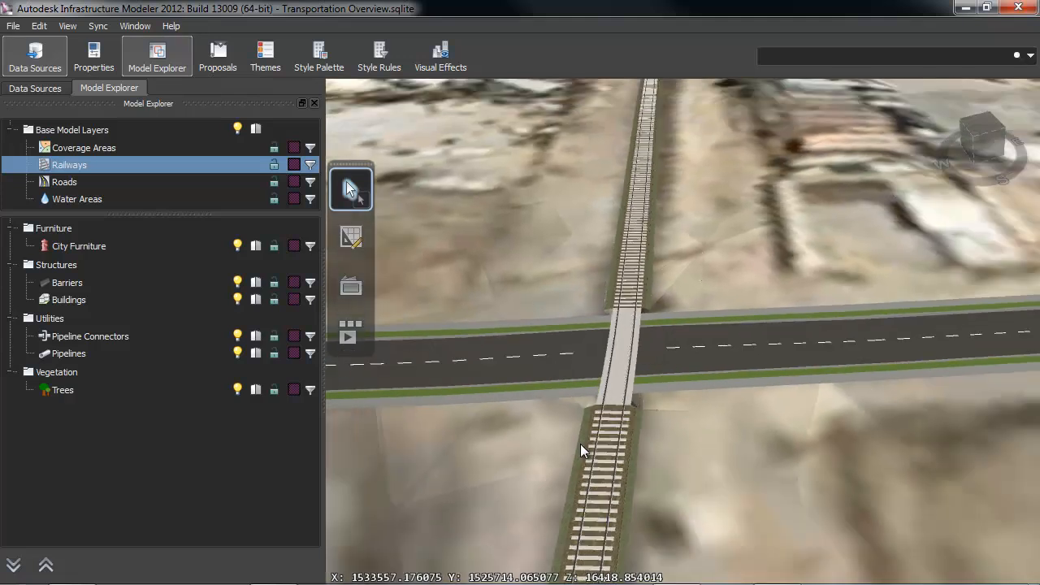
{"action": "scroll", "coordinate": [581, 444], "scroll_direction": "down", "scroll_amount": 5}
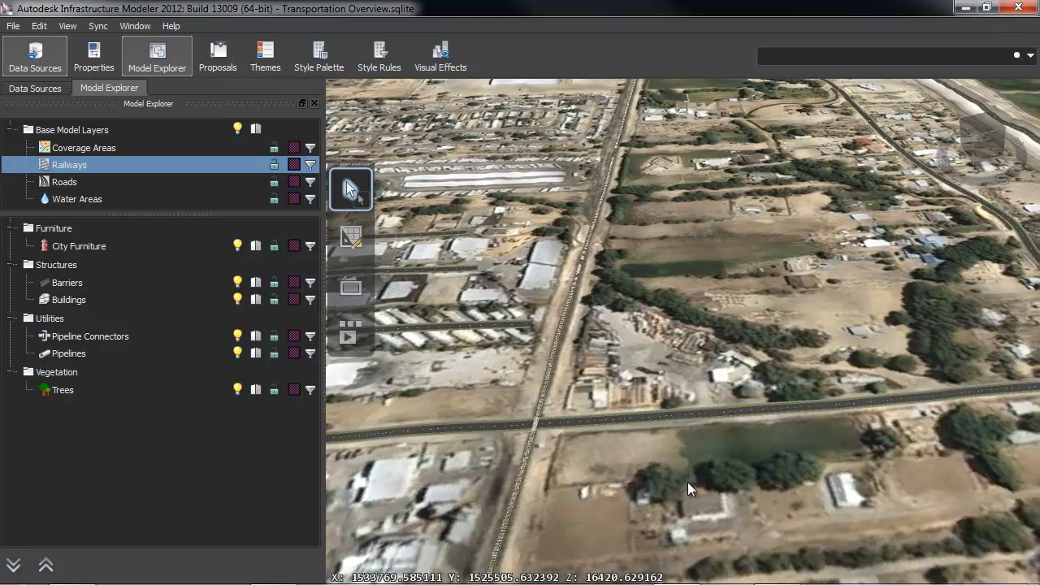
{"action": "middle_click_drag", "start_coordinate": [688, 482], "coordinate": [577, 430]}
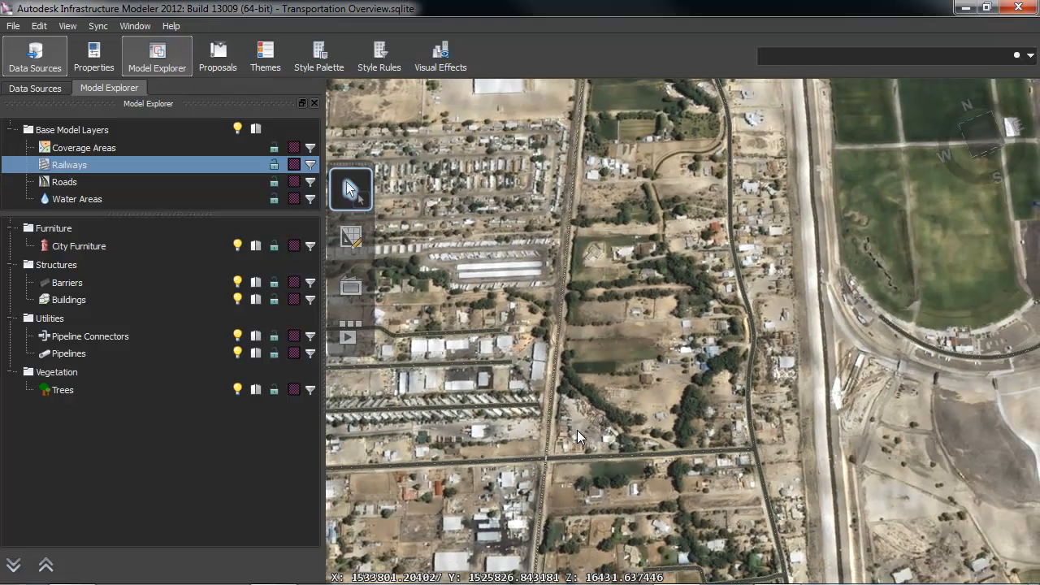
- Add the SHP files tl_2010_35001_linearwater and tl_2010_35043_linearwater from the GIS Water folder as data sources
{"action": "left_click", "coordinate": [50, 89]}
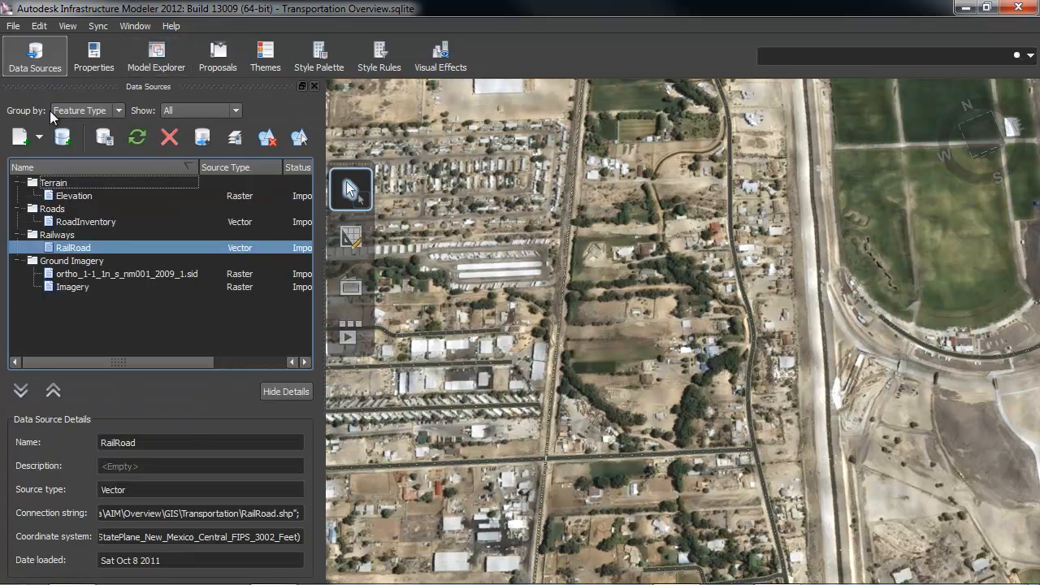
{"action": "left_click", "coordinate": [38, 137]}
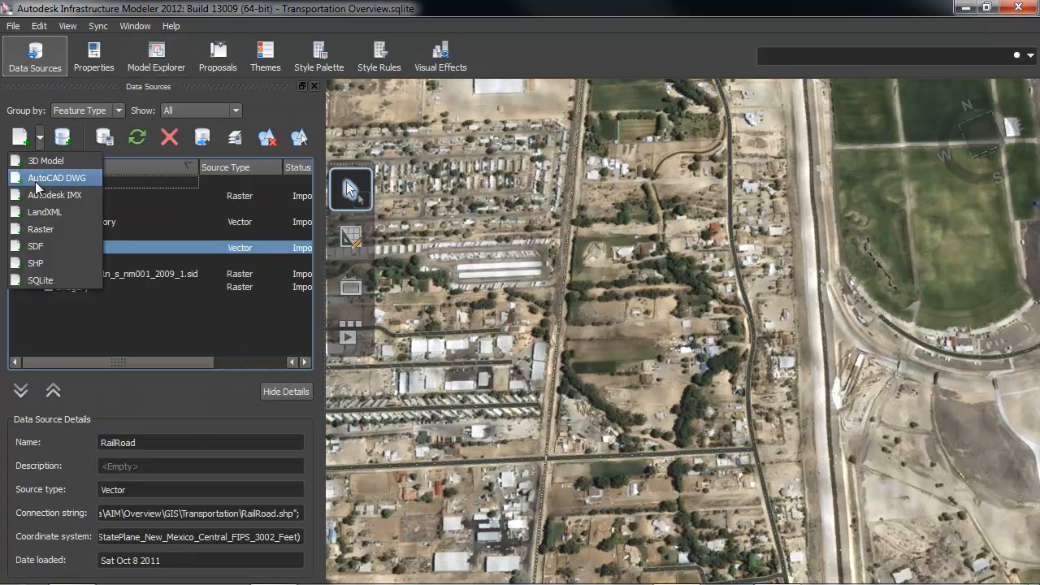
{"action": "left_click", "coordinate": [38, 262]}
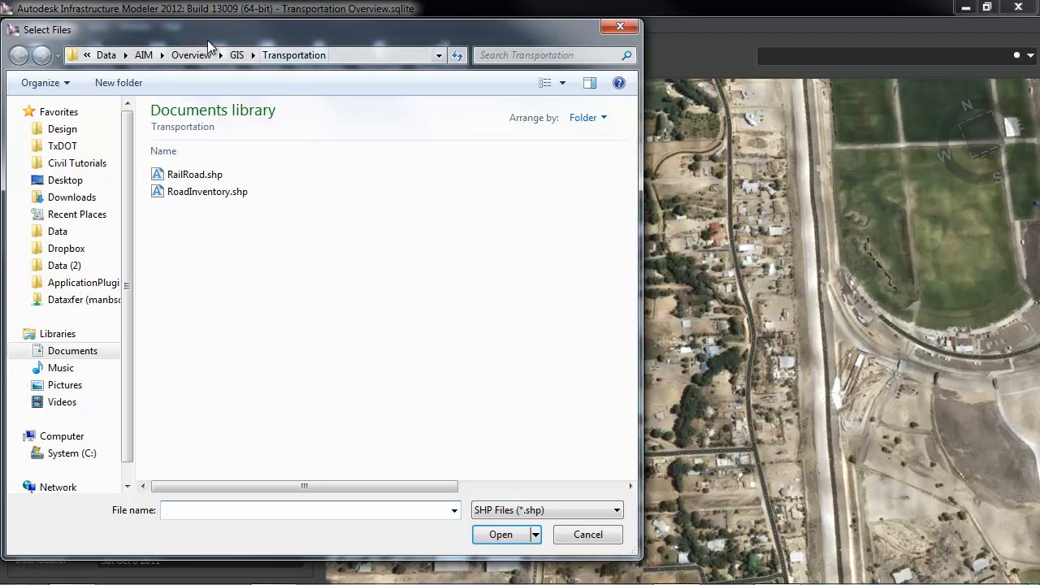
{"action": "left_click", "coordinate": [237, 54]}
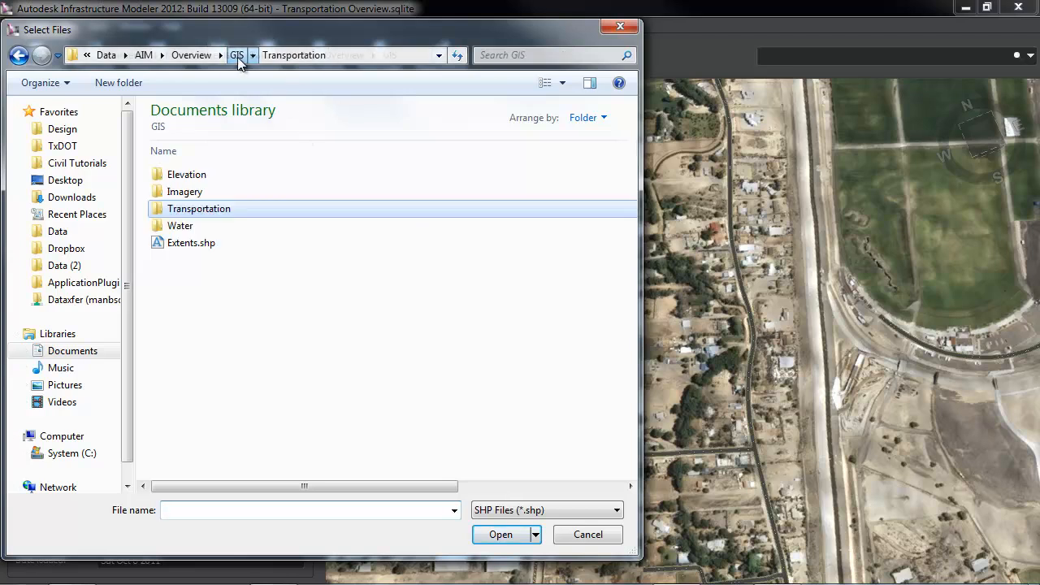
{"action": "double_click", "coordinate": [179, 225]}
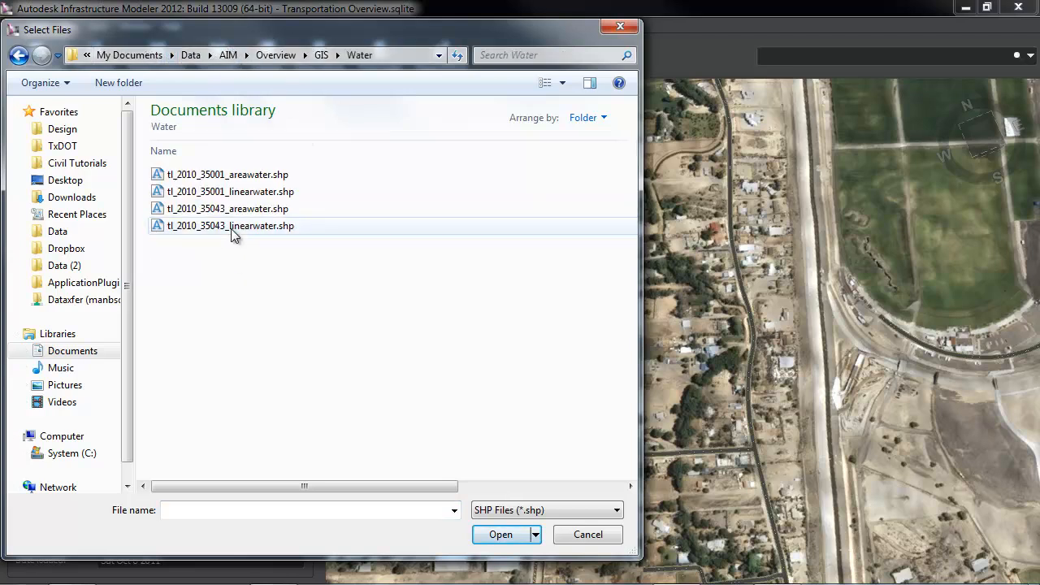
{"action": "left_click", "coordinate": [230, 228]}
{"action": "left_click", "coordinate": [231, 192], "text": "ctrl"}
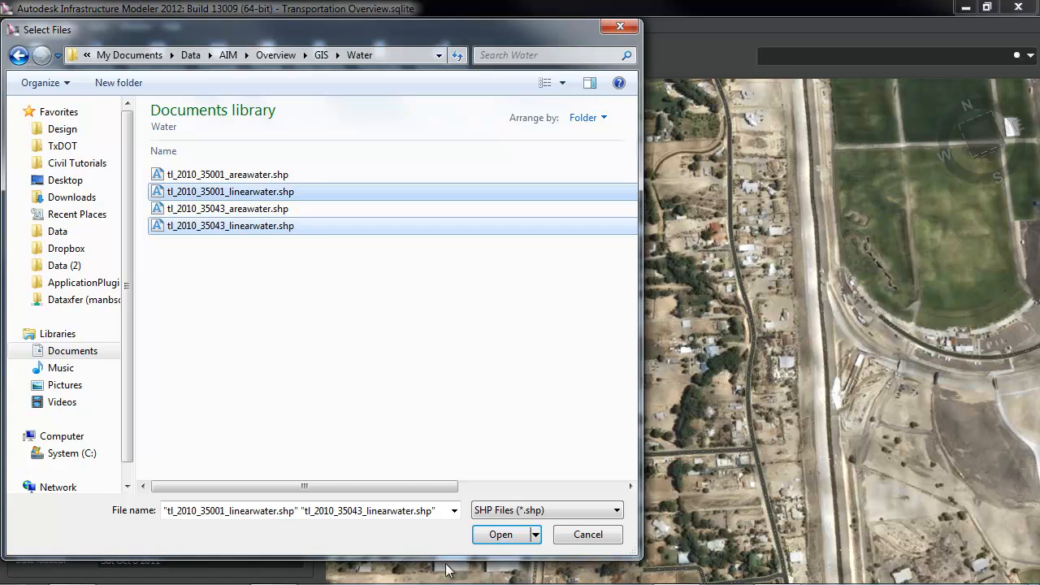
{"action": "left_click", "coordinate": [505, 538]}
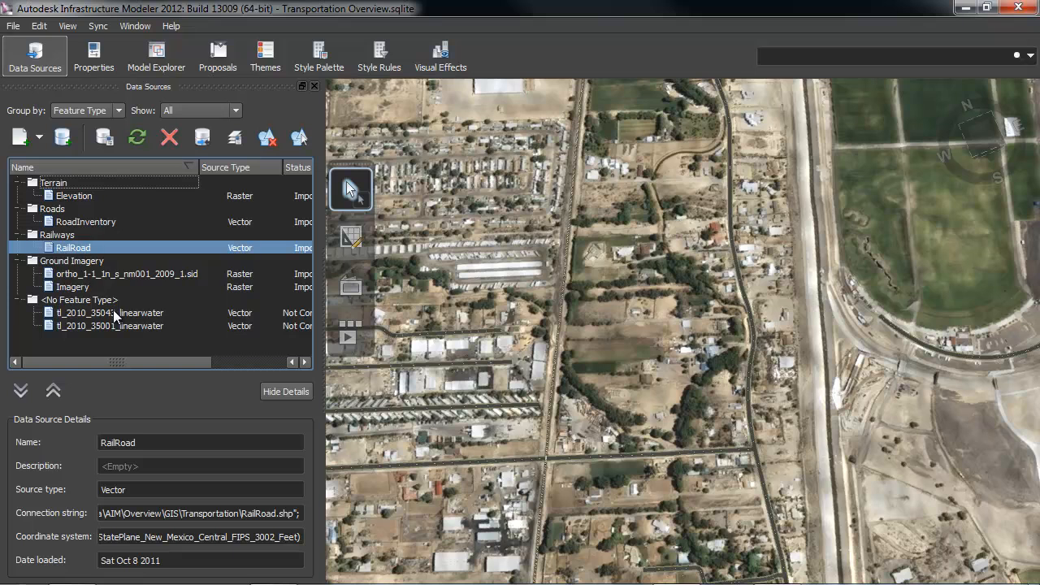
- Configure the tl_2010_35043_linearwater data source as type Water Areas with the DefaultWater rule style
{"action": "double_click", "coordinate": [113, 312]}
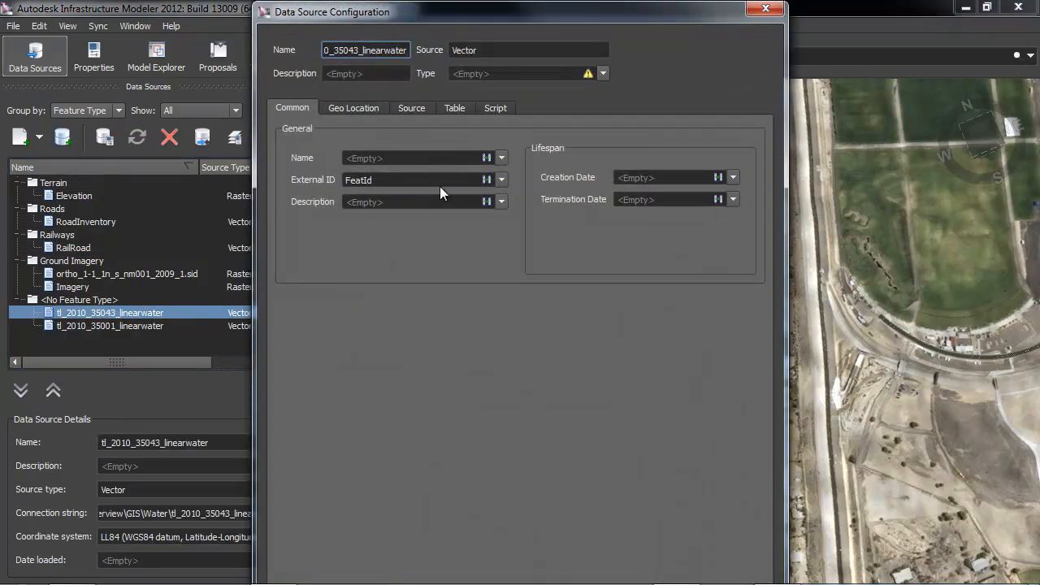
{"action": "left_click", "coordinate": [602, 73]}
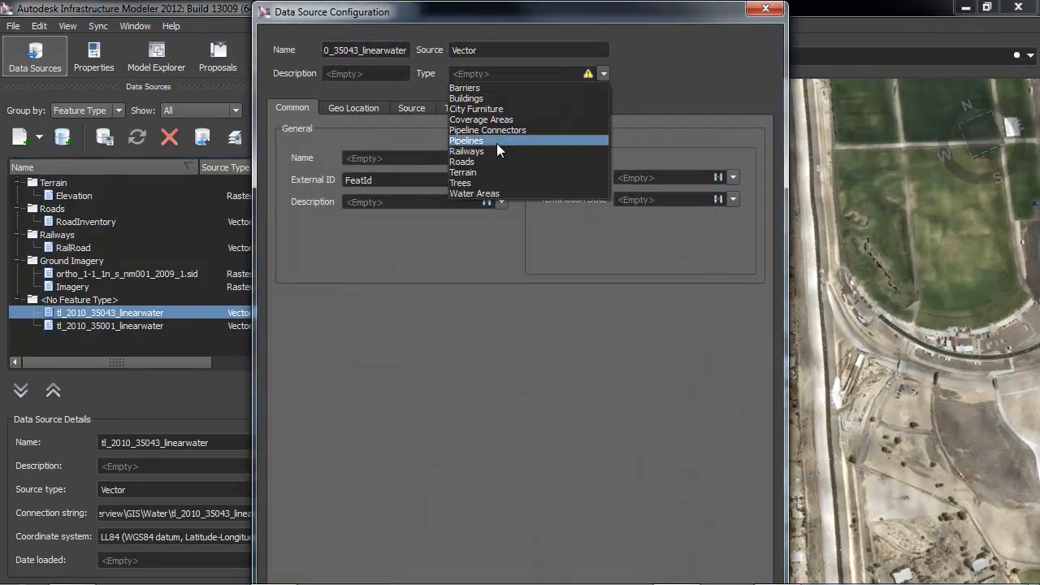
{"action": "left_click", "coordinate": [478, 193]}
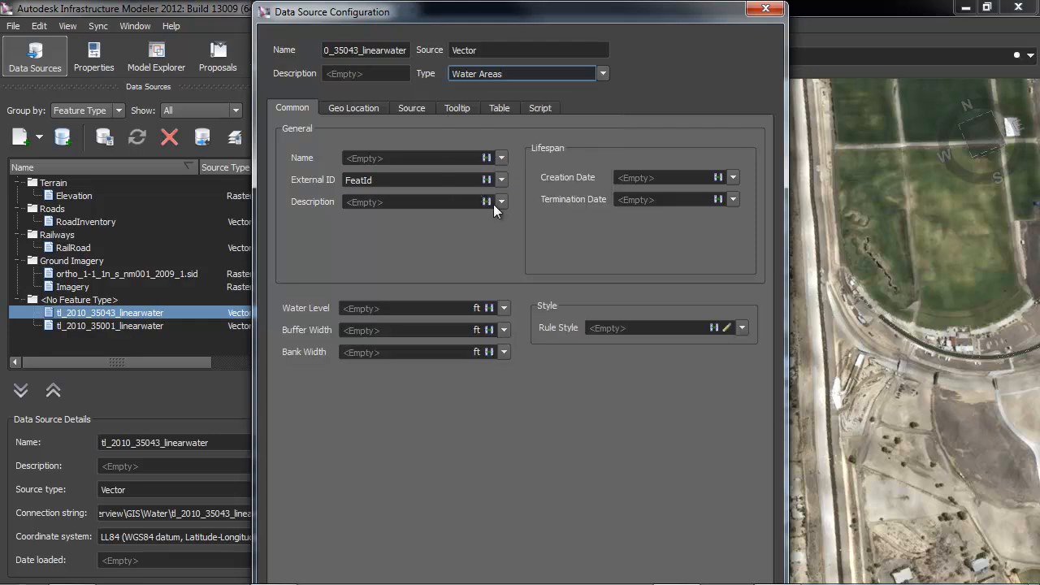
{"action": "left_click", "coordinate": [726, 327]}
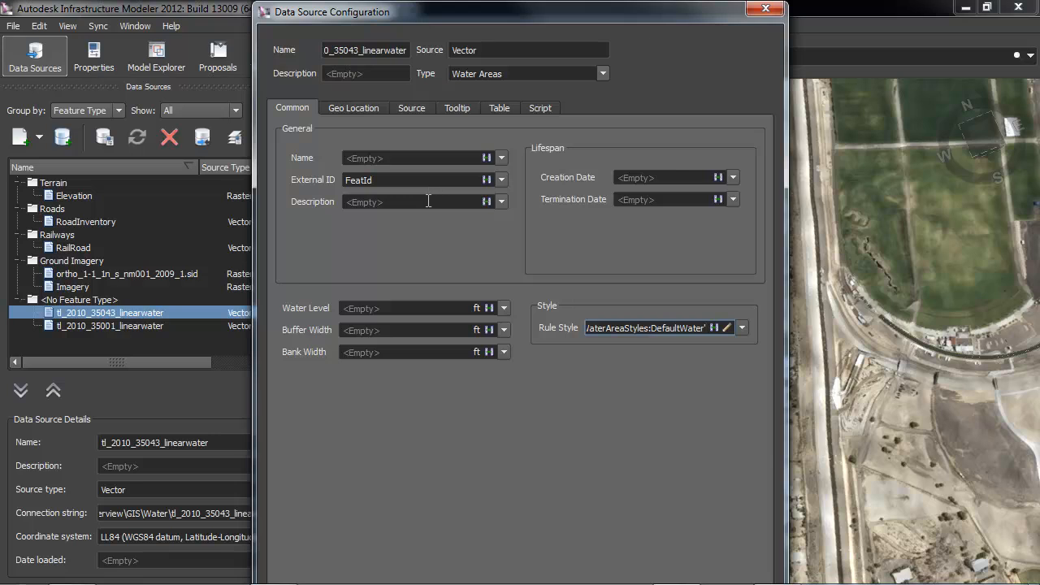
- Set the buffer width of tl_2010_35043_linearwater to 5 ft
{"action": "left_click", "coordinate": [405, 329]}
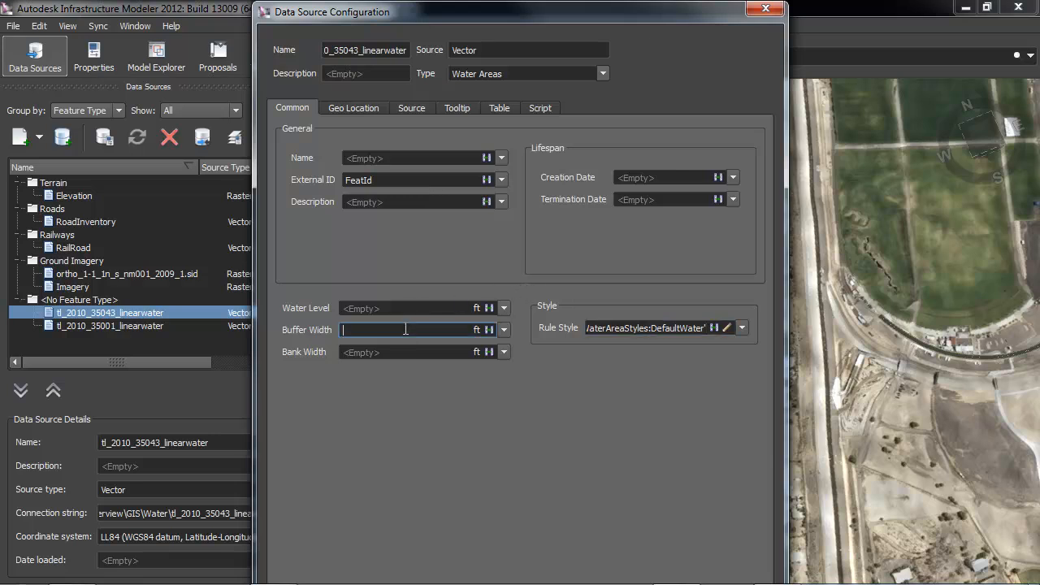
{"action": "type", "text": "10"}
{"action": "key", "text": "BackSpace"}
{"action": "key", "text": "BackSpace"}
{"action": "type", "text": "5"}
{"action": "left_click_drag", "start_coordinate": [545, 18], "coordinate": [547, 8]}
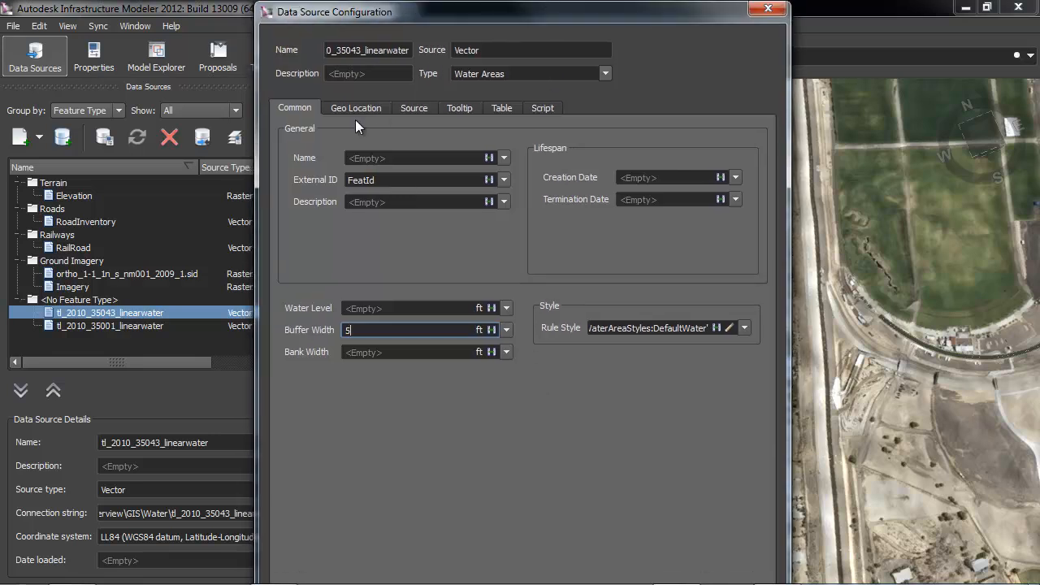
- Check the geo location of tl_2010_35043_linearwater, set its draping option to Drape, and close the configuration with a refresh
{"action": "left_click", "coordinate": [355, 111]}
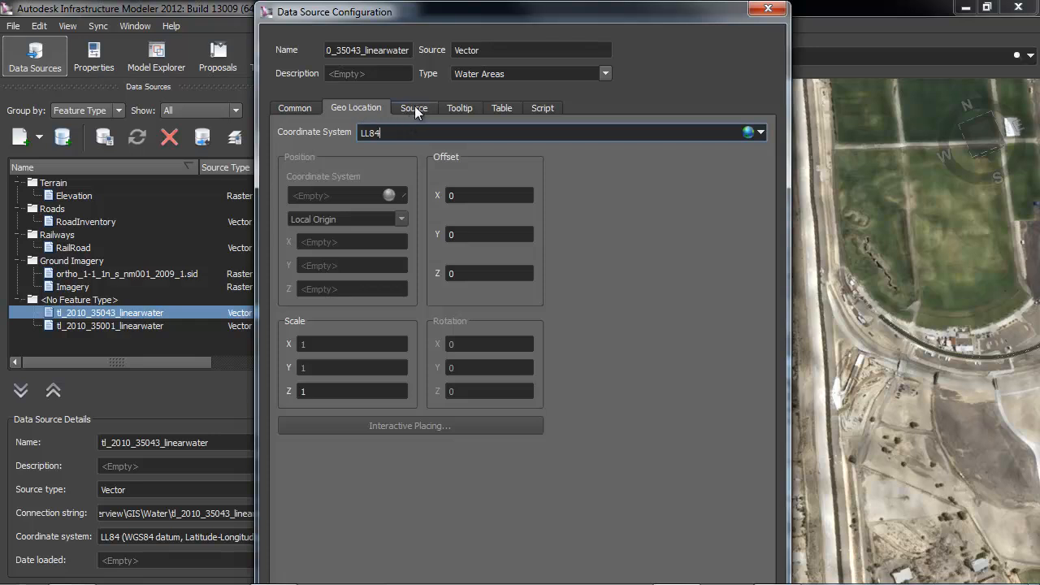
{"action": "left_click", "coordinate": [414, 109]}
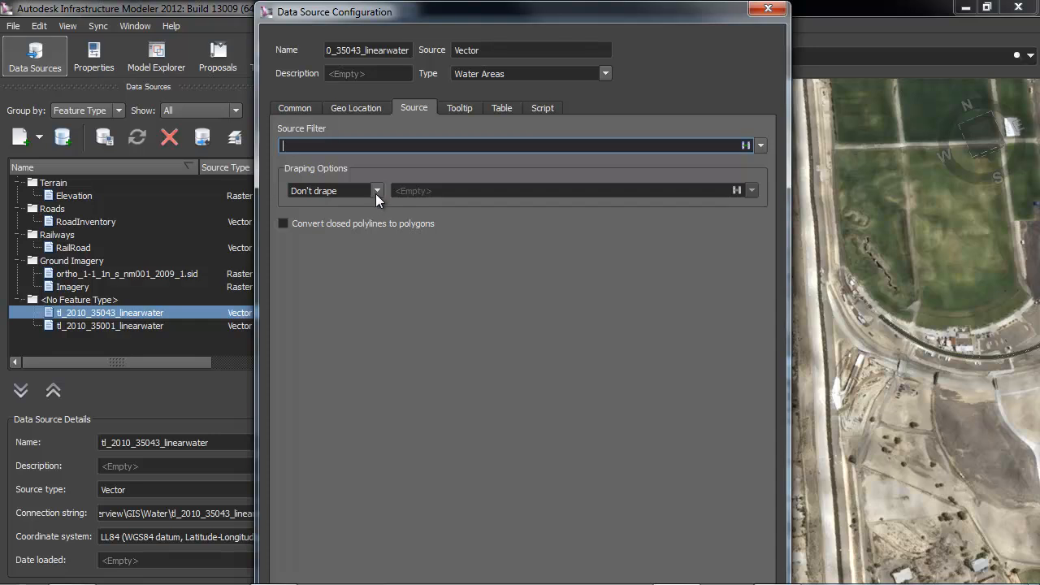
{"action": "left_click", "coordinate": [376, 192]}
{"action": "left_click", "coordinate": [341, 214]}
{"action": "left_click_drag", "start_coordinate": [461, 4], "coordinate": [469, 52]}
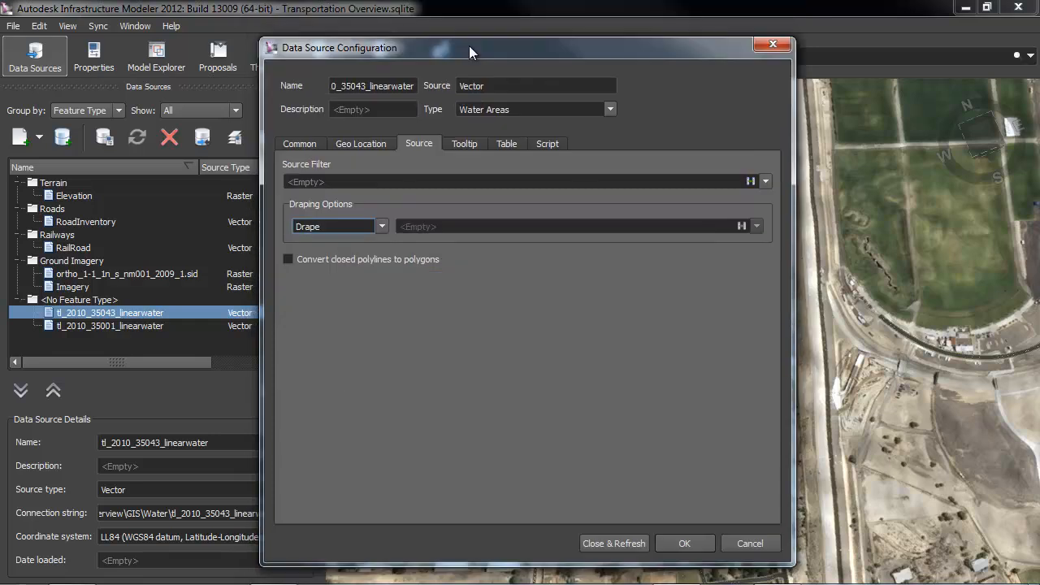
{"action": "left_click", "coordinate": [599, 540]}
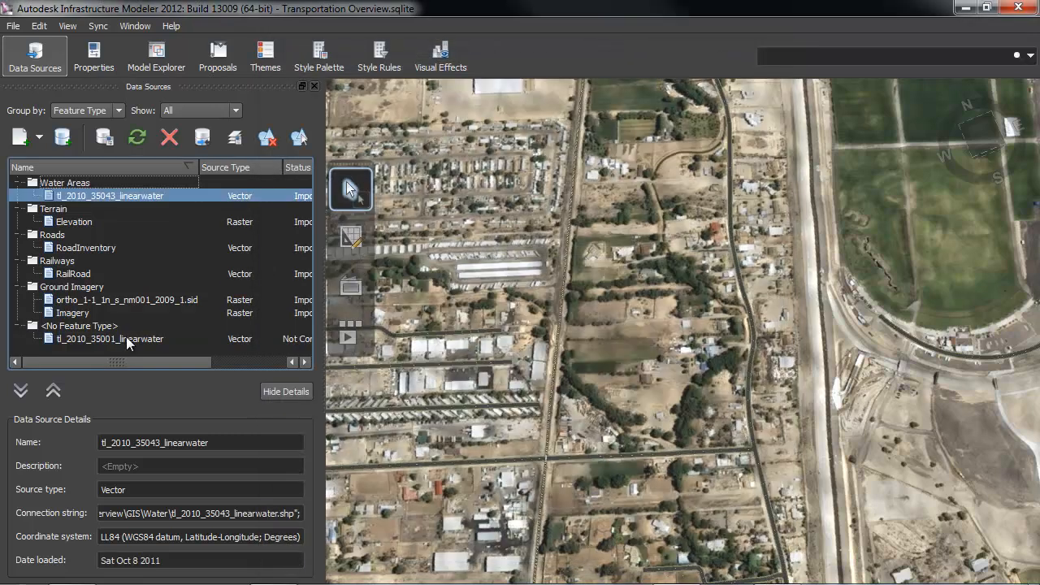
- Configure the tl_2010_35001_linearwater data source as type Water Areas with the DefaultWater rule style
{"action": "left_click", "coordinate": [126, 339]}
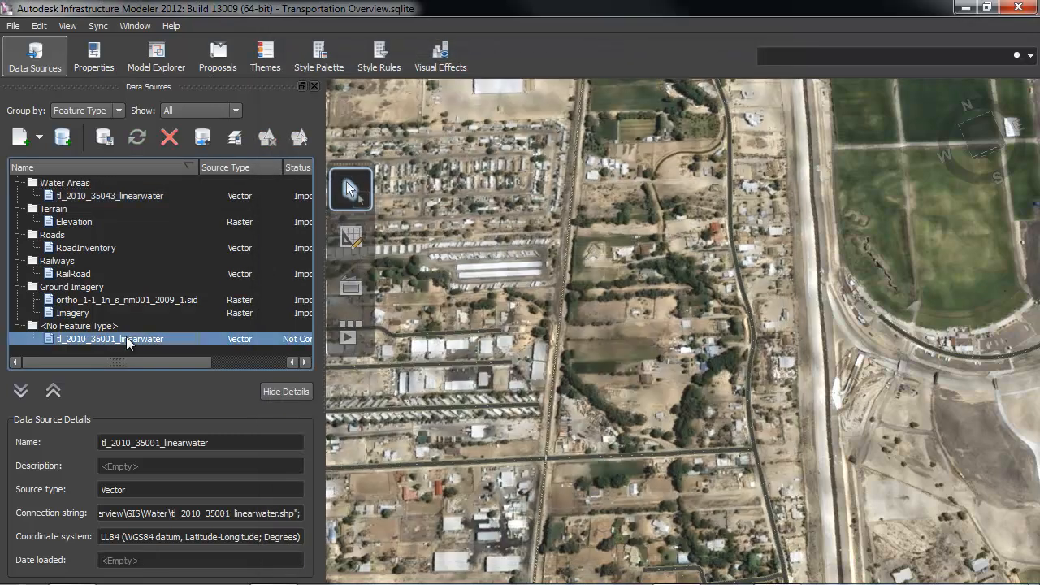
{"action": "double_click", "coordinate": [126, 338]}
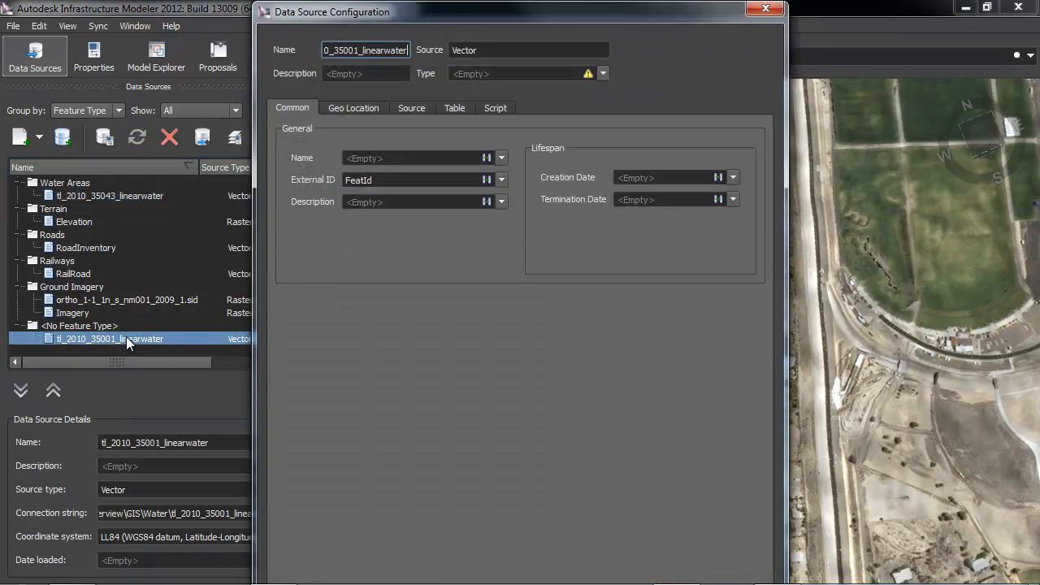
{"action": "left_click", "coordinate": [603, 73]}
{"action": "left_click", "coordinate": [510, 194]}
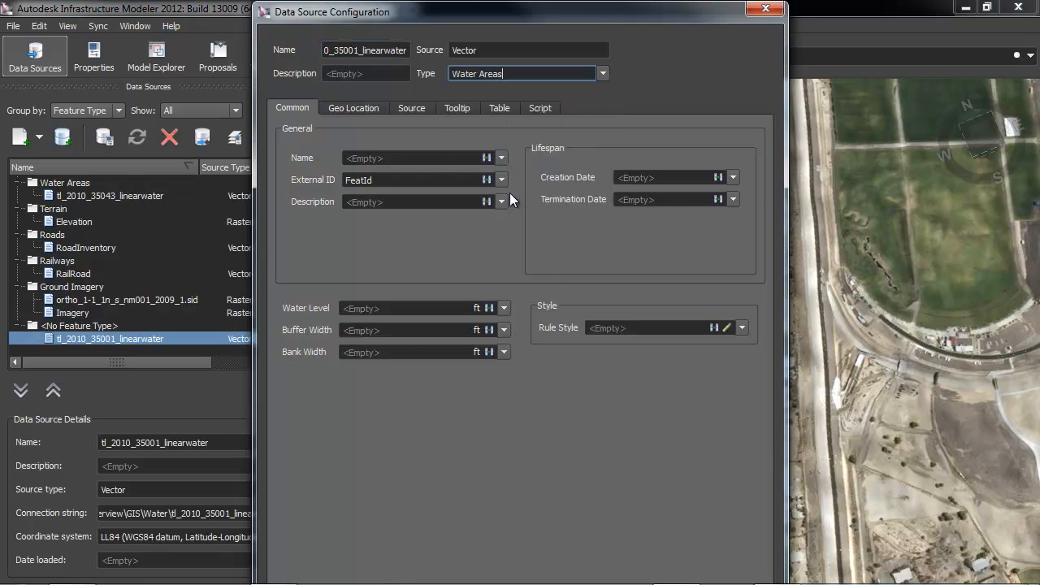
{"action": "left_click", "coordinate": [726, 328]}
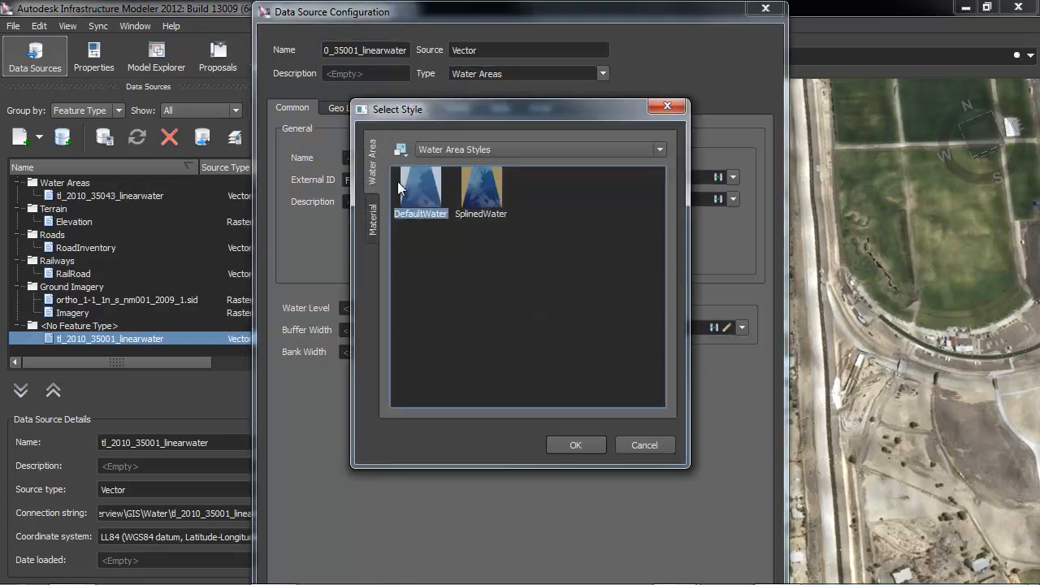
{"action": "double_click", "coordinate": [411, 192]}
- Set the buffer width of tl_2010_35001_linearwater to 5 ft, leaving the water level empty
{"action": "left_click", "coordinate": [384, 329]}
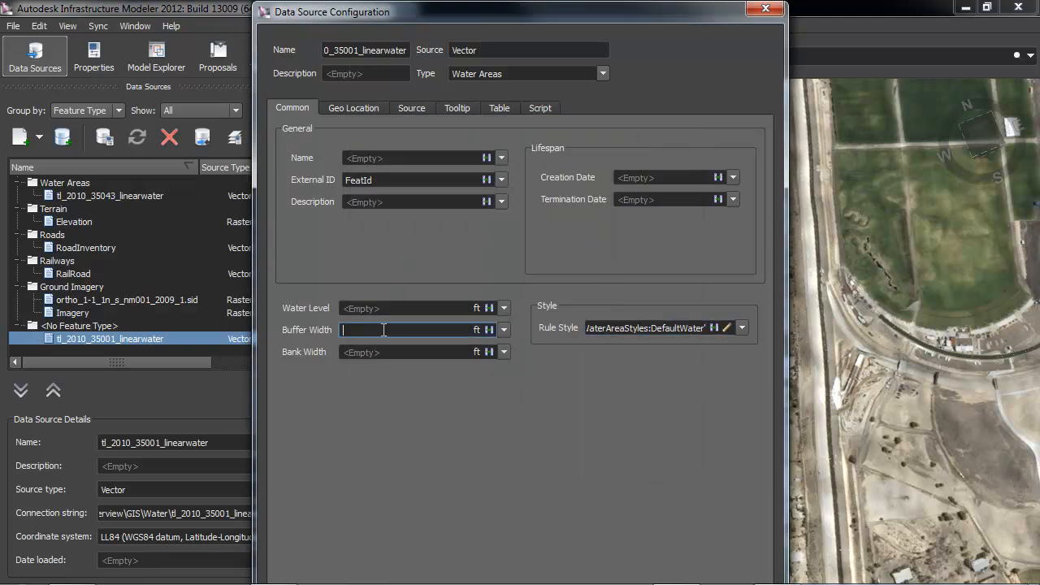
{"action": "type", "text": "5"}
{"action": "left_click", "coordinate": [391, 308]}
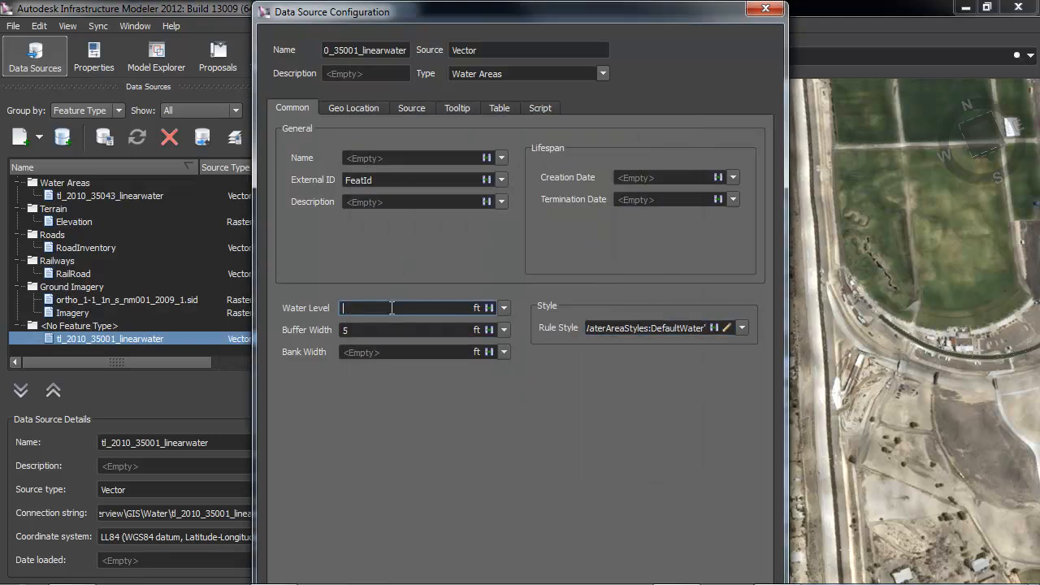
- Check the geo location of tl_2010_35001_linearwater, set its draping option to Drape, and close the configuration with a refresh
{"action": "left_click", "coordinate": [355, 108]}
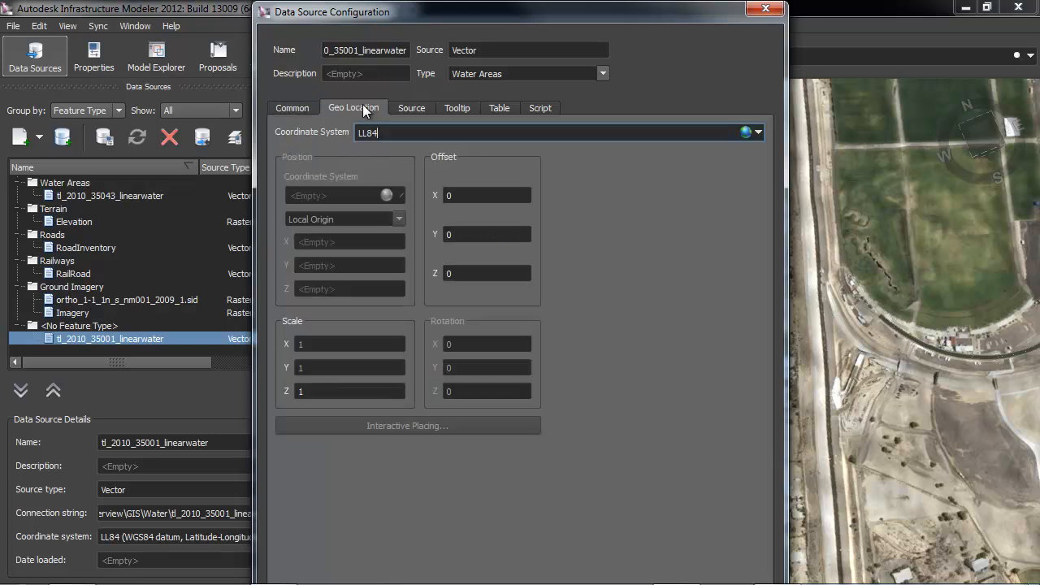
{"action": "left_click", "coordinate": [416, 107]}
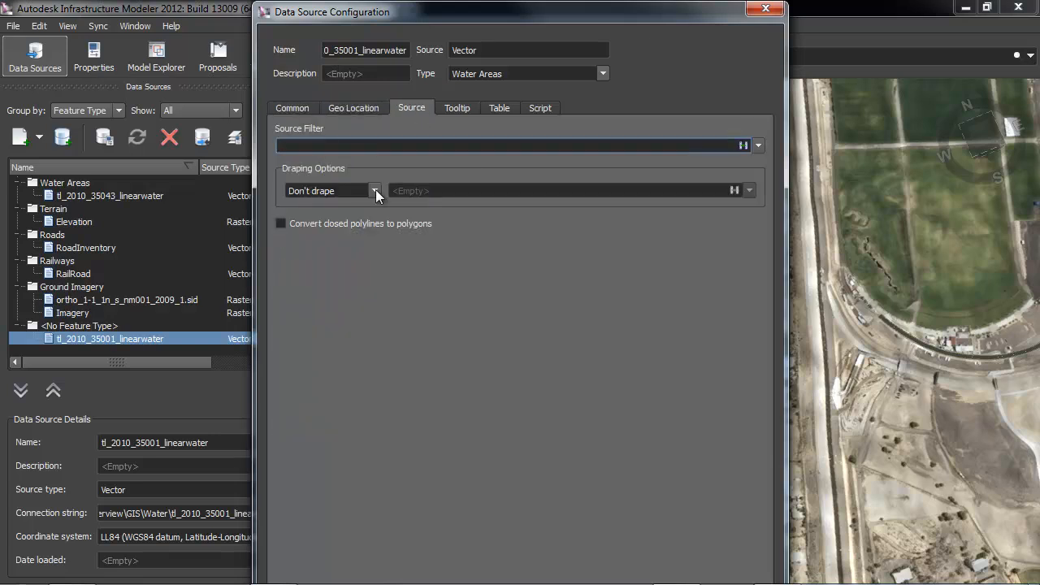
{"action": "left_click", "coordinate": [375, 190]}
{"action": "left_click", "coordinate": [325, 212]}
{"action": "left_click_drag", "start_coordinate": [483, 16], "coordinate": [489, 54]}
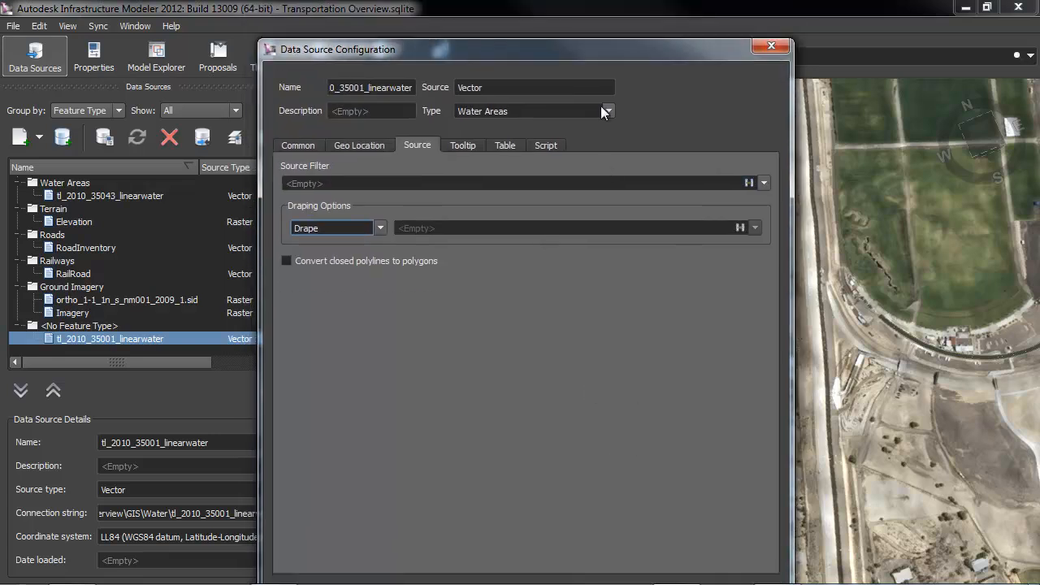
{"action": "left_click_drag", "start_coordinate": [594, 52], "coordinate": [597, 15]}
{"action": "left_click", "coordinate": [611, 555]}
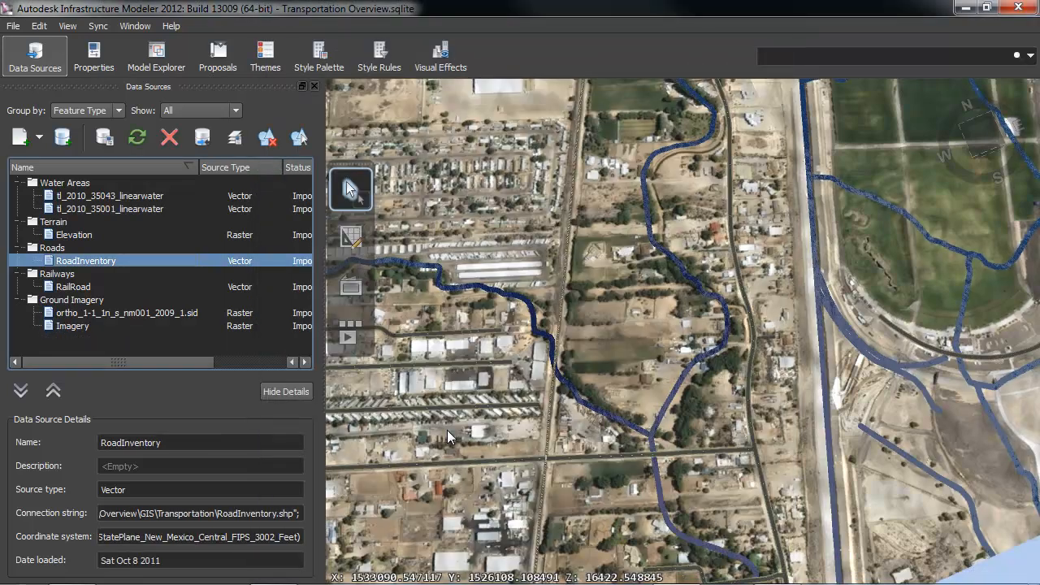
- Examine the imported waterways around the green fields, moving in close on the junction beside them
{"action": "left_click_drag", "start_coordinate": [933, 423], "coordinate": [594, 458]}
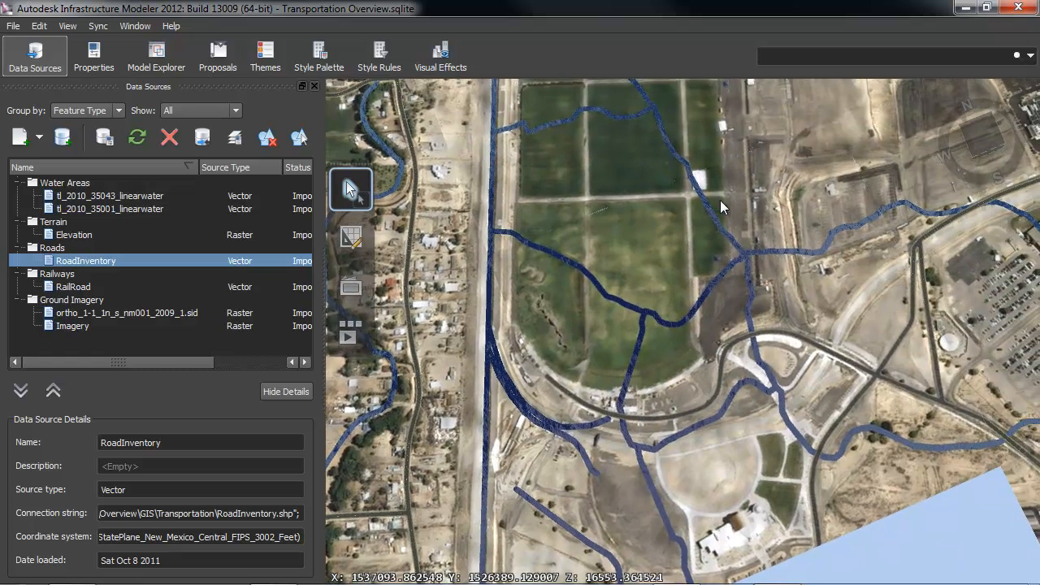
{"action": "scroll", "coordinate": [746, 250], "scroll_direction": "up", "scroll_amount": 5}
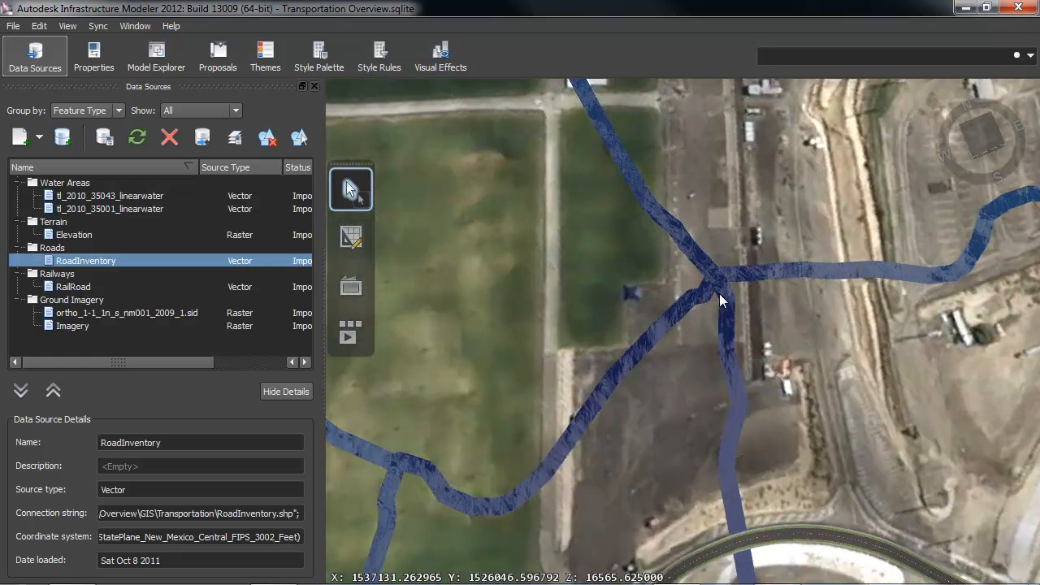
{"action": "scroll", "coordinate": [720, 295], "scroll_direction": "up", "scroll_amount": 3}
{"action": "scroll", "coordinate": [720, 301], "scroll_direction": "up", "scroll_amount": 3}
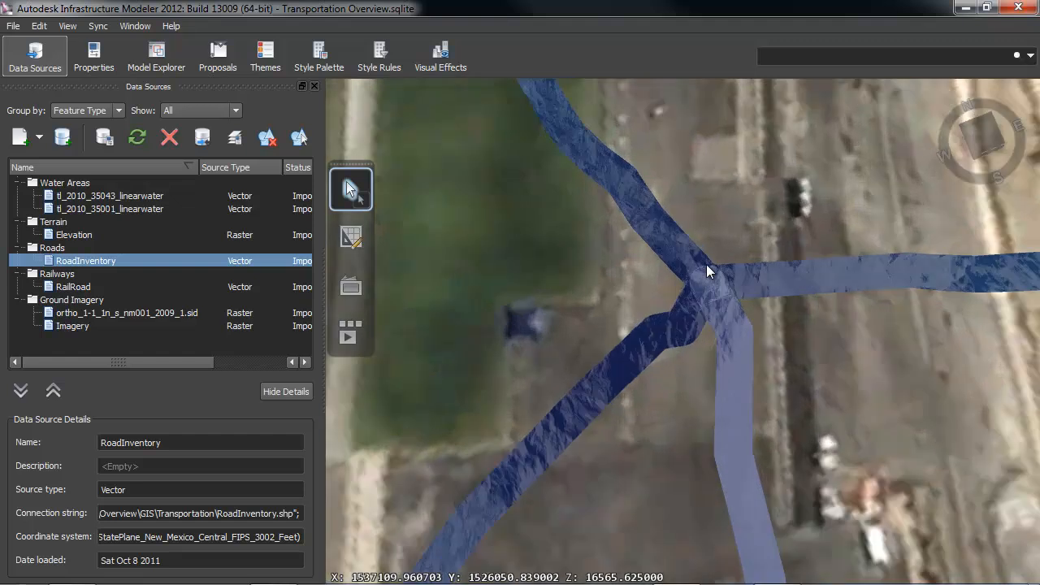
{"action": "middle_click_drag", "start_coordinate": [679, 463], "coordinate": [789, 473]}
- Examine a stream draped over the forested mountain terrain from a close oblique viewpoint
{"action": "scroll", "coordinate": [645, 433], "scroll_direction": "down", "scroll_amount": 5}
{"action": "scroll", "coordinate": [756, 471], "scroll_direction": "up", "scroll_amount": 5}
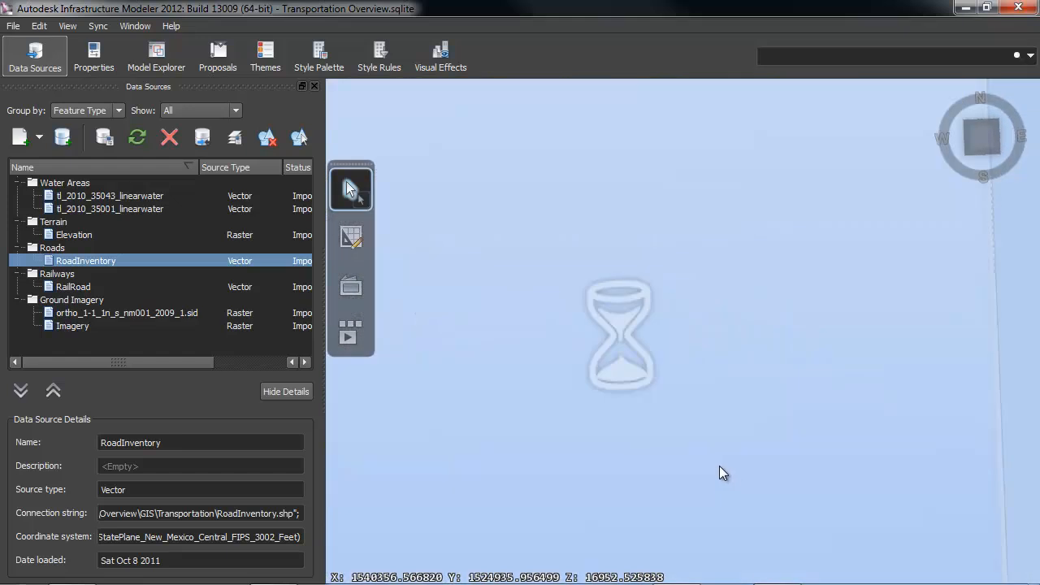
{"action": "scroll", "coordinate": [366, 453], "scroll_direction": "up", "scroll_amount": 3}
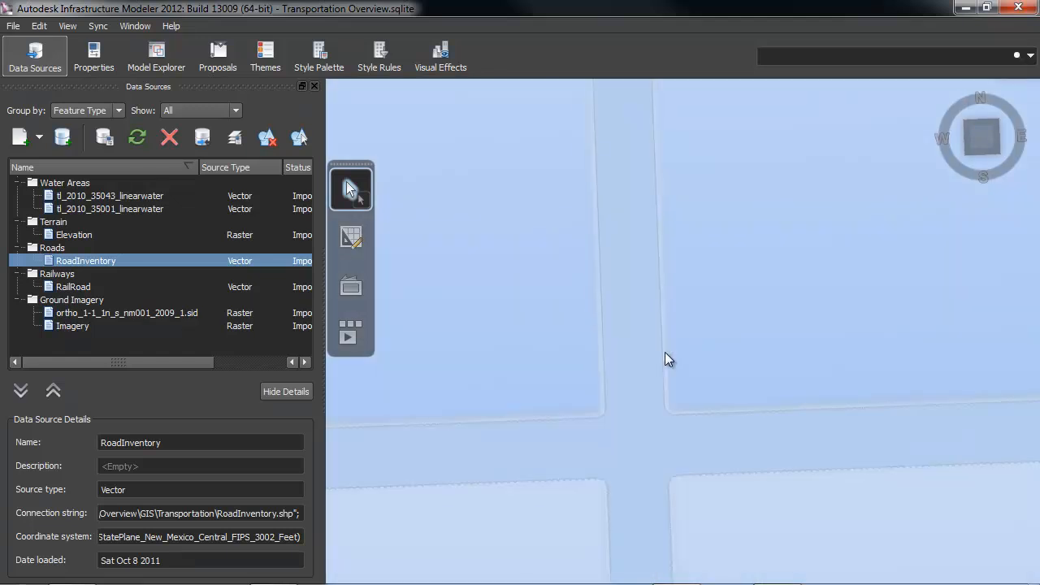
{"action": "scroll", "coordinate": [665, 351], "scroll_direction": "up", "scroll_amount": 5}
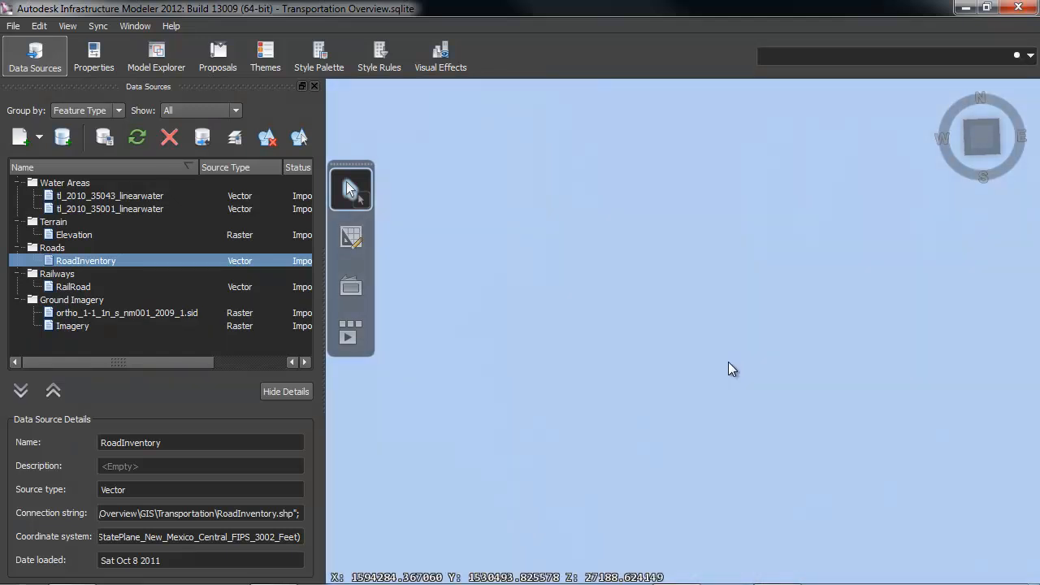
{"action": "scroll", "coordinate": [728, 369], "scroll_direction": "down", "scroll_amount": 3}
{"action": "scroll", "coordinate": [728, 370], "scroll_direction": "down", "scroll_amount": 4}
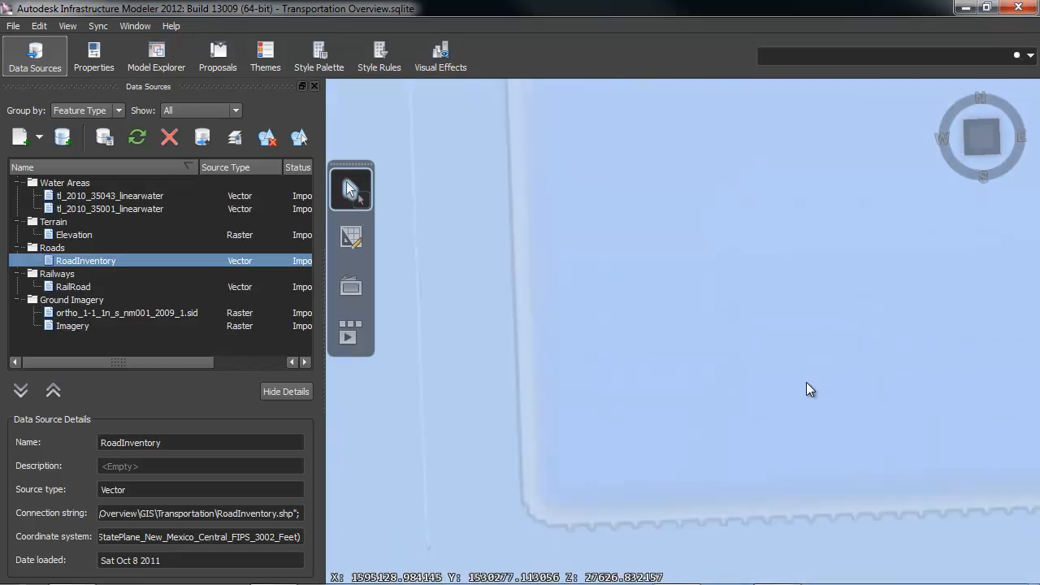
{"action": "middle_click_drag", "start_coordinate": [760, 355], "coordinate": [738, 353]}
{"action": "scroll", "coordinate": [738, 358], "scroll_direction": "up", "scroll_amount": 5}
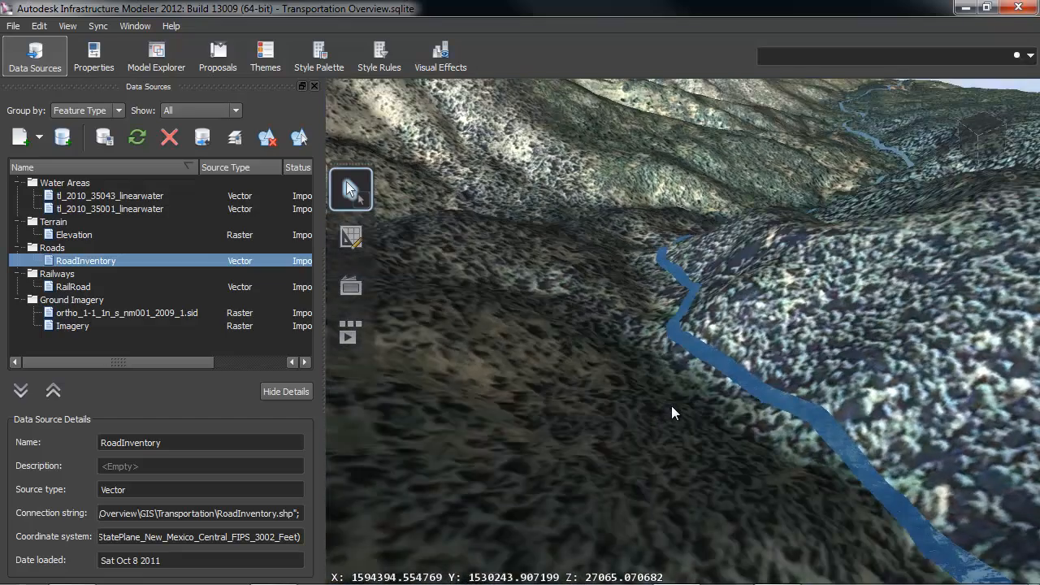
- Map the Name of the RoadInventory data source to the STREET field and close the configuration with a refresh
{"action": "middle_click_drag", "start_coordinate": [671, 405], "coordinate": [600, 533]}
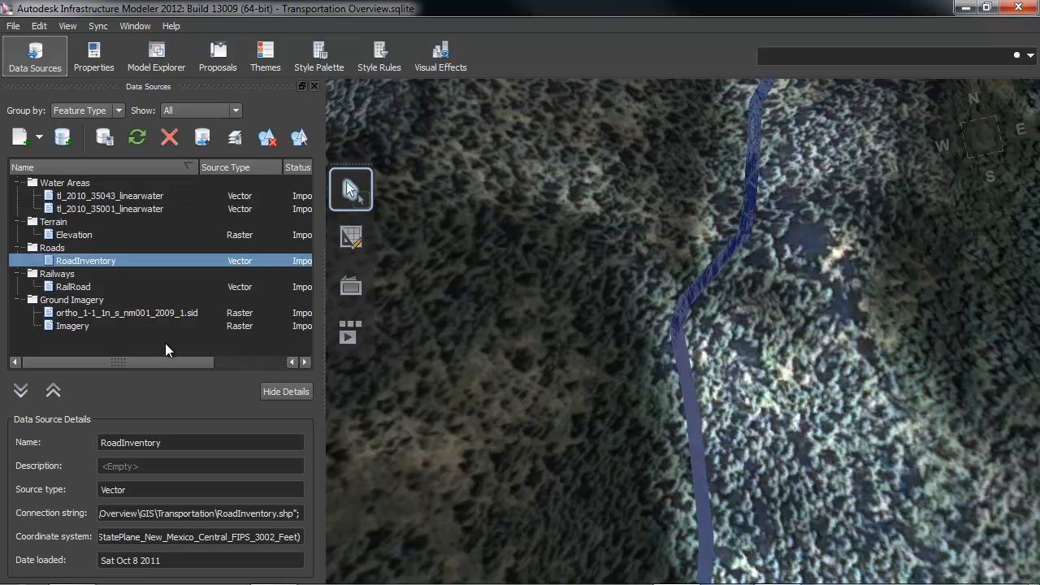
{"action": "left_click", "coordinate": [106, 259]}
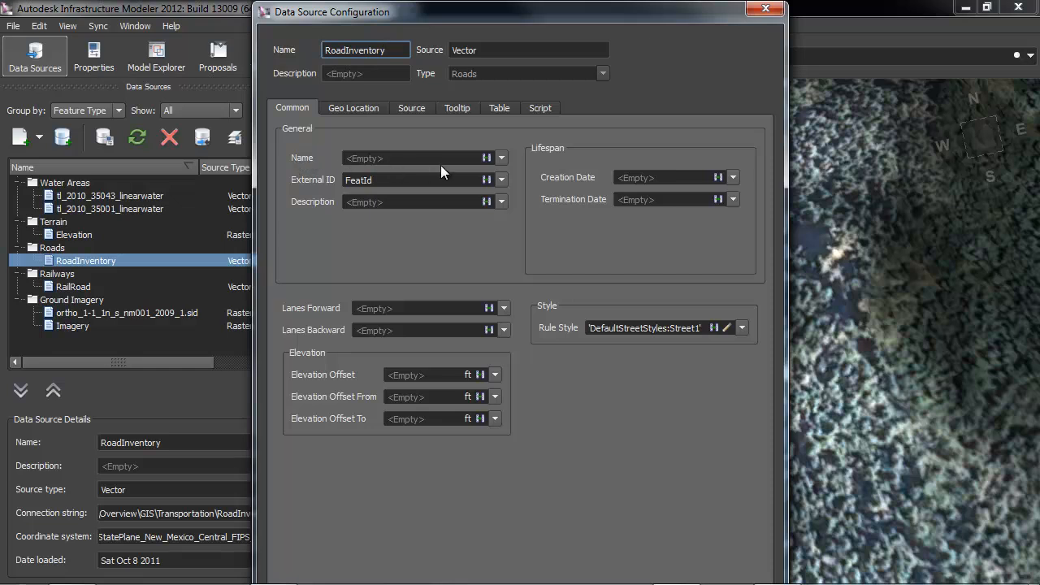
{"action": "left_click", "coordinate": [501, 159]}
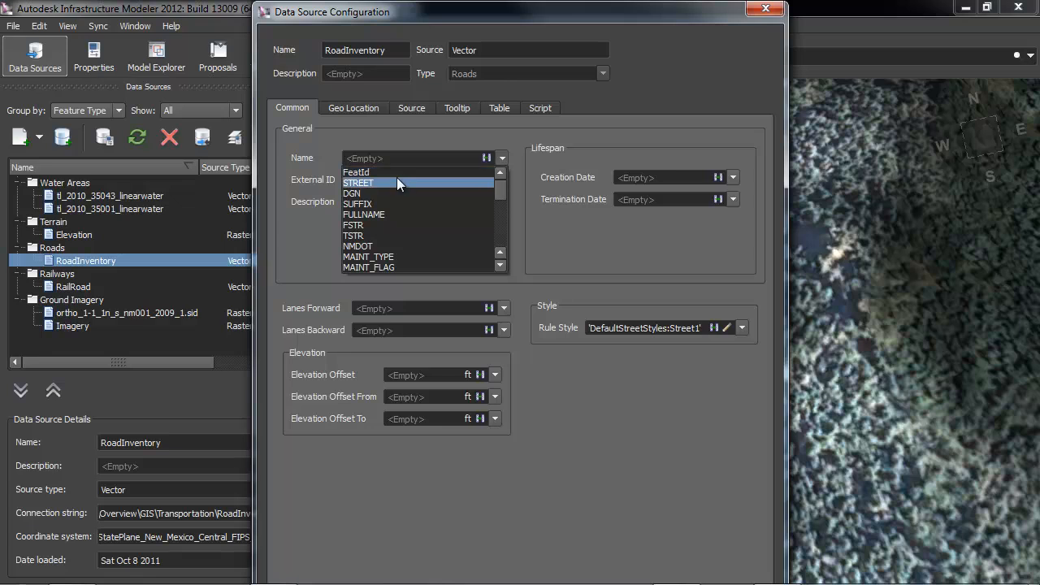
{"action": "left_click", "coordinate": [367, 184]}
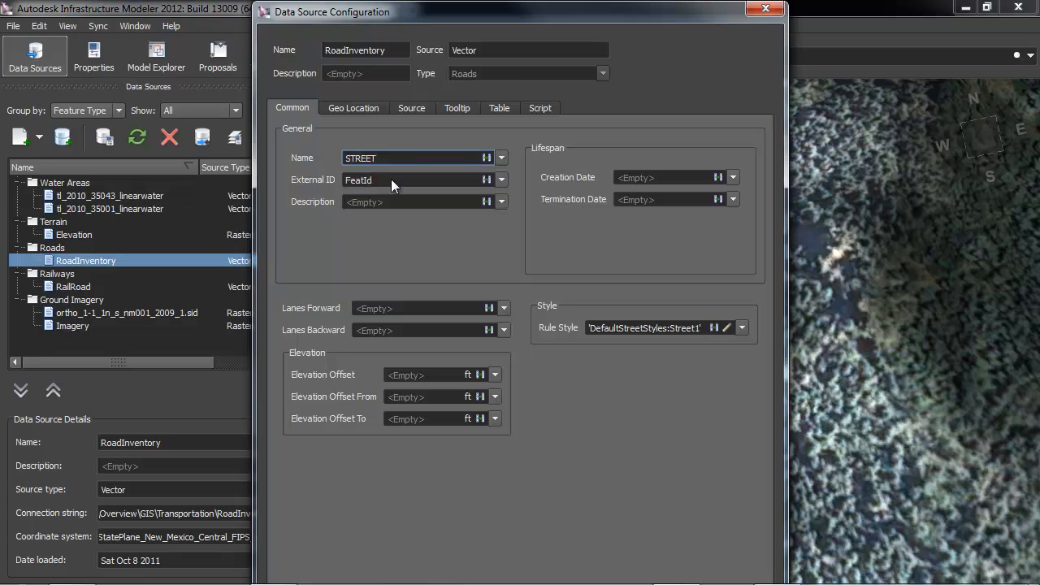
{"action": "left_click_drag", "start_coordinate": [539, 14], "coordinate": [597, 2]}
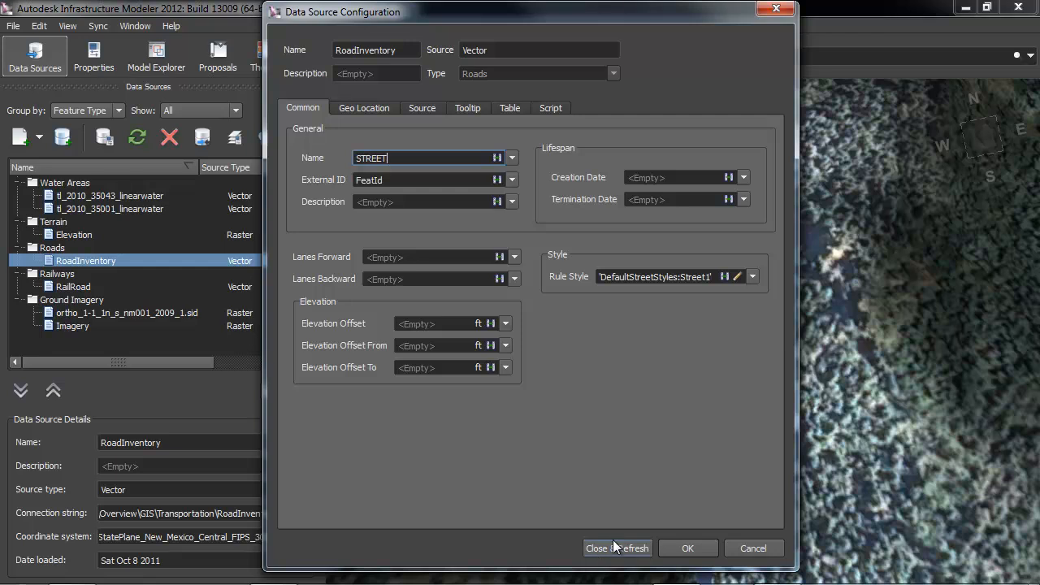
{"action": "left_click", "coordinate": [614, 547]}
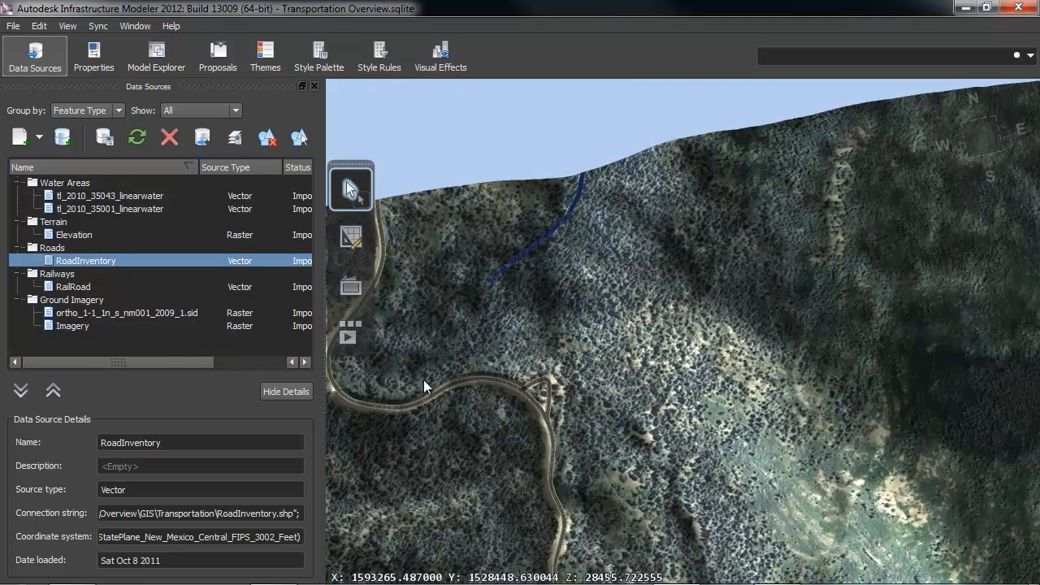
- Select the winding mountain road and examine its Name value in the road's properties
{"action": "scroll", "coordinate": [423, 379], "scroll_direction": "up", "scroll_amount": 5}
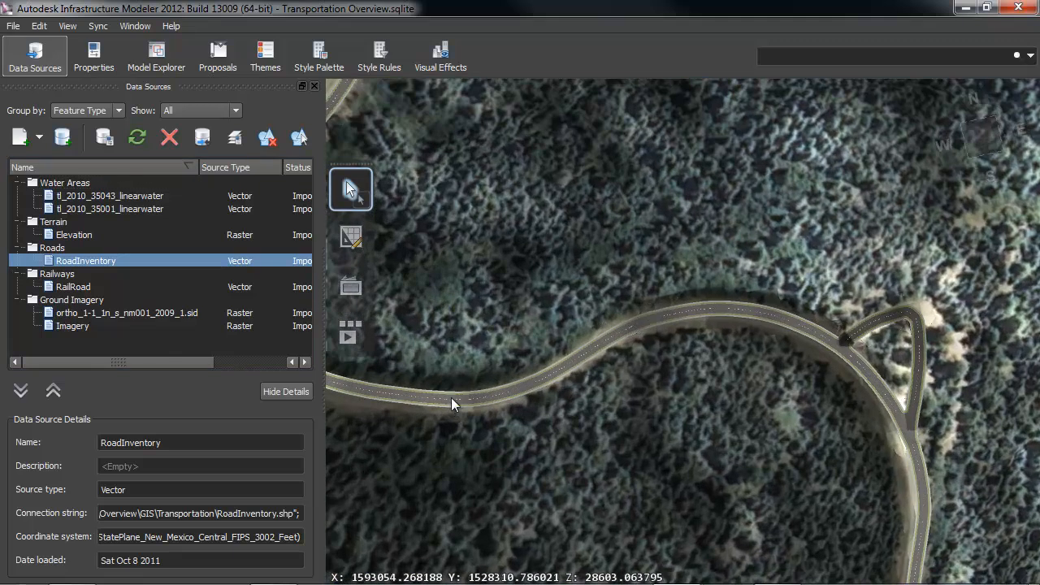
{"action": "left_click", "coordinate": [451, 397]}
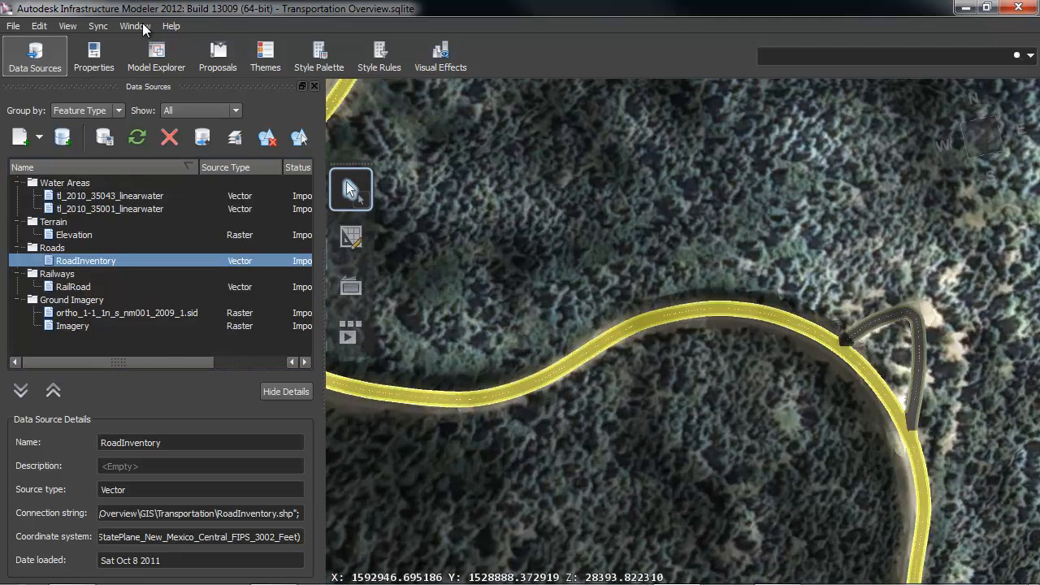
{"action": "left_click", "coordinate": [94, 52]}
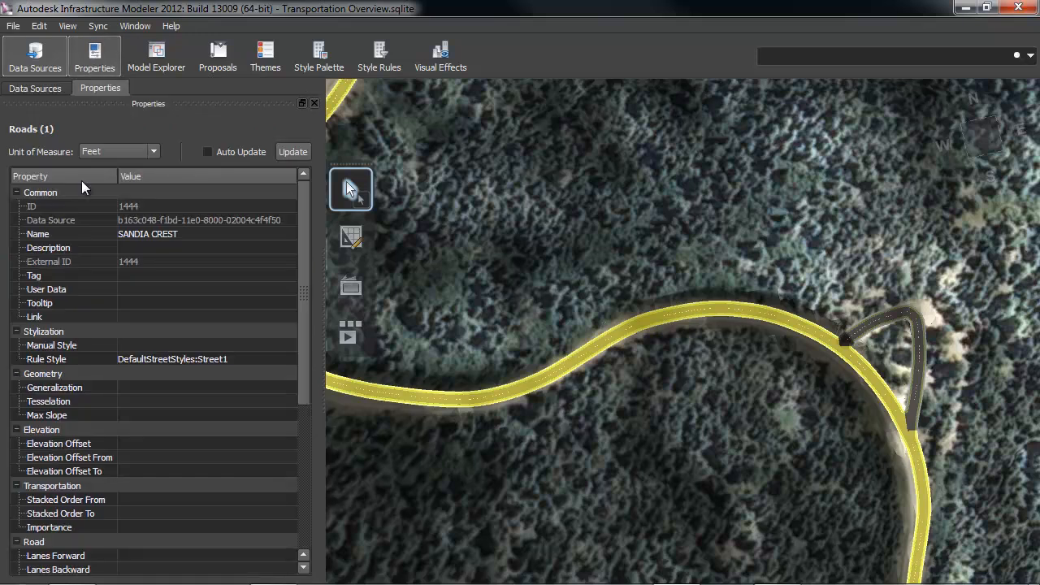
{"action": "left_click", "coordinate": [194, 234]}
{"action": "left_click", "coordinate": [195, 233]}
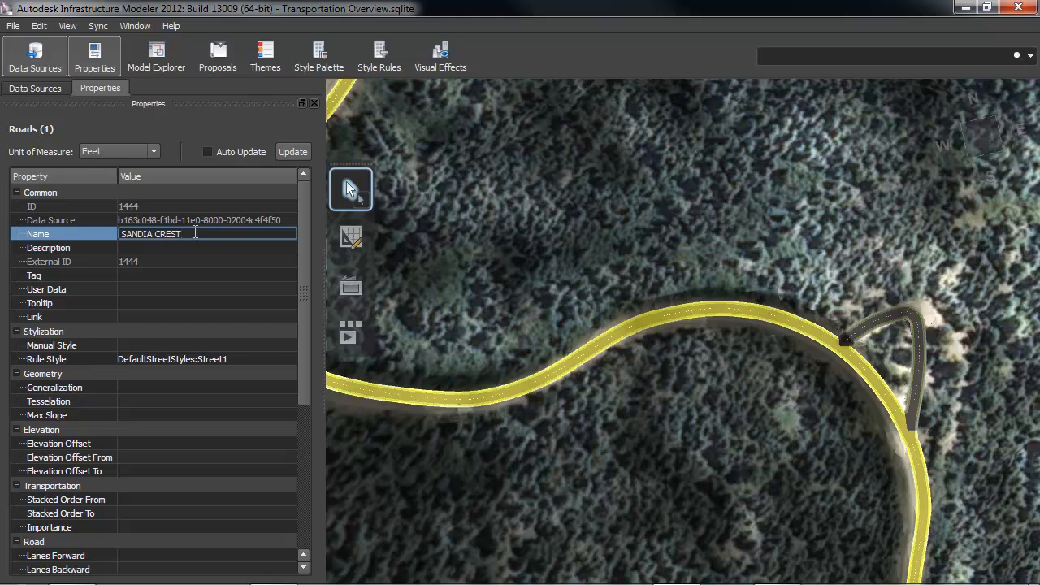
{"action": "triple_click", "coordinate": [185, 233]}
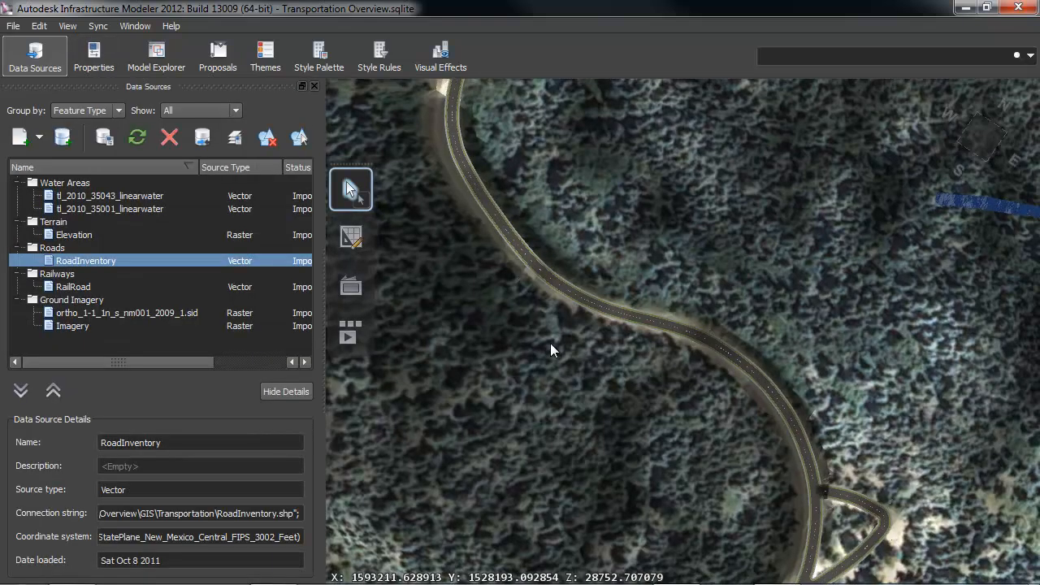
- Select roads in the model by the attribute filter NAME = 'SANDIA CREST', validating the expression before applying it
{"action": "left_click", "coordinate": [156, 58]}
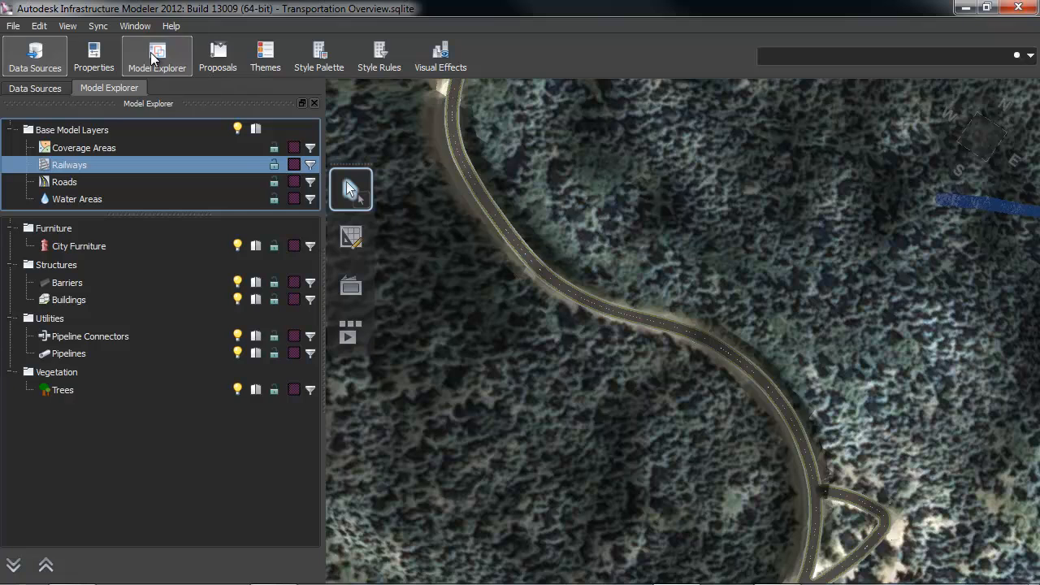
{"action": "left_click", "coordinate": [66, 182]}
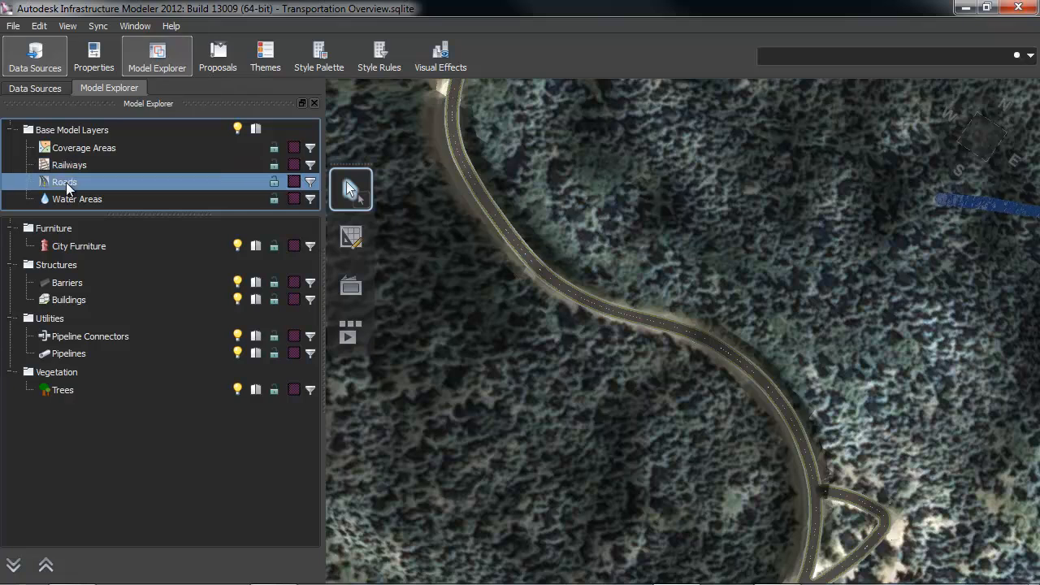
{"action": "right_click", "coordinate": [66, 182]}
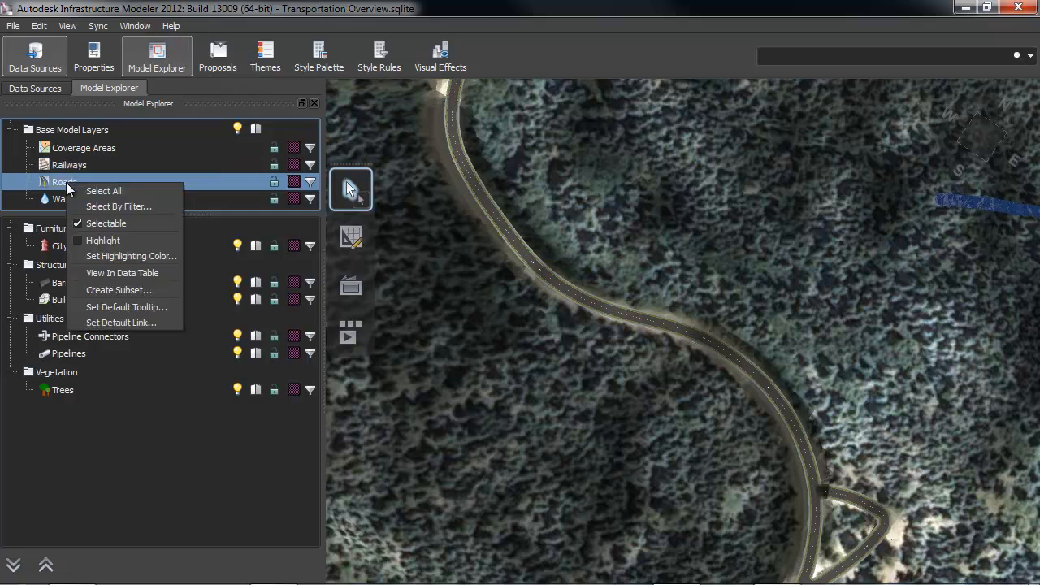
{"action": "left_click", "coordinate": [120, 206]}
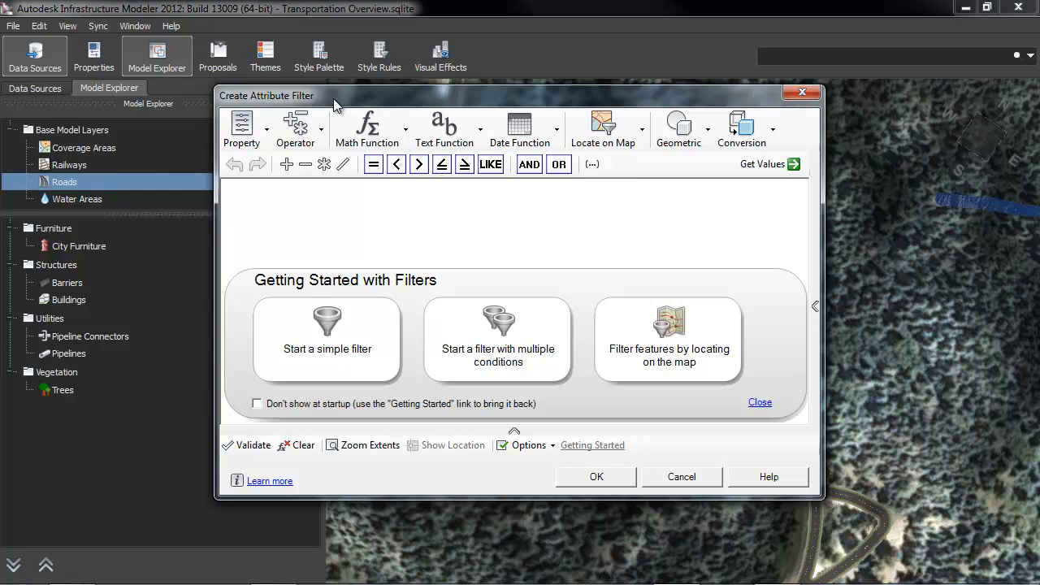
{"action": "type", "text": "NAME "}
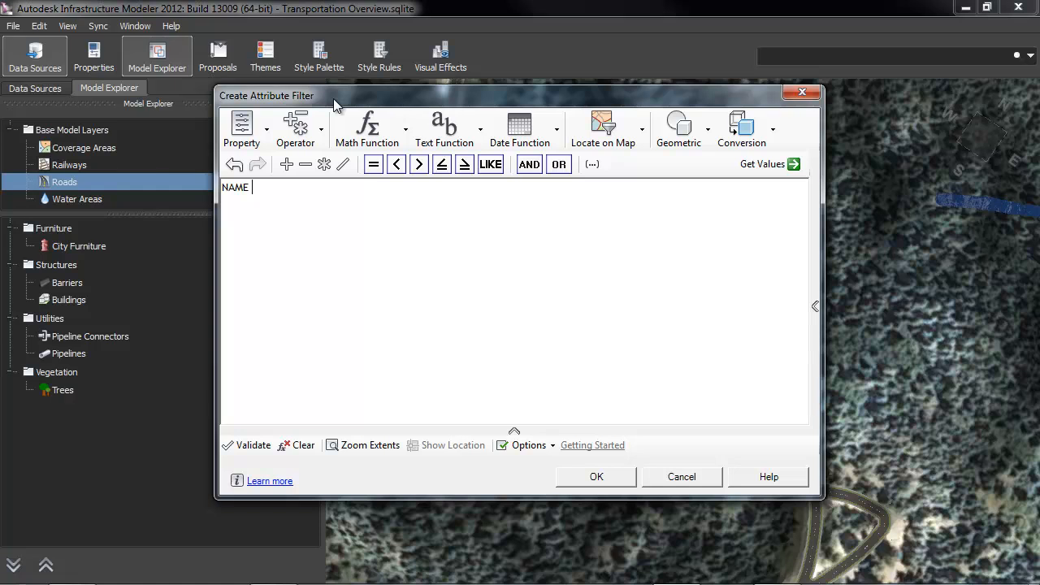
{"action": "type", "text": "= ' SANDIA CREST"}
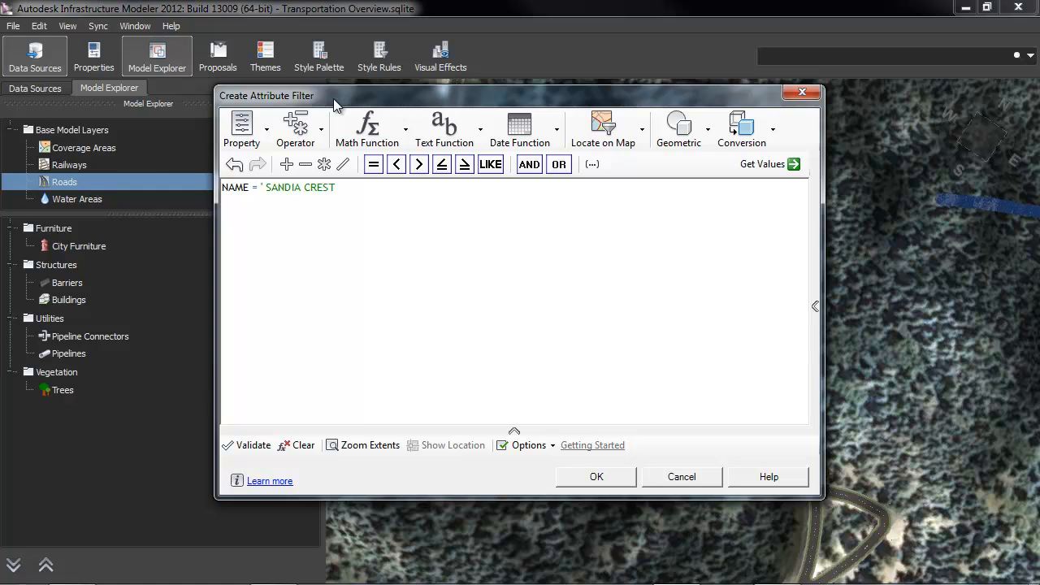
{"action": "type", "text": "'"}
{"action": "key", "text": "BackSpace"}
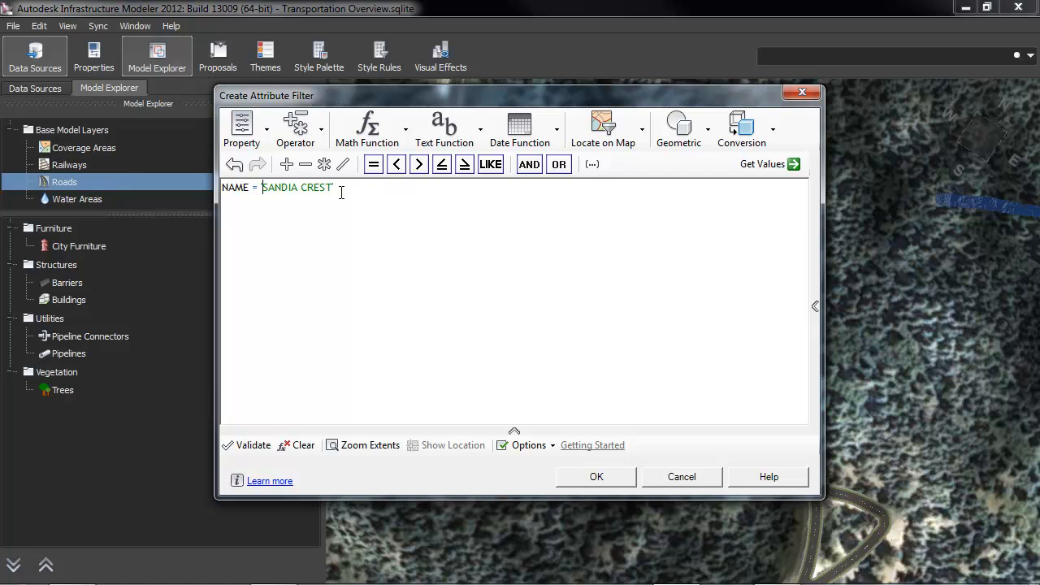
{"action": "left_click", "coordinate": [257, 446]}
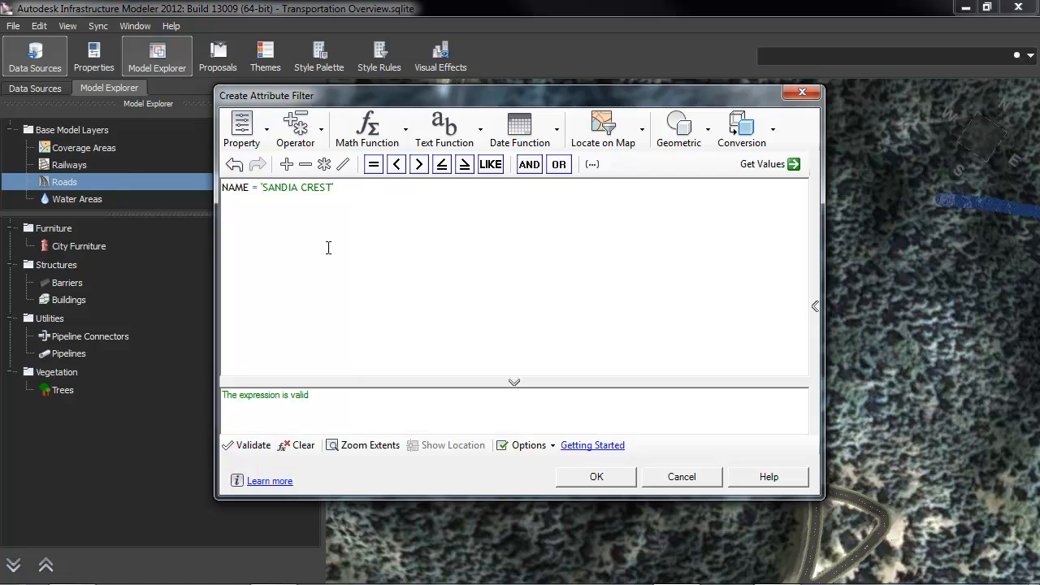
{"action": "left_click", "coordinate": [572, 478]}
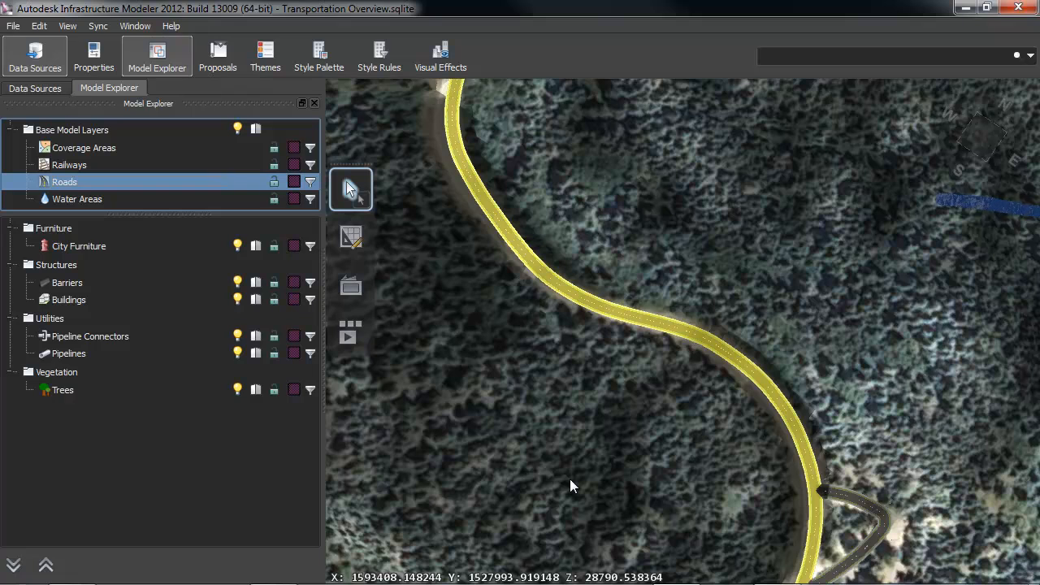
- Clear the road selection and show the whole model from above
{"action": "left_click", "coordinate": [571, 479]}
{"action": "left_click", "coordinate": [988, 123]}
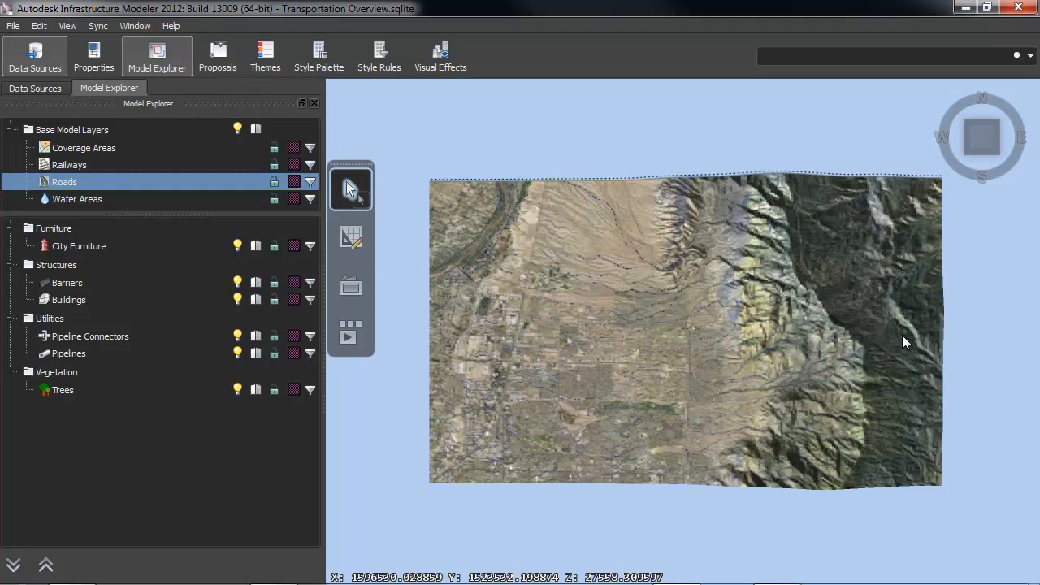
{"action": "key", "text": "alt+Tab"}
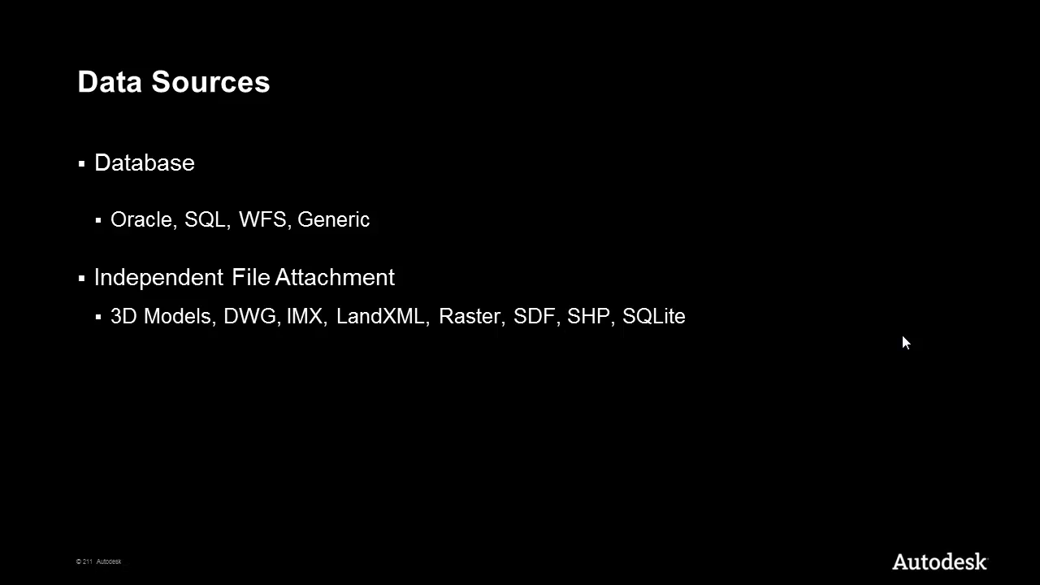
{"action": "key", "text": "Right"}
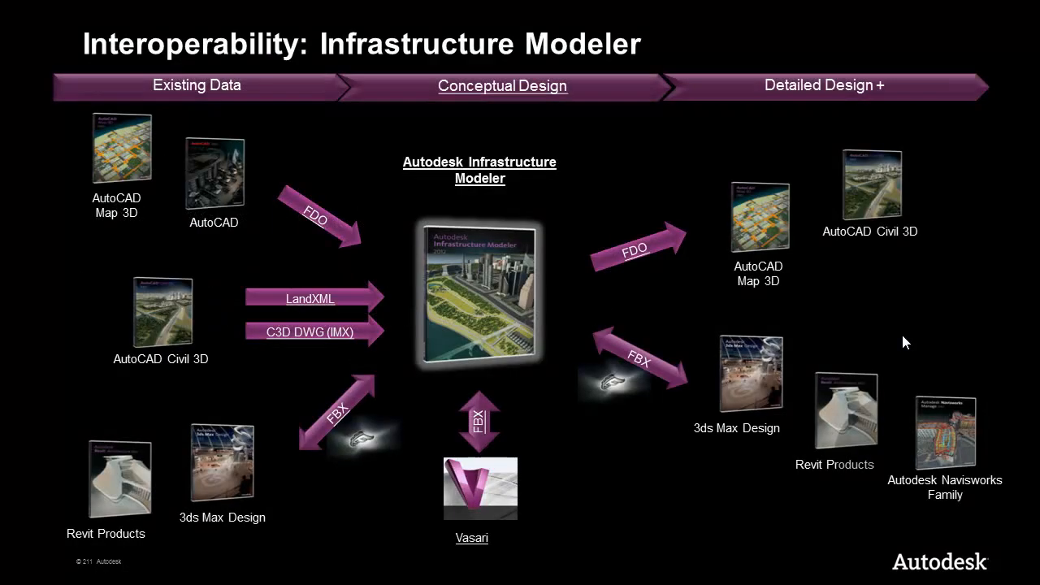
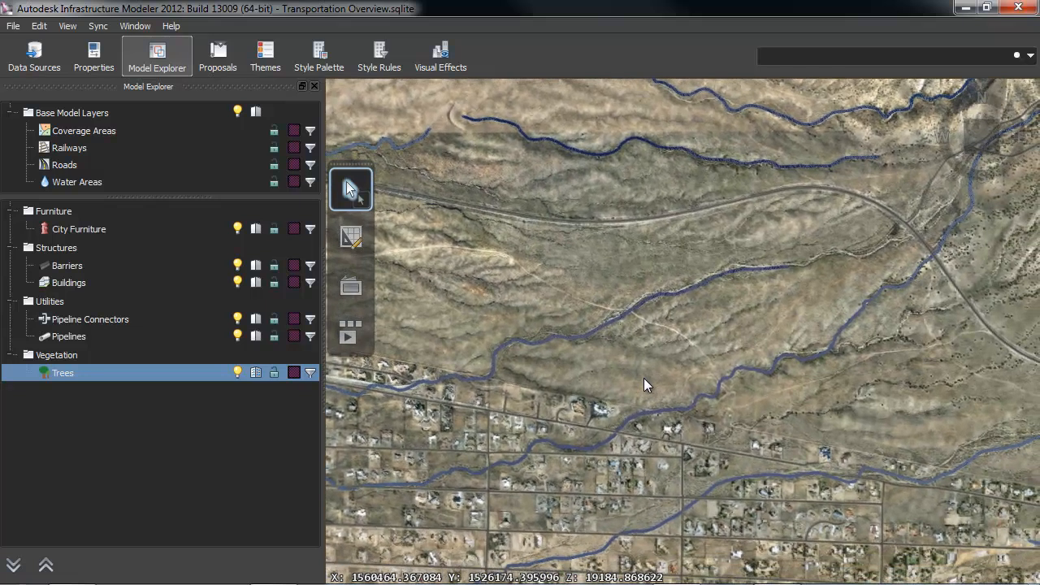
- Close the Model Explorer and set up road creation with the "Sidewalk and..." style from the Road Styles catalogue
{"action": "left_click", "coordinate": [315, 86]}
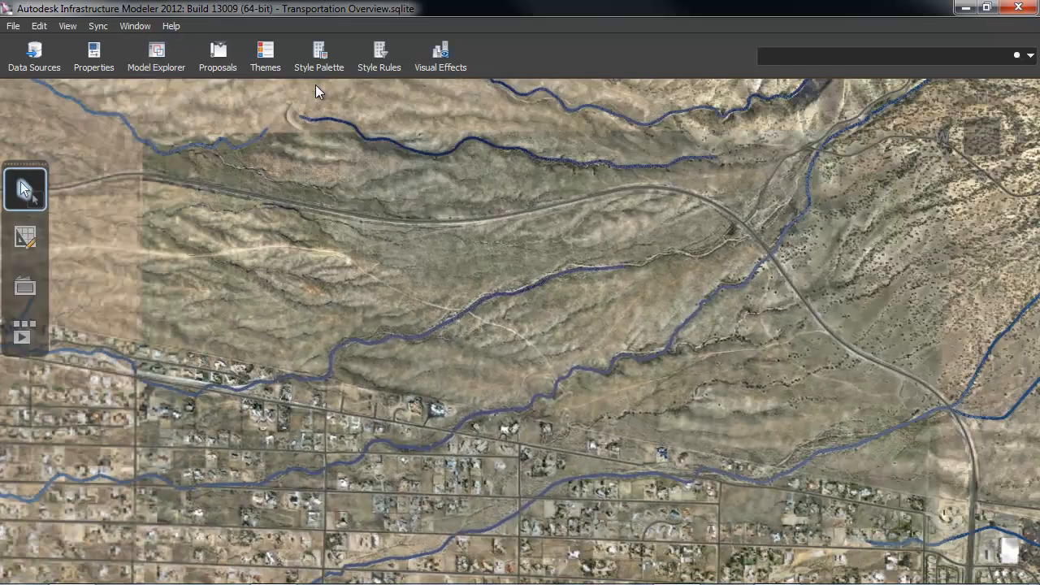
{"action": "left_click", "coordinate": [25, 237]}
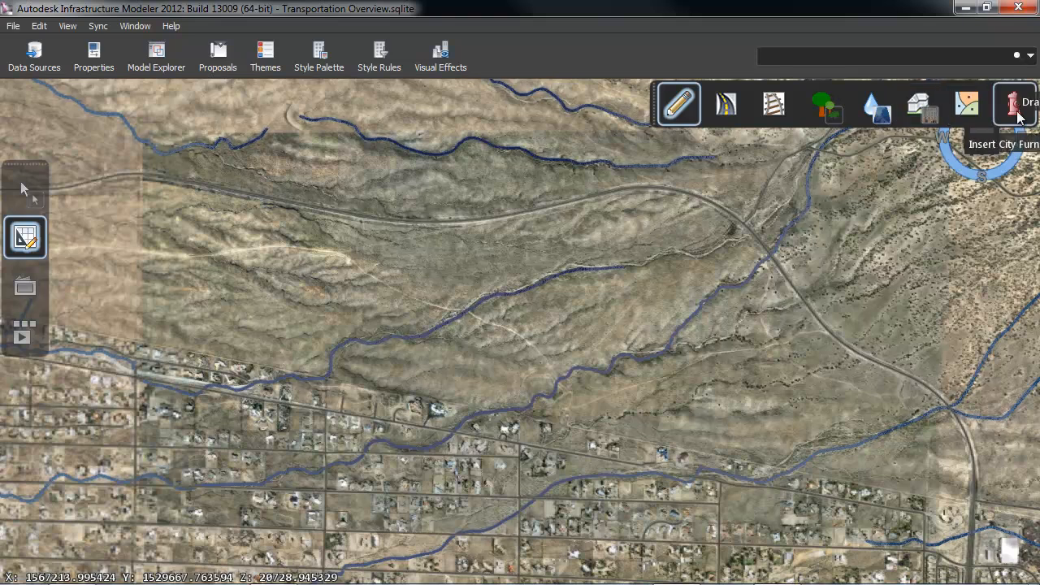
{"action": "left_click", "coordinate": [726, 107]}
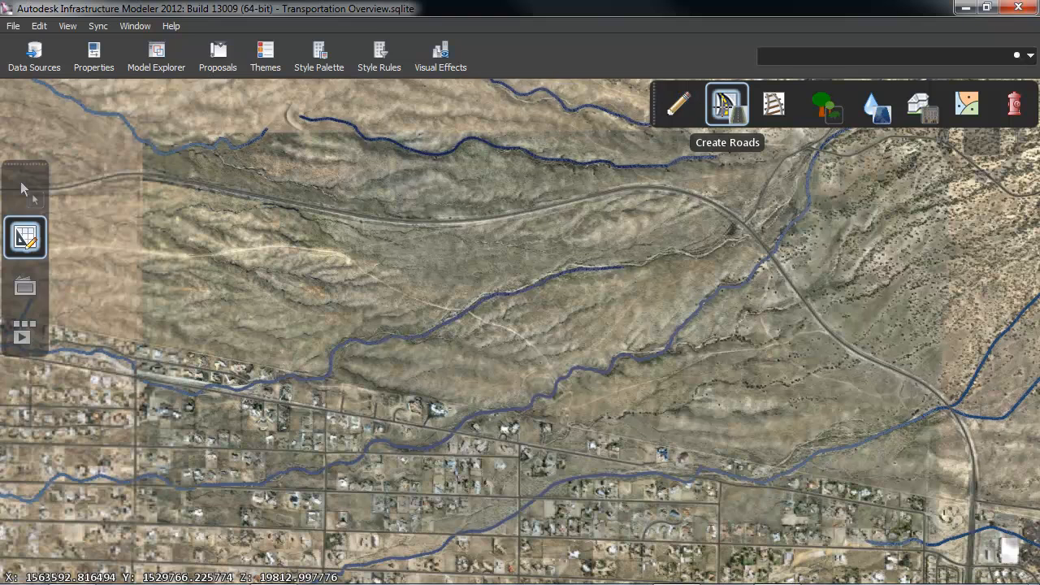
{"action": "left_click", "coordinate": [726, 111]}
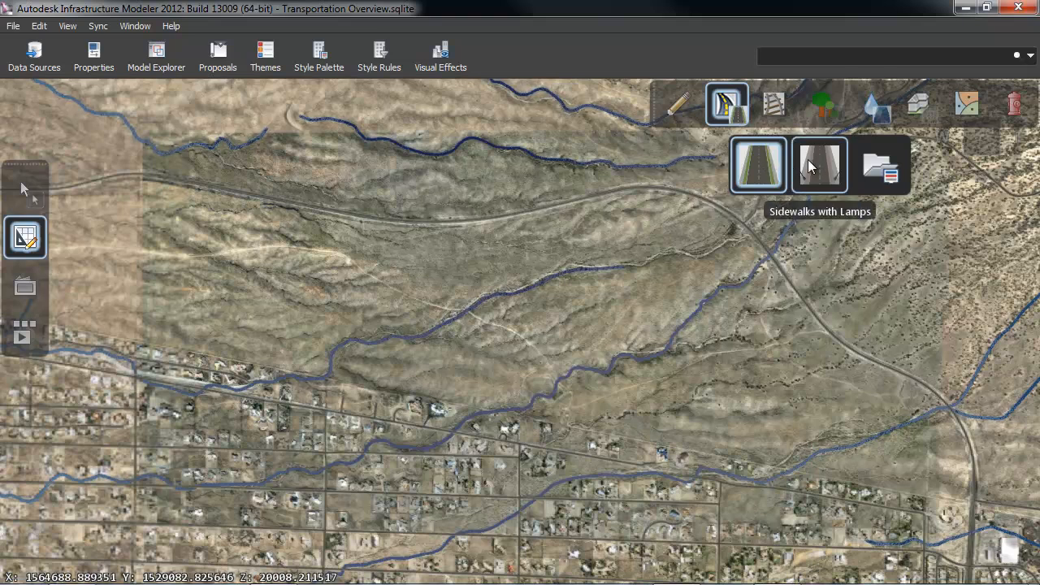
{"action": "left_click", "coordinate": [874, 167]}
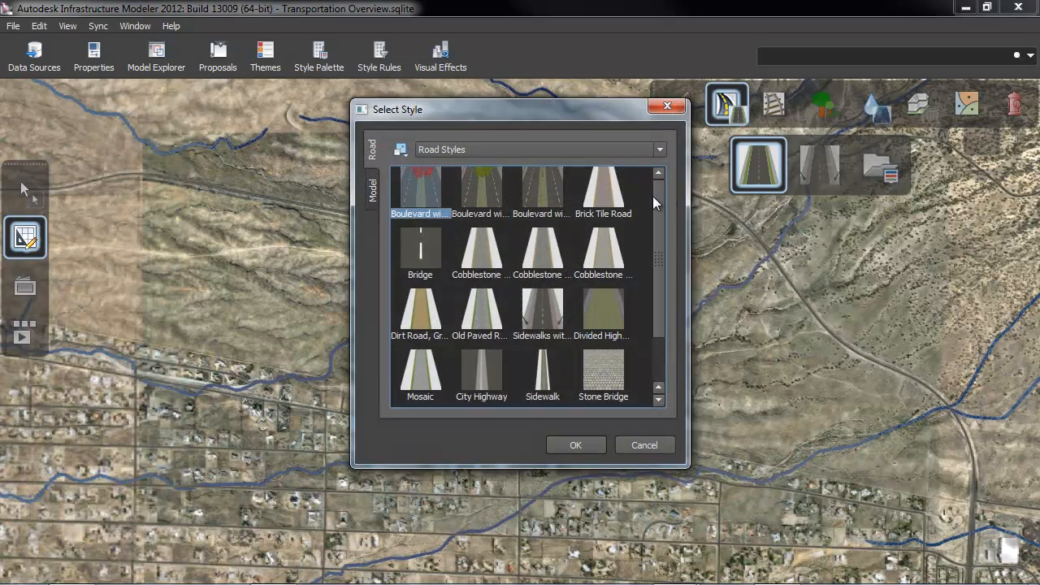
{"action": "left_click_drag", "start_coordinate": [657, 200], "coordinate": [658, 254]}
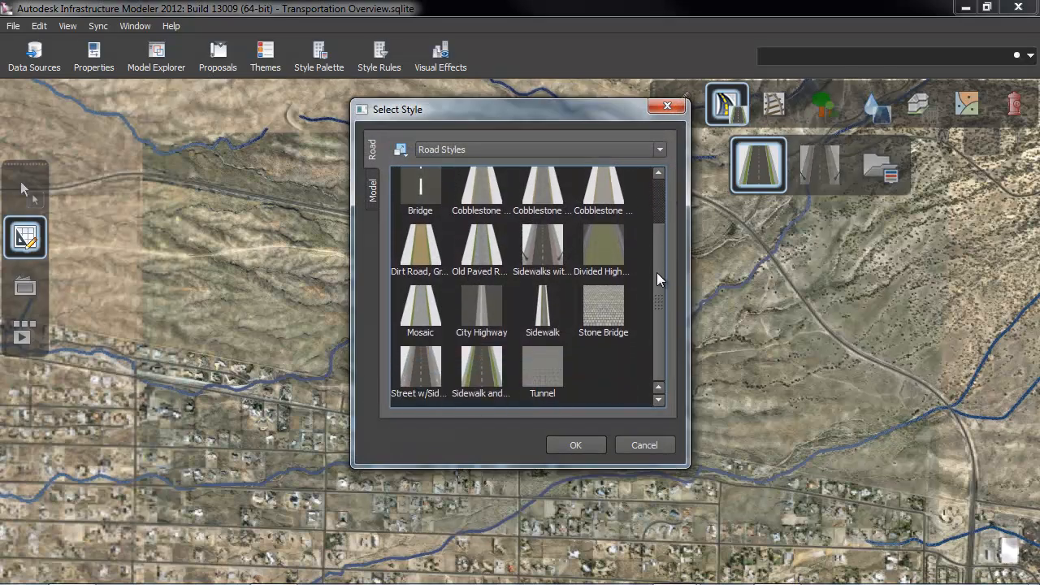
{"action": "double_click", "coordinate": [488, 373]}
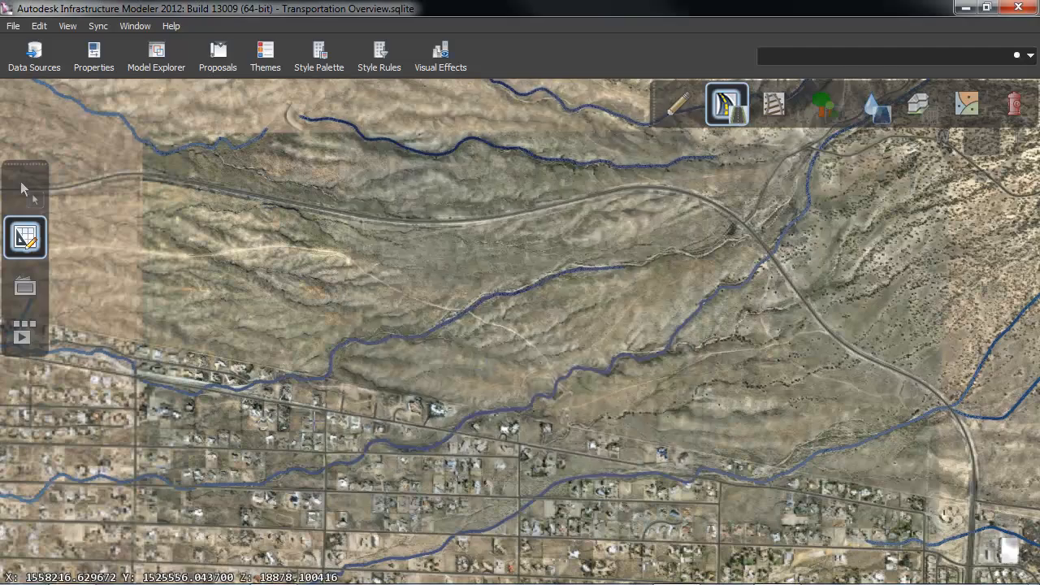
- Start a new road at the residential T-intersection and sketch it north across the stream, curving east along its bank for about 1,960 ft
{"action": "scroll", "coordinate": [307, 401], "scroll_direction": "up", "scroll_amount": 5}
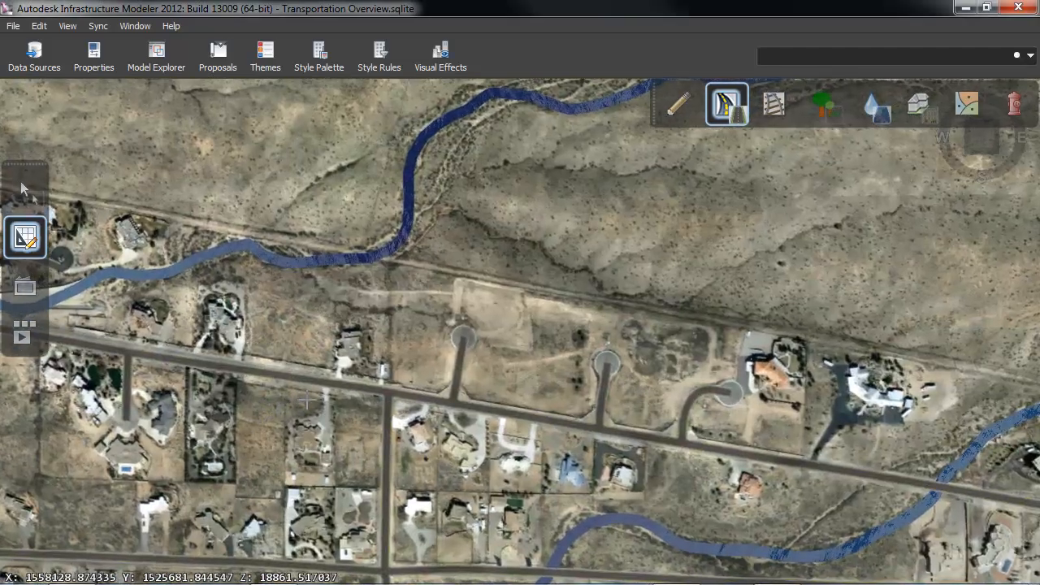
{"action": "scroll", "coordinate": [307, 400], "scroll_direction": "up", "scroll_amount": 5}
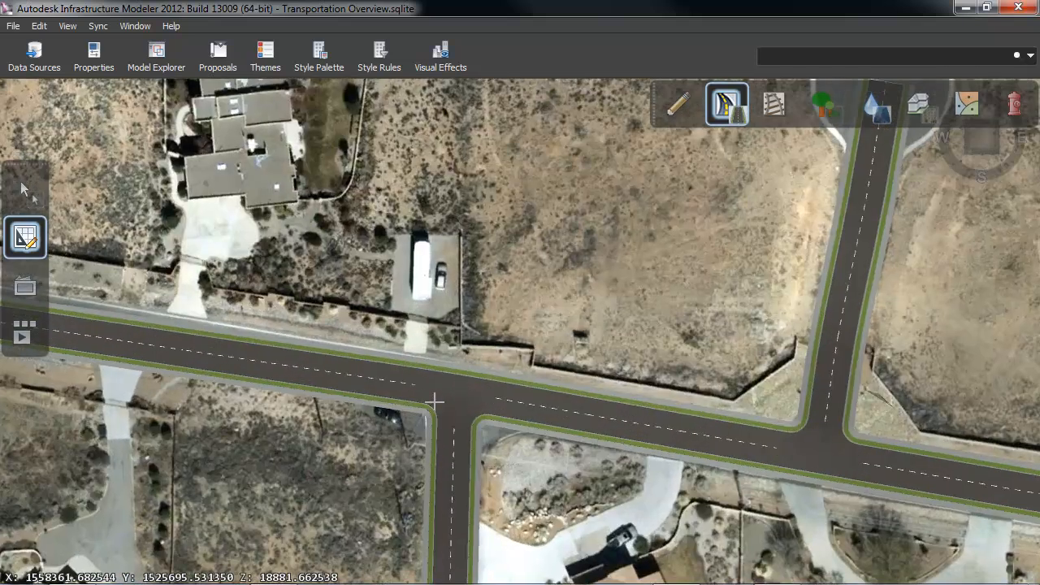
{"action": "scroll", "coordinate": [434, 401], "scroll_direction": "up", "scroll_amount": 2}
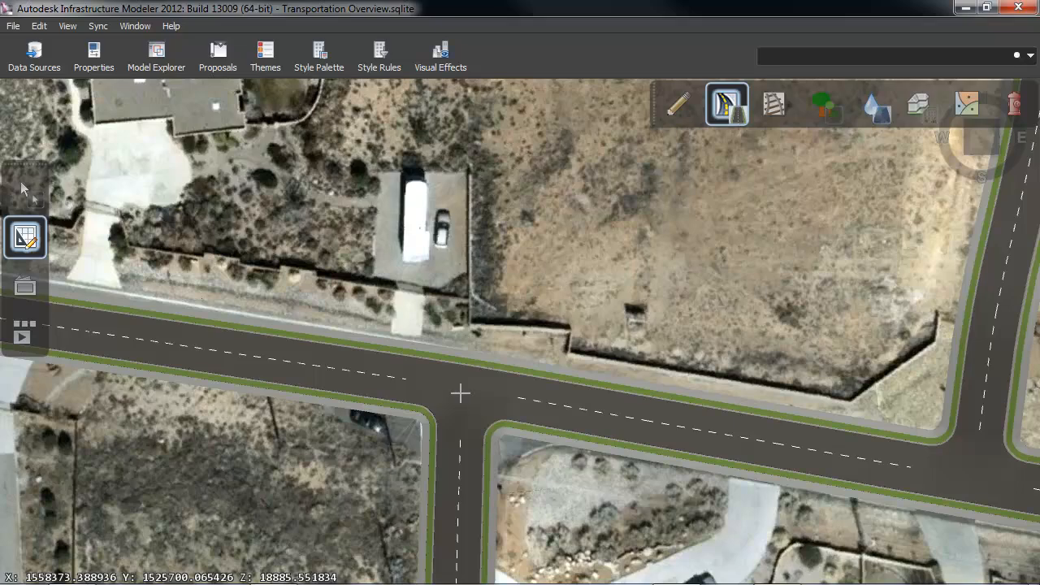
{"action": "left_click", "coordinate": [460, 394]}
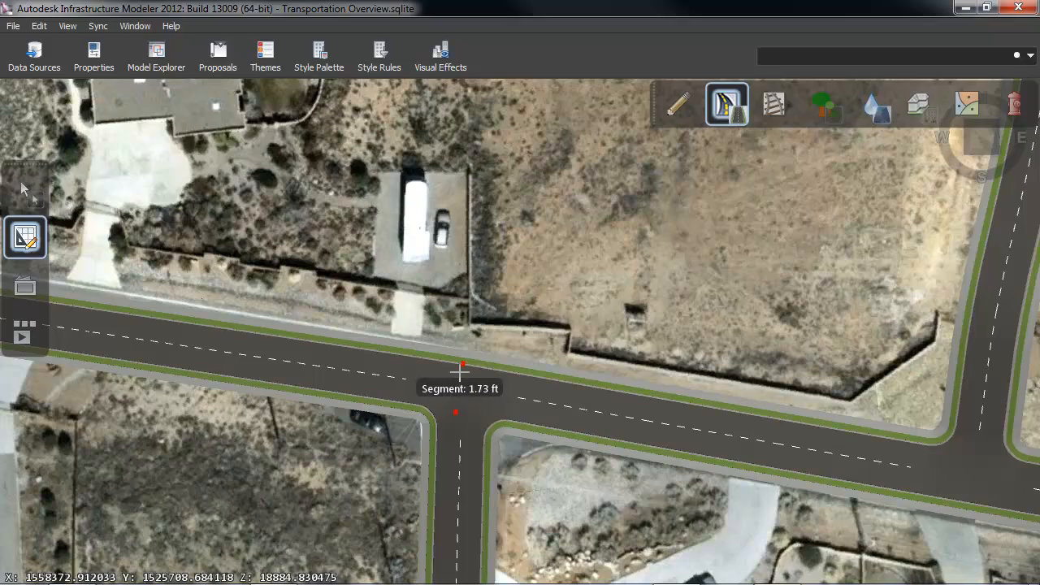
{"action": "scroll", "coordinate": [460, 403], "scroll_direction": "down", "scroll_amount": 5}
{"action": "scroll", "coordinate": [454, 527], "scroll_direction": "down", "scroll_amount": 3}
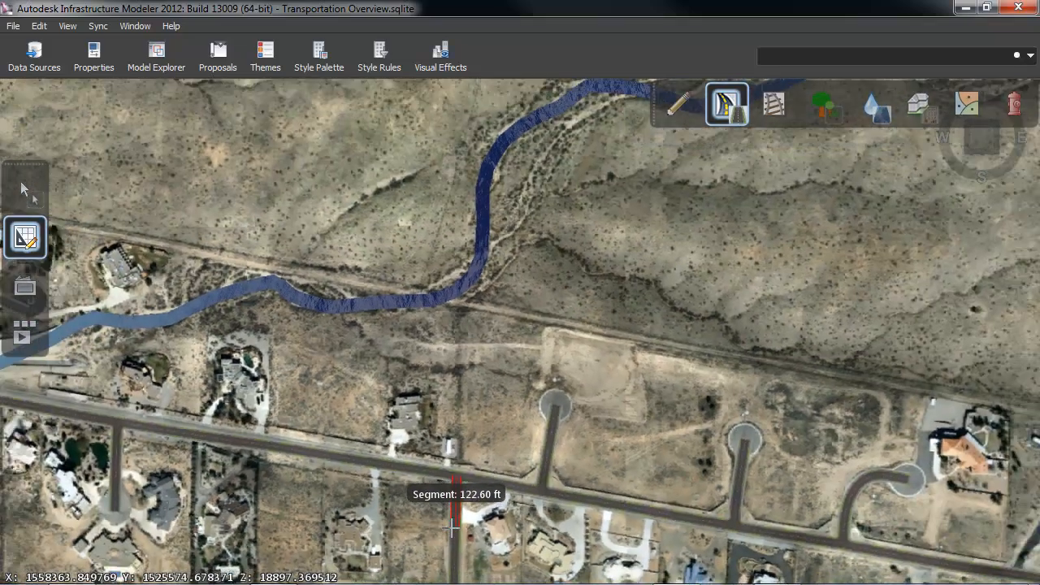
{"action": "left_click", "coordinate": [459, 355]}
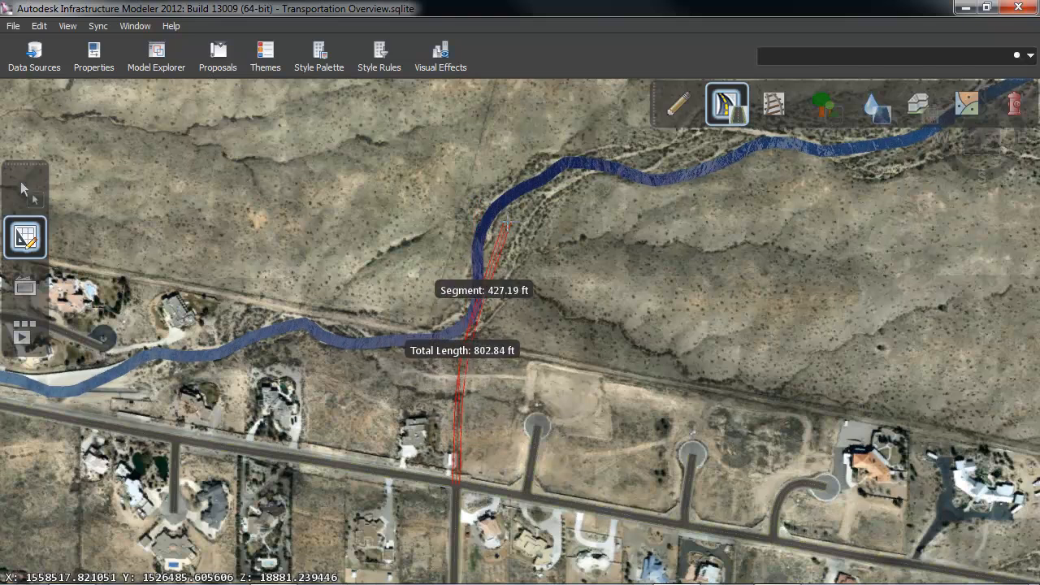
{"action": "left_click", "coordinate": [509, 218]}
{"action": "left_click", "coordinate": [627, 146]}
{"action": "middle_click_drag", "start_coordinate": [730, 181], "coordinate": [553, 260]}
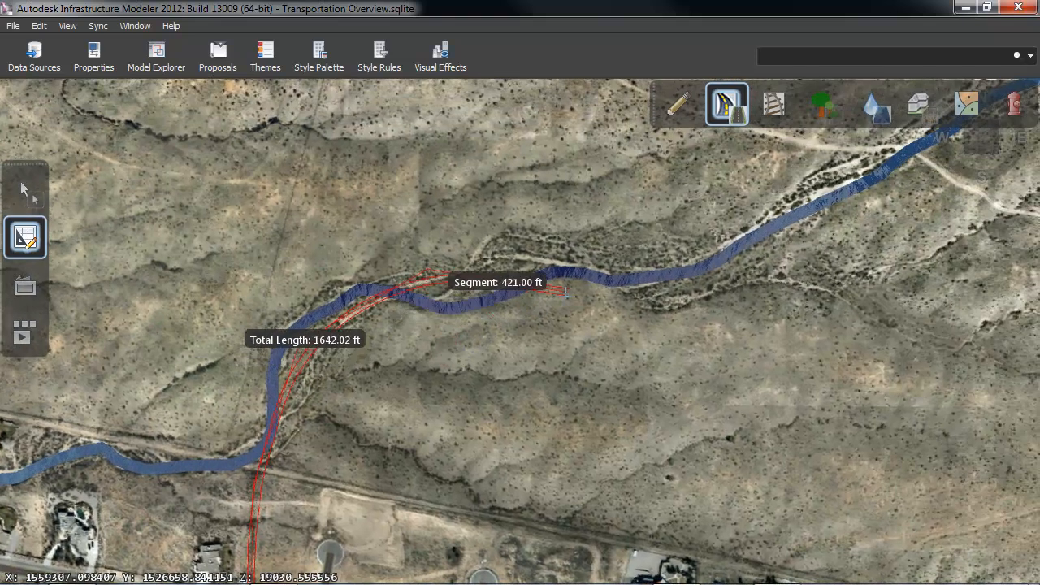
{"action": "left_click", "coordinate": [671, 235]}
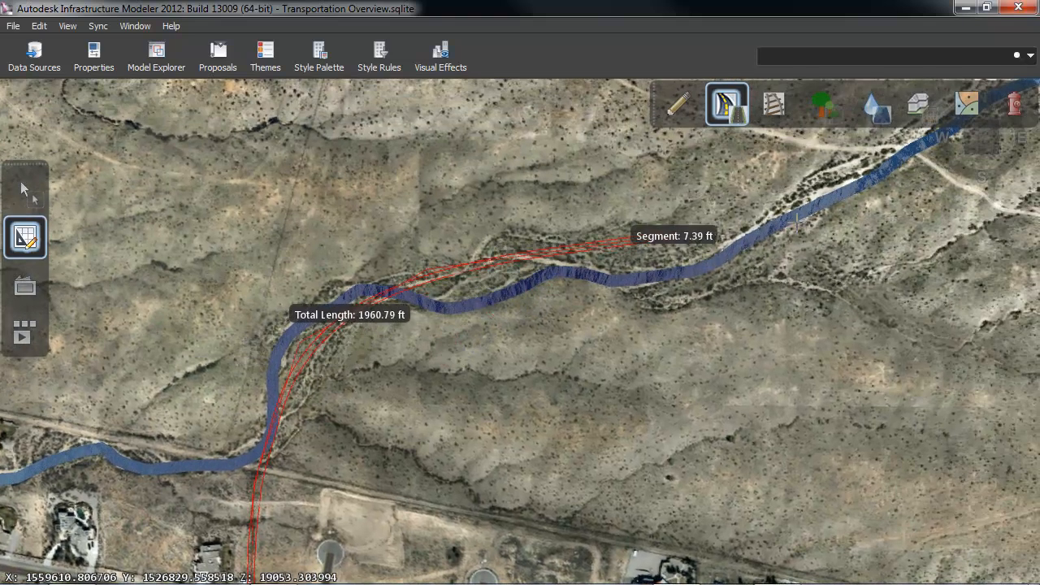
- Continue the road northeast to the existing junction on the curved highway, finishing it at about 6,600 ft, and clear the selection
{"action": "scroll", "coordinate": [930, 207], "scroll_direction": "down", "scroll_amount": 5}
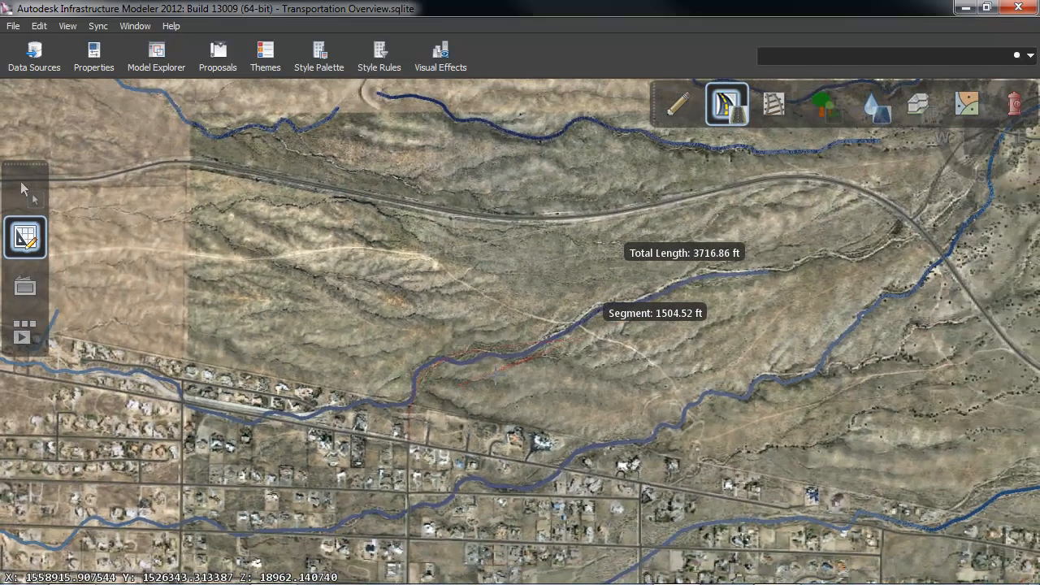
{"action": "left_click", "coordinate": [647, 323]}
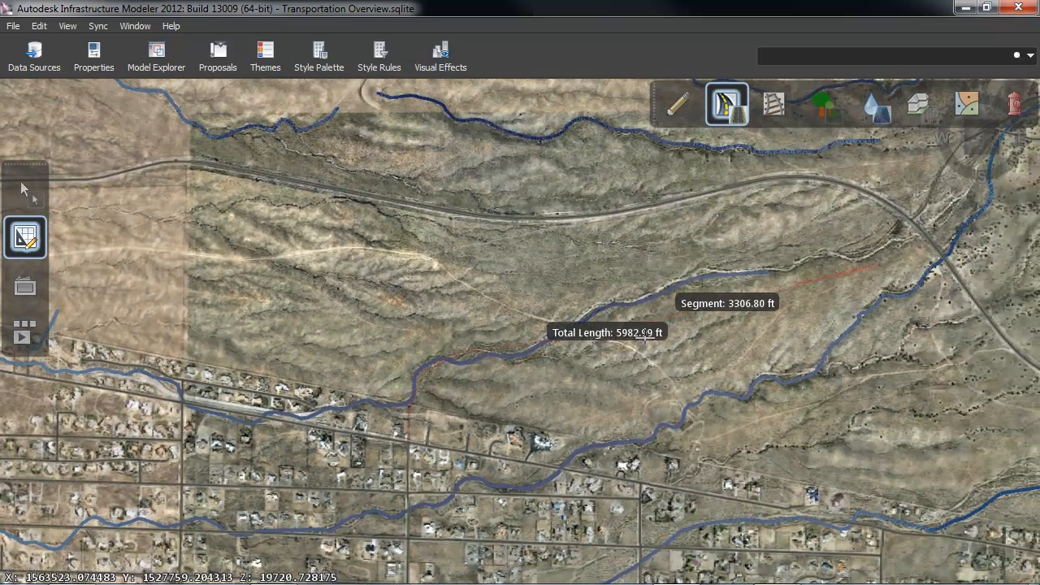
{"action": "scroll", "coordinate": [647, 325], "scroll_direction": "up", "scroll_amount": 4}
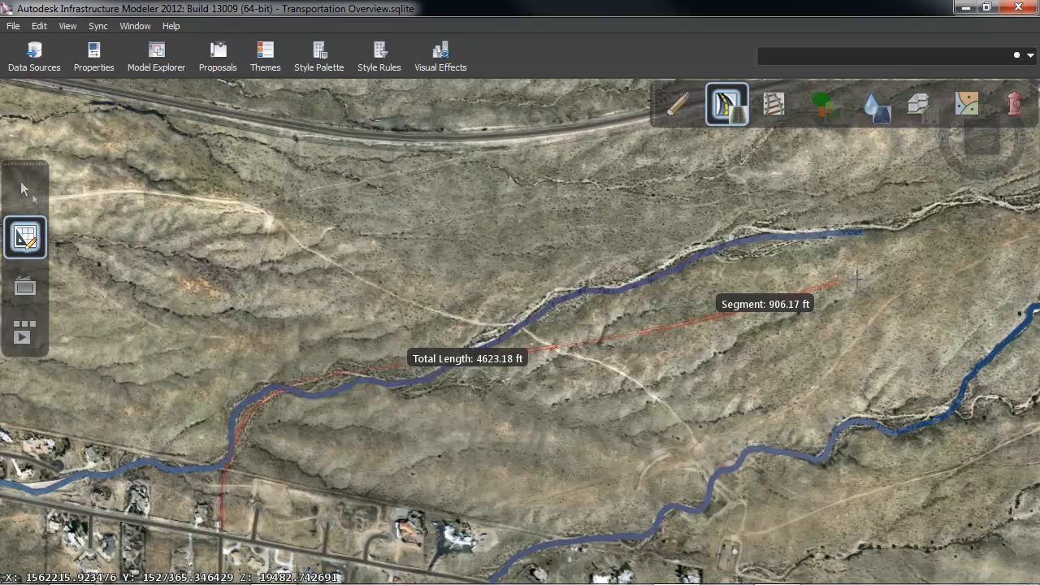
{"action": "left_click", "coordinate": [837, 283]}
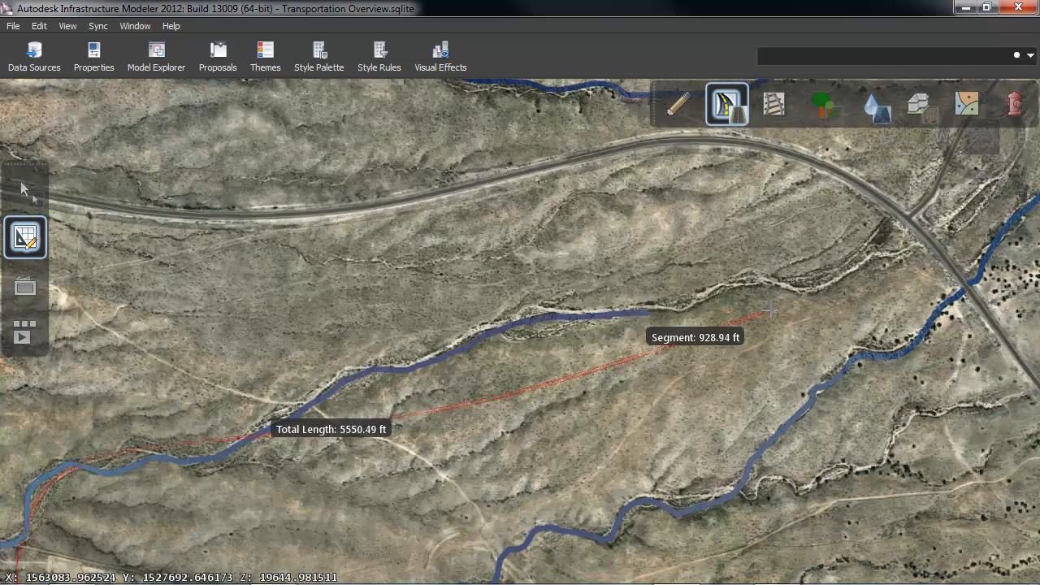
{"action": "left_click", "coordinate": [865, 250]}
{"action": "scroll", "coordinate": [897, 227], "scroll_direction": "up", "scroll_amount": 5}
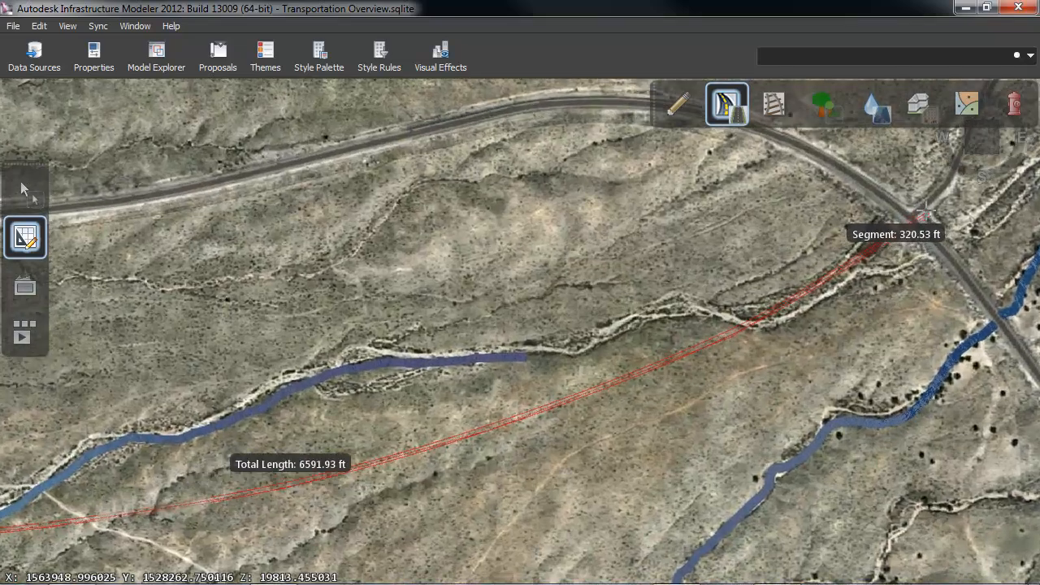
{"action": "scroll", "coordinate": [935, 222], "scroll_direction": "up", "scroll_amount": 4}
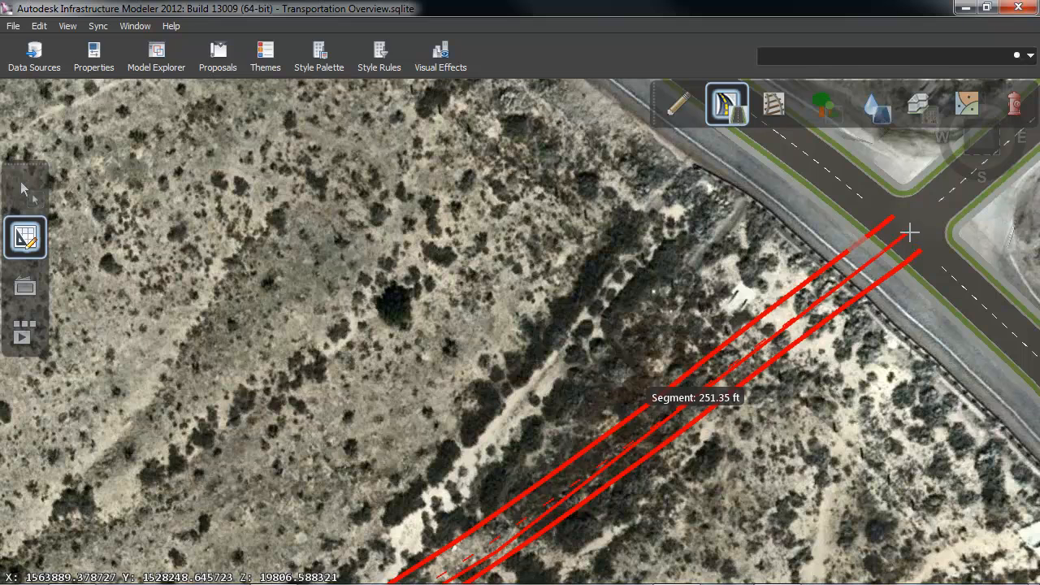
{"action": "double_click", "coordinate": [909, 232]}
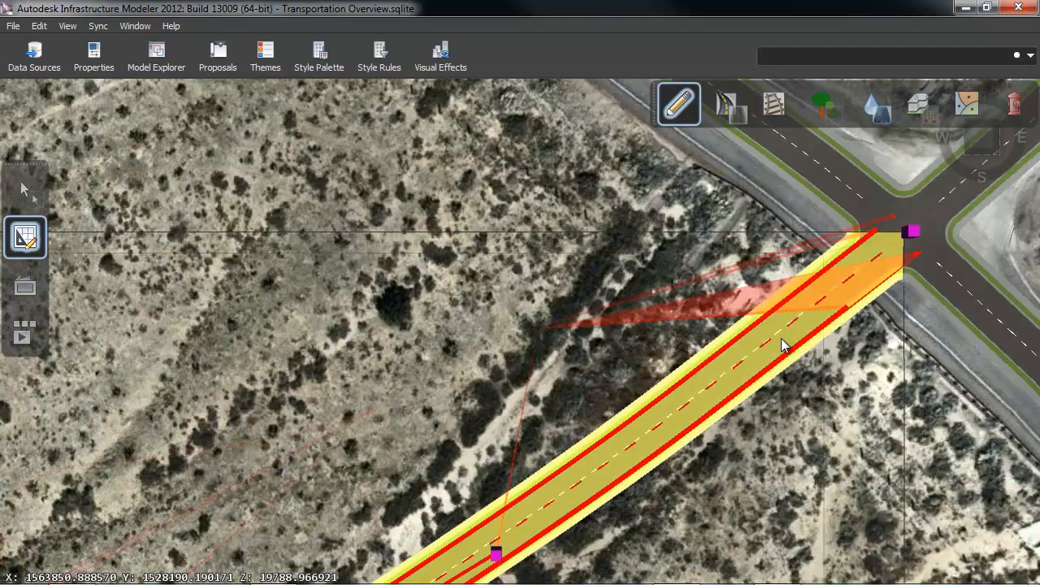
{"action": "left_click", "coordinate": [23, 188]}
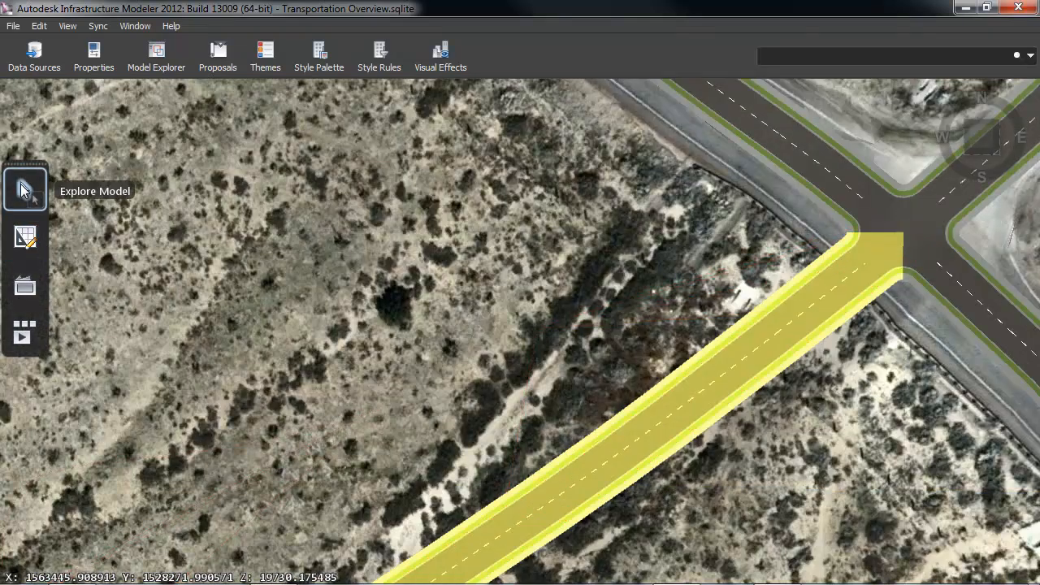
{"action": "left_click", "coordinate": [422, 233]}
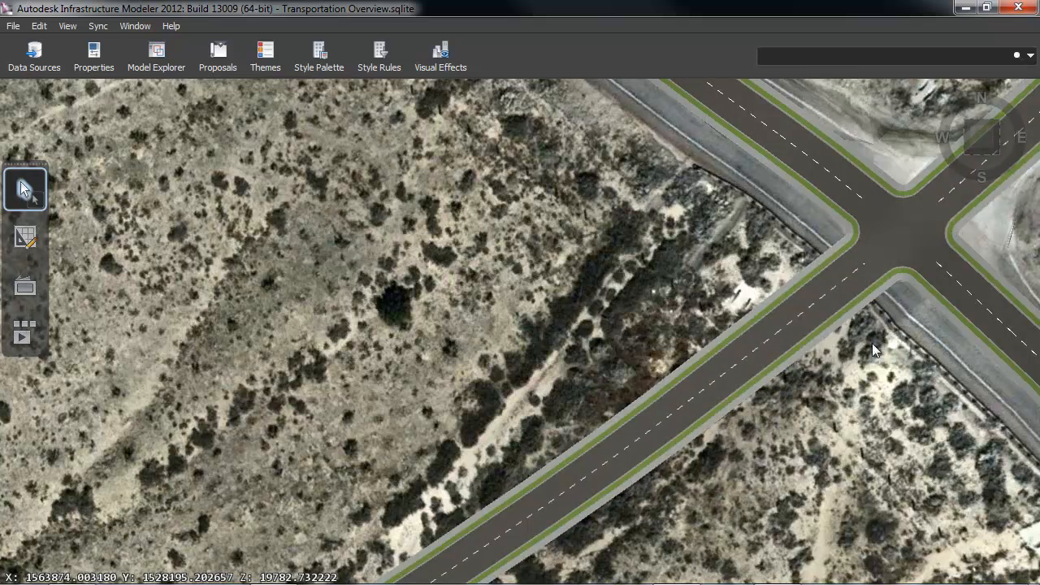
- Inspect the new road's overall alignment and its intersection with the residential street
{"action": "scroll", "coordinate": [760, 257], "scroll_direction": "down", "scroll_amount": 6}
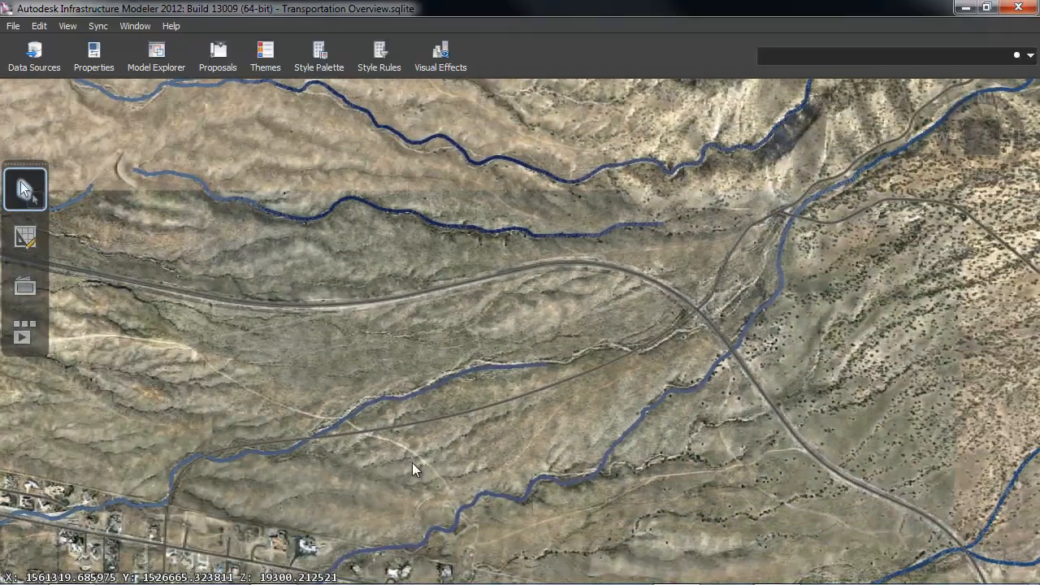
{"action": "middle_click_drag", "start_coordinate": [497, 370], "coordinate": [740, 229]}
{"action": "scroll", "coordinate": [405, 401], "scroll_direction": "up", "scroll_amount": 3}
{"action": "scroll", "coordinate": [401, 405], "scroll_direction": "up", "scroll_amount": 5}
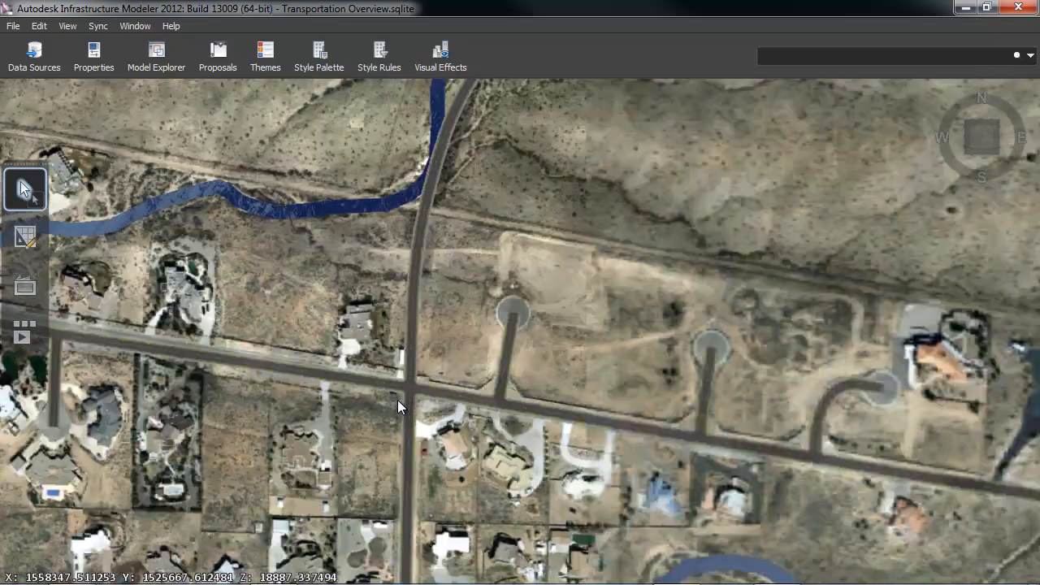
{"action": "scroll", "coordinate": [394, 394], "scroll_direction": "up", "scroll_amount": 3}
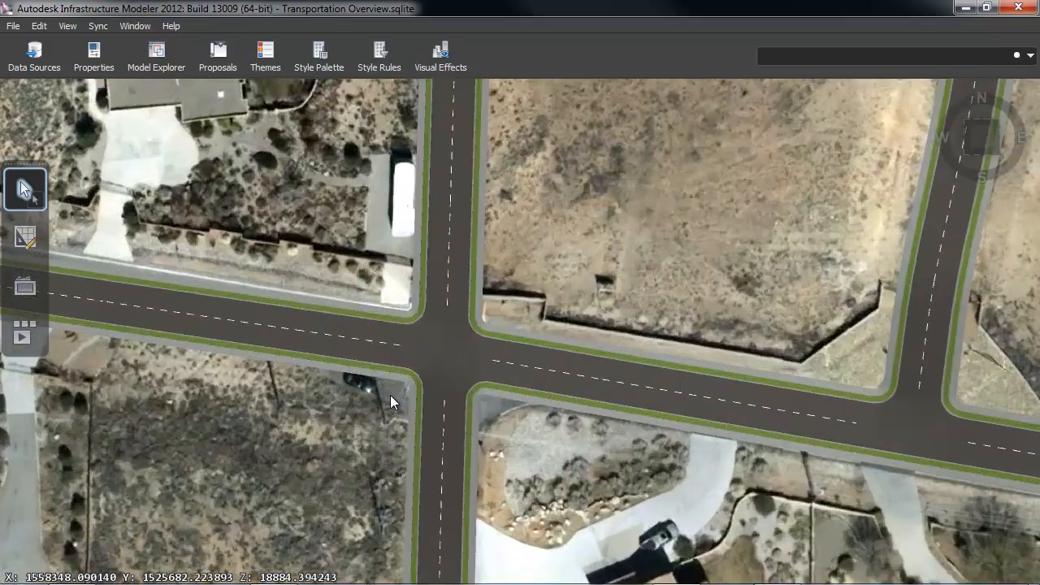
{"action": "scroll", "coordinate": [364, 477], "scroll_direction": "down", "scroll_amount": 5}
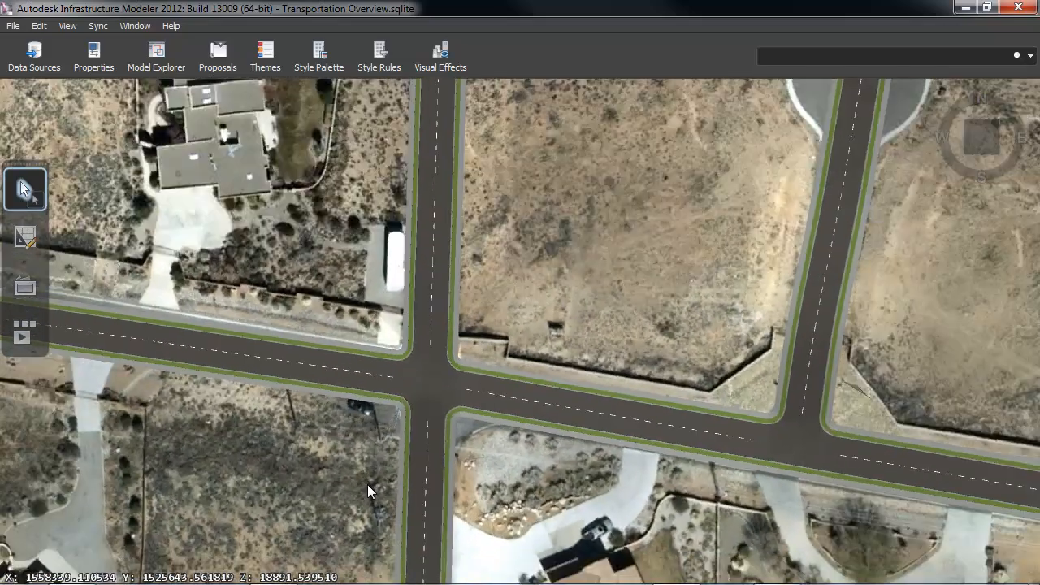
{"action": "scroll", "coordinate": [368, 490], "scroll_direction": "down", "scroll_amount": 5}
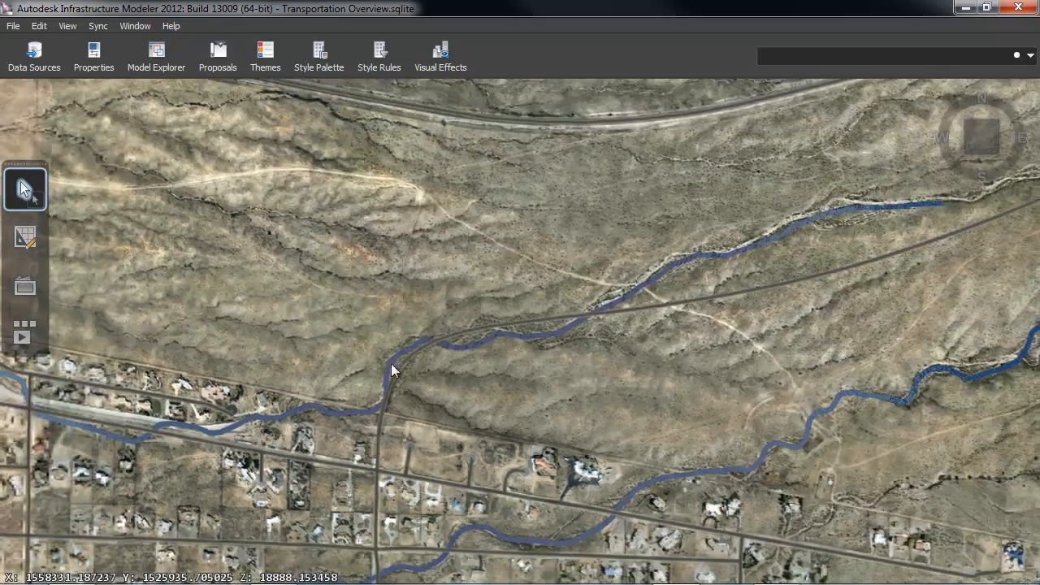
- Edit the new road's geometry by moving the control point at the stream bend slightly southeast, toward the inside of the curve
{"action": "scroll", "coordinate": [406, 361], "scroll_direction": "up", "scroll_amount": 1}
{"action": "left_click", "coordinate": [410, 357]}
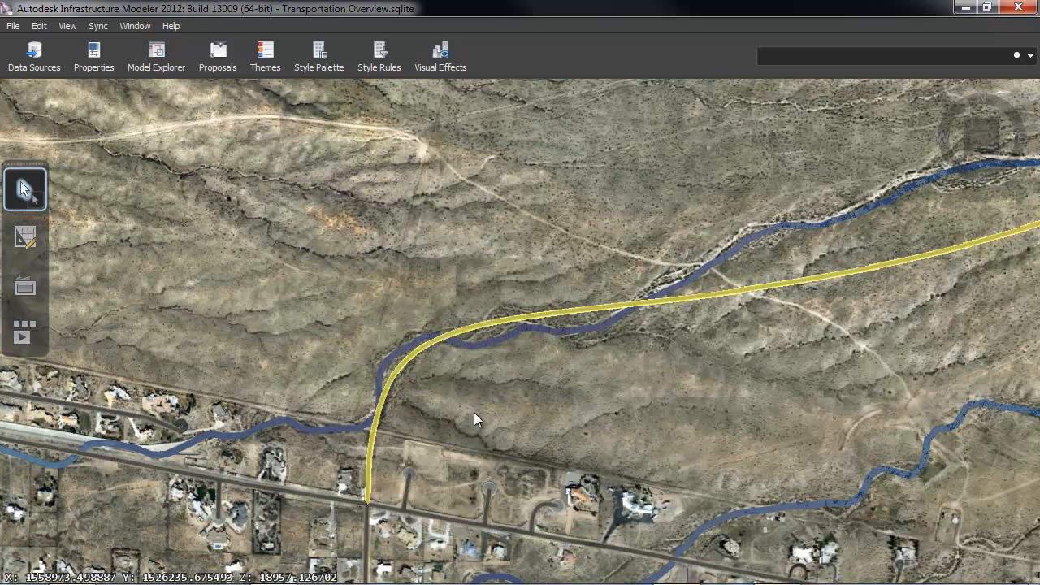
{"action": "left_click", "coordinate": [25, 237]}
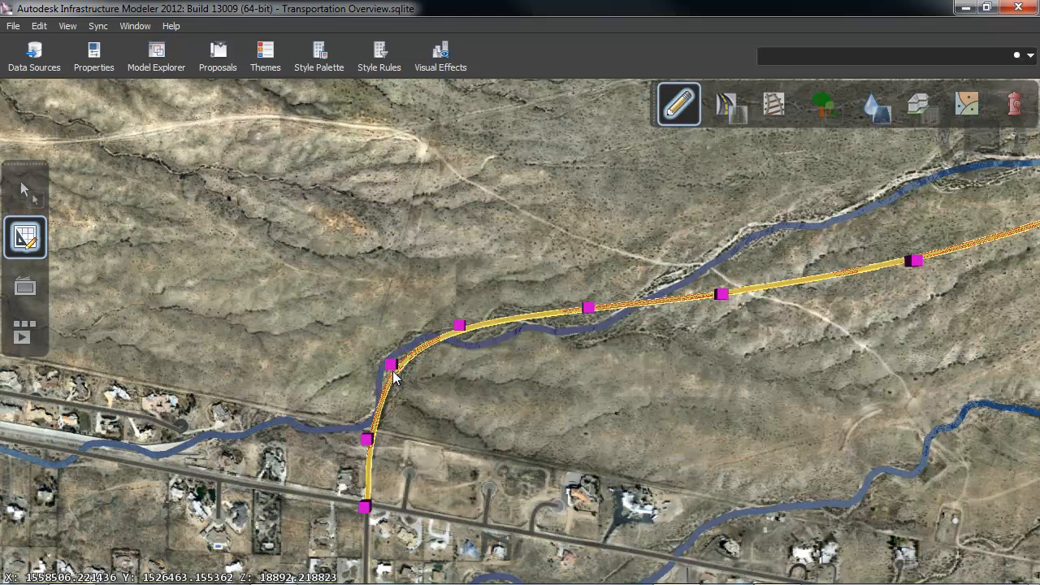
{"action": "left_click_drag", "start_coordinate": [391, 365], "coordinate": [406, 371]}
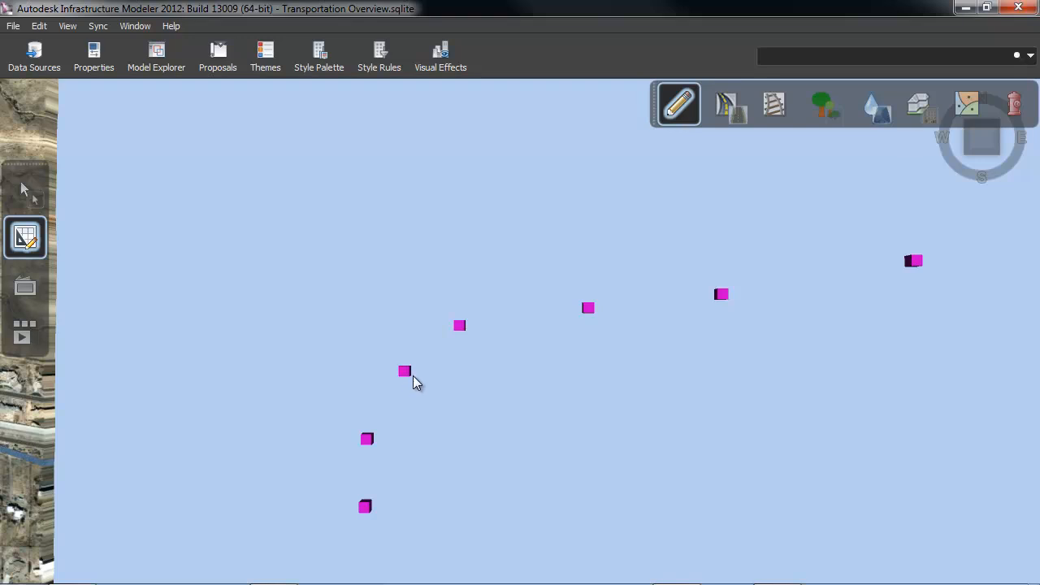
{"action": "scroll", "coordinate": [413, 377], "scroll_direction": "up", "scroll_amount": 3}
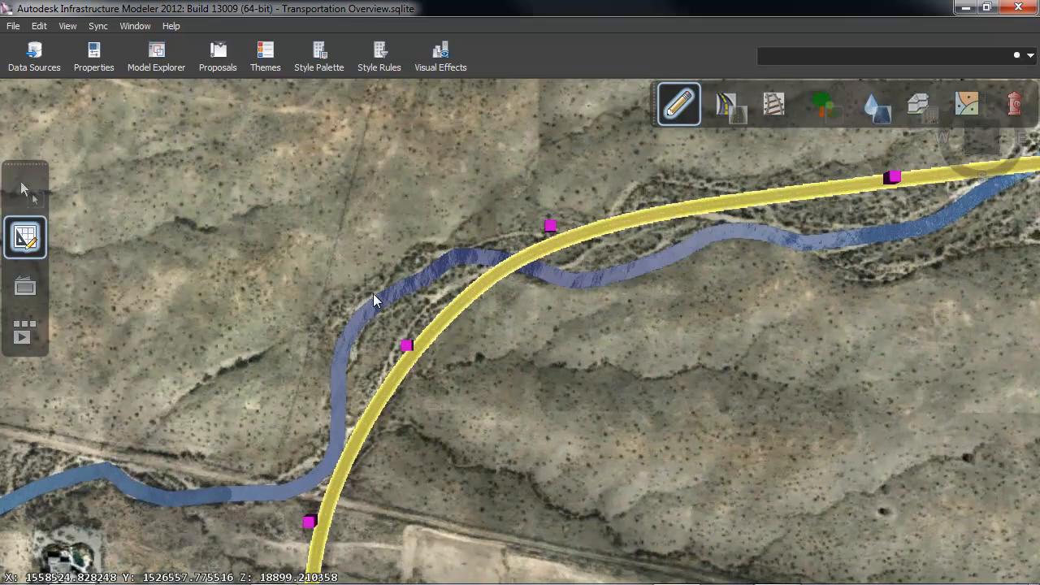
{"action": "left_click", "coordinate": [360, 255]}
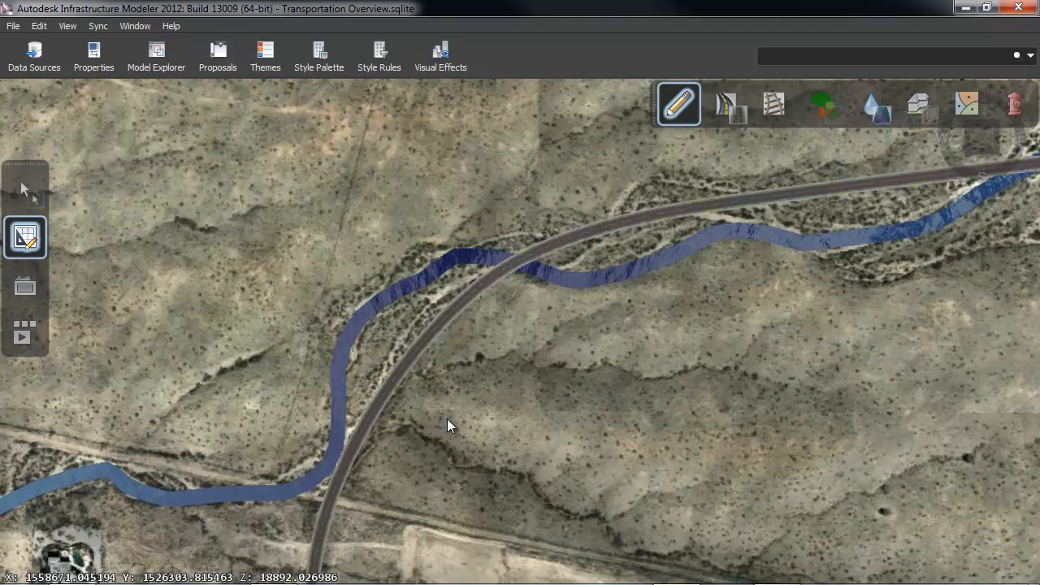
- Raise the new road's control point at the stream bend by about 32 ft in a tilted 3D view
{"action": "middle_click_drag", "start_coordinate": [439, 447], "coordinate": [389, 276], "text": "shift"}
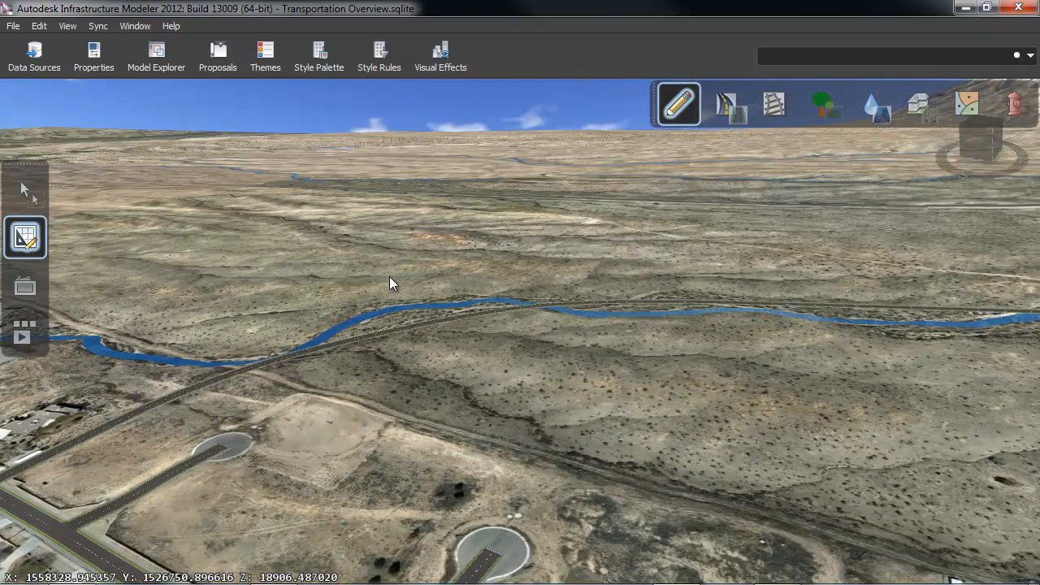
{"action": "left_click", "coordinate": [383, 329]}
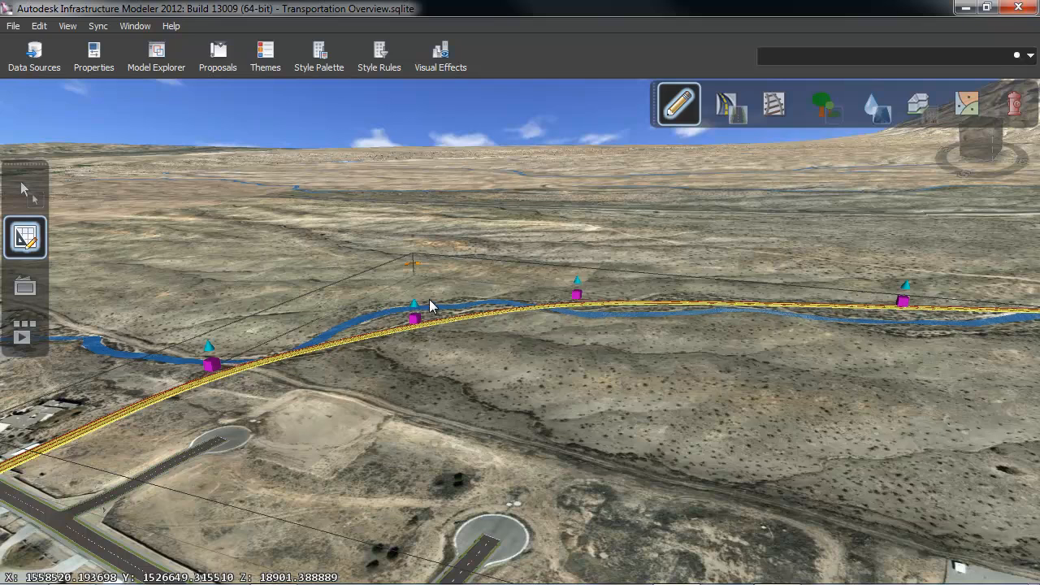
{"action": "mouse_move", "coordinate": [417, 313]}
{"action": "left_mouse_down"}
{"action": "mouse_move", "coordinate": [414, 296]}
{"action": "mouse_move", "coordinate": [415, 312]}
{"action": "left_mouse_up"}
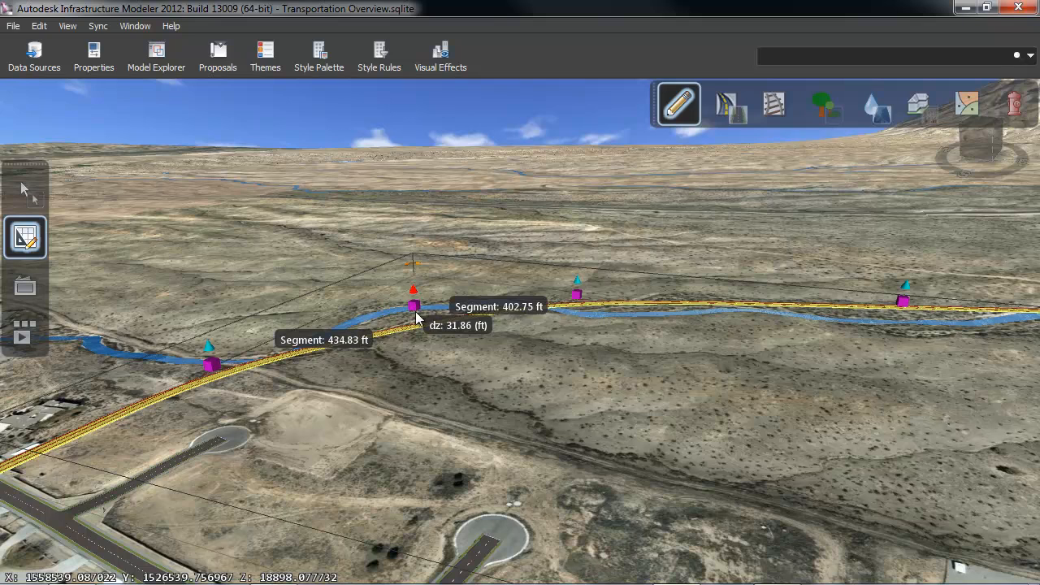
{"action": "left_click_drag", "start_coordinate": [415, 311], "coordinate": [416, 312]}
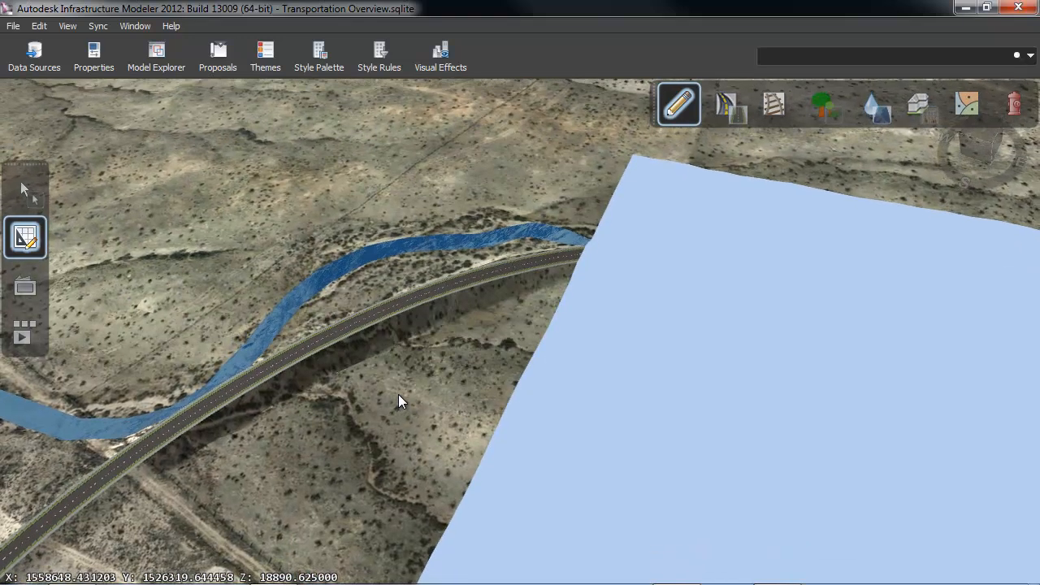
- Examine the terrain beneath the raised road bend up close, and view the road and its residential intersection from above
{"action": "left_click_drag", "start_coordinate": [399, 401], "coordinate": [365, 358]}
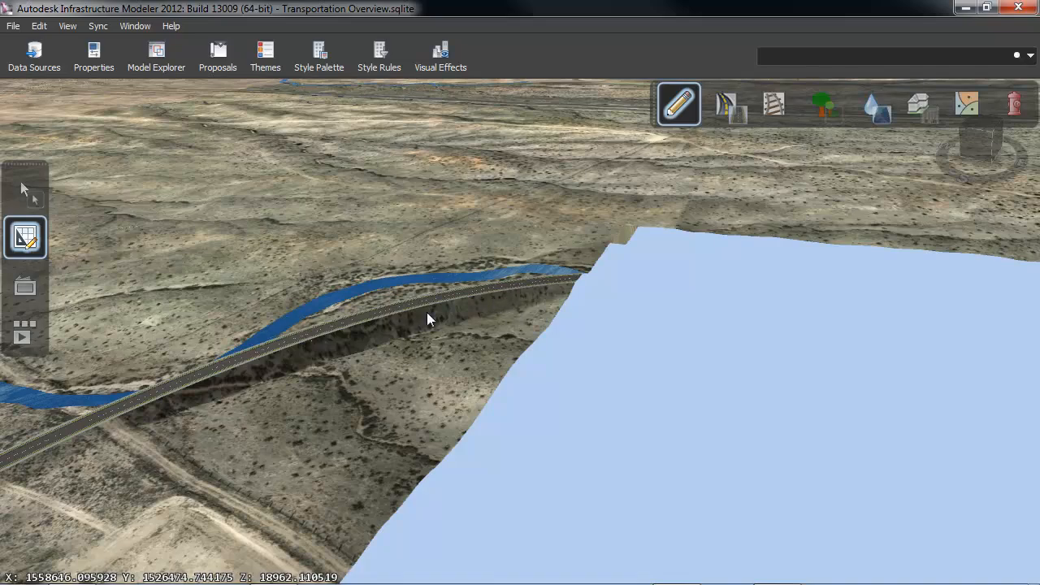
{"action": "scroll", "coordinate": [366, 337], "scroll_direction": "up", "scroll_amount": 5}
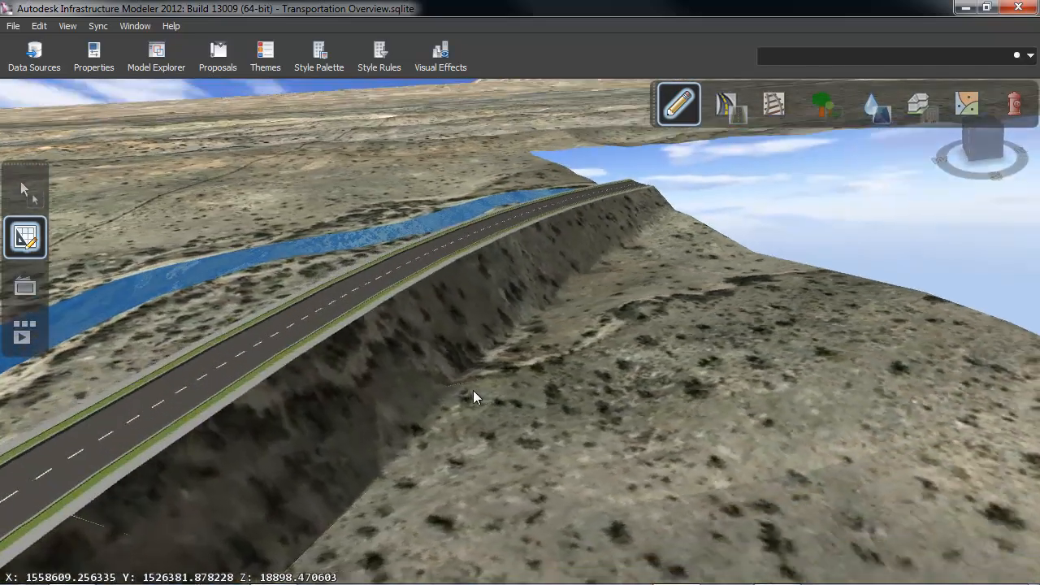
{"action": "left_click_drag", "start_coordinate": [473, 390], "coordinate": [369, 411]}
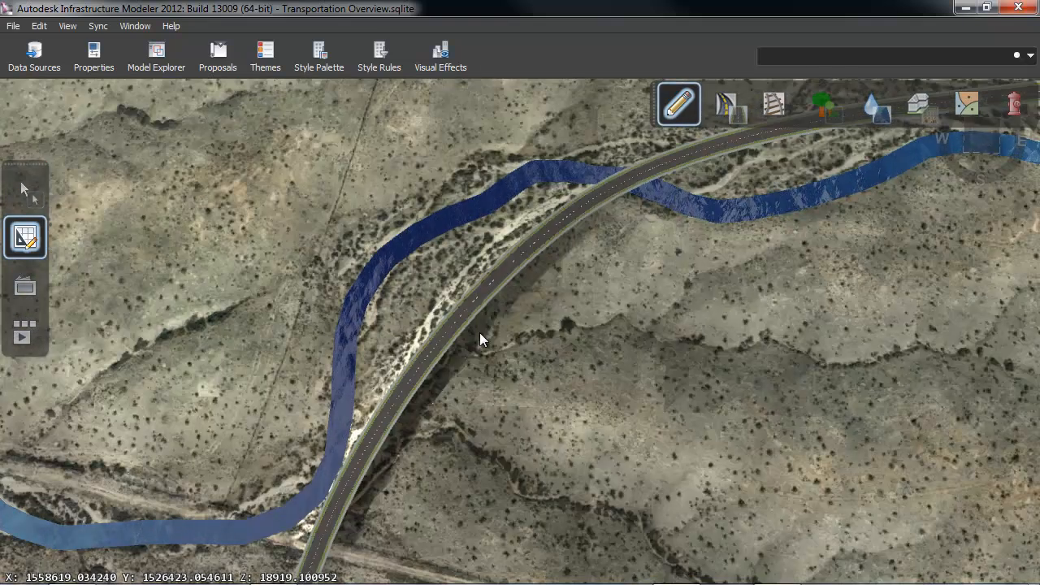
{"action": "left_click_drag", "start_coordinate": [482, 387], "coordinate": [639, 288]}
{"action": "middle_click_drag", "start_coordinate": [596, 339], "coordinate": [620, 135]}
{"action": "scroll", "coordinate": [558, 309], "scroll_direction": "down", "scroll_amount": 2}
{"action": "middle_click_drag", "start_coordinate": [467, 425], "coordinate": [522, 379]}
{"action": "scroll", "coordinate": [521, 380], "scroll_direction": "up", "scroll_amount": 6}
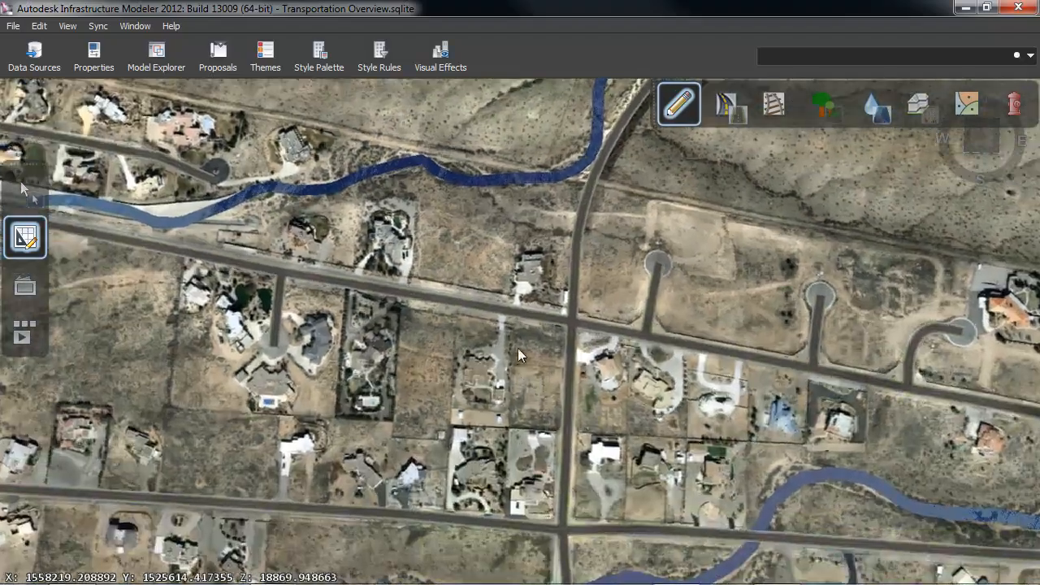
- Create a tree group using the Small Shrub vegetation style over about 13,300 sq ft of the vacant lot southwest of the intersection
{"action": "scroll", "coordinate": [589, 335], "scroll_direction": "up", "scroll_amount": 4}
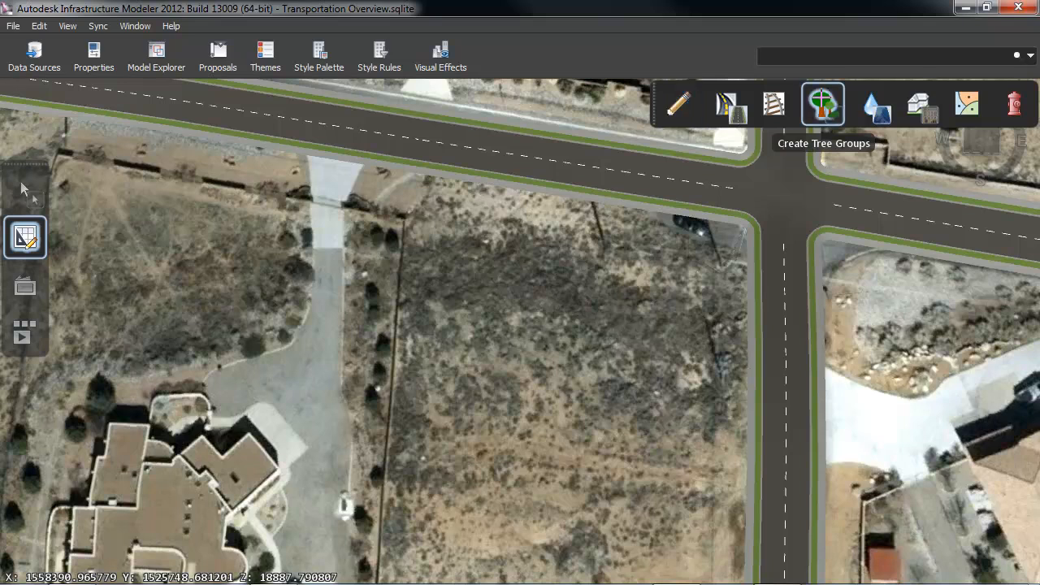
{"action": "left_click", "coordinate": [823, 104]}
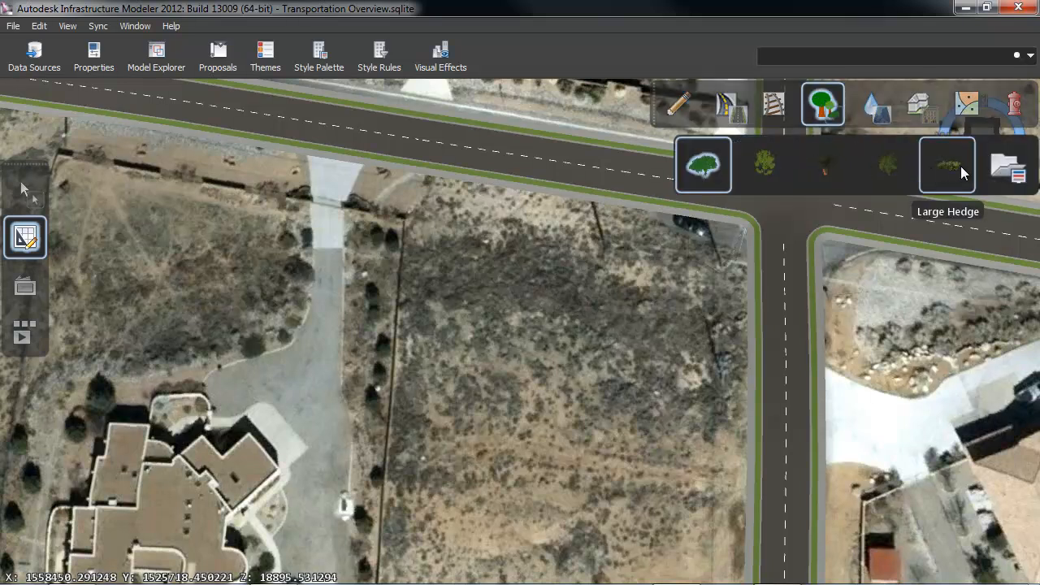
{"action": "left_click", "coordinate": [1006, 169]}
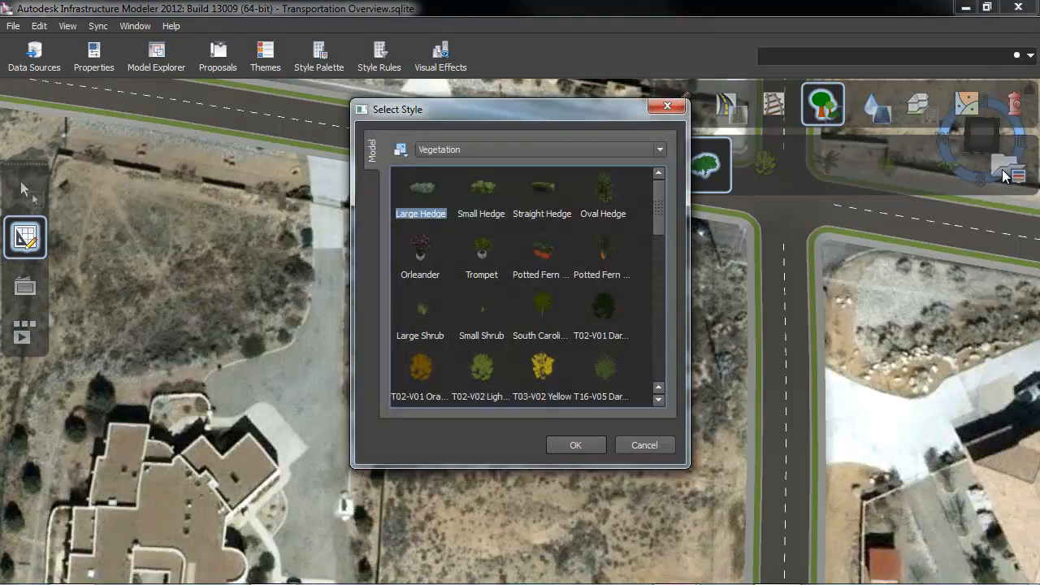
{"action": "left_click_drag", "start_coordinate": [663, 201], "coordinate": [659, 177]}
{"action": "double_click", "coordinate": [482, 311]}
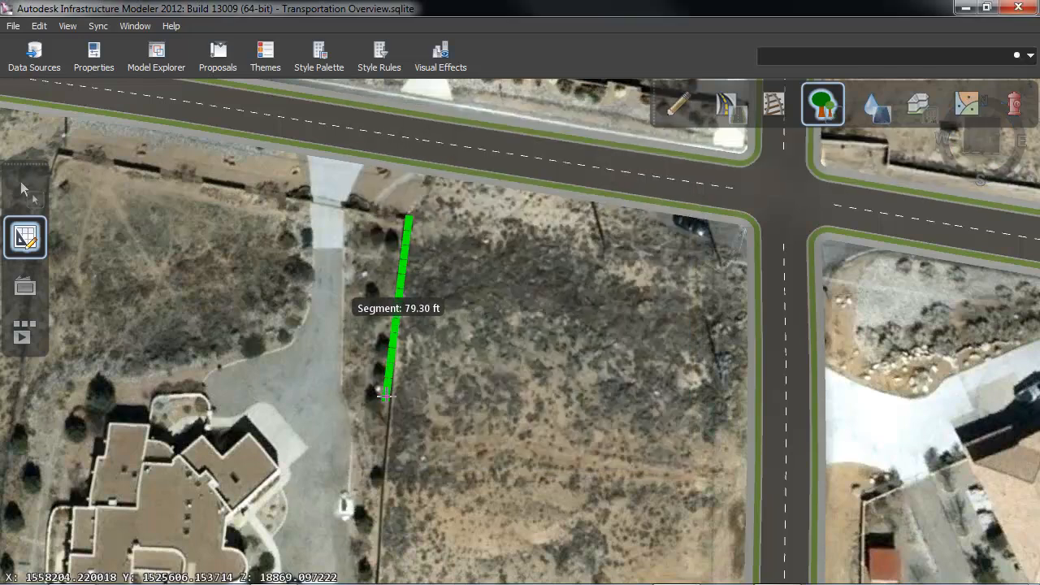
{"action": "left_click", "coordinate": [388, 440]}
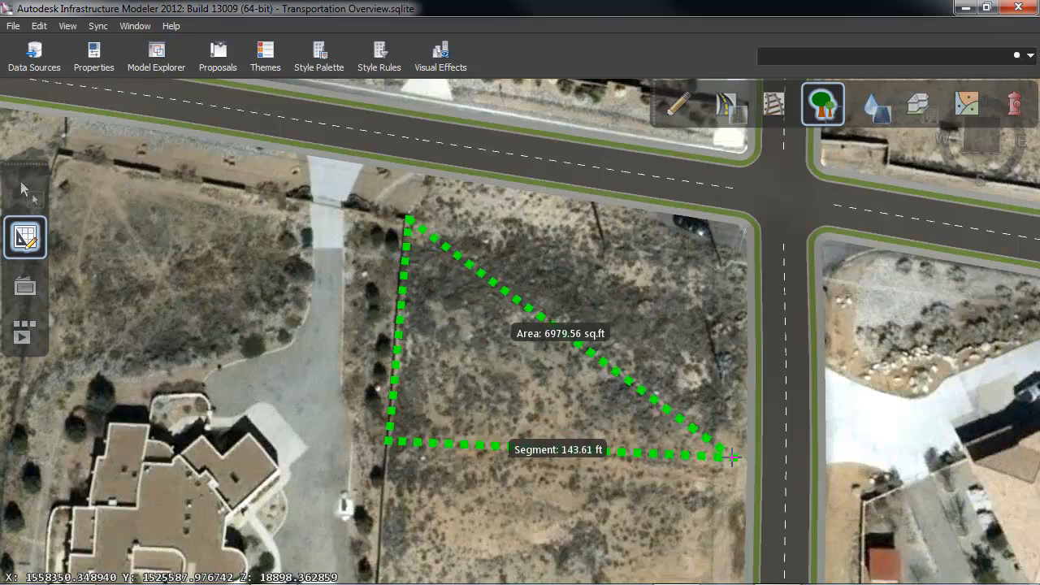
{"action": "left_click", "coordinate": [733, 459]}
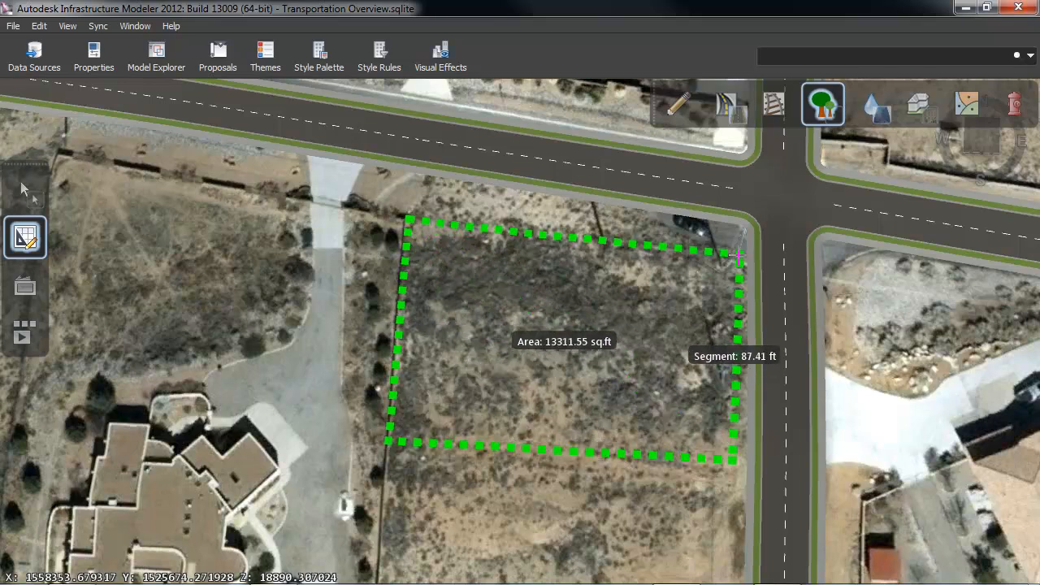
{"action": "double_click", "coordinate": [739, 255]}
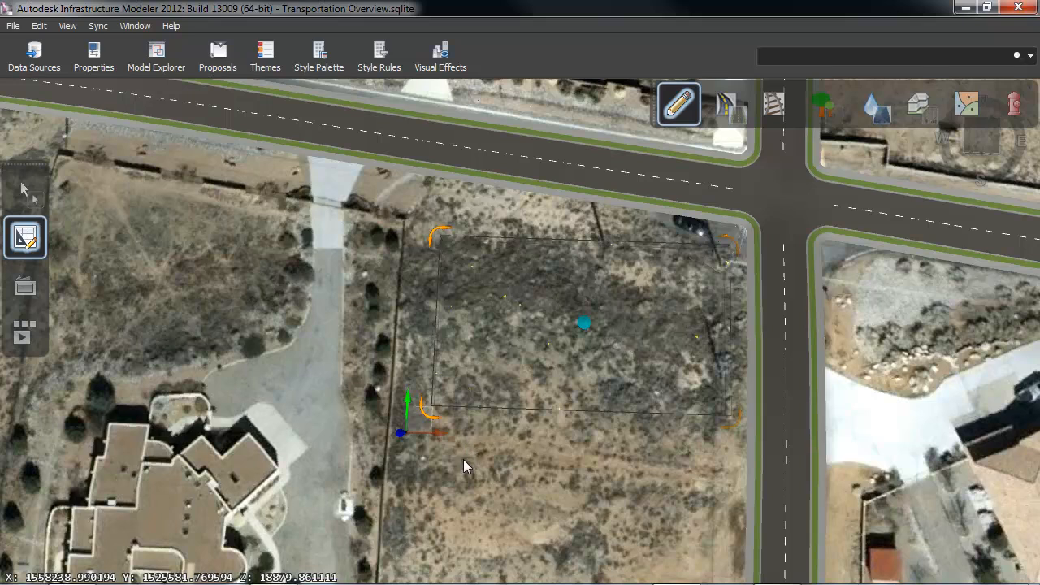
- Inspect the scattered shrubs on the vacant lot up close in a tilted 3D view and from above
{"action": "scroll", "coordinate": [462, 445], "scroll_direction": "up", "scroll_amount": 5}
{"action": "left_click_drag", "start_coordinate": [512, 441], "coordinate": [631, 318]}
{"action": "scroll", "coordinate": [334, 355], "scroll_direction": "up", "scroll_amount": 2}
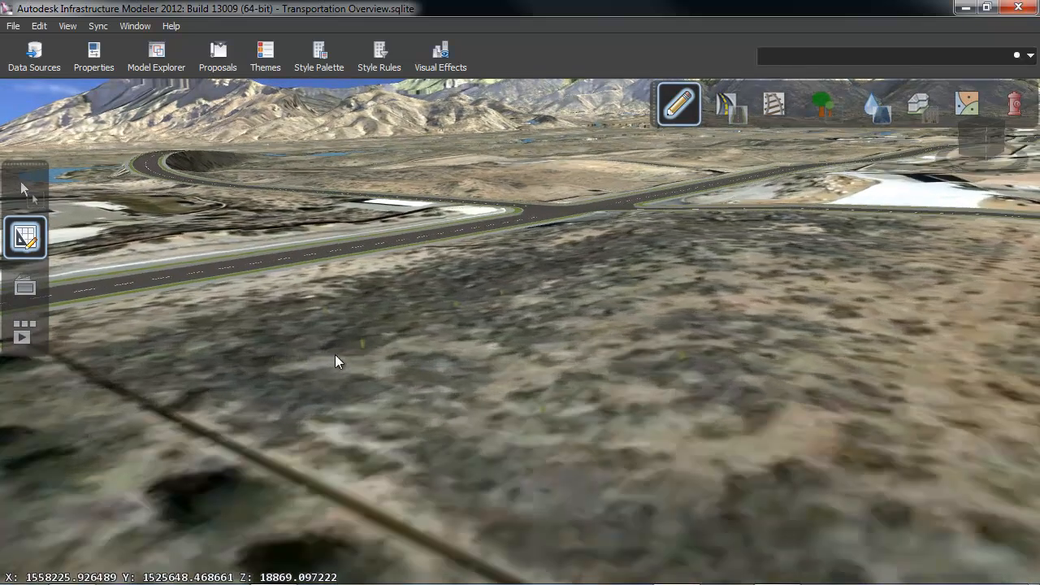
{"action": "scroll", "coordinate": [335, 354], "scroll_direction": "up", "scroll_amount": 5}
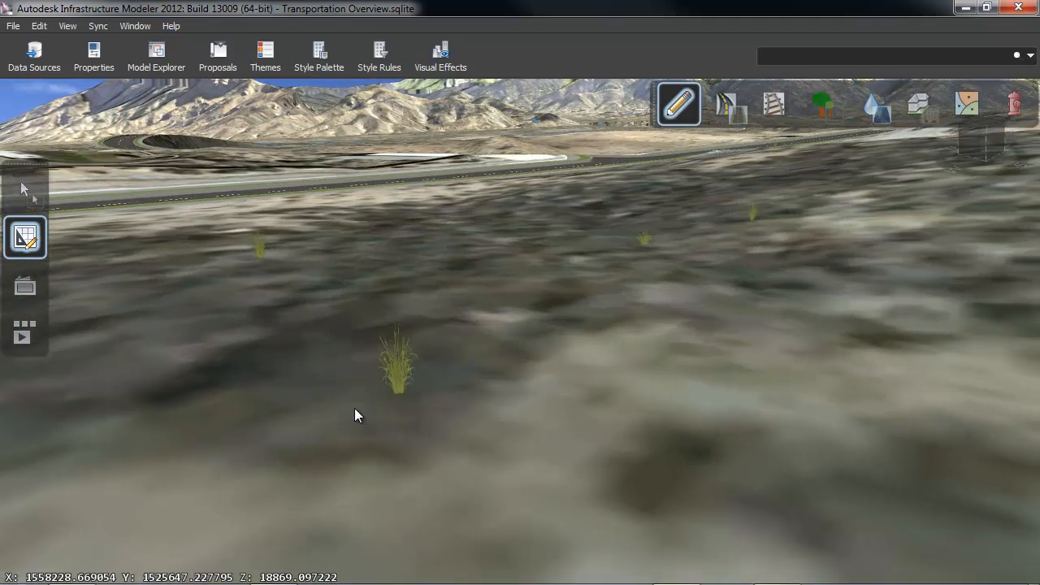
{"action": "left_click_drag", "start_coordinate": [354, 408], "coordinate": [339, 319]}
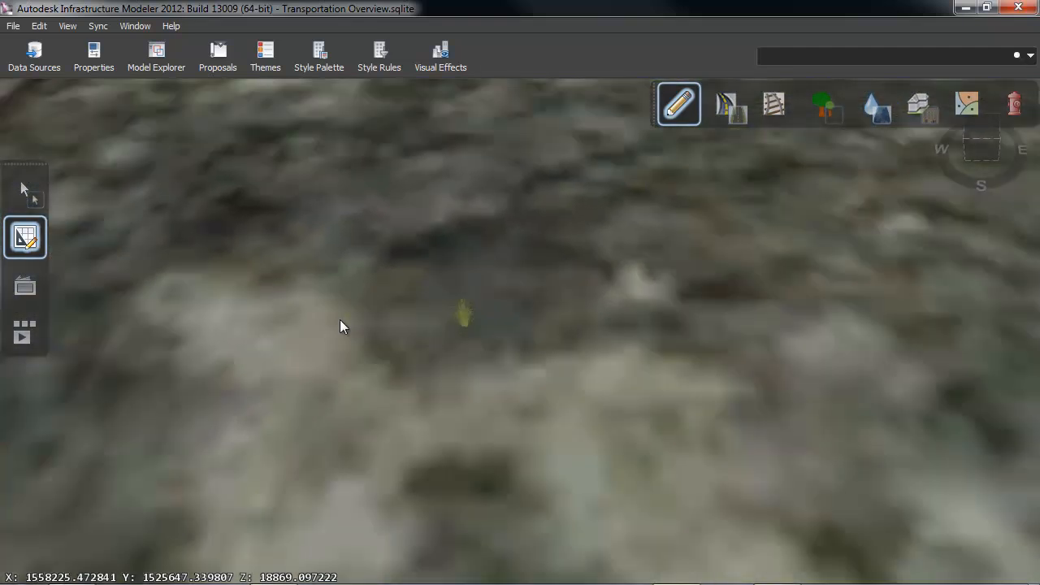
{"action": "scroll", "coordinate": [340, 319], "scroll_direction": "down", "scroll_amount": 3}
{"action": "left_click_drag", "start_coordinate": [470, 321], "coordinate": [470, 387]}
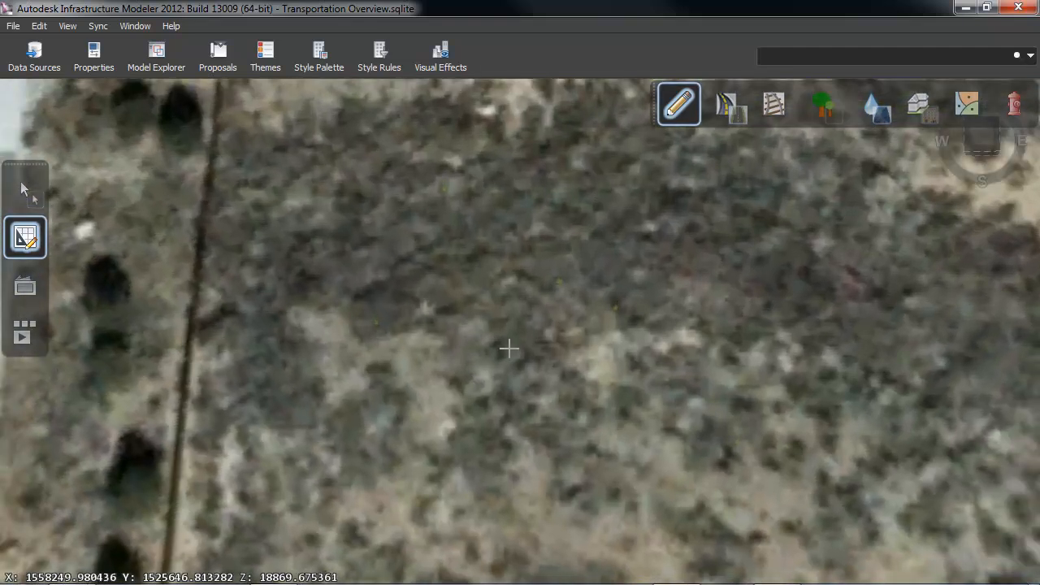
- Create a T40-V03 Dark Green tree group covering about 12,000 sq ft of the same vacant lot
{"action": "left_click", "coordinate": [825, 110]}
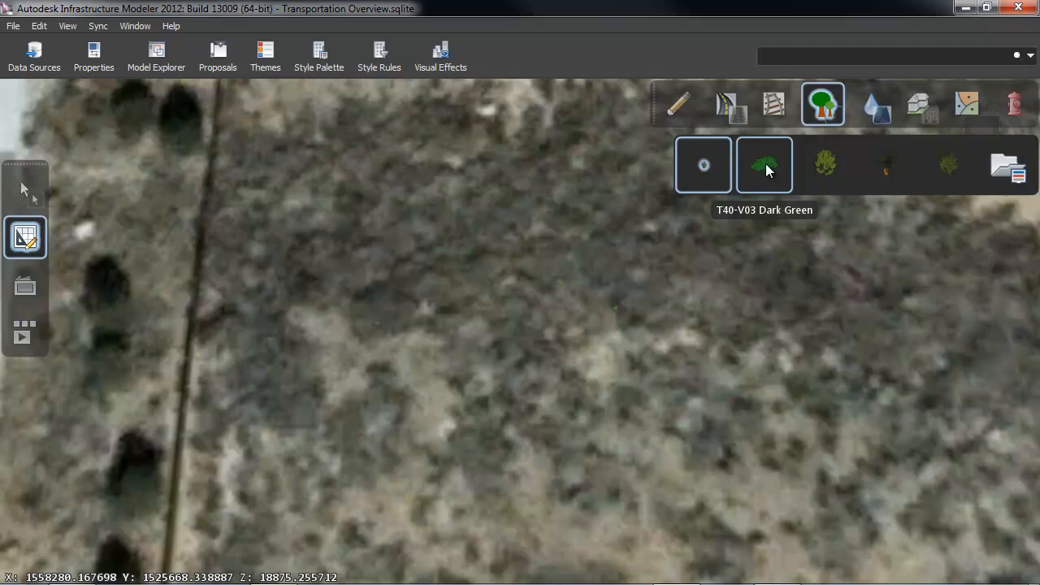
{"action": "left_click", "coordinate": [766, 167]}
{"action": "scroll", "coordinate": [469, 312], "scroll_direction": "down", "scroll_amount": 3}
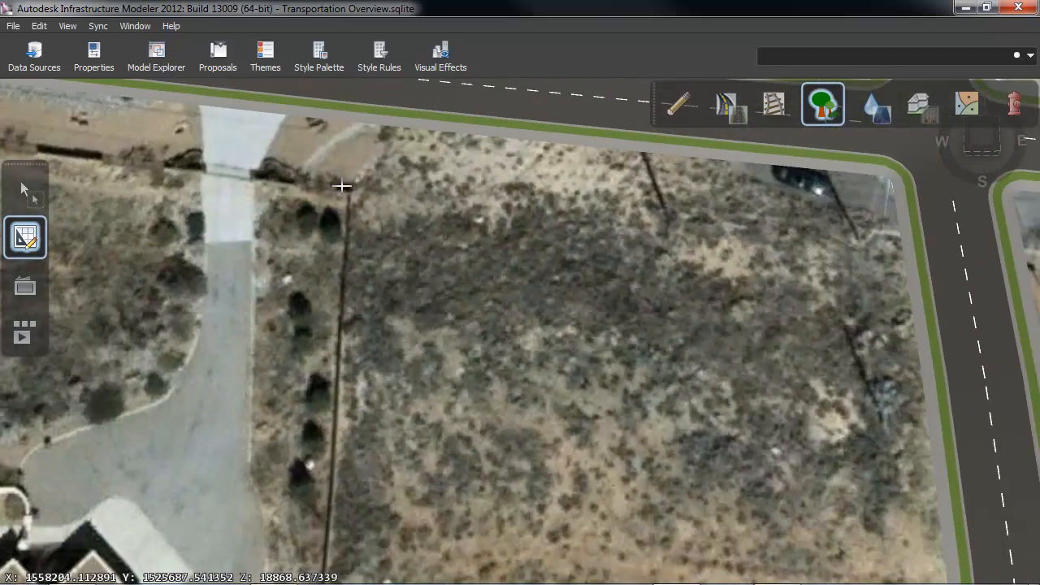
{"action": "left_click", "coordinate": [332, 509]}
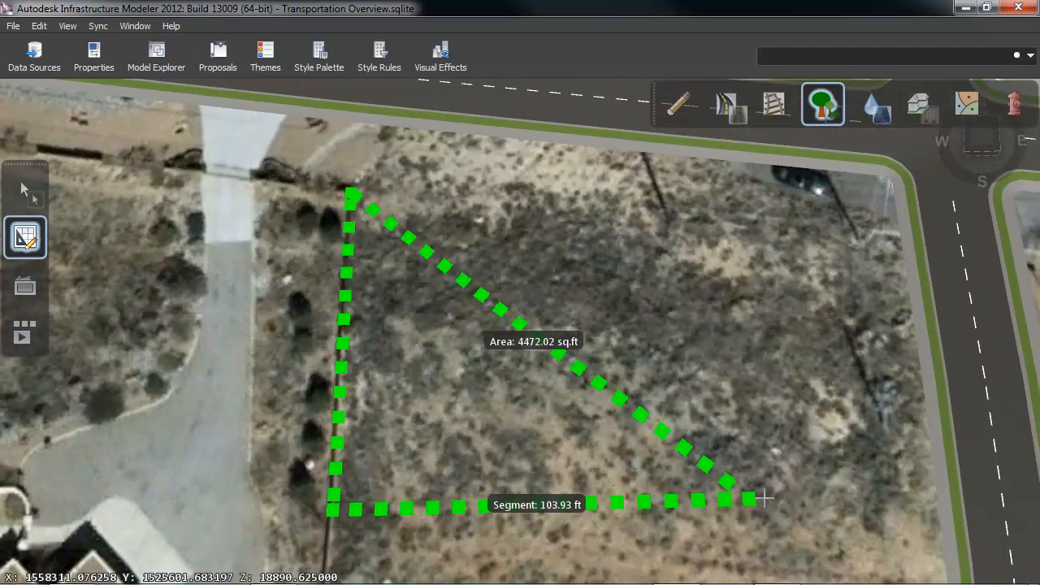
{"action": "left_click", "coordinate": [908, 533]}
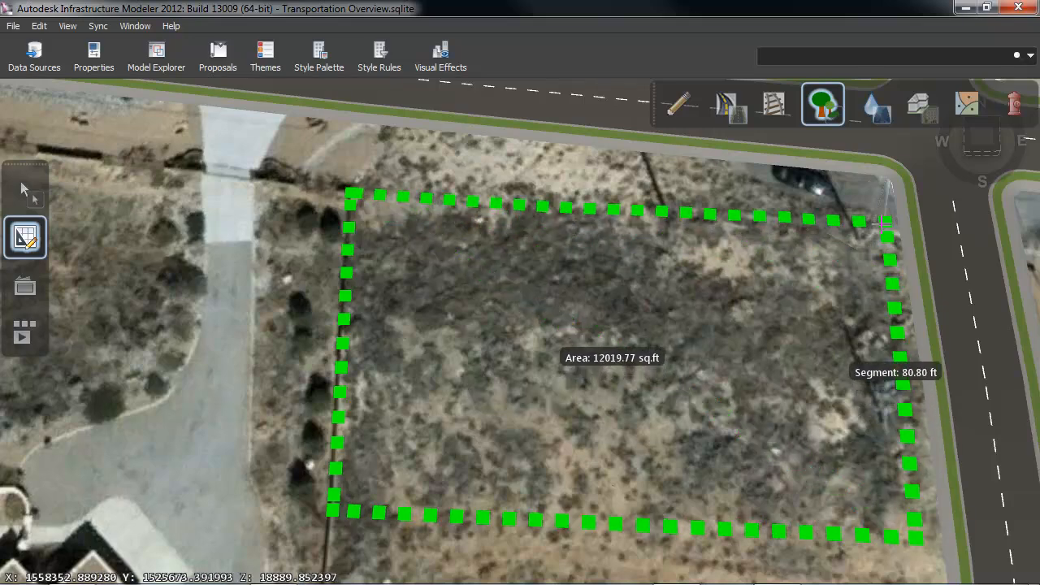
{"action": "double_click", "coordinate": [886, 223]}
{"action": "middle_click_drag", "start_coordinate": [396, 421], "coordinate": [420, 360]}
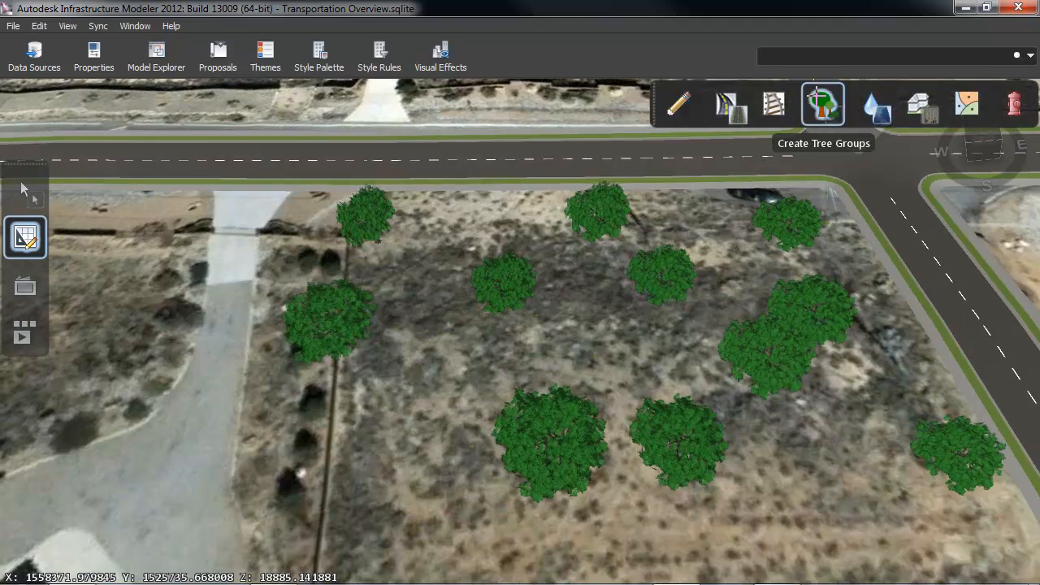
- Place a single yellow-green tree between the driveway and the lot's west fence line, and check it in 3D and from above
{"action": "left_click", "coordinate": [817, 97]}
{"action": "left_click", "coordinate": [825, 169]}
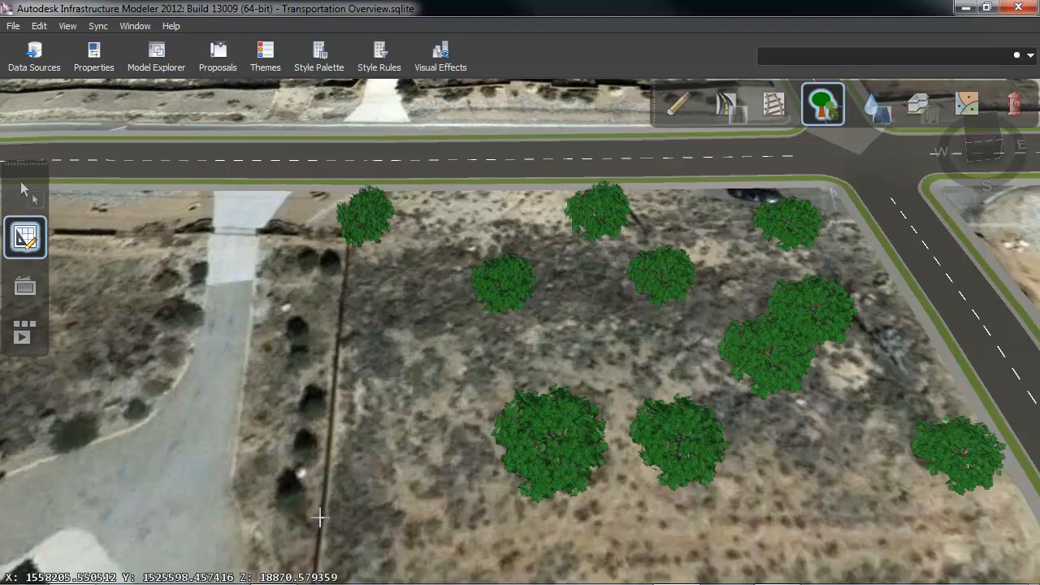
{"action": "left_click", "coordinate": [299, 478]}
{"action": "scroll", "coordinate": [299, 477], "scroll_direction": "up", "scroll_amount": 2}
{"action": "middle_click_drag", "start_coordinate": [344, 488], "coordinate": [445, 380]}
{"action": "left_click", "coordinate": [26, 190]}
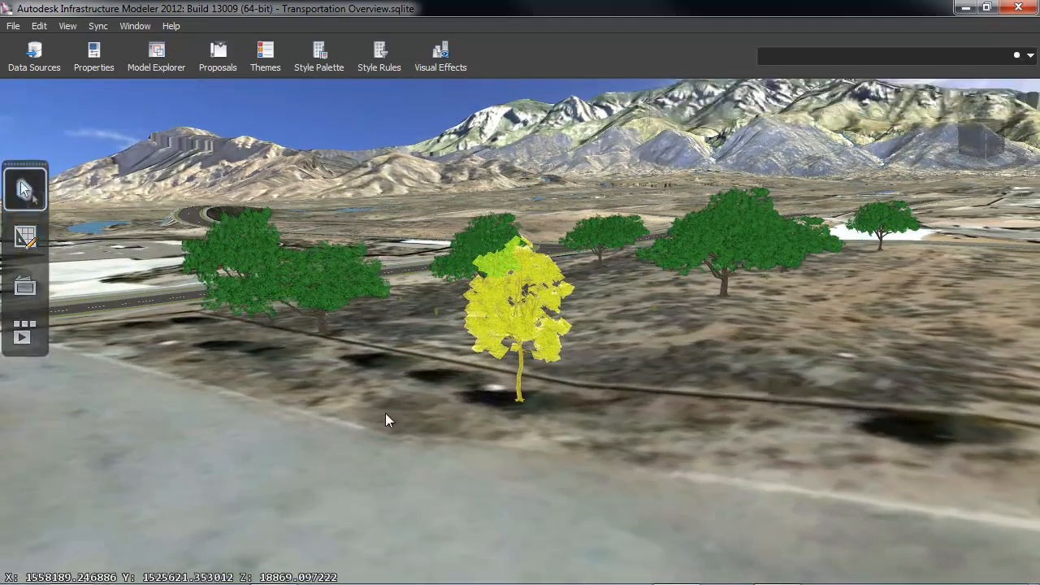
{"action": "middle_click_drag", "start_coordinate": [397, 416], "coordinate": [214, 544]}
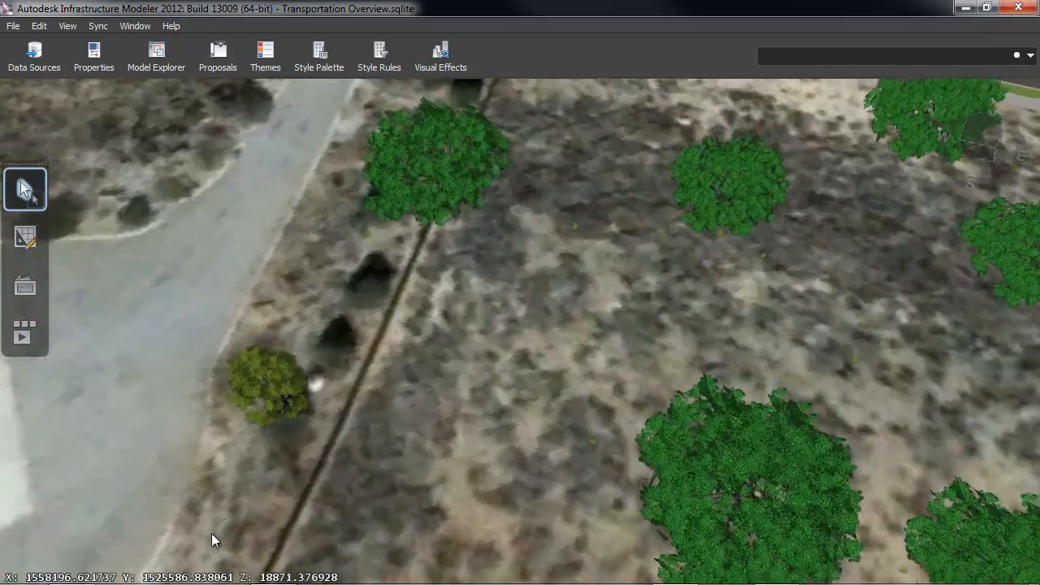
{"action": "scroll", "coordinate": [461, 425], "scroll_direction": "down", "scroll_amount": 3}
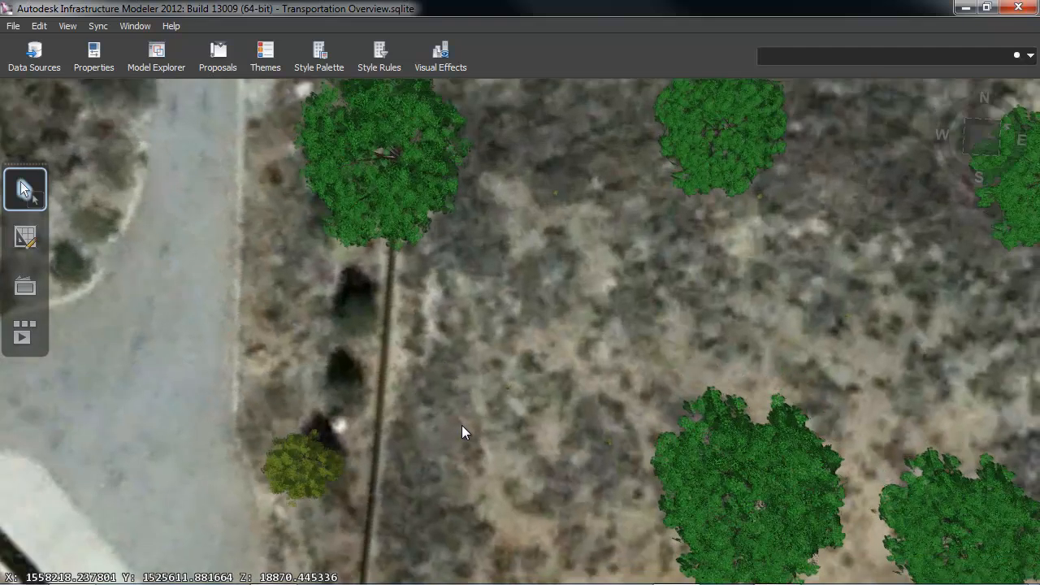
{"action": "scroll", "coordinate": [464, 433], "scroll_direction": "down", "scroll_amount": 3}
{"action": "scroll", "coordinate": [460, 435], "scroll_direction": "down", "scroll_amount": 2}
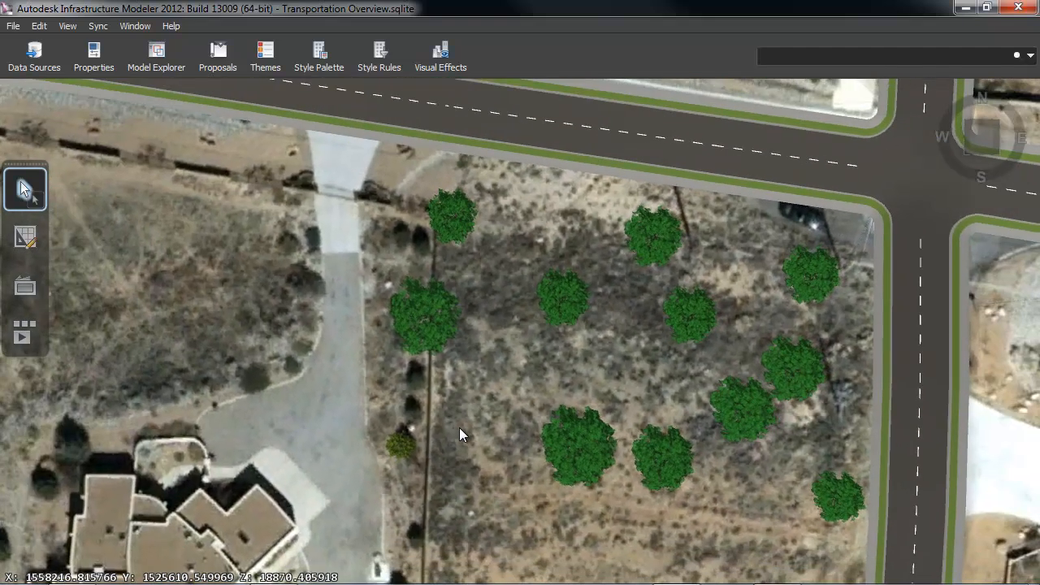
- Return to sketching mode and bring the small dark pond north of the stream, near the large building complex, into close view
{"action": "left_click", "coordinate": [11, 246]}
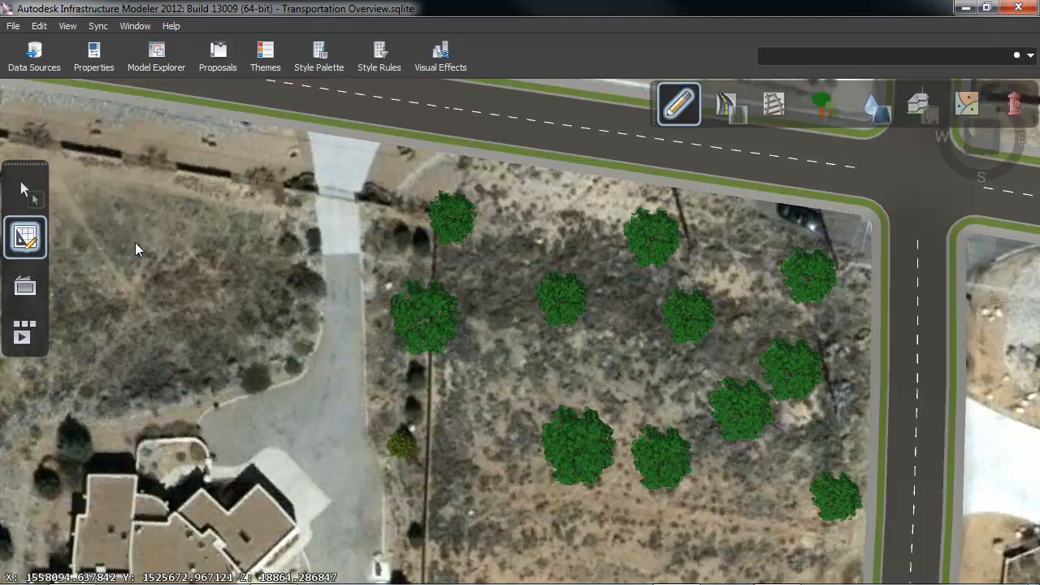
{"action": "scroll", "coordinate": [396, 423], "scroll_direction": "down", "scroll_amount": 5}
{"action": "left_click_drag", "start_coordinate": [362, 297], "coordinate": [510, 516]}
{"action": "scroll", "coordinate": [558, 518], "scroll_direction": "down", "scroll_amount": 6}
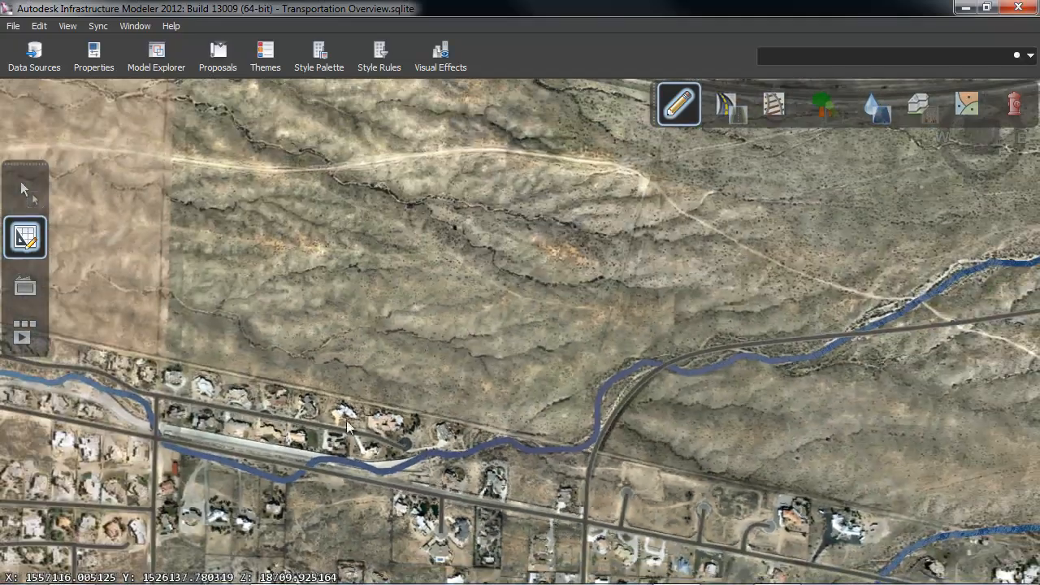
{"action": "left_click_drag", "start_coordinate": [558, 518], "coordinate": [890, 443]}
{"action": "mouse_move", "coordinate": [450, 298]}
{"action": "left_mouse_down"}
{"action": "mouse_move", "coordinate": [743, 330]}
{"action": "mouse_move", "coordinate": [814, 376]}
{"action": "left_mouse_up"}
{"action": "left_click_drag", "start_coordinate": [584, 337], "coordinate": [697, 372]}
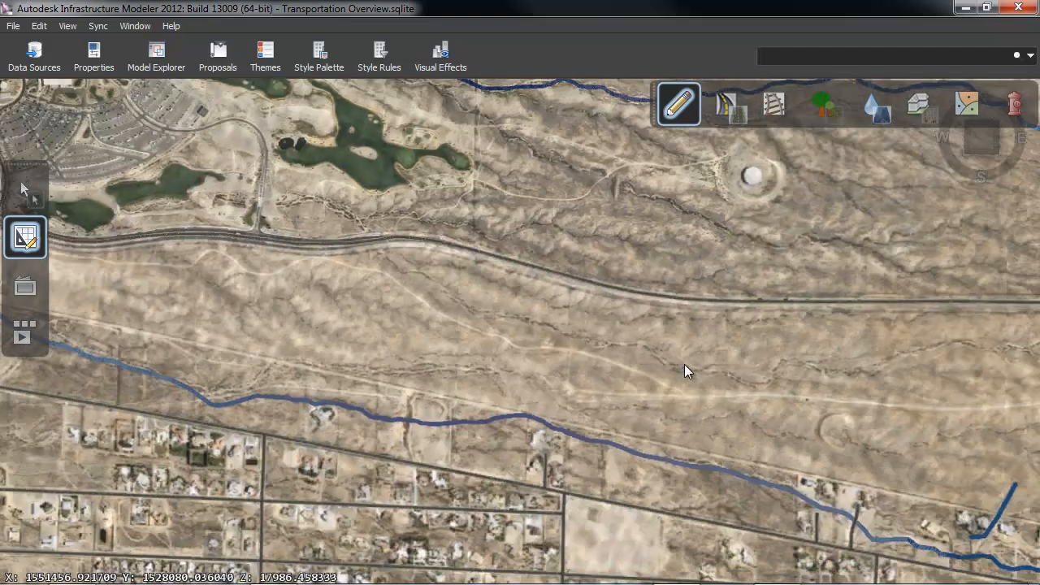
{"action": "left_click_drag", "start_coordinate": [301, 232], "coordinate": [643, 475]}
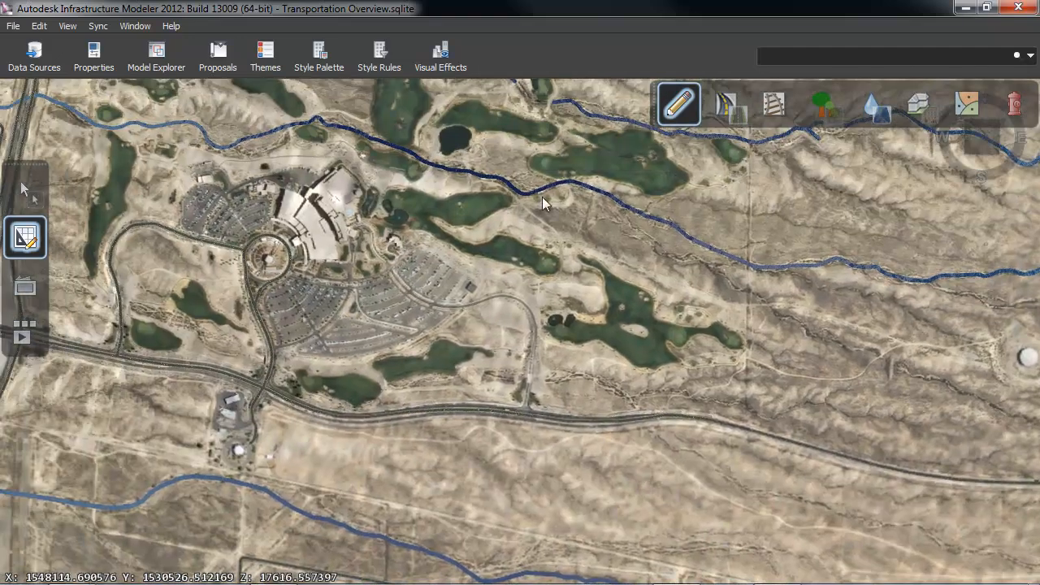
{"action": "scroll", "coordinate": [444, 115], "scroll_direction": "up", "scroll_amount": 5}
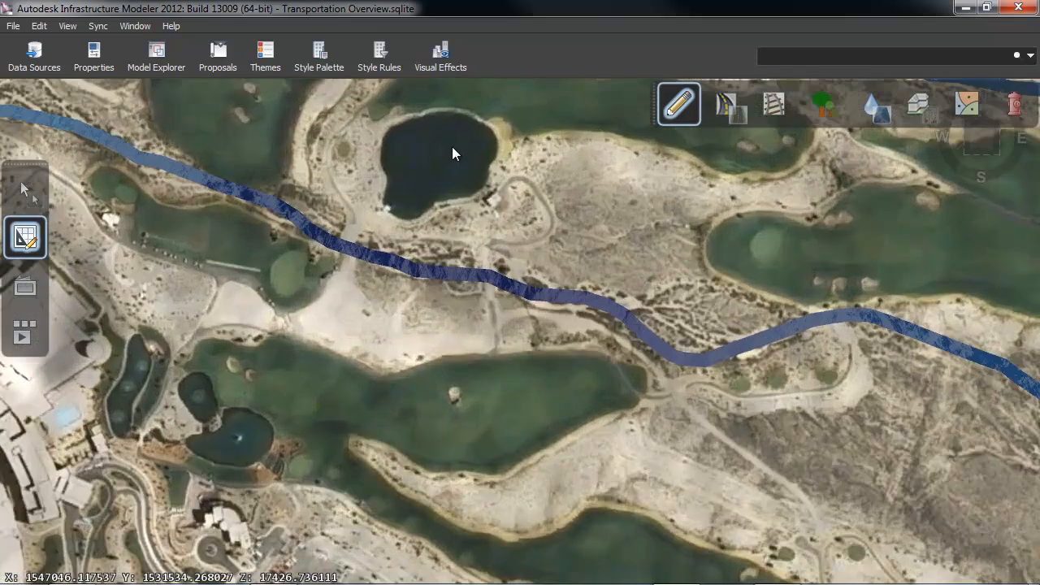
{"action": "scroll", "coordinate": [452, 153], "scroll_direction": "up", "scroll_amount": 3}
{"action": "left_click_drag", "start_coordinate": [531, 237], "coordinate": [546, 410]}
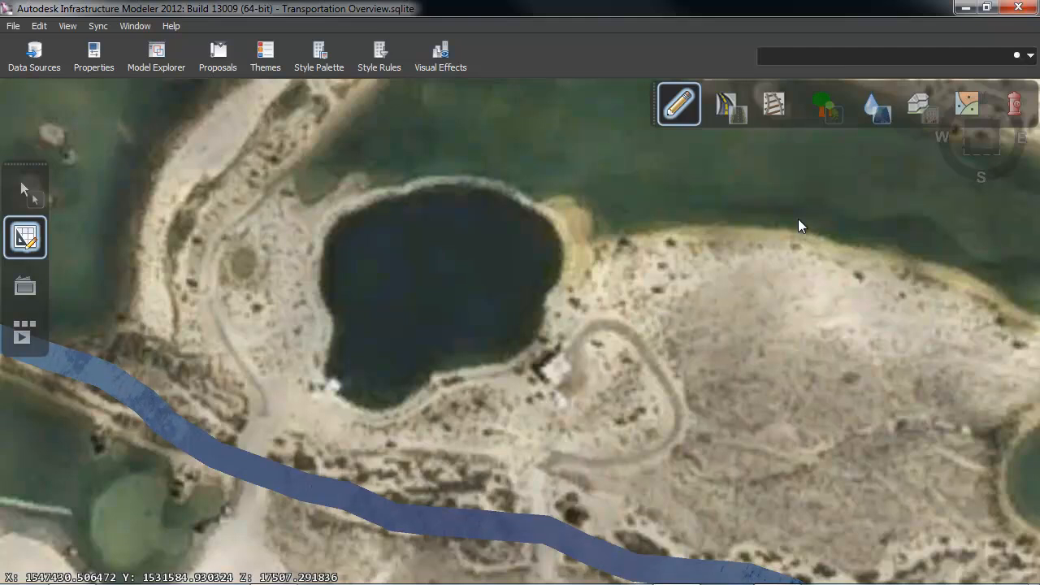
- Sketch a splined water area of about 57,100 sq ft tracing the shoreline of the small dark pond
{"action": "left_click", "coordinate": [882, 110]}
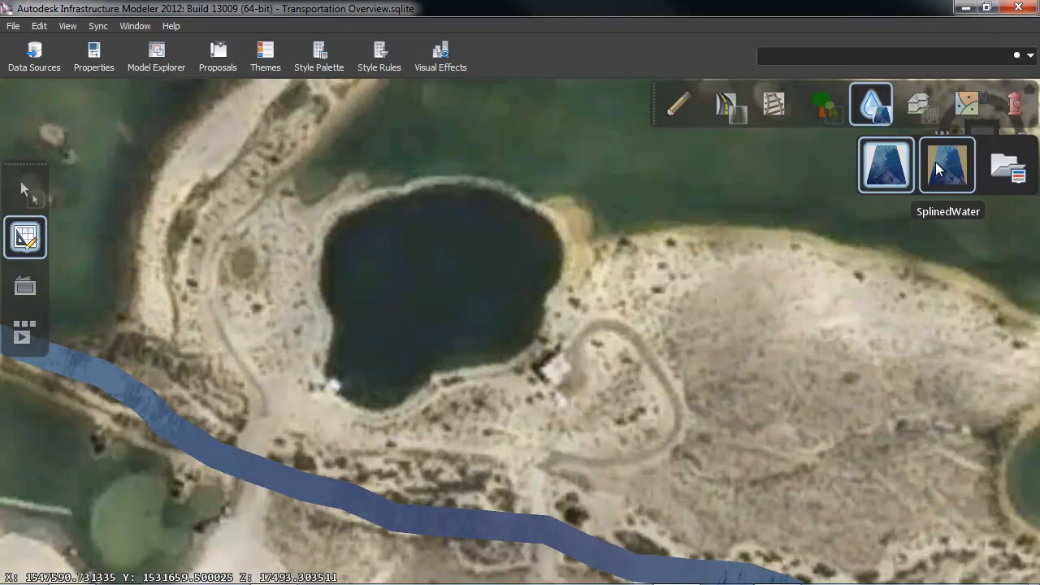
{"action": "left_click", "coordinate": [894, 167]}
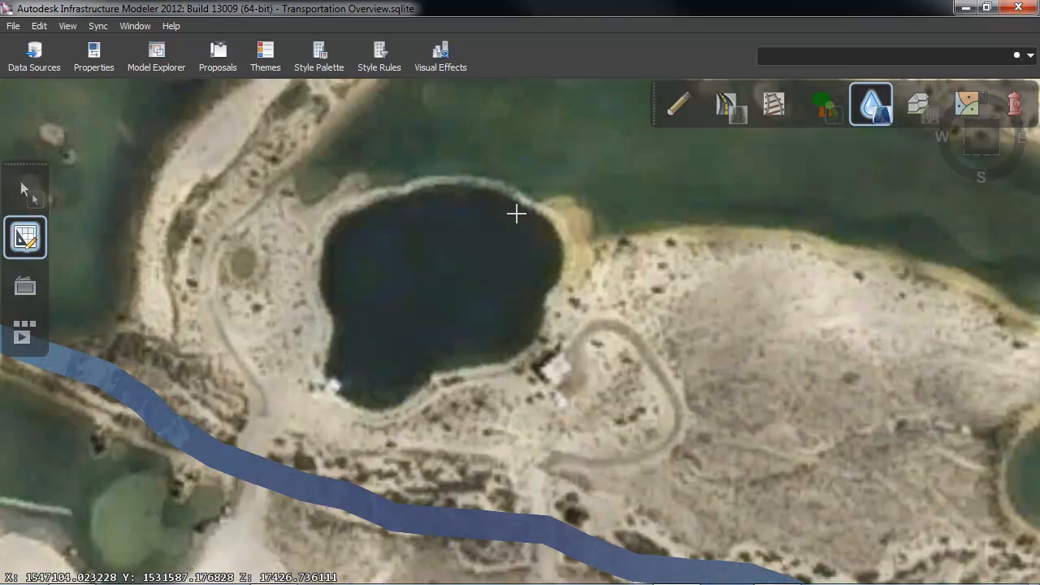
{"action": "left_click", "coordinate": [373, 203]}
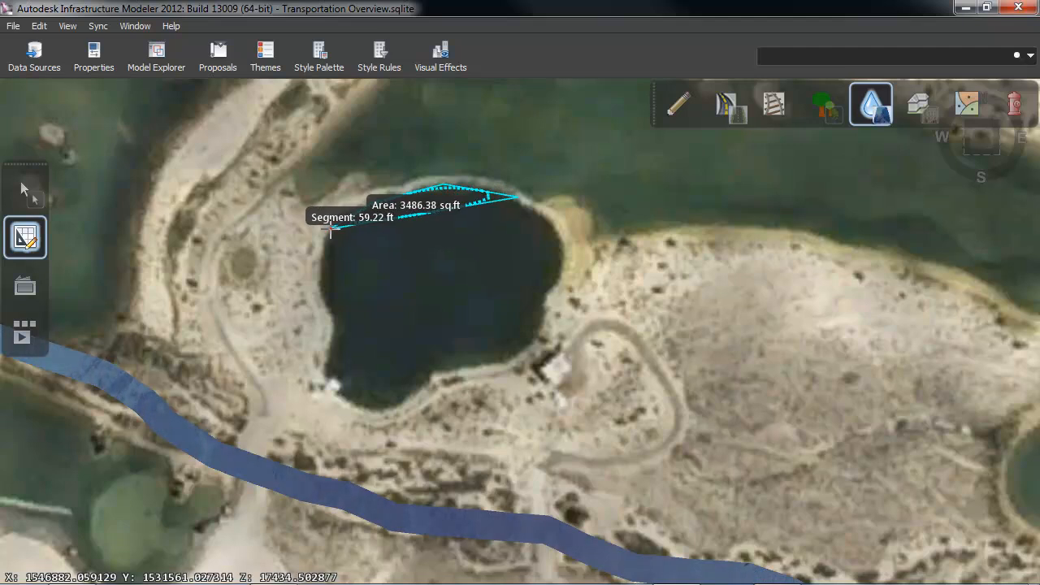
{"action": "left_click", "coordinate": [329, 230]}
{"action": "left_click", "coordinate": [321, 265]}
{"action": "left_click", "coordinate": [318, 298]}
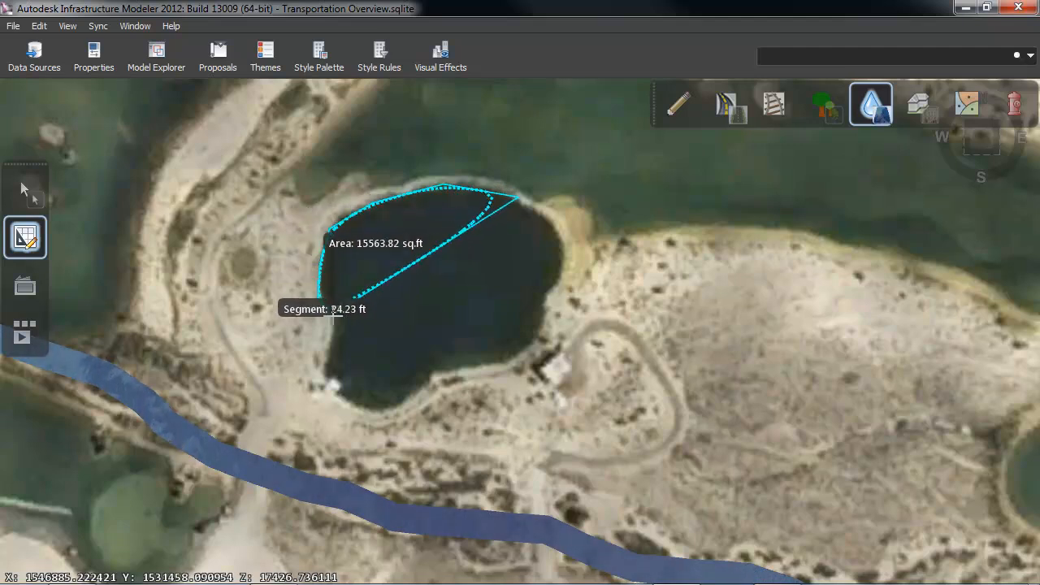
{"action": "left_click", "coordinate": [335, 320]}
{"action": "left_click", "coordinate": [329, 355]}
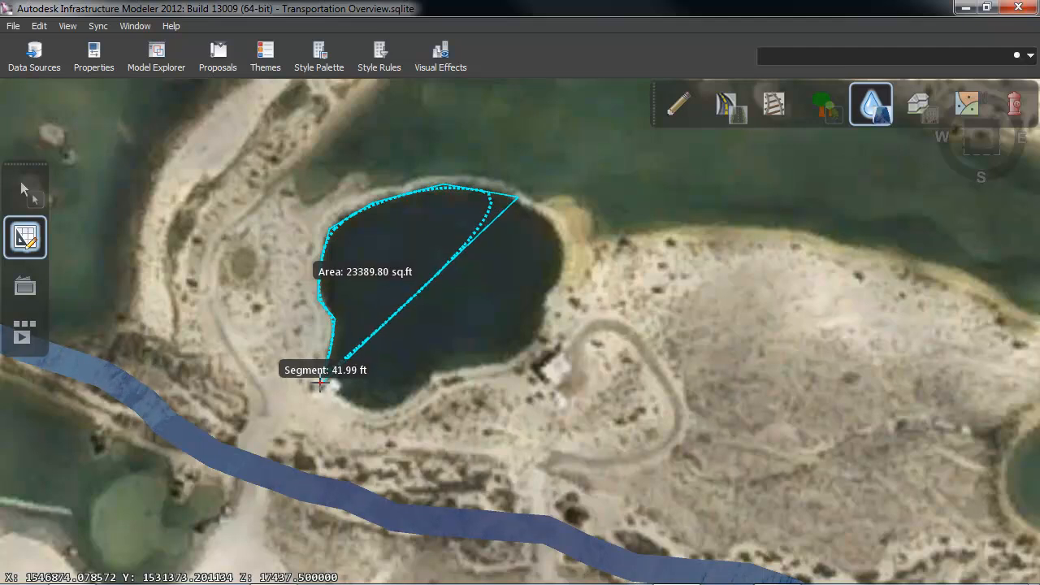
{"action": "left_click", "coordinate": [321, 379]}
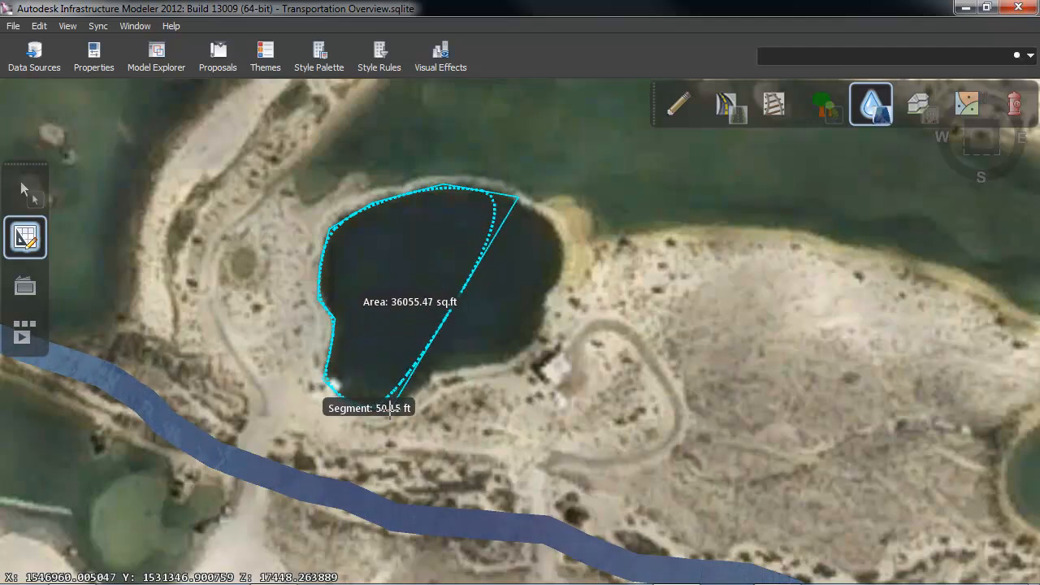
{"action": "left_click", "coordinate": [388, 410]}
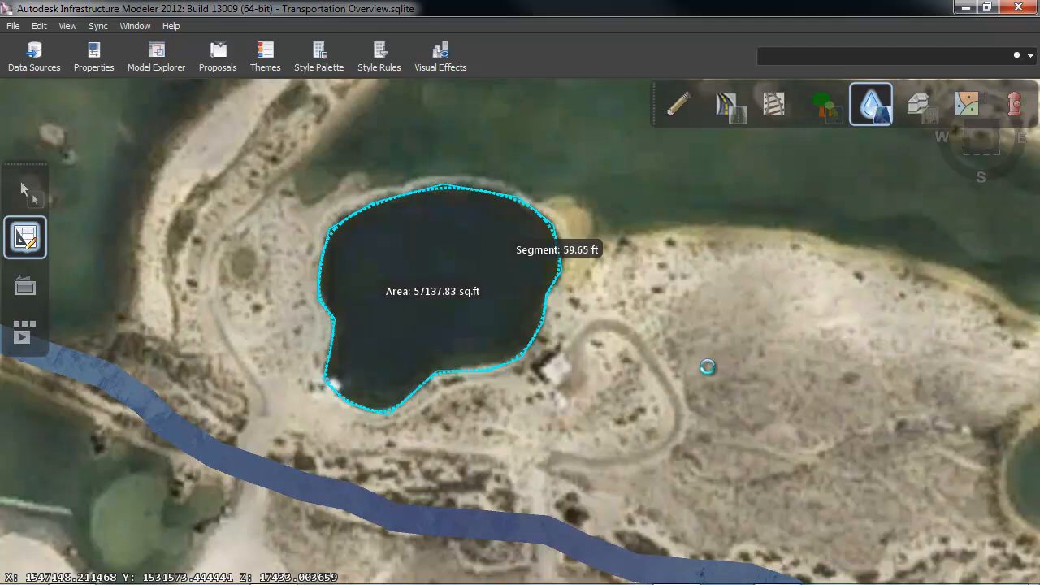
{"action": "double_click", "coordinate": [681, 366]}
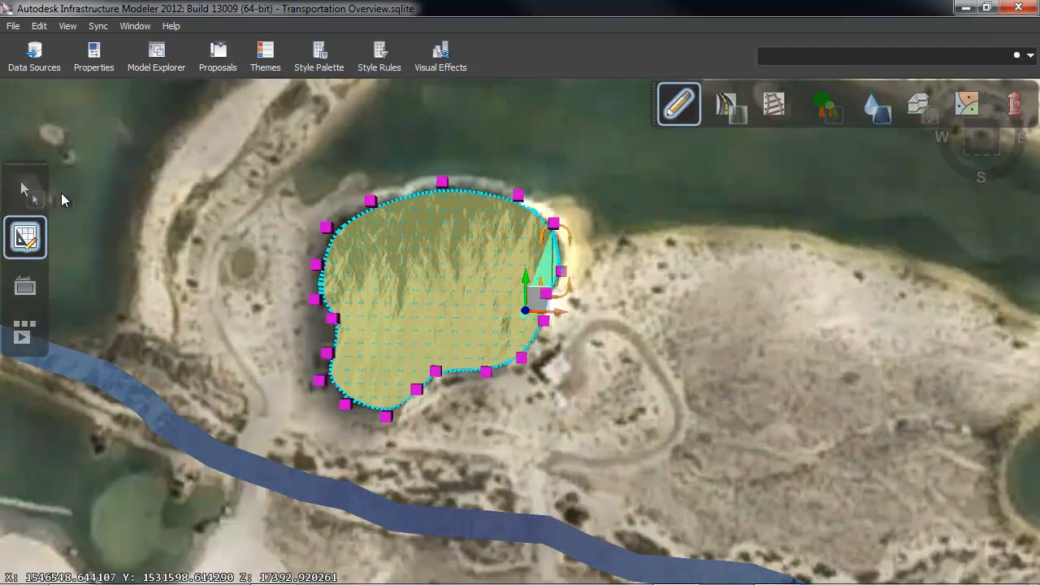
- Check the new water area in selection mode and show its shoreline vertices up close in sketching mode
{"action": "left_click", "coordinate": [24, 189]}
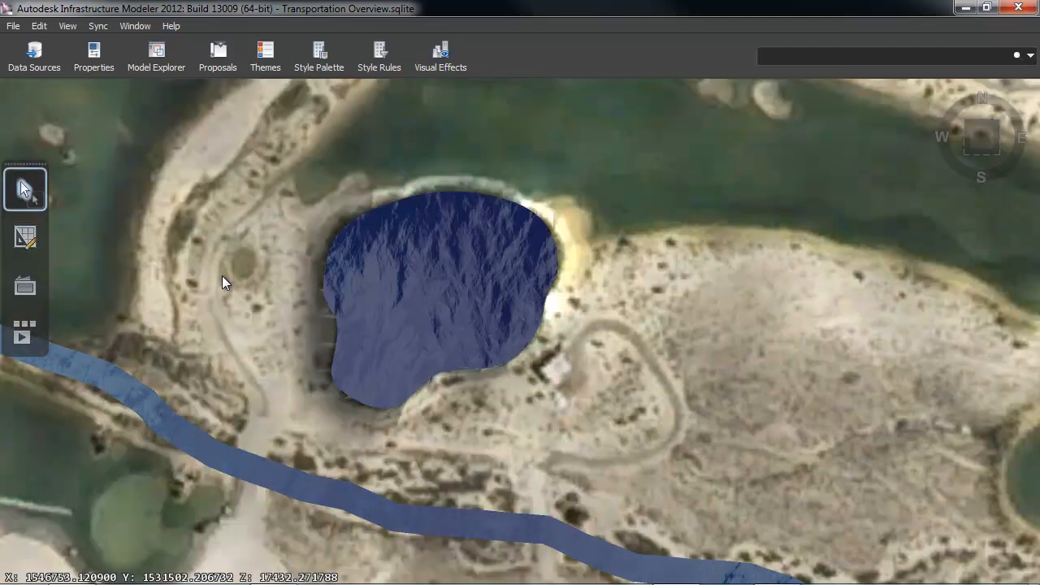
{"action": "middle_click_drag", "start_coordinate": [516, 398], "coordinate": [534, 345]}
{"action": "left_click", "coordinate": [458, 310]}
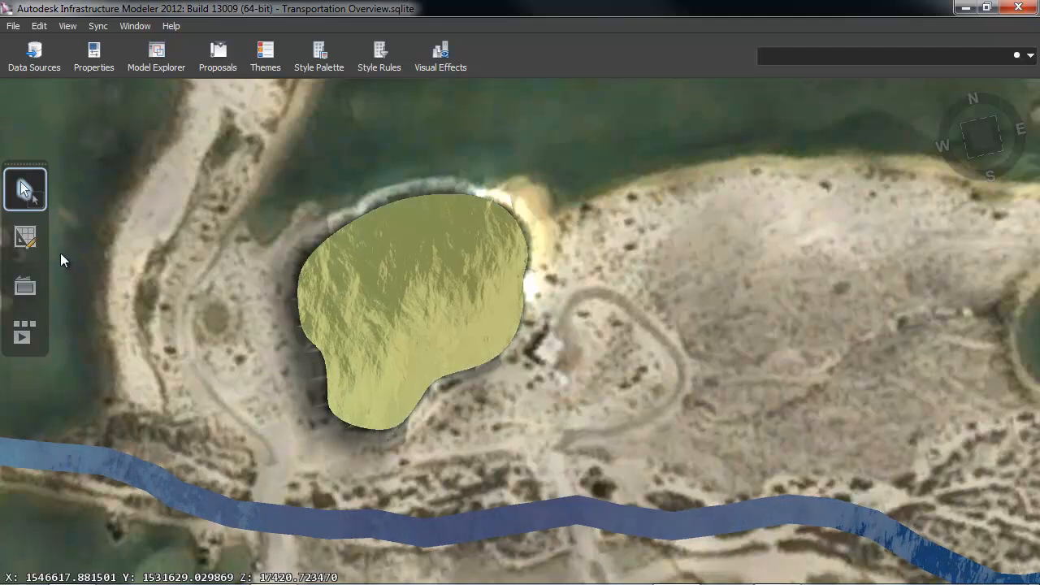
{"action": "left_click", "coordinate": [25, 236]}
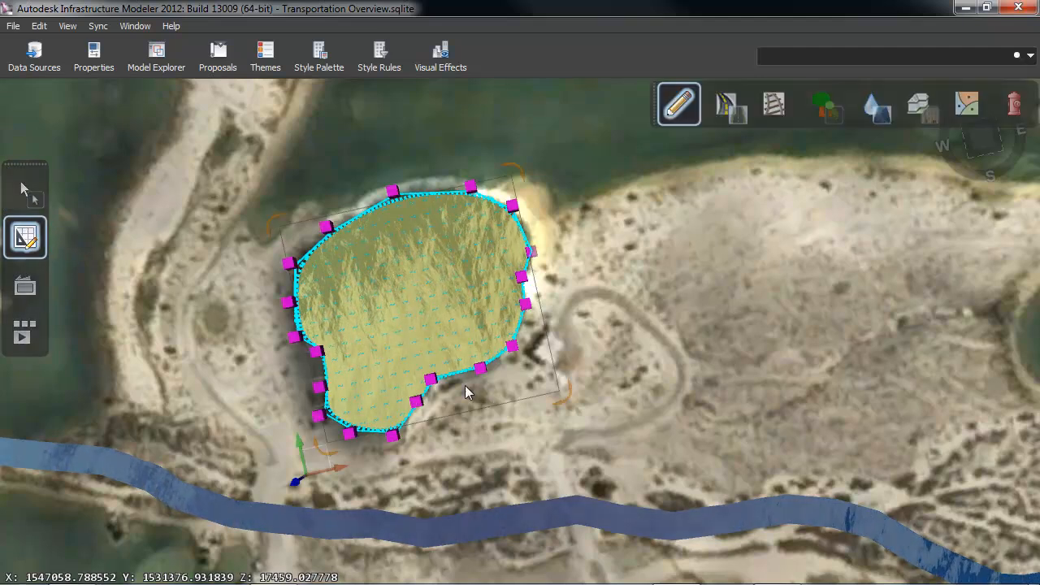
{"action": "scroll", "coordinate": [456, 395], "scroll_direction": "up", "scroll_amount": 4}
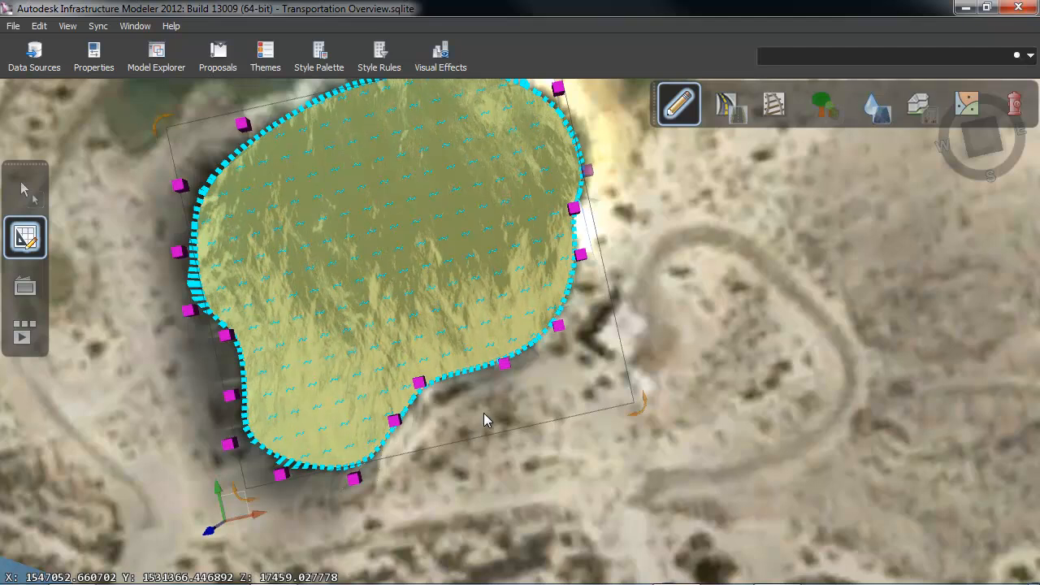
{"action": "left_click", "coordinate": [32, 199]}
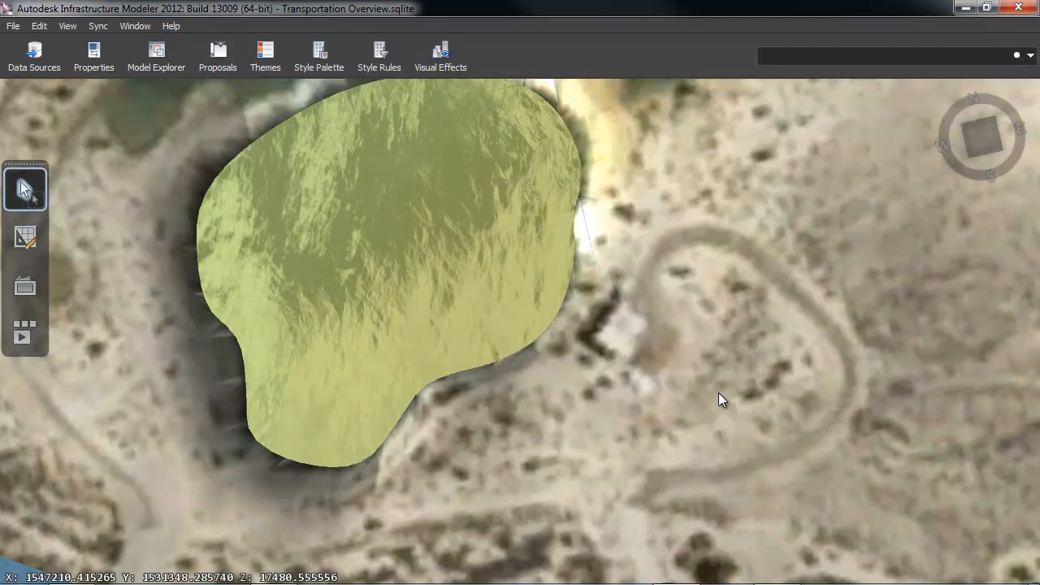
- Return to sketching mode and bring the tan-roofed house across the street from the tree-planted vacant lot into close view
{"action": "scroll", "coordinate": [536, 408], "scroll_direction": "down", "scroll_amount": 5}
{"action": "middle_click_drag", "start_coordinate": [611, 346], "coordinate": [426, 229]}
{"action": "scroll", "coordinate": [488, 314], "scroll_direction": "down", "scroll_amount": 4}
{"action": "middle_click_drag", "start_coordinate": [845, 380], "coordinate": [478, 242]}
{"action": "scroll", "coordinate": [528, 281], "scroll_direction": "down", "scroll_amount": 3}
{"action": "scroll", "coordinate": [529, 282], "scroll_direction": "down", "scroll_amount": 3}
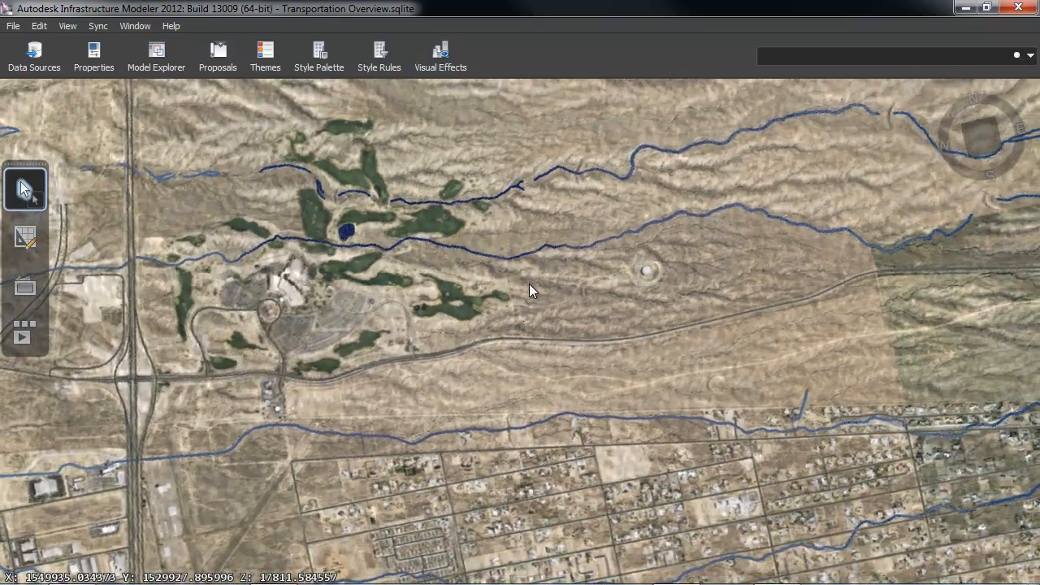
{"action": "middle_click_drag", "start_coordinate": [891, 233], "coordinate": [752, 217]}
{"action": "left_click", "coordinate": [39, 230]}
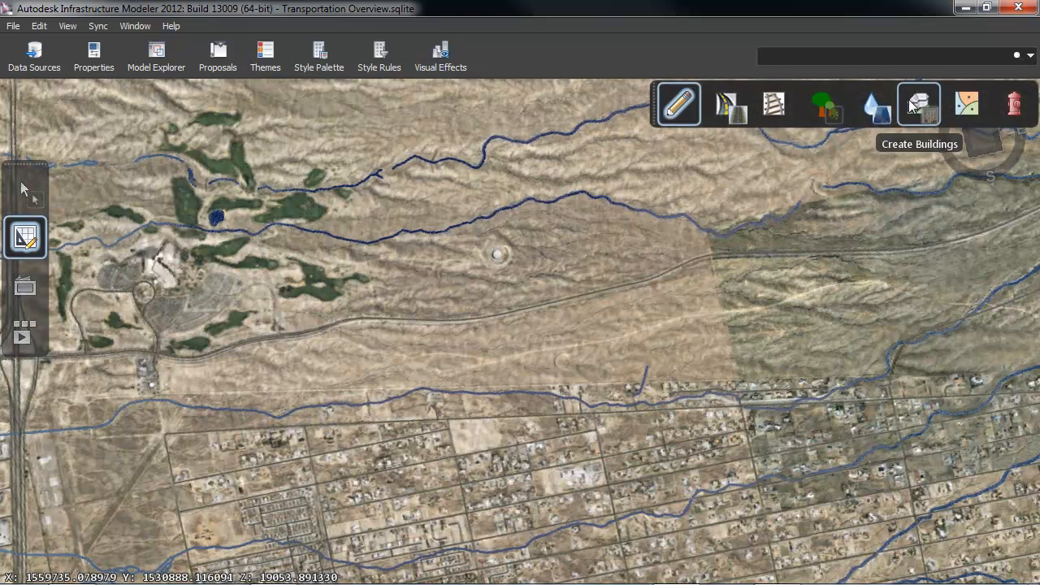
{"action": "middle_click_drag", "start_coordinate": [609, 382], "coordinate": [307, 361]}
{"action": "middle_click_drag", "start_coordinate": [901, 439], "coordinate": [824, 455]}
{"action": "scroll", "coordinate": [602, 415], "scroll_direction": "up", "scroll_amount": 5}
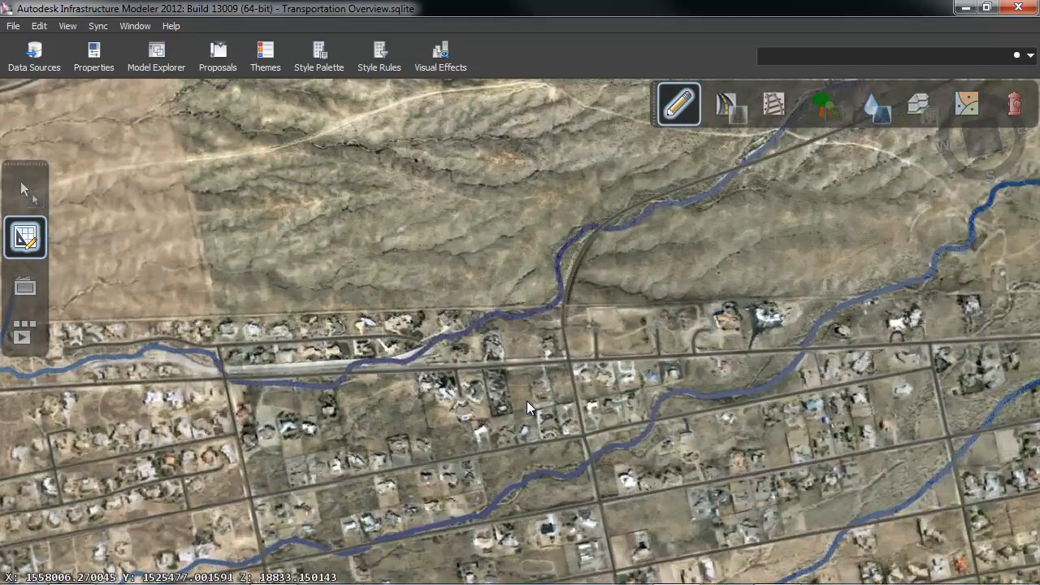
{"action": "scroll", "coordinate": [642, 386], "scroll_direction": "up", "scroll_amount": 8}
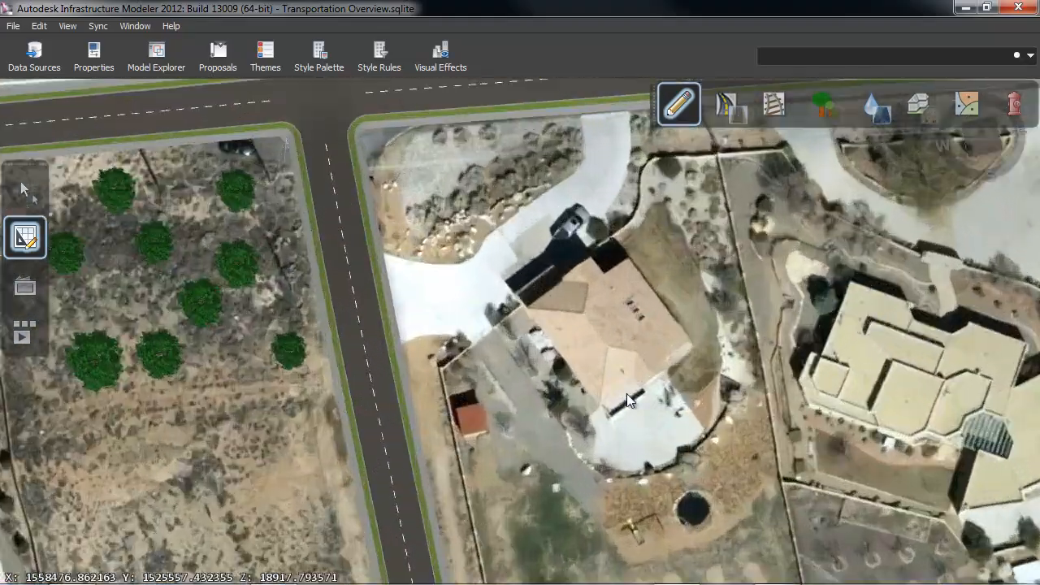
{"action": "middle_click_drag", "start_coordinate": [634, 465], "coordinate": [562, 433], "text": "shift"}
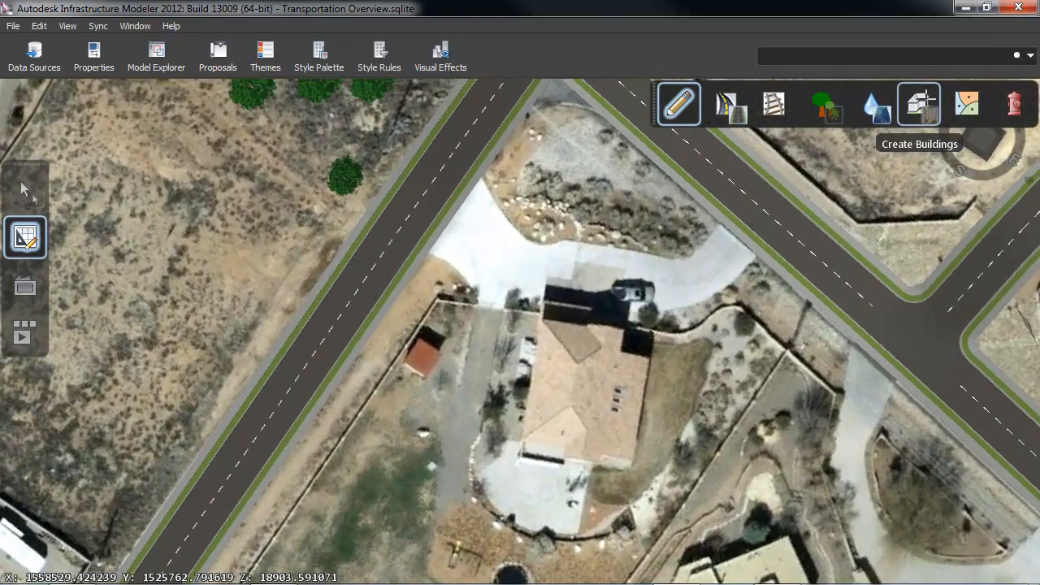
- Start creating a building with the Paulus facade from the Brick Facade Styles
{"action": "left_click", "coordinate": [919, 105]}
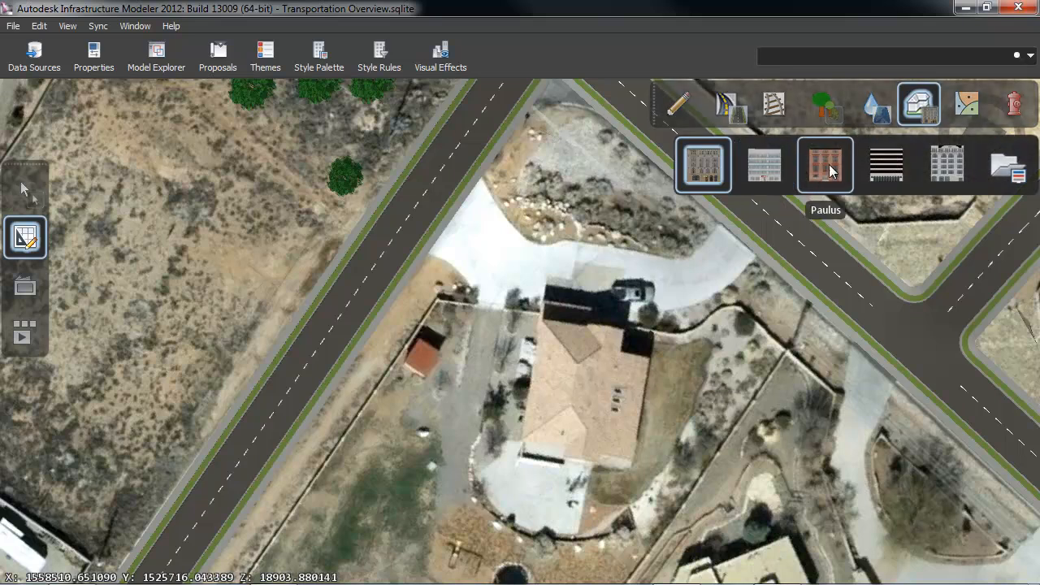
{"action": "left_click", "coordinate": [1016, 173]}
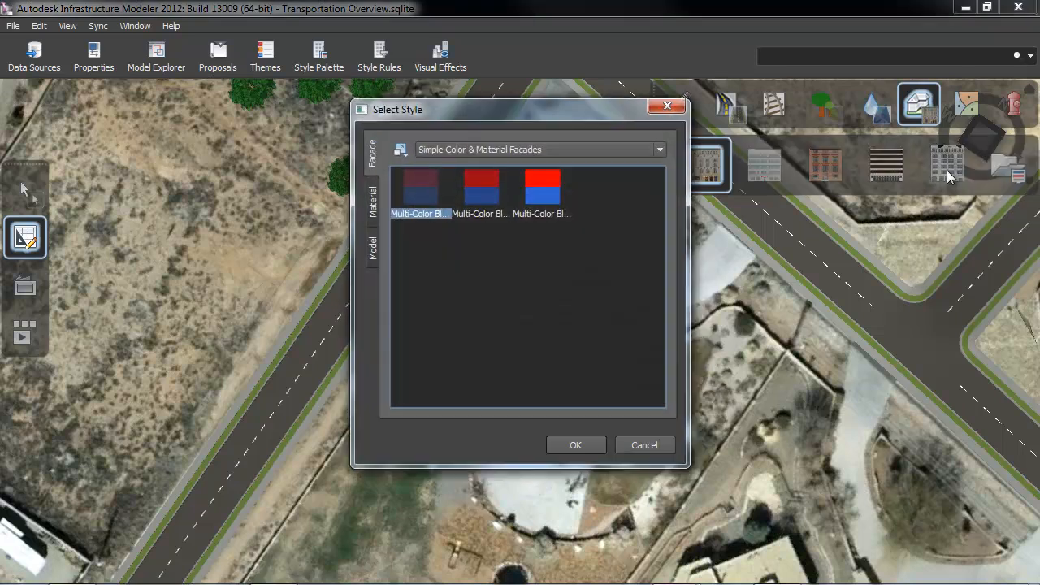
{"action": "left_click", "coordinate": [444, 152]}
{"action": "left_click", "coordinate": [447, 175]}
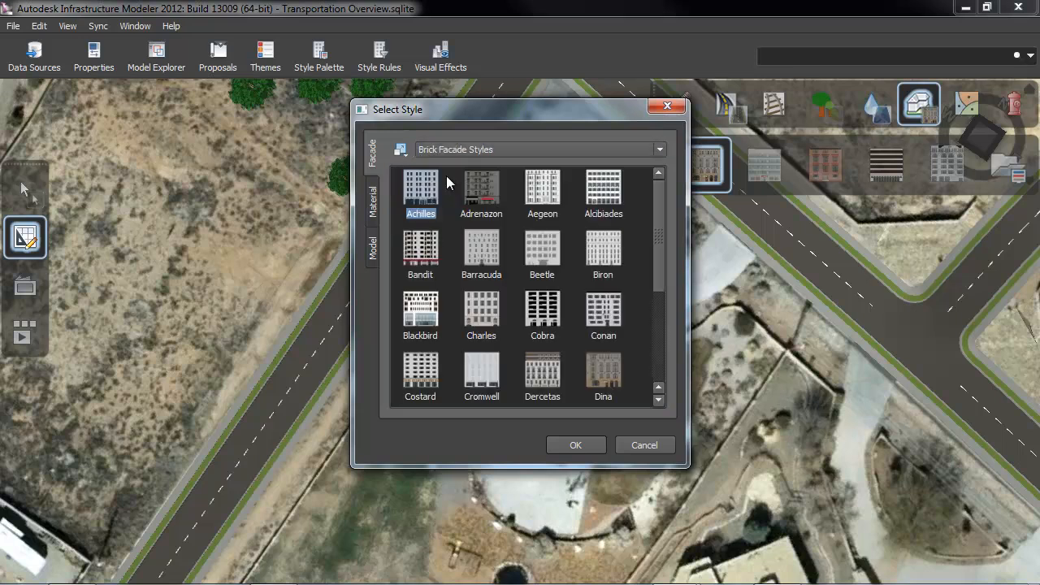
{"action": "left_click_drag", "start_coordinate": [666, 234], "coordinate": [651, 321]}
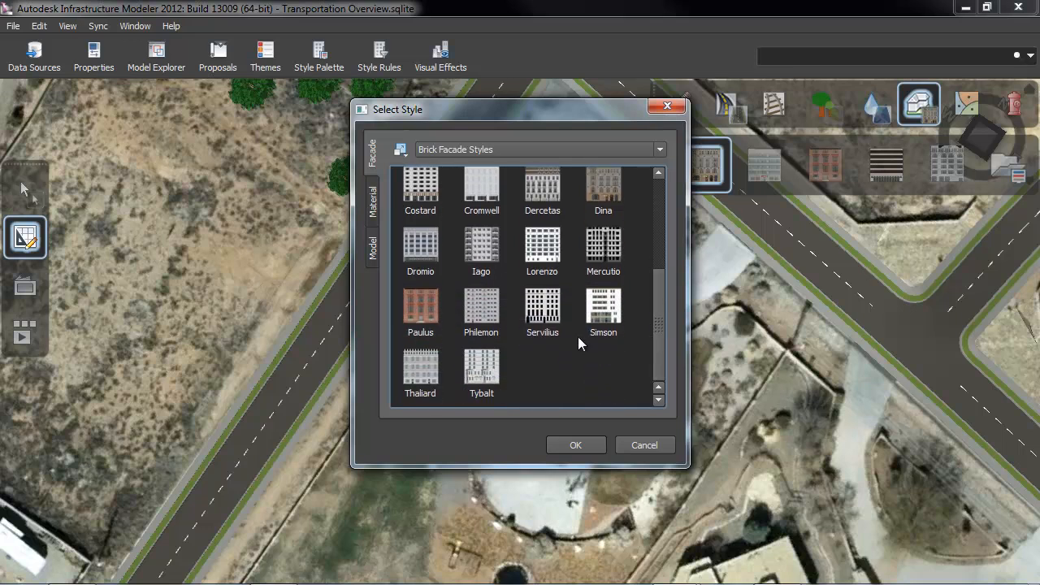
{"action": "double_click", "coordinate": [406, 308]}
- Sketch the building footprint of about 2,600 sq ft corner by corner around the tan-roofed house's outline
{"action": "left_click", "coordinate": [542, 299]}
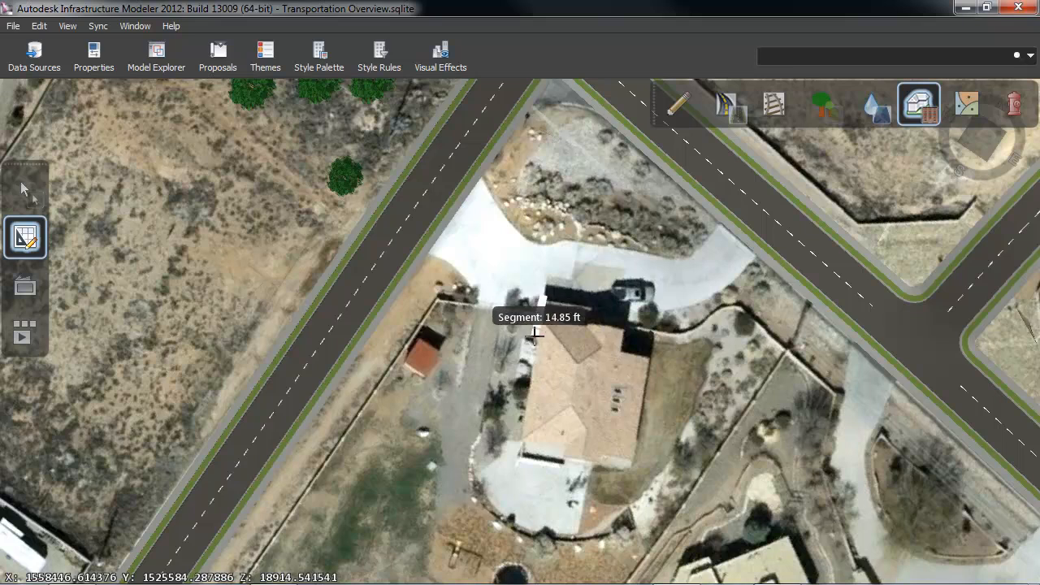
{"action": "left_click", "coordinate": [523, 437]}
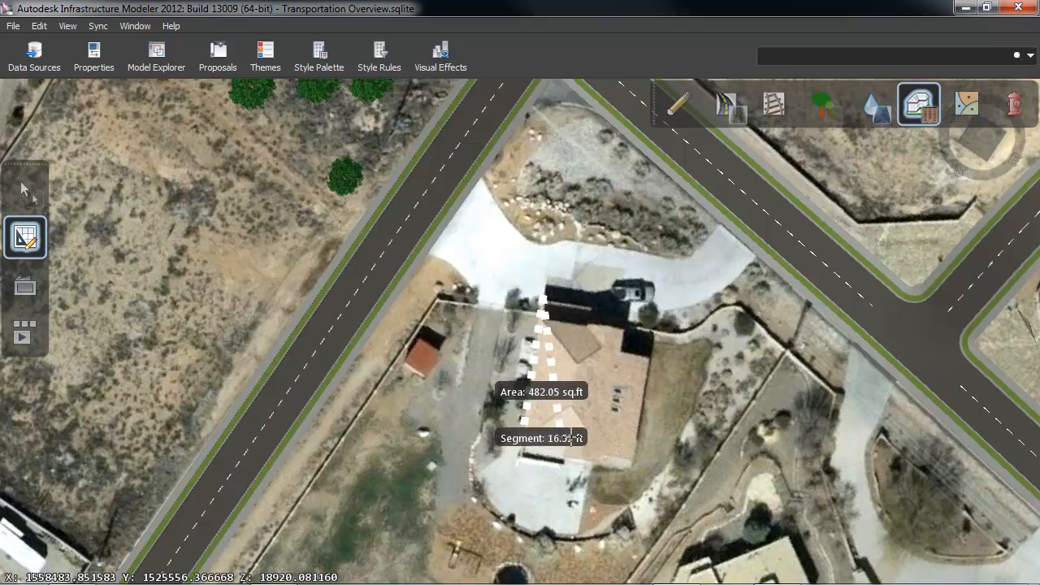
{"action": "scroll", "coordinate": [563, 445], "scroll_direction": "up", "scroll_amount": 3}
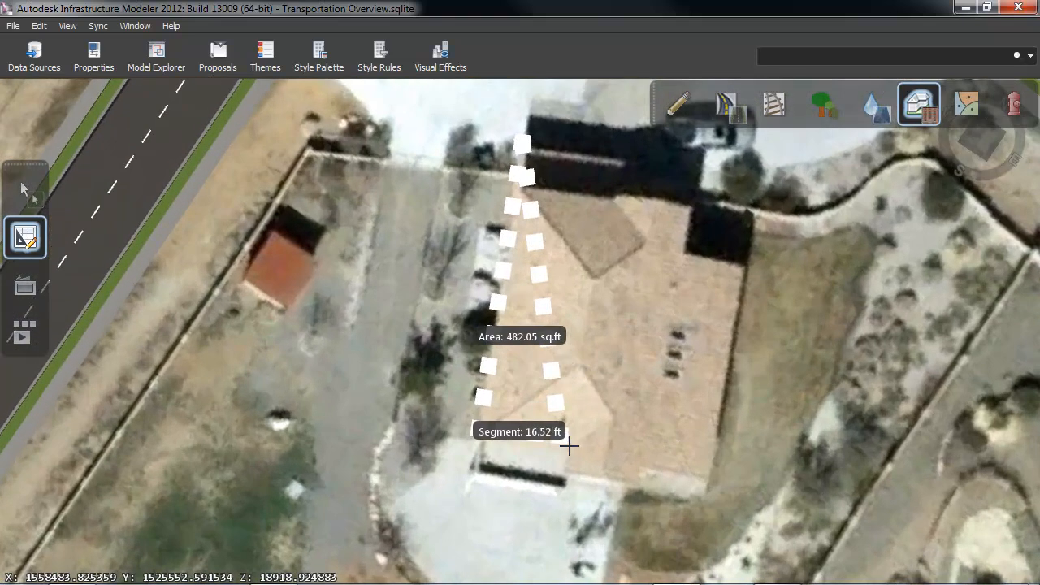
{"action": "left_click", "coordinate": [568, 455]}
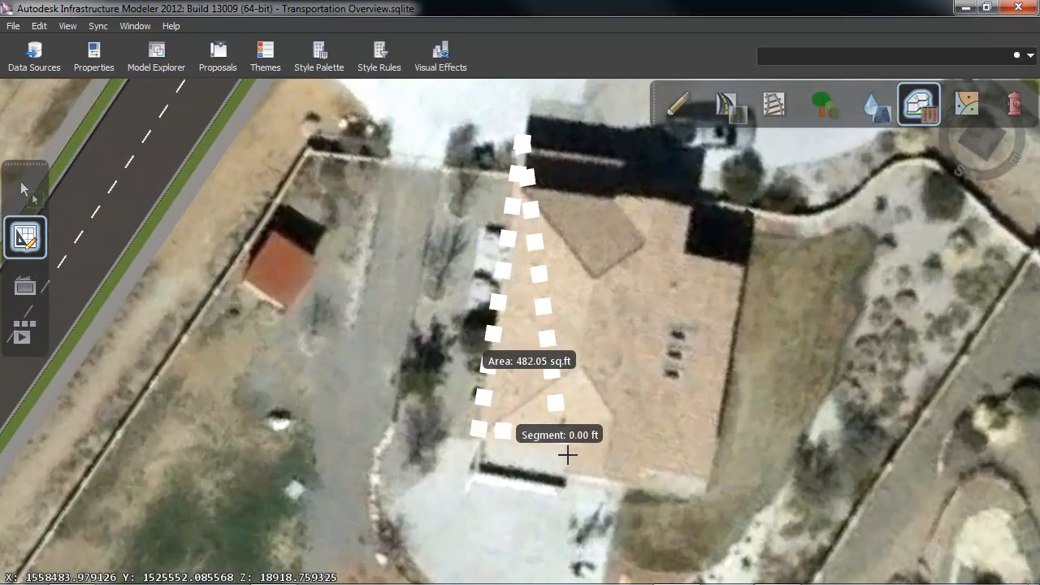
{"action": "left_click", "coordinate": [639, 486]}
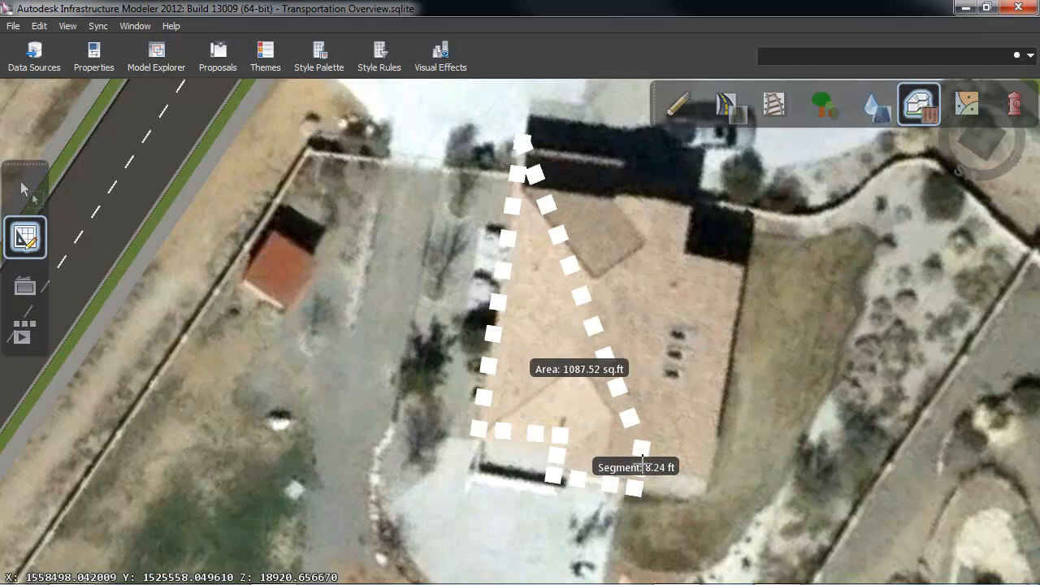
{"action": "left_click", "coordinate": [720, 462]}
{"action": "left_click", "coordinate": [752, 257]}
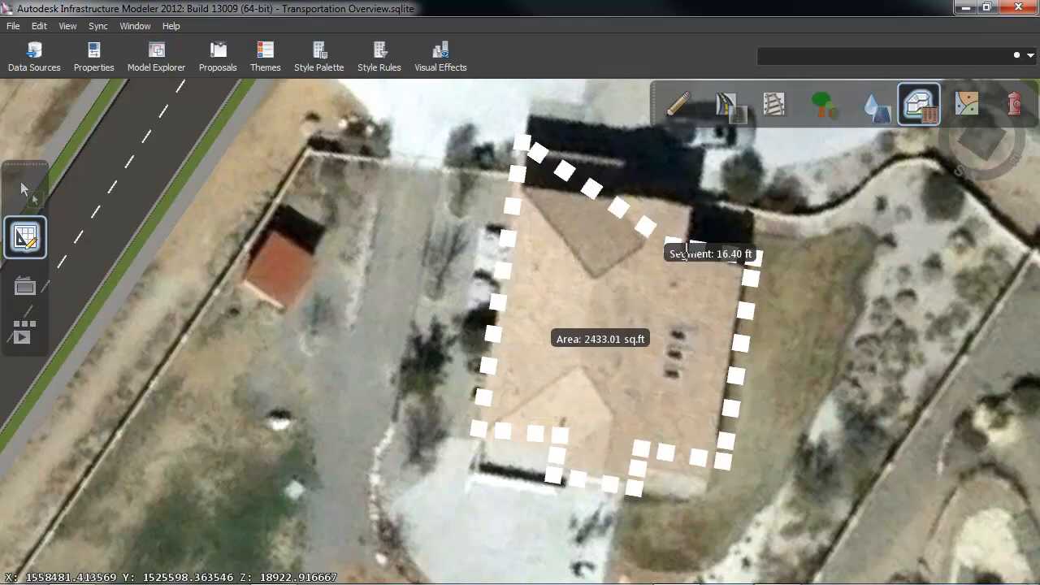
{"action": "left_click", "coordinate": [680, 244]}
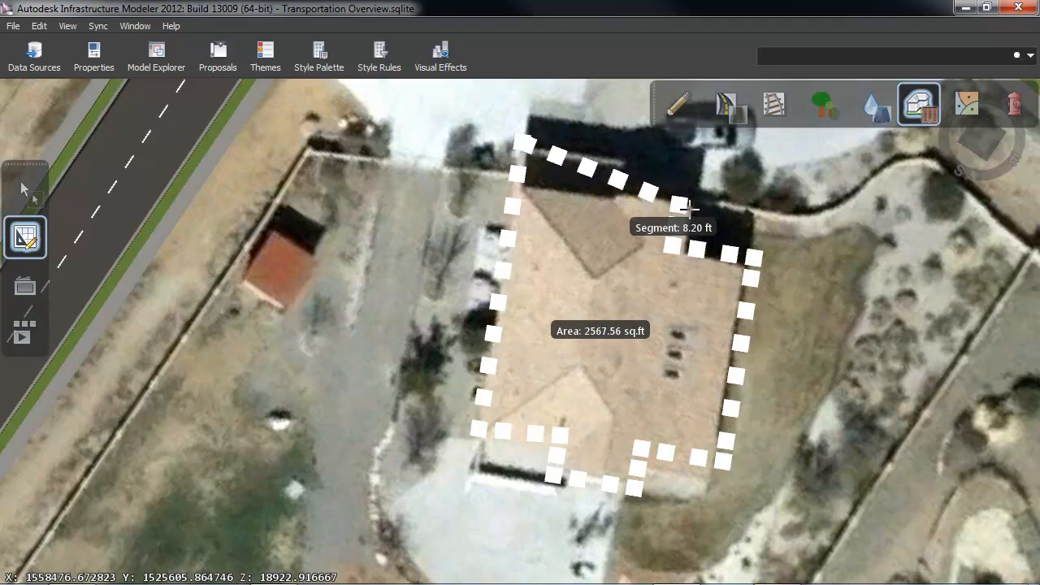
{"action": "double_click", "coordinate": [603, 150]}
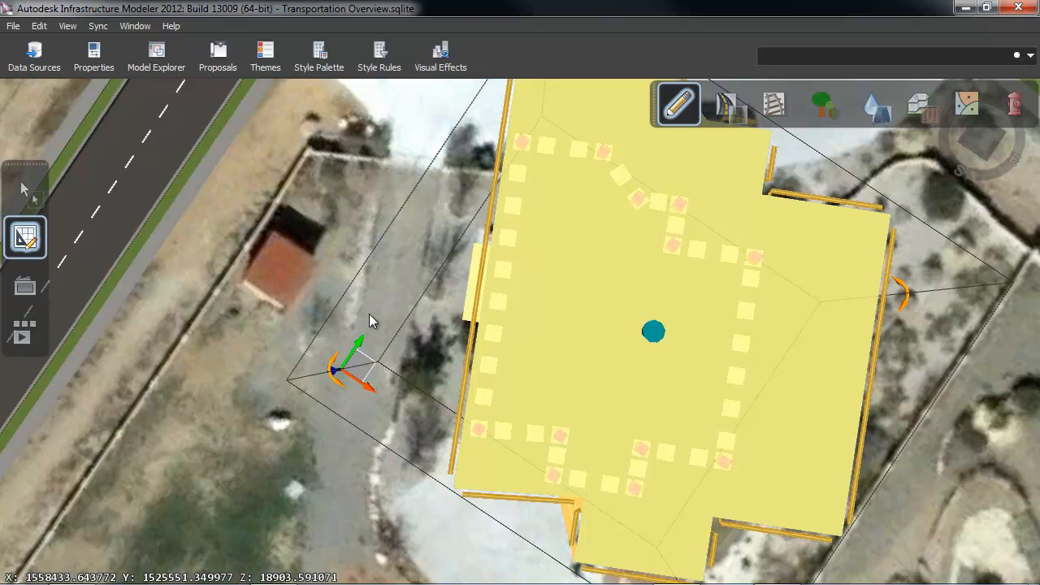
- View the new brick building in 3D and lower its roof height to about 23.6 ft
{"action": "scroll", "coordinate": [339, 274], "scroll_direction": "down", "scroll_amount": 5}
{"action": "middle_click_drag", "start_coordinate": [465, 312], "coordinate": [652, 252]}
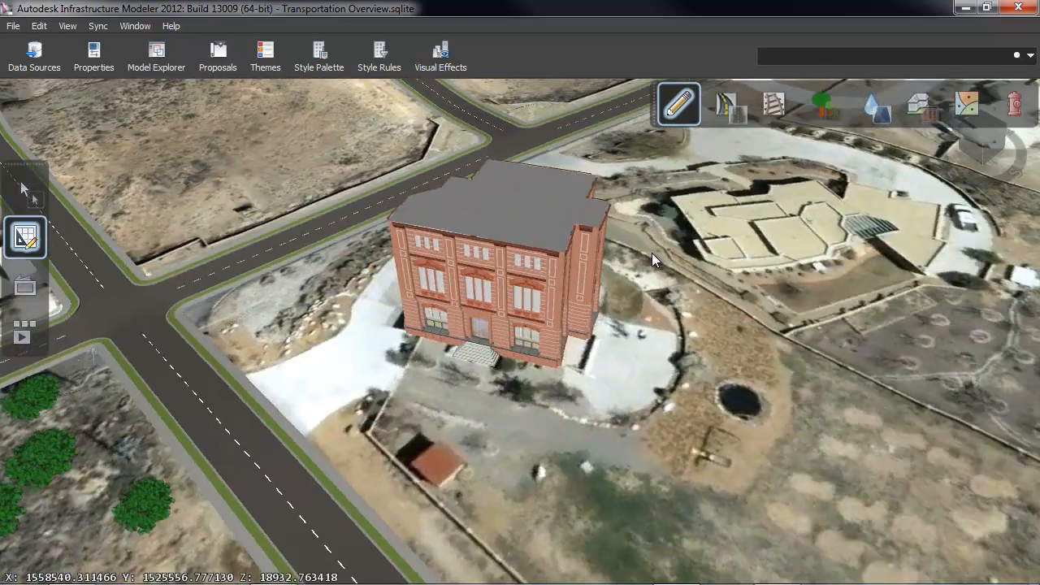
{"action": "left_click", "coordinate": [509, 224]}
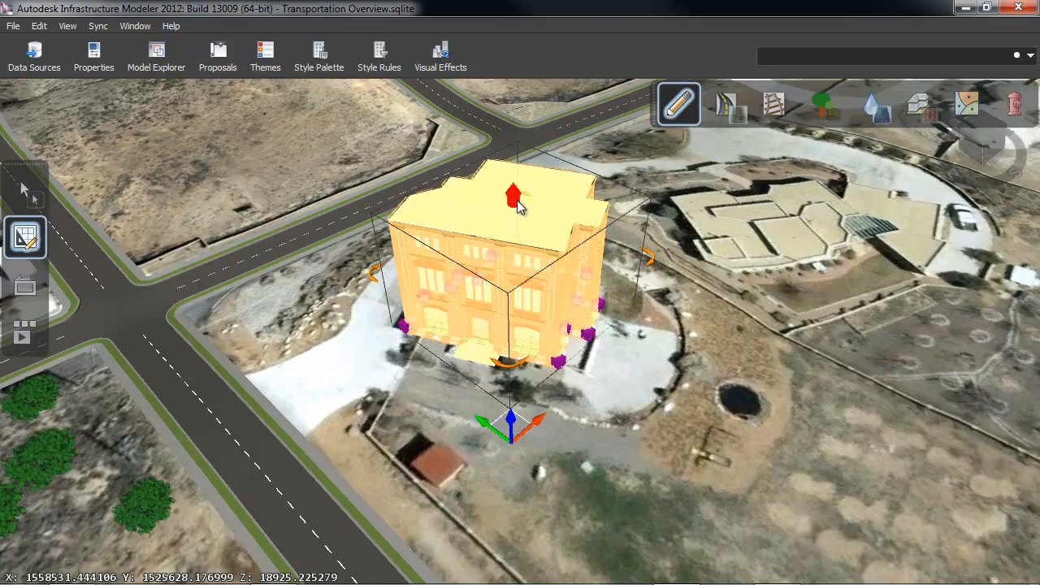
{"action": "left_click_drag", "start_coordinate": [516, 190], "coordinate": [511, 275]}
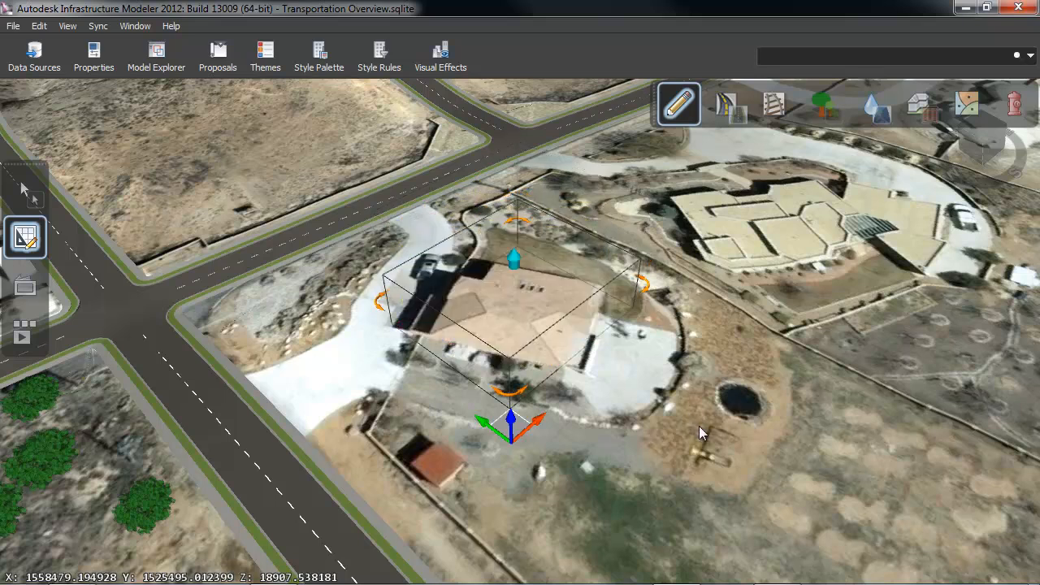
{"action": "left_click", "coordinate": [599, 379]}
{"action": "middle_click_drag", "start_coordinate": [602, 396], "coordinate": [530, 324]}
- Set the brick building's roof slope to 20, update the model, and inspect the roof in 3D
{"action": "left_click", "coordinate": [531, 329]}
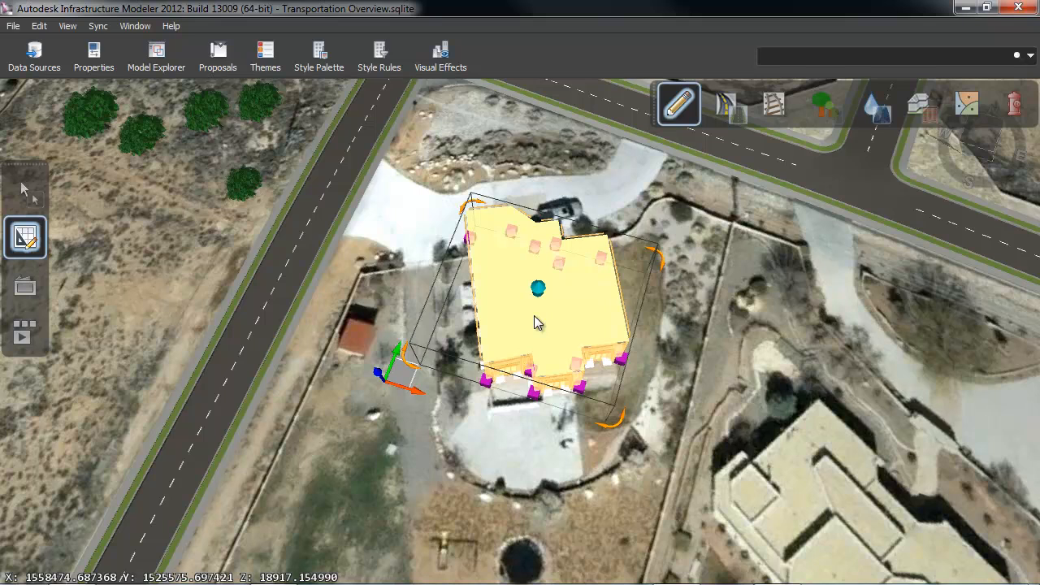
{"action": "left_click", "coordinate": [527, 274]}
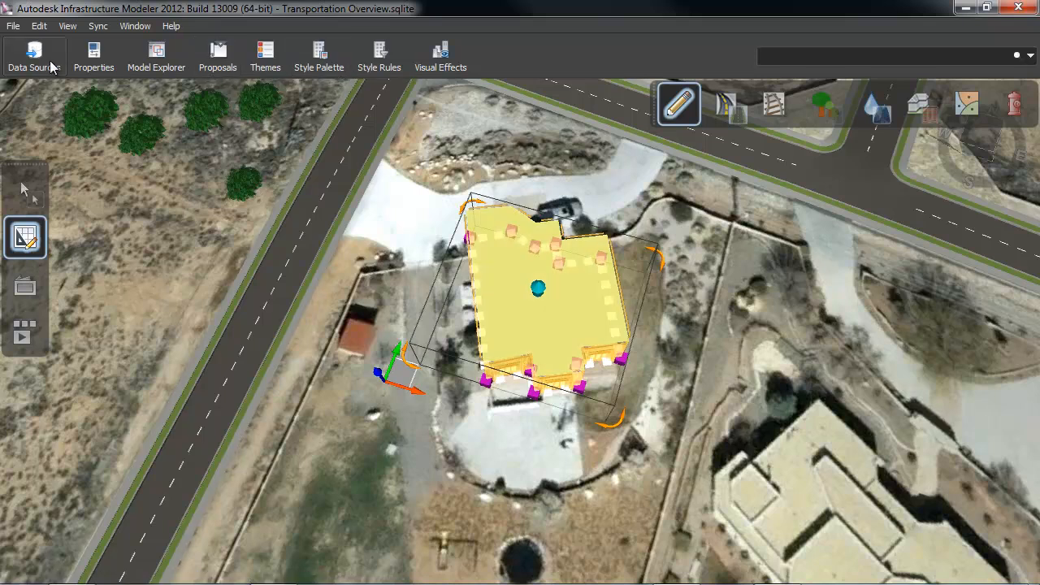
{"action": "left_click", "coordinate": [91, 57]}
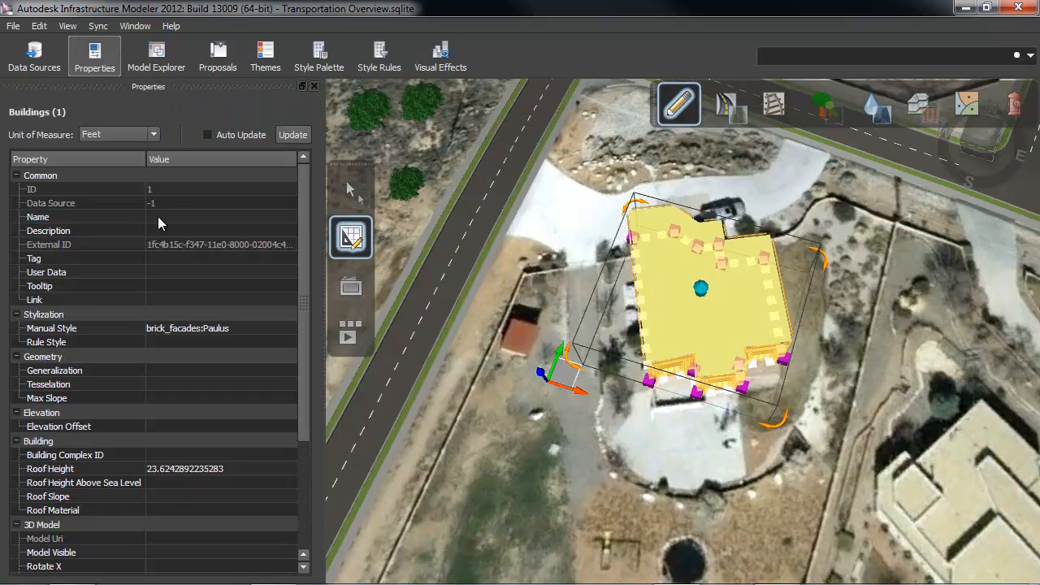
{"action": "left_click", "coordinate": [161, 497]}
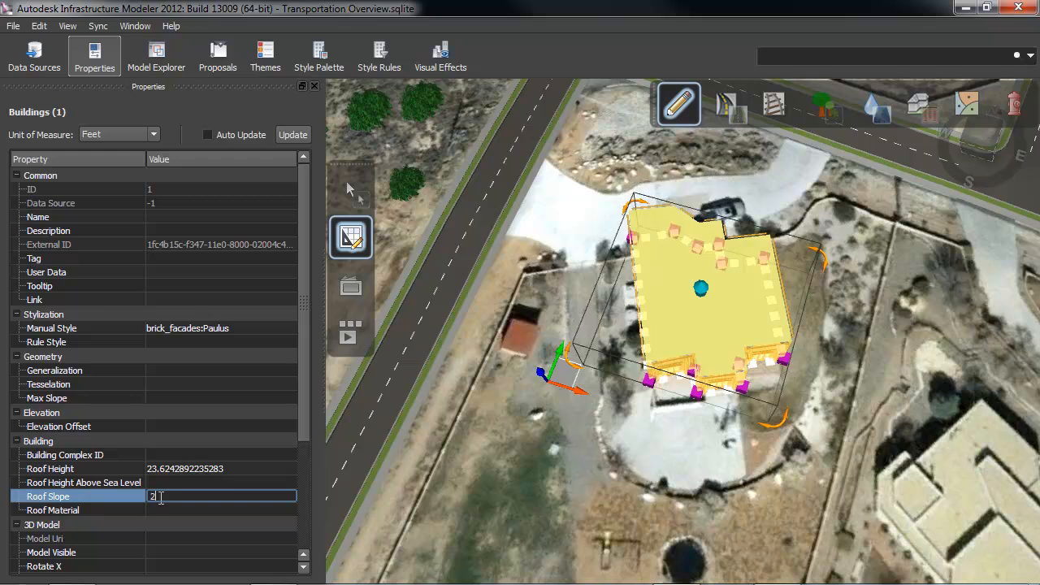
{"action": "left_click", "coordinate": [301, 137]}
{"action": "left_click", "coordinate": [569, 439]}
{"action": "middle_click_drag", "start_coordinate": [569, 433], "coordinate": [650, 463]}
{"action": "scroll", "coordinate": [697, 322], "scroll_direction": "up", "scroll_amount": 3}
{"action": "middle_click_drag", "start_coordinate": [696, 322], "coordinate": [680, 360]}
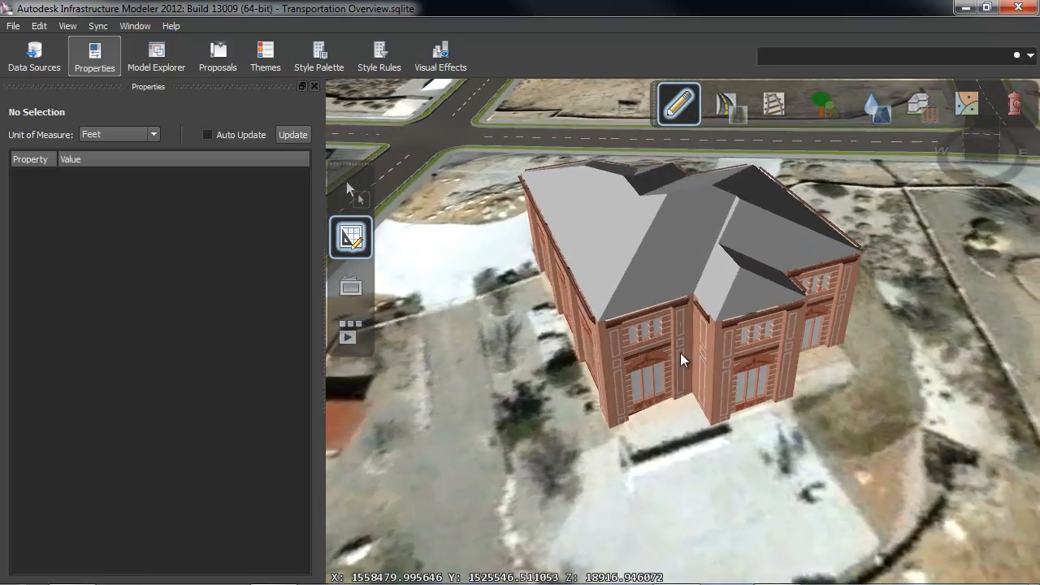
- Set the brick building's roof material to the brown stone paving (Mat Paving 01) from Roadway Styles, update the model, and inspect the roof up close
{"action": "left_click", "coordinate": [665, 258]}
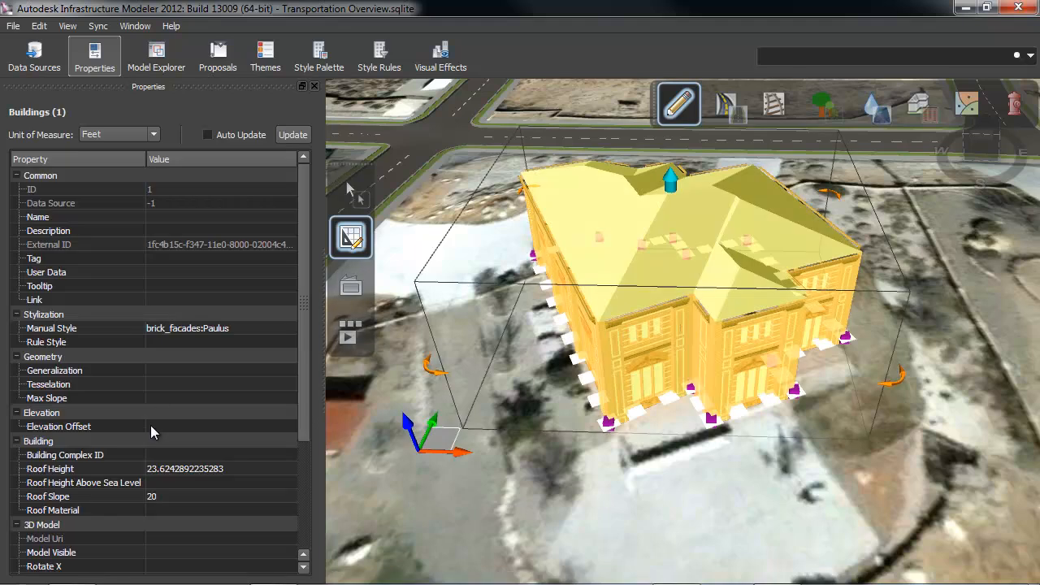
{"action": "left_click", "coordinate": [180, 509]}
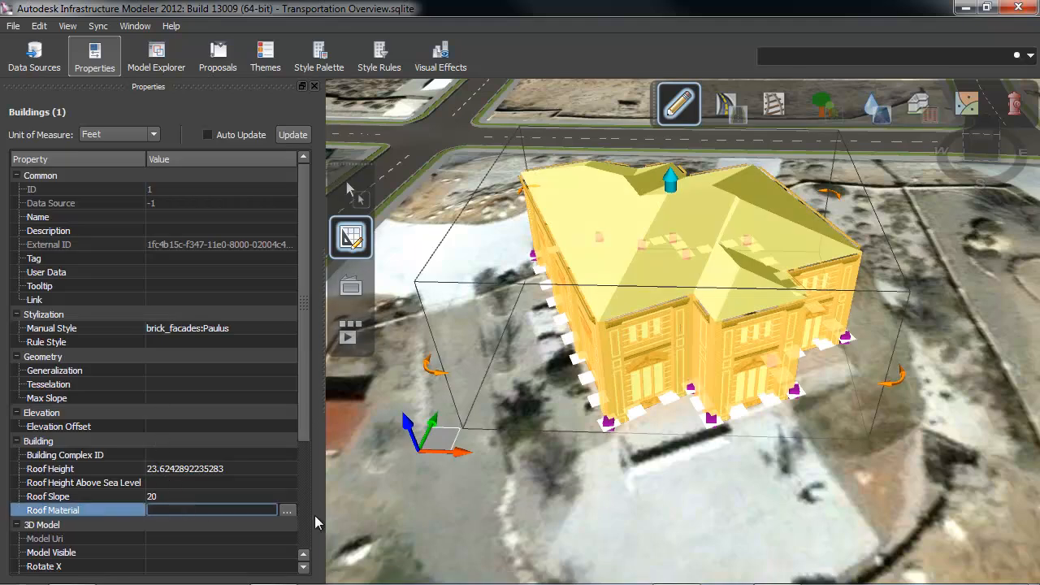
{"action": "left_click", "coordinate": [289, 511]}
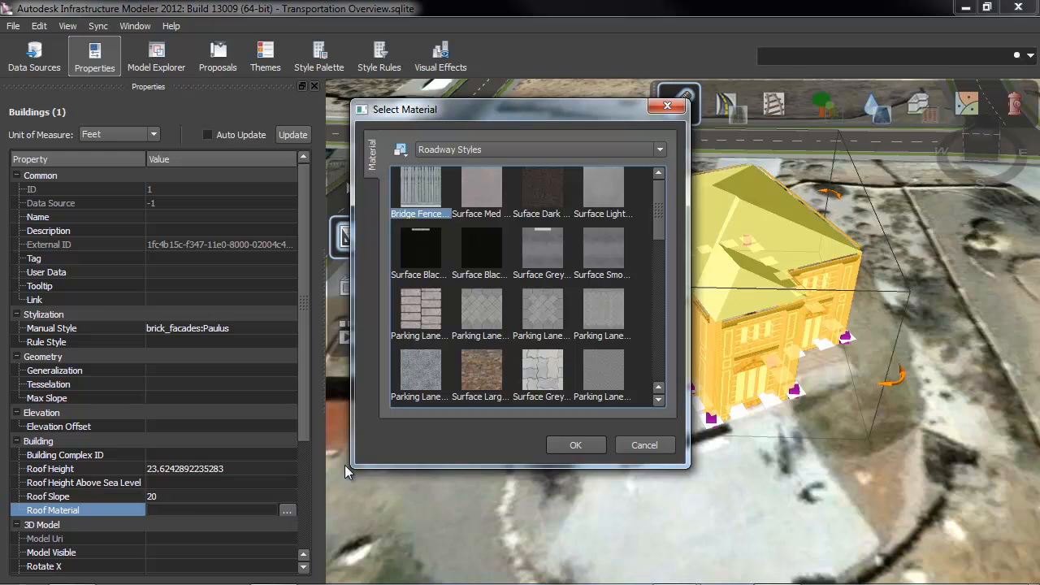
{"action": "left_click_drag", "start_coordinate": [656, 228], "coordinate": [660, 254]}
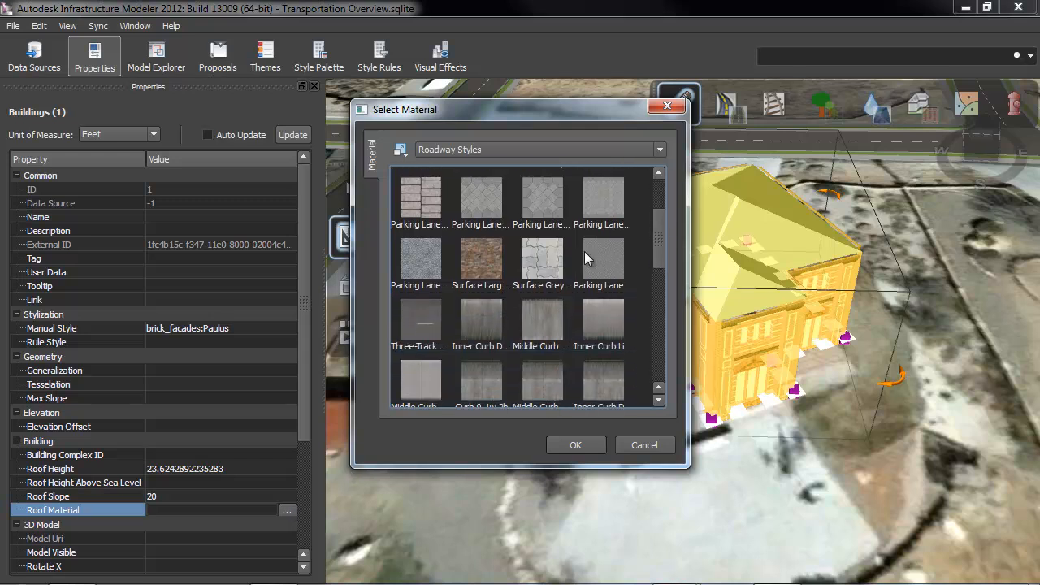
{"action": "double_click", "coordinate": [480, 266]}
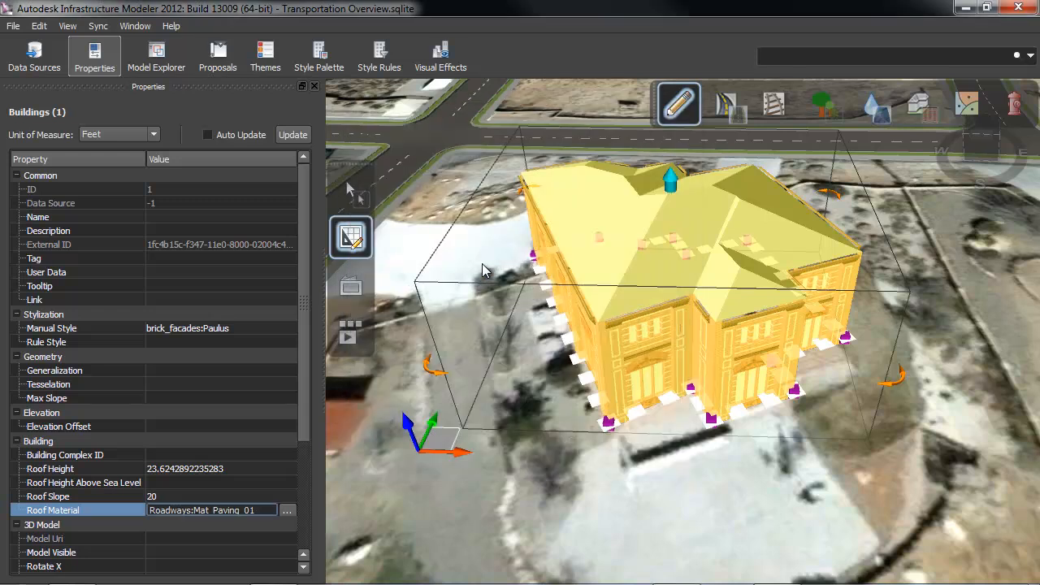
{"action": "left_click", "coordinate": [292, 135]}
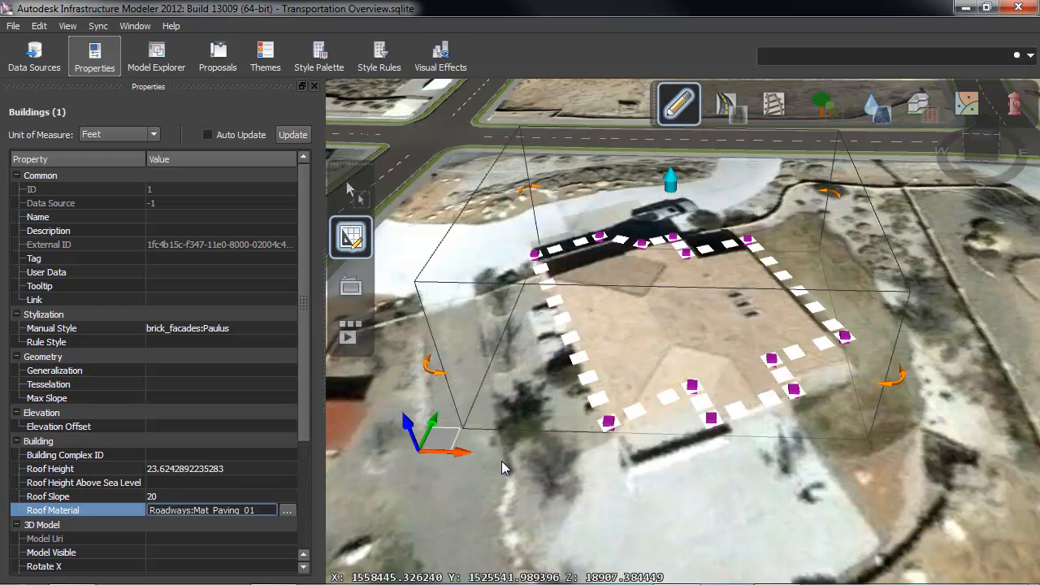
{"action": "left_click", "coordinate": [501, 460]}
{"action": "scroll", "coordinate": [614, 318], "scroll_direction": "up", "scroll_amount": 5}
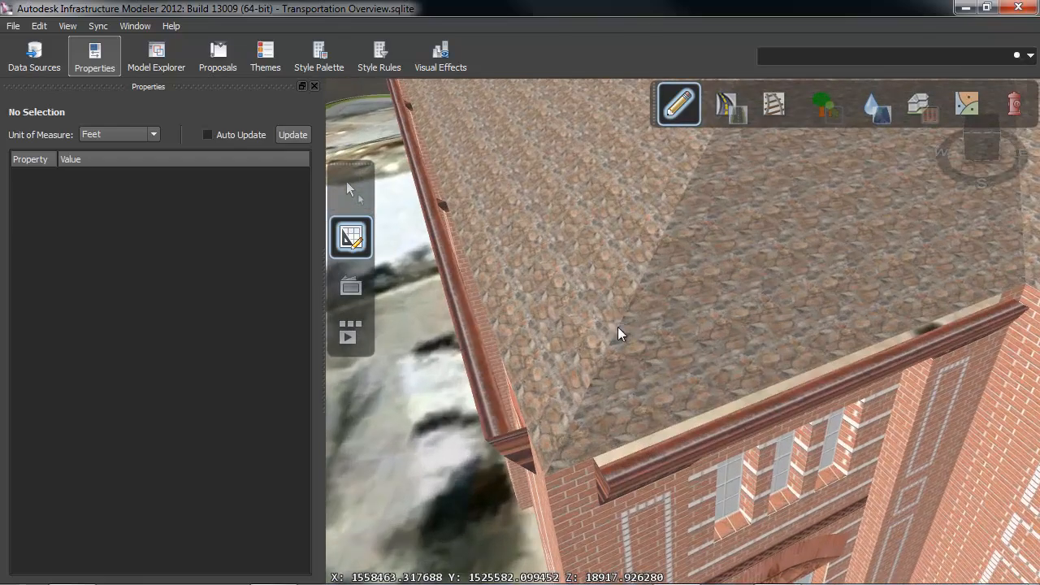
- Start creating a coverage polygon with the Sand - Dark material from Land Cover Materials at the lot northwest of the road intersection
{"action": "scroll", "coordinate": [603, 346], "scroll_direction": "down", "scroll_amount": 8}
{"action": "middle_click_drag", "start_coordinate": [450, 389], "coordinate": [668, 535]}
{"action": "scroll", "coordinate": [701, 415], "scroll_direction": "down", "scroll_amount": 3}
{"action": "scroll", "coordinate": [669, 528], "scroll_direction": "down", "scroll_amount": 4}
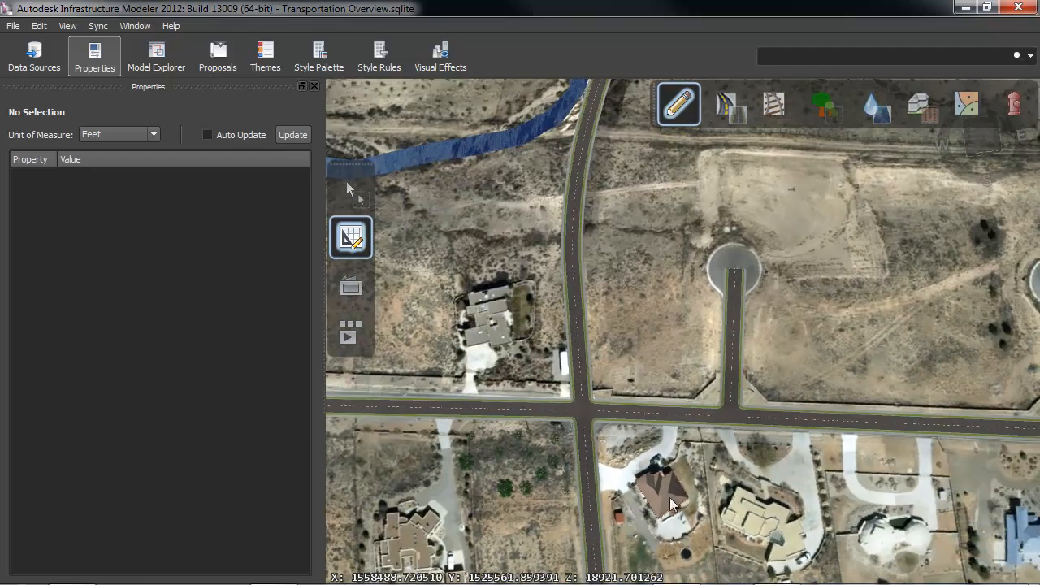
{"action": "scroll", "coordinate": [602, 373], "scroll_direction": "up", "scroll_amount": 5}
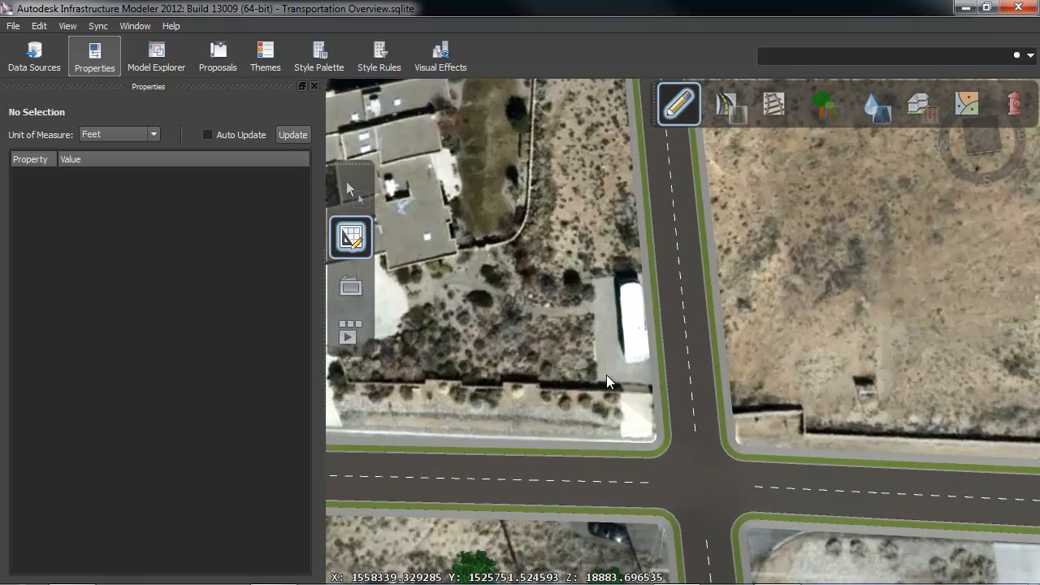
{"action": "middle_click_drag", "start_coordinate": [640, 421], "coordinate": [649, 309]}
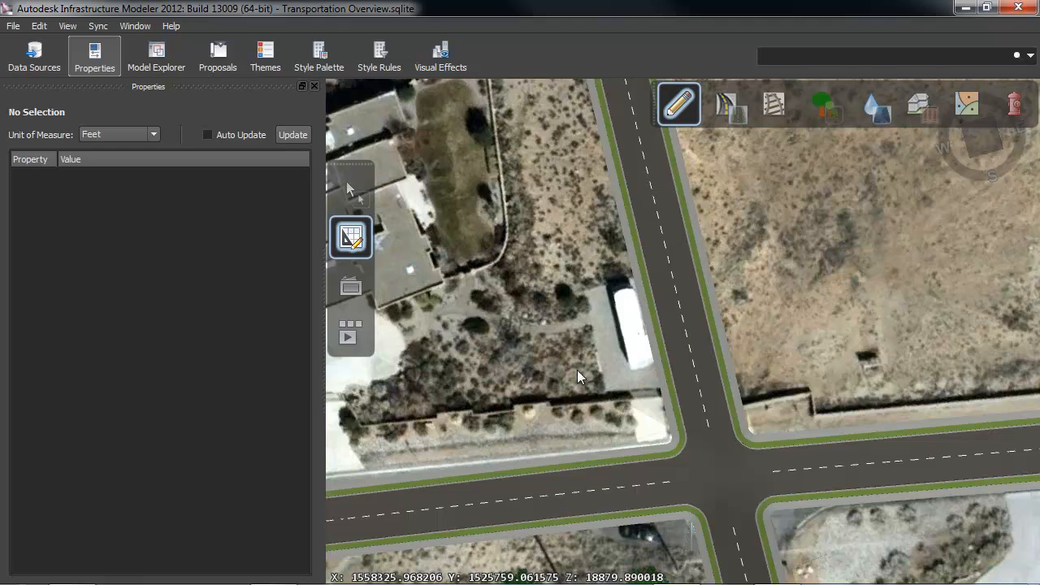
{"action": "left_click", "coordinate": [965, 110]}
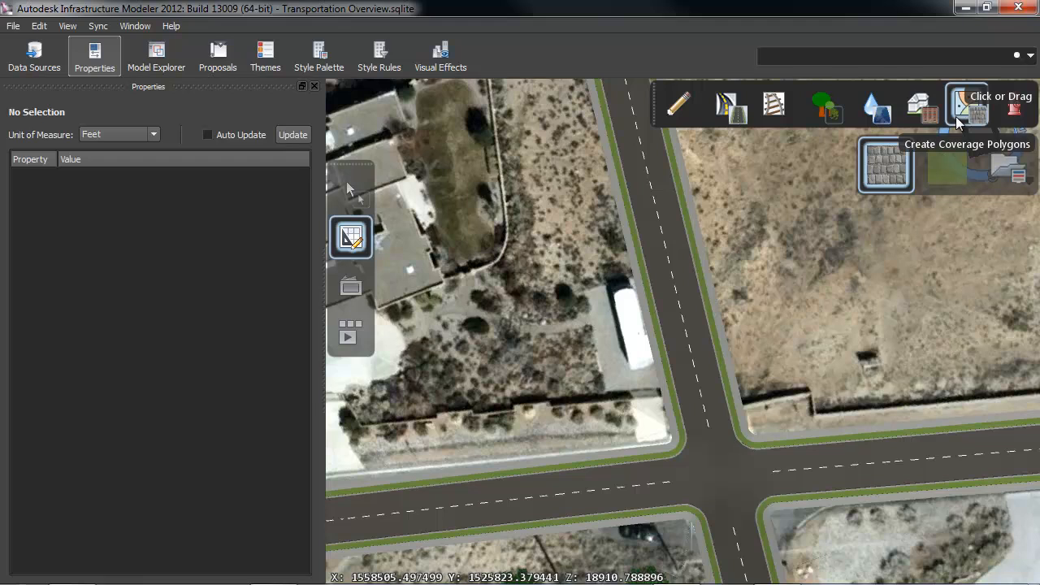
{"action": "left_click", "coordinate": [1014, 172]}
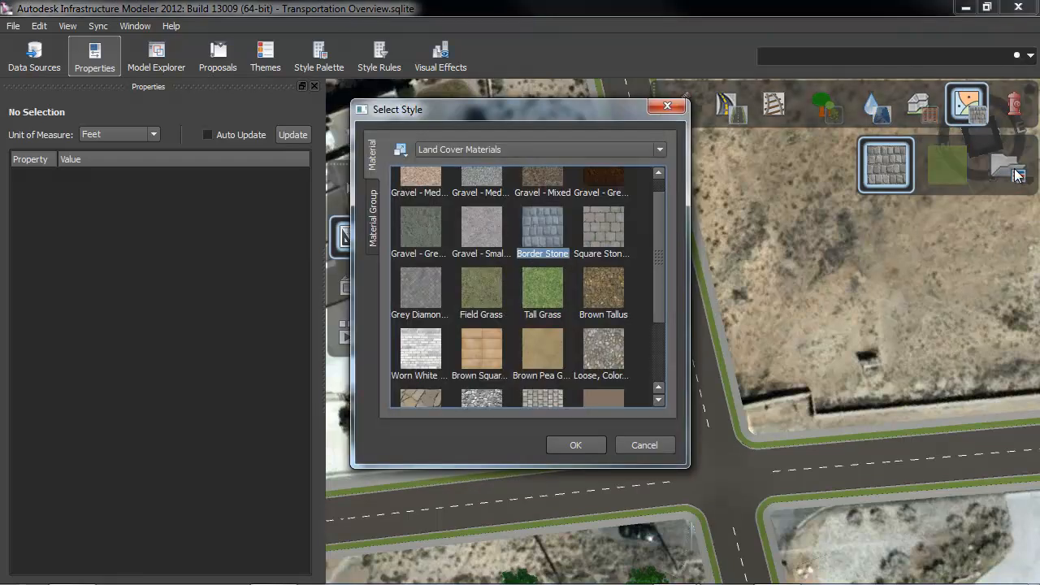
{"action": "left_click_drag", "start_coordinate": [657, 247], "coordinate": [660, 319]}
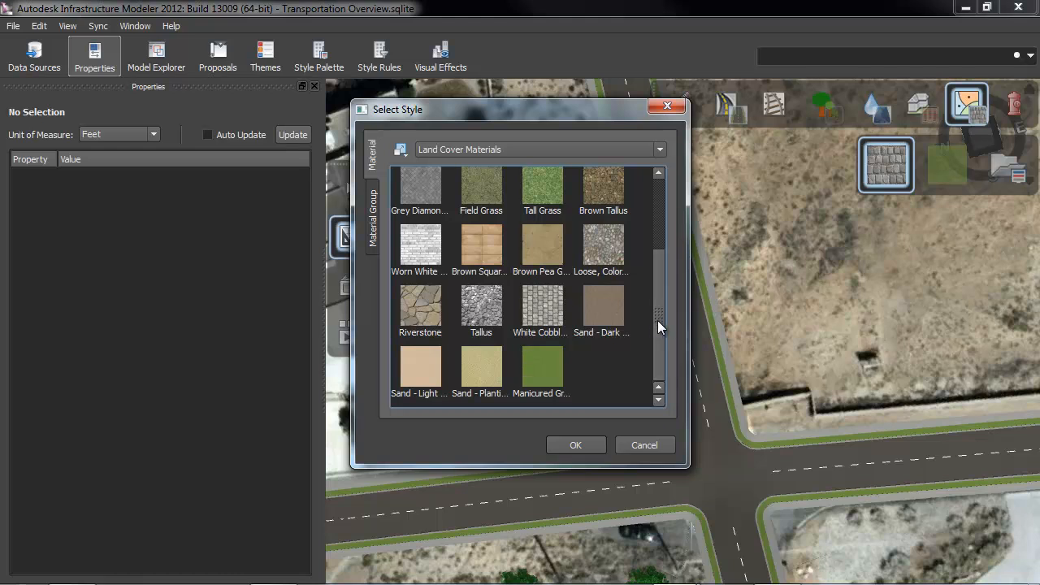
{"action": "double_click", "coordinate": [601, 306]}
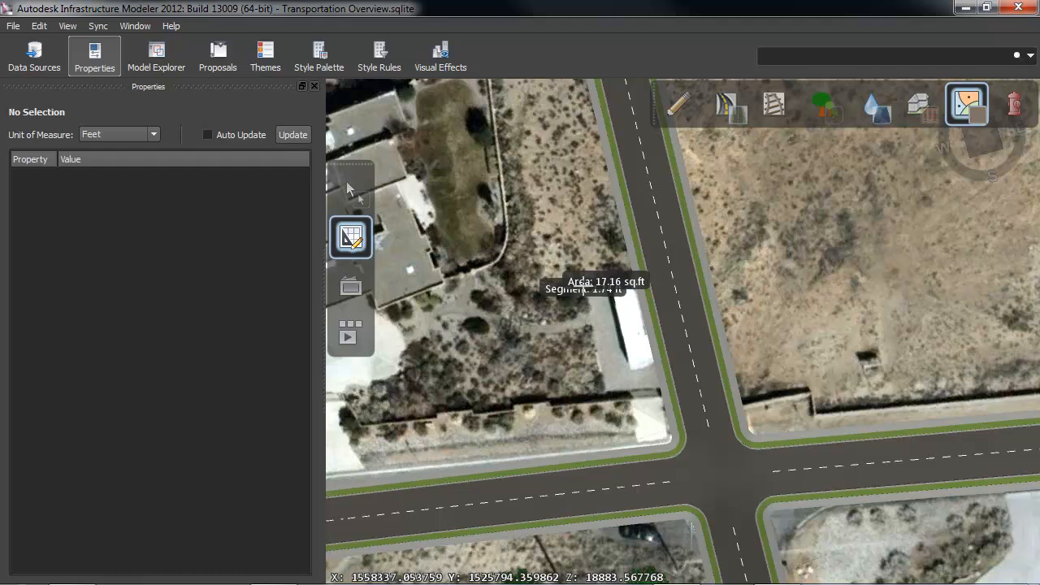
- Finish the four-sided coverage area of about 1,300 sq ft over the paved lot northwest of the intersection, beside the road
{"action": "left_click", "coordinate": [599, 386]}
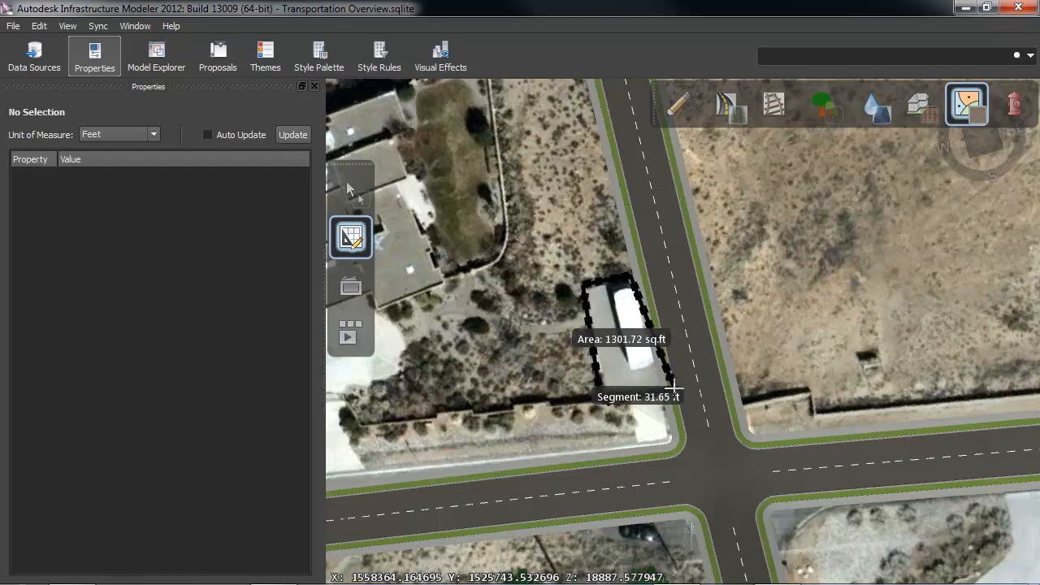
{"action": "double_click", "coordinate": [579, 428]}
{"action": "left_click", "coordinate": [556, 343]}
{"action": "scroll", "coordinate": [634, 388], "scroll_direction": "up", "scroll_amount": 1}
{"action": "scroll", "coordinate": [635, 388], "scroll_direction": "down", "scroll_amount": 2}
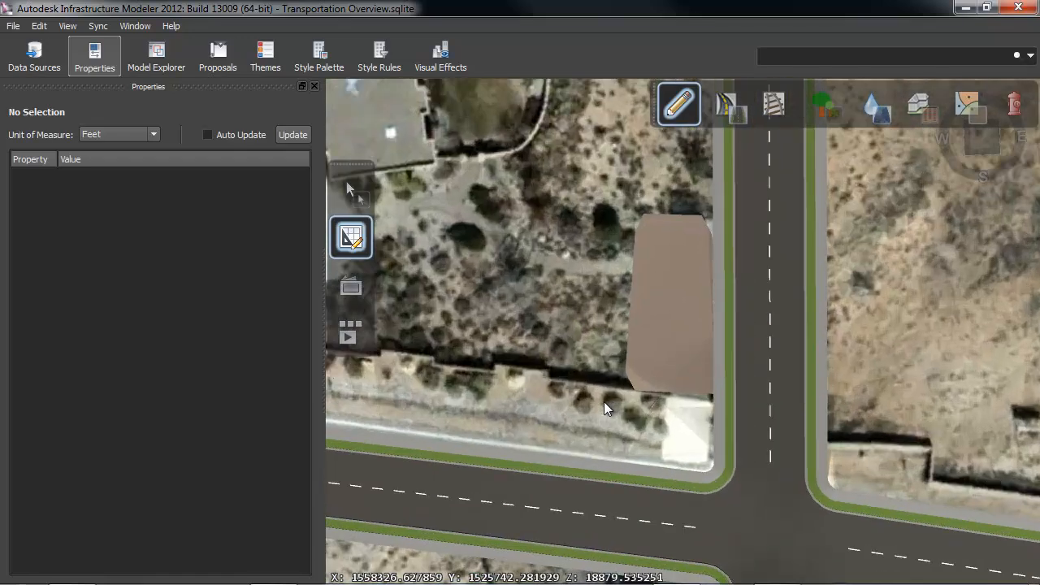
- Insert a Stop Sign from the Traffic & Barriers city furniture styles at the southeast corner of the intersection
{"action": "mouse_move", "coordinate": [583, 434]}
{"action": "middle_mouse_down"}
{"action": "mouse_move", "coordinate": [638, 403]}
{"action": "mouse_move", "coordinate": [674, 344]}
{"action": "mouse_move", "coordinate": [788, 303]}
{"action": "mouse_move", "coordinate": [833, 302]}
{"action": "mouse_move", "coordinate": [570, 359]}
{"action": "mouse_move", "coordinate": [562, 414]}
{"action": "mouse_move", "coordinate": [573, 452]}
{"action": "middle_mouse_up"}
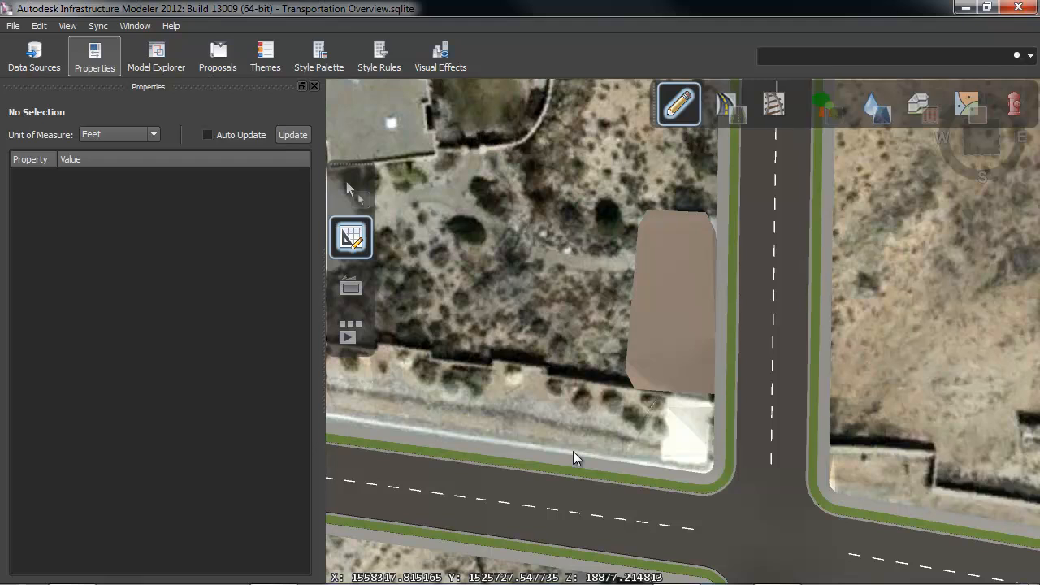
{"action": "scroll", "coordinate": [528, 313], "scroll_direction": "down", "scroll_amount": 2}
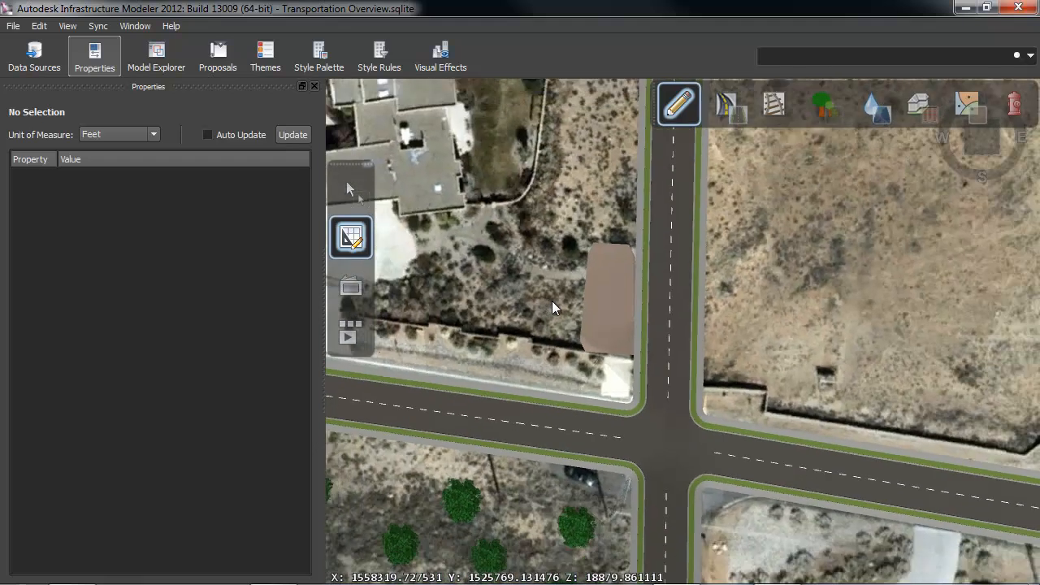
{"action": "scroll", "coordinate": [562, 352], "scroll_direction": "up", "scroll_amount": 3}
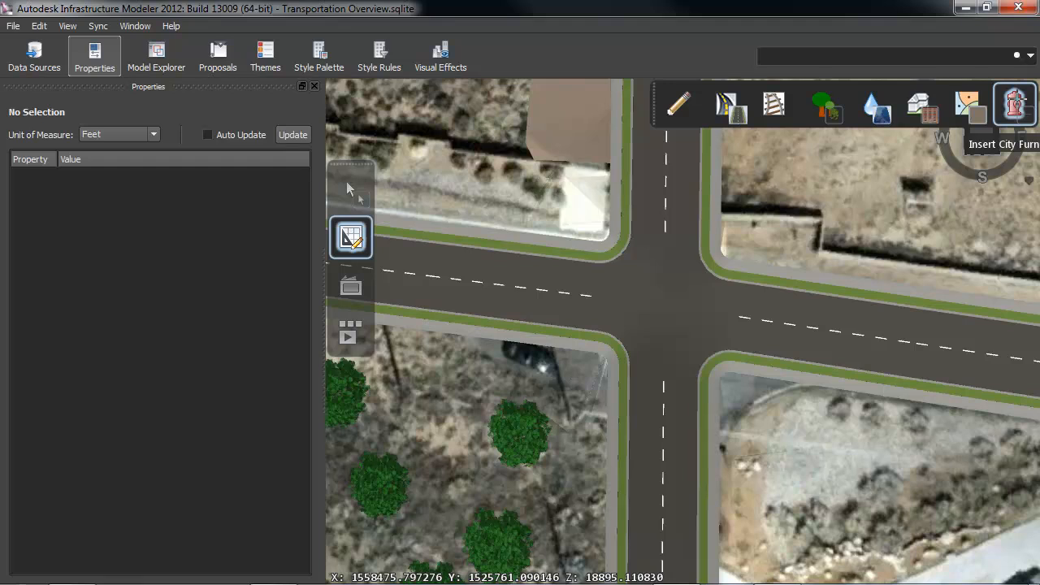
{"action": "left_click", "coordinate": [1015, 104]}
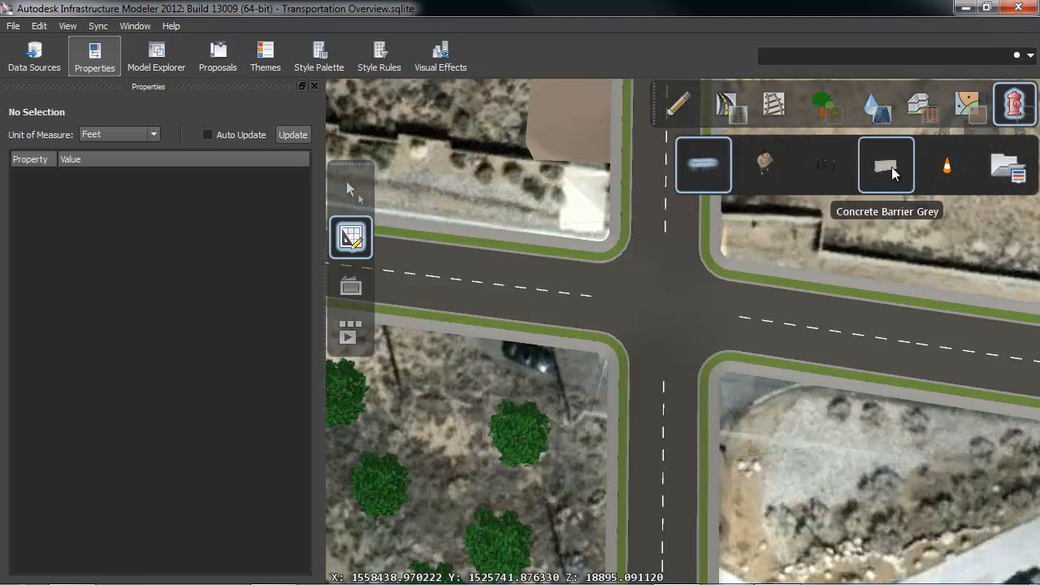
{"action": "left_click", "coordinate": [1007, 172]}
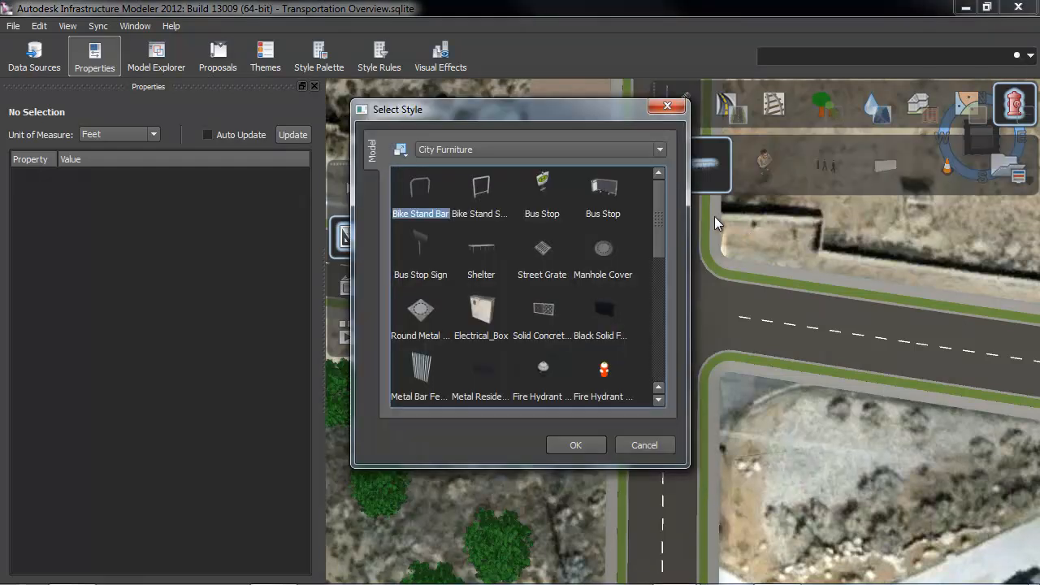
{"action": "left_click_drag", "start_coordinate": [659, 206], "coordinate": [672, 329]}
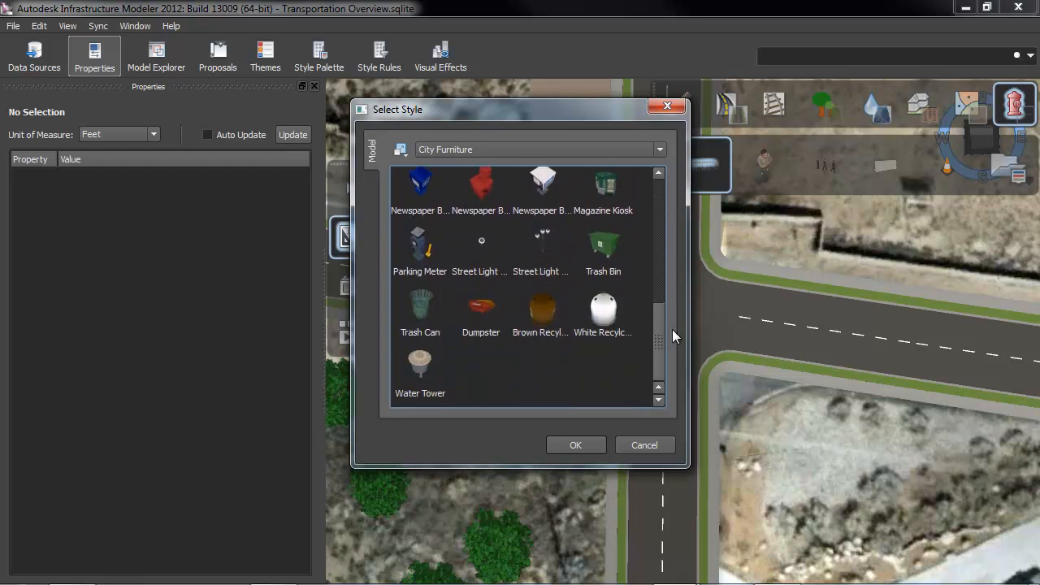
{"action": "left_click", "coordinate": [623, 151]}
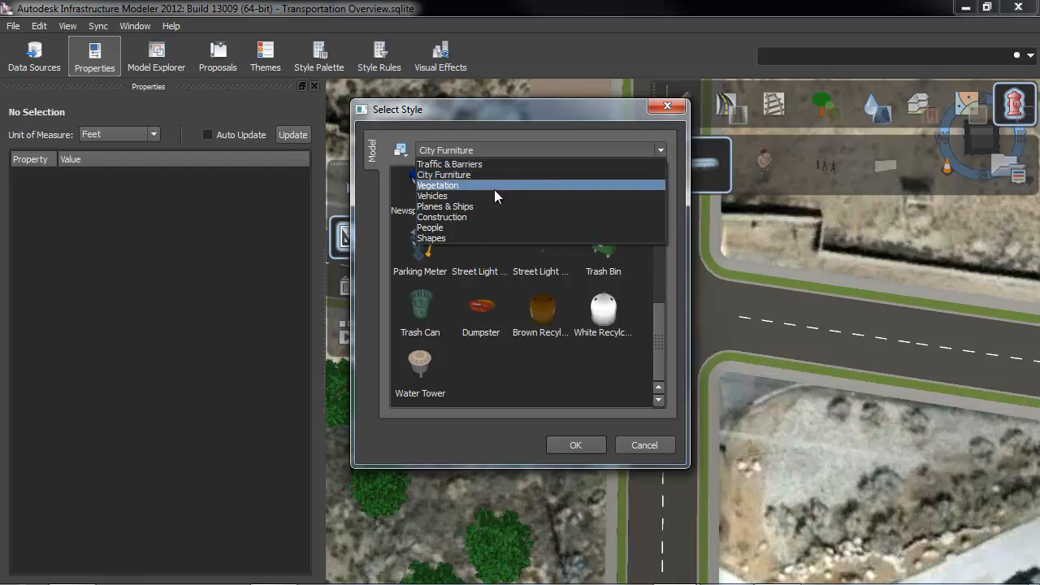
{"action": "left_click", "coordinate": [453, 217]}
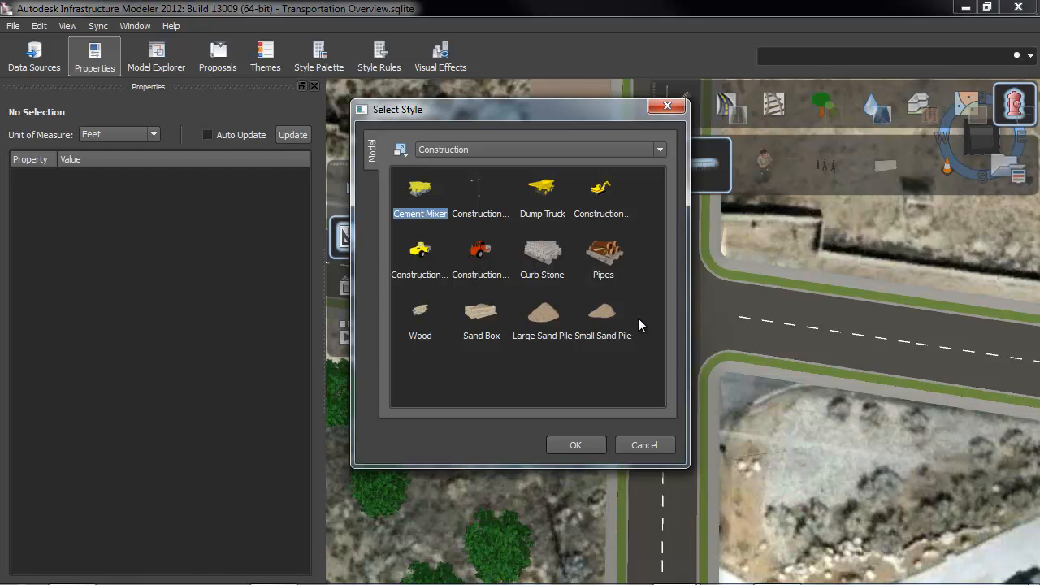
{"action": "left_click", "coordinate": [486, 152]}
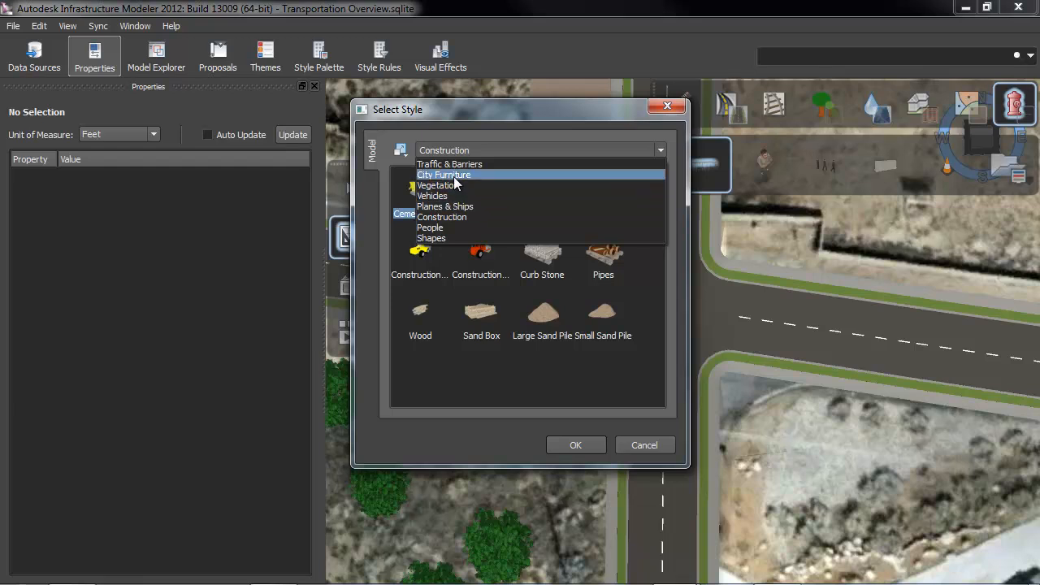
{"action": "left_click", "coordinate": [455, 165]}
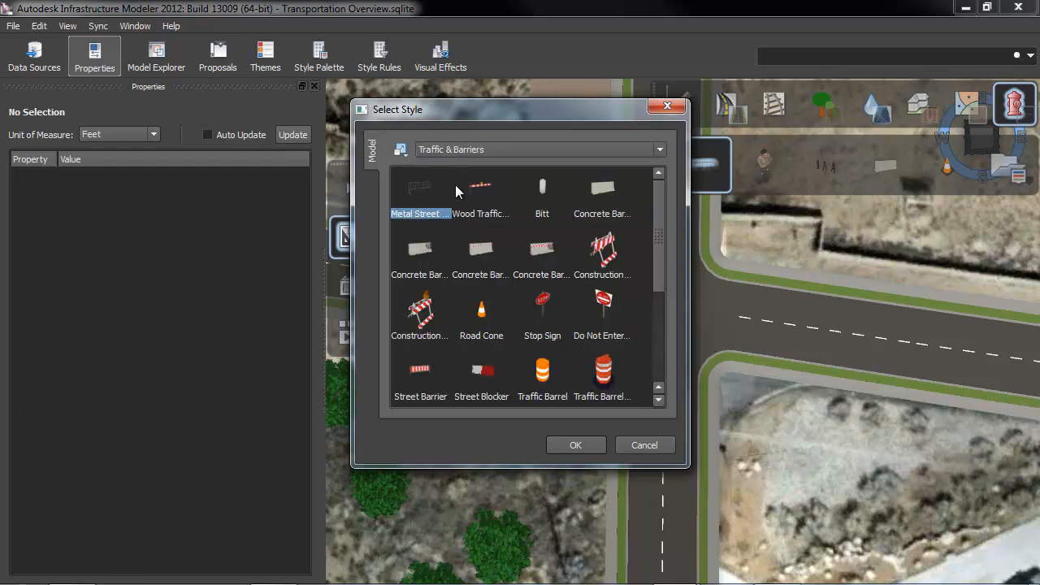
{"action": "double_click", "coordinate": [542, 301]}
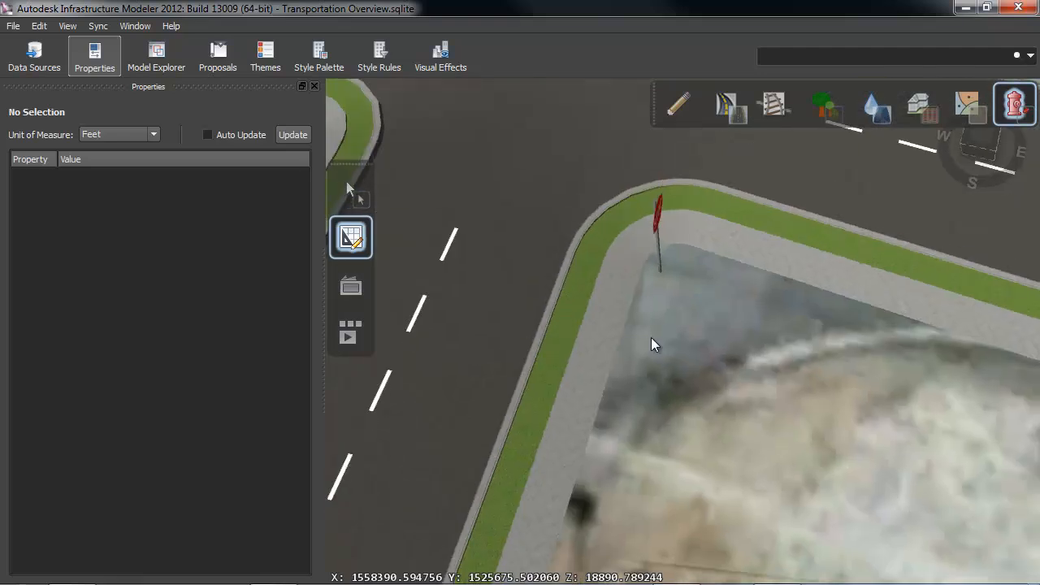
- Rotate the stop sign at the southeast corner by about -89° so it faces the road approaching from the south
{"action": "left_click", "coordinate": [349, 188]}
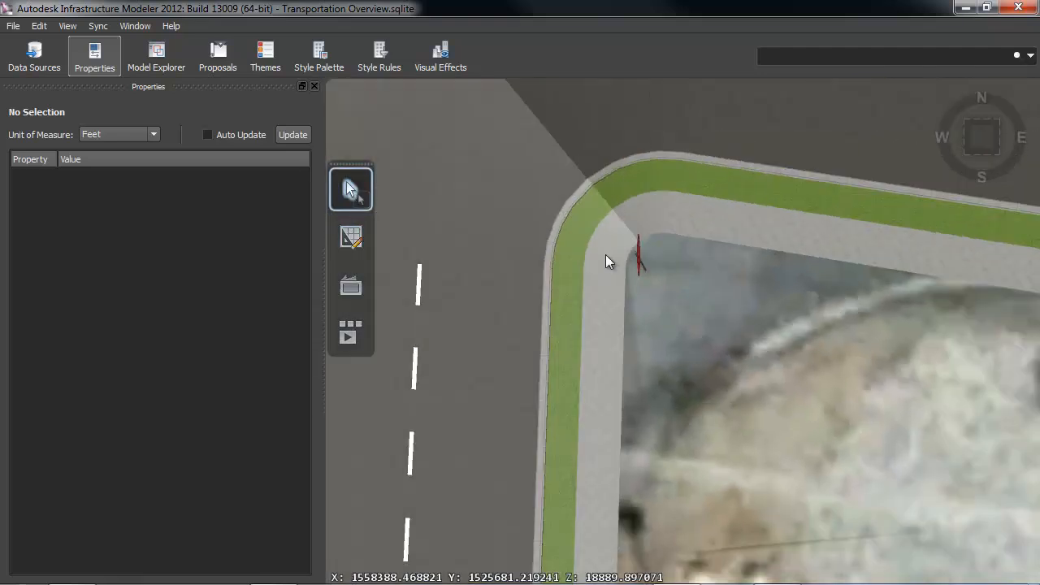
{"action": "left_click", "coordinate": [637, 255]}
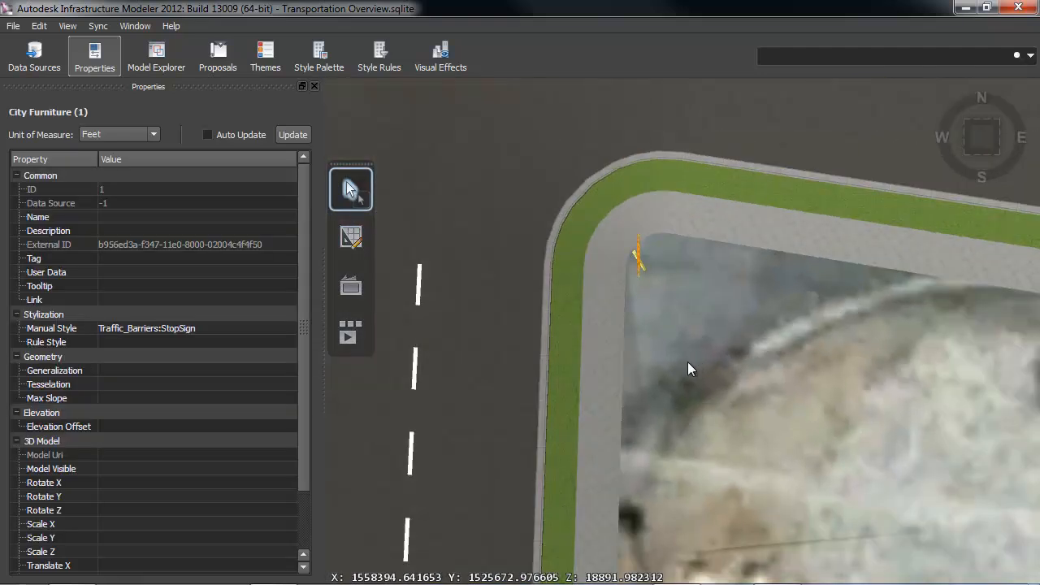
{"action": "left_click", "coordinate": [350, 238]}
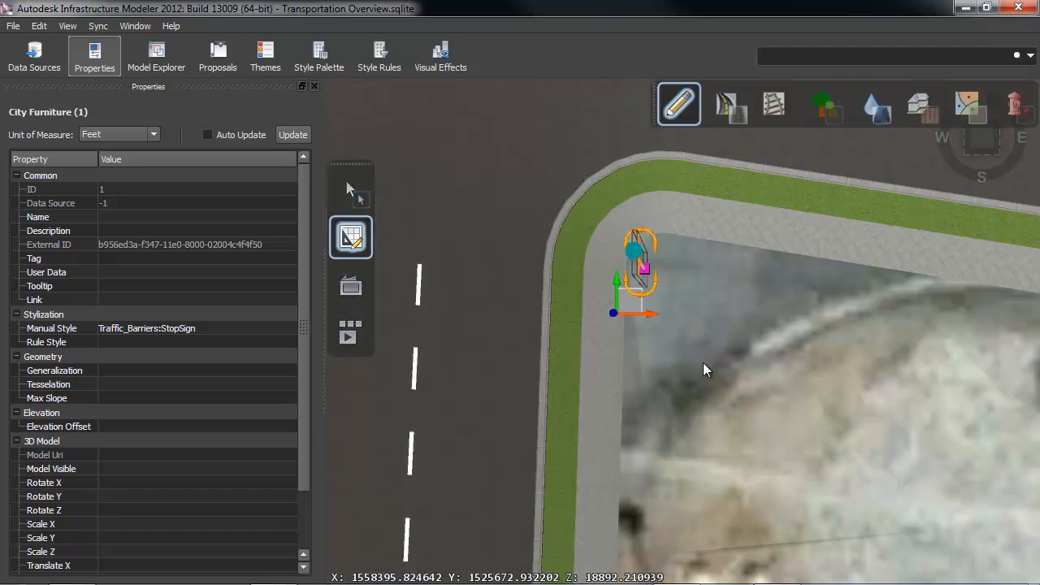
{"action": "left_click_drag", "start_coordinate": [704, 279], "coordinate": [629, 306]}
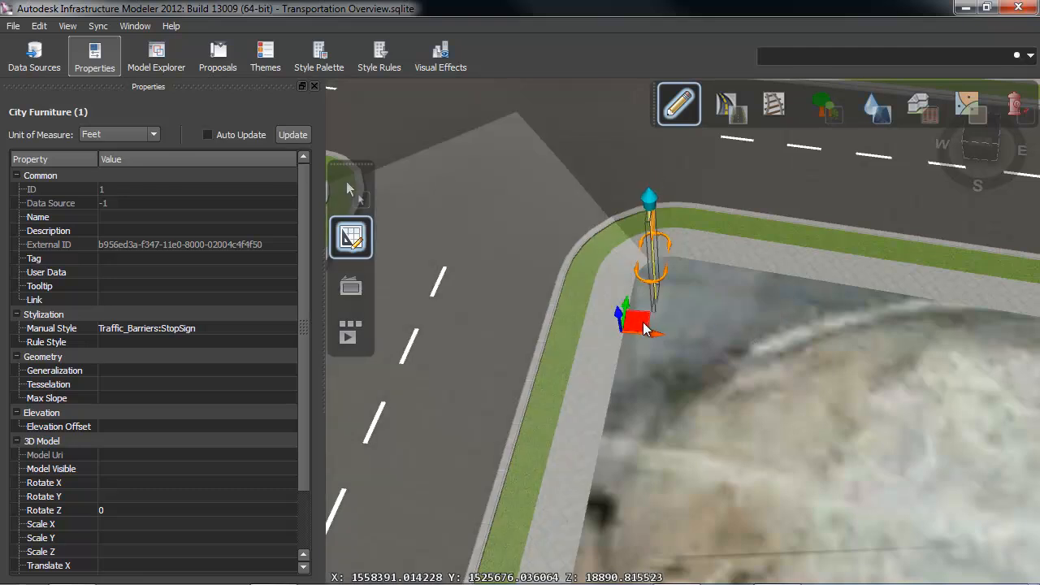
{"action": "left_click_drag", "start_coordinate": [649, 321], "coordinate": [696, 403]}
{"action": "scroll", "coordinate": [665, 346], "scroll_direction": "up", "scroll_amount": 2}
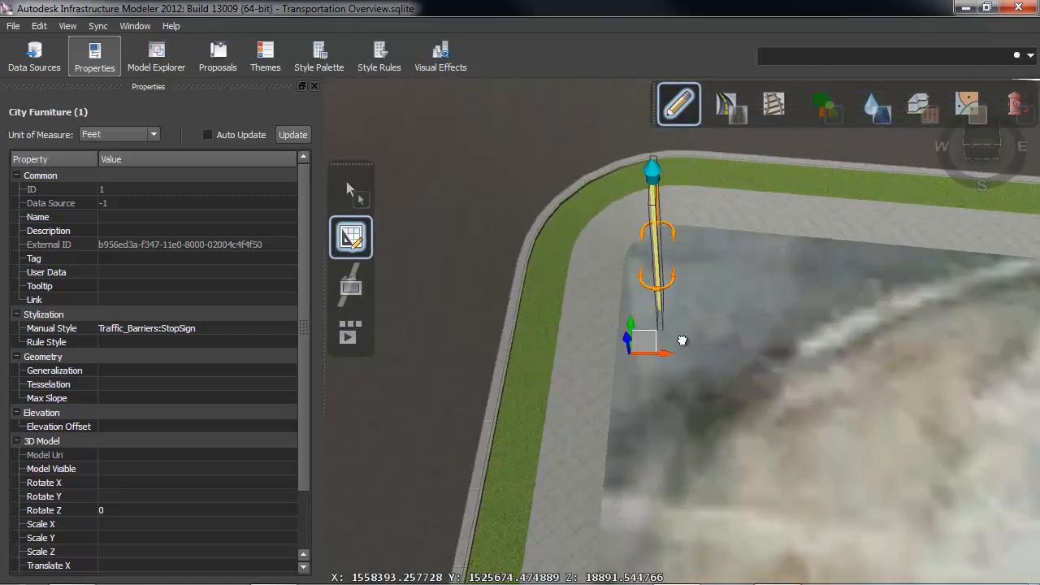
{"action": "left_click_drag", "start_coordinate": [676, 276], "coordinate": [550, 197]}
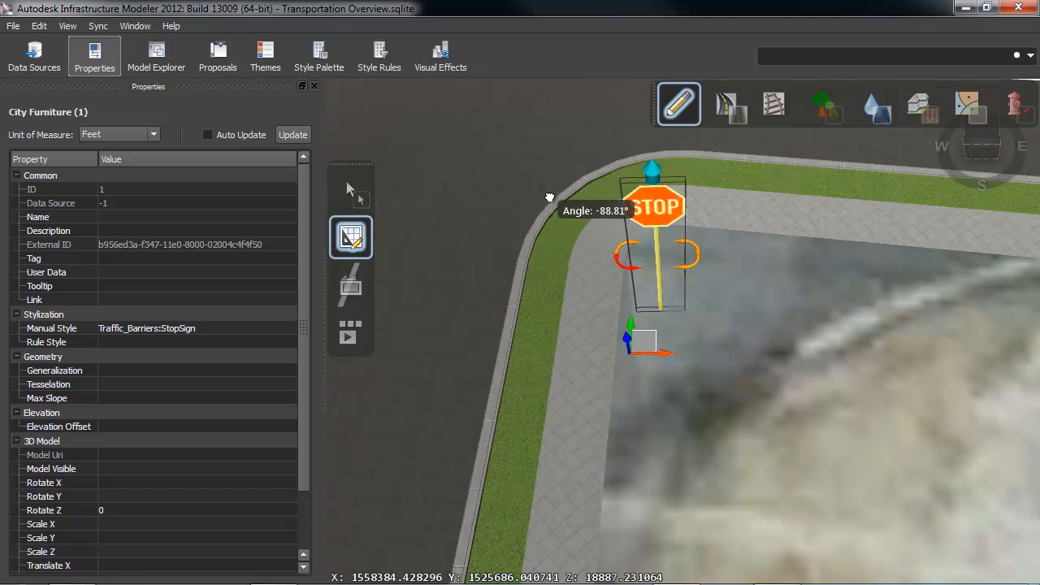
{"action": "left_click", "coordinate": [721, 366]}
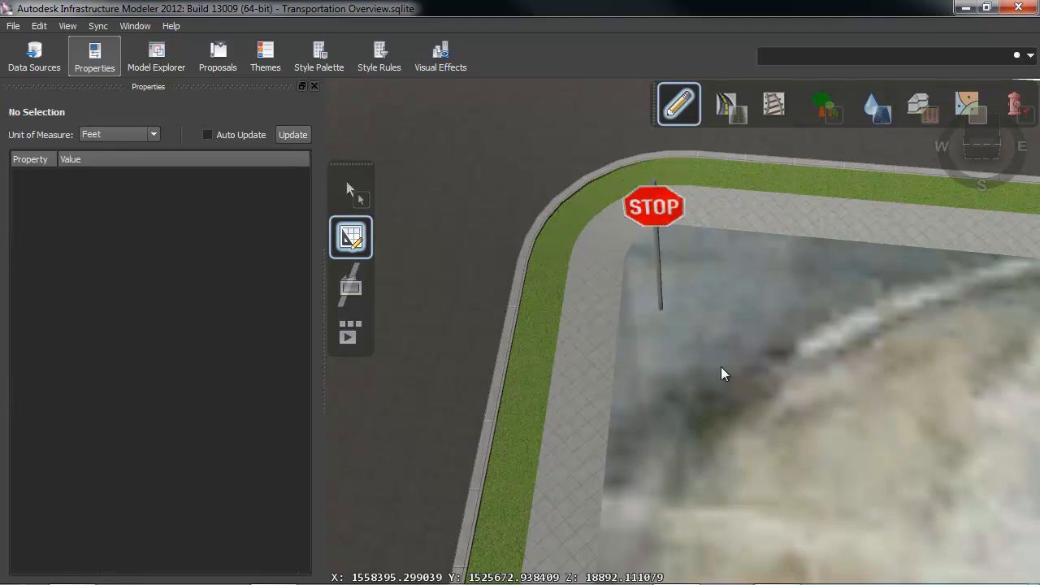
- Insert a second stop sign at the northwest corner of the intersection, just south of the coverage area
{"action": "scroll", "coordinate": [724, 370], "scroll_direction": "down", "scroll_amount": 5}
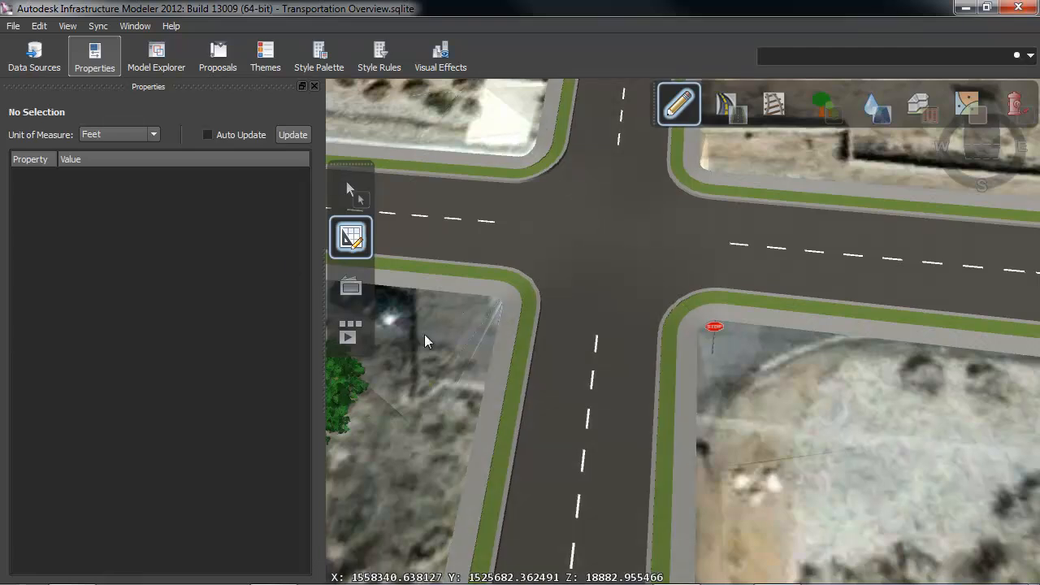
{"action": "left_click", "coordinate": [1015, 104]}
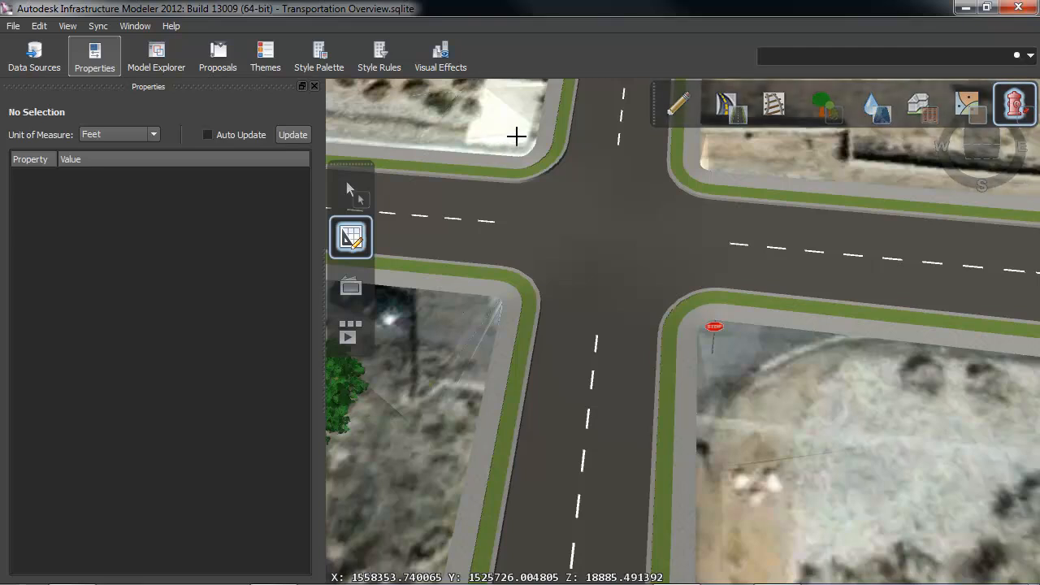
{"action": "left_click", "coordinate": [518, 204]}
{"action": "middle_click_drag", "start_coordinate": [492, 133], "coordinate": [617, 341]}
- Rotate the northwest corner stop sign by about 81° around Z so it faces the road approaching from the north
{"action": "left_click", "coordinate": [350, 189]}
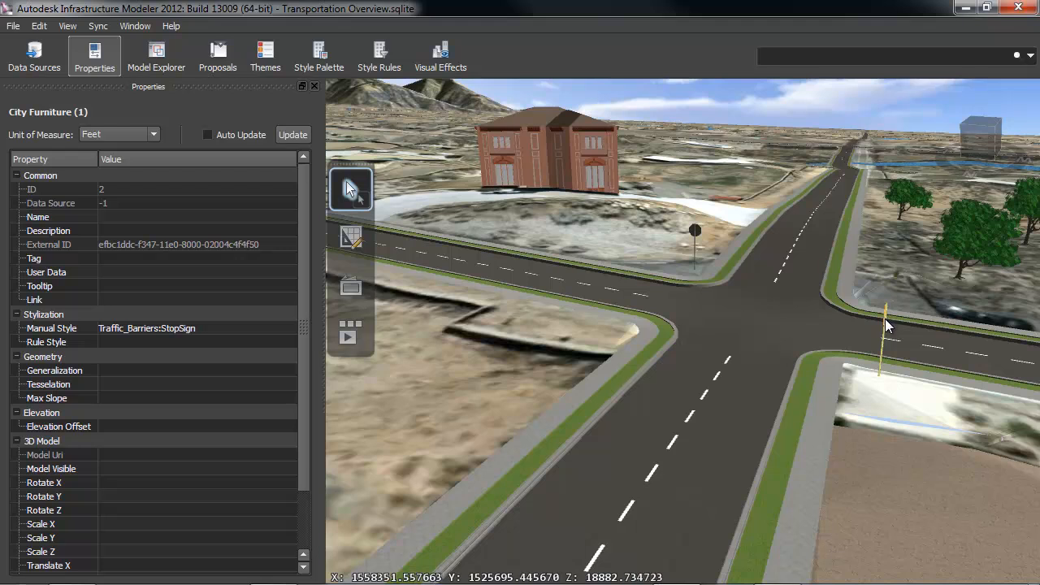
{"action": "scroll", "coordinate": [886, 325], "scroll_direction": "up", "scroll_amount": 3}
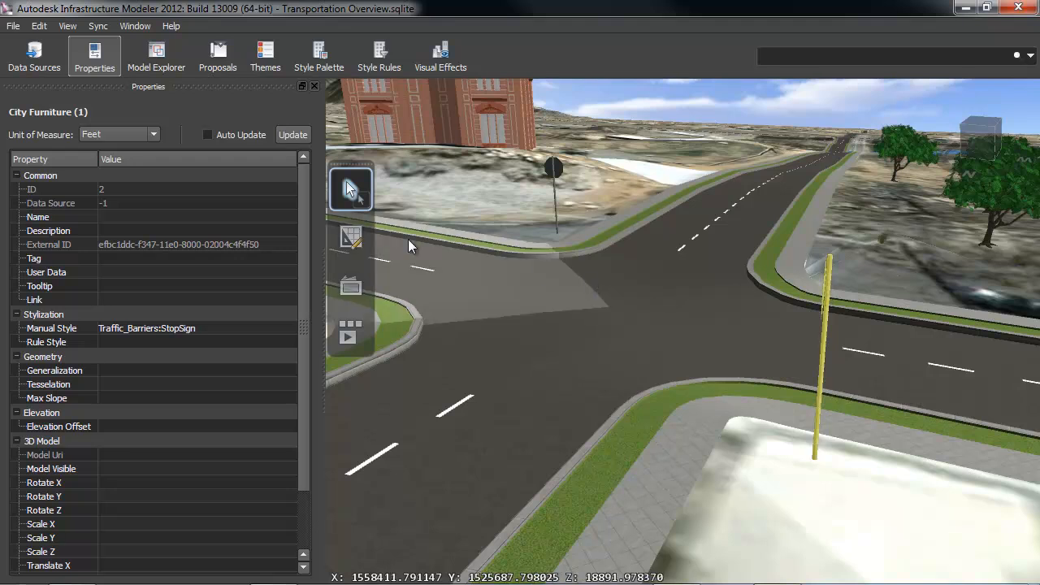
{"action": "left_click", "coordinate": [351, 239]}
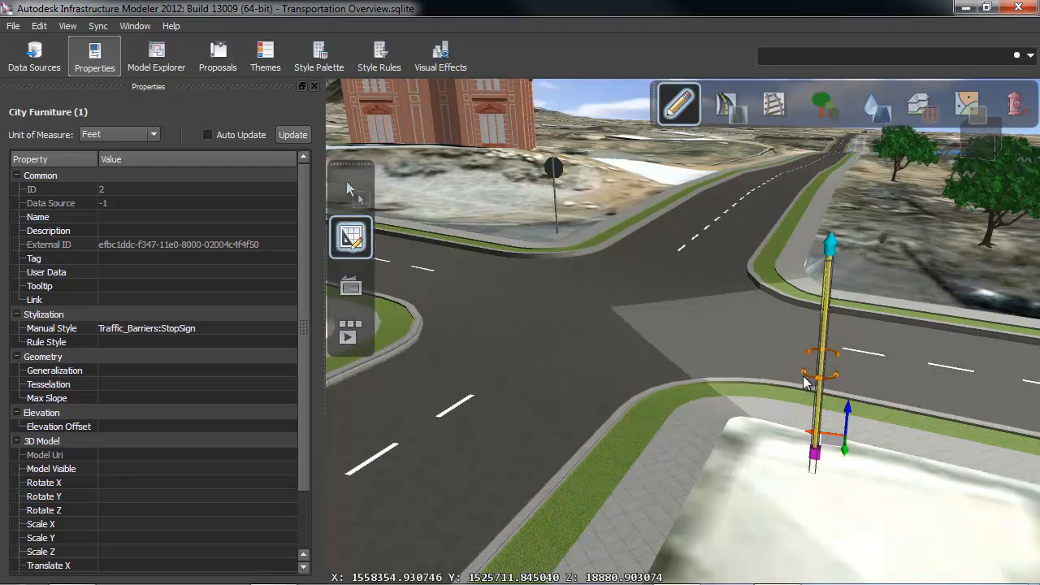
{"action": "left_click_drag", "start_coordinate": [804, 373], "coordinate": [920, 386]}
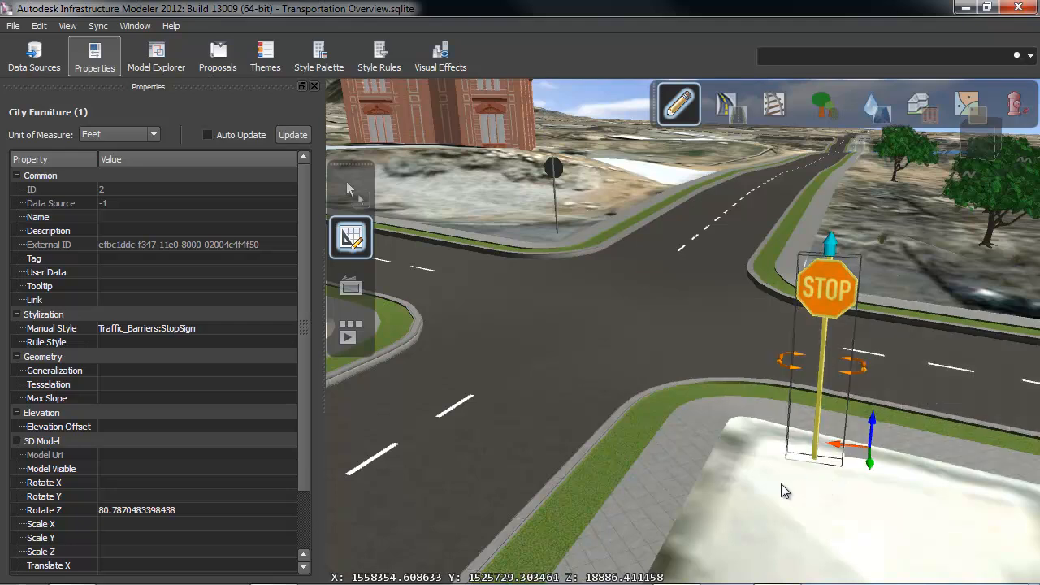
{"action": "left_click", "coordinate": [777, 483]}
- Insert a Volvo Sedan from the Vehicles styles in the south road's lane beside the southeast stop sign
{"action": "scroll", "coordinate": [723, 434], "scroll_direction": "down", "scroll_amount": 5}
{"action": "left_click_drag", "start_coordinate": [476, 400], "coordinate": [854, 441]}
{"action": "left_click_drag", "start_coordinate": [787, 413], "coordinate": [965, 141]}
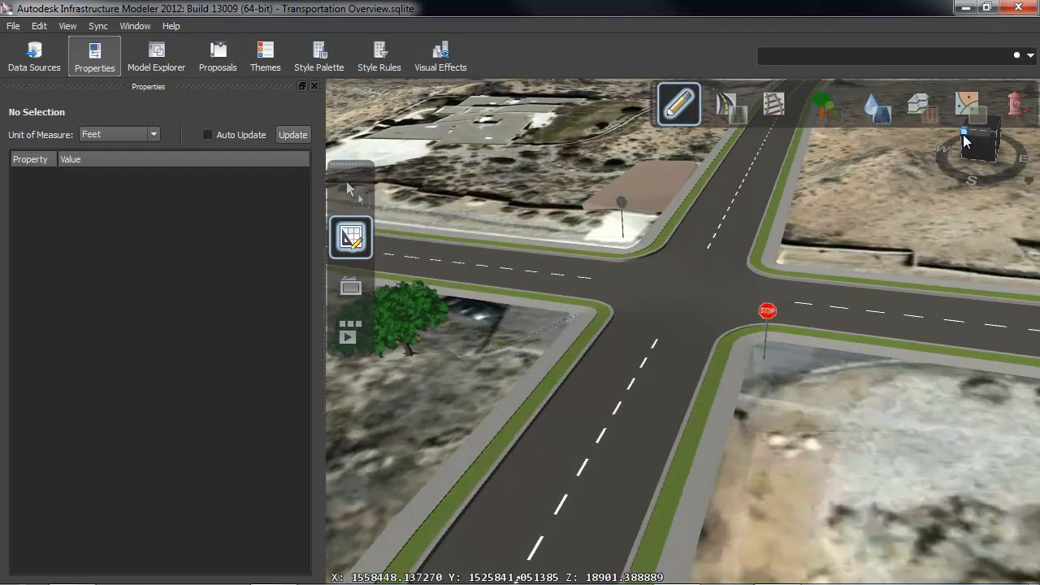
{"action": "left_click", "coordinate": [1016, 112]}
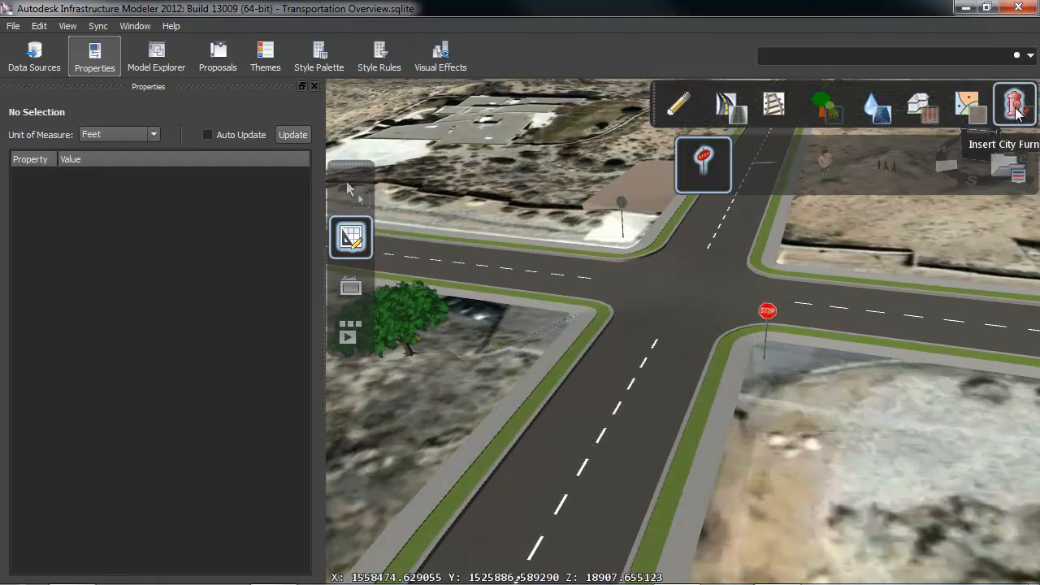
{"action": "left_click", "coordinate": [1014, 178]}
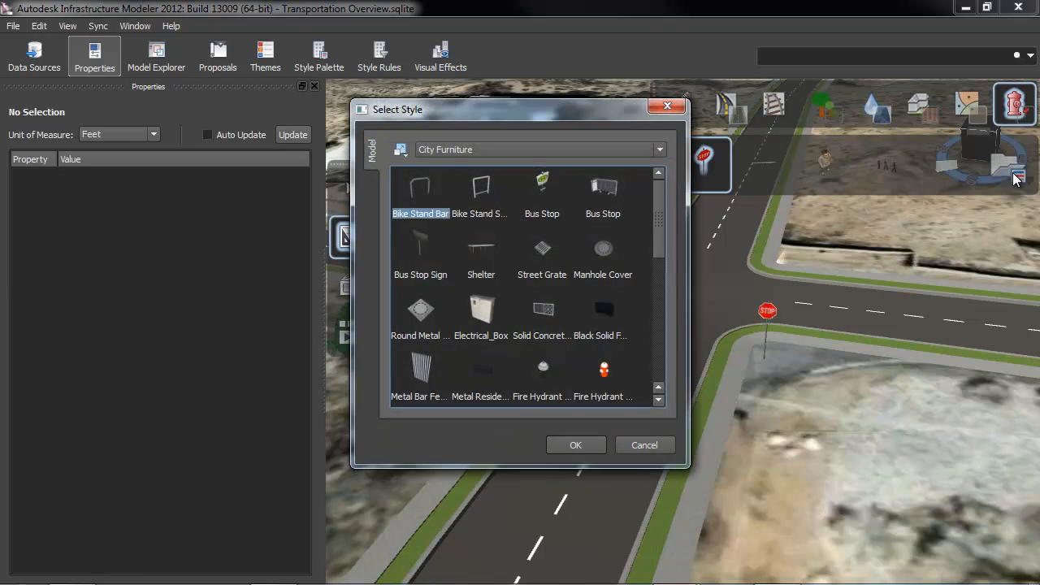
{"action": "left_click", "coordinate": [626, 152]}
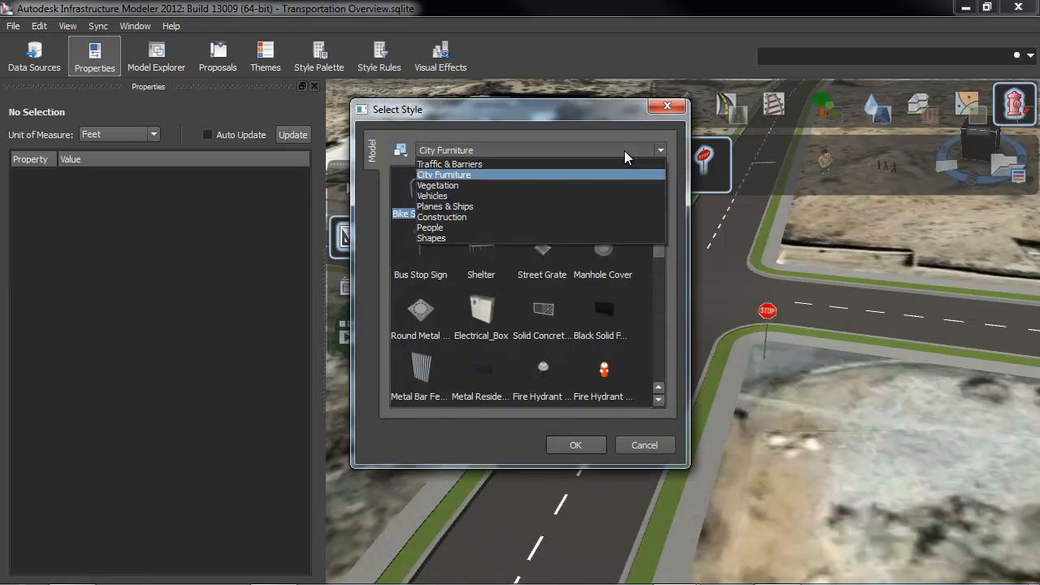
{"action": "left_click", "coordinate": [546, 197]}
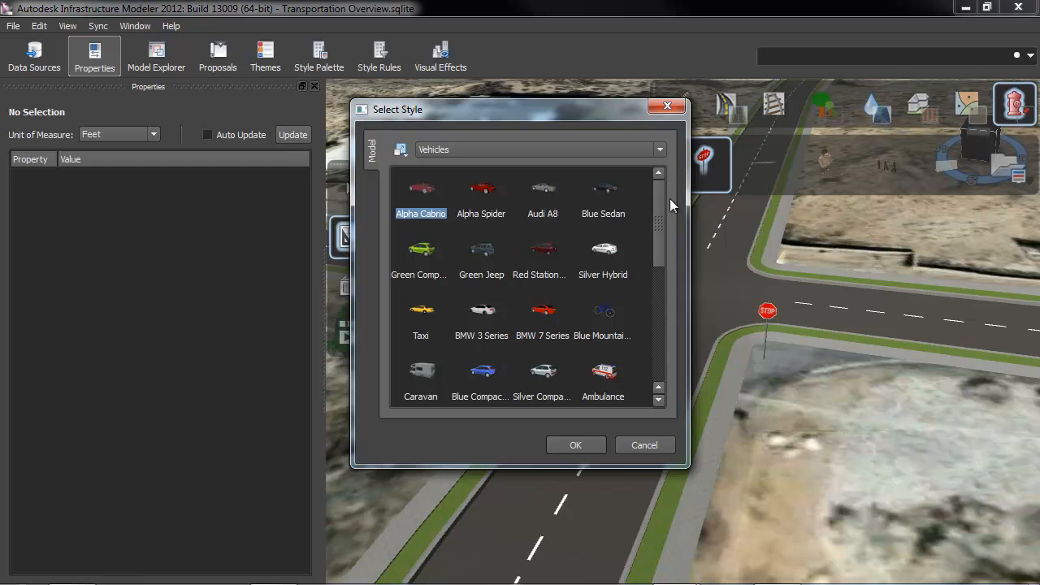
{"action": "left_click_drag", "start_coordinate": [658, 195], "coordinate": [660, 317]}
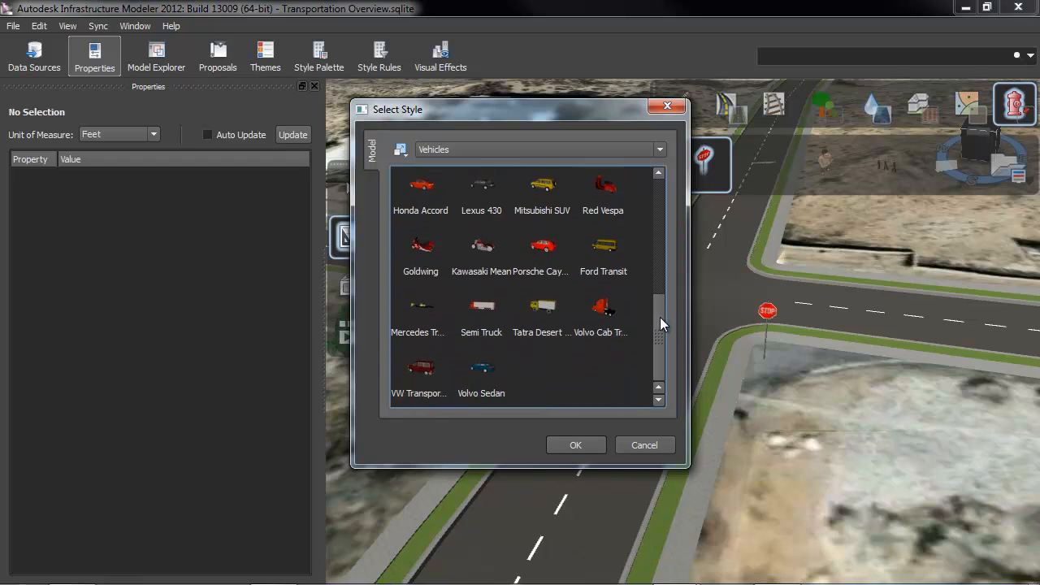
{"action": "double_click", "coordinate": [482, 370]}
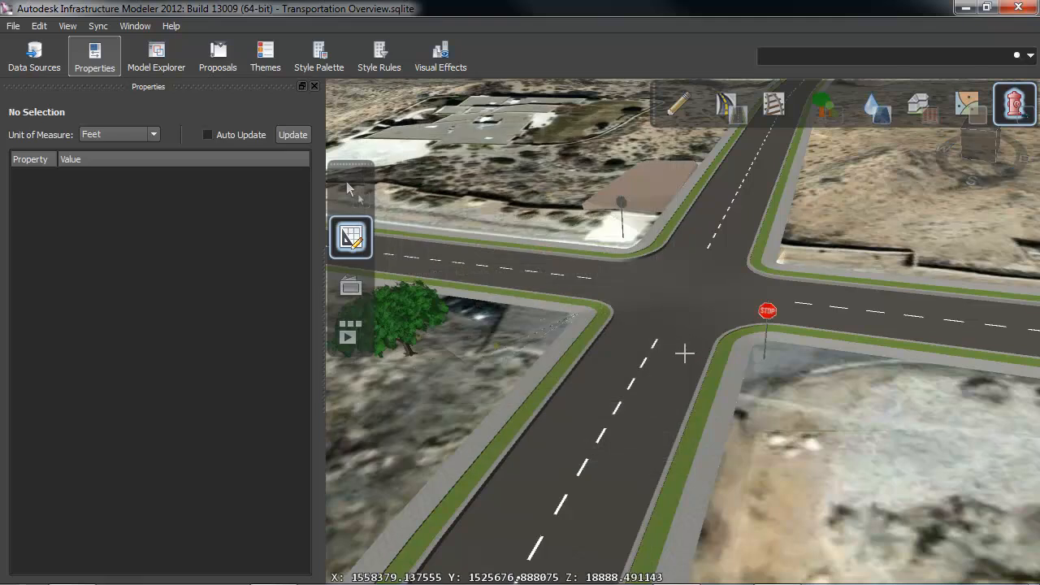
{"action": "left_click", "coordinate": [692, 403]}
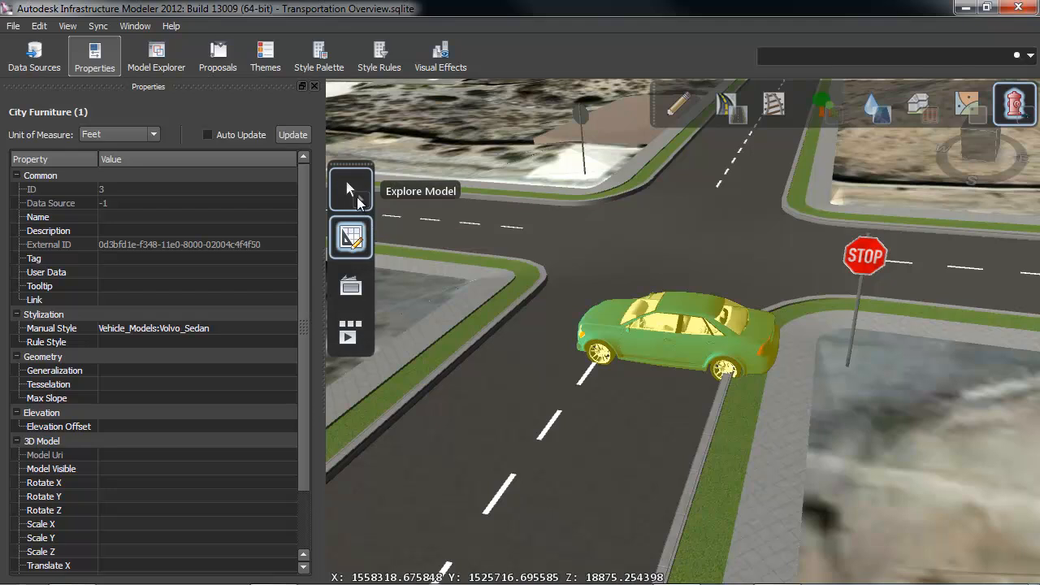
{"action": "left_click", "coordinate": [357, 201]}
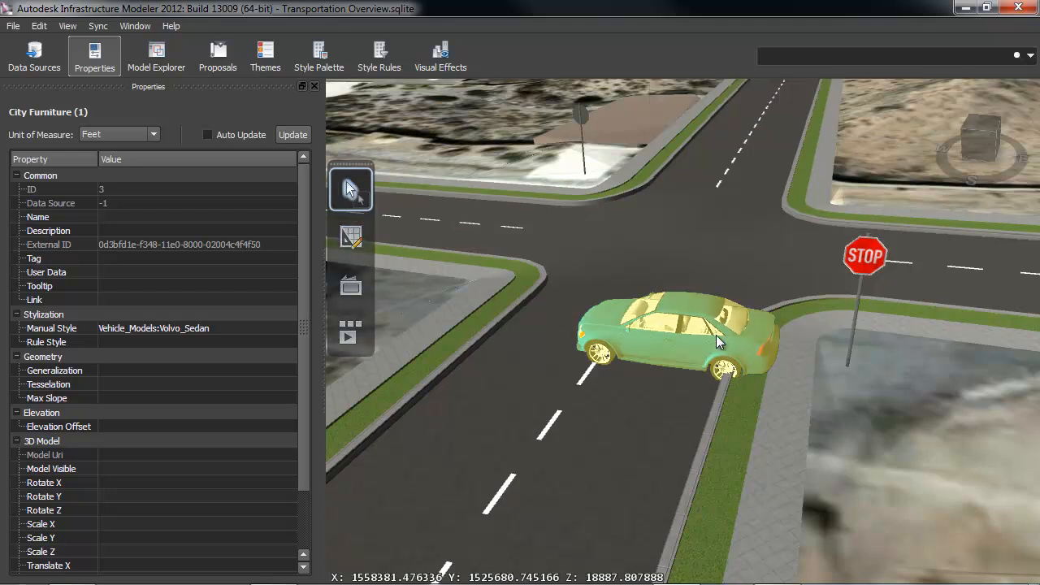
- Rotate the Volvo Sedan so it lines up with the south road's lane, facing the intersection
{"action": "left_click", "coordinate": [352, 236]}
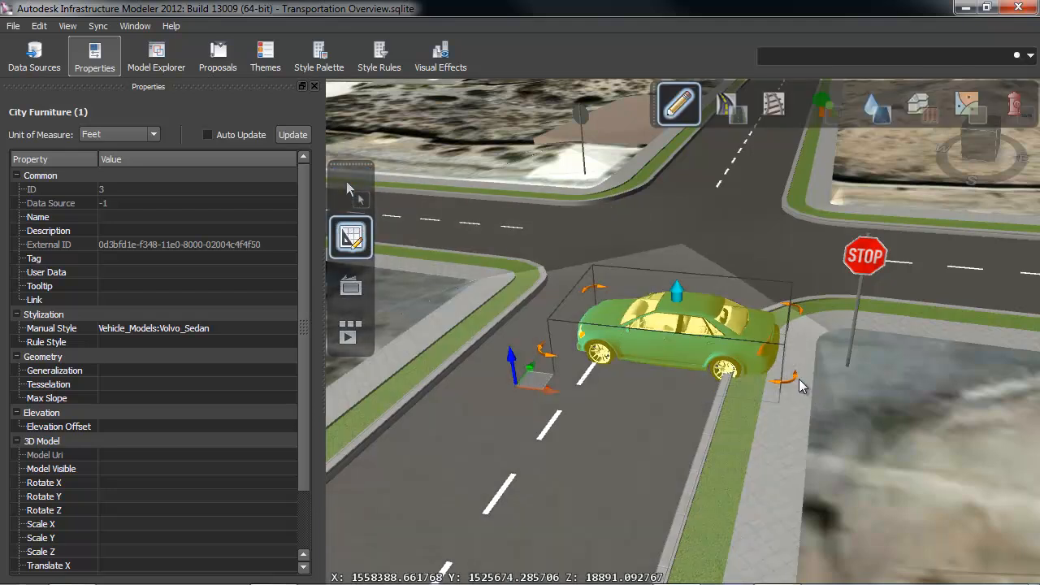
{"action": "left_click_drag", "start_coordinate": [795, 381], "coordinate": [672, 409]}
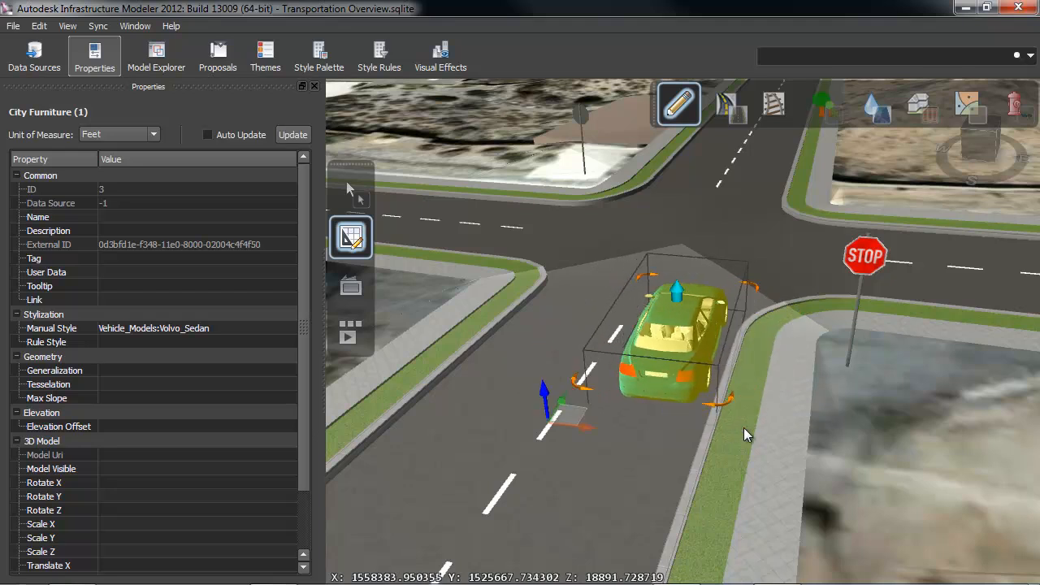
{"action": "left_click", "coordinate": [351, 189]}
{"action": "left_click", "coordinate": [906, 422]}
- Insert the Standing_Hand_on_Chin man from the People styles on the pale ground beside the corner of the brick building
{"action": "middle_click_drag", "start_coordinate": [906, 421], "coordinate": [418, 438]}
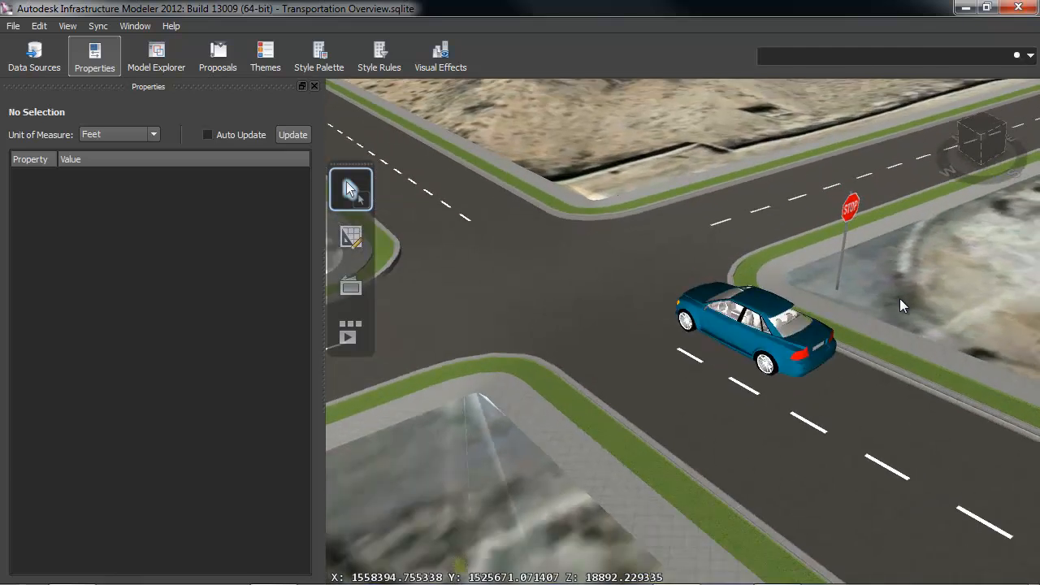
{"action": "scroll", "coordinate": [897, 299], "scroll_direction": "down", "scroll_amount": 5}
{"action": "middle_click_drag", "start_coordinate": [866, 449], "coordinate": [746, 459]}
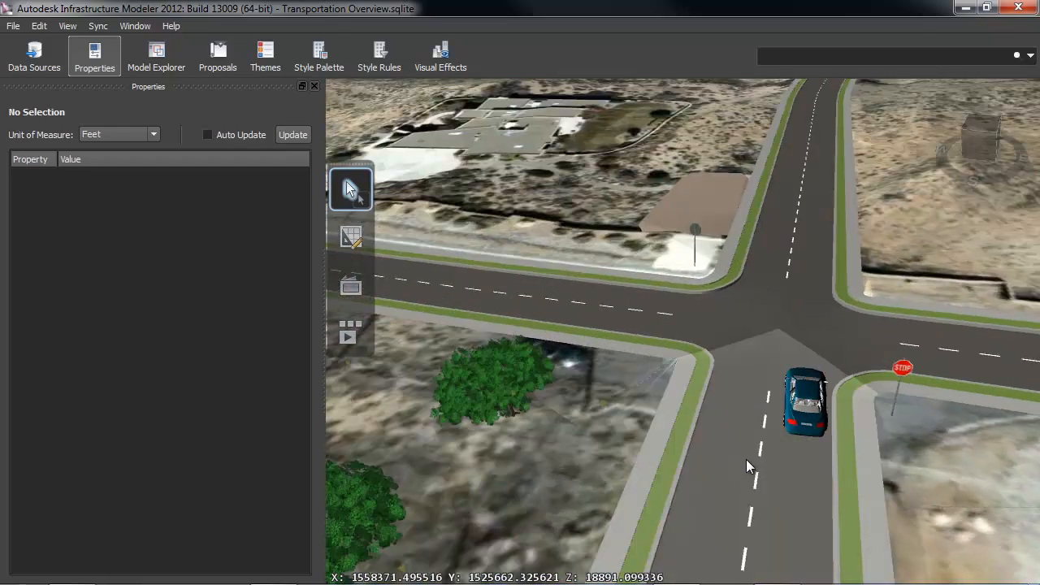
{"action": "scroll", "coordinate": [731, 338], "scroll_direction": "down", "scroll_amount": 5}
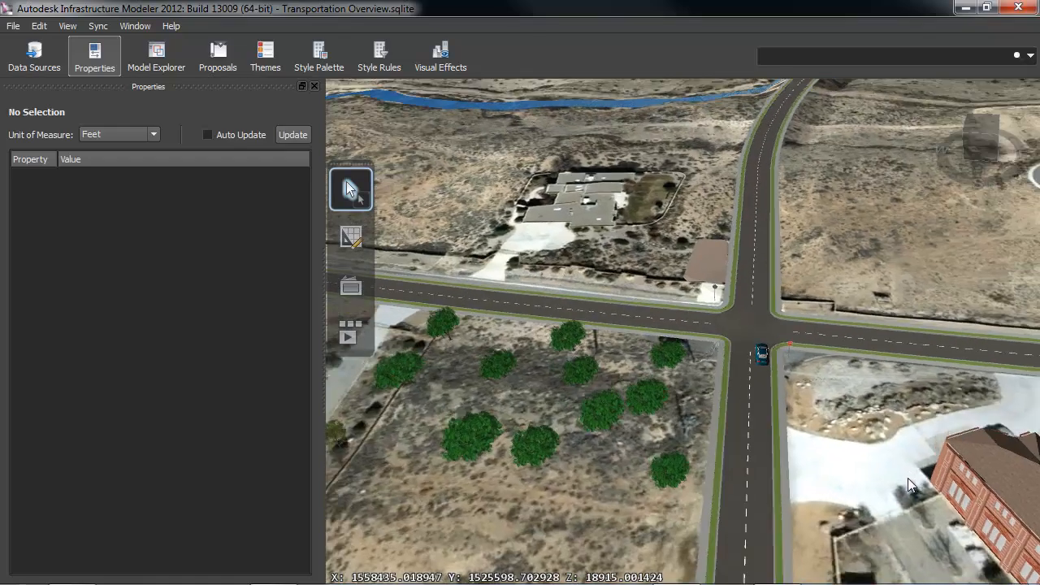
{"action": "middle_click_drag", "start_coordinate": [908, 477], "coordinate": [743, 419]}
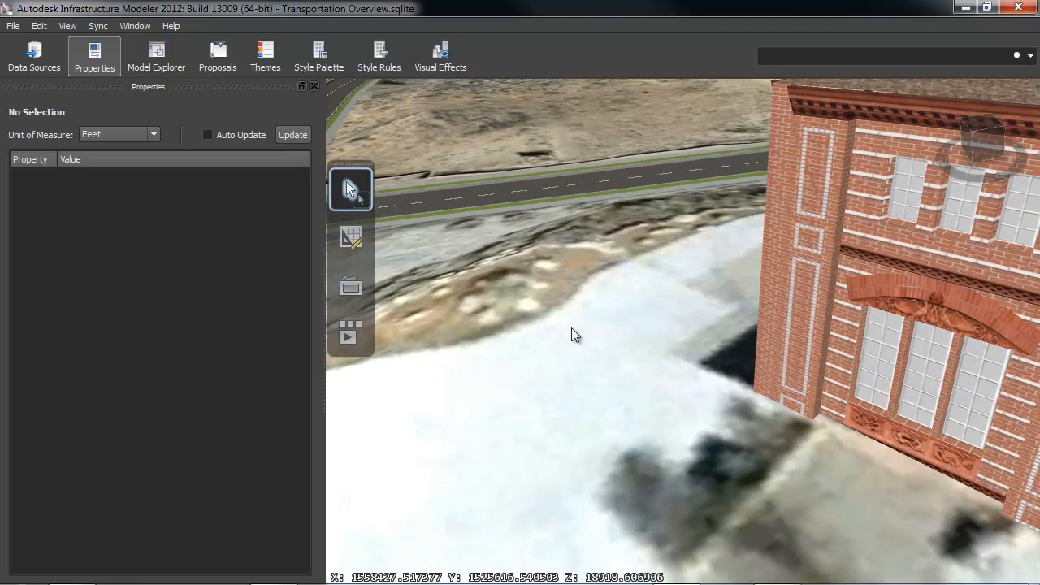
{"action": "left_click", "coordinate": [358, 237]}
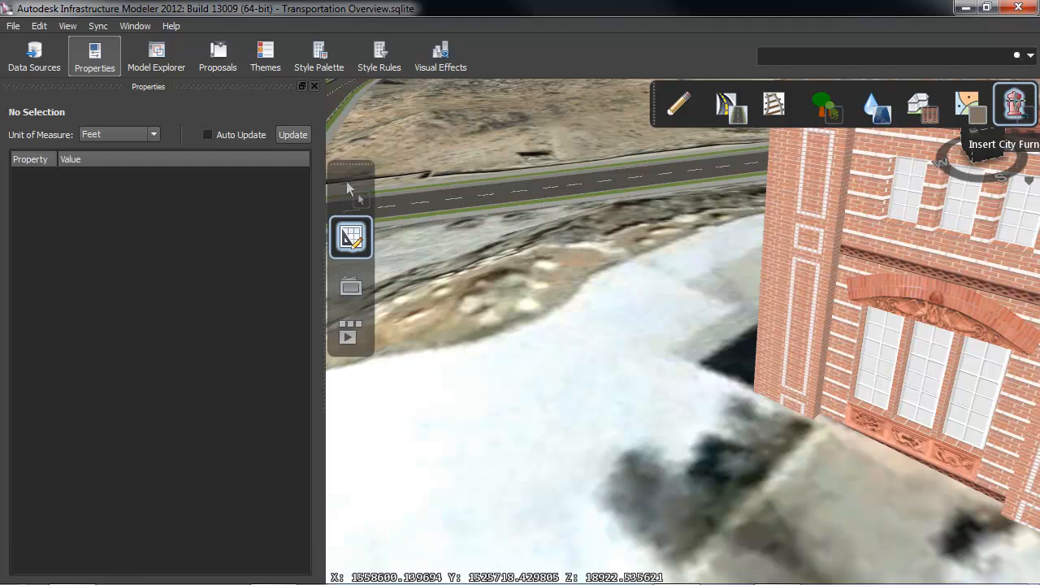
{"action": "left_click", "coordinate": [1017, 108]}
{"action": "left_click", "coordinate": [1008, 169]}
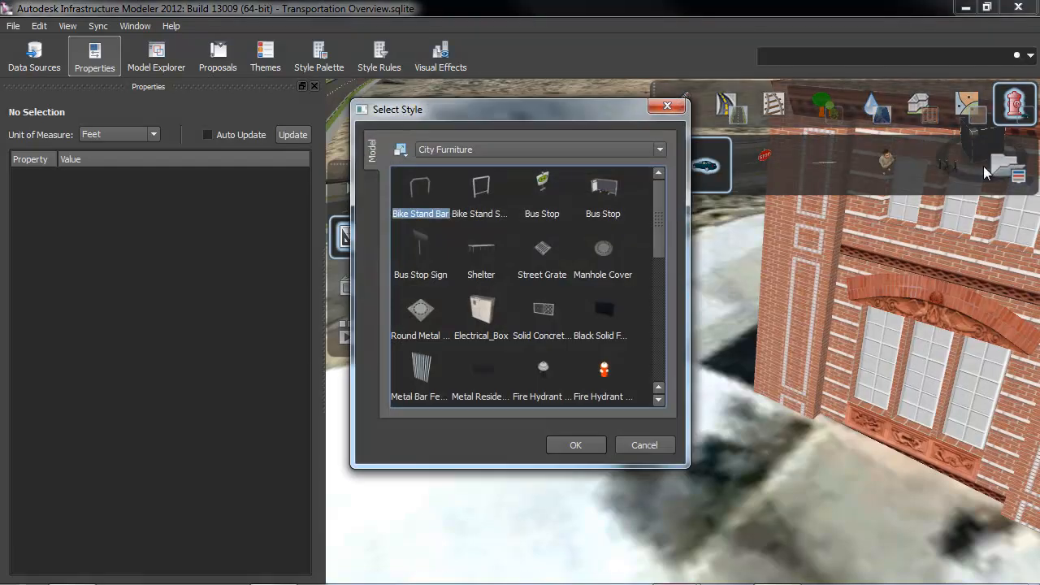
{"action": "left_click", "coordinate": [580, 151]}
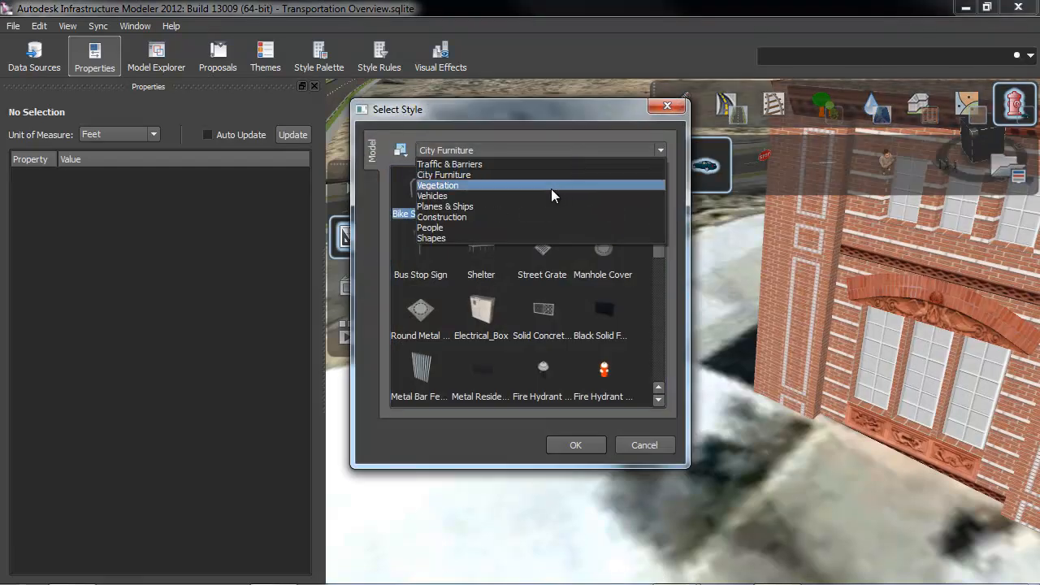
{"action": "left_click", "coordinate": [505, 225]}
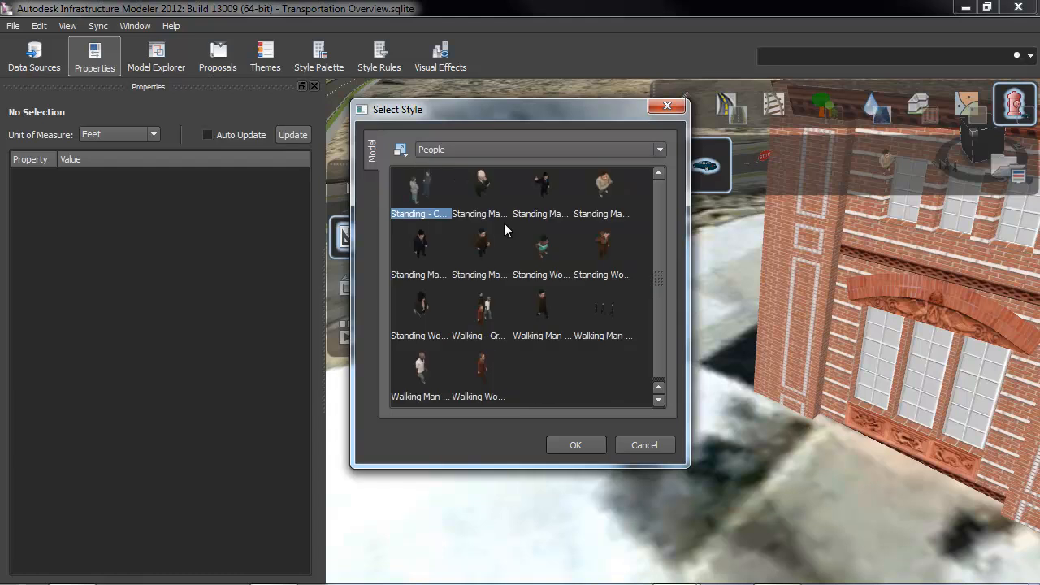
{"action": "left_click", "coordinate": [604, 193]}
{"action": "double_click", "coordinate": [603, 193]}
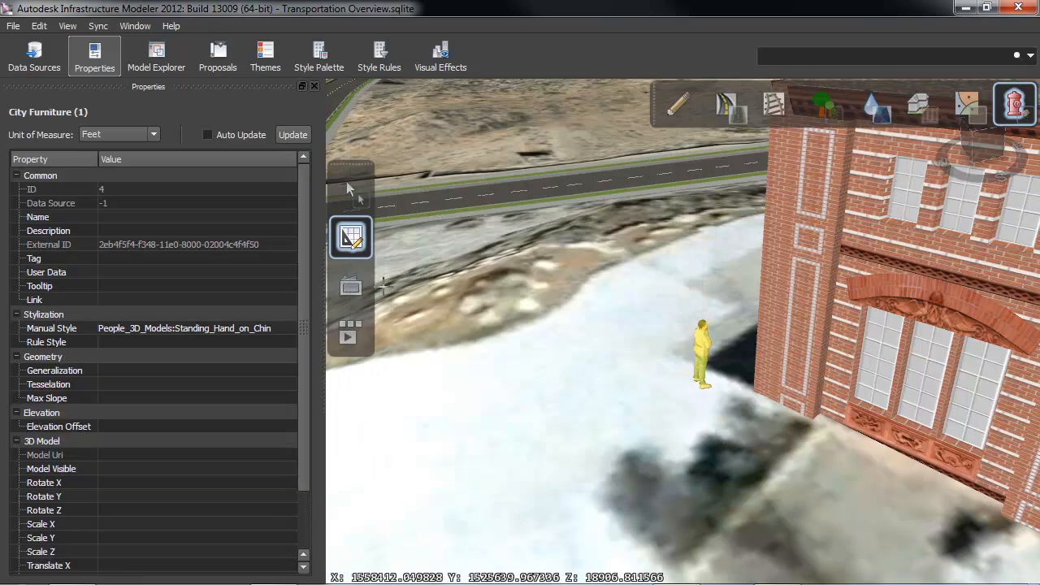
- Rotate the standing man around Z by about 115° and a further 18° so he faces the intersection
{"action": "left_click", "coordinate": [346, 234]}
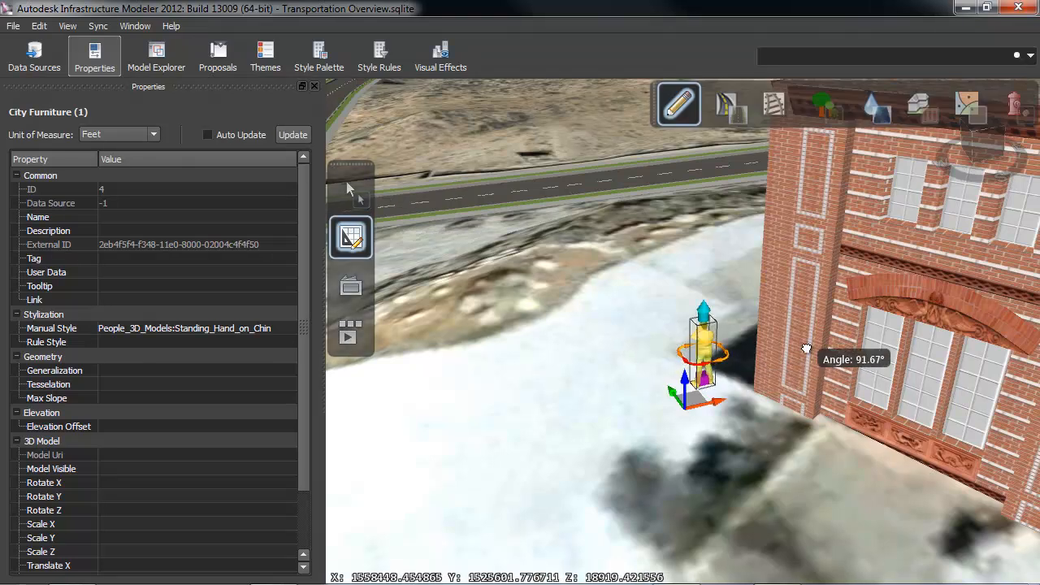
{"action": "left_click_drag", "start_coordinate": [694, 371], "coordinate": [720, 375]}
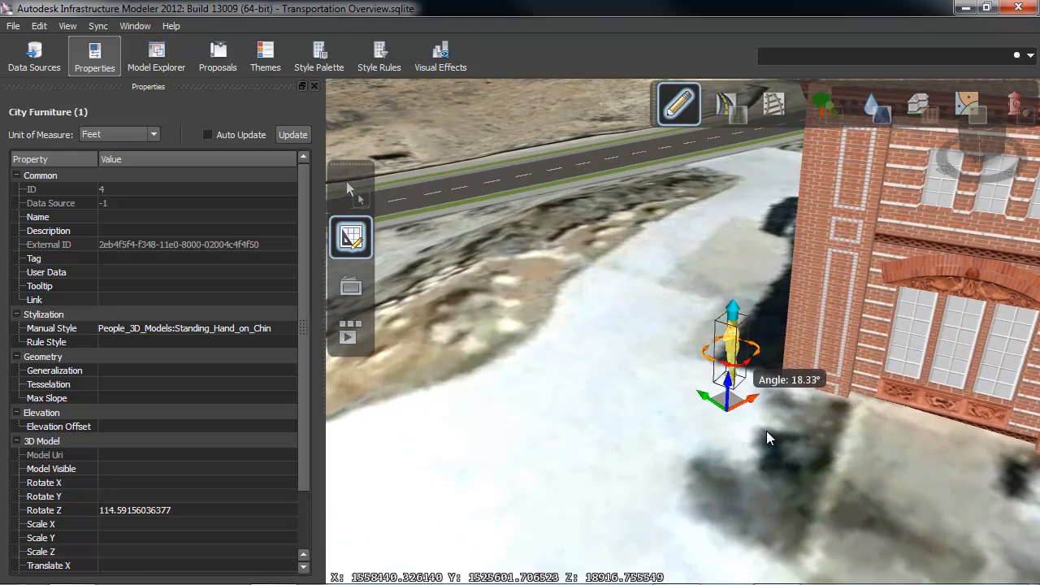
{"action": "left_click", "coordinate": [711, 439]}
- Examine the standing man up close and from a distance against the car, stop signs and brick building
{"action": "left_click_drag", "start_coordinate": [711, 439], "coordinate": [650, 378]}
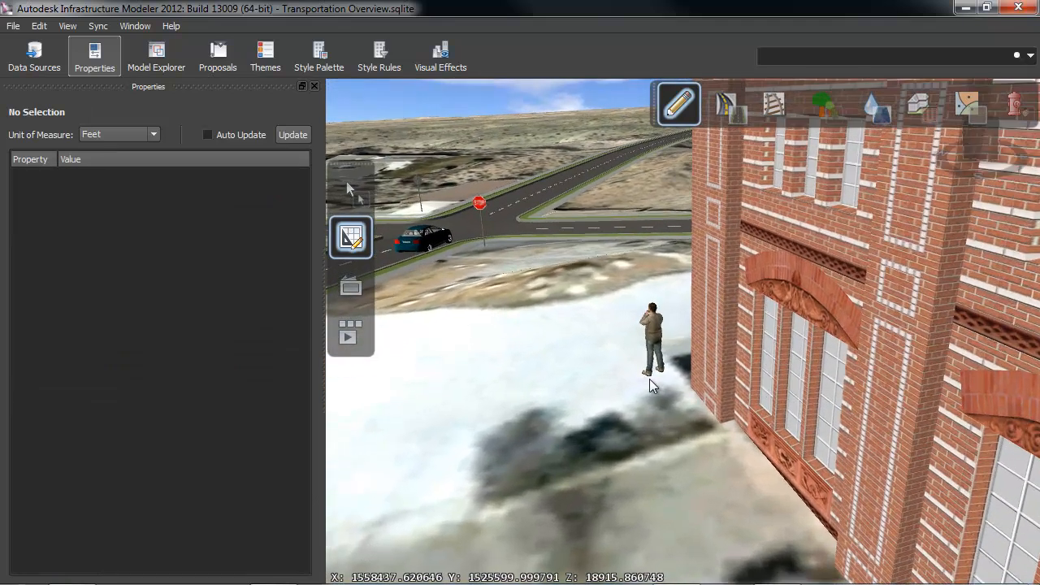
{"action": "scroll", "coordinate": [648, 366], "scroll_direction": "up", "scroll_amount": 5}
{"action": "left_click_drag", "start_coordinate": [713, 378], "coordinate": [671, 382]}
{"action": "scroll", "coordinate": [641, 350], "scroll_direction": "up", "scroll_amount": 3}
{"action": "left_click_drag", "start_coordinate": [552, 355], "coordinate": [557, 363]}
{"action": "scroll", "coordinate": [550, 333], "scroll_direction": "down", "scroll_amount": 2}
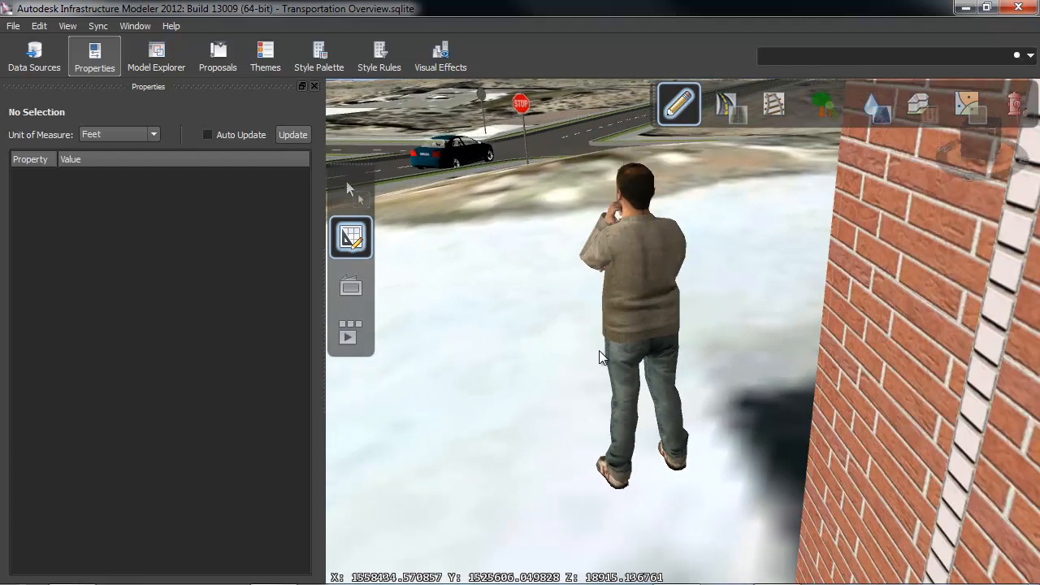
{"action": "scroll", "coordinate": [539, 319], "scroll_direction": "up", "scroll_amount": 3}
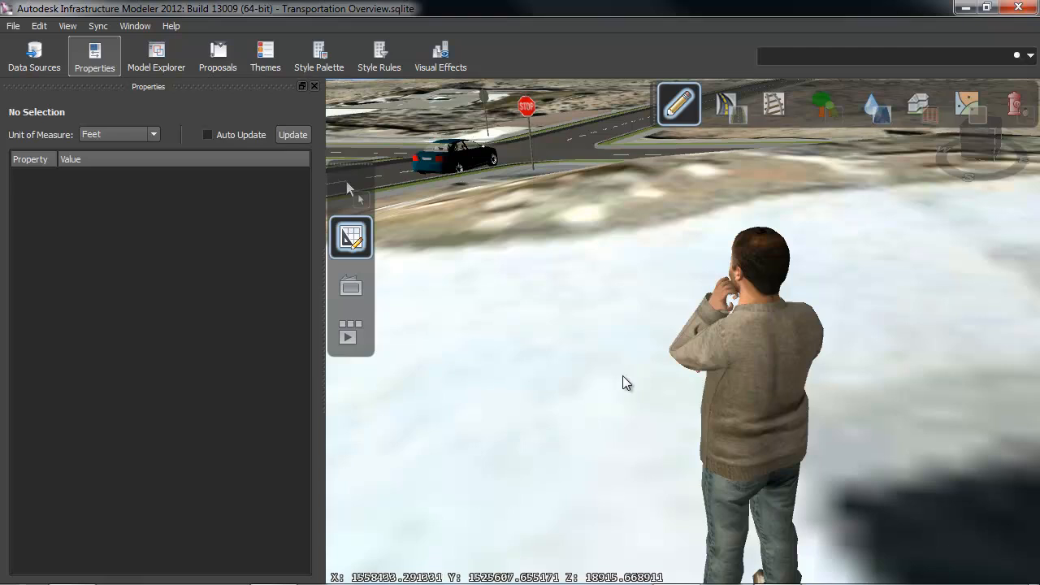
{"action": "scroll", "coordinate": [643, 385], "scroll_direction": "down", "scroll_amount": 4}
{"action": "scroll", "coordinate": [640, 391], "scroll_direction": "down", "scroll_amount": 5}
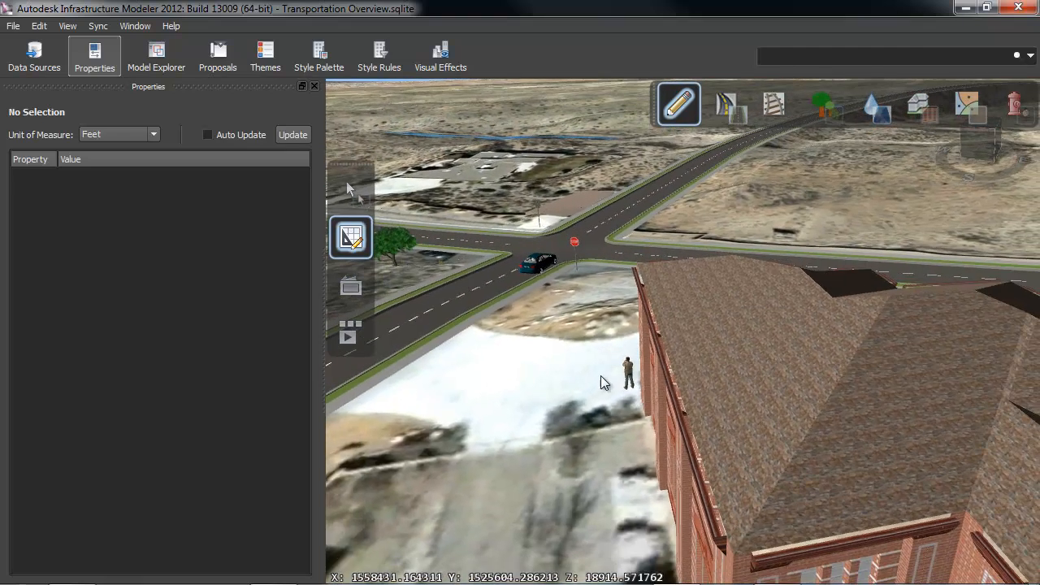
- Locate the existing railway track running beside the canal in the western part of the model
{"action": "scroll", "coordinate": [823, 372], "scroll_direction": "down", "scroll_amount": 10}
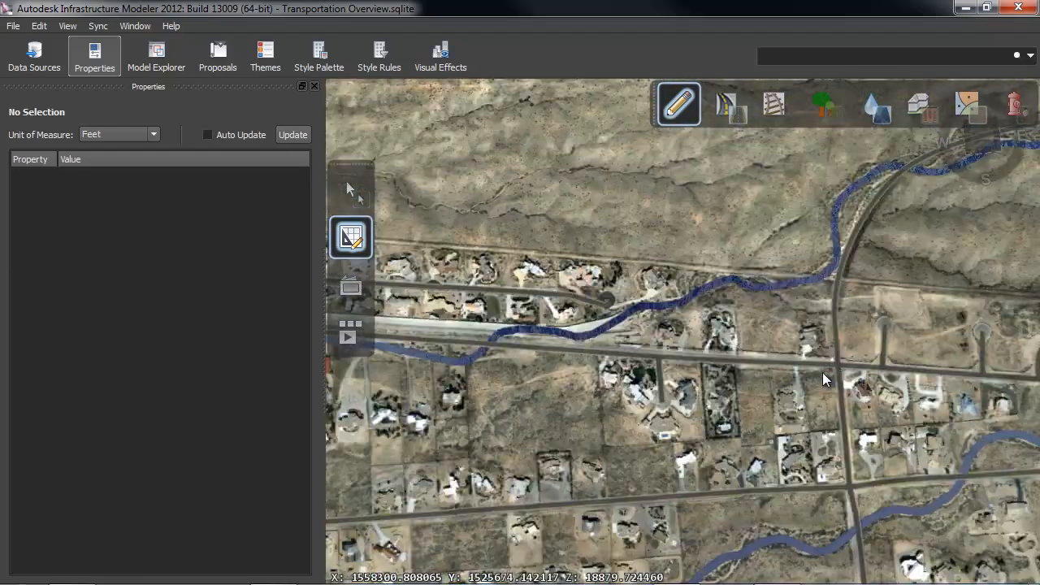
{"action": "scroll", "coordinate": [819, 375], "scroll_direction": "down", "scroll_amount": 5}
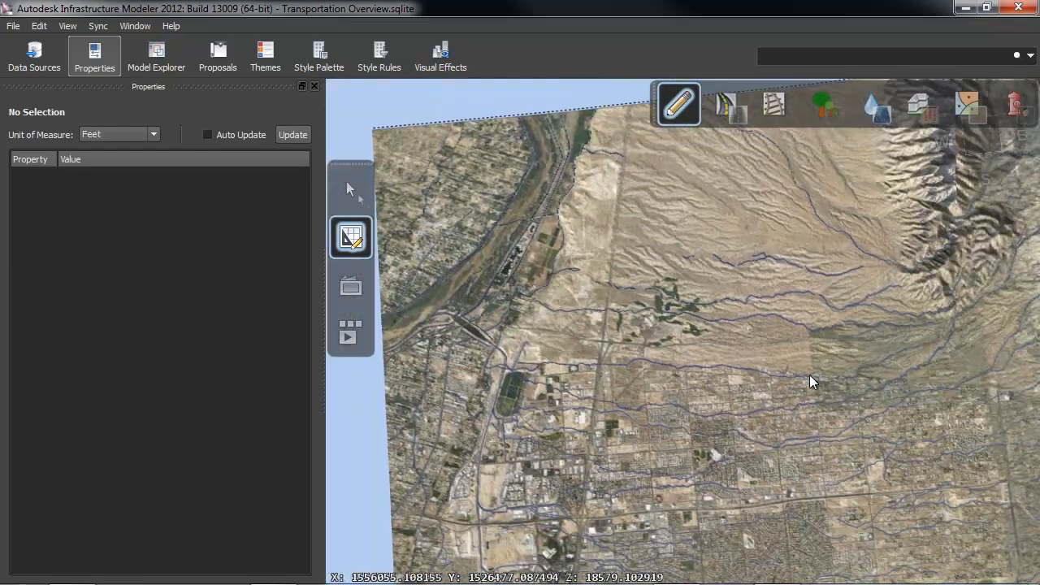
{"action": "scroll", "coordinate": [462, 371], "scroll_direction": "up", "scroll_amount": 6}
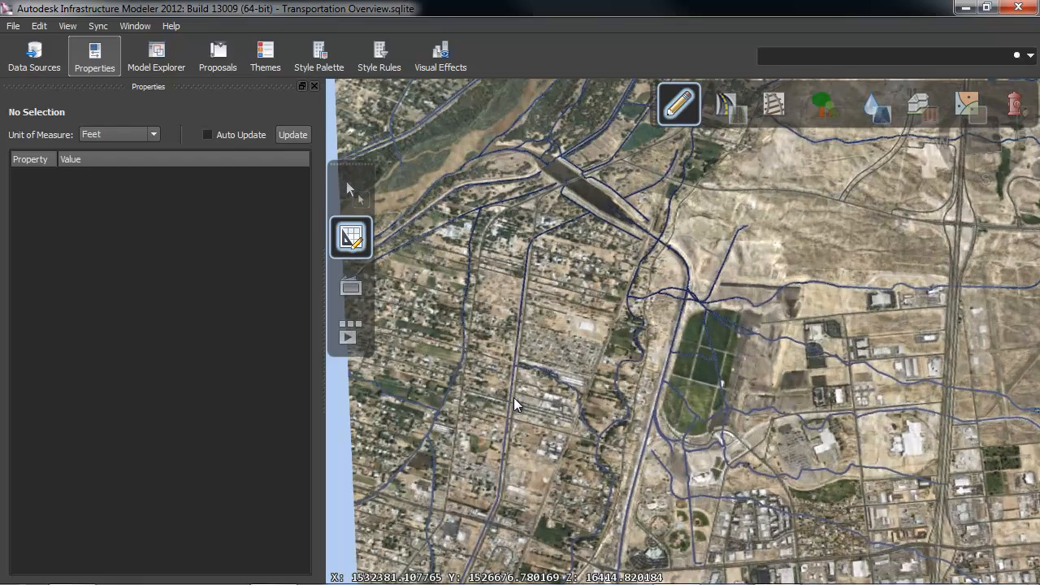
{"action": "scroll", "coordinate": [481, 370], "scroll_direction": "up", "scroll_amount": 5}
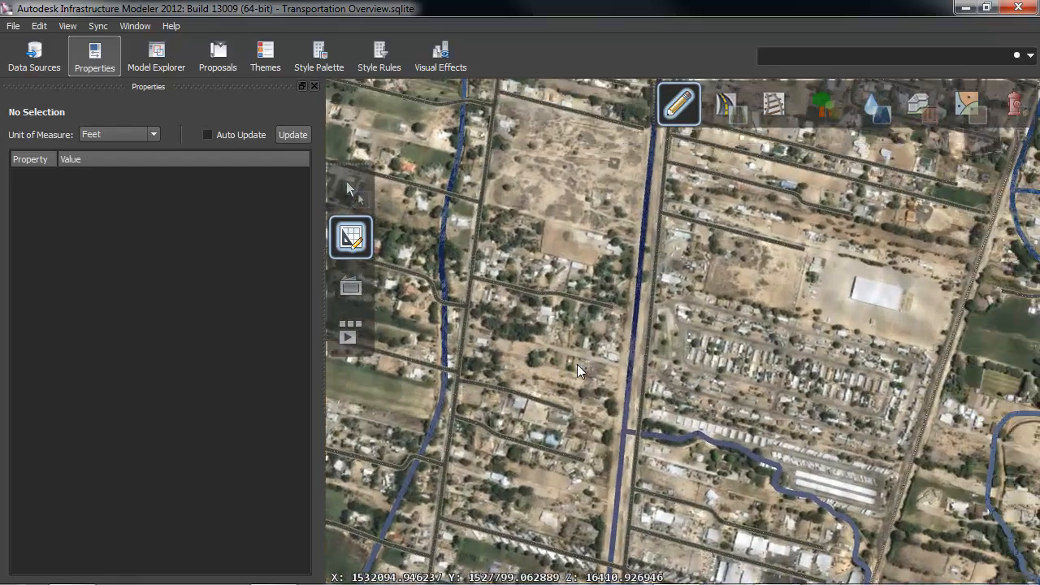
{"action": "middle_click_drag", "start_coordinate": [578, 365], "coordinate": [455, 402]}
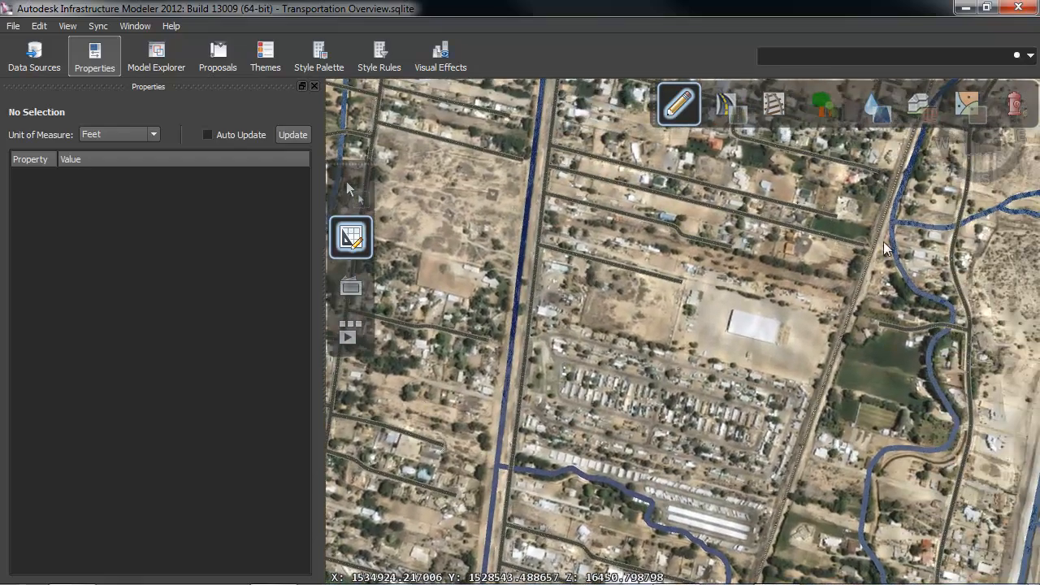
{"action": "scroll", "coordinate": [897, 183], "scroll_direction": "up", "scroll_amount": 2}
{"action": "scroll", "coordinate": [896, 182], "scroll_direction": "up", "scroll_amount": 8}
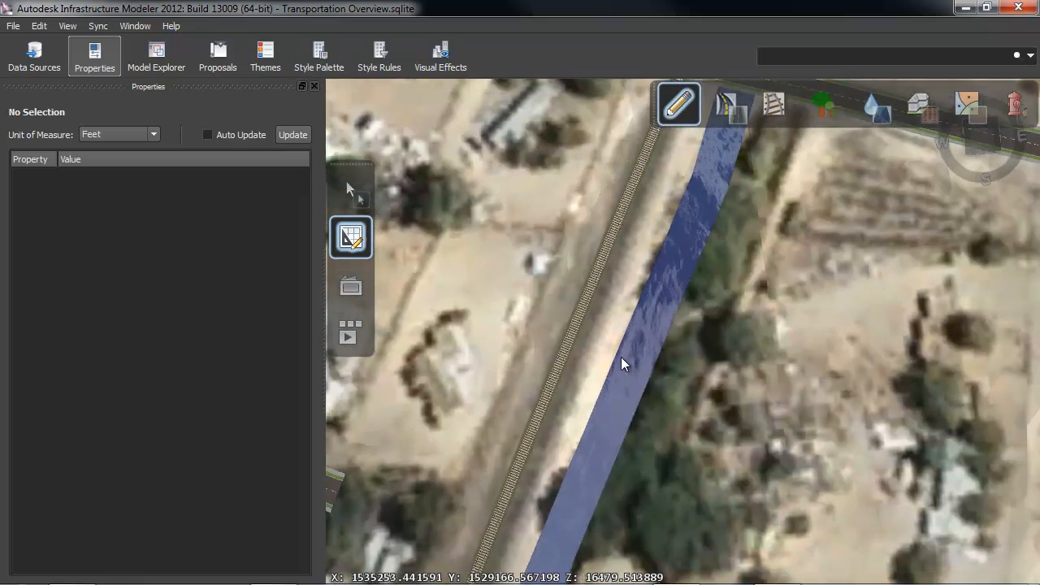
{"action": "scroll", "coordinate": [621, 364], "scroll_direction": "down", "scroll_amount": 2}
{"action": "middle_click_drag", "start_coordinate": [571, 198], "coordinate": [580, 569]}
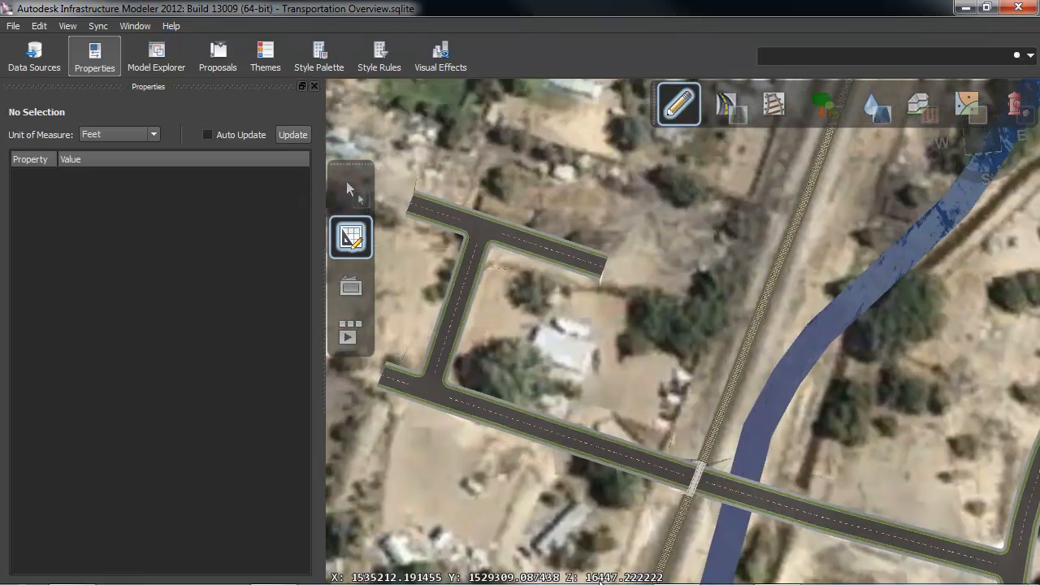
{"action": "middle_click_drag", "start_coordinate": [821, 195], "coordinate": [730, 435]}
{"action": "scroll", "coordinate": [694, 525], "scroll_direction": "up", "scroll_amount": 4}
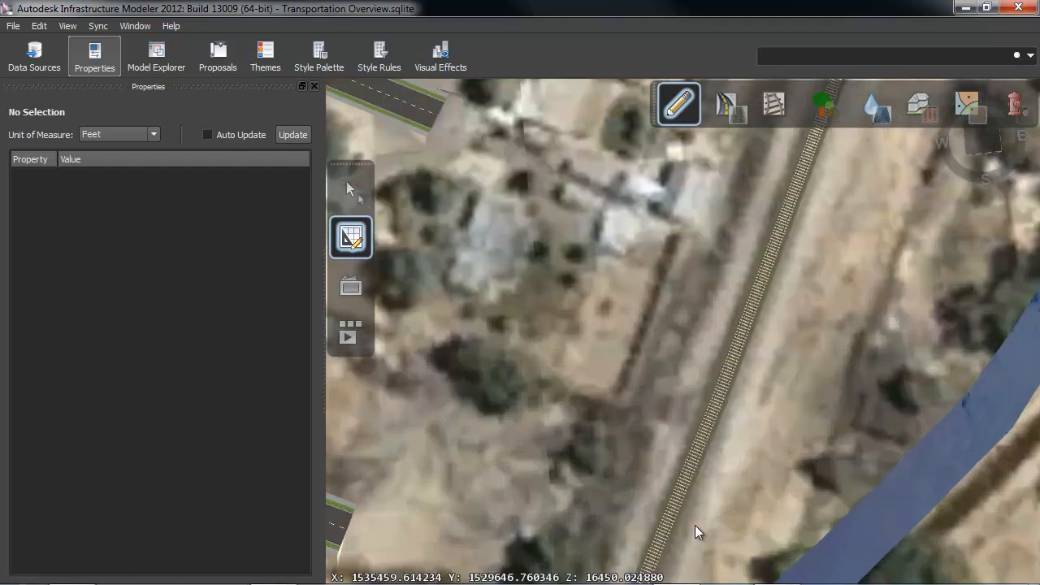
- Draw a Railway0-style railway spur about 381 ft long, branching off the existing track and heading toward the wide canal
{"action": "left_click", "coordinate": [775, 103]}
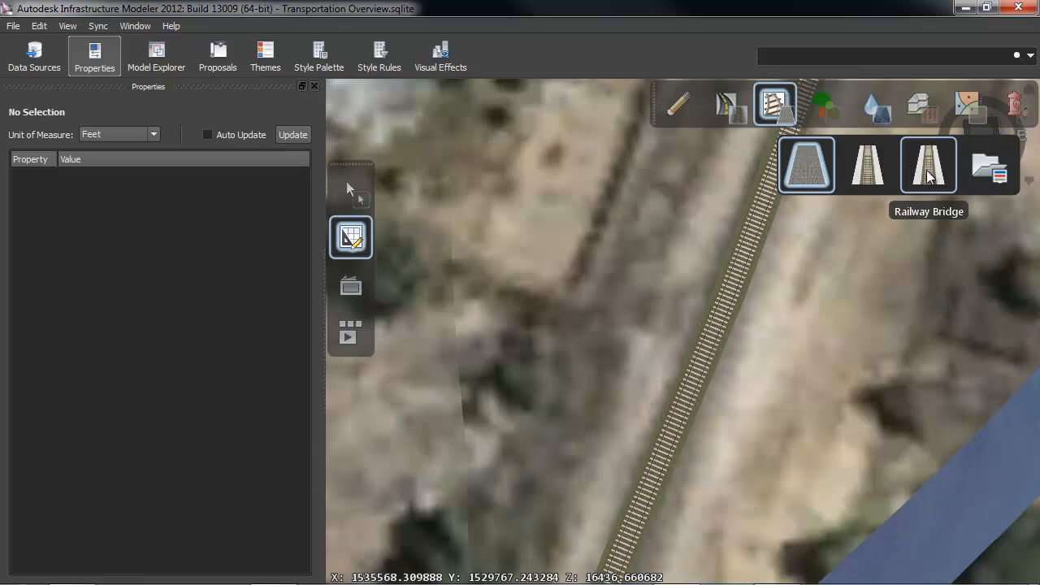
{"action": "scroll", "coordinate": [557, 393], "scroll_direction": "down", "scroll_amount": 5}
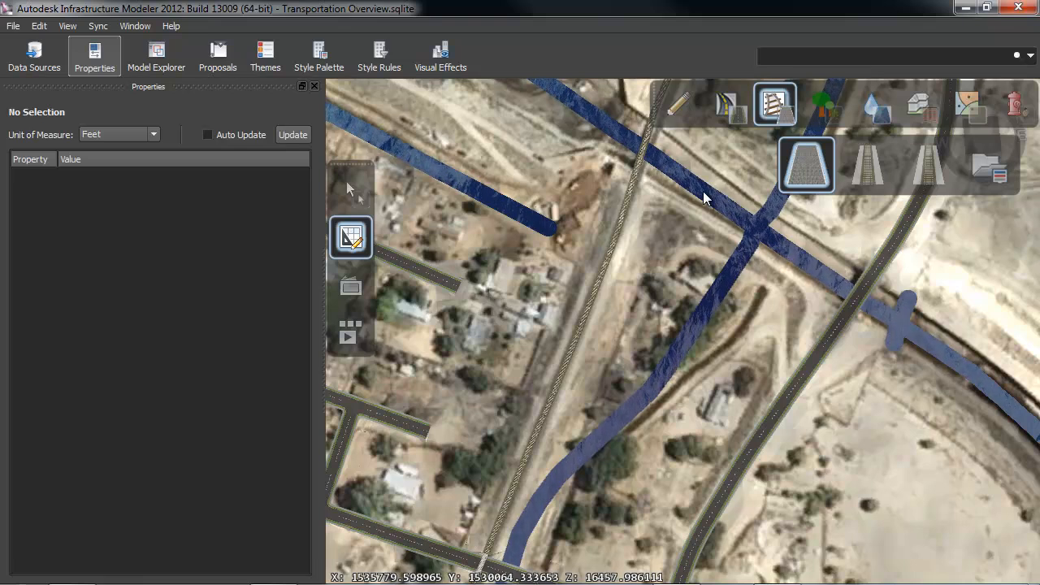
{"action": "scroll", "coordinate": [703, 181], "scroll_direction": "up", "scroll_amount": 3}
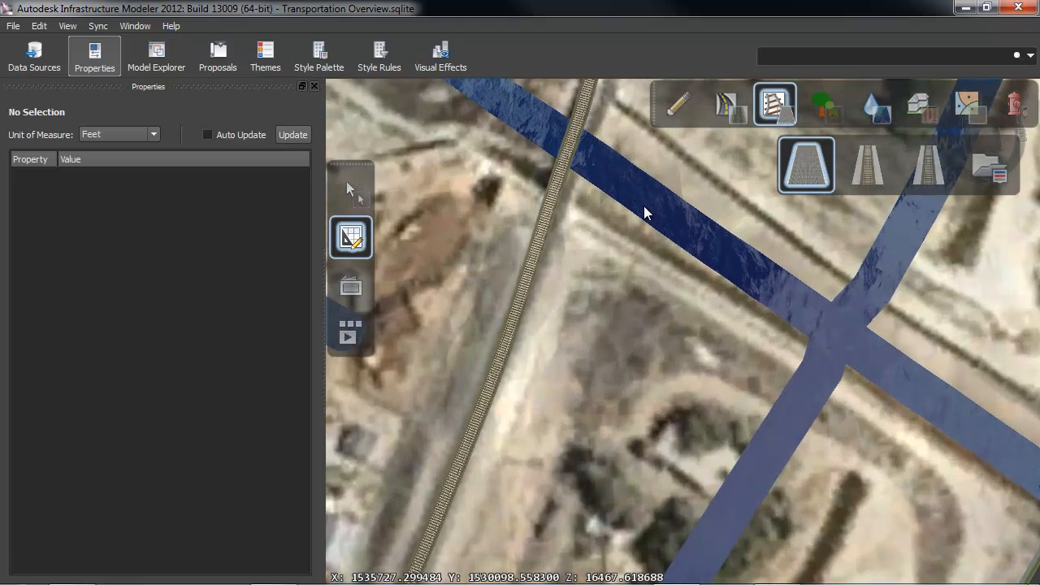
{"action": "middle_click_drag", "start_coordinate": [577, 249], "coordinate": [623, 219]}
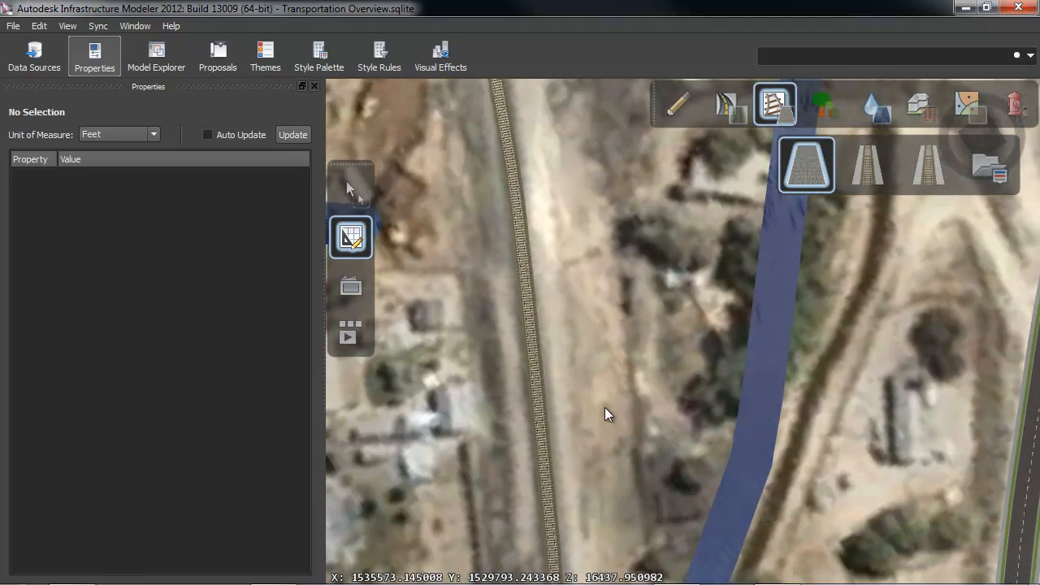
{"action": "left_click_drag", "start_coordinate": [605, 407], "coordinate": [603, 307]}
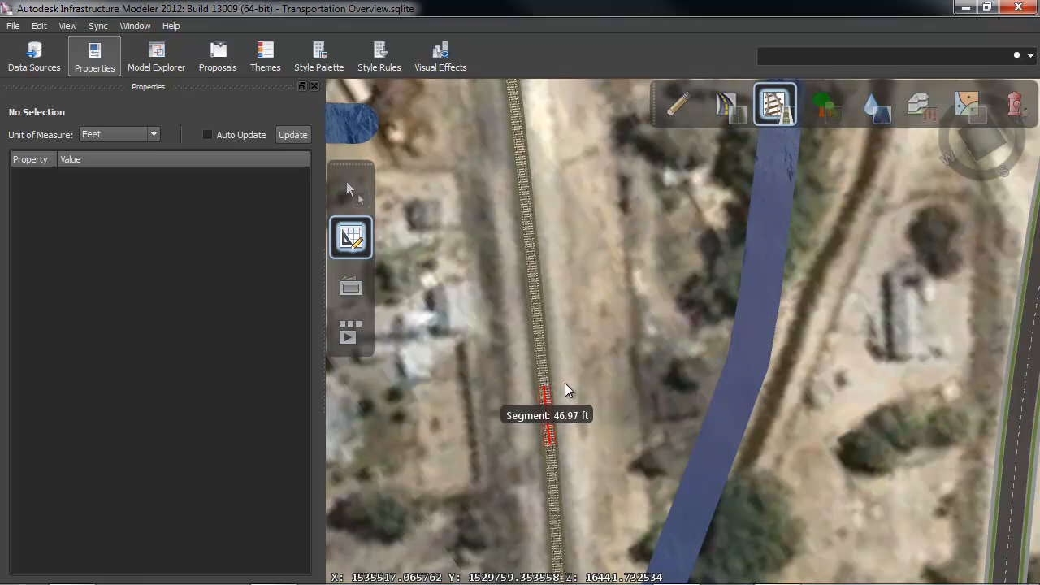
{"action": "left_click", "coordinate": [571, 329]}
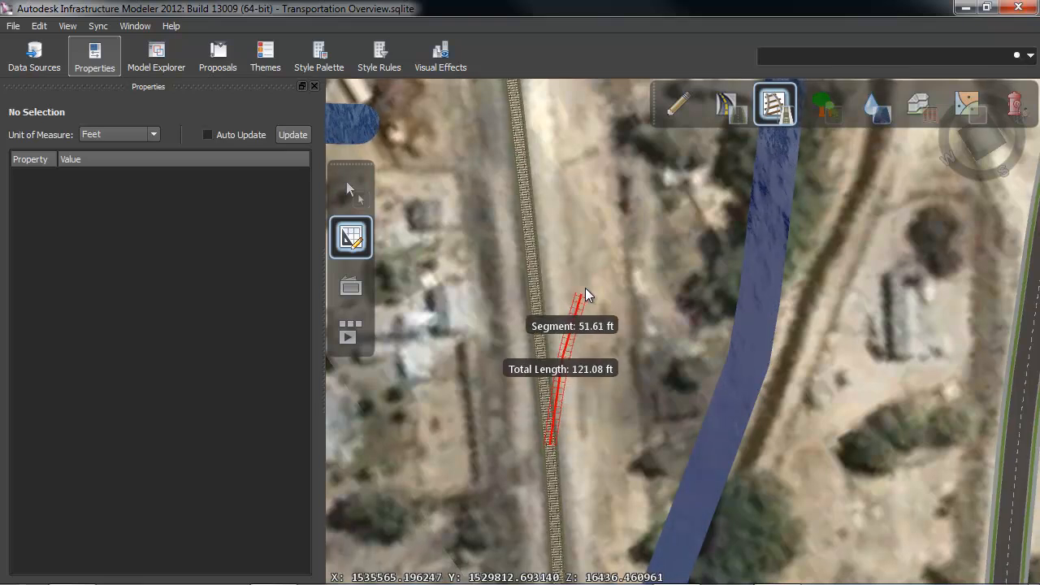
{"action": "middle_click_drag", "start_coordinate": [592, 274], "coordinate": [561, 451]}
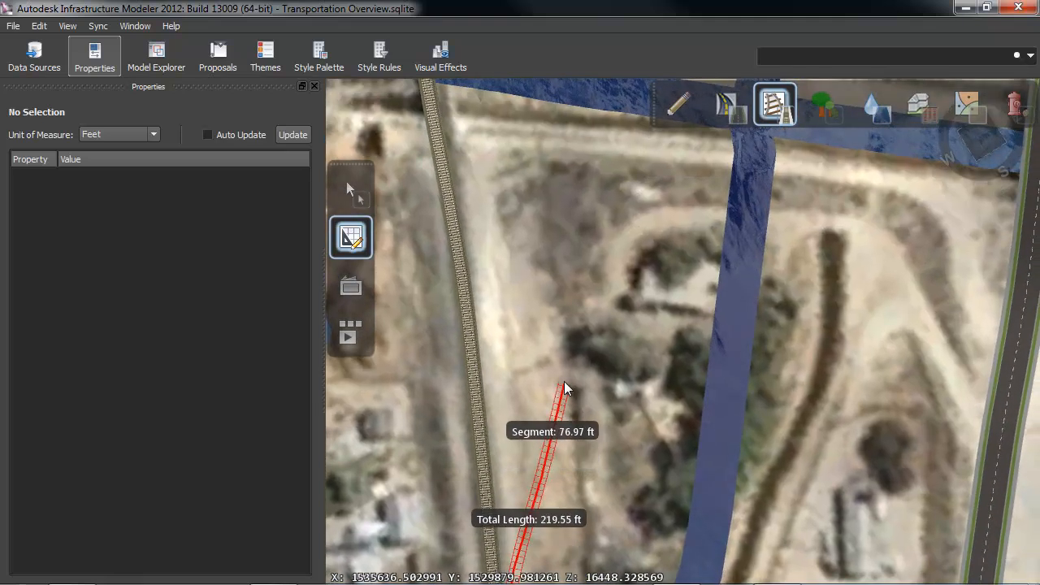
{"action": "left_click", "coordinate": [554, 350]}
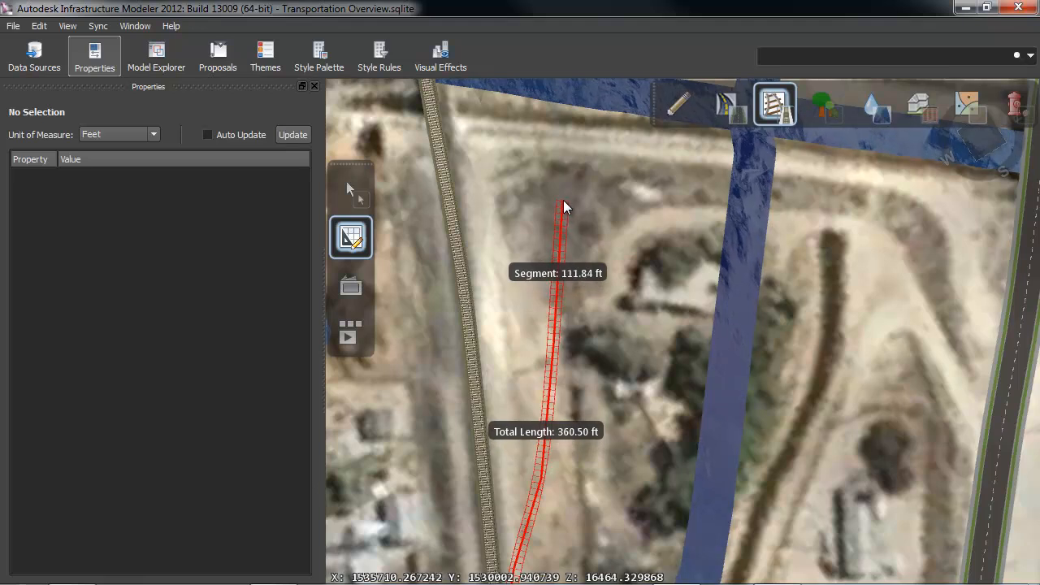
{"action": "double_click", "coordinate": [561, 175]}
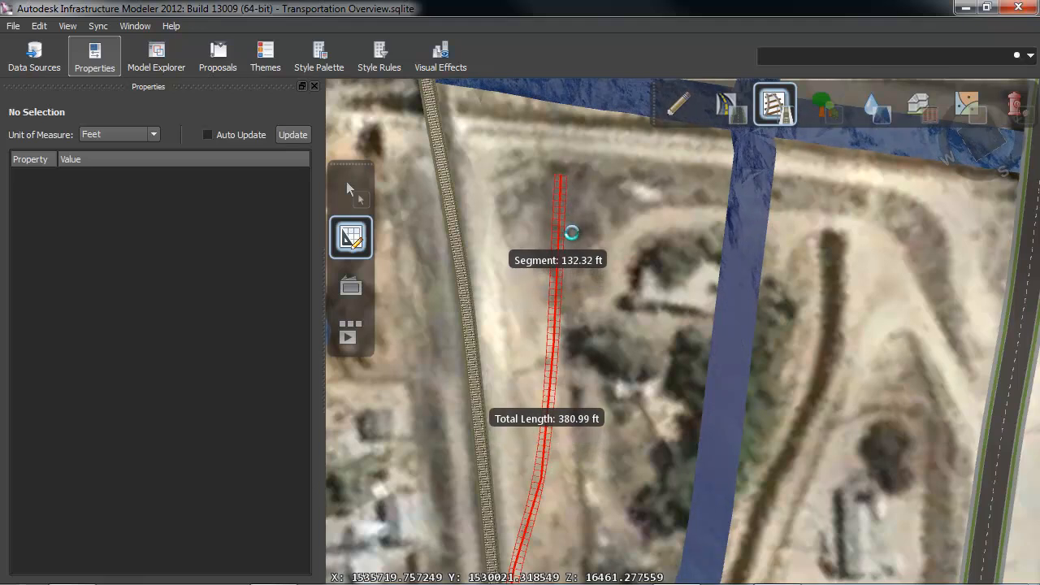
{"action": "scroll", "coordinate": [560, 257], "scroll_direction": "up", "scroll_amount": 3}
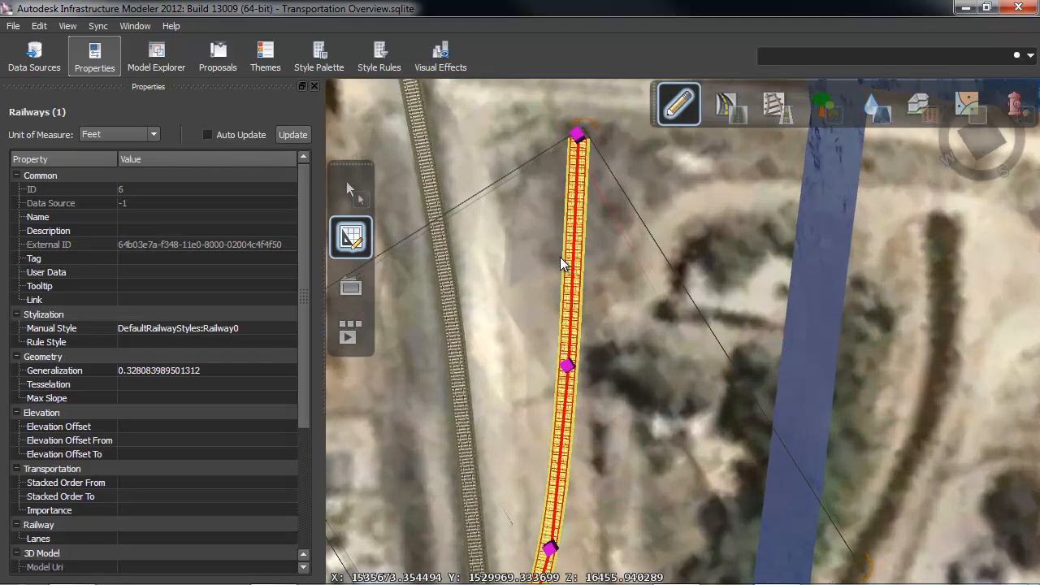
- Raise the canal-side end point of the new railway spur above the terrain and deselect the spur
{"action": "middle_click_drag", "start_coordinate": [661, 307], "coordinate": [841, 244]}
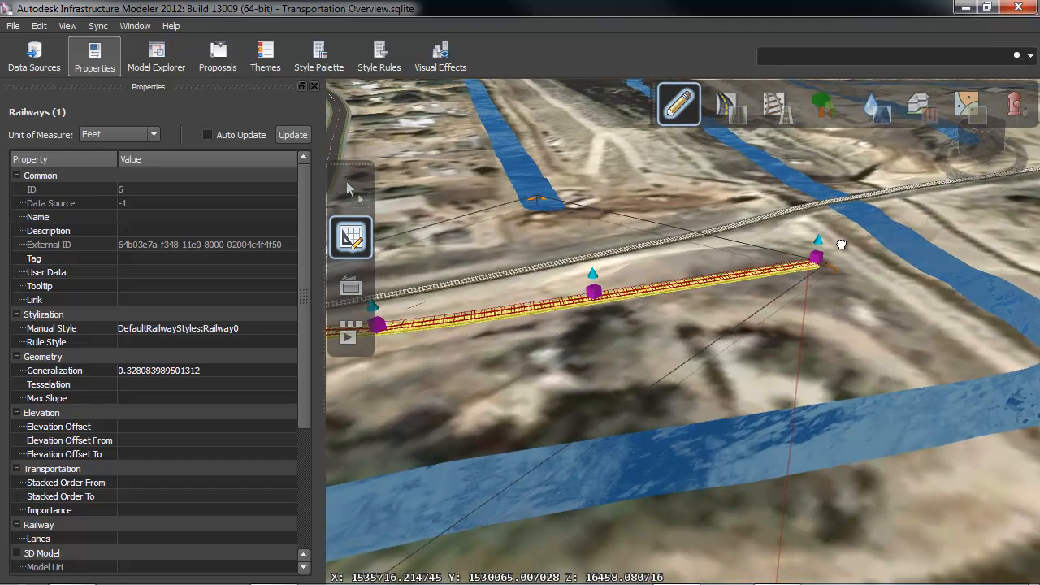
{"action": "left_click_drag", "start_coordinate": [821, 241], "coordinate": [820, 236]}
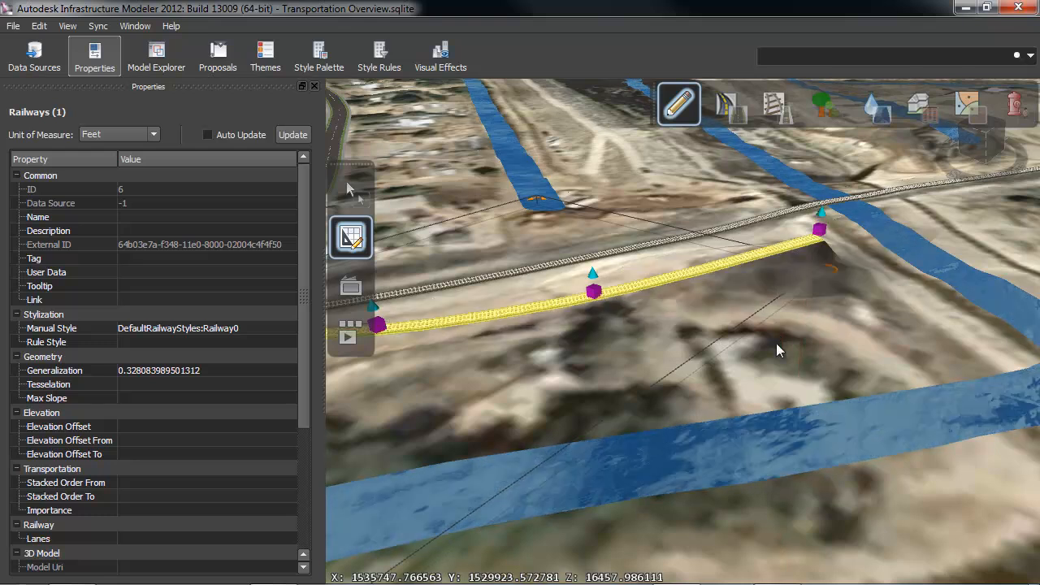
{"action": "left_click", "coordinate": [754, 343]}
{"action": "middle_click_drag", "start_coordinate": [695, 349], "coordinate": [523, 321]}
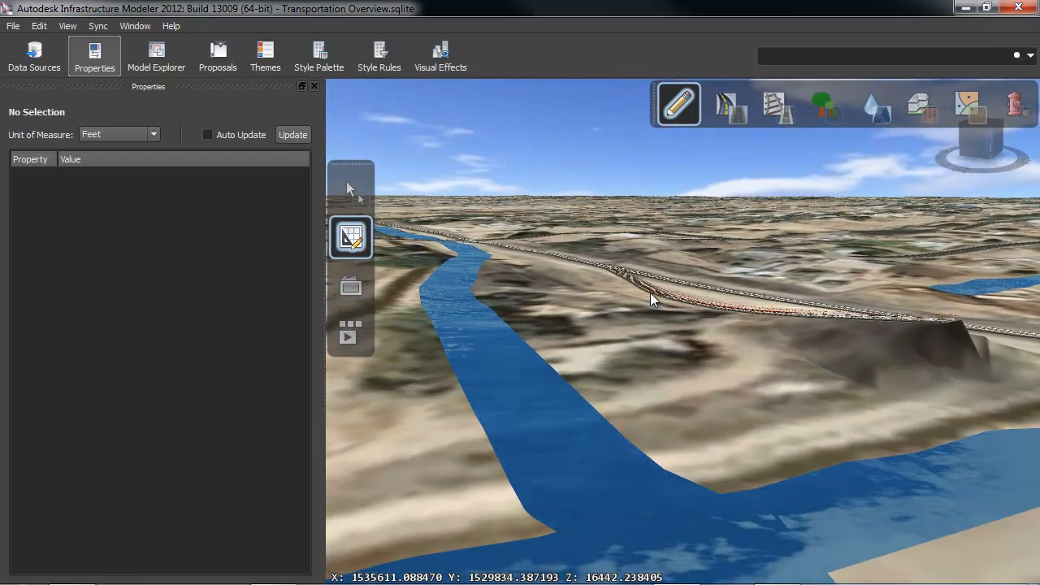
{"action": "scroll", "coordinate": [708, 355], "scroll_direction": "up", "scroll_amount": 10}
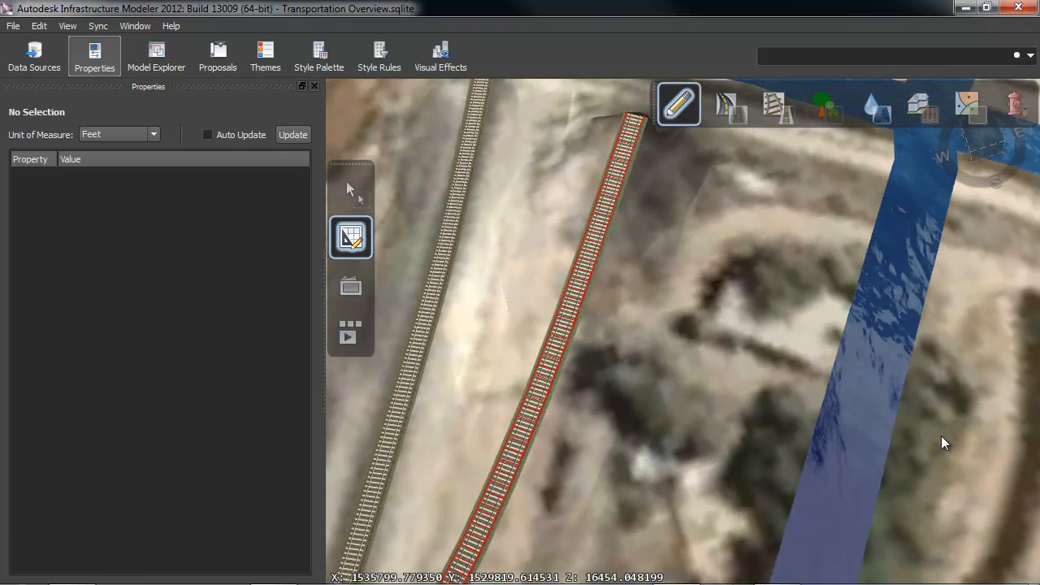
- Draw a second railway about 881 ft long, starting across the canal in line with the raised spur and curving to join the existing track
{"action": "middle_click_drag", "start_coordinate": [720, 319], "coordinate": [820, 566]}
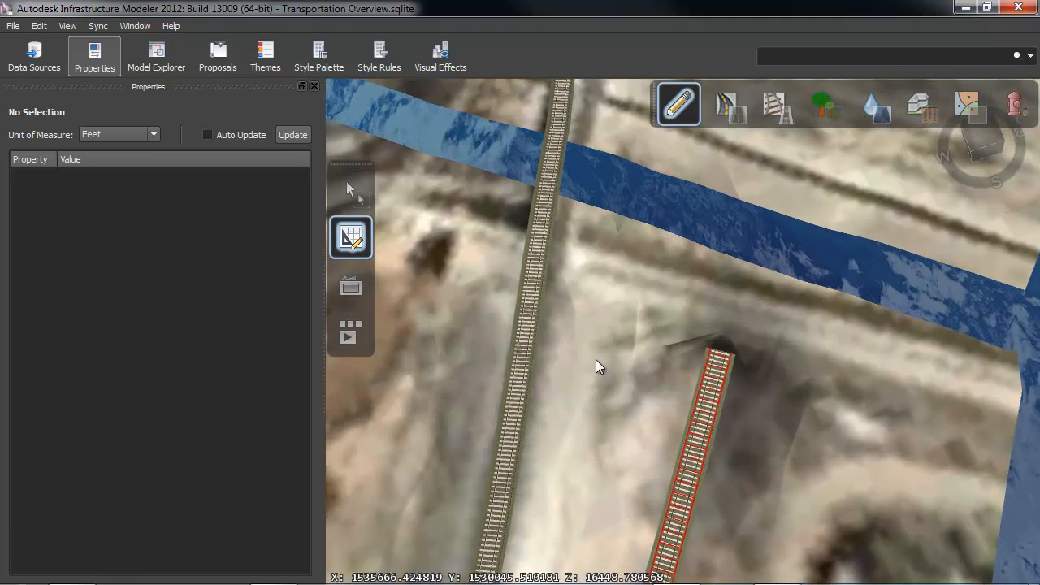
{"action": "left_click_drag", "start_coordinate": [596, 359], "coordinate": [623, 370]}
{"action": "middle_click_drag", "start_coordinate": [620, 292], "coordinate": [610, 418]}
{"action": "middle_click_drag", "start_coordinate": [730, 284], "coordinate": [589, 431]}
{"action": "left_click", "coordinate": [775, 104]}
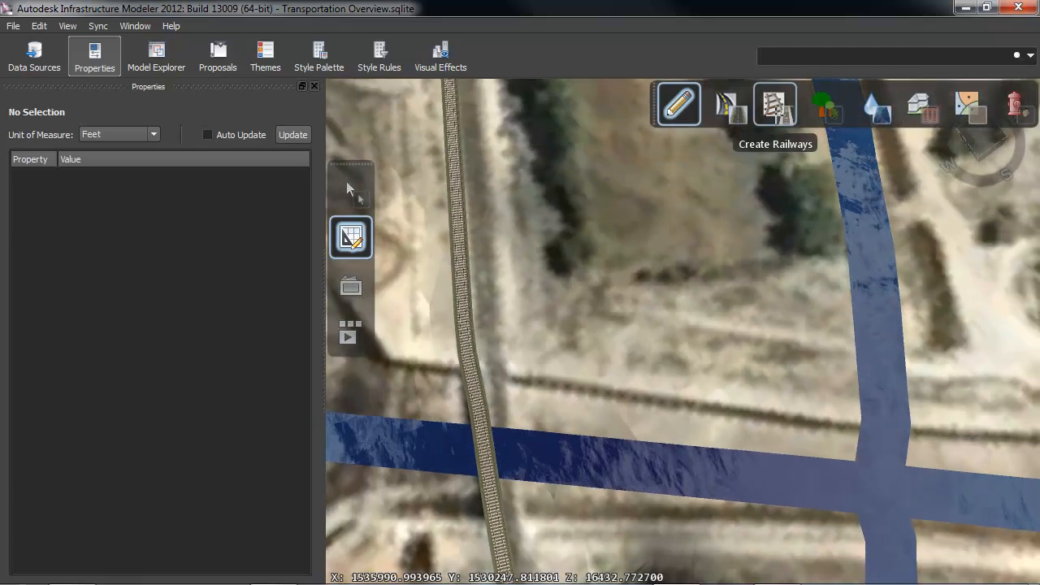
{"action": "scroll", "coordinate": [659, 338], "scroll_direction": "down", "scroll_amount": 2}
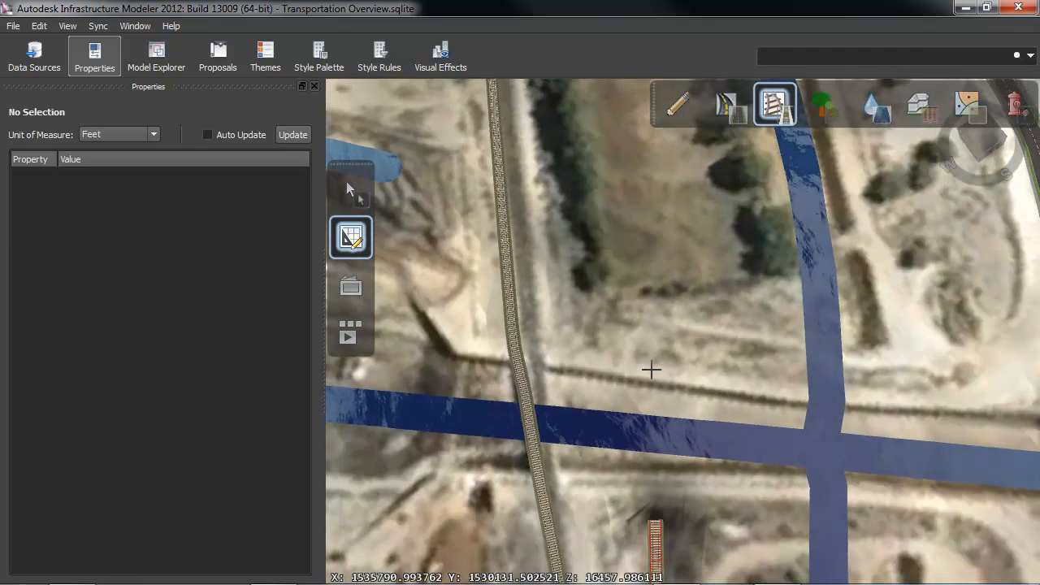
{"action": "left_click", "coordinate": [656, 353]}
{"action": "middle_click_drag", "start_coordinate": [666, 271], "coordinate": [631, 475]}
{"action": "left_click", "coordinate": [620, 344]}
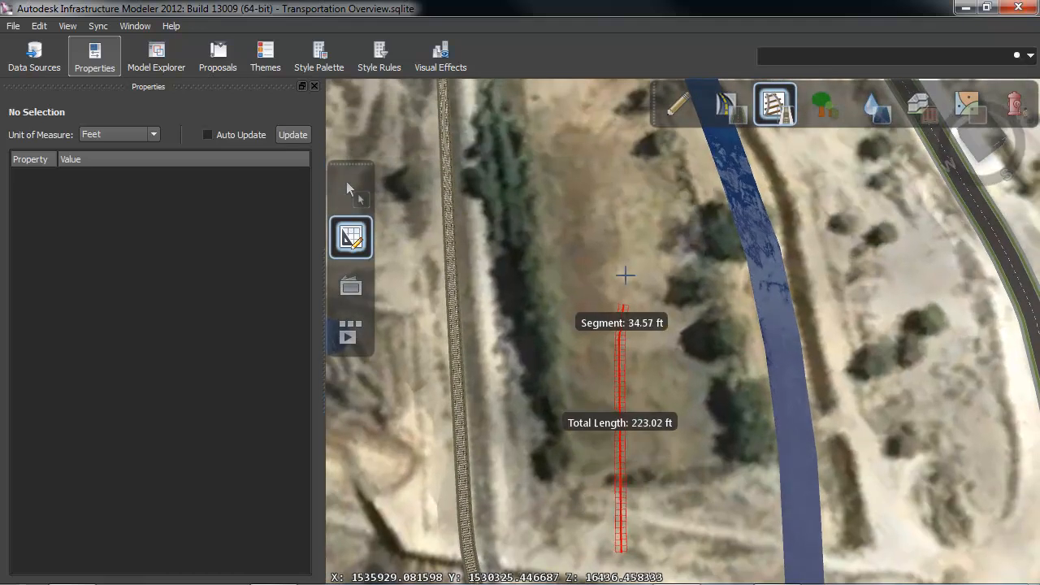
{"action": "left_click", "coordinate": [612, 172]}
{"action": "middle_click_drag", "start_coordinate": [612, 152], "coordinate": [588, 493]}
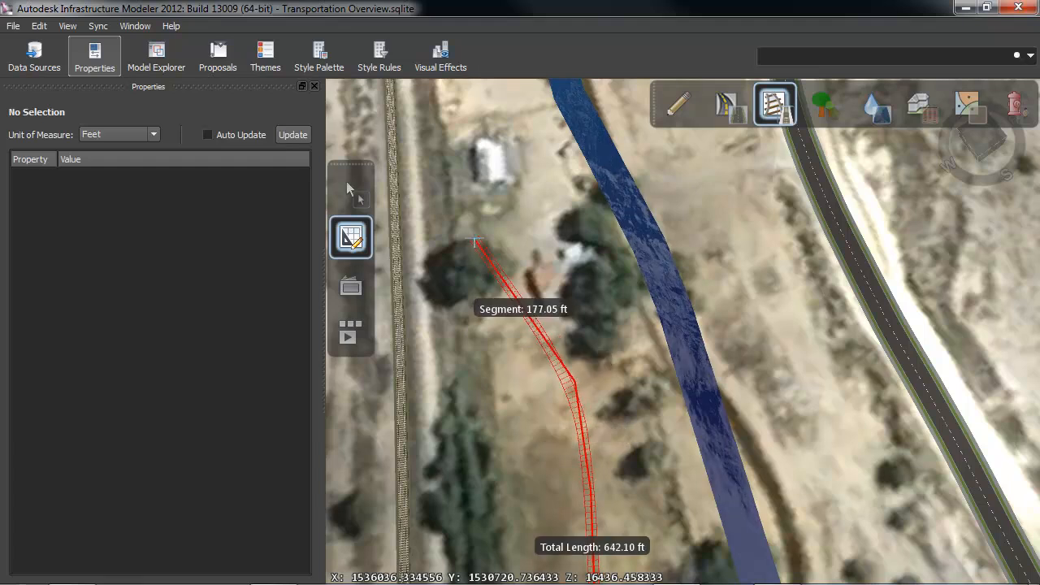
{"action": "left_click", "coordinate": [474, 196]}
{"action": "middle_click_drag", "start_coordinate": [447, 167], "coordinate": [544, 369]}
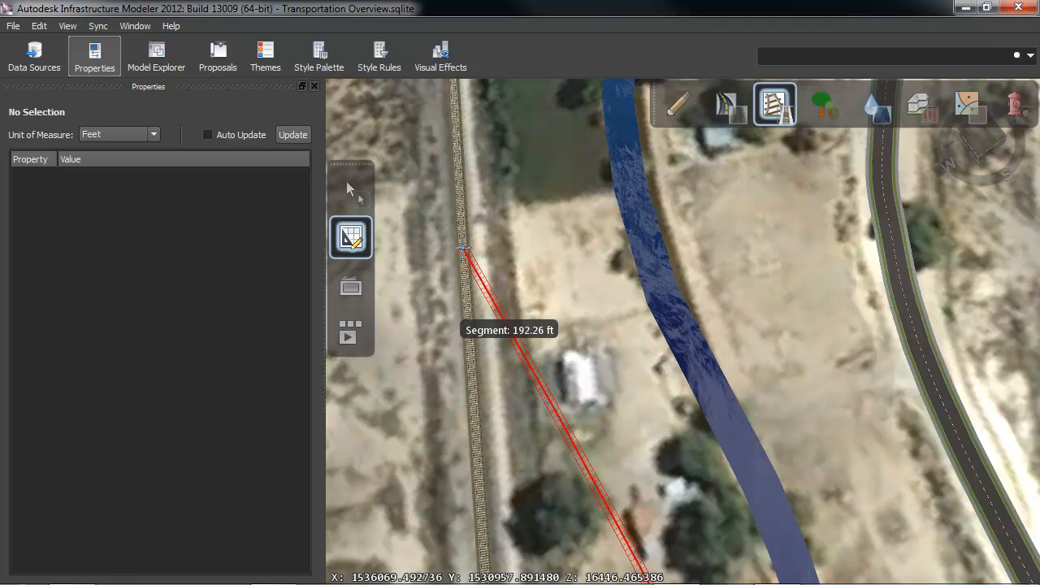
{"action": "double_click", "coordinate": [502, 270]}
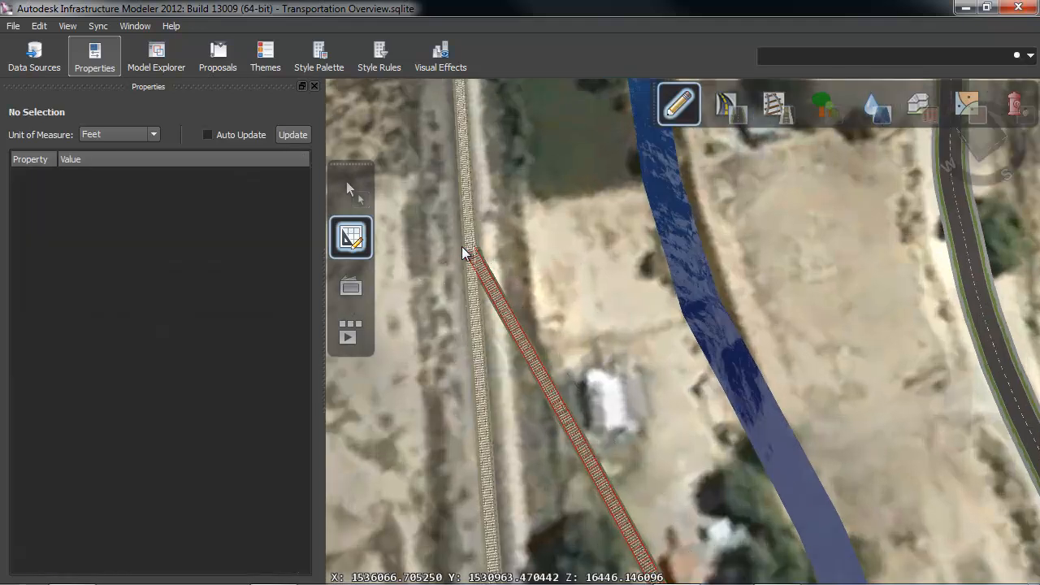
- Switch to exploring the model and examine the junction where the second railway merges with the existing track
{"action": "scroll", "coordinate": [467, 240], "scroll_direction": "up", "scroll_amount": 3}
{"action": "left_click", "coordinate": [350, 189]}
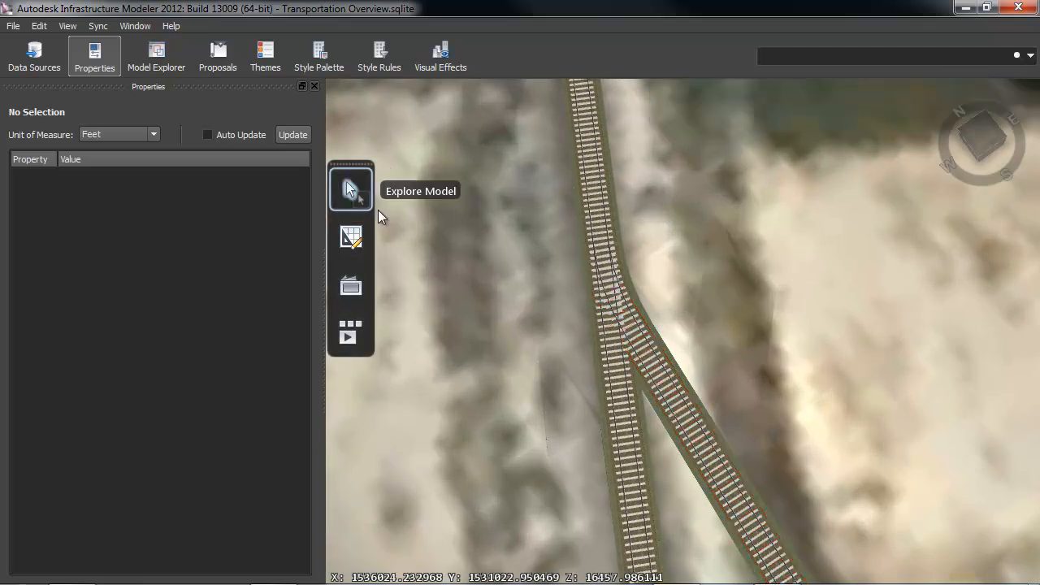
{"action": "scroll", "coordinate": [608, 297], "scroll_direction": "up", "scroll_amount": 2}
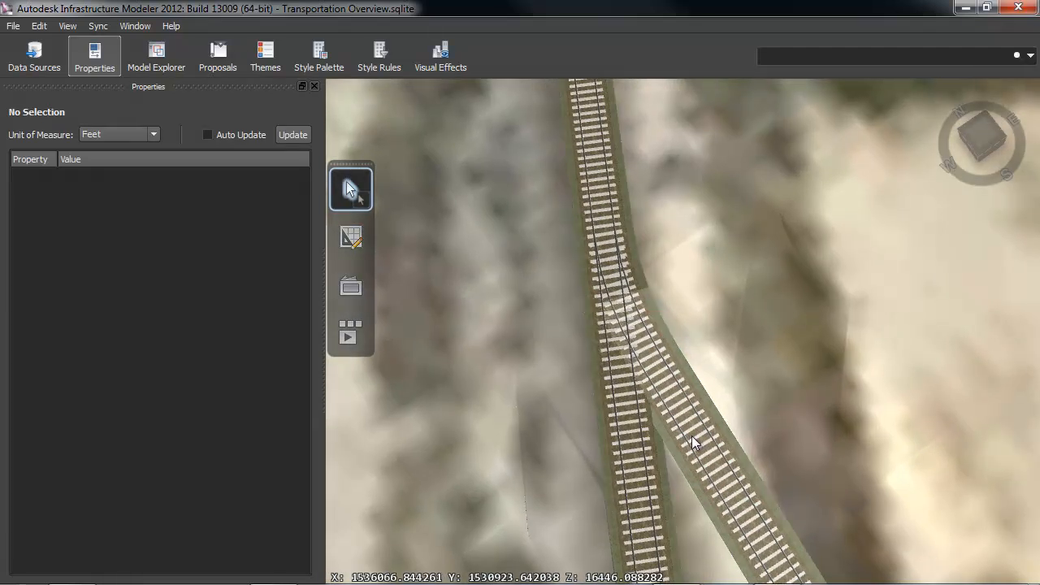
{"action": "scroll", "coordinate": [540, 220], "scroll_direction": "down", "scroll_amount": 4}
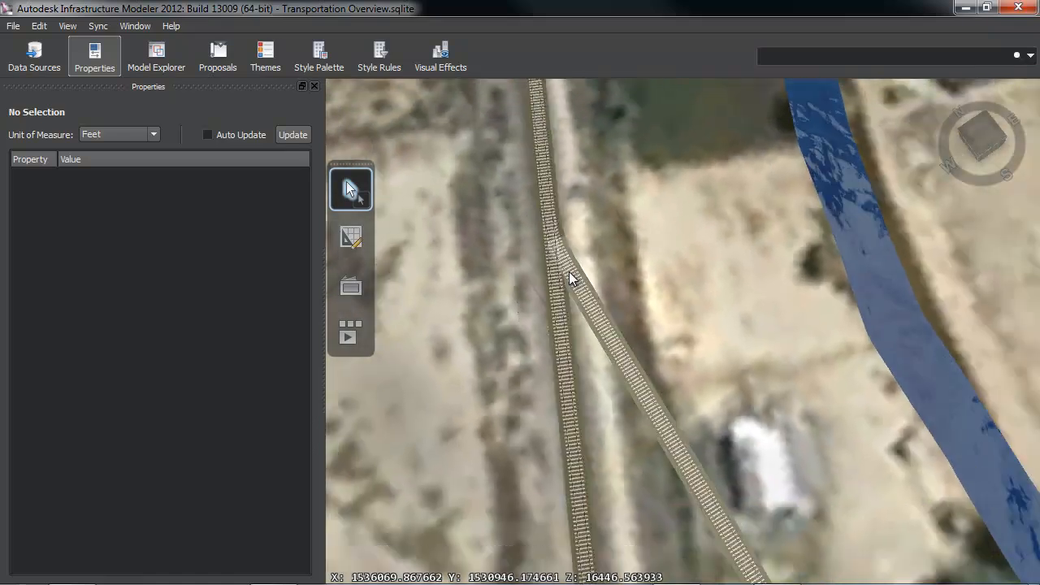
{"action": "scroll", "coordinate": [569, 276], "scroll_direction": "down", "scroll_amount": 4}
- Raise the canal-side end point of the second railway by about 18 ft
{"action": "middle_click_drag", "start_coordinate": [638, 483], "coordinate": [534, 112]}
{"action": "middle_click_drag", "start_coordinate": [597, 497], "coordinate": [632, 303]}
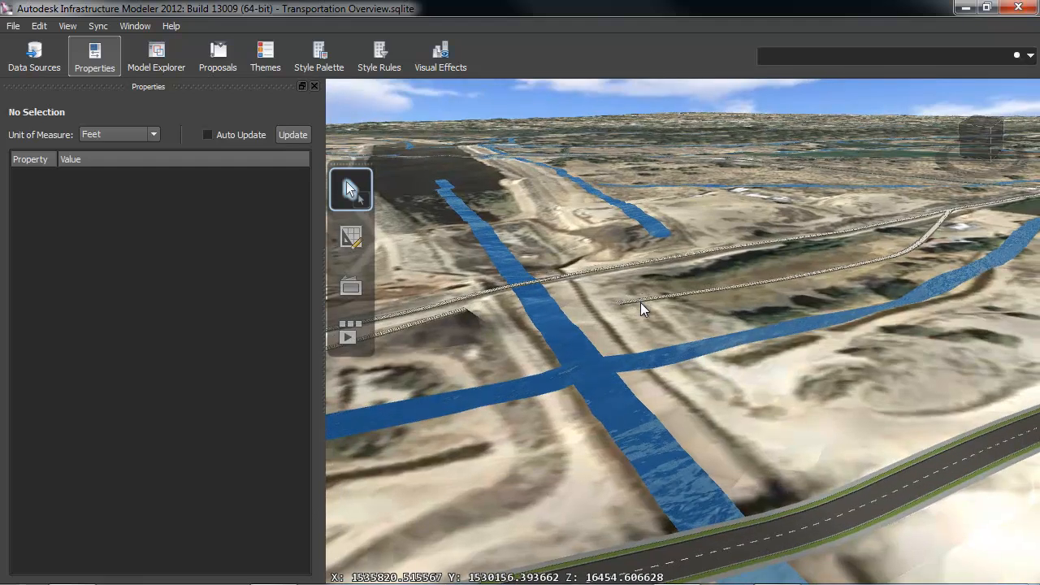
{"action": "left_click", "coordinate": [628, 303]}
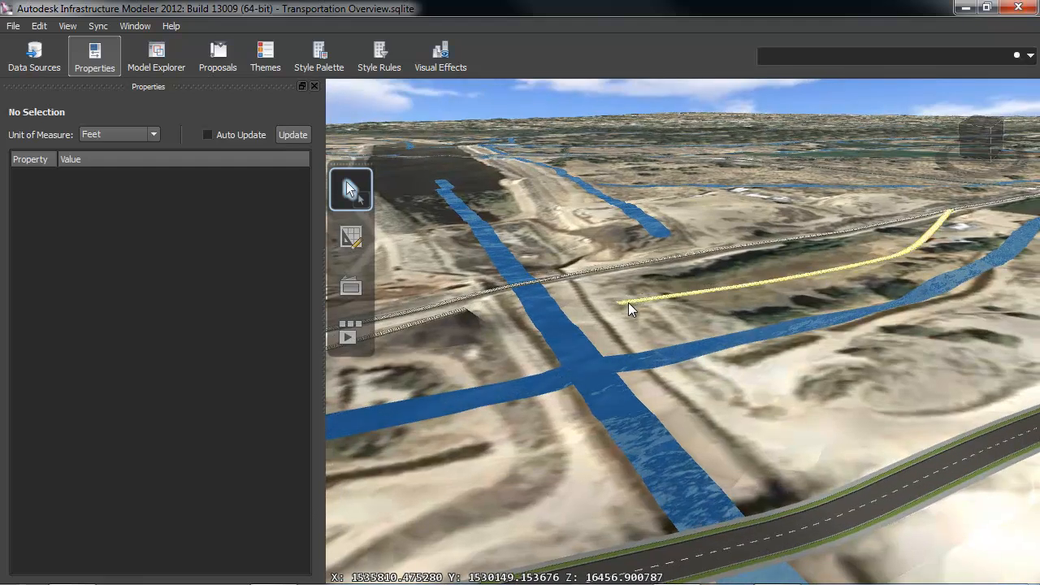
{"action": "left_click", "coordinate": [343, 249]}
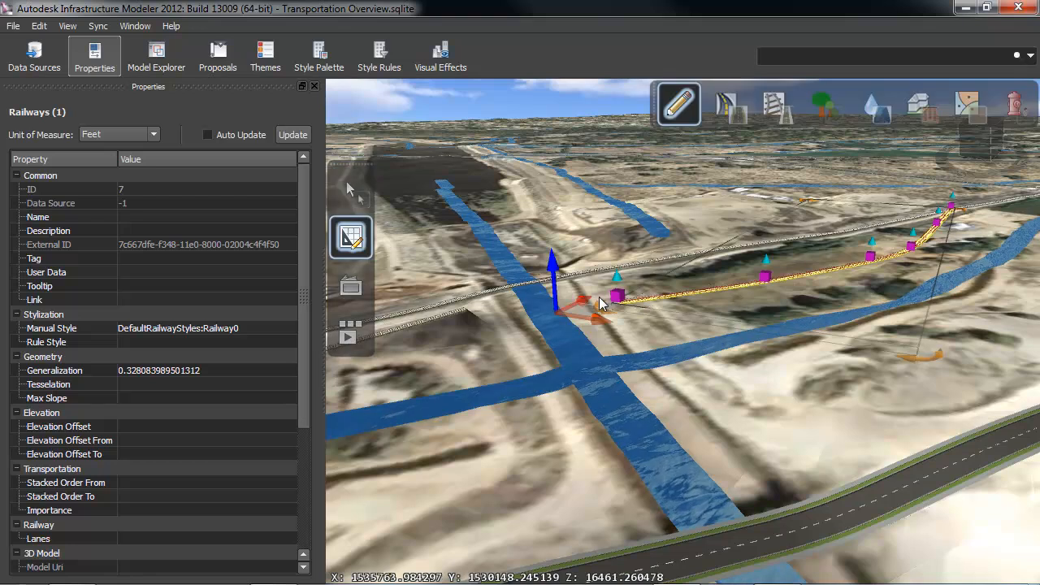
{"action": "left_click_drag", "start_coordinate": [617, 280], "coordinate": [617, 276]}
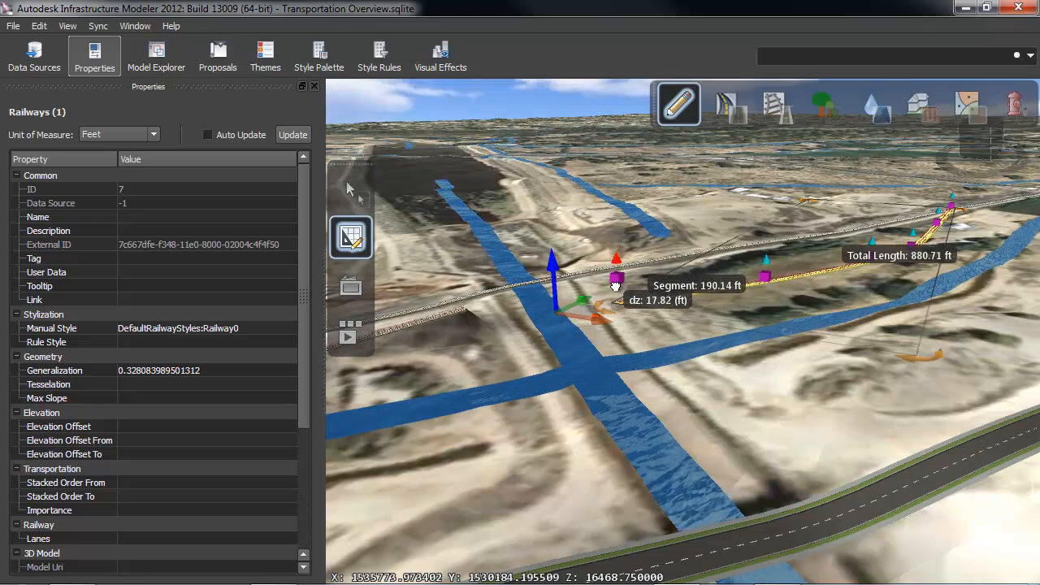
{"action": "left_click", "coordinate": [453, 355]}
- Draw a Railway_Bridge-style railway across the canal, connecting the raised ends of the two new railways, and deselect it
{"action": "left_click_drag", "start_coordinate": [456, 359], "coordinate": [501, 376]}
{"action": "middle_click_drag", "start_coordinate": [501, 376], "coordinate": [569, 474]}
{"action": "left_click_drag", "start_coordinate": [593, 499], "coordinate": [612, 329]}
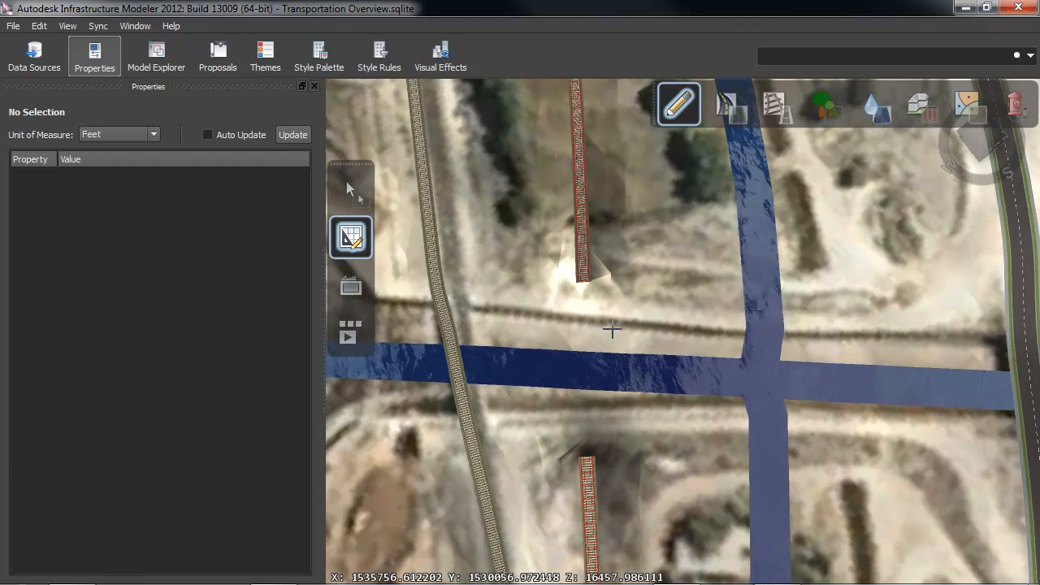
{"action": "left_click", "coordinate": [777, 107]}
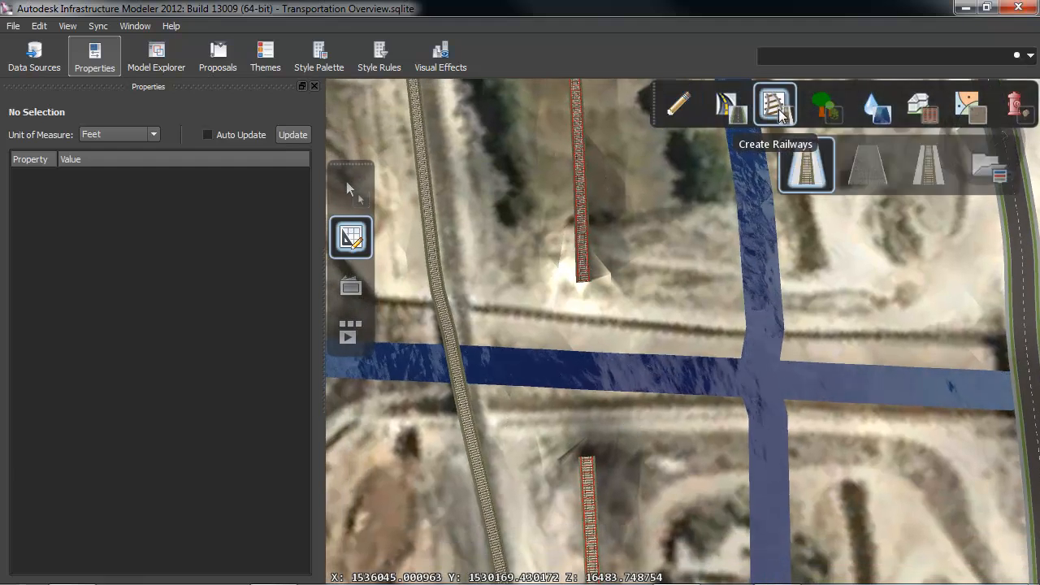
{"action": "left_click", "coordinate": [933, 169]}
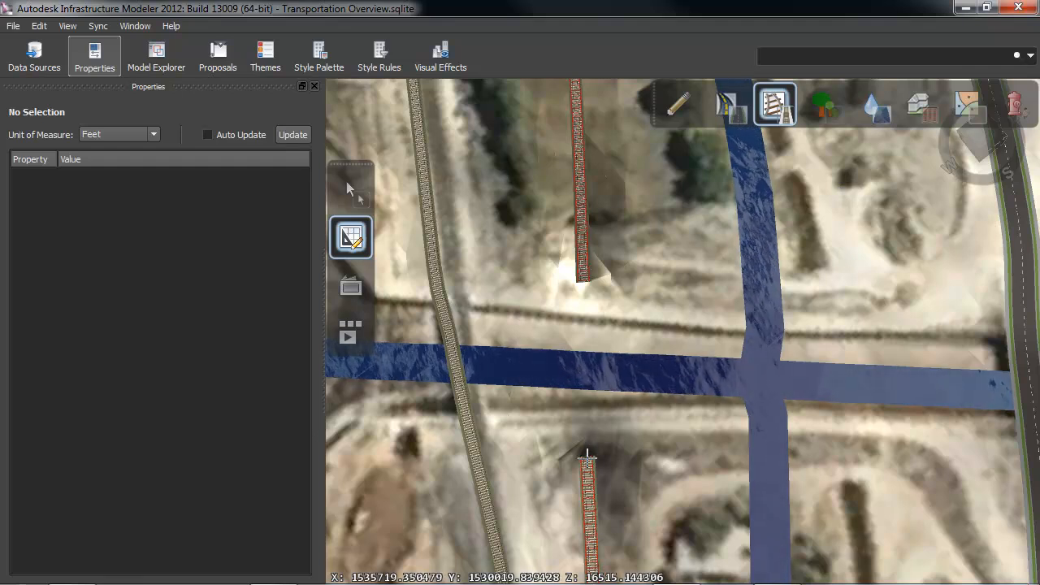
{"action": "double_click", "coordinate": [583, 281]}
{"action": "middle_click_drag", "start_coordinate": [667, 445], "coordinate": [790, 380]}
{"action": "left_click", "coordinate": [350, 190]}
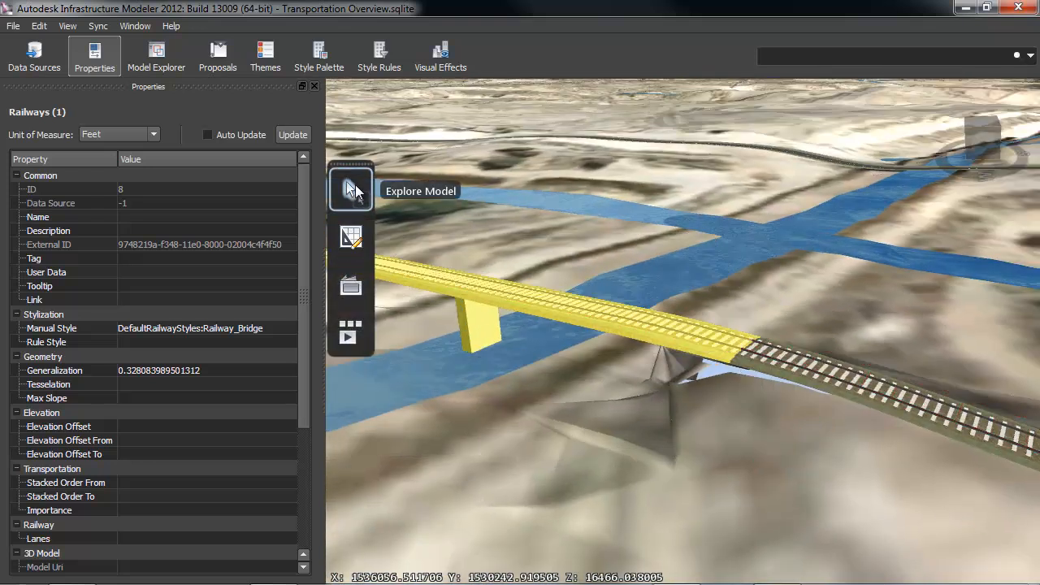
{"action": "left_click", "coordinate": [489, 415]}
- Examine the completed railway branch and its canal bridge from a distance alongside the existing track
{"action": "middle_click_drag", "start_coordinate": [489, 412], "coordinate": [375, 413]}
{"action": "scroll", "coordinate": [674, 413], "scroll_direction": "down", "scroll_amount": 5}
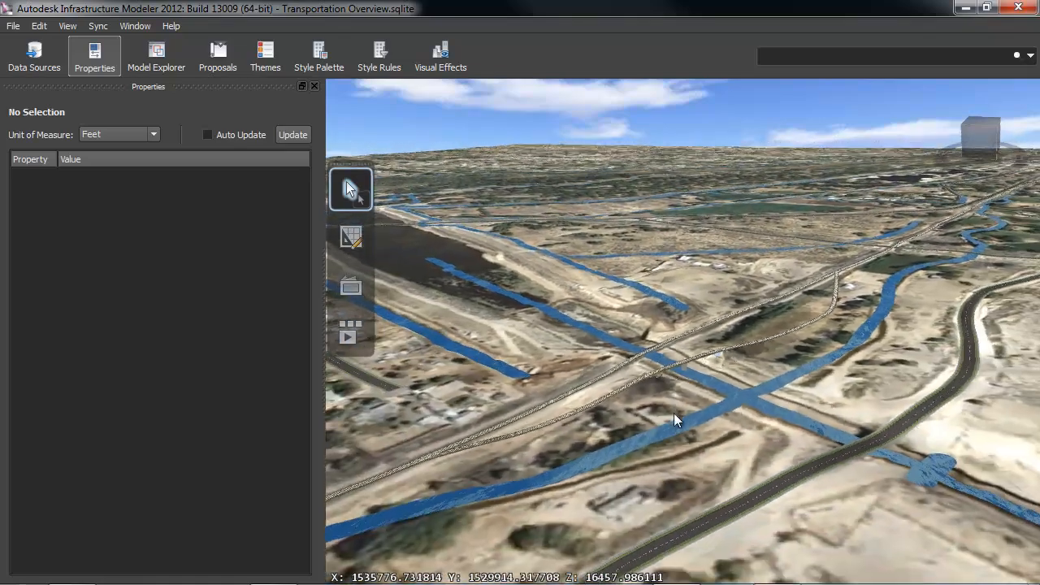
{"action": "middle_click_drag", "start_coordinate": [674, 413], "coordinate": [561, 424]}
{"action": "scroll", "coordinate": [572, 421], "scroll_direction": "down", "scroll_amount": 3}
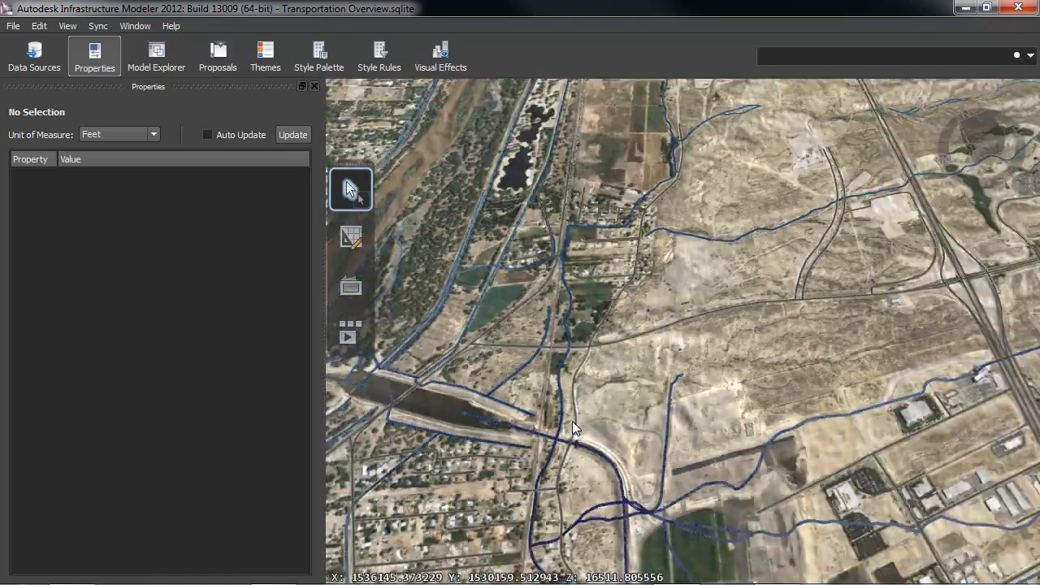
- Return to the residential intersection and examine its roads, car, stop signs, trees and brick building from several angles
{"action": "scroll", "coordinate": [683, 366], "scroll_direction": "down", "scroll_amount": 5}
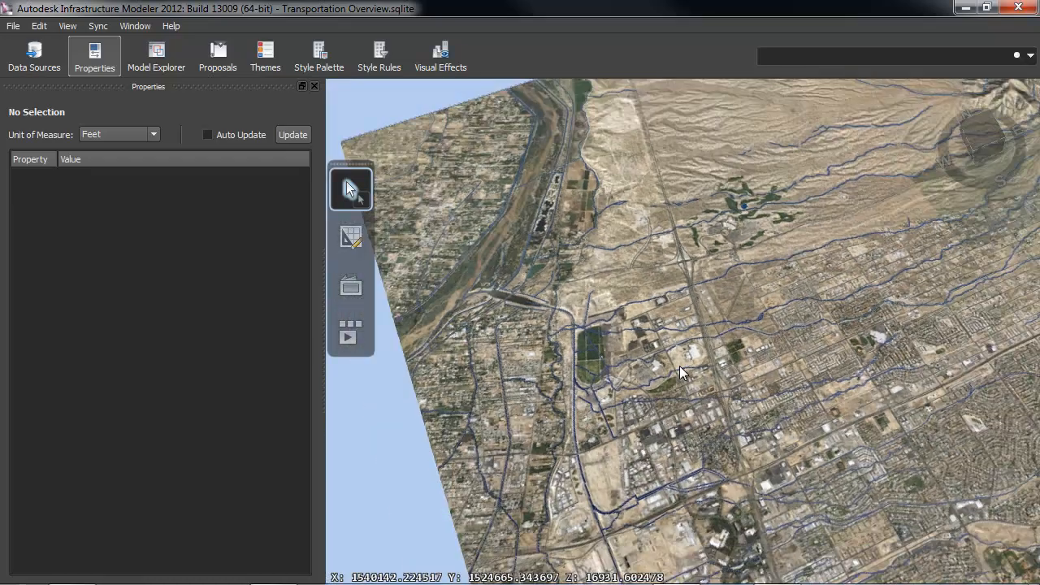
{"action": "scroll", "coordinate": [752, 415], "scroll_direction": "up", "scroll_amount": 3}
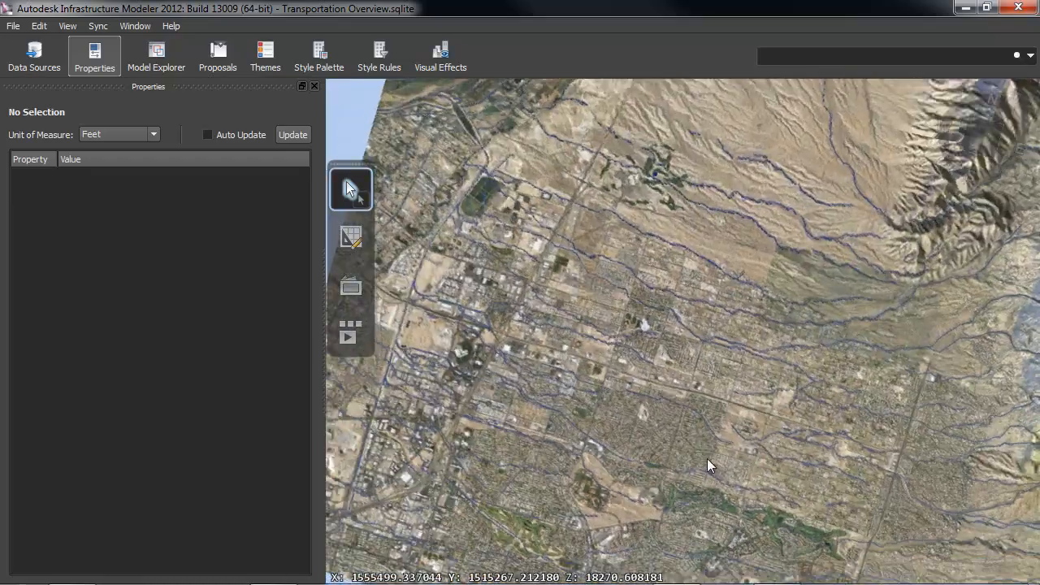
{"action": "scroll", "coordinate": [774, 290], "scroll_direction": "up", "scroll_amount": 2}
{"action": "scroll", "coordinate": [773, 290], "scroll_direction": "up", "scroll_amount": 5}
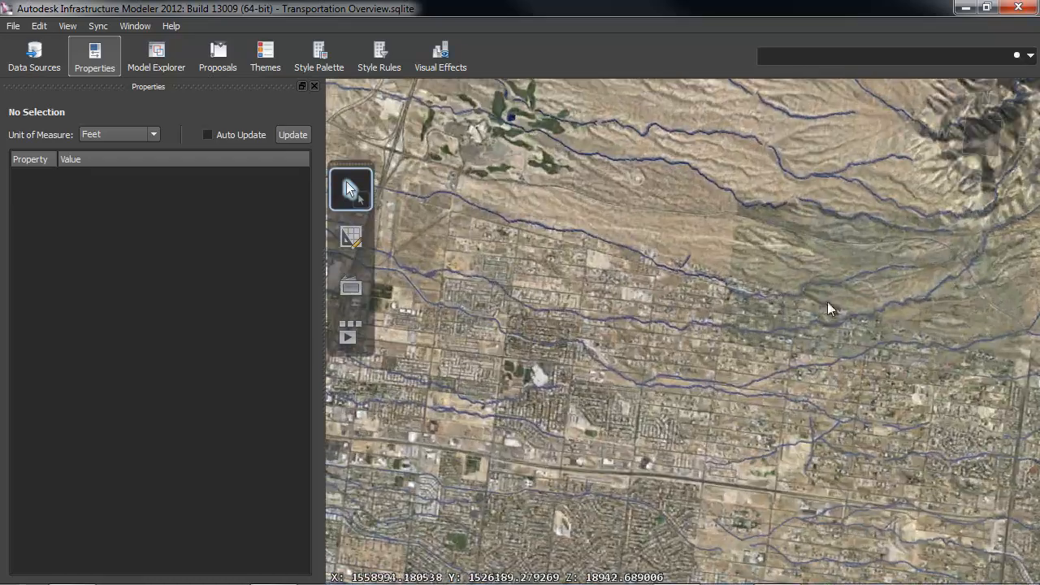
{"action": "scroll", "coordinate": [711, 367], "scroll_direction": "up", "scroll_amount": 5}
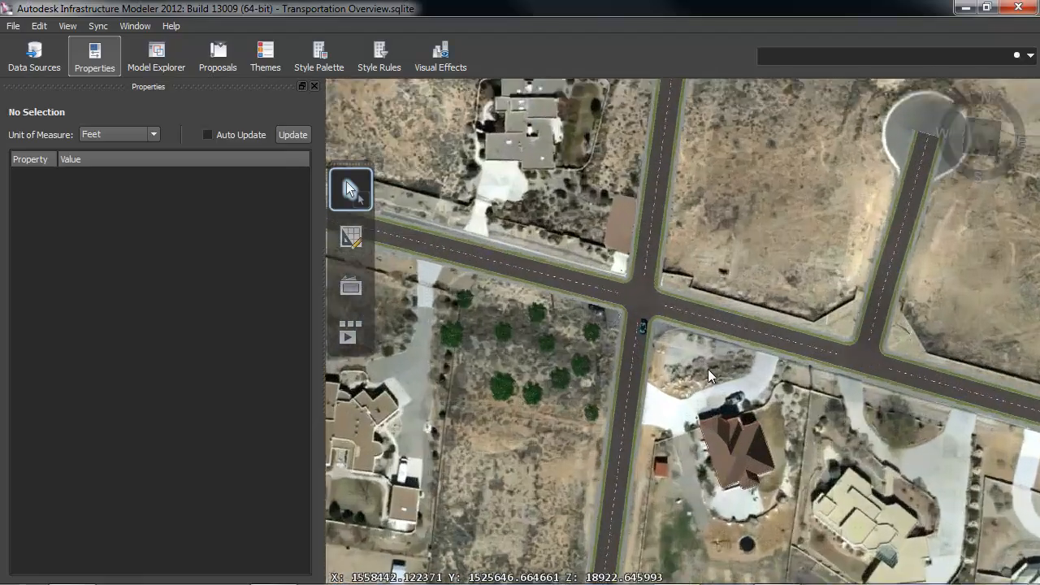
{"action": "middle_click_drag", "start_coordinate": [708, 369], "coordinate": [452, 334]}
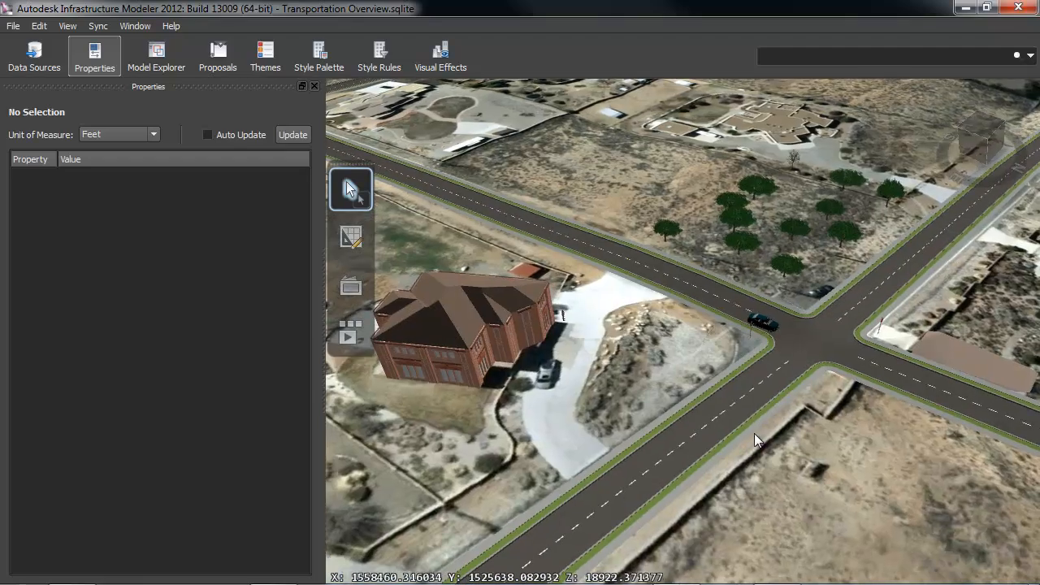
{"action": "middle_click_drag", "start_coordinate": [922, 427], "coordinate": [718, 378]}
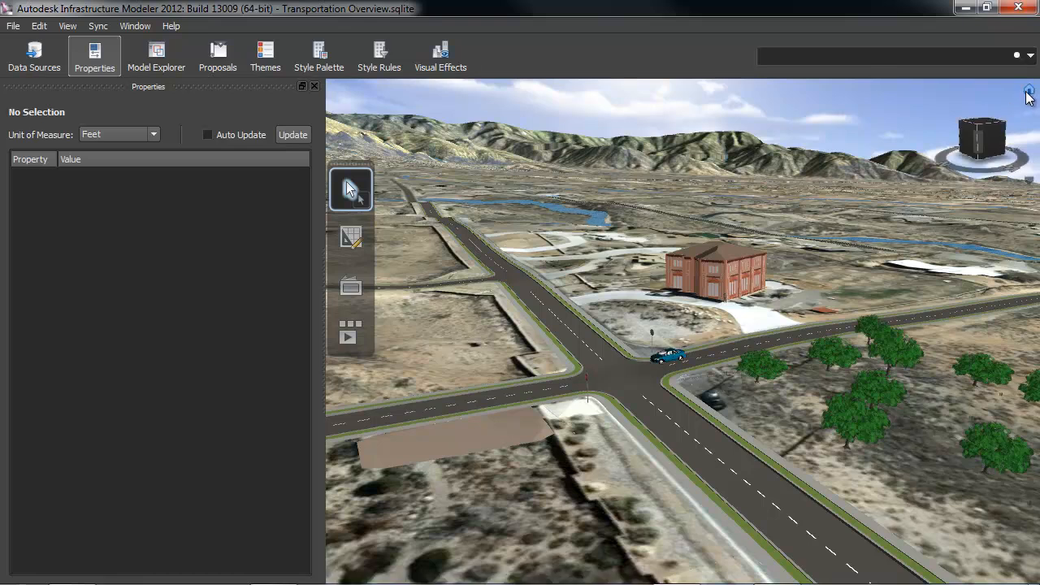
- Reset the view to the whole model and switch to the Feature Creation presentation slide
{"action": "left_click", "coordinate": [1028, 92]}
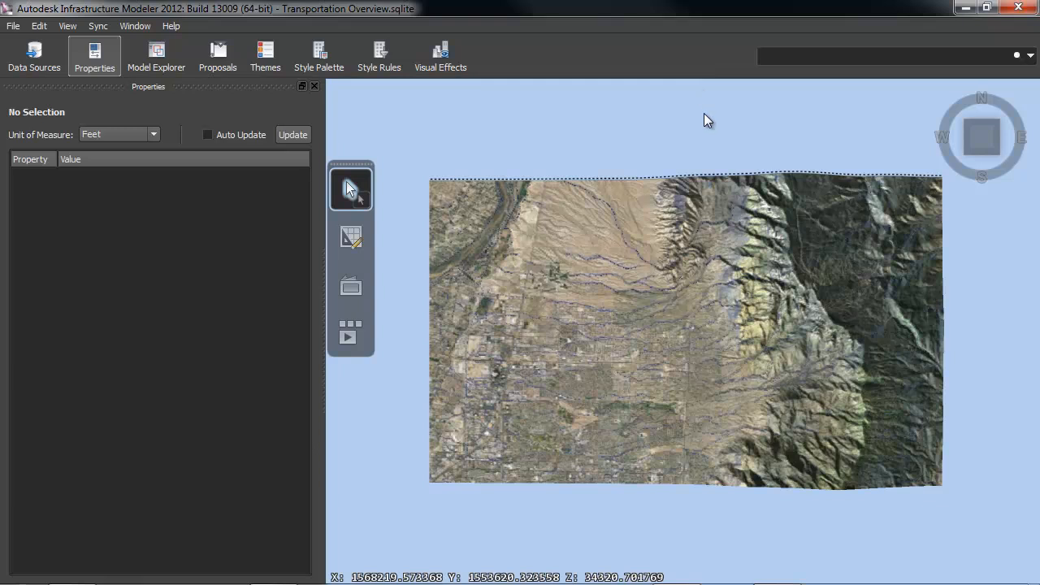
{"action": "key", "text": "alt+Tab"}
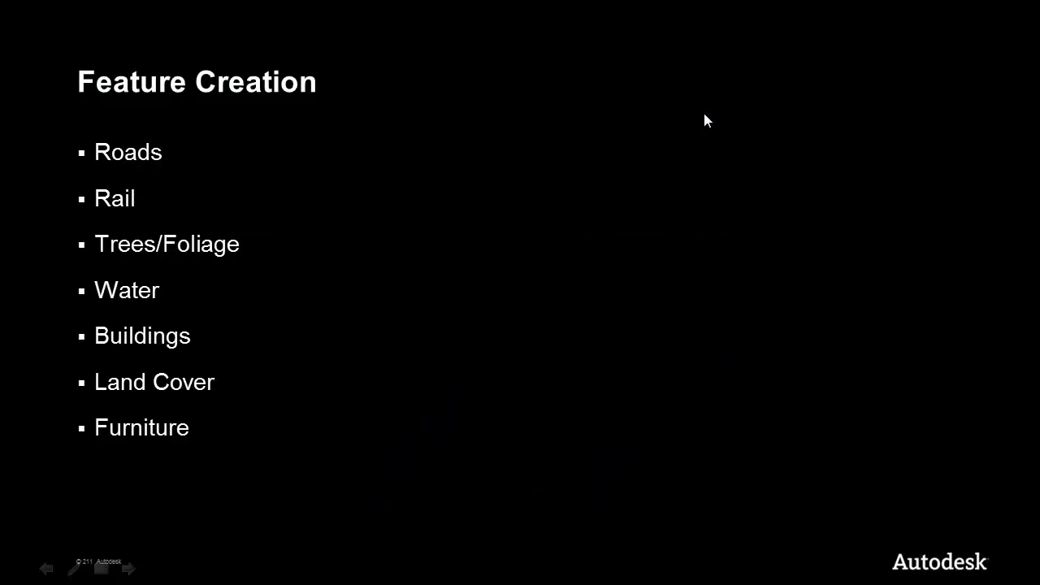
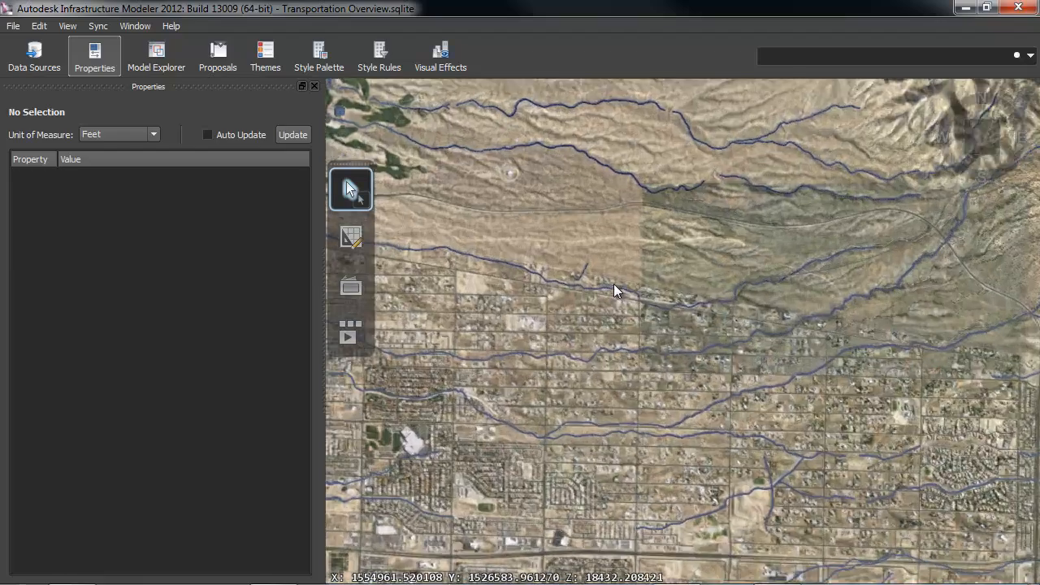
- Approach the car at the residential intersection and show the Style Palette instead of the object properties, with selection mode active
{"action": "scroll", "coordinate": [813, 321], "scroll_direction": "up", "scroll_amount": 5}
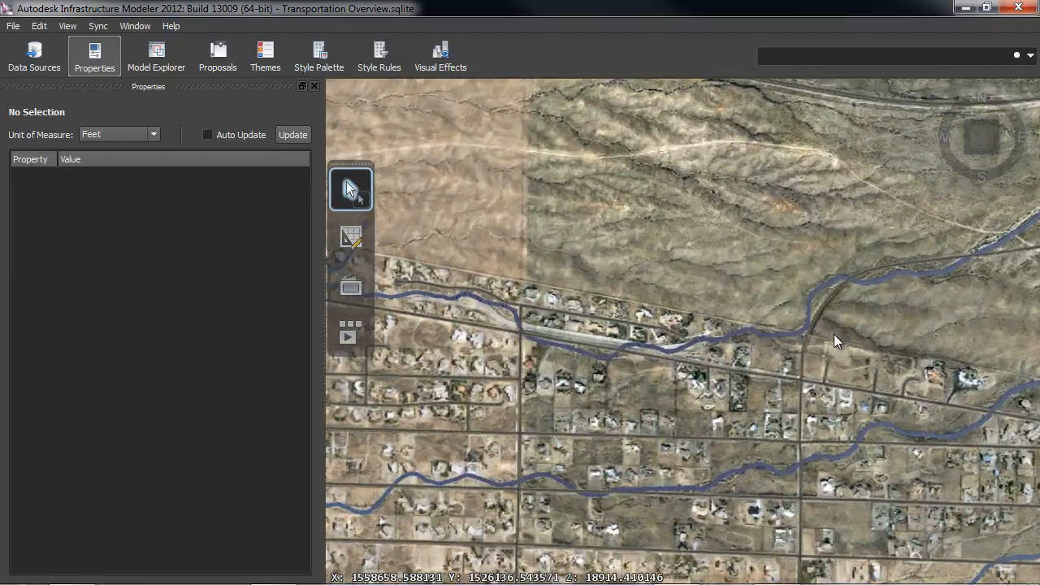
{"action": "scroll", "coordinate": [755, 347], "scroll_direction": "up", "scroll_amount": 4}
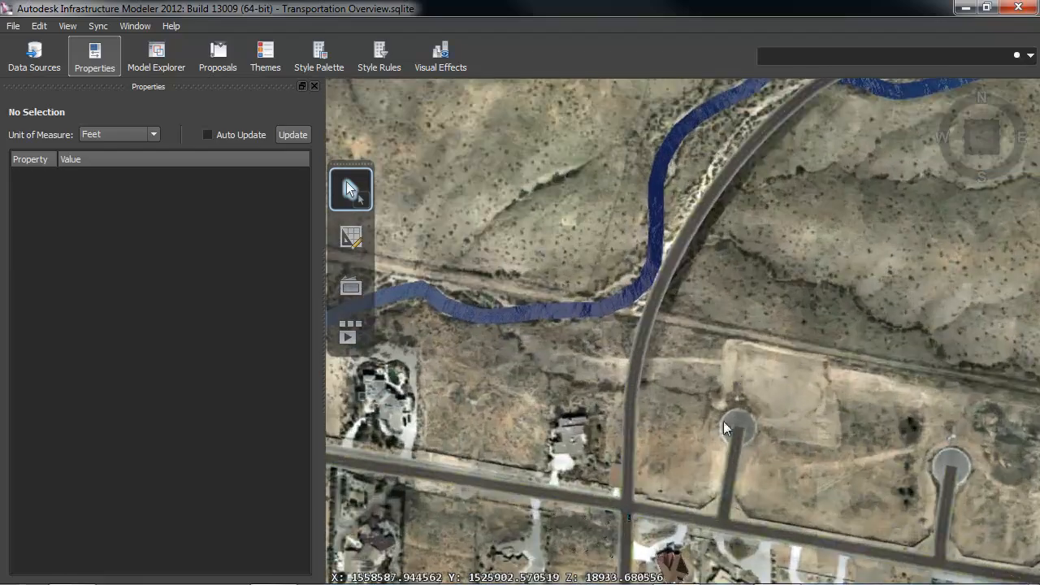
{"action": "scroll", "coordinate": [615, 418], "scroll_direction": "up", "scroll_amount": 4}
{"action": "scroll", "coordinate": [587, 415], "scroll_direction": "up", "scroll_amount": 4}
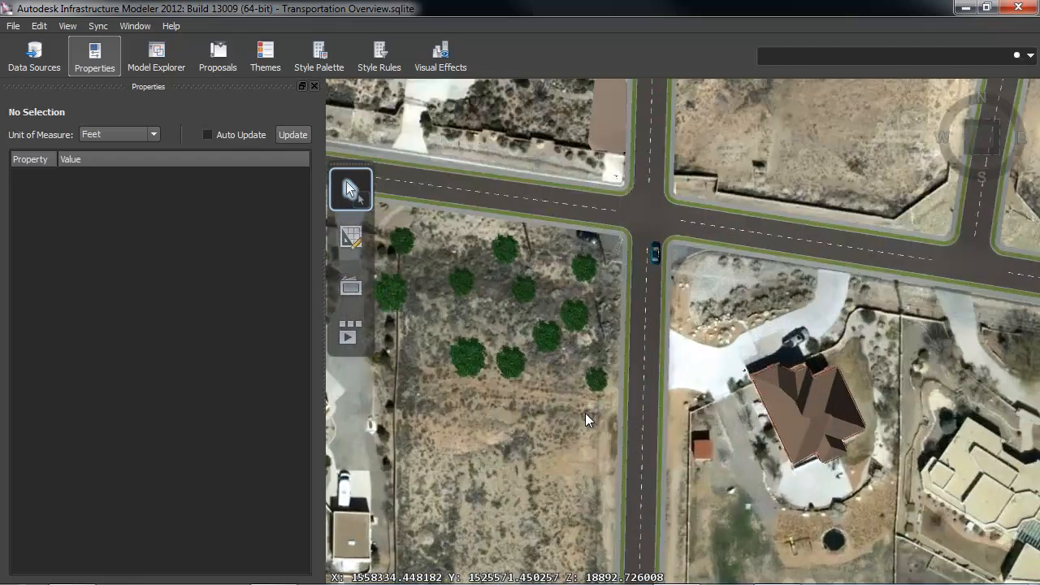
{"action": "left_click_drag", "start_coordinate": [568, 414], "coordinate": [655, 328]}
{"action": "scroll", "coordinate": [650, 323], "scroll_direction": "up", "scroll_amount": 6}
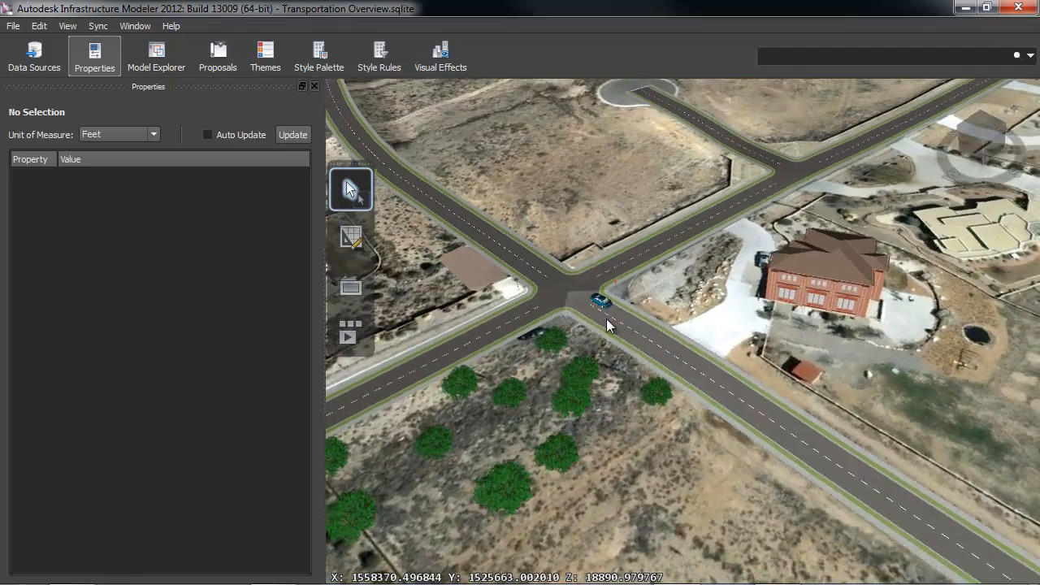
{"action": "middle_click_drag", "start_coordinate": [817, 262], "coordinate": [783, 329]}
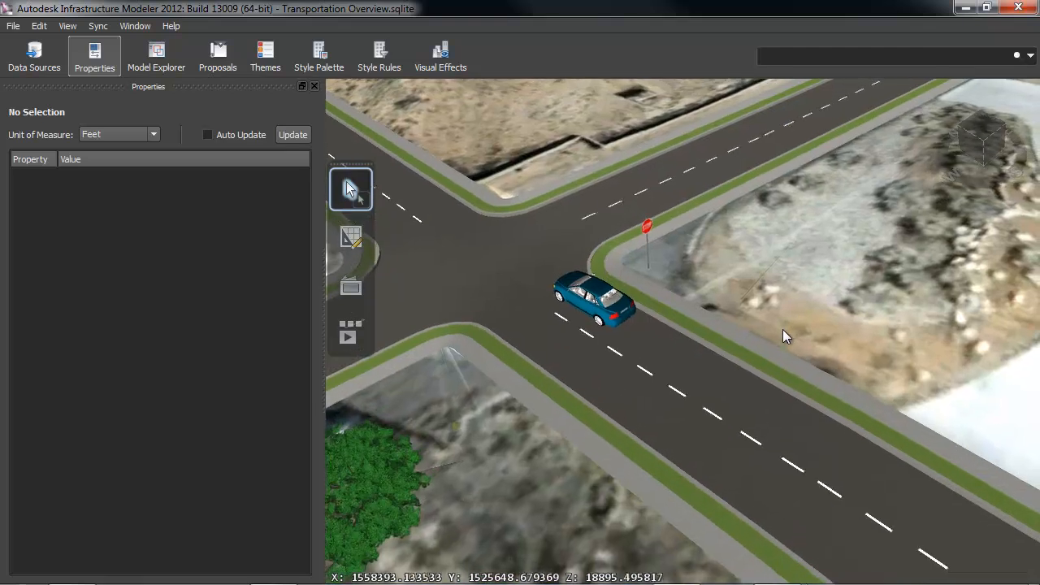
{"action": "left_click", "coordinate": [349, 237]}
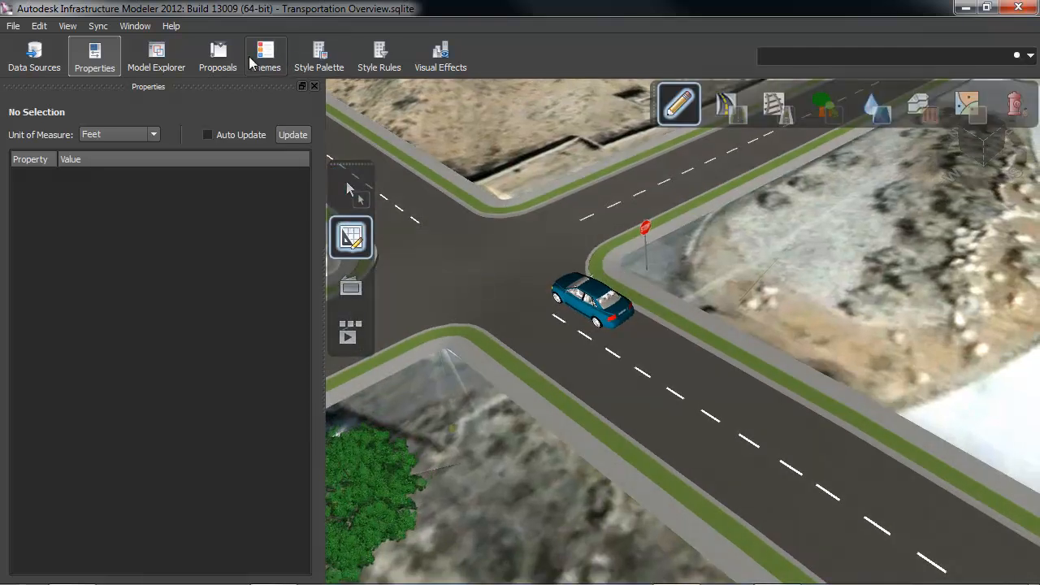
{"action": "left_click", "coordinate": [321, 59]}
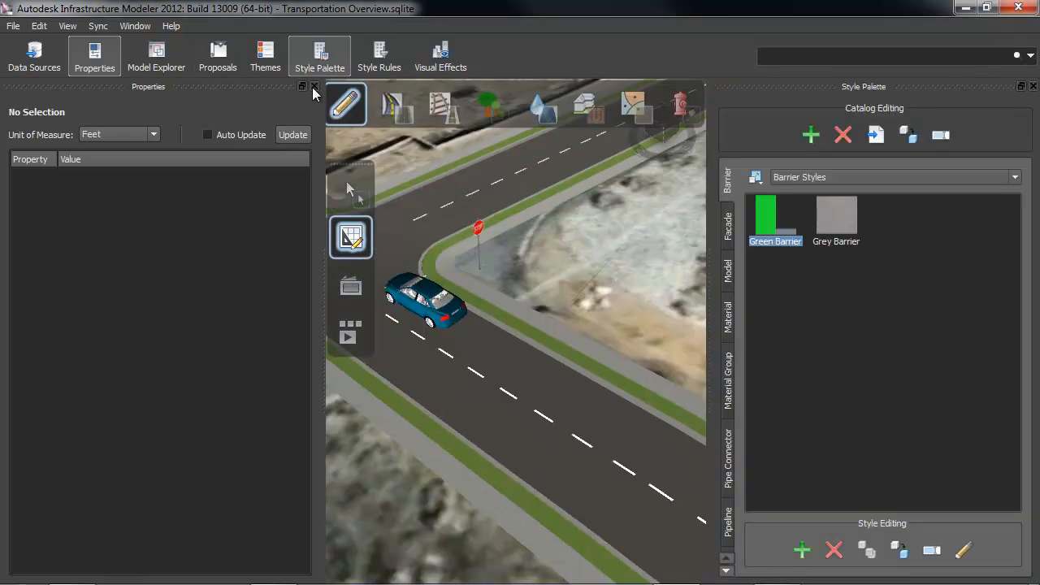
{"action": "left_click", "coordinate": [314, 86]}
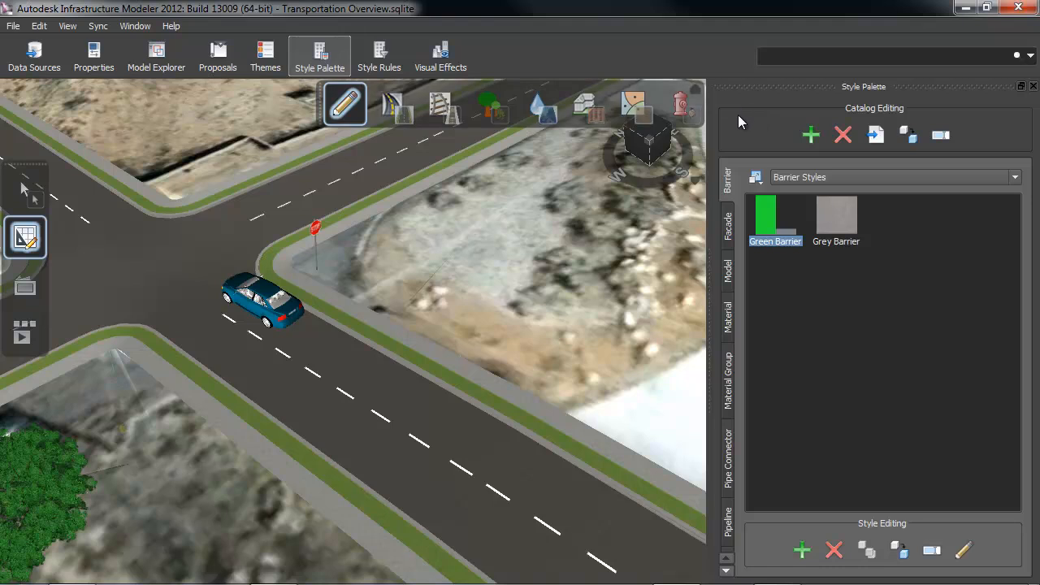
{"action": "left_click", "coordinate": [25, 188]}
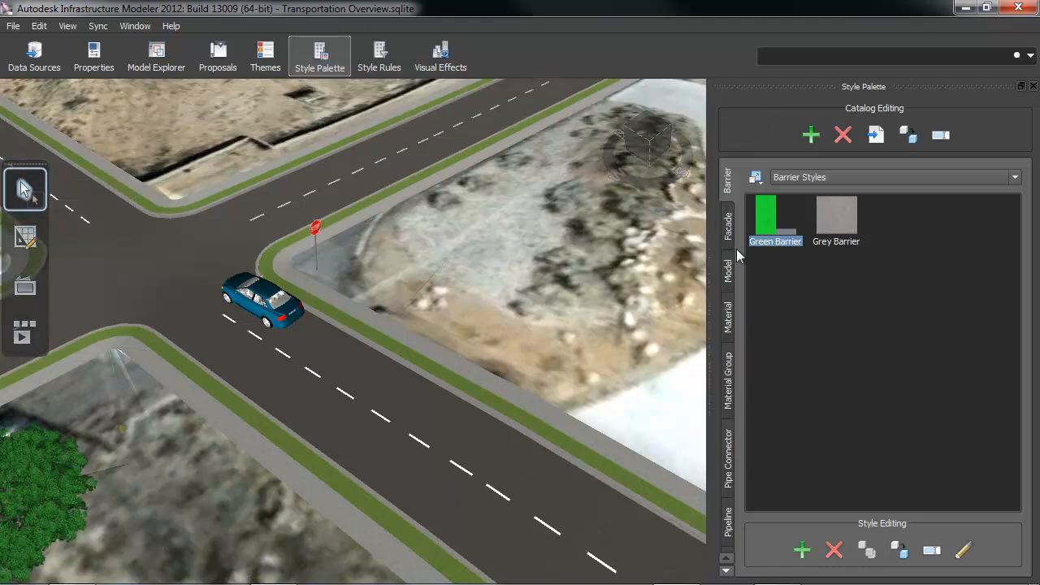
- Replace the blue car at the intersection with the red station wagon style from the Vehicles model catalog
{"action": "left_click", "coordinate": [728, 271]}
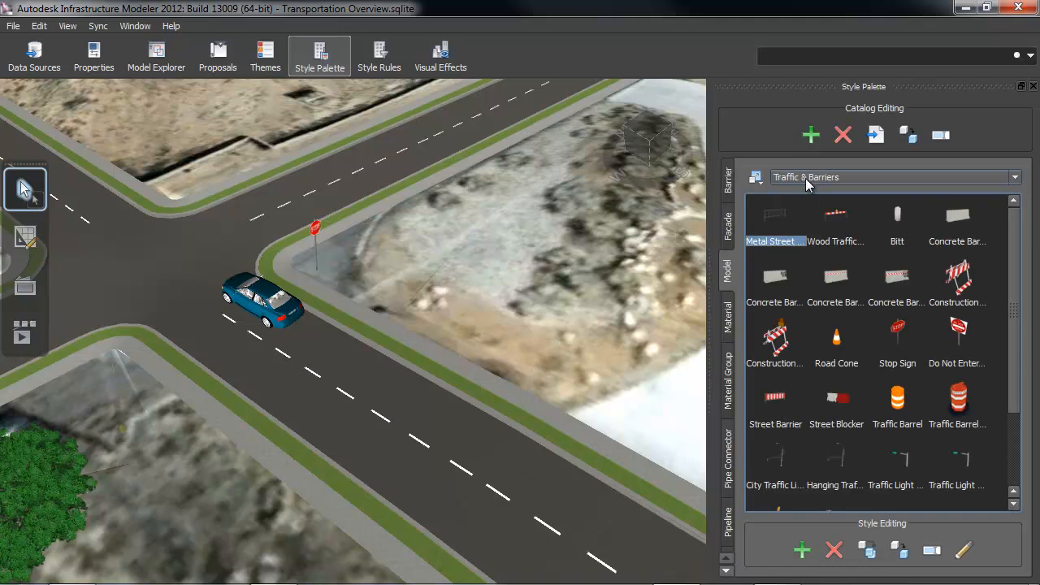
{"action": "left_click", "coordinate": [795, 177]}
{"action": "left_click", "coordinate": [799, 227]}
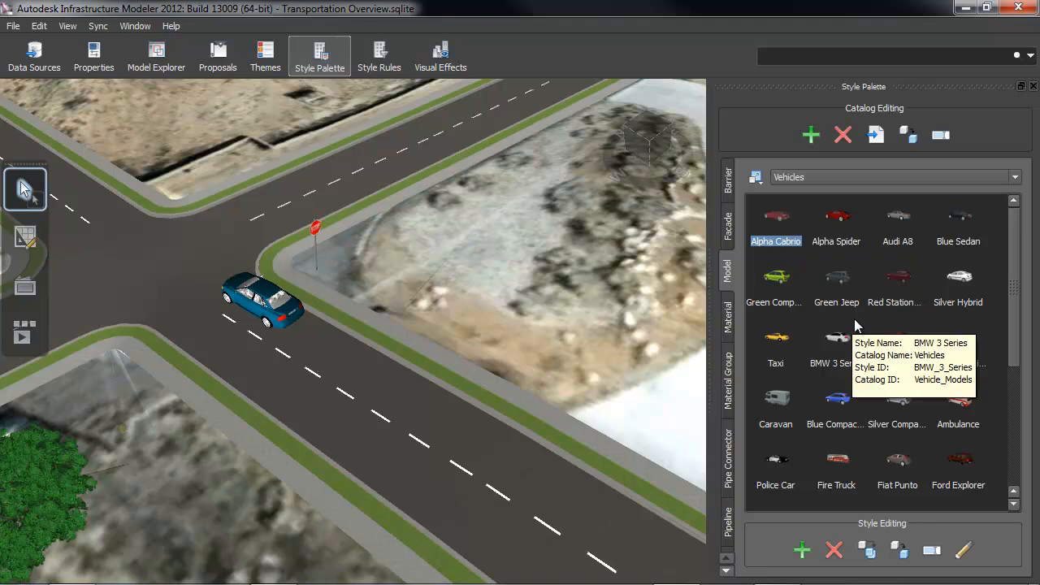
{"action": "left_click_drag", "start_coordinate": [898, 286], "coordinate": [277, 305]}
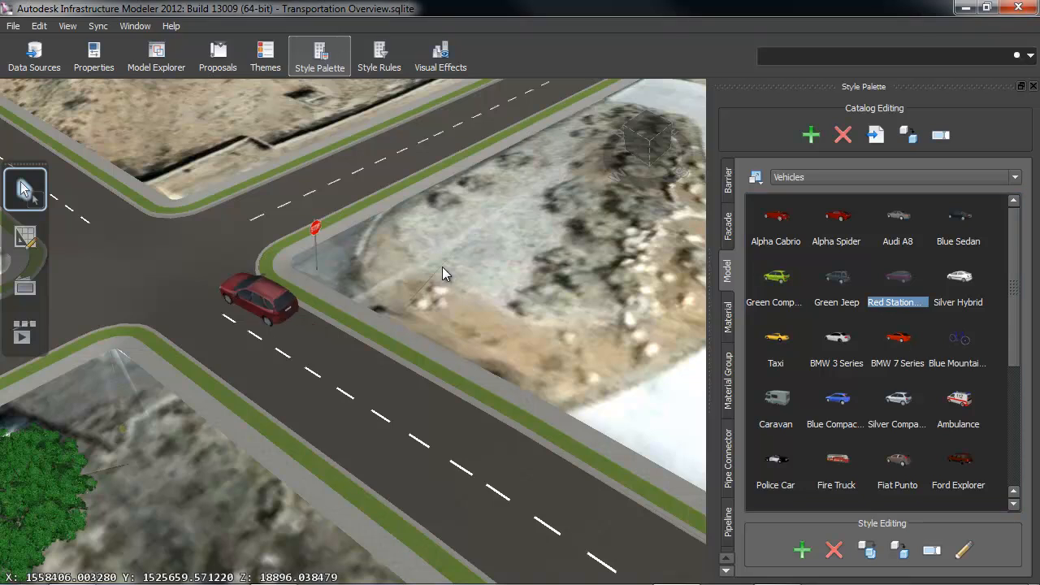
- Apply the Biron style from the Brick Facade Styles catalog to the brick building near the intersection and inspect its walls from all sides
{"action": "middle_click_drag", "start_coordinate": [489, 269], "coordinate": [337, 455]}
{"action": "middle_click_drag", "start_coordinate": [572, 304], "coordinate": [360, 451]}
{"action": "left_click", "coordinate": [727, 227]}
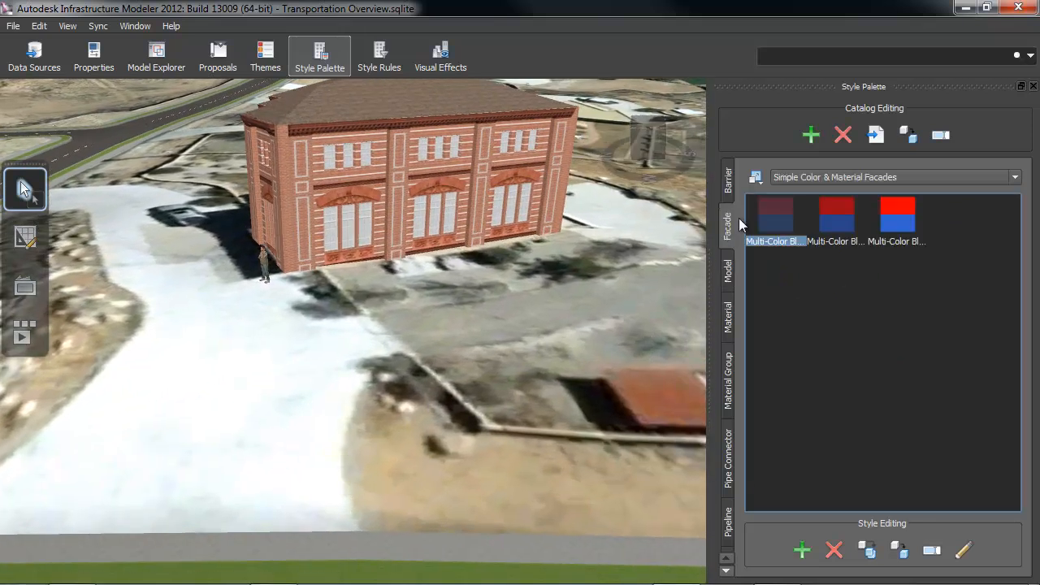
{"action": "left_click", "coordinate": [808, 178]}
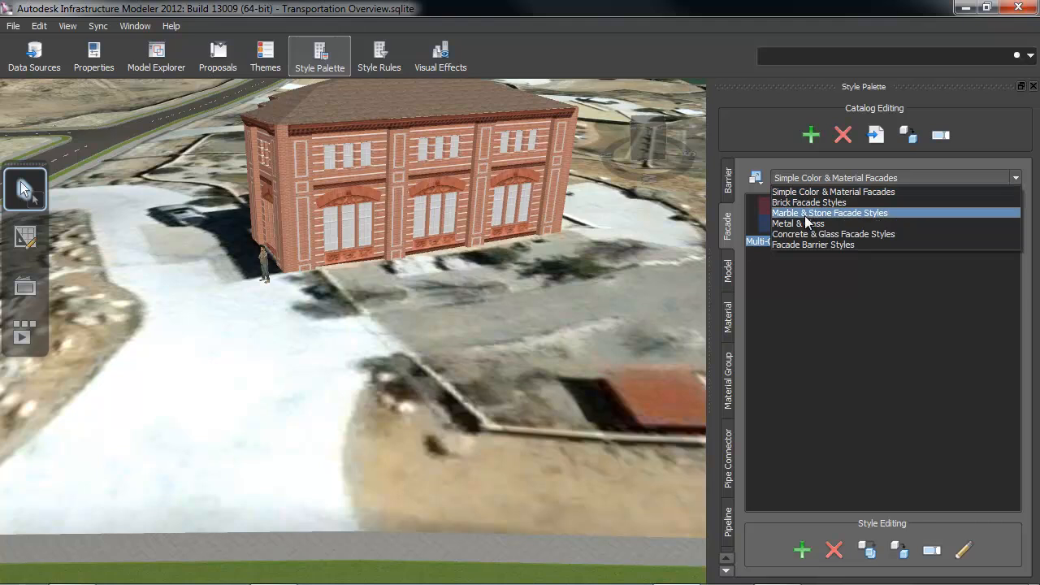
{"action": "left_click", "coordinate": [807, 202]}
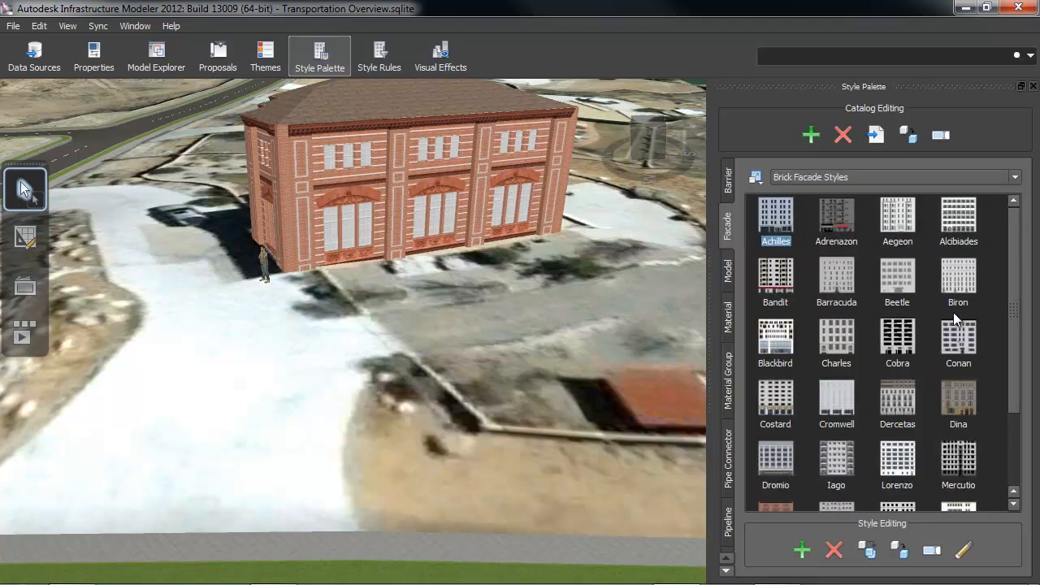
{"action": "left_click_drag", "start_coordinate": [969, 288], "coordinate": [362, 168]}
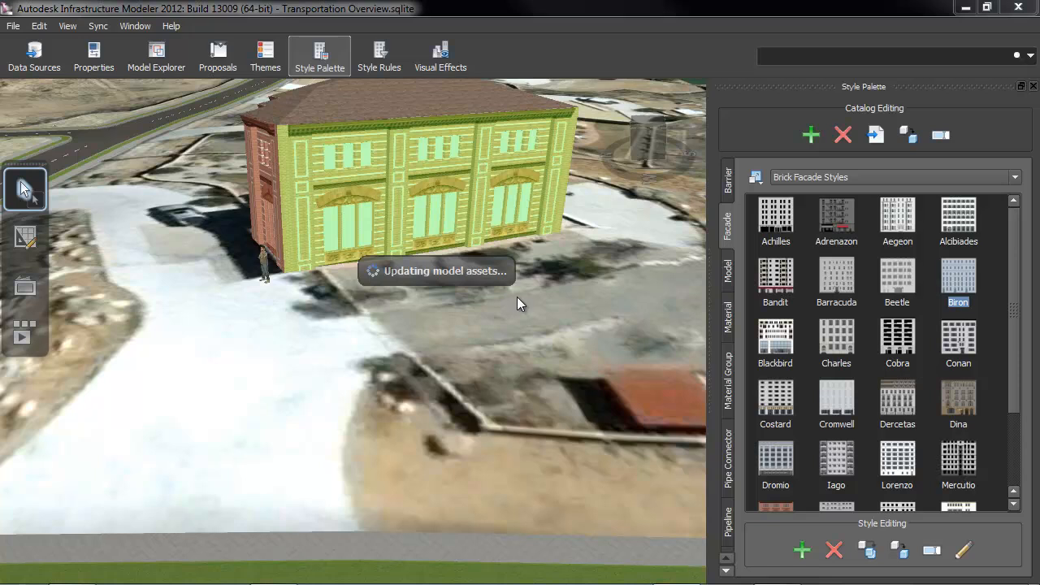
{"action": "middle_click_drag", "start_coordinate": [239, 366], "coordinate": [288, 390]}
{"action": "left_click_drag", "start_coordinate": [843, 396], "coordinate": [274, 96]}
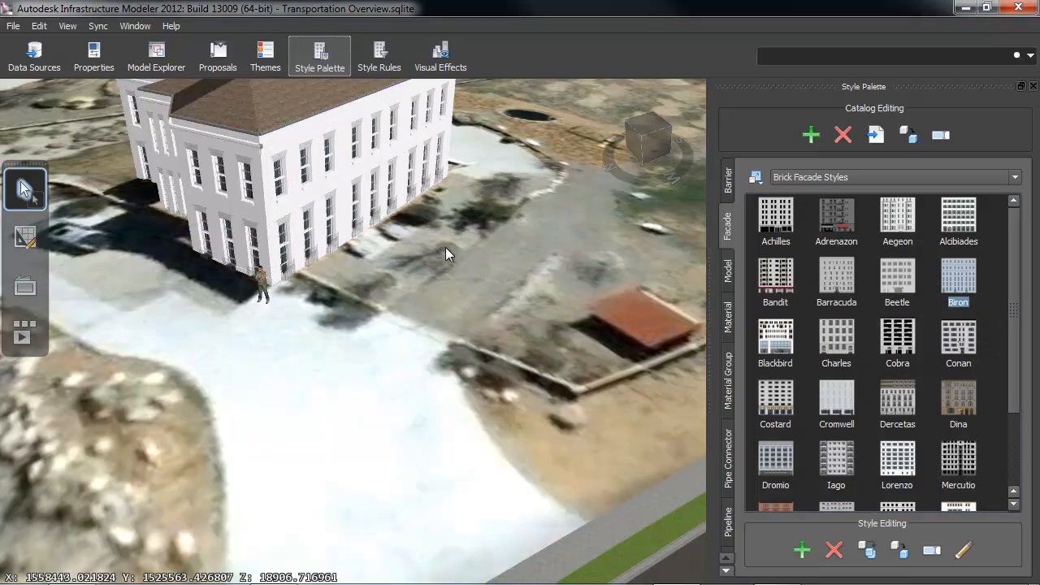
{"action": "middle_click_drag", "start_coordinate": [462, 316], "coordinate": [426, 311]}
{"action": "middle_click_drag", "start_coordinate": [550, 314], "coordinate": [445, 423]}
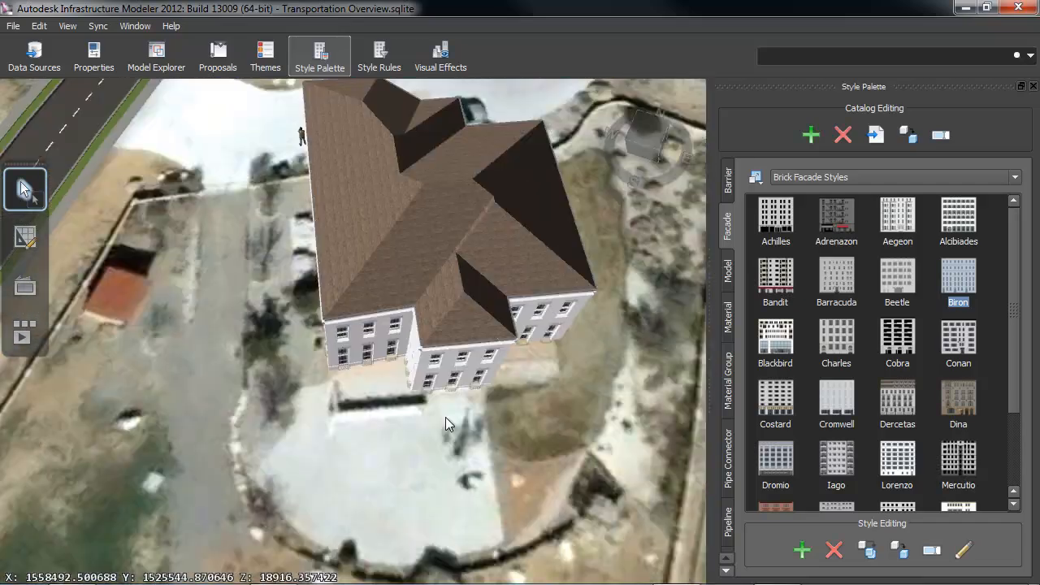
- Apply the Boulevard with Summer Hardwood road style to the road running north from the intersection and view it in perspective
{"action": "scroll", "coordinate": [446, 417], "scroll_direction": "down", "scroll_amount": 5}
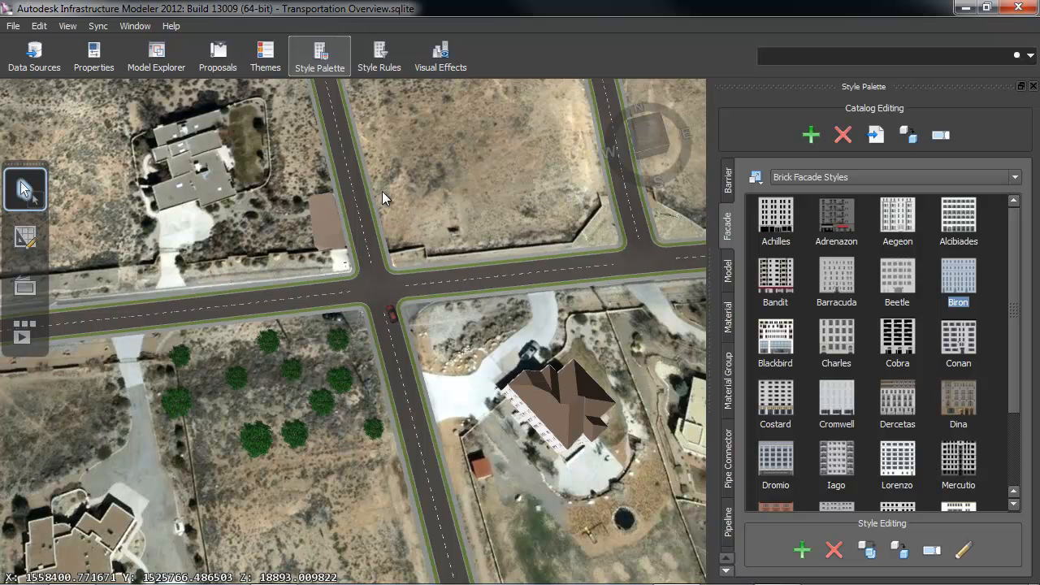
{"action": "scroll", "coordinate": [385, 198], "scroll_direction": "up", "scroll_amount": 3}
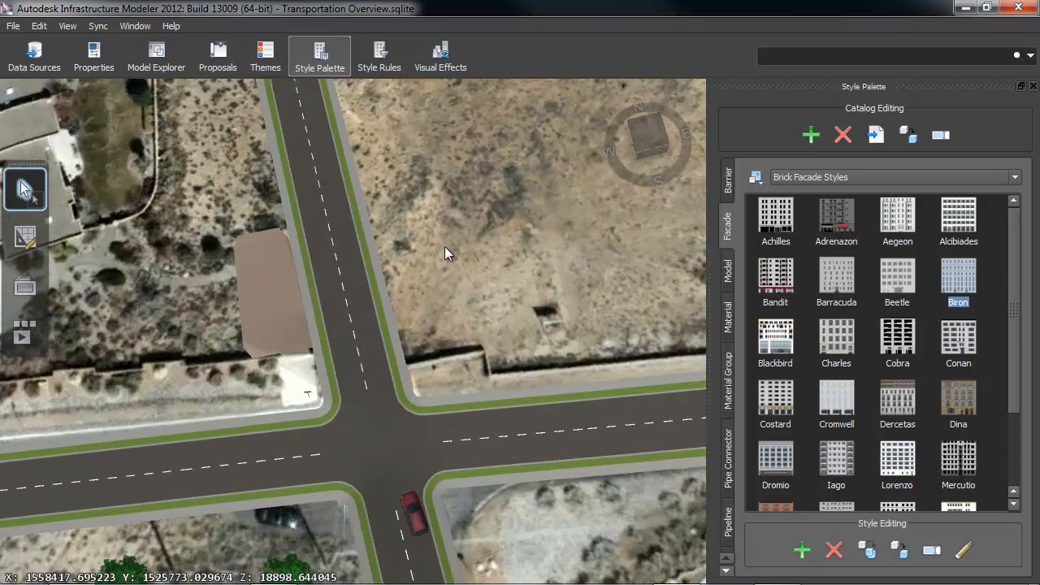
{"action": "left_click_drag", "start_coordinate": [445, 247], "coordinate": [437, 344]}
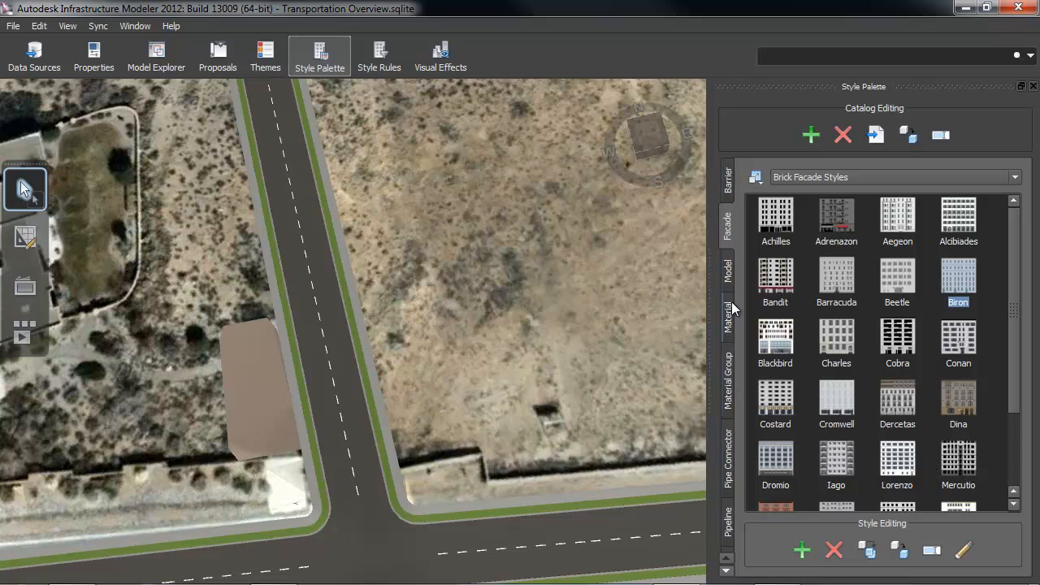
{"action": "left_click", "coordinate": [726, 571]}
{"action": "left_click", "coordinate": [726, 571]}
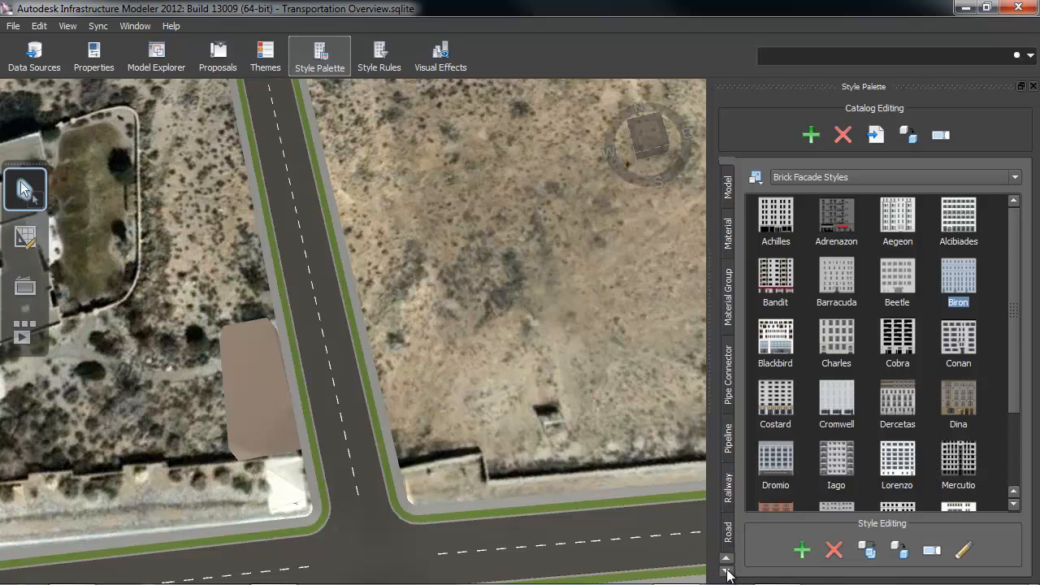
{"action": "left_click", "coordinate": [728, 532]}
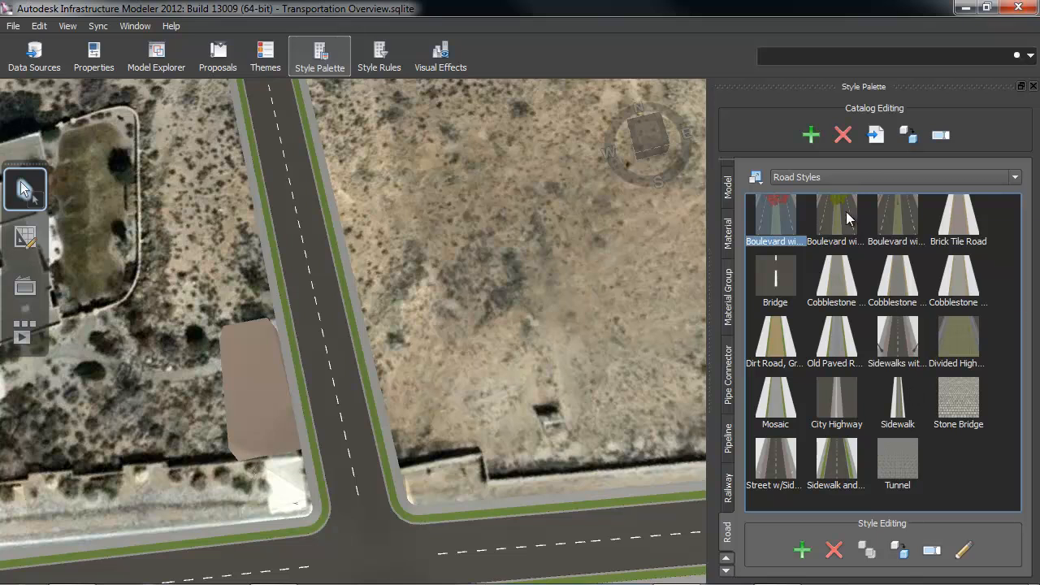
{"action": "mouse_move", "coordinate": [848, 218]}
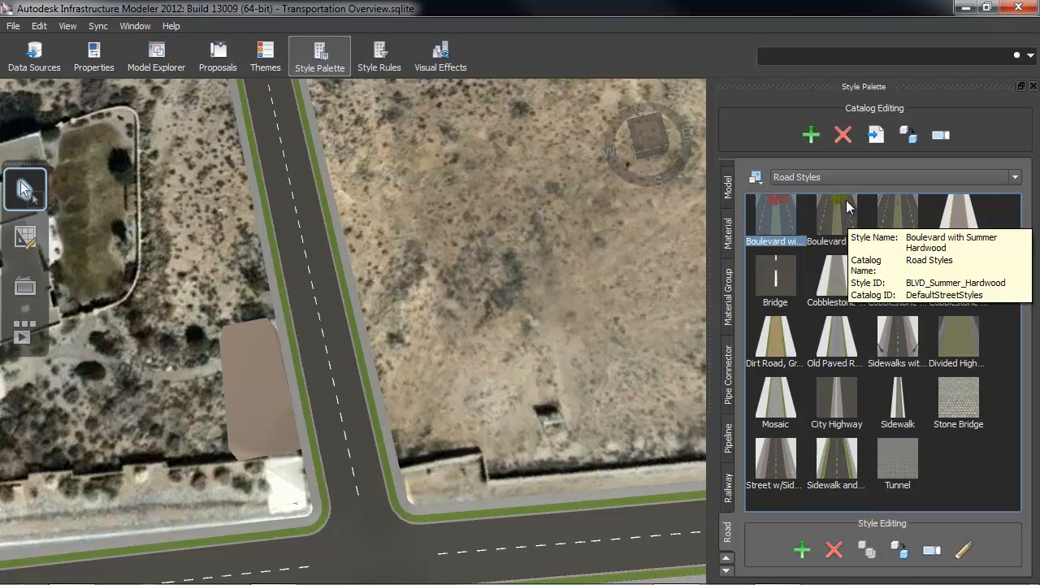
{"action": "left_click_drag", "start_coordinate": [847, 218], "coordinate": [323, 270]}
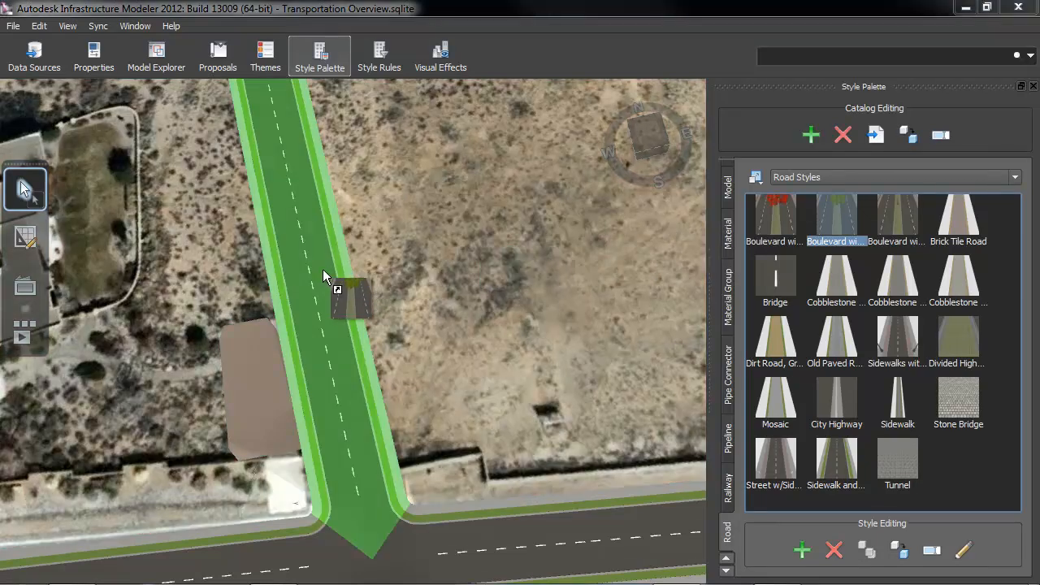
{"action": "left_click_drag", "start_coordinate": [323, 276], "coordinate": [325, 279]}
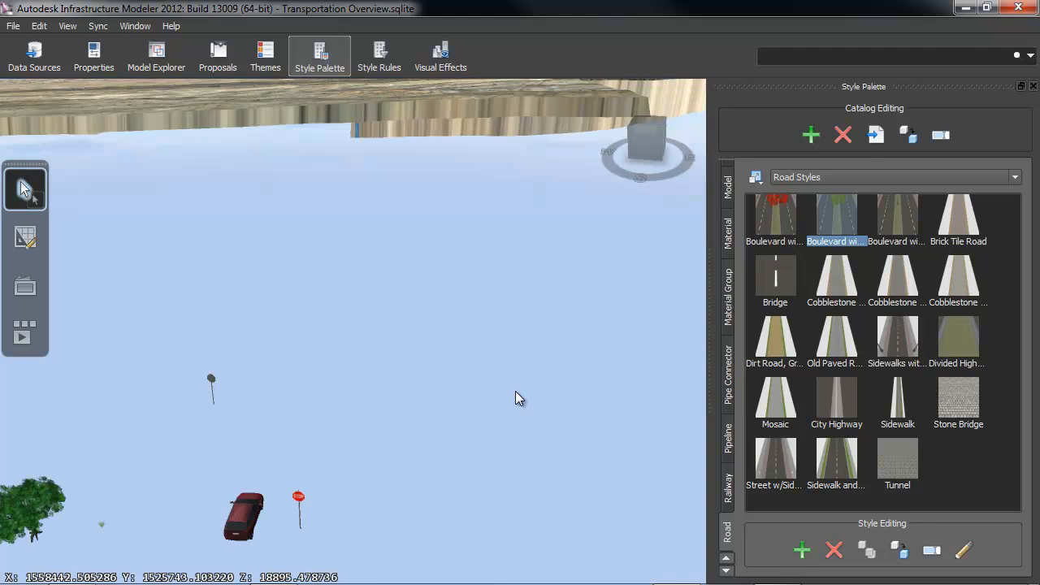
{"action": "left_click_drag", "start_coordinate": [512, 383], "coordinate": [546, 372]}
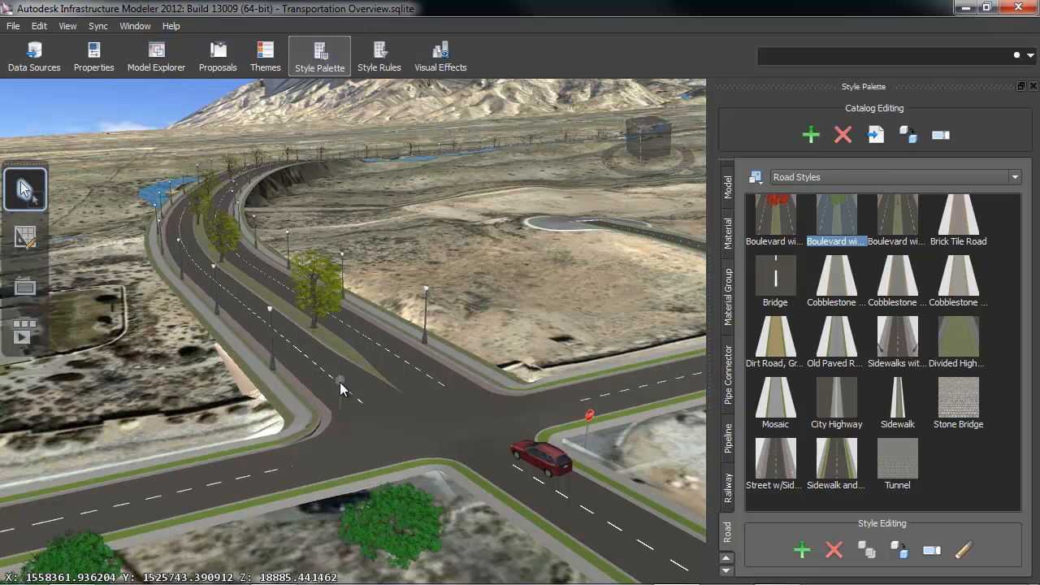
- Move the sign standing in the widened boulevard about 21 ft onto the roadside corner, deselect it and leave feature editing
{"action": "left_click", "coordinate": [341, 388]}
{"action": "left_click", "coordinate": [24, 236]}
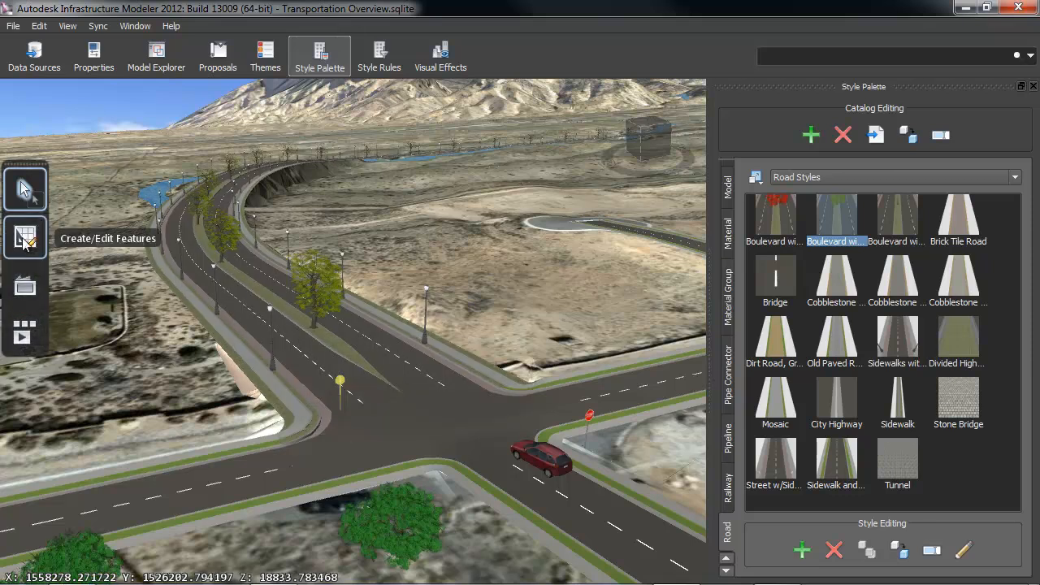
{"action": "left_click_drag", "start_coordinate": [327, 417], "coordinate": [253, 438]}
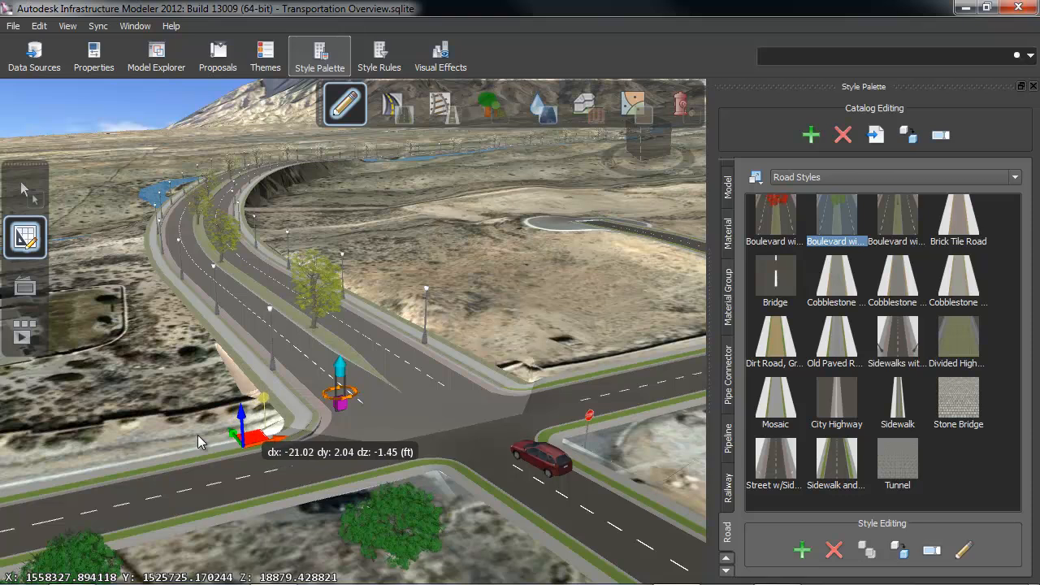
{"action": "left_click", "coordinate": [186, 398]}
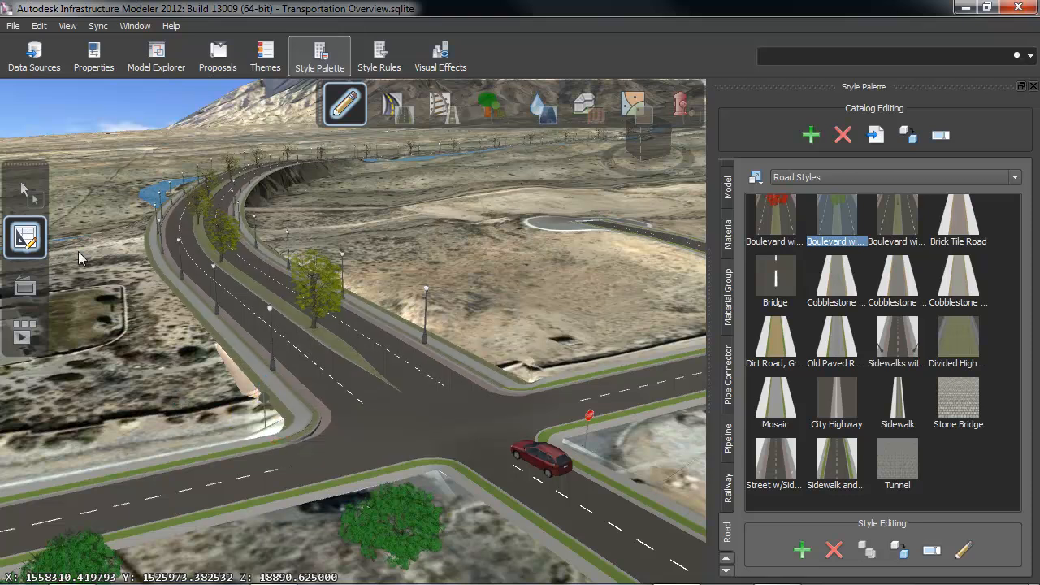
{"action": "left_click", "coordinate": [33, 194]}
- Examine the sidewalk and green strips of the two-lane road up close, and open the Sidewalk and Greenspace road style for editing
{"action": "mouse_move", "coordinate": [473, 300]}
{"action": "left_mouse_down"}
{"action": "mouse_move", "coordinate": [462, 282]}
{"action": "mouse_move", "coordinate": [350, 280]}
{"action": "mouse_move", "coordinate": [133, 300]}
{"action": "mouse_move", "coordinate": [295, 343]}
{"action": "mouse_move", "coordinate": [446, 426]}
{"action": "mouse_move", "coordinate": [514, 429]}
{"action": "mouse_move", "coordinate": [431, 144]}
{"action": "mouse_move", "coordinate": [447, 377]}
{"action": "mouse_move", "coordinate": [439, 256]}
{"action": "mouse_move", "coordinate": [484, 117]}
{"action": "mouse_move", "coordinate": [366, 287]}
{"action": "mouse_move", "coordinate": [306, 415]}
{"action": "left_mouse_up"}
{"action": "left_click_drag", "start_coordinate": [325, 482], "coordinate": [371, 487]}
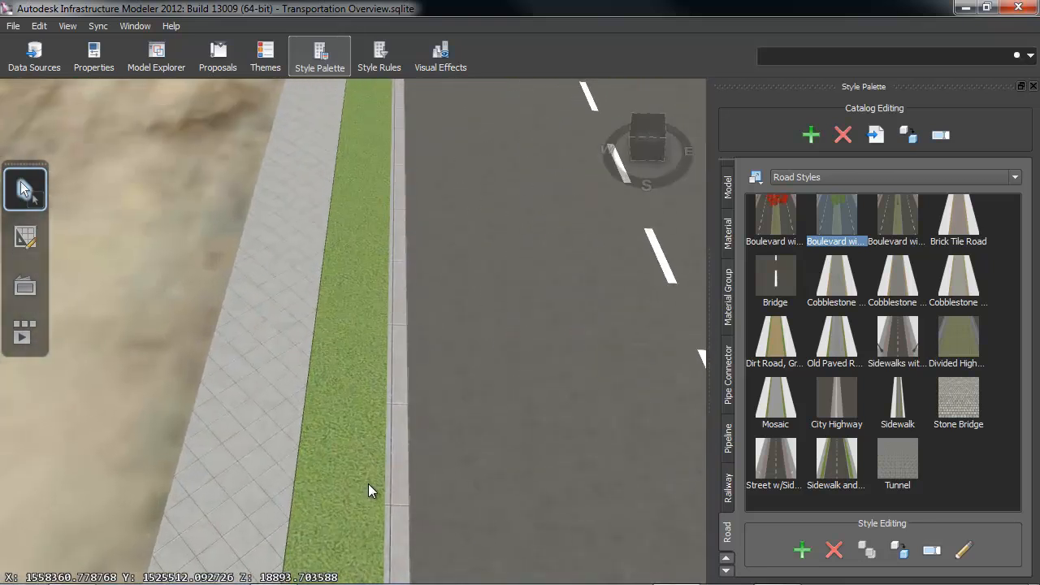
{"action": "left_click_drag", "start_coordinate": [322, 463], "coordinate": [338, 460]}
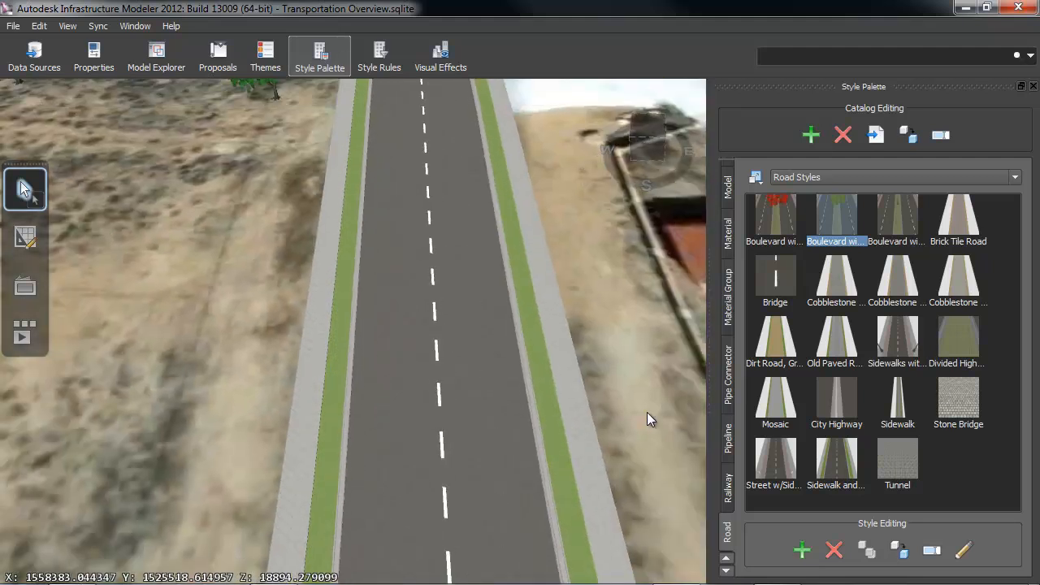
{"action": "left_click_drag", "start_coordinate": [657, 379], "coordinate": [187, 357]}
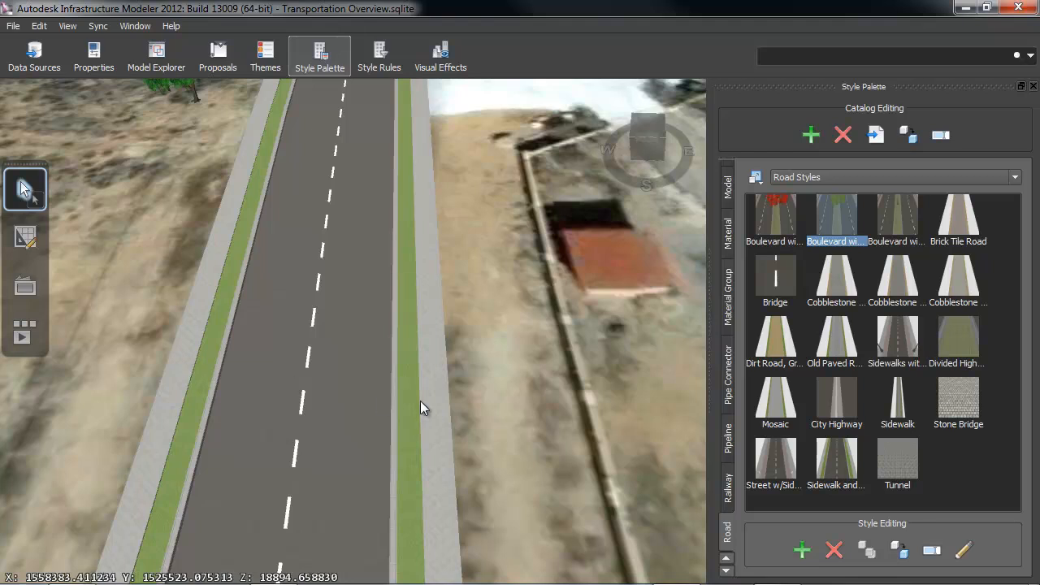
{"action": "left_click", "coordinate": [830, 460]}
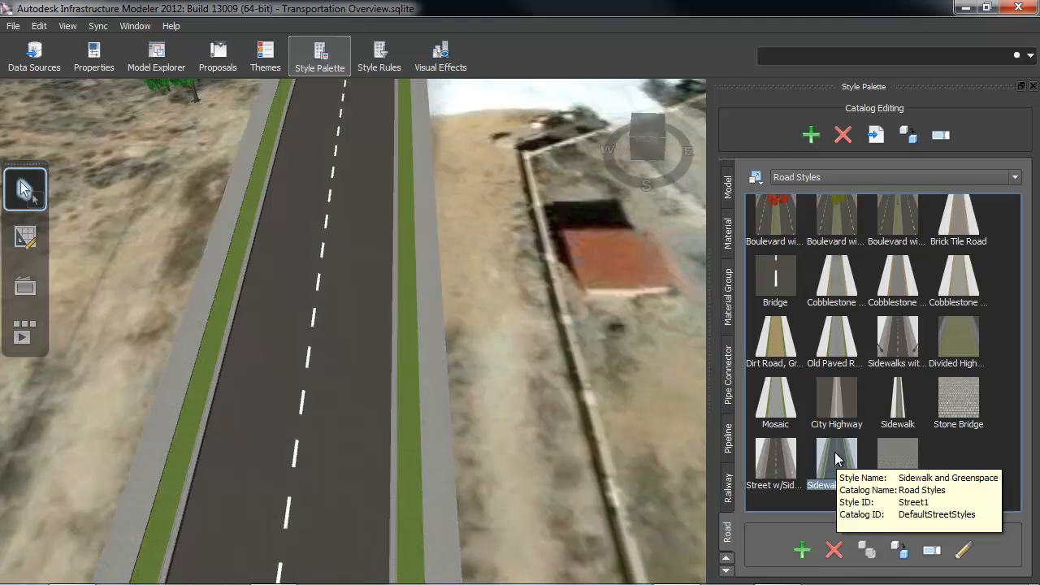
{"action": "double_click", "coordinate": [836, 459]}
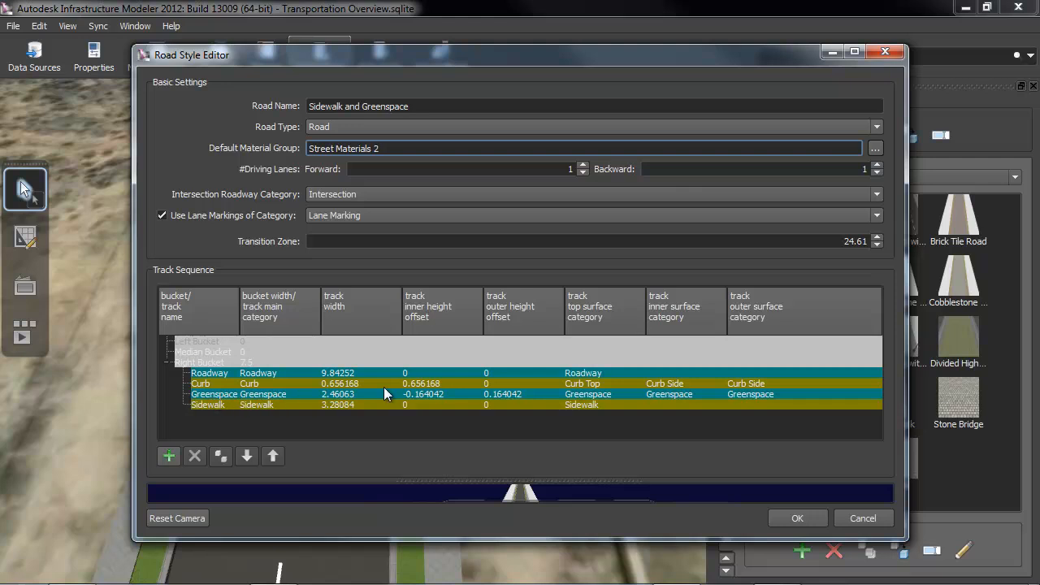
- Check the Greenspace track in the Sidewalk and Greenspace style, close it without changes, and open the Street Materials 2 material group for editing
{"action": "left_click", "coordinate": [591, 396]}
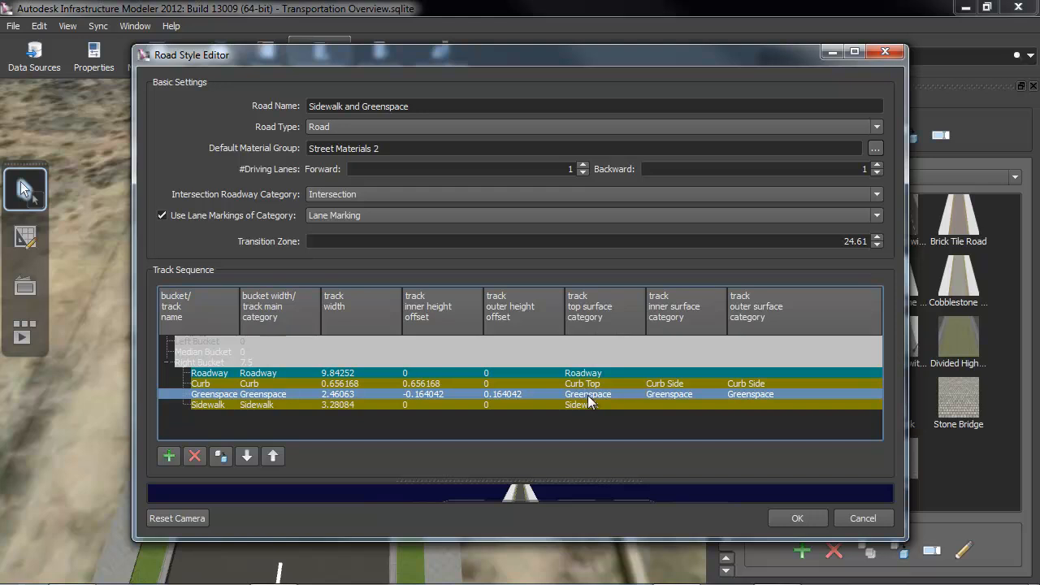
{"action": "left_click", "coordinate": [882, 518]}
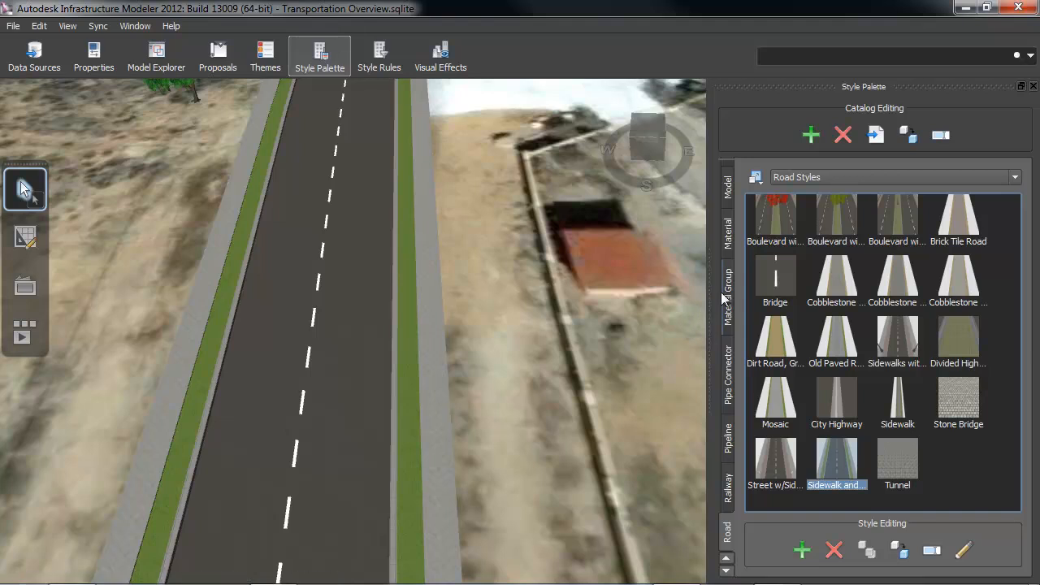
{"action": "left_click", "coordinate": [728, 296]}
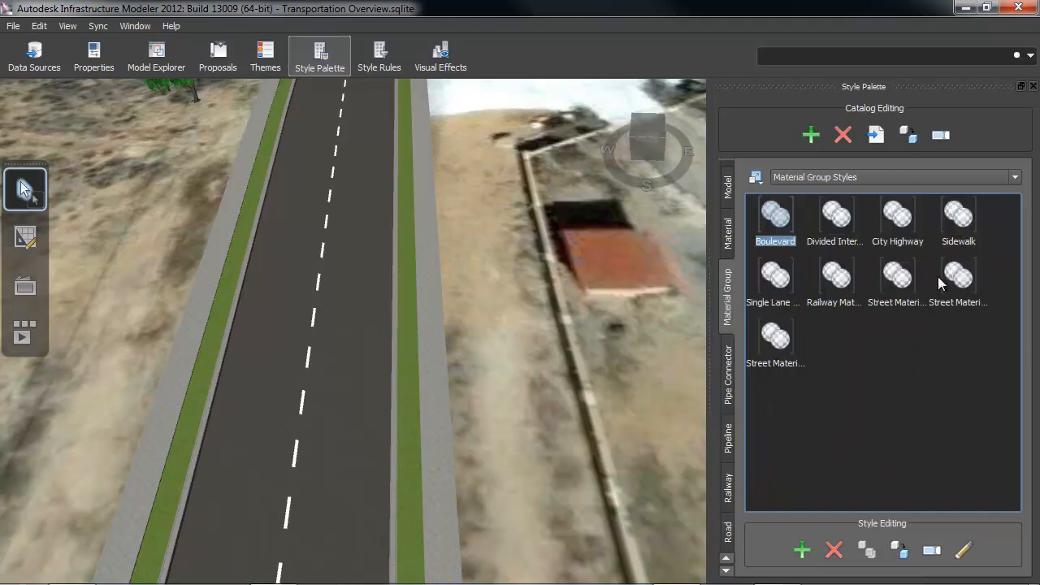
{"action": "mouse_move", "coordinate": [967, 280]}
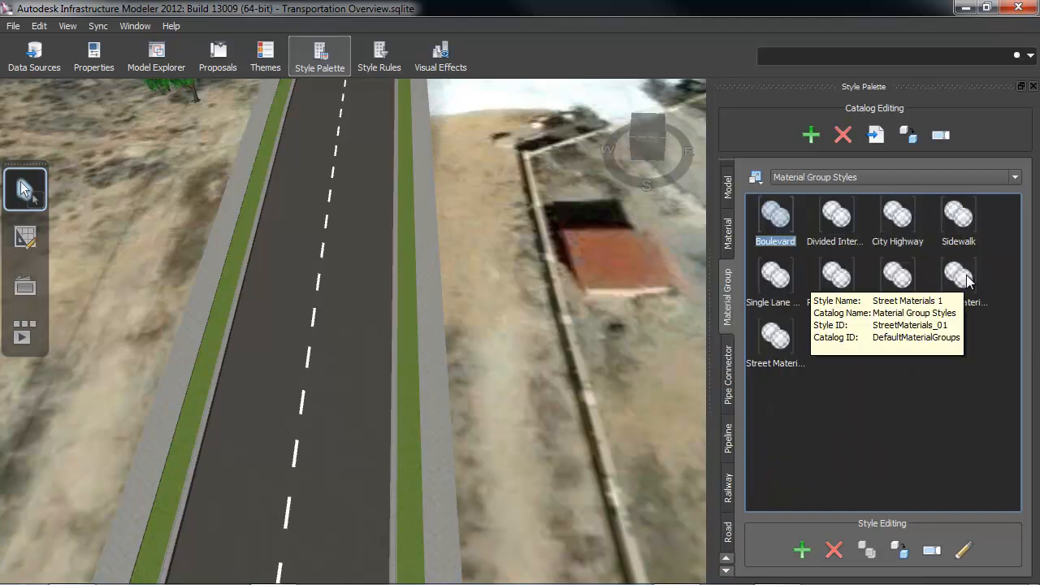
{"action": "double_click", "coordinate": [777, 336]}
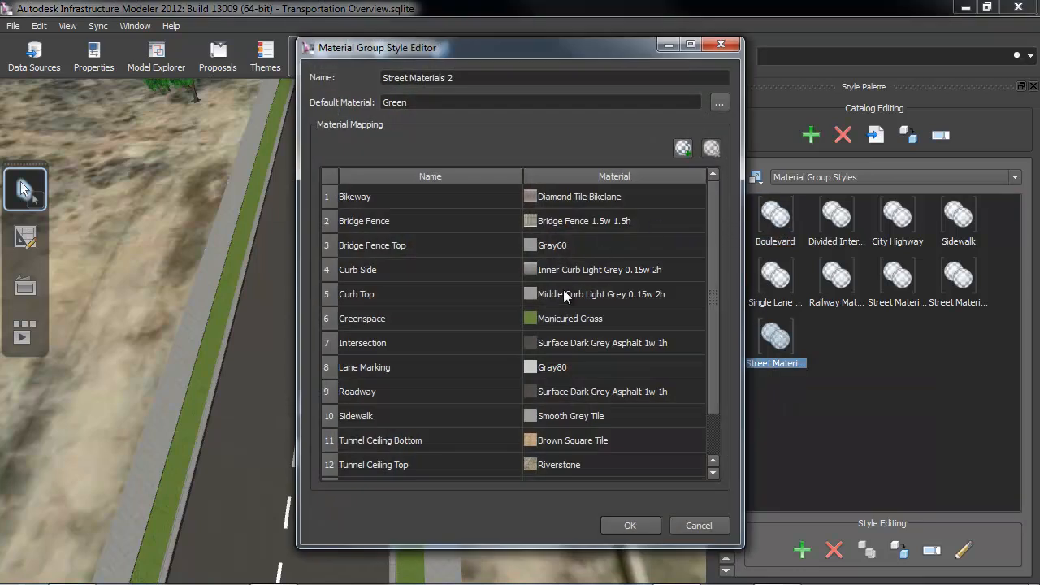
- Map the Greenspace entry of Street Materials 2 to the Sand - Light land cover material, save the group and regenerate the model
{"action": "left_click", "coordinate": [603, 322]}
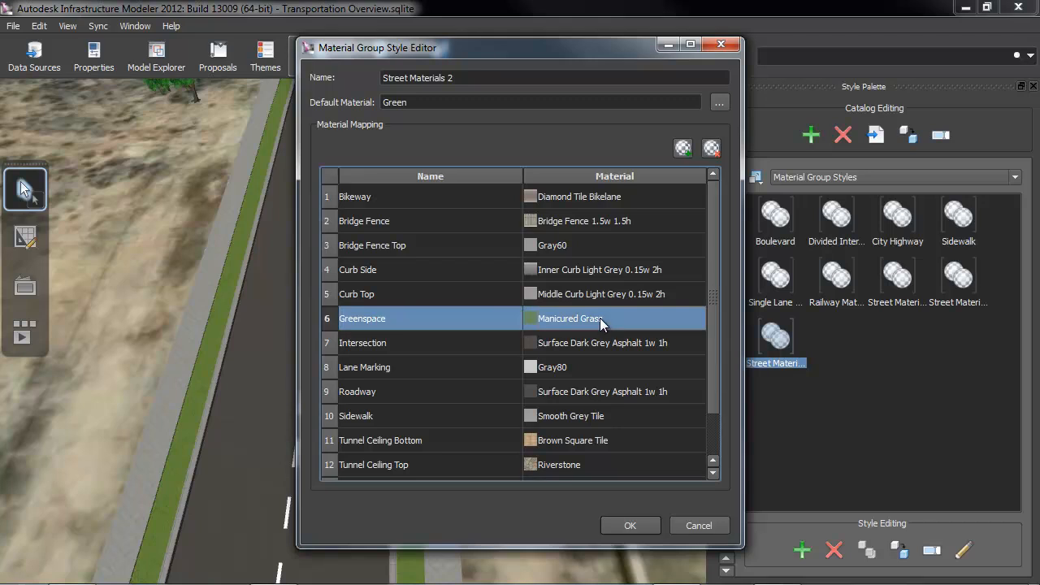
{"action": "double_click", "coordinate": [604, 319]}
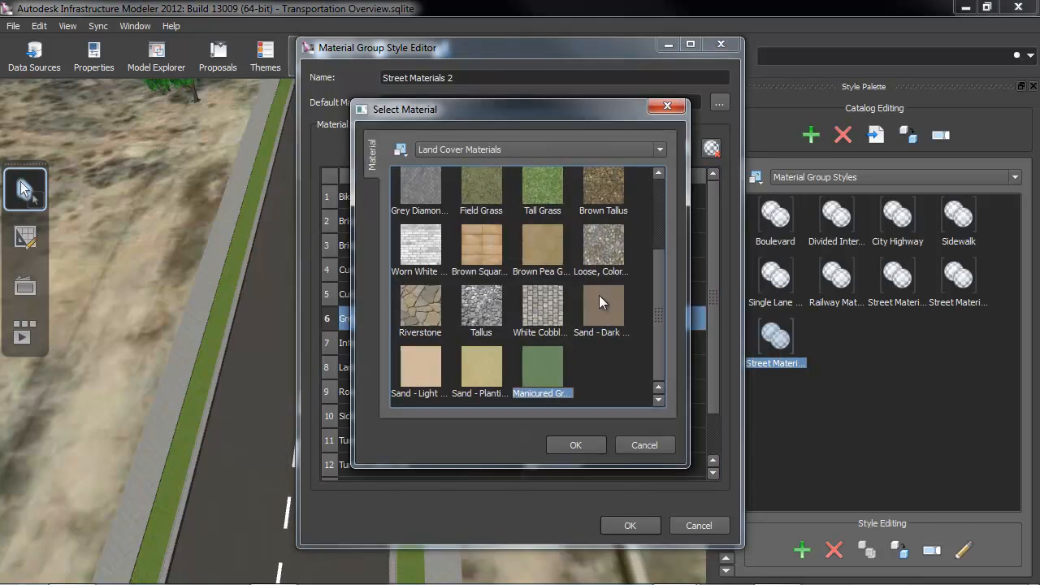
{"action": "left_click", "coordinate": [426, 365]}
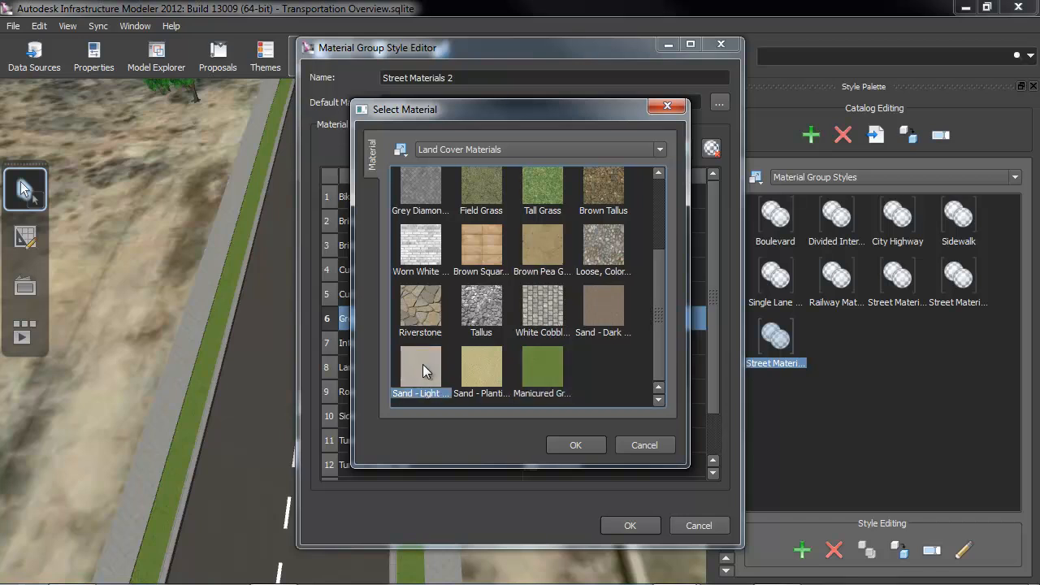
{"action": "double_click", "coordinate": [423, 370]}
{"action": "left_click", "coordinate": [623, 526]}
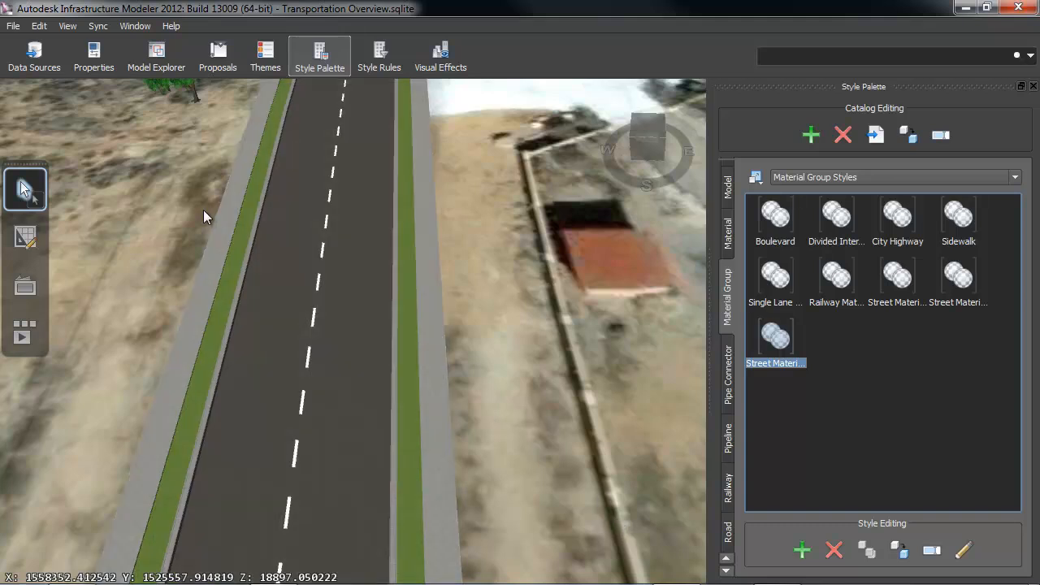
{"action": "left_click", "coordinate": [68, 26]}
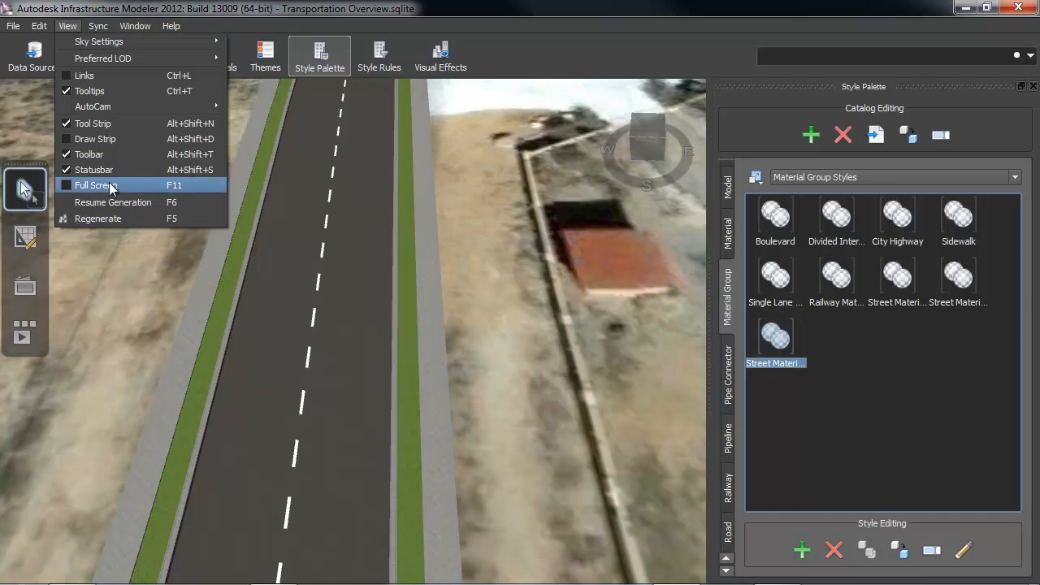
{"action": "left_click", "coordinate": [99, 219]}
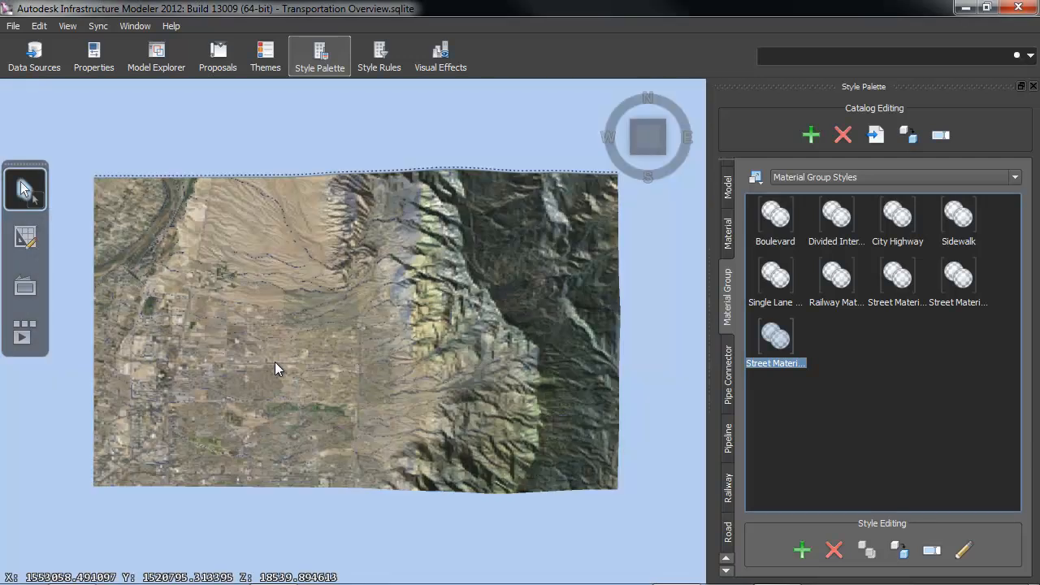
- Examine the roadside strips around the intersection with the red car, from close up and from a wider overhead view
{"action": "scroll", "coordinate": [274, 361], "scroll_direction": "up", "scroll_amount": 5}
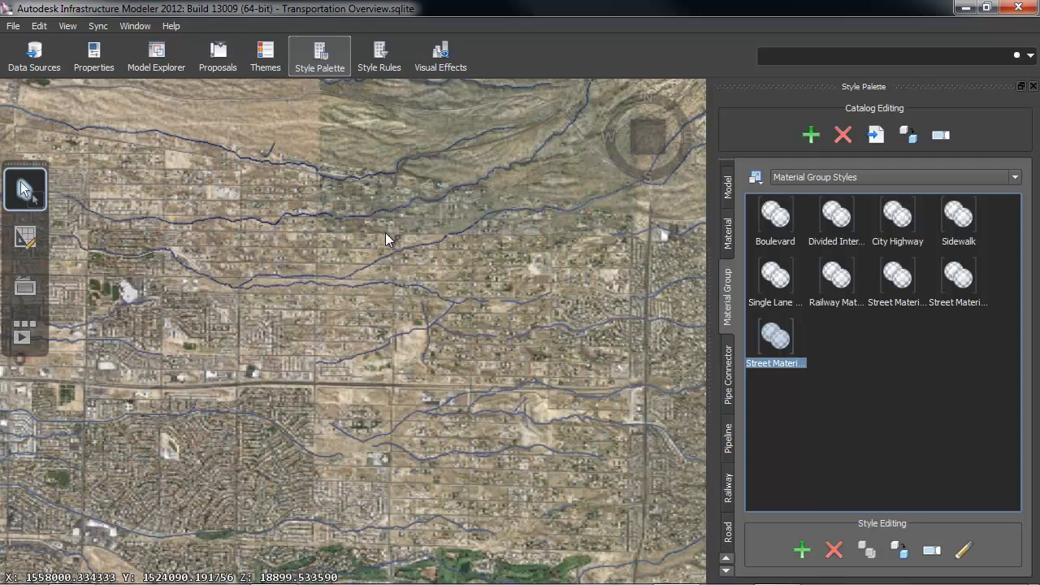
{"action": "scroll", "coordinate": [385, 233], "scroll_direction": "up", "scroll_amount": 4}
{"action": "scroll", "coordinate": [379, 252], "scroll_direction": "up", "scroll_amount": 5}
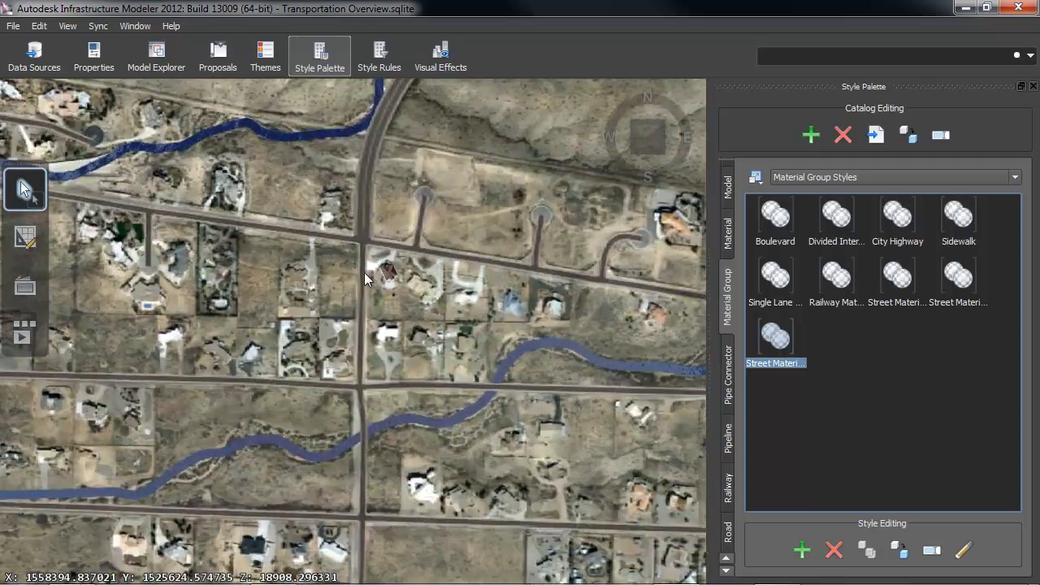
{"action": "scroll", "coordinate": [360, 279], "scroll_direction": "up", "scroll_amount": 5}
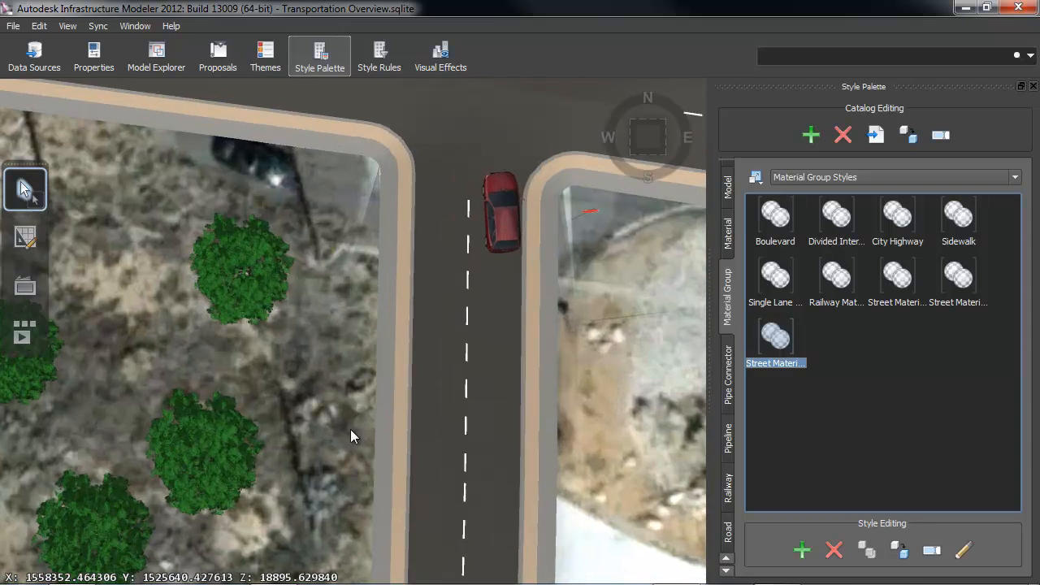
{"action": "middle_click_drag", "start_coordinate": [350, 429], "coordinate": [327, 379]}
{"action": "scroll", "coordinate": [340, 277], "scroll_direction": "up", "scroll_amount": 4}
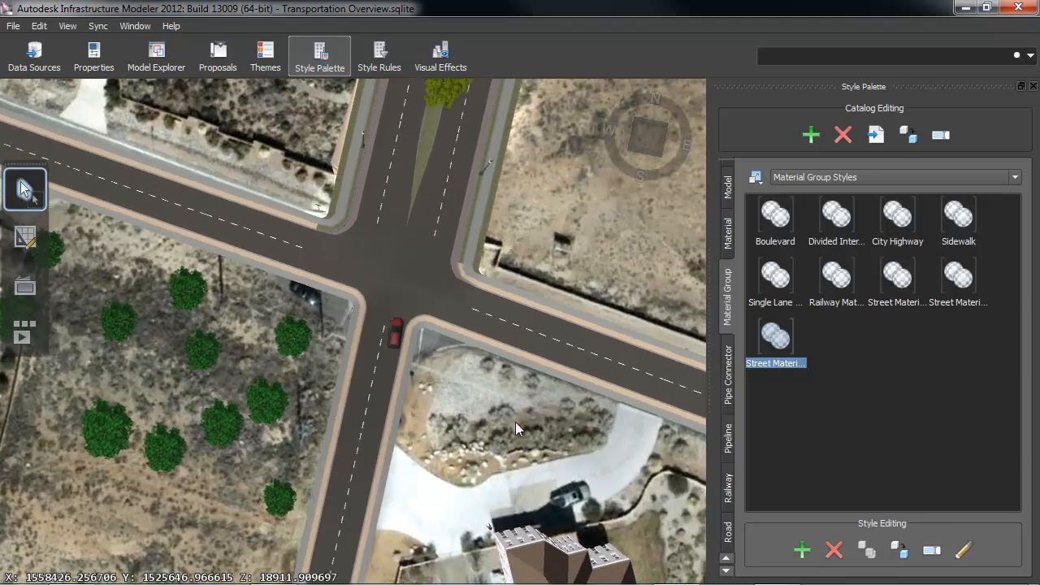
{"action": "left_click_drag", "start_coordinate": [515, 422], "coordinate": [466, 377]}
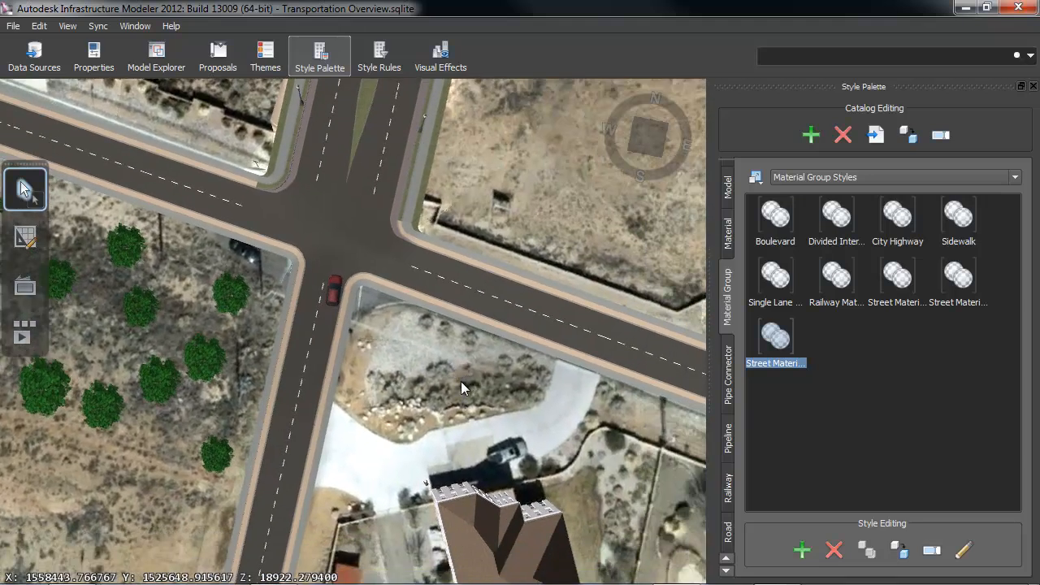
{"action": "scroll", "coordinate": [391, 376], "scroll_direction": "down", "scroll_amount": 5}
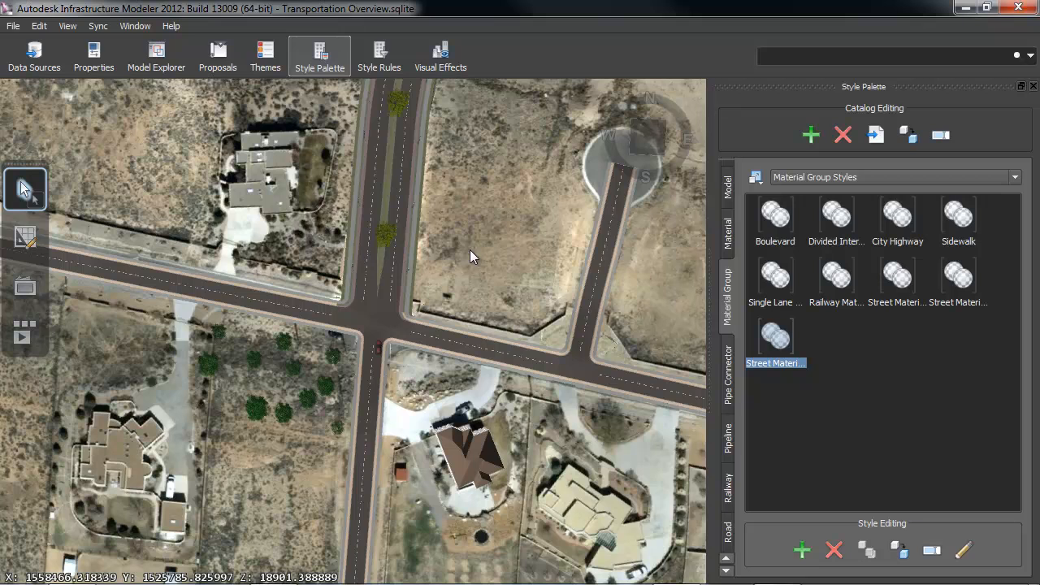
- Select the road running south from the intersection and review the driving lane counts of the Sidewalk and Greenspace style without changing them
{"action": "left_click", "coordinate": [375, 431]}
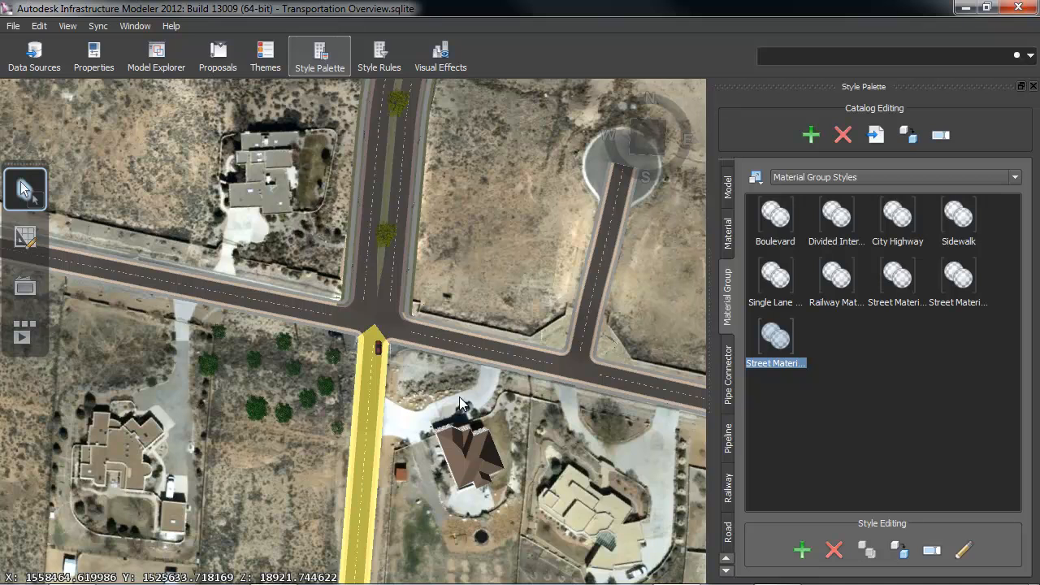
{"action": "left_click", "coordinate": [727, 534]}
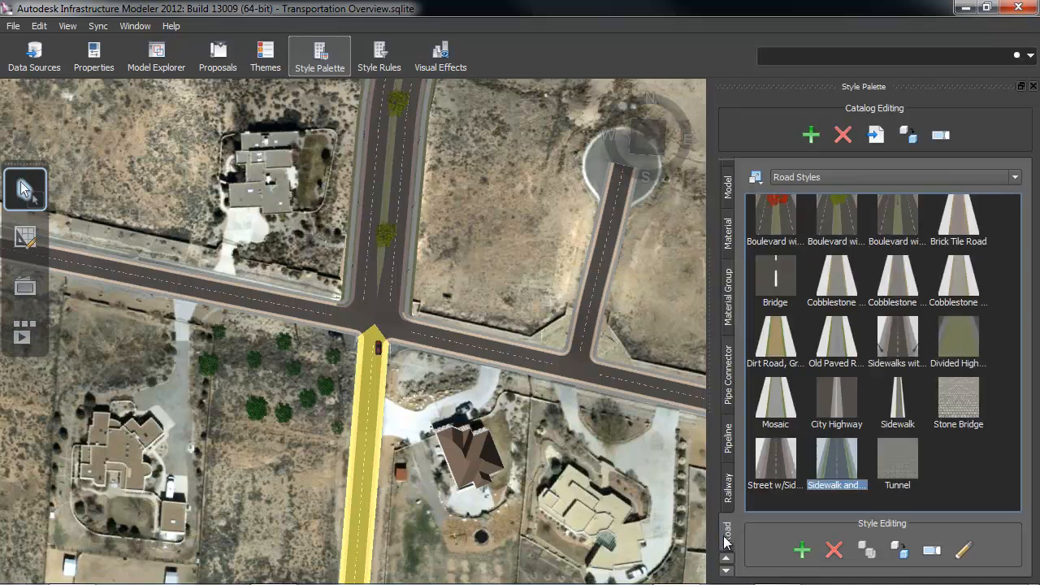
{"action": "double_click", "coordinate": [841, 463]}
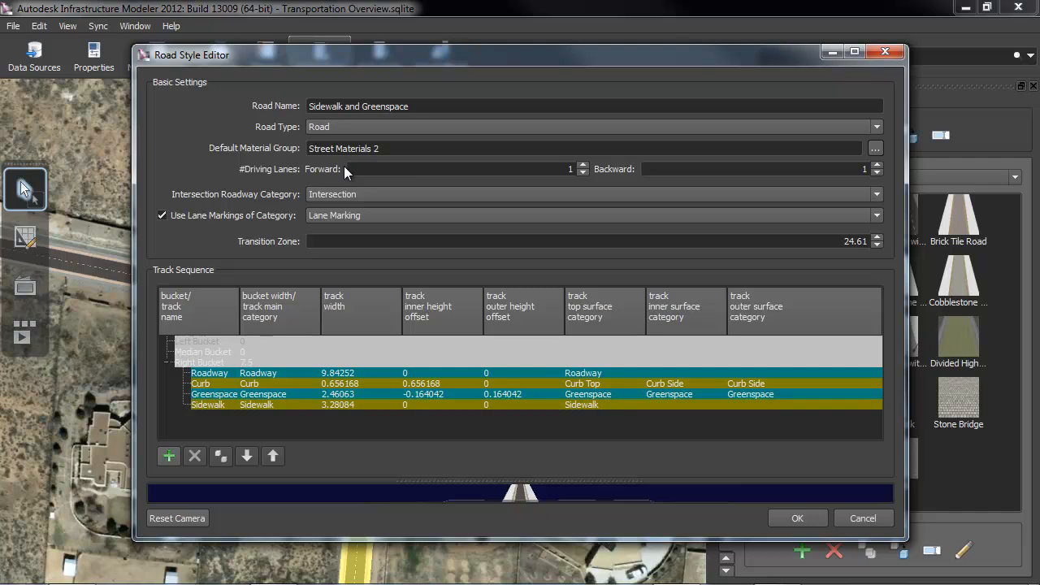
{"action": "left_click", "coordinate": [753, 167]}
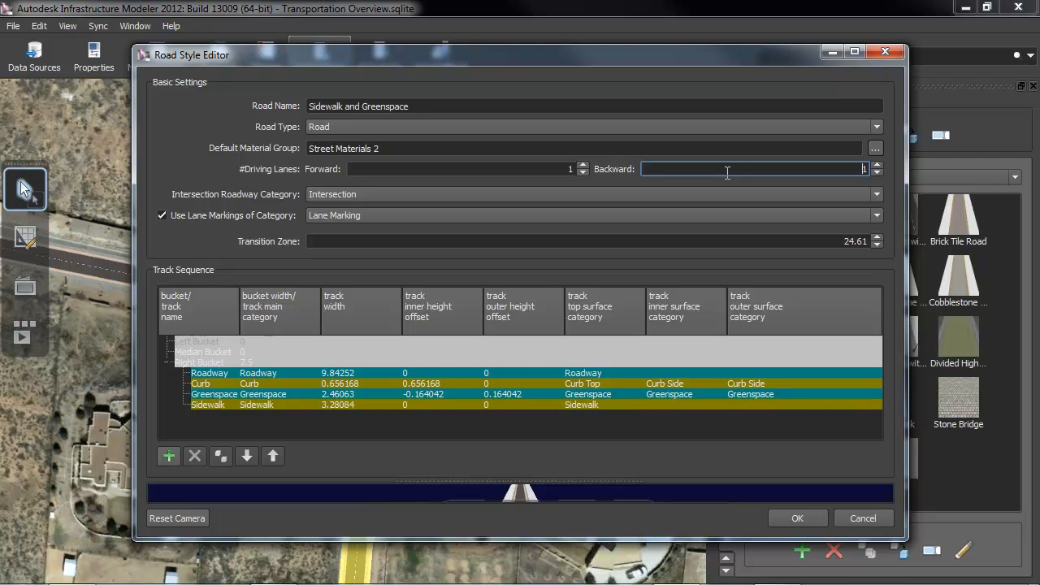
{"action": "left_click", "coordinate": [865, 520]}
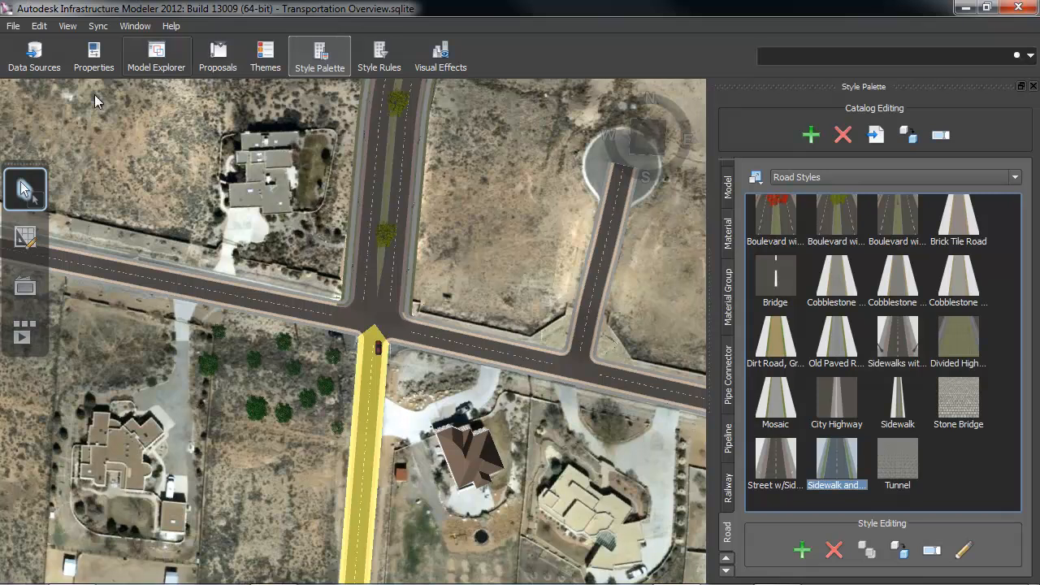
- Set the selected road's Lanes Forward and Lanes Backward properties to 2 each
{"action": "left_click", "coordinate": [95, 56]}
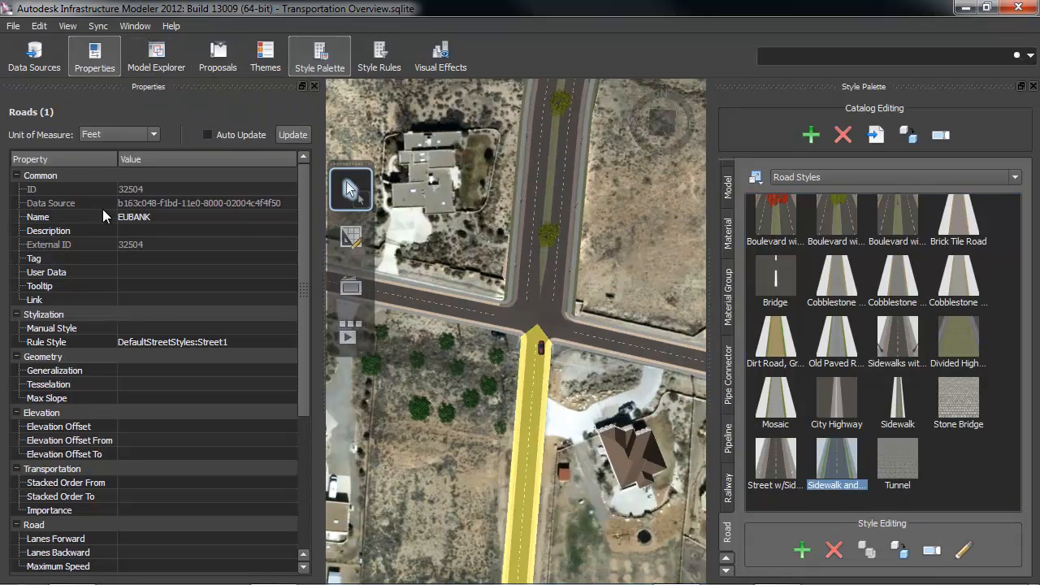
{"action": "left_click_drag", "start_coordinate": [300, 358], "coordinate": [300, 400]}
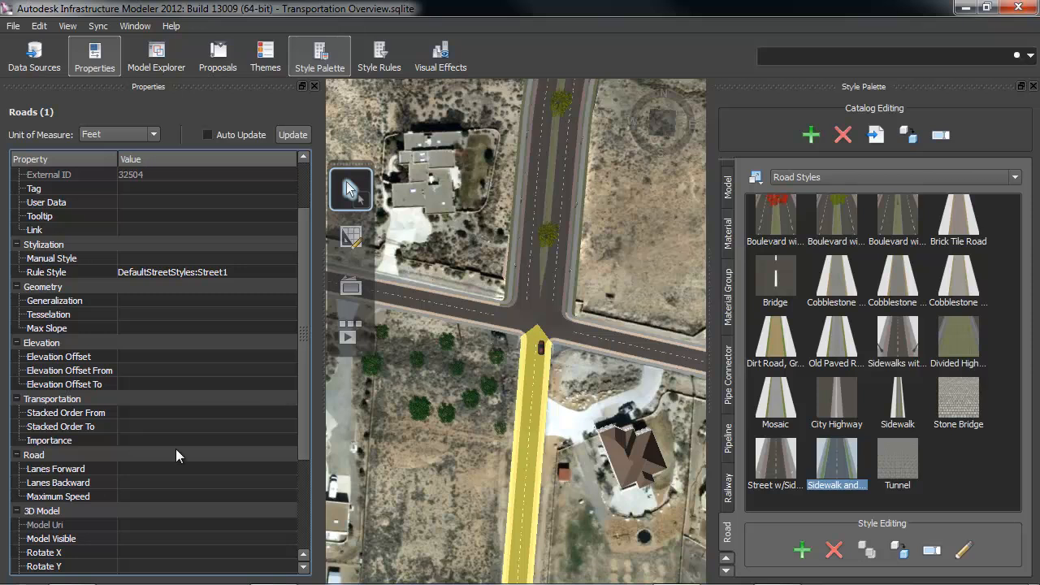
{"action": "left_click", "coordinate": [148, 468]}
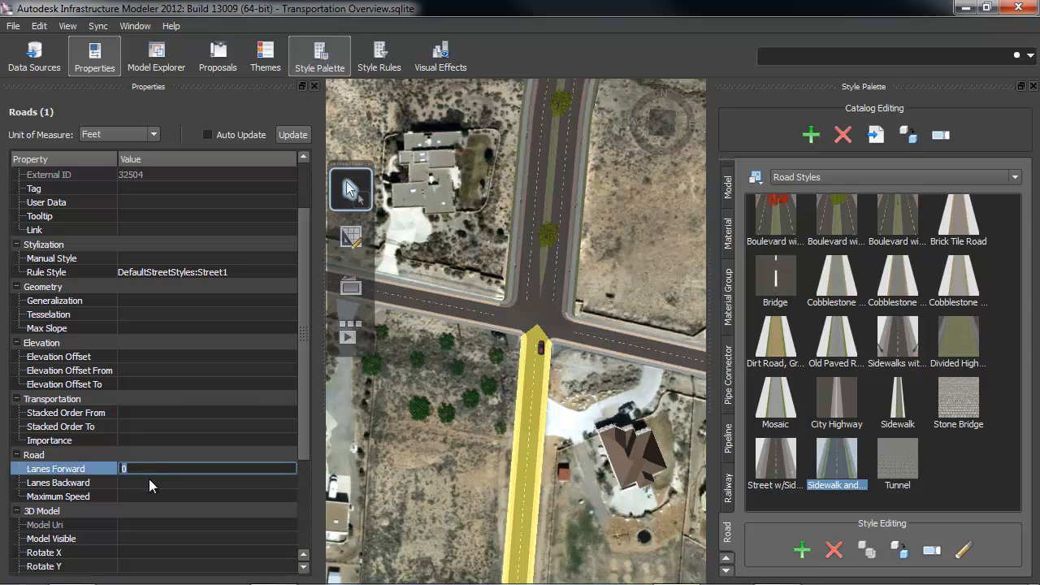
{"action": "left_click", "coordinate": [151, 481]}
{"action": "left_click", "coordinate": [148, 469]}
{"action": "left_click", "coordinate": [141, 482]}
{"action": "type", "text": "2"}
{"action": "left_click", "coordinate": [145, 468]}
{"action": "key", "text": "Return"}
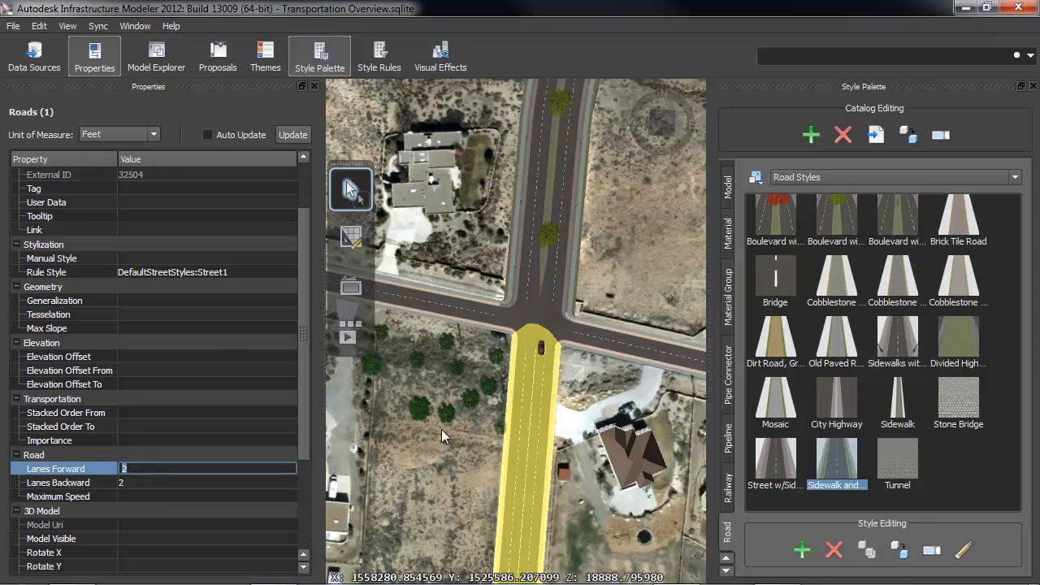
- Deselect the widened road, inspect its lanes in perspective and from above, and close the Style Palette
{"action": "scroll", "coordinate": [534, 439], "scroll_direction": "up", "scroll_amount": 3}
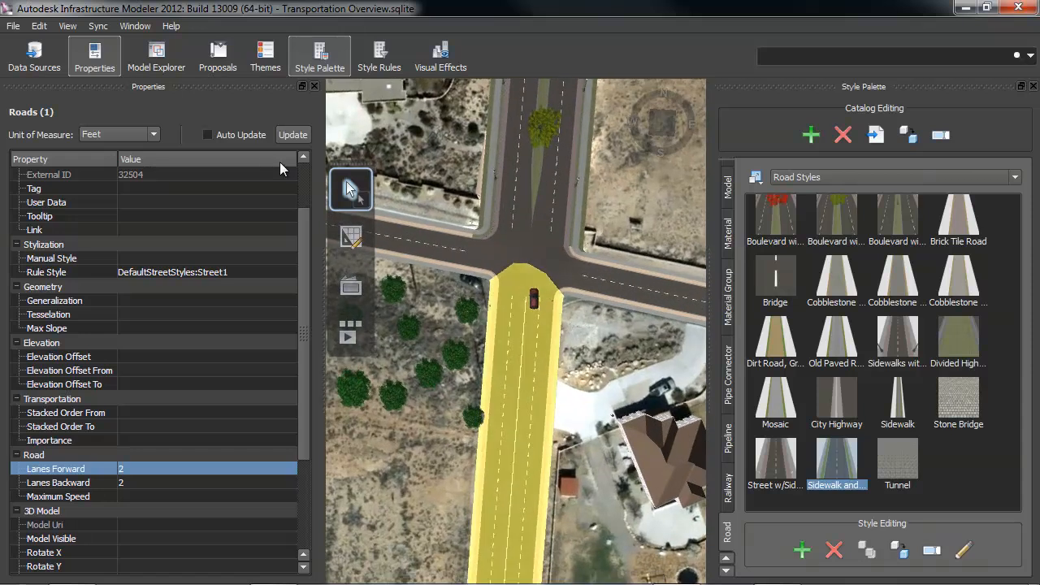
{"action": "double_click", "coordinate": [547, 335]}
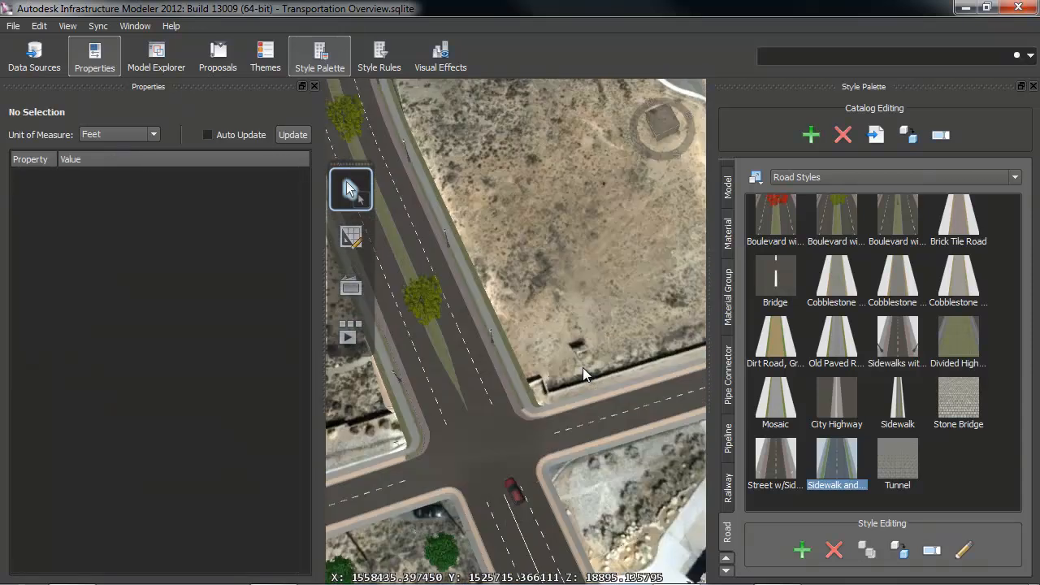
{"action": "left_click_drag", "start_coordinate": [607, 482], "coordinate": [463, 258]}
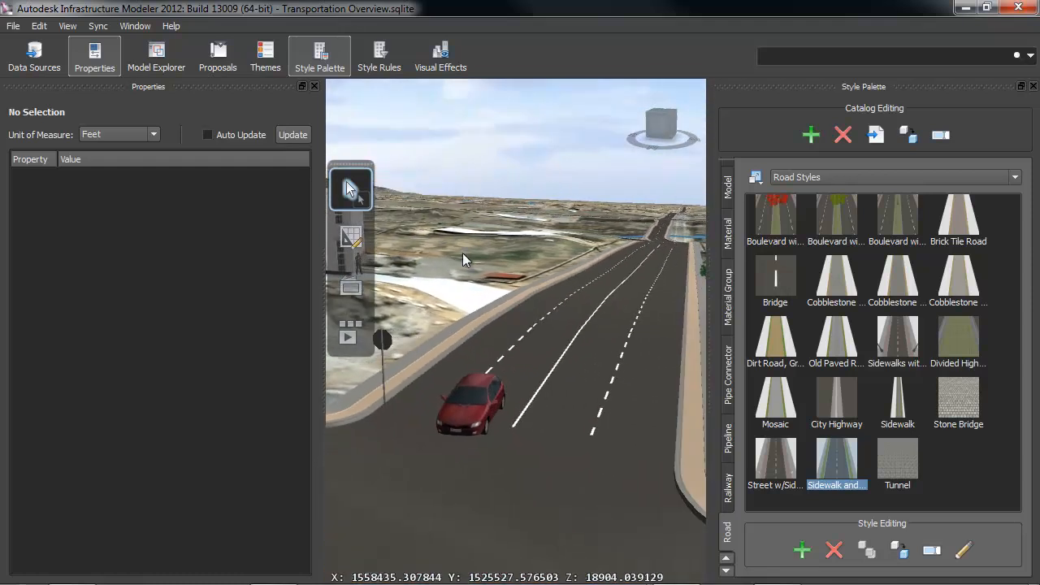
{"action": "left_click", "coordinate": [1033, 87]}
{"action": "left_click_drag", "start_coordinate": [915, 397], "coordinate": [595, 524]}
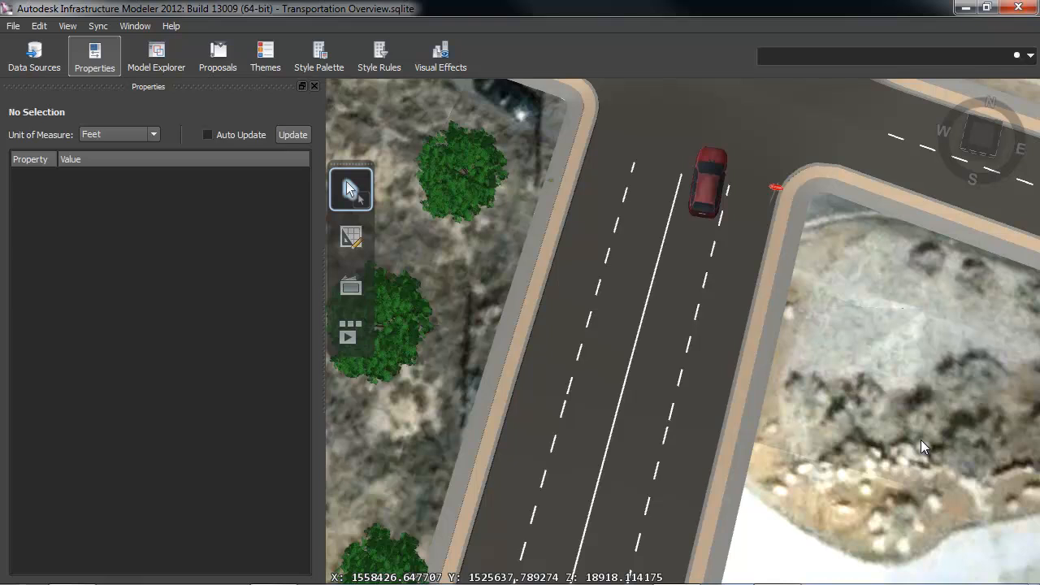
{"action": "key", "text": "alt+Tab"}
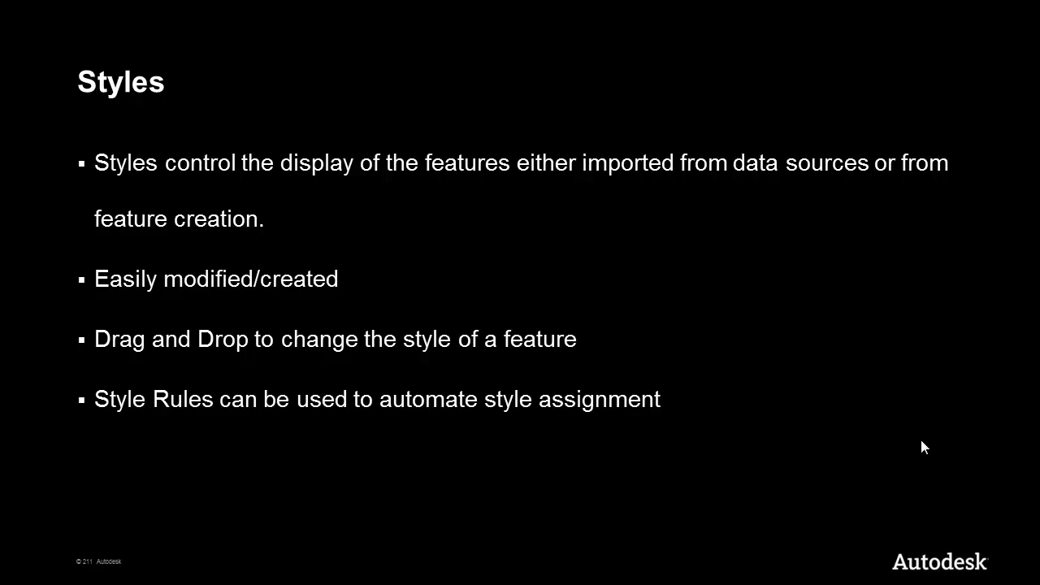
{"action": "key", "text": "Right"}
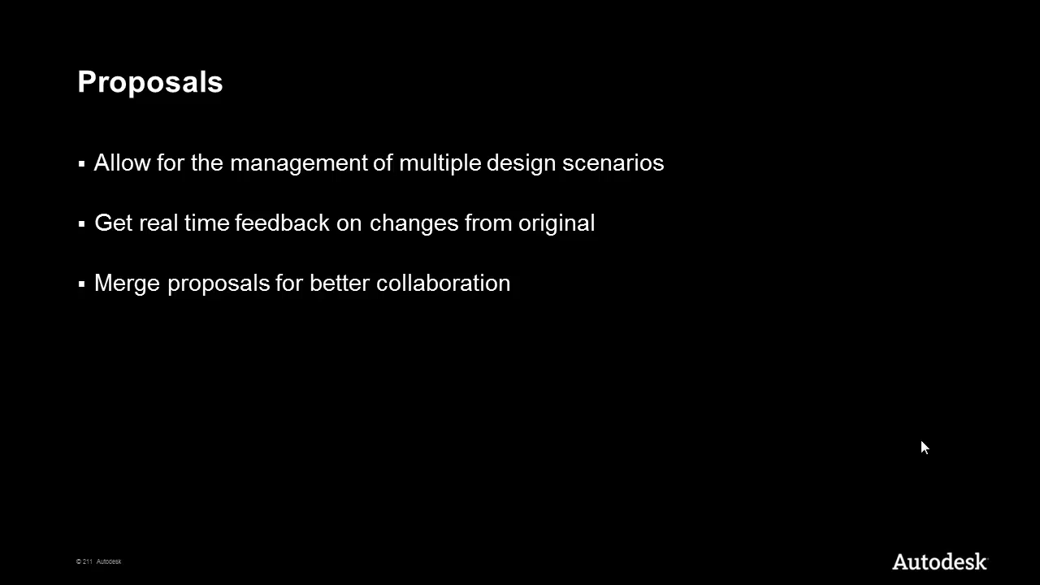
{"action": "key", "text": "alt+Tab"}
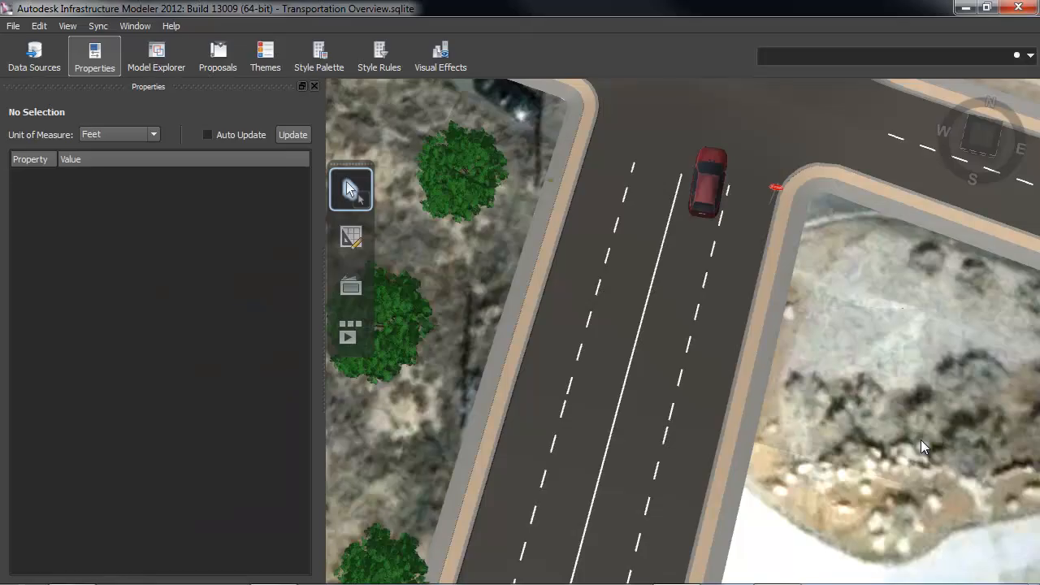
- Close the Properties, open the Proposals and review the Roads and Barriers quantities of the master proposal
{"action": "left_click", "coordinate": [90, 57]}
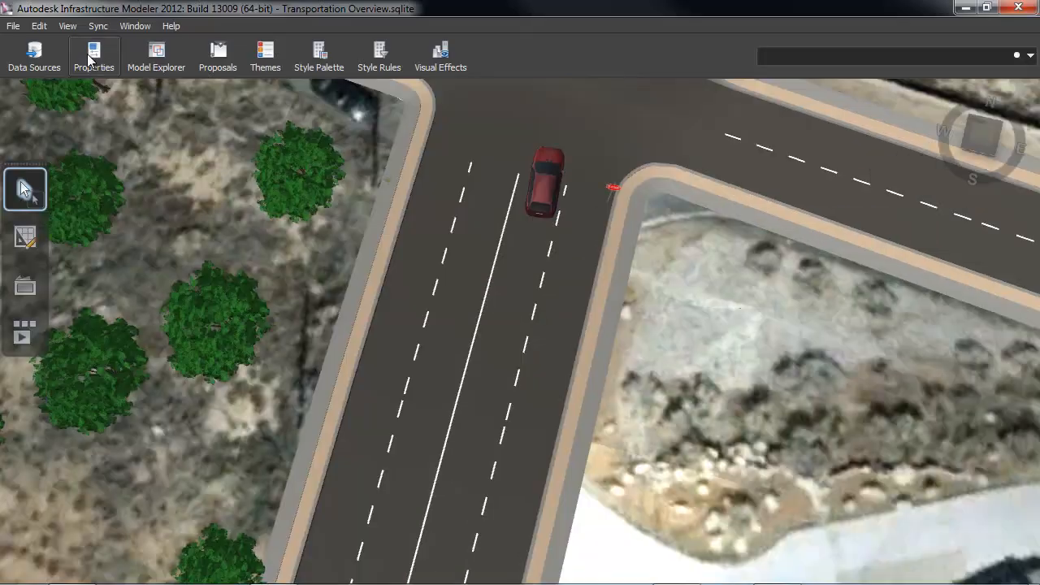
{"action": "left_click", "coordinate": [223, 53]}
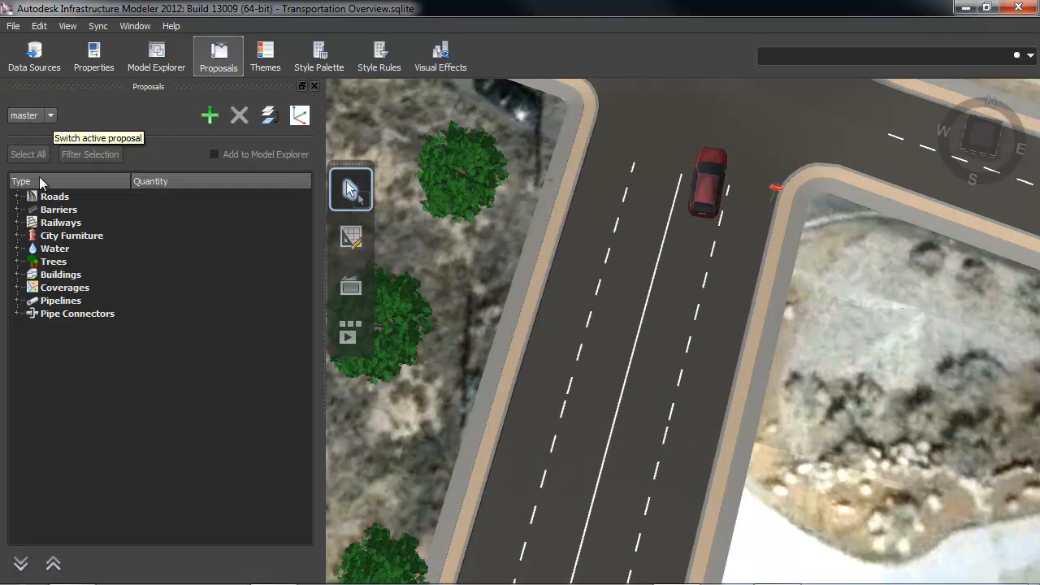
{"action": "left_click", "coordinate": [17, 198]}
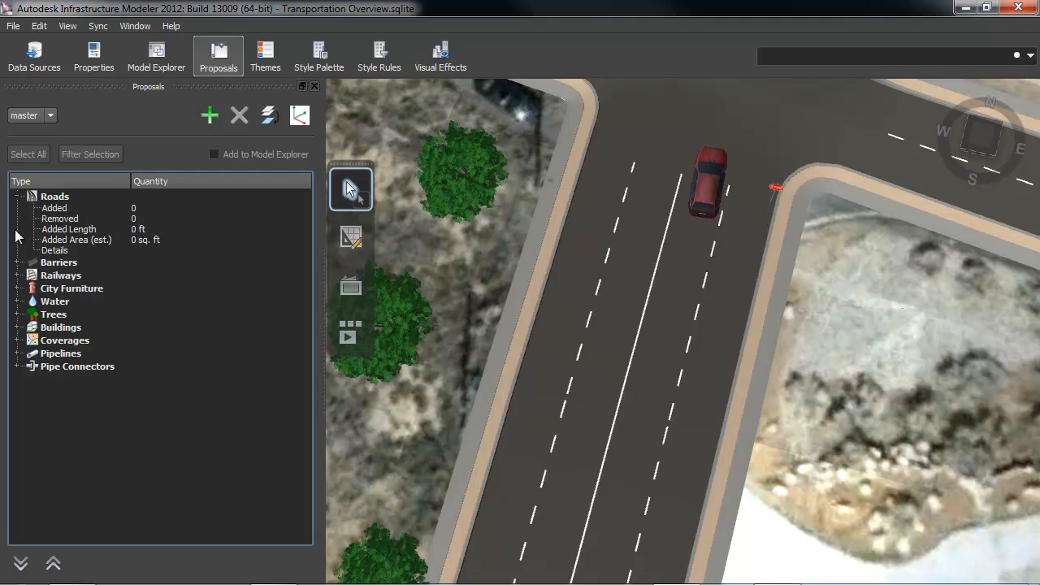
{"action": "left_click", "coordinate": [19, 263]}
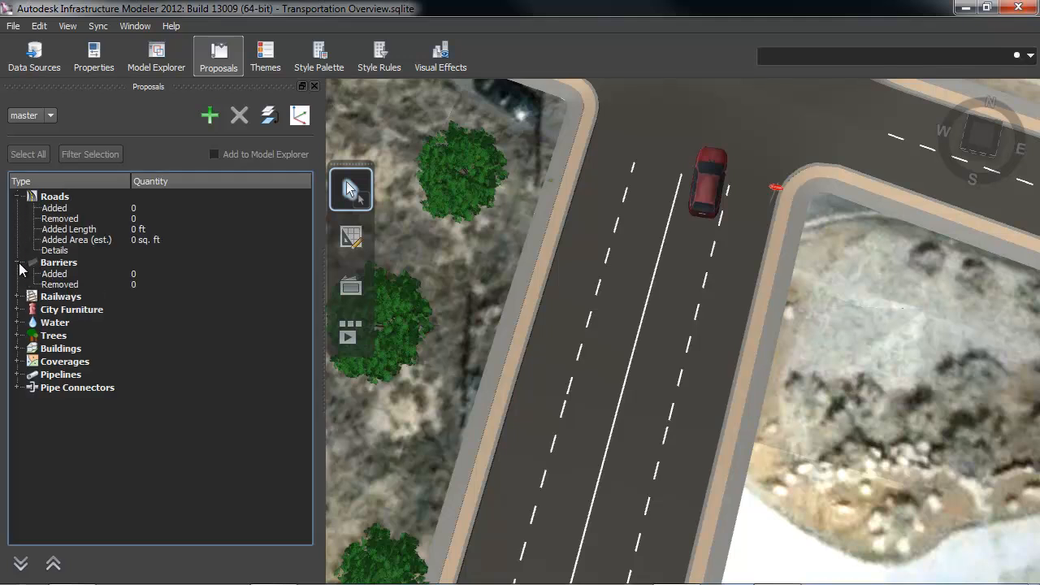
{"action": "left_click", "coordinate": [16, 198]}
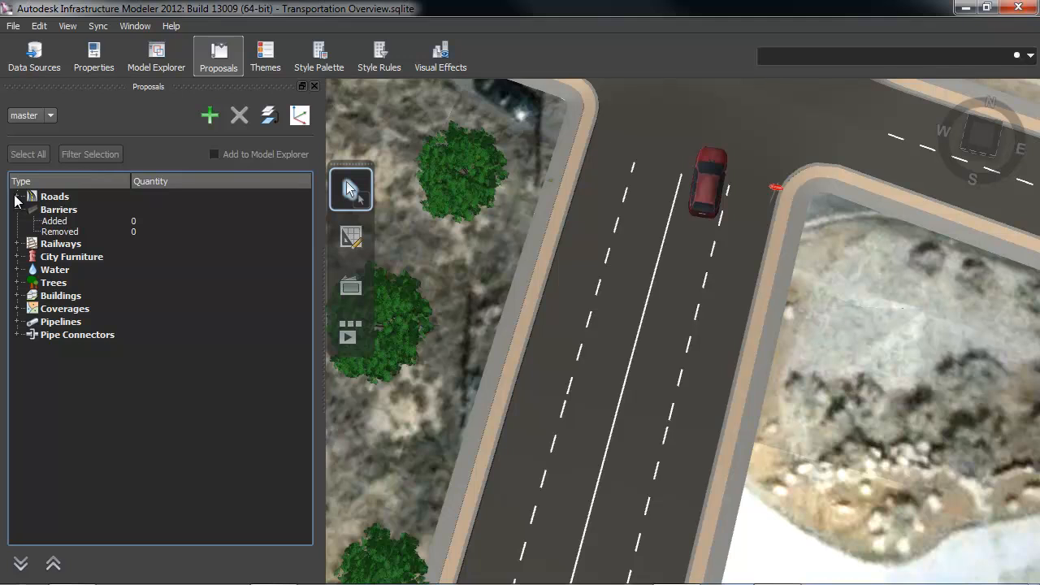
- Add a new proposal named Proposal1
{"action": "left_click", "coordinate": [210, 117]}
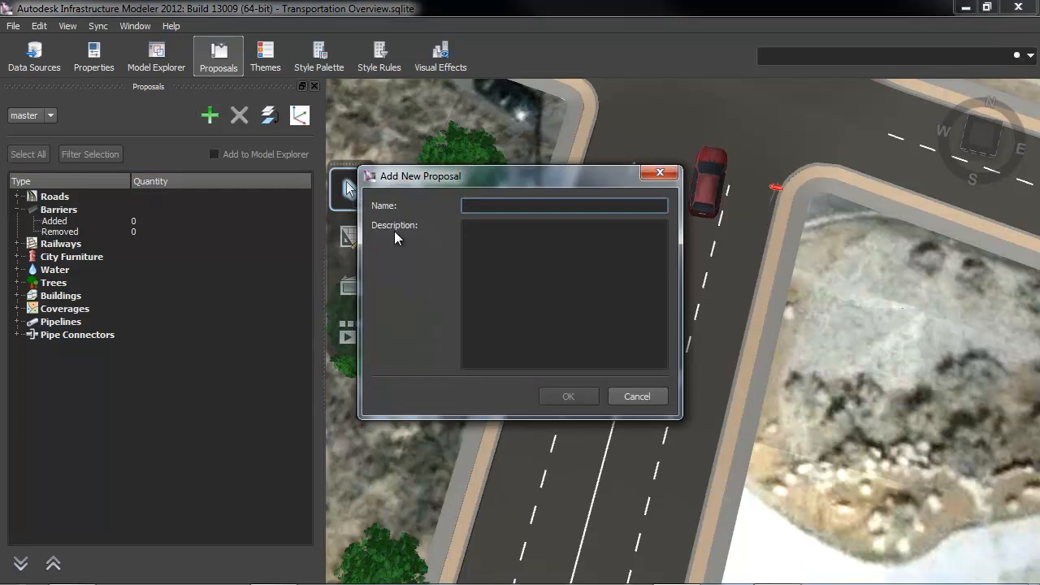
{"action": "type", "text": "Proposal"}
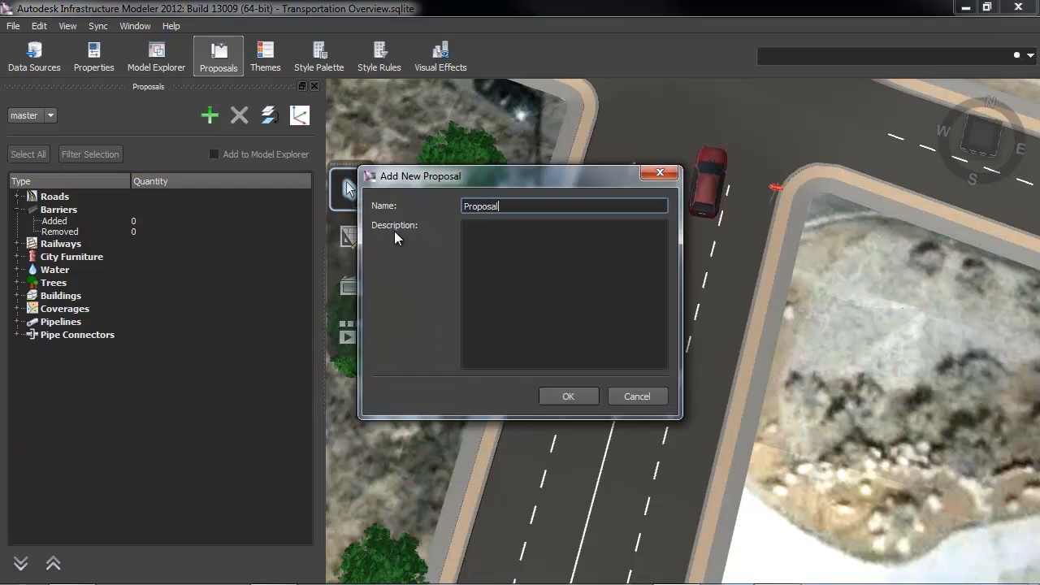
{"action": "type", "text": "1"}
{"action": "left_click", "coordinate": [557, 393]}
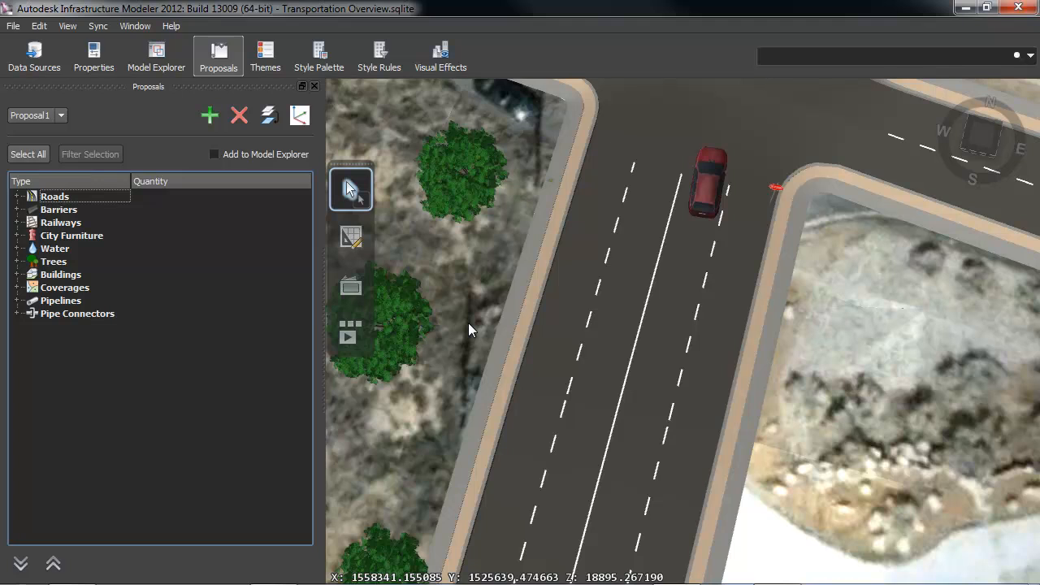
- Create a road about 1,424 ft long from the curved divided road north to the road across the hills, and deselect it
{"action": "scroll", "coordinate": [486, 406], "scroll_direction": "down", "scroll_amount": 10}
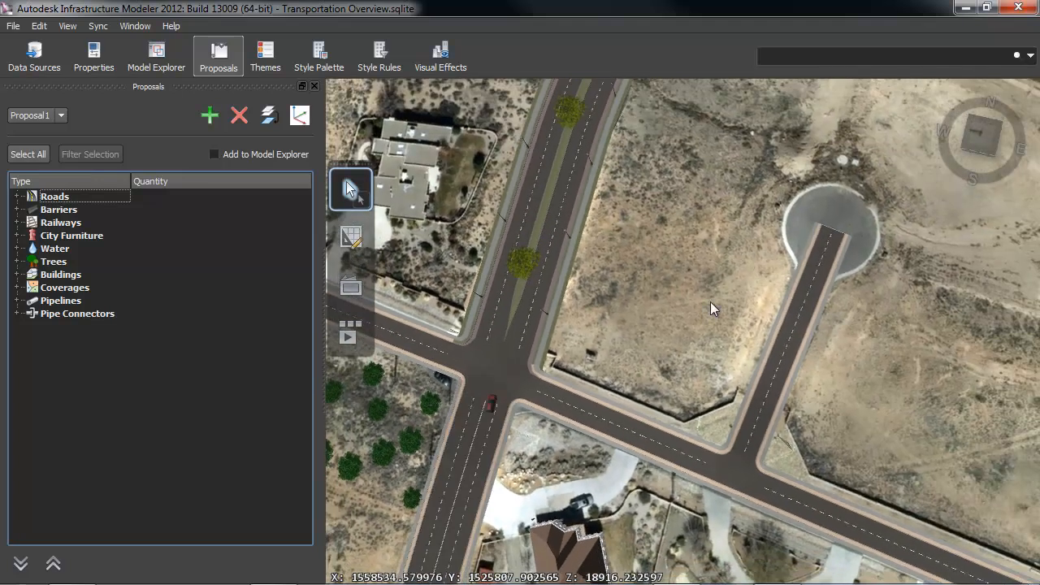
{"action": "middle_click_drag", "start_coordinate": [710, 302], "coordinate": [693, 462]}
{"action": "scroll", "coordinate": [608, 526], "scroll_direction": "down", "scroll_amount": 6}
{"action": "scroll", "coordinate": [607, 526], "scroll_direction": "down", "scroll_amount": 4}
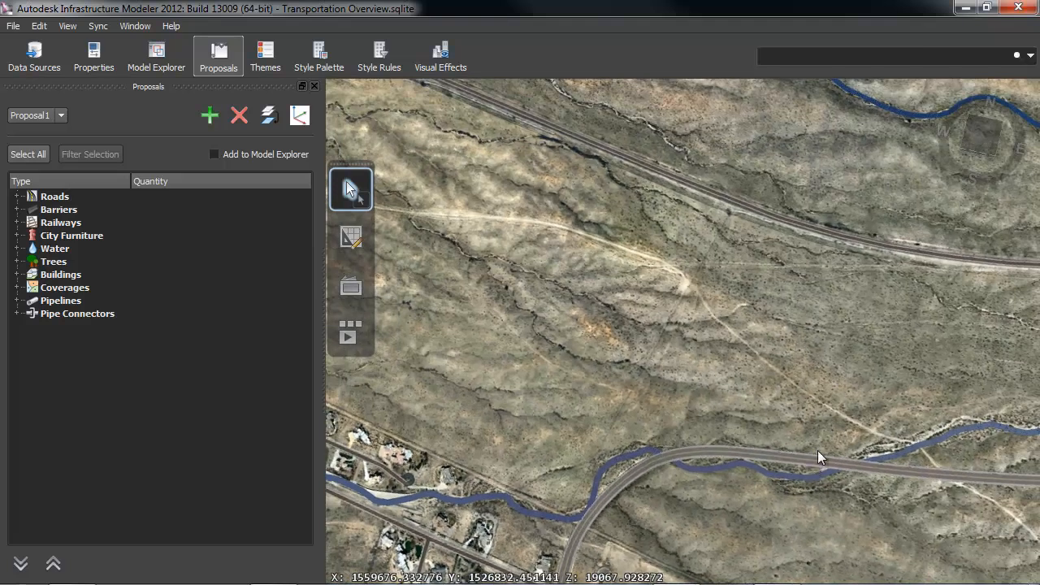
{"action": "left_click", "coordinate": [351, 237]}
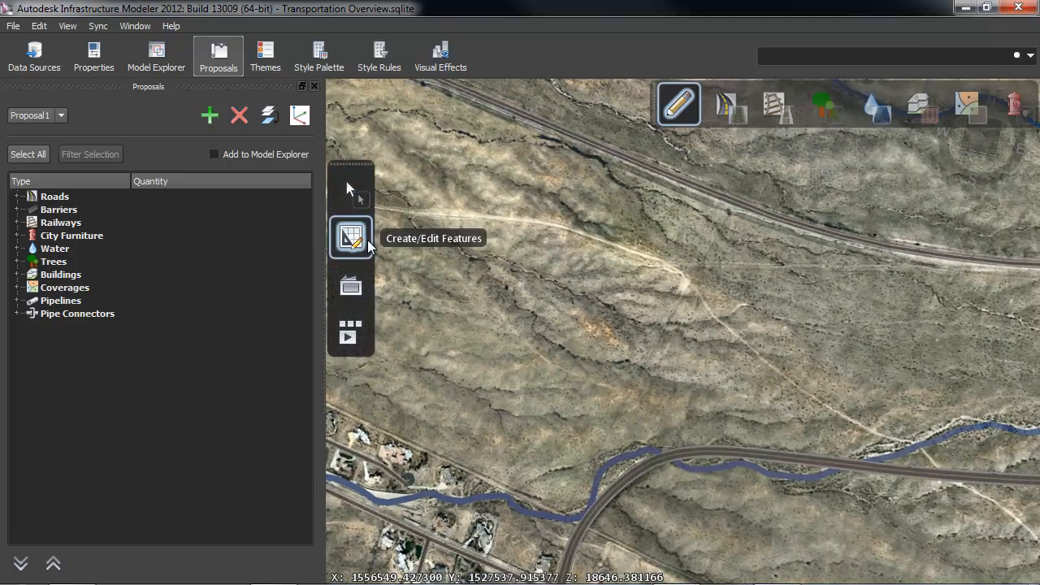
{"action": "left_click", "coordinate": [727, 106]}
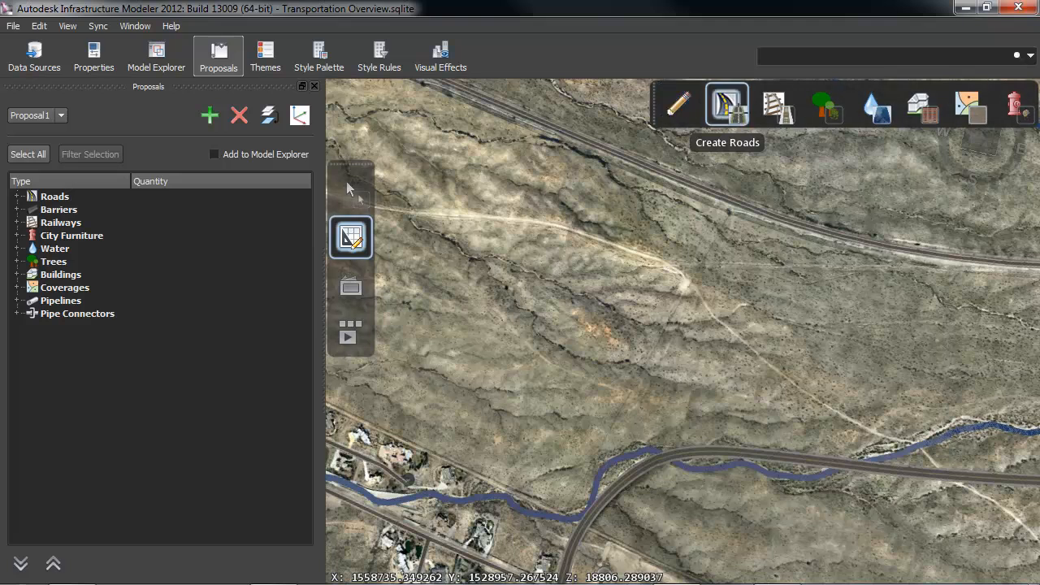
{"action": "left_click", "coordinate": [817, 460]}
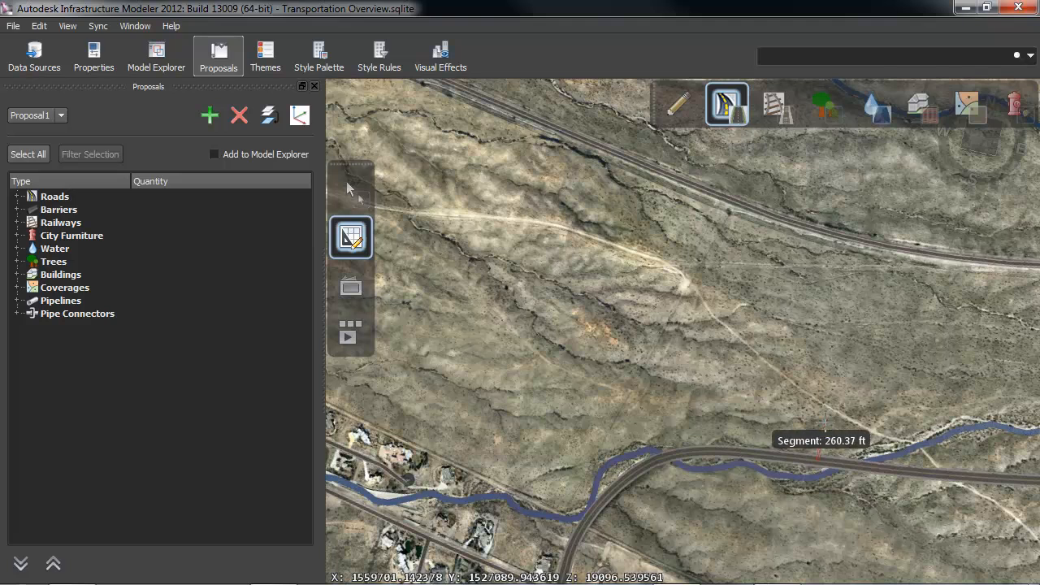
{"action": "left_click", "coordinate": [825, 350]}
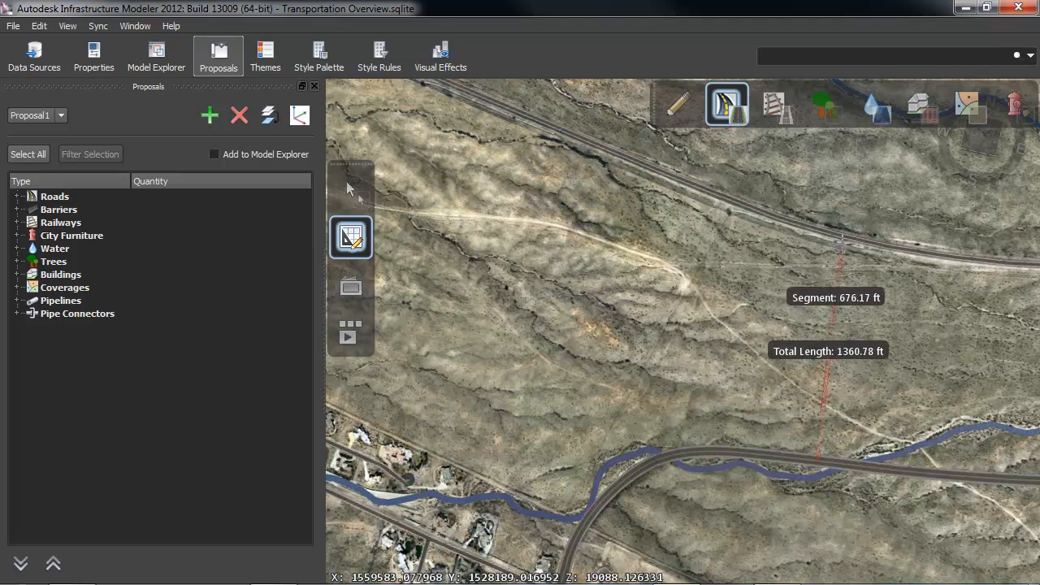
{"action": "scroll", "coordinate": [841, 235], "scroll_direction": "up", "scroll_amount": 2}
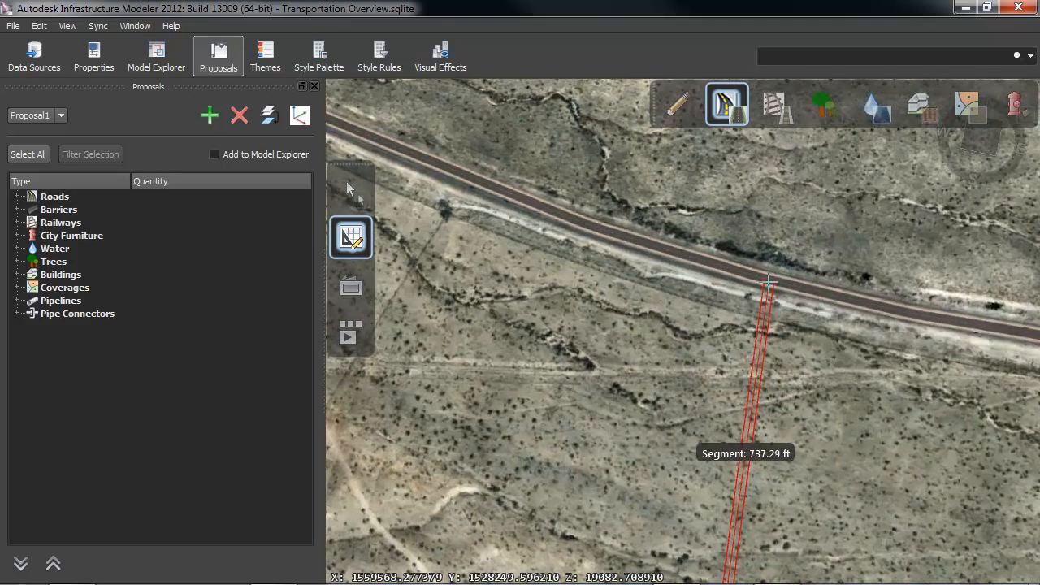
{"action": "double_click", "coordinate": [762, 277]}
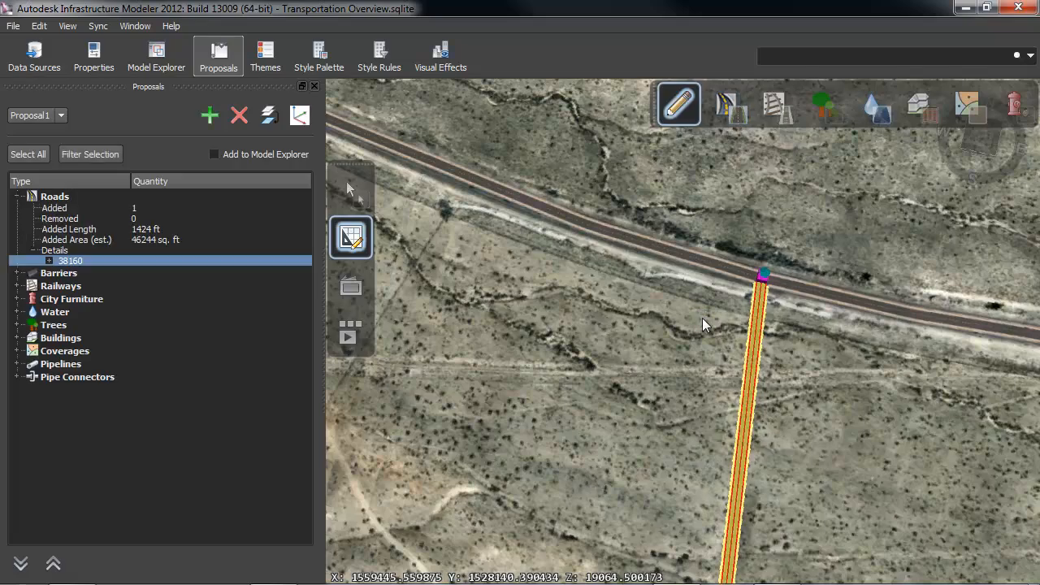
{"action": "left_click", "coordinate": [351, 189]}
- Examine the new connecting road's northern and southern junctions from above, and its whole course in perspective
{"action": "scroll", "coordinate": [701, 285], "scroll_direction": "up", "scroll_amount": 2}
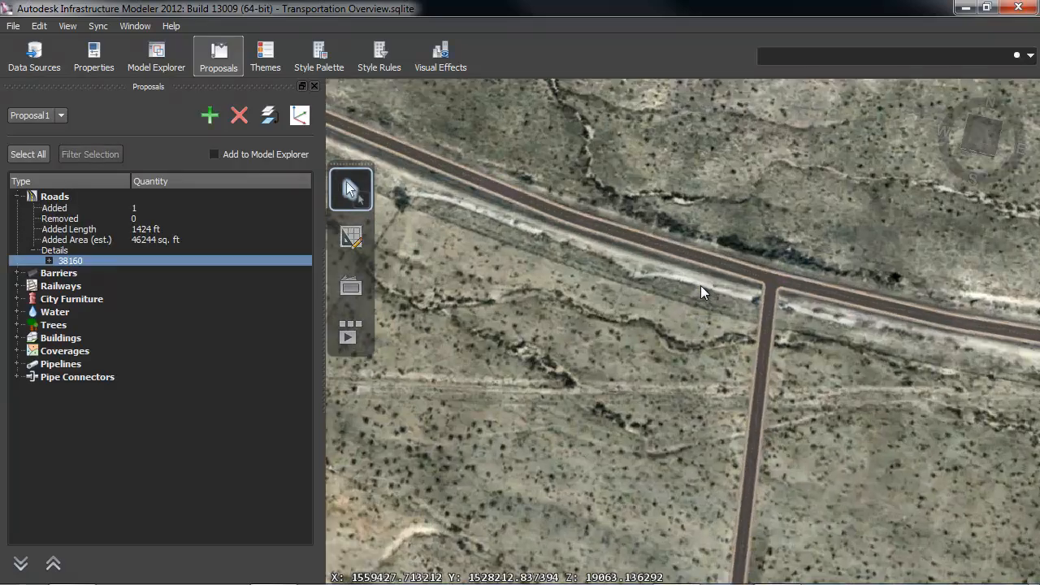
{"action": "scroll", "coordinate": [773, 337], "scroll_direction": "down", "scroll_amount": 3}
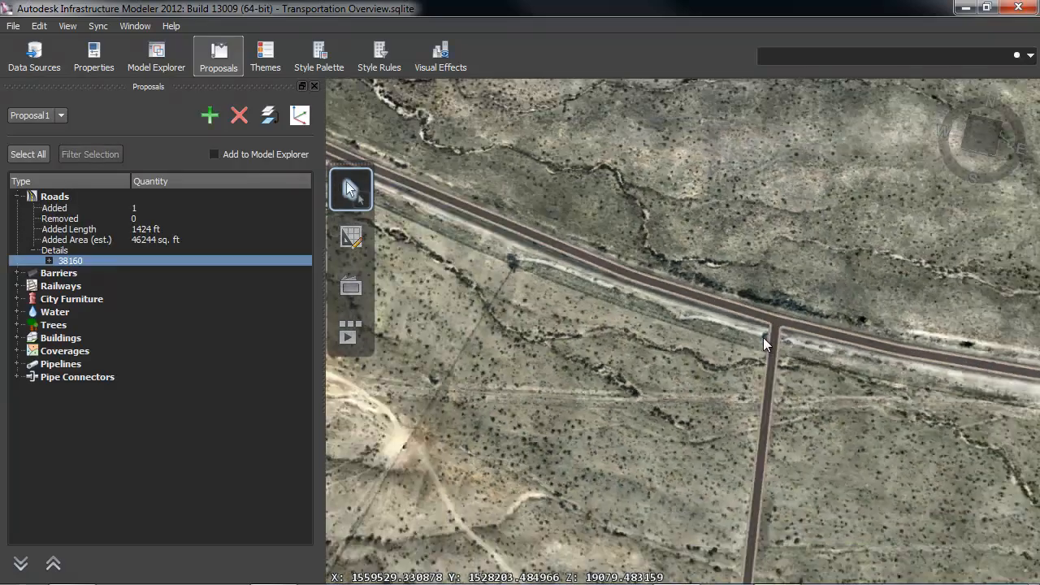
{"action": "middle_click_drag", "start_coordinate": [705, 516], "coordinate": [703, 169]}
{"action": "scroll", "coordinate": [712, 496], "scroll_direction": "up", "scroll_amount": 4}
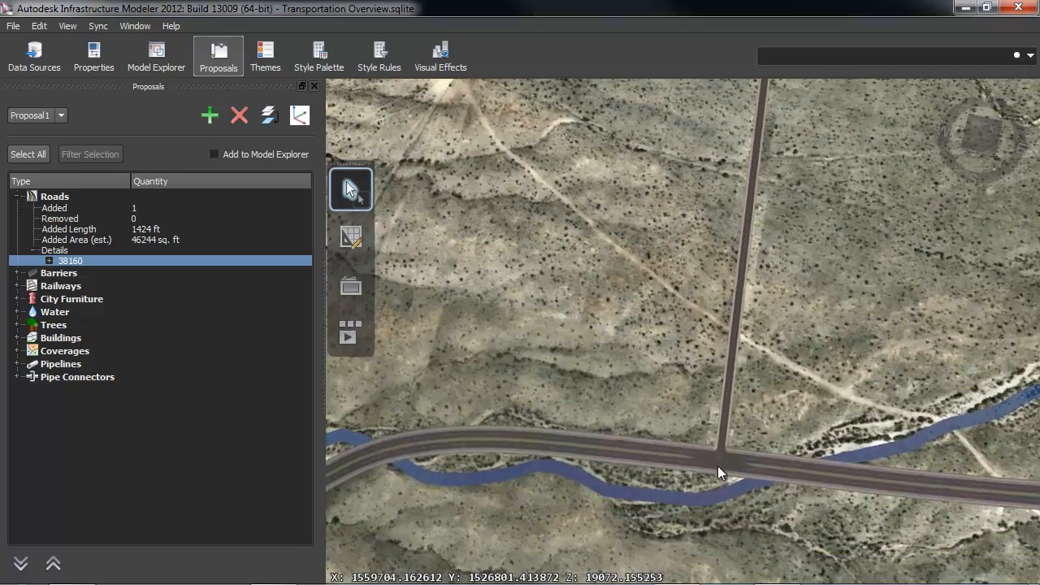
{"action": "scroll", "coordinate": [686, 413], "scroll_direction": "up", "scroll_amount": 3}
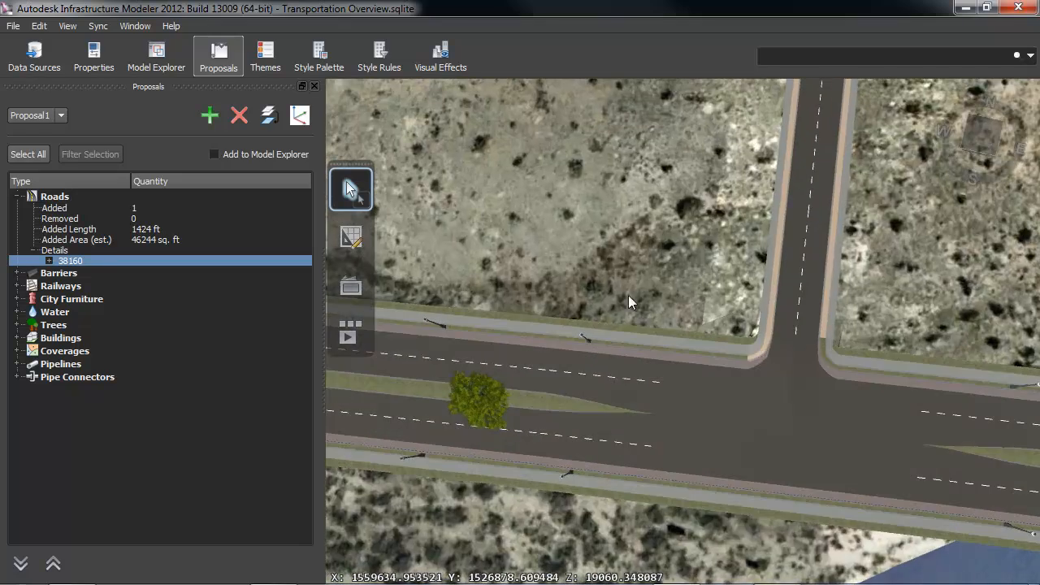
{"action": "middle_click_drag", "start_coordinate": [601, 287], "coordinate": [794, 199]}
{"action": "scroll", "coordinate": [671, 404], "scroll_direction": "down", "scroll_amount": 8}
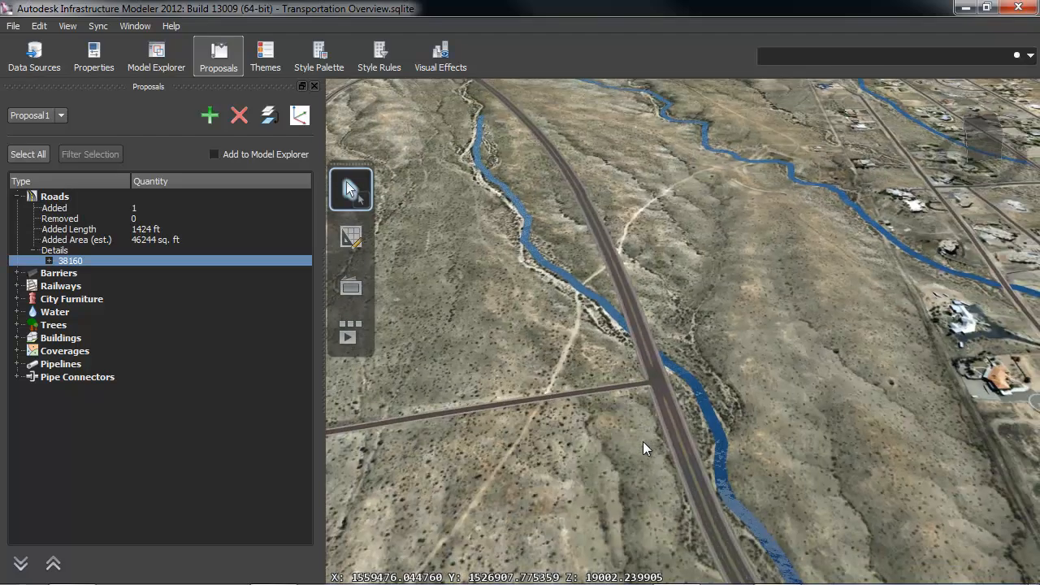
{"action": "middle_click_drag", "start_coordinate": [643, 441], "coordinate": [735, 436]}
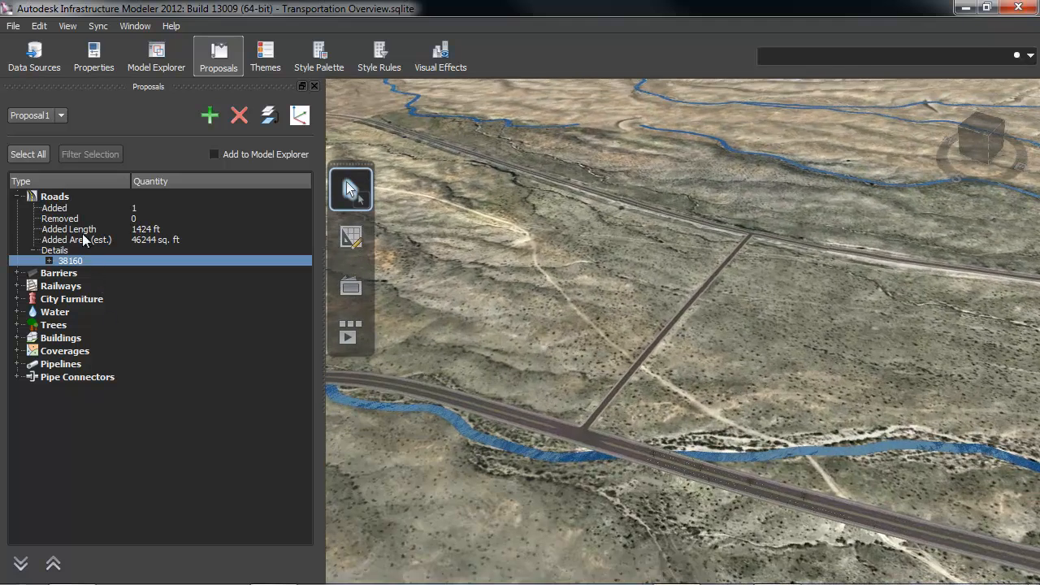
- Check the Roads Added quantity of Proposal1 and make master the active proposal
{"action": "left_click", "coordinate": [50, 208]}
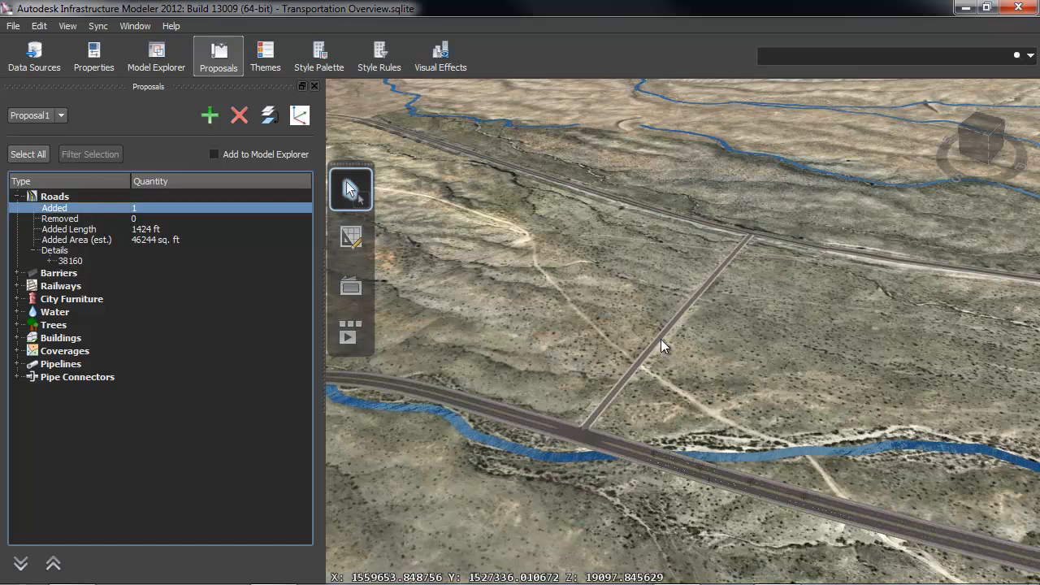
{"action": "left_click", "coordinate": [63, 115]}
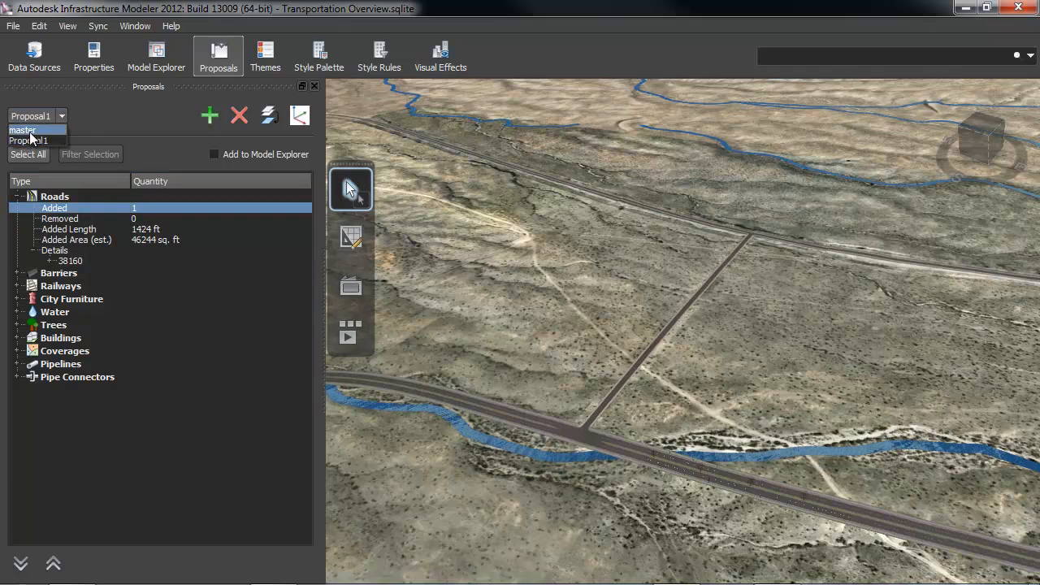
{"action": "left_click", "coordinate": [33, 140]}
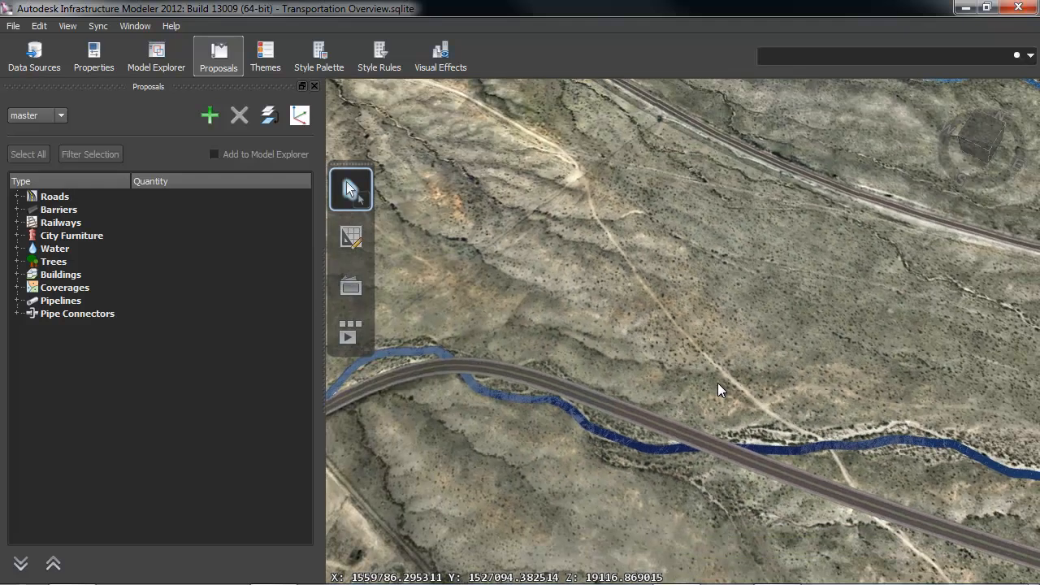
- Add a second proposal named Proposal2 based on master
{"action": "left_click_drag", "start_coordinate": [775, 393], "coordinate": [454, 325]}
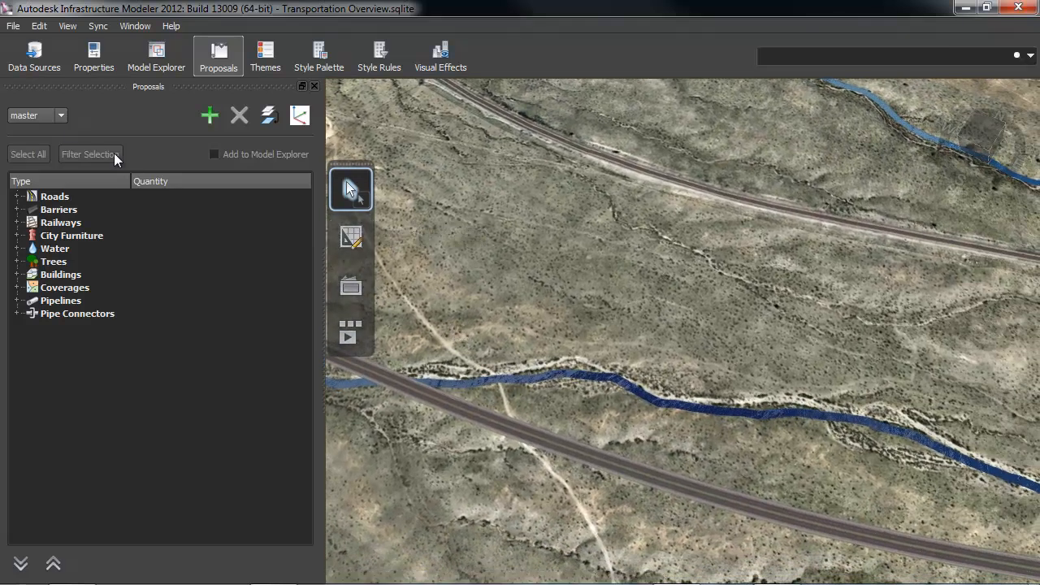
{"action": "left_click", "coordinate": [210, 116]}
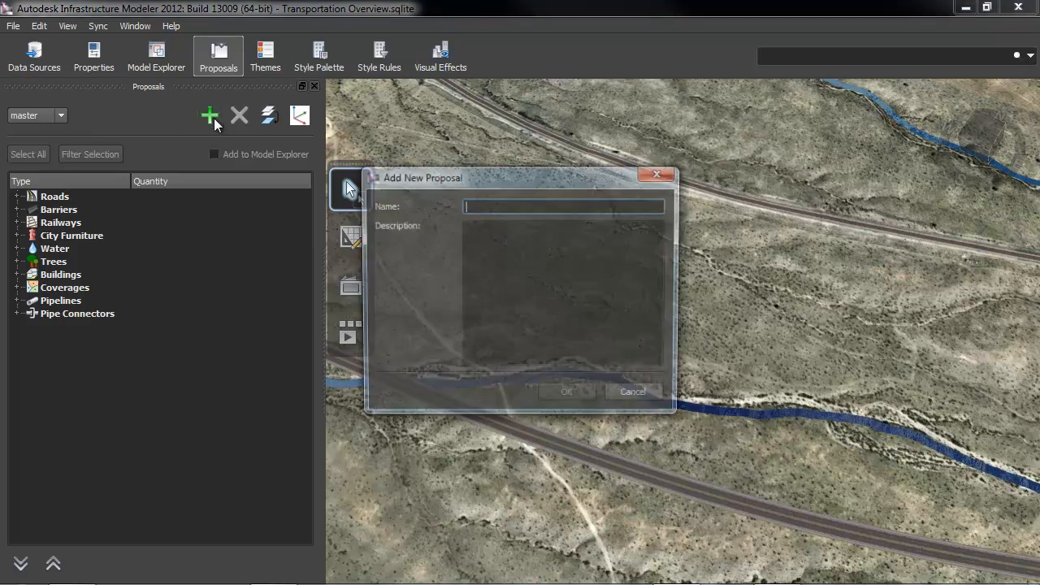
{"action": "type", "text": "Pr"}
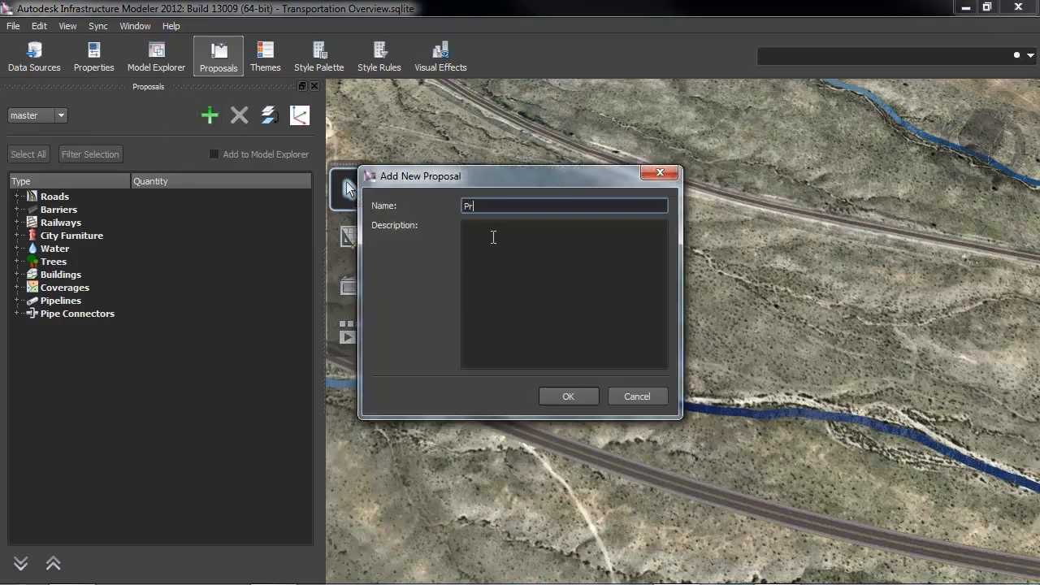
{"action": "type", "text": "oposal2"}
{"action": "left_click", "coordinate": [573, 395]}
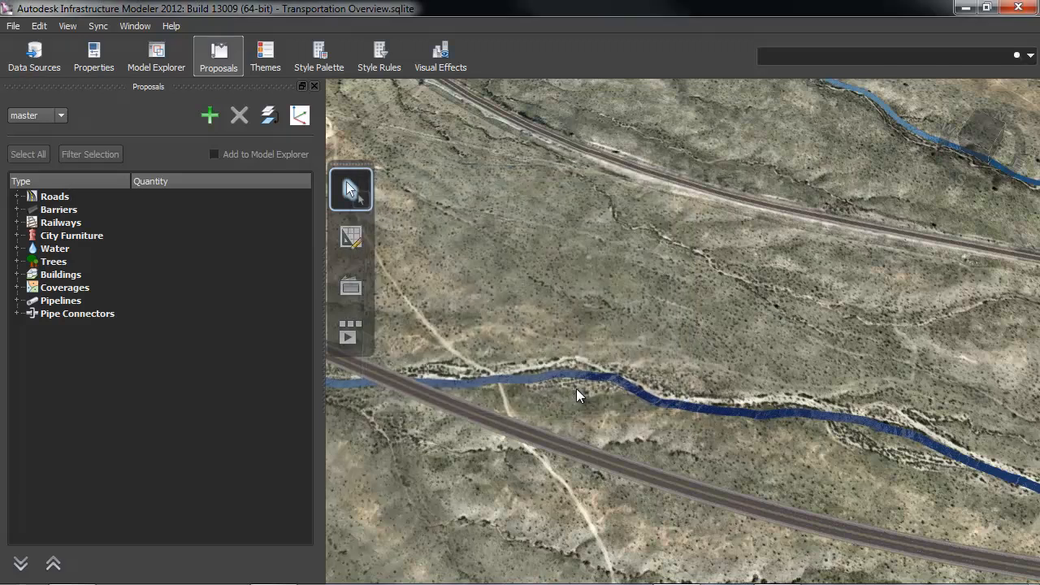
- Create a road about 1,304 ft long farther east, crossing the stream and linking the divided road with the northern road
{"action": "left_click", "coordinate": [351, 242]}
{"action": "left_click", "coordinate": [727, 104]}
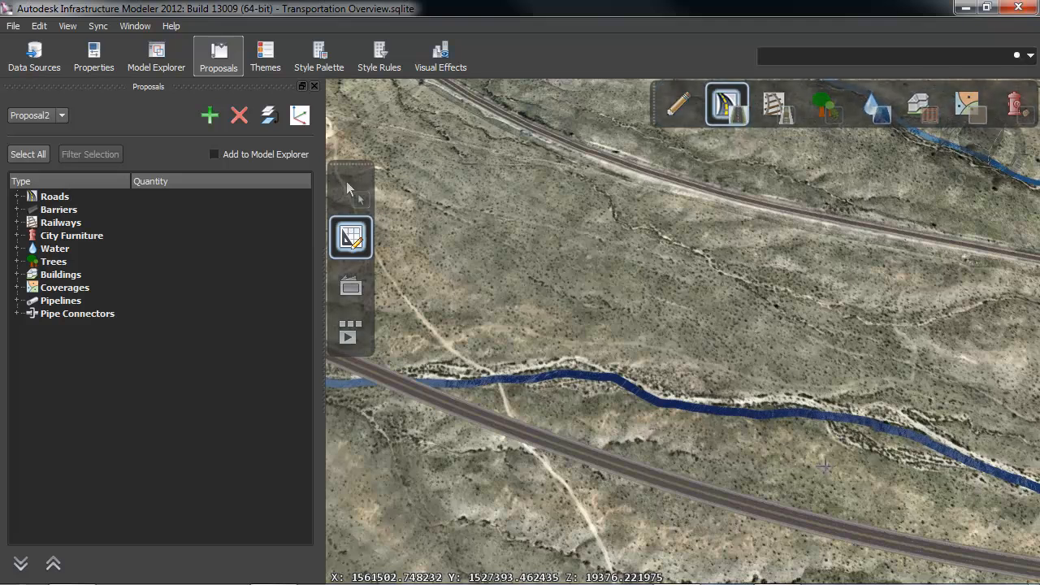
{"action": "left_click", "coordinate": [846, 527]}
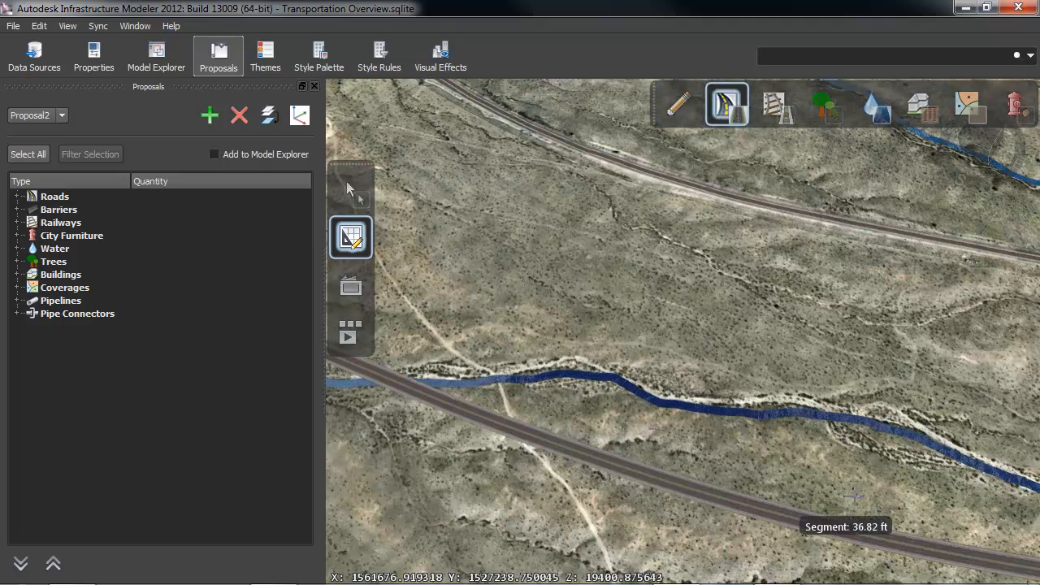
{"action": "left_click", "coordinate": [874, 356]}
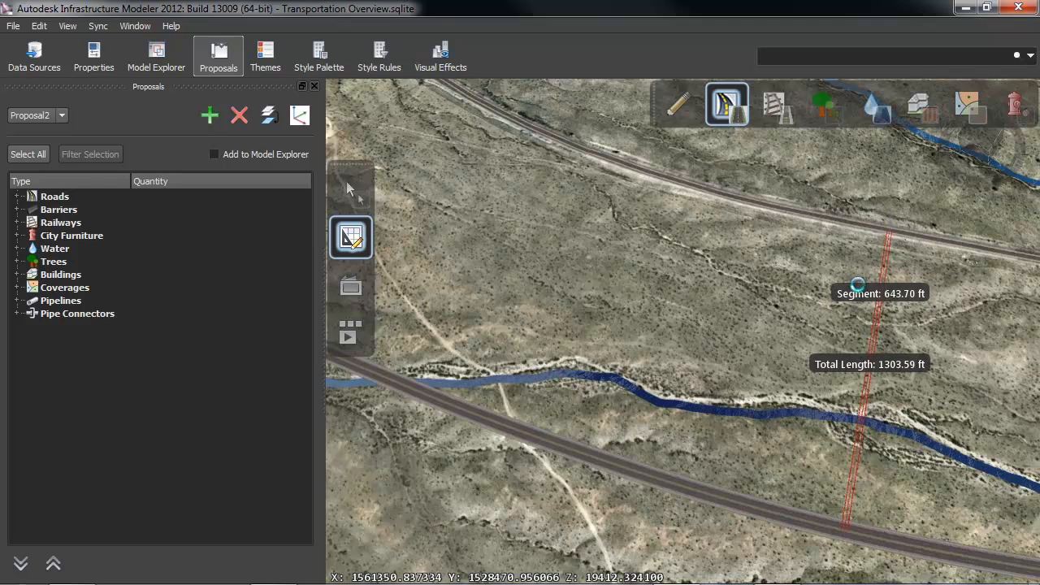
{"action": "double_click", "coordinate": [859, 285]}
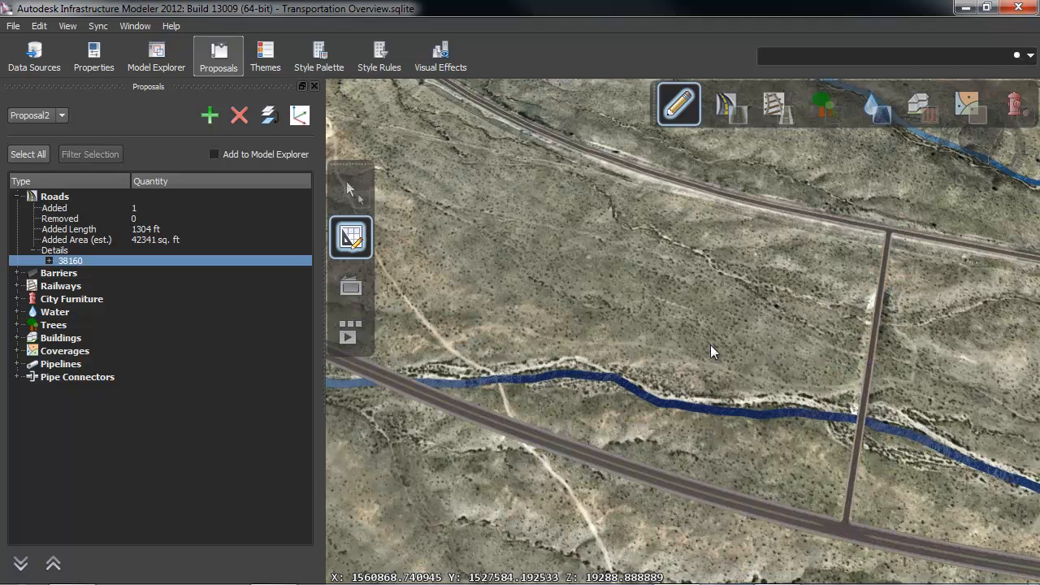
- Check the added road length of Proposal2 and merge Proposal1 into Proposal2
{"action": "left_click", "coordinate": [78, 212]}
{"action": "left_click", "coordinate": [75, 230]}
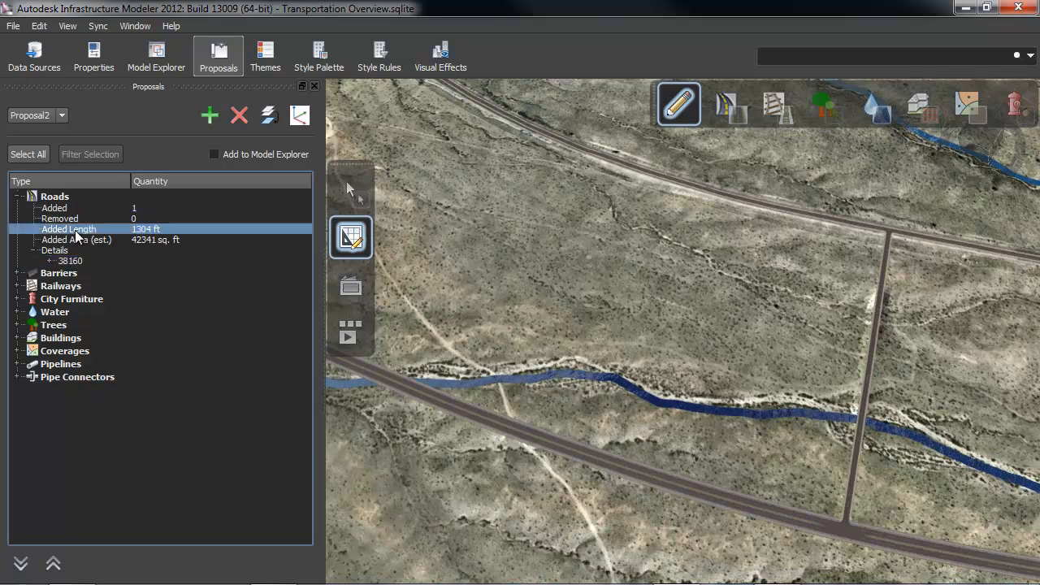
{"action": "left_click", "coordinate": [62, 115]}
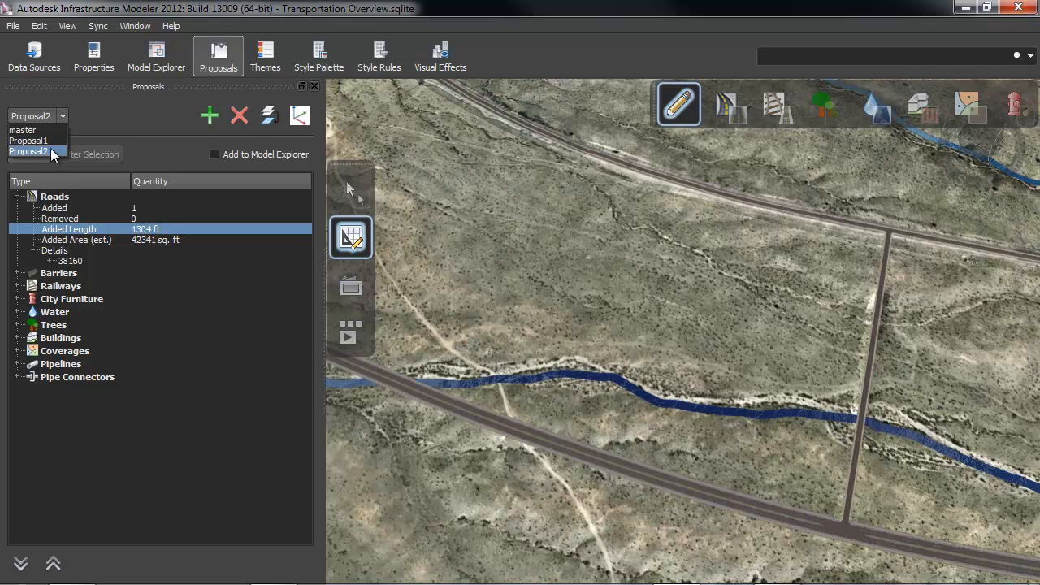
{"action": "left_click", "coordinate": [50, 150]}
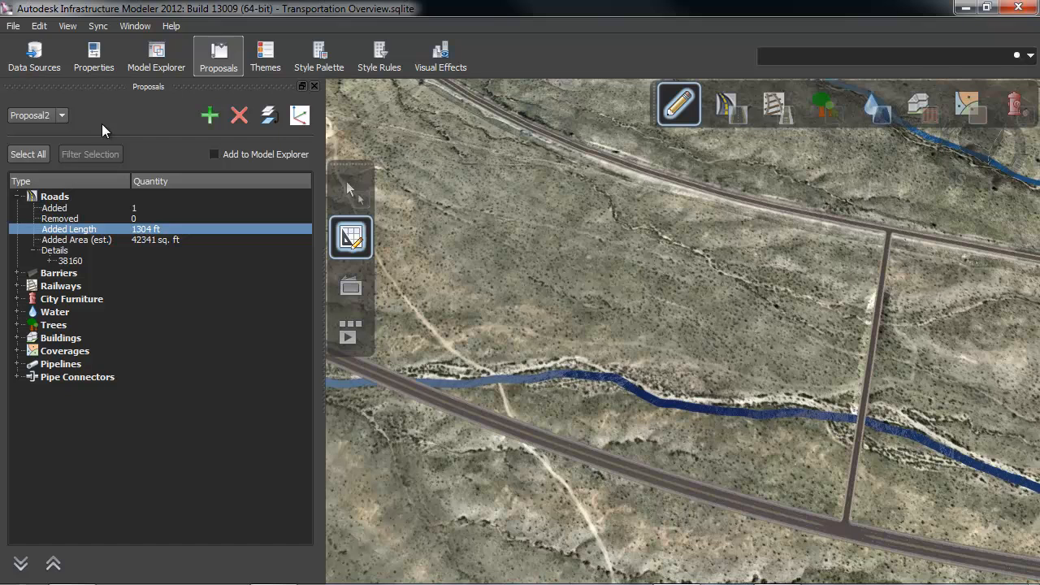
{"action": "left_click", "coordinate": [268, 117]}
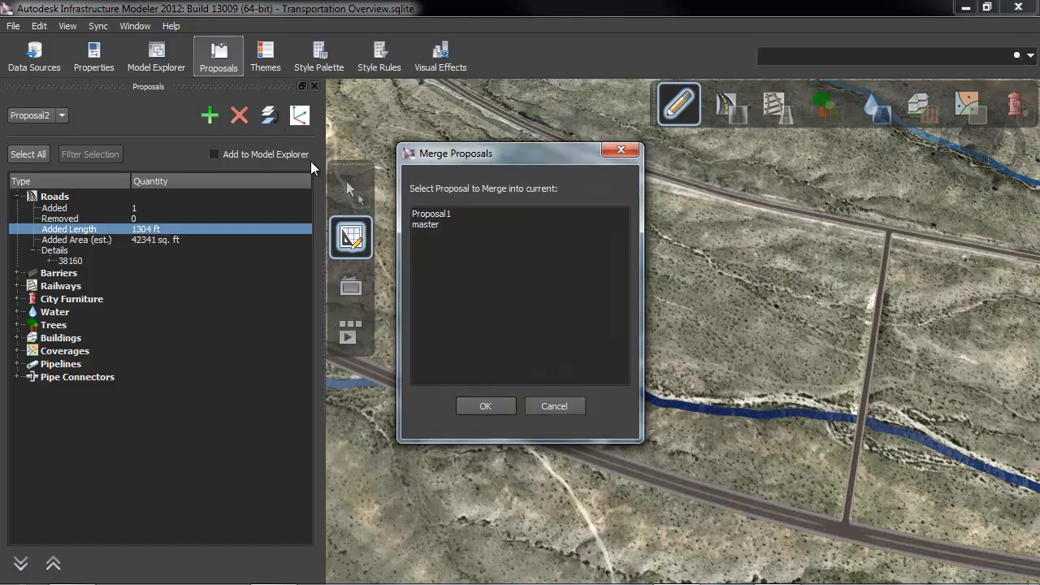
{"action": "left_click", "coordinate": [428, 216]}
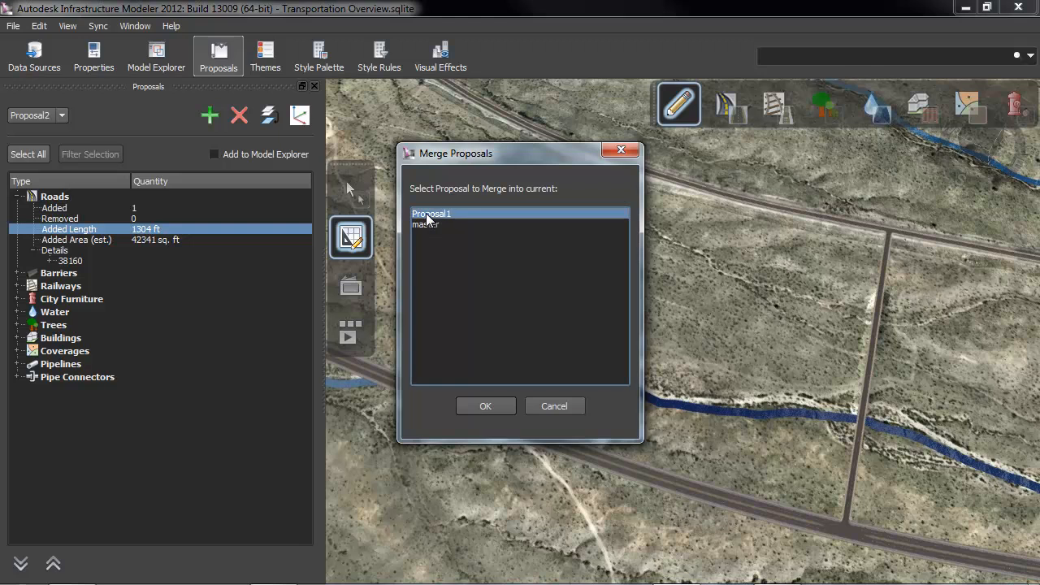
{"action": "left_click", "coordinate": [479, 406]}
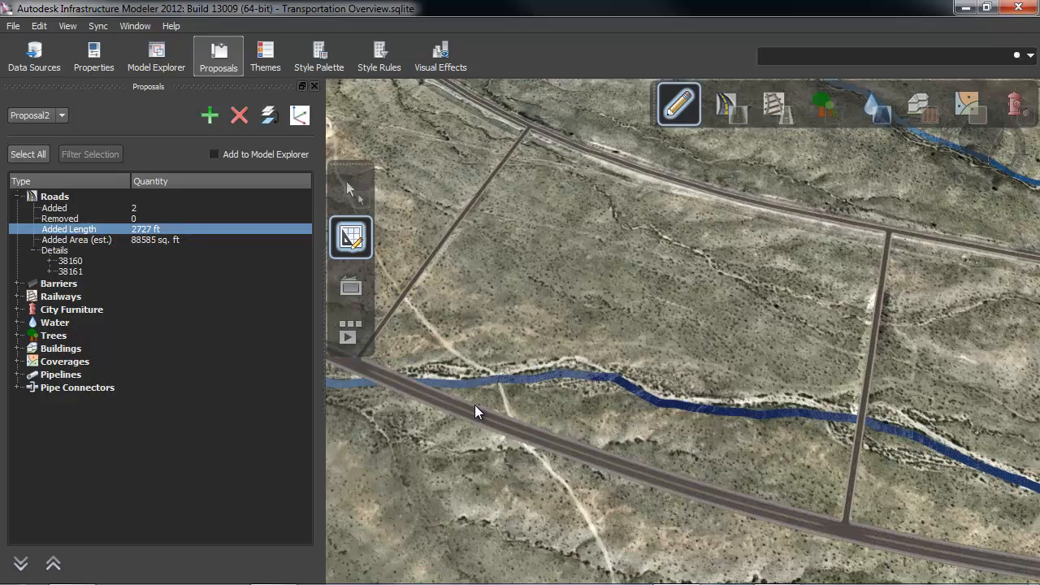
{"action": "key", "text": "alt+Tab"}
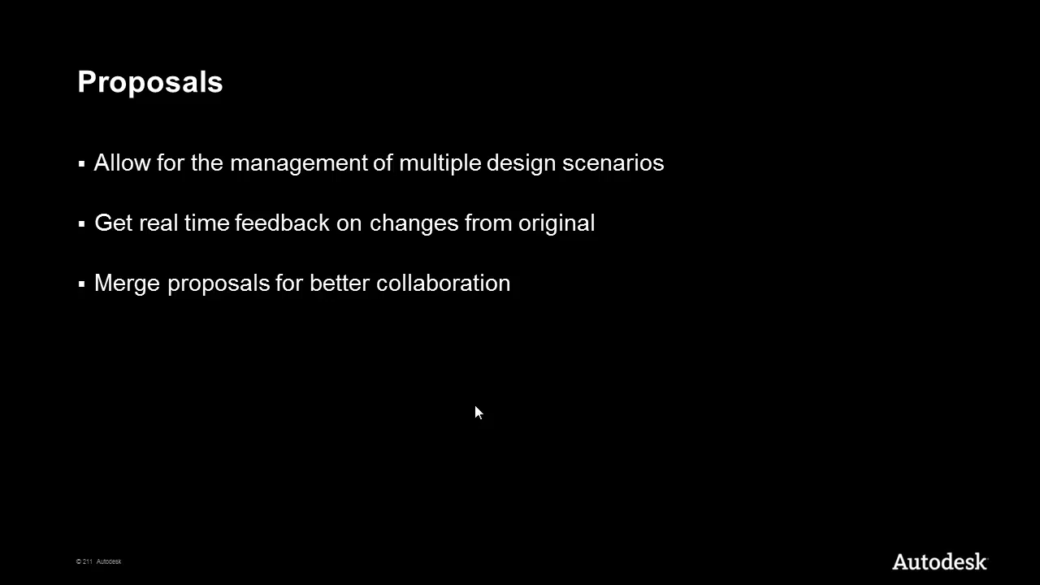
{"action": "left_click", "coordinate": [475, 412]}
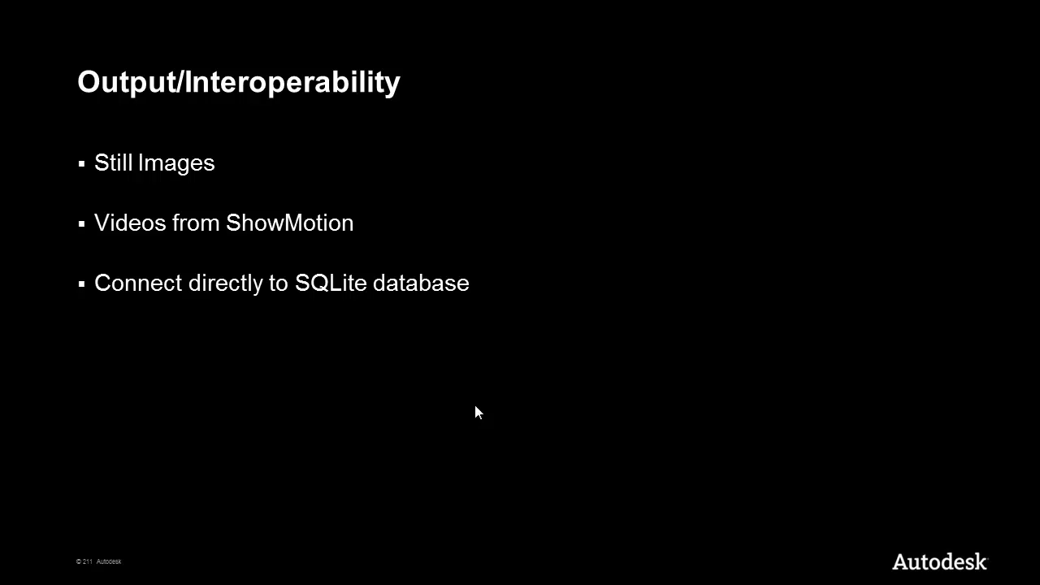
{"action": "key", "text": "alt+Tab"}
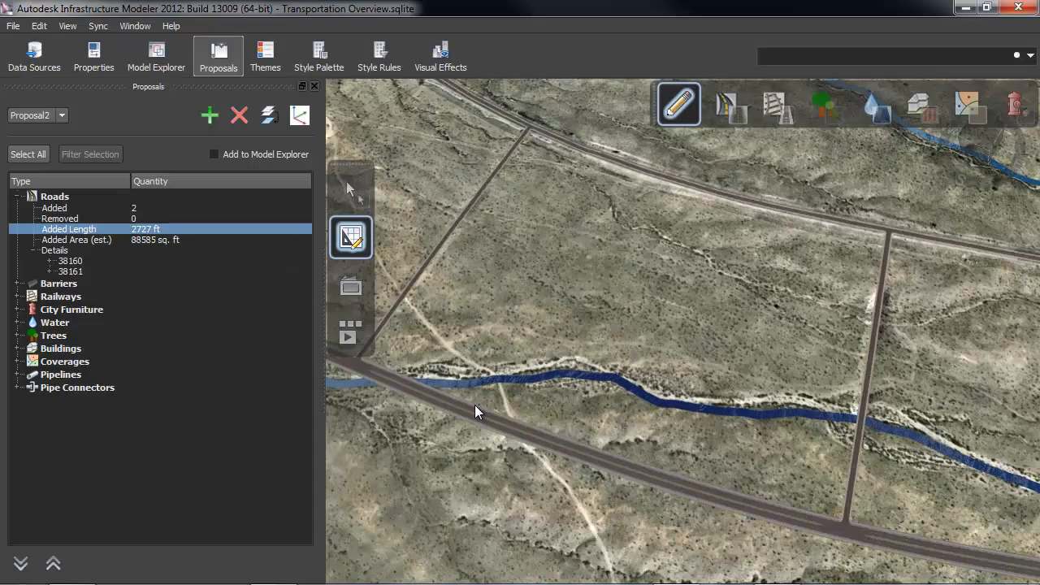
- Close the proposals list and frame a street-level view past the standing man toward the red car and stop sign at the intersection
{"action": "left_click", "coordinate": [316, 84]}
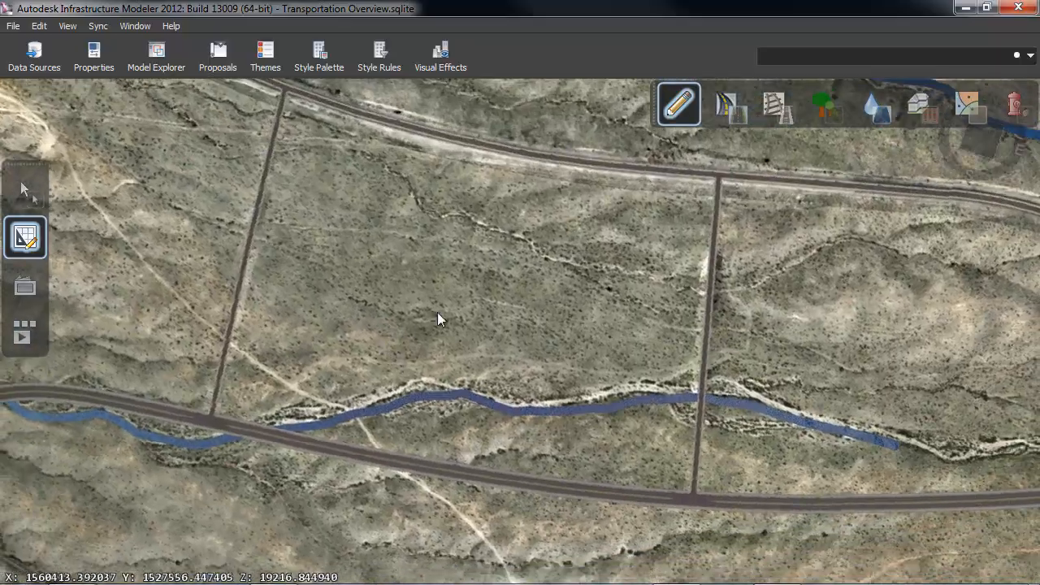
{"action": "scroll", "coordinate": [568, 334], "scroll_direction": "down", "scroll_amount": 5}
{"action": "scroll", "coordinate": [384, 404], "scroll_direction": "up", "scroll_amount": 2}
{"action": "scroll", "coordinate": [384, 410], "scroll_direction": "up", "scroll_amount": 5}
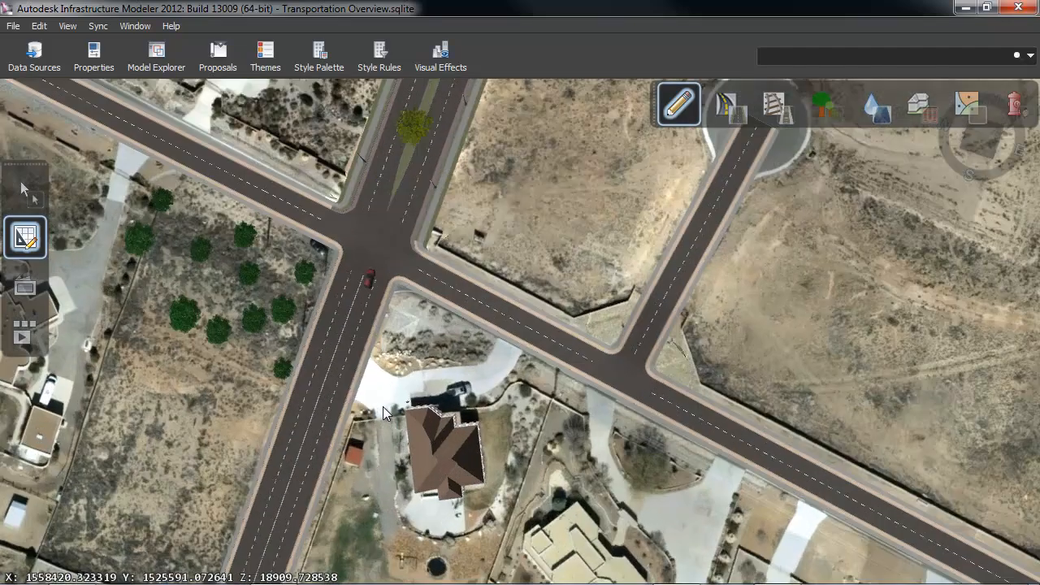
{"action": "scroll", "coordinate": [383, 412], "scroll_direction": "up", "scroll_amount": 6}
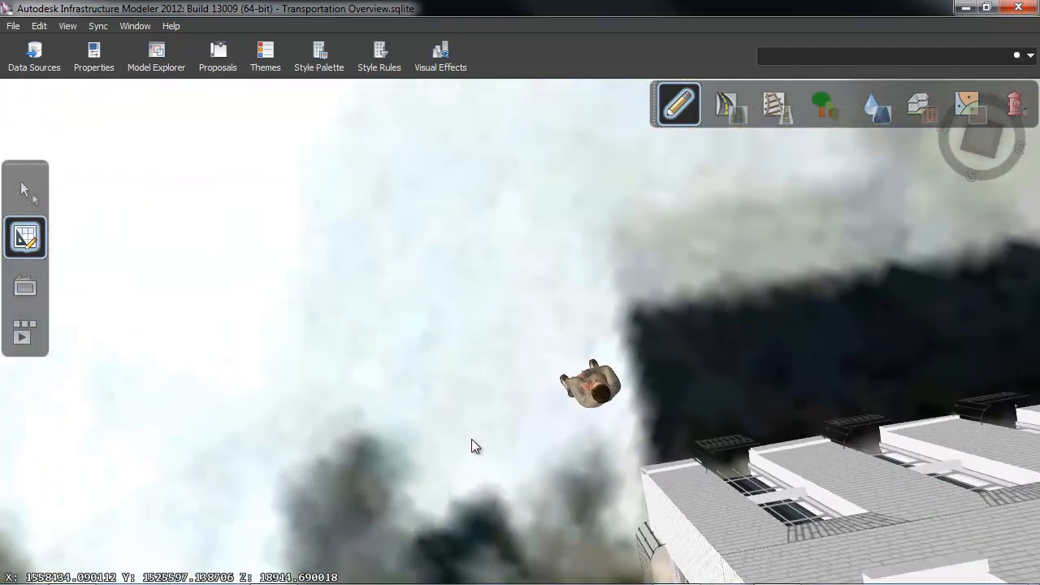
{"action": "middle_click_drag", "start_coordinate": [475, 445], "coordinate": [503, 446]}
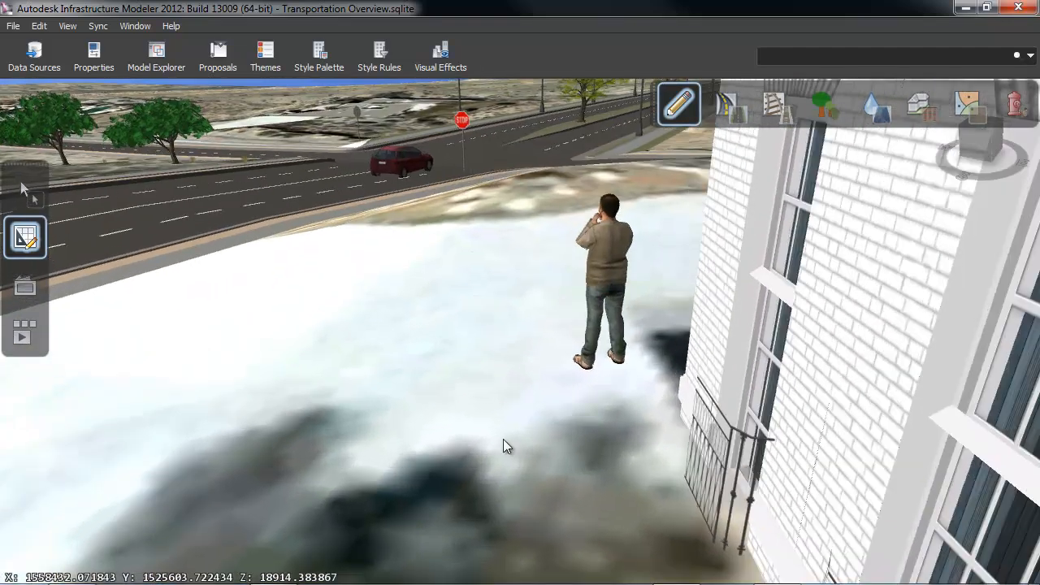
{"action": "scroll", "coordinate": [534, 340], "scroll_direction": "up", "scroll_amount": 2}
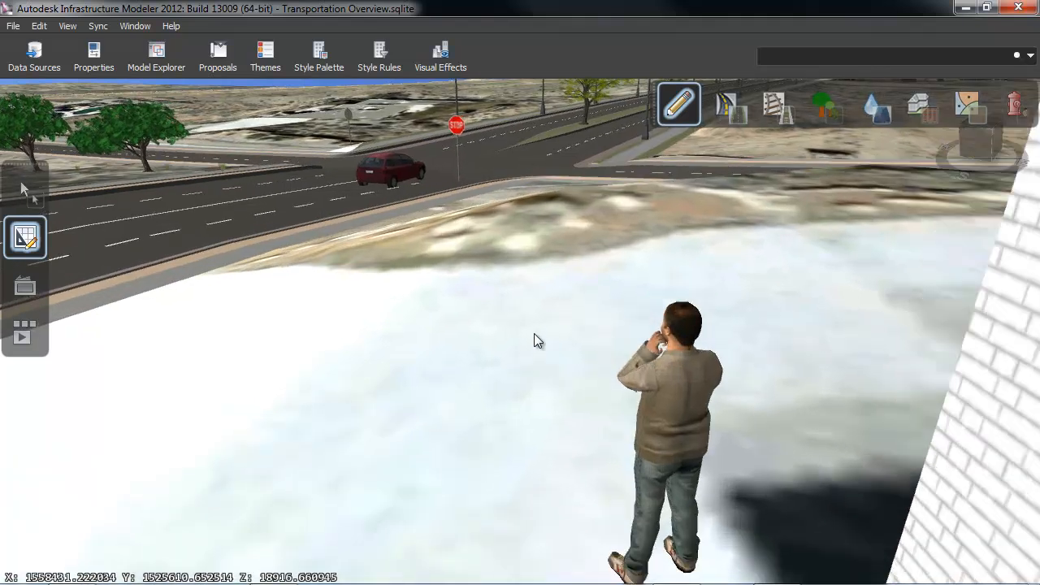
{"action": "scroll", "coordinate": [521, 355], "scroll_direction": "down", "scroll_amount": 3}
{"action": "middle_click_drag", "start_coordinate": [504, 309], "coordinate": [520, 366]}
{"action": "scroll", "coordinate": [524, 295], "scroll_direction": "up", "scroll_amount": 4}
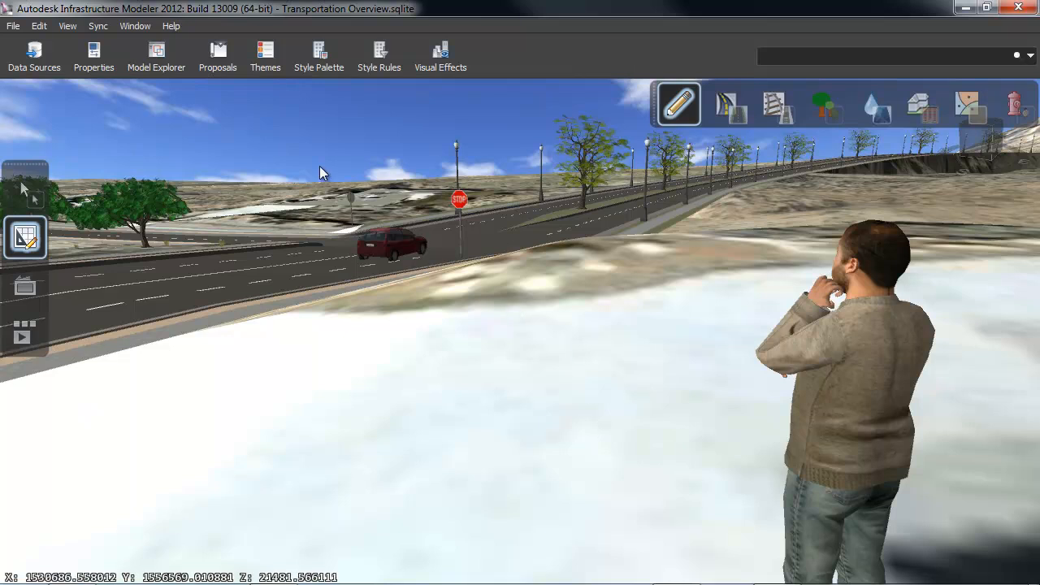
- Save a camera snapshot of the street-level view at 800 x 600 pixels as snapshot (2).jpg in the Data/AIM/Overview folder
{"action": "left_click", "coordinate": [13, 26]}
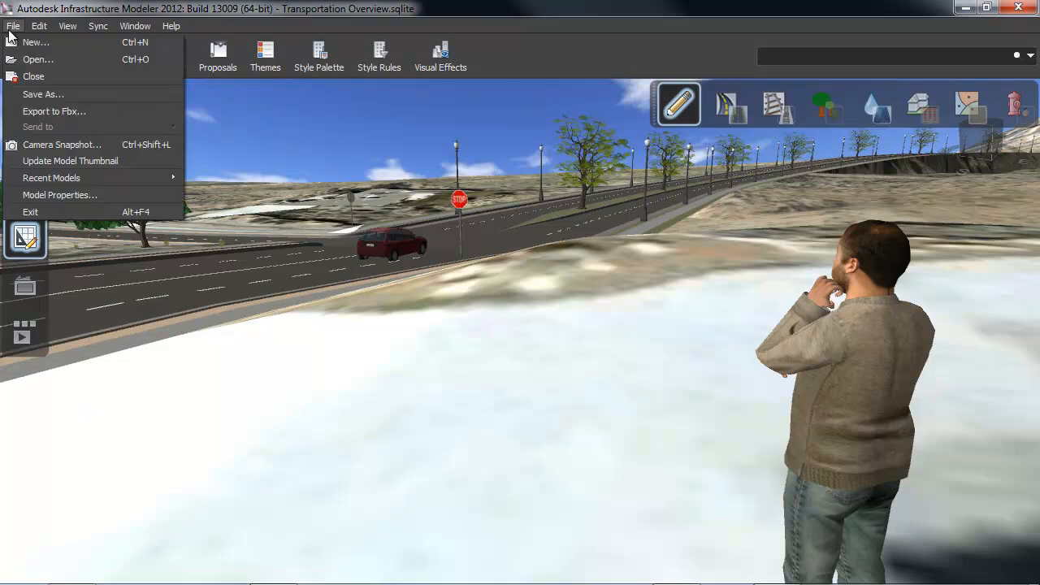
{"action": "left_click", "coordinate": [55, 147]}
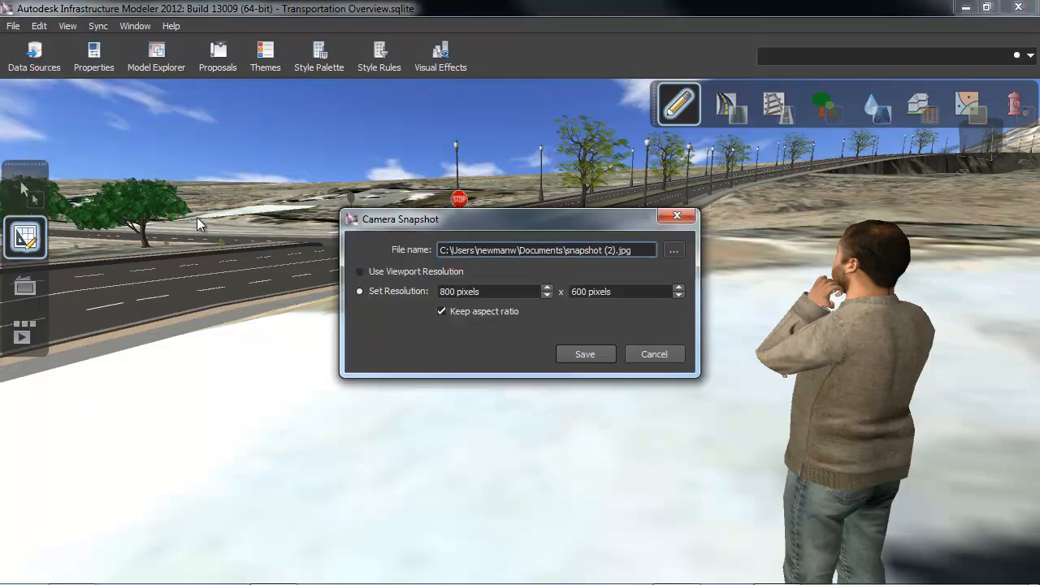
{"action": "left_click", "coordinate": [675, 251]}
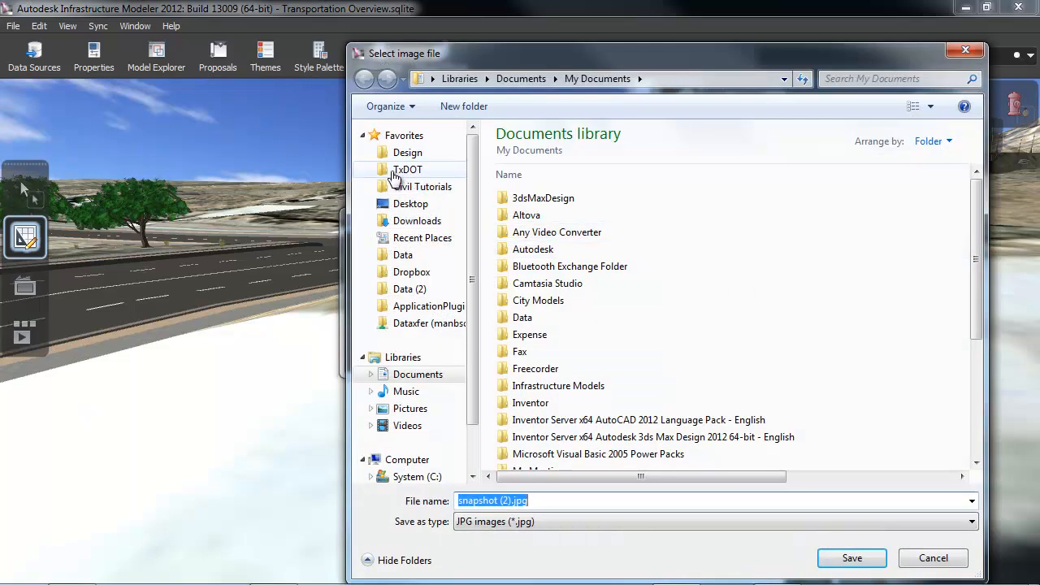
{"action": "left_click", "coordinate": [402, 256]}
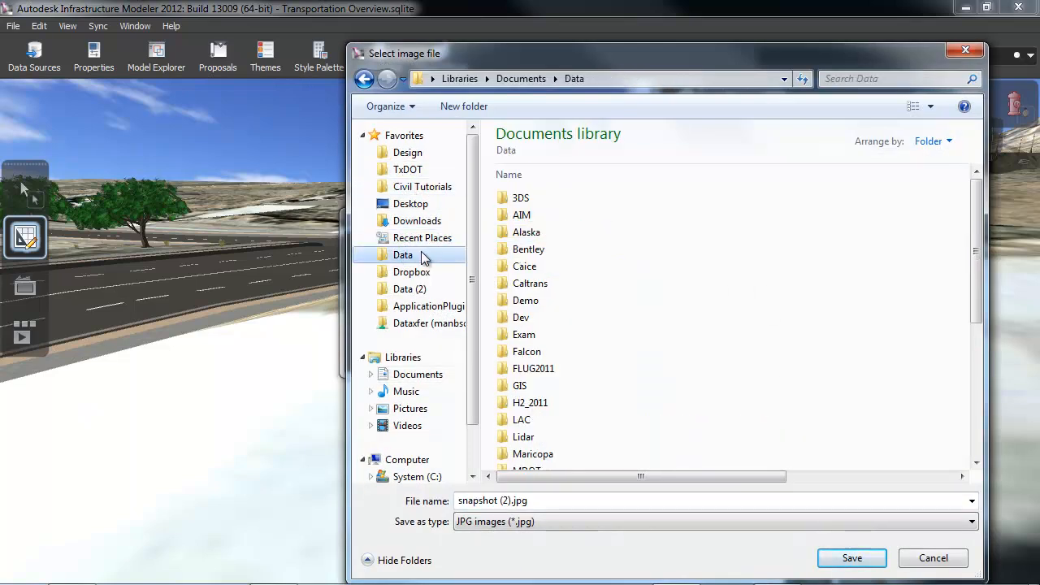
{"action": "double_click", "coordinate": [515, 216]}
{"action": "double_click", "coordinate": [517, 215]}
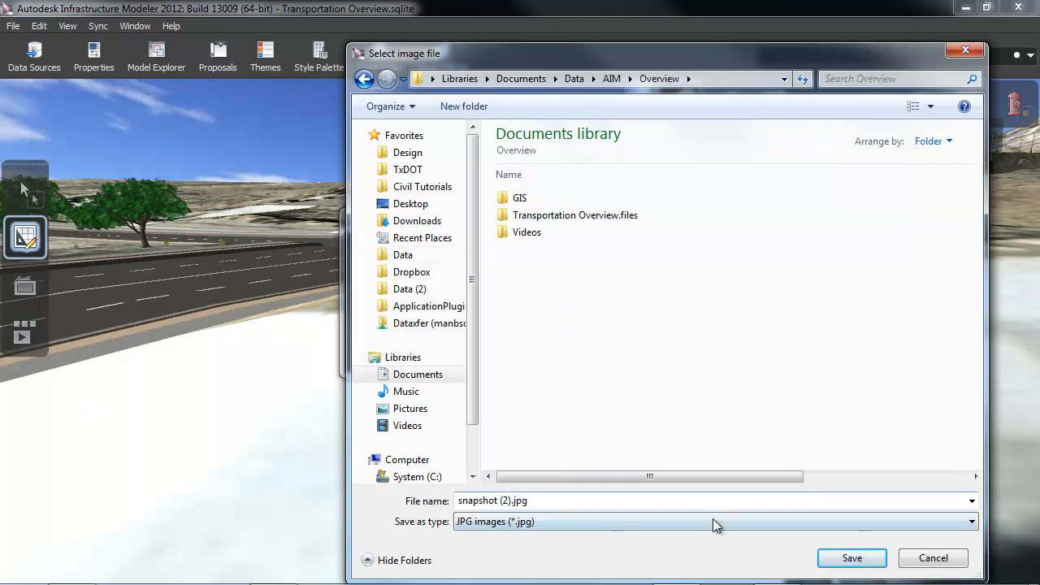
{"action": "left_click", "coordinate": [852, 558]}
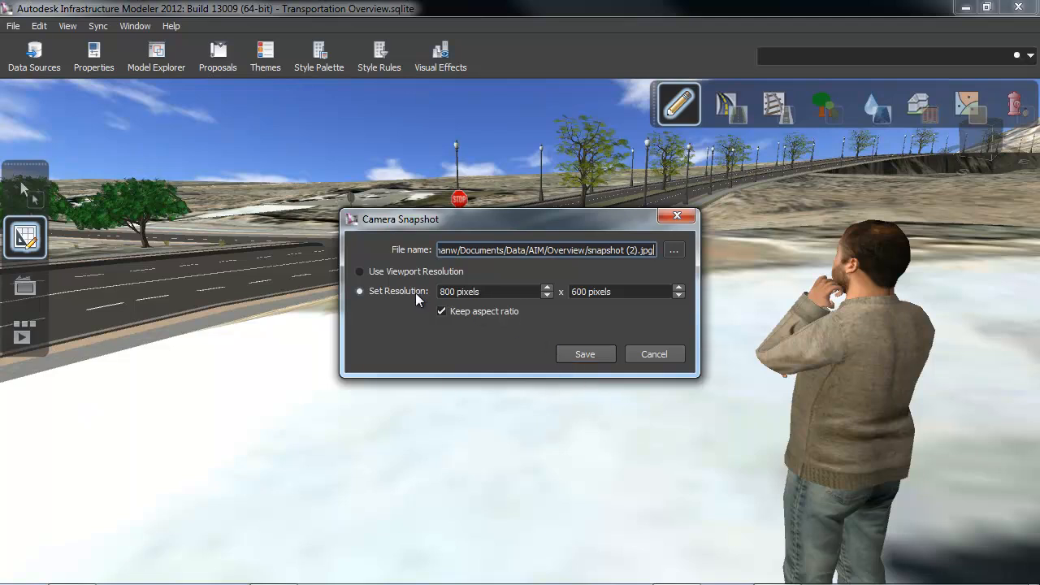
{"action": "left_click", "coordinate": [586, 354]}
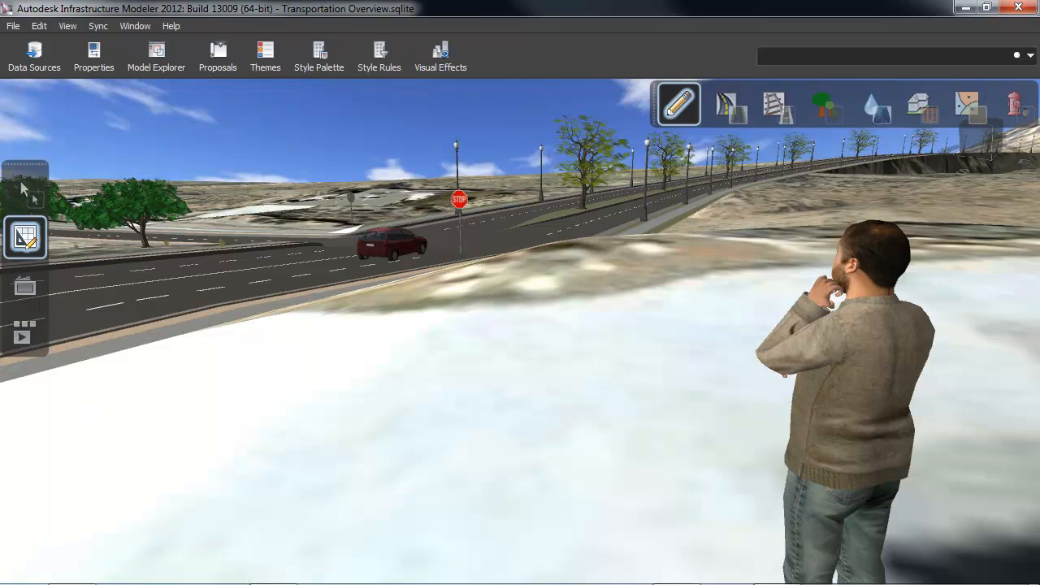
- Switch to the Overview folder in Windows Explorer, view snapshot (2).jpg, and return to Infrastructure Modeler
{"action": "key", "text": "alt+Tab"}
{"action": "left_click", "coordinate": [389, 350]}
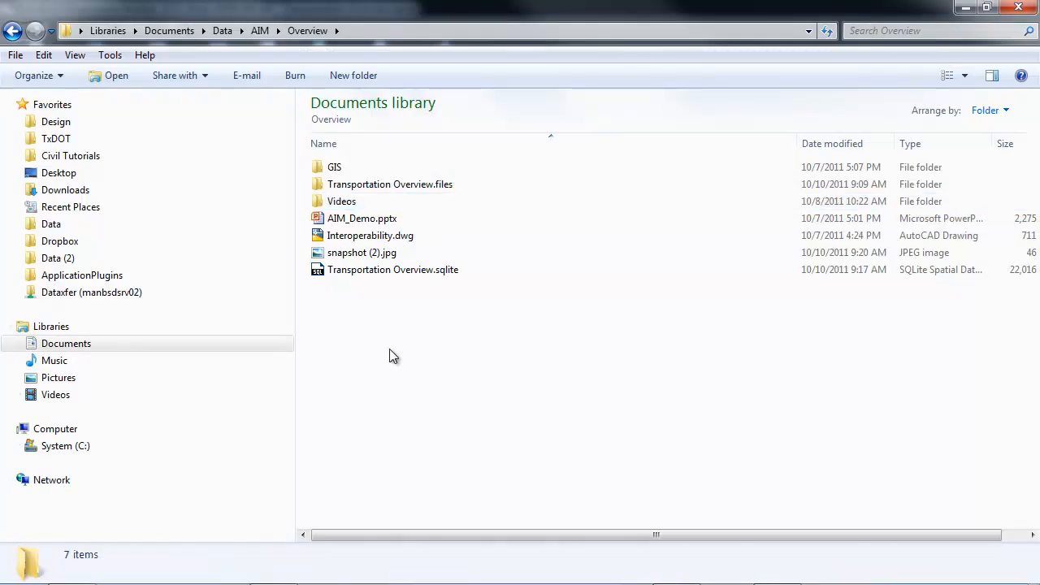
{"action": "double_click", "coordinate": [361, 253]}
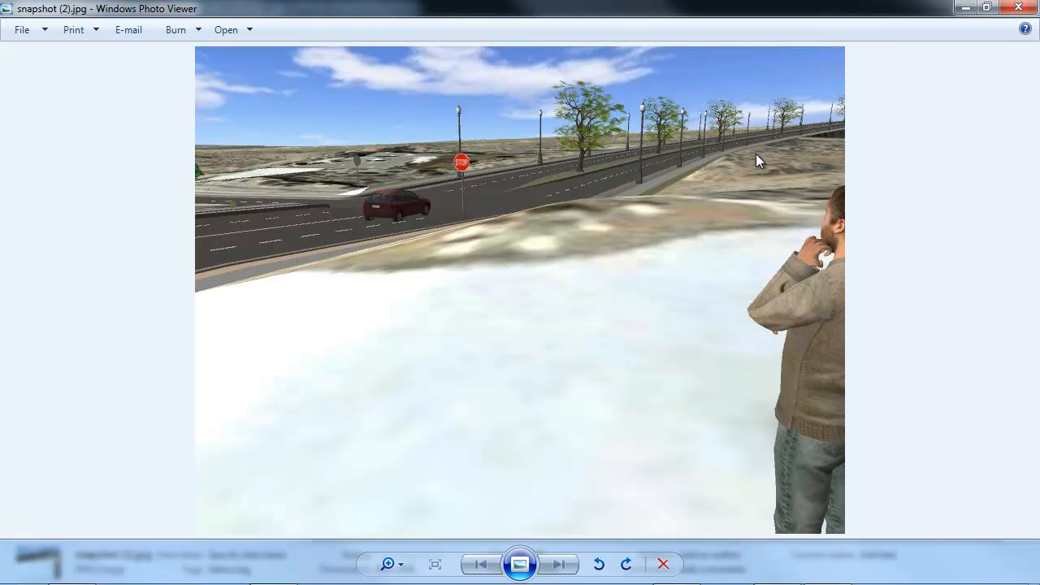
{"action": "left_click", "coordinate": [1018, 7]}
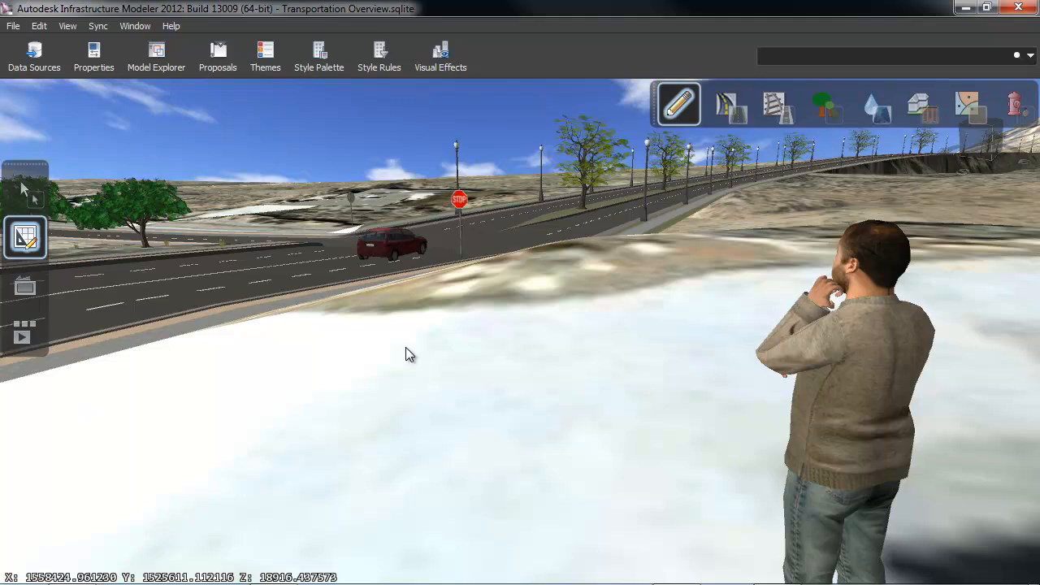
- Frame a distant perspective view over the dark mountains toward the whole terrain, its streams and its far corner
{"action": "scroll", "coordinate": [566, 393], "scroll_direction": "down", "scroll_amount": 5}
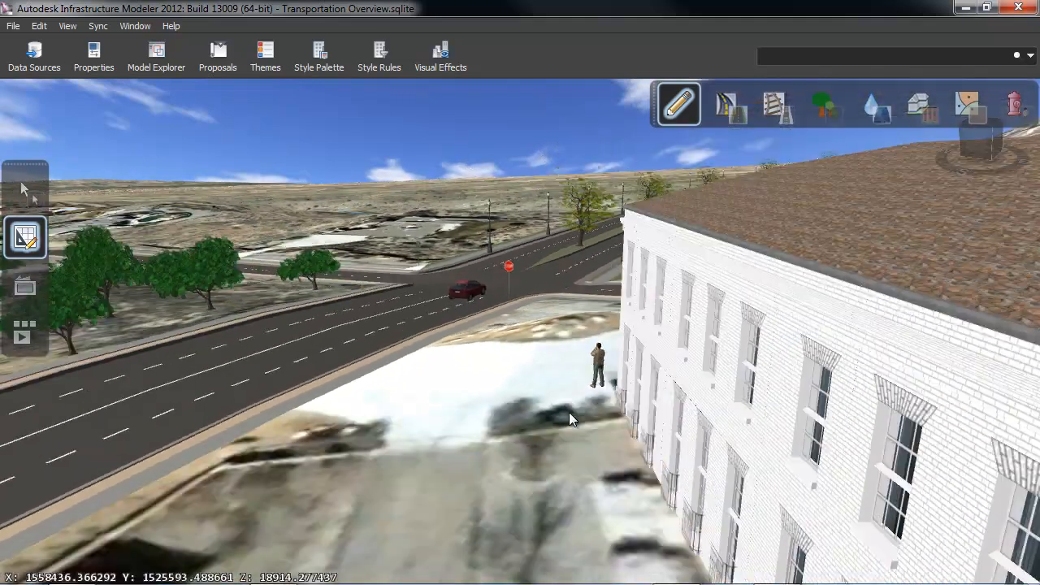
{"action": "scroll", "coordinate": [569, 412], "scroll_direction": "down", "scroll_amount": 10}
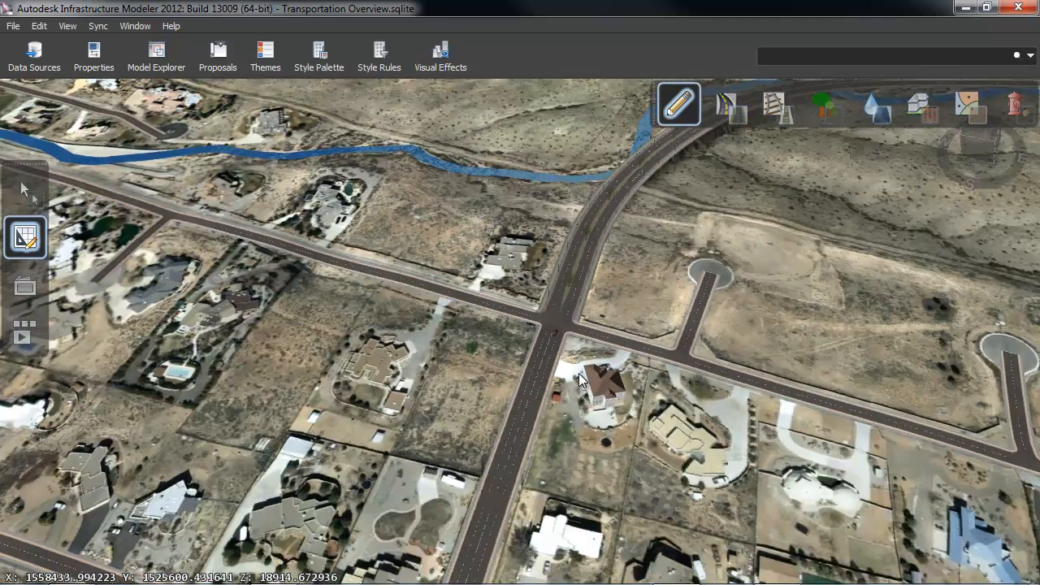
{"action": "scroll", "coordinate": [409, 381], "scroll_direction": "down", "scroll_amount": 8}
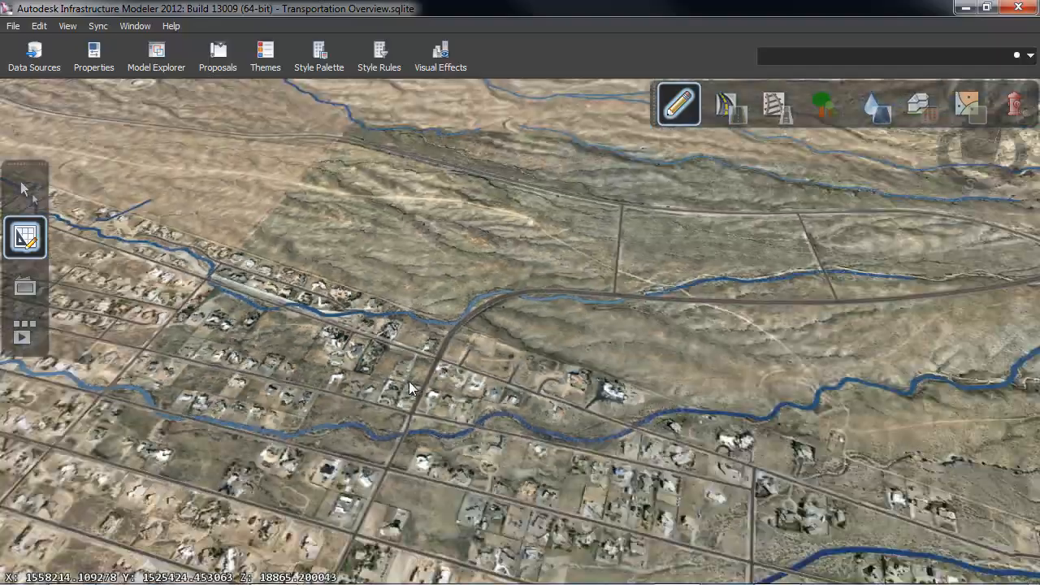
{"action": "scroll", "coordinate": [409, 381], "scroll_direction": "down", "scroll_amount": 5}
{"action": "middle_click_drag", "start_coordinate": [797, 414], "coordinate": [655, 254]}
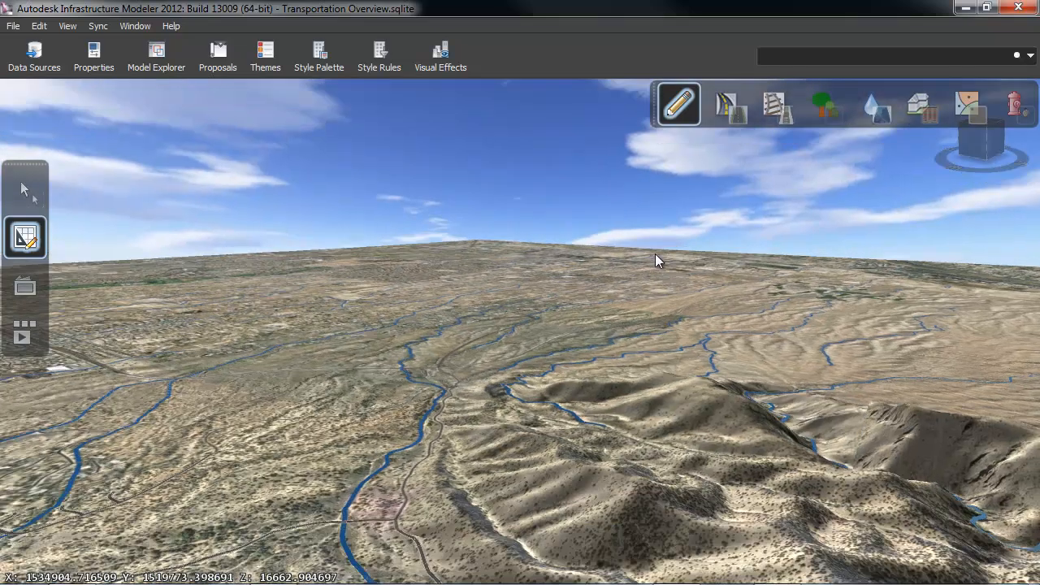
{"action": "scroll", "coordinate": [655, 254], "scroll_direction": "up", "scroll_amount": 3}
{"action": "scroll", "coordinate": [510, 356], "scroll_direction": "up", "scroll_amount": 5}
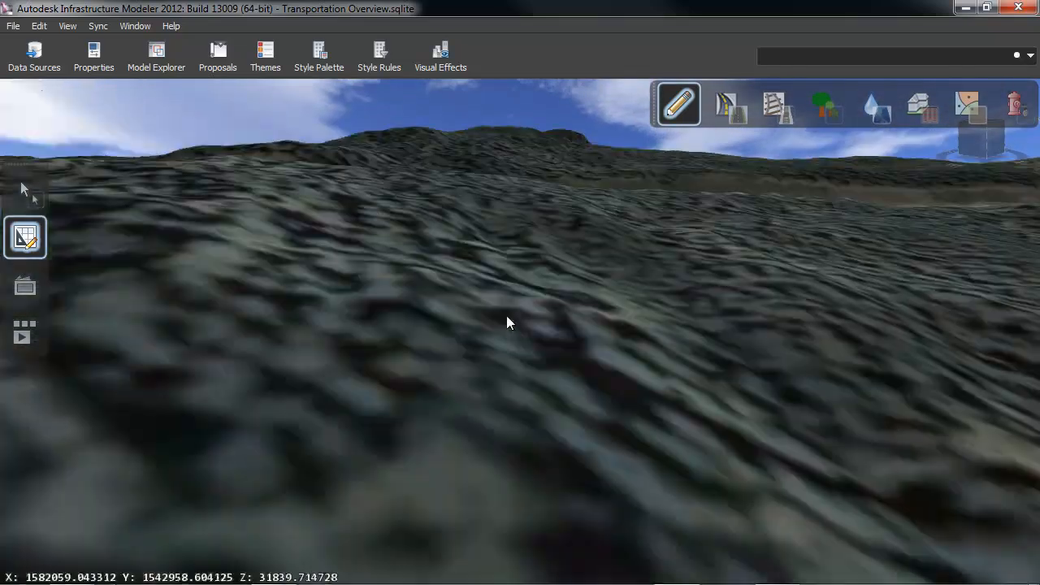
{"action": "scroll", "coordinate": [507, 317], "scroll_direction": "down", "scroll_amount": 5}
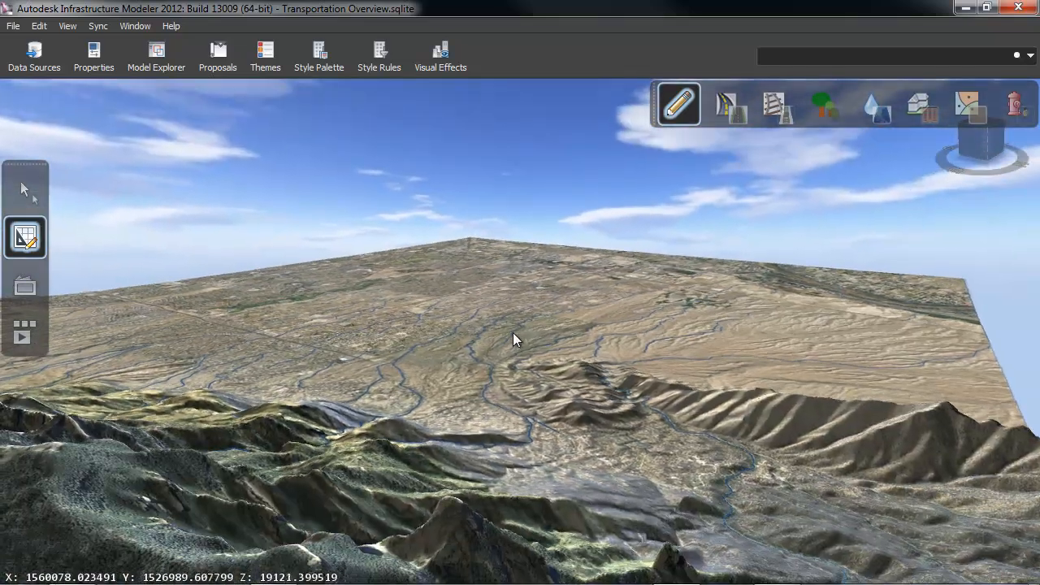
{"action": "scroll", "coordinate": [513, 333], "scroll_direction": "up", "scroll_amount": 2}
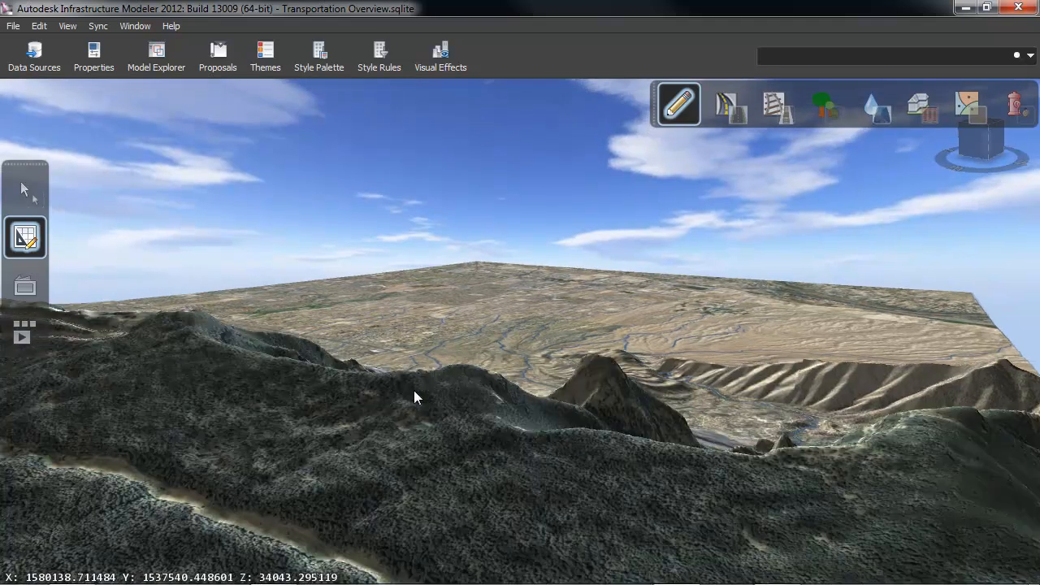
{"action": "scroll", "coordinate": [447, 398], "scroll_direction": "down", "scroll_amount": 3}
{"action": "scroll", "coordinate": [450, 399], "scroll_direction": "up", "scroll_amount": 3}
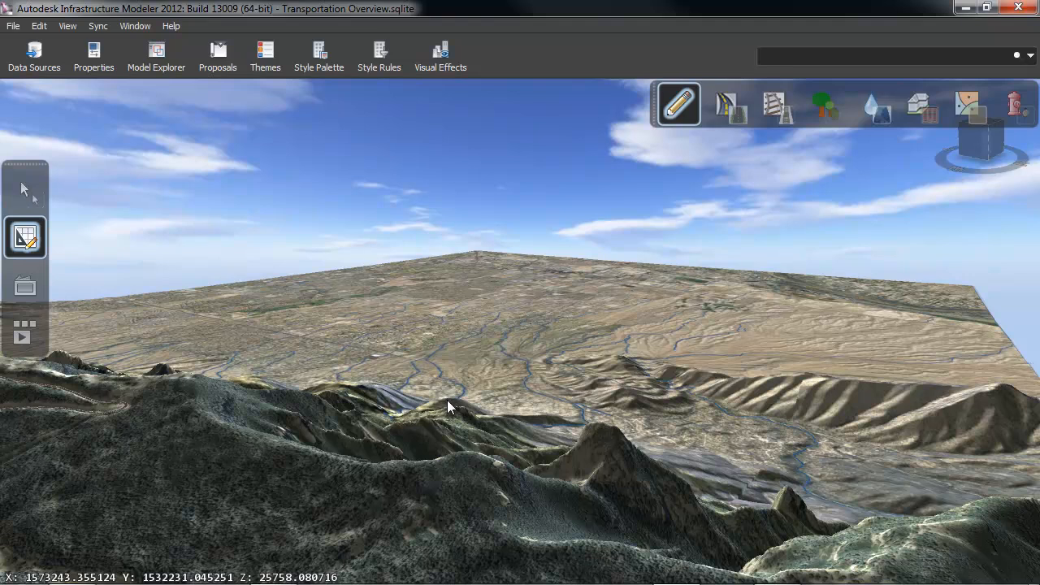
- Create a ShowMotion sequence of type Camera path from the current distant terrain view and name it New Road
{"action": "left_click", "coordinate": [25, 335]}
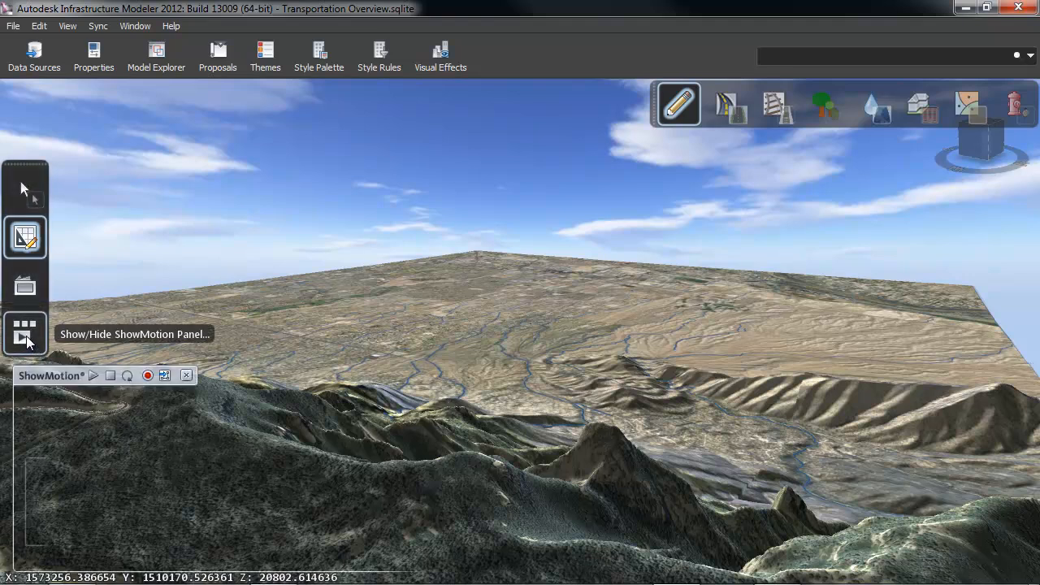
{"action": "left_click", "coordinate": [35, 501]}
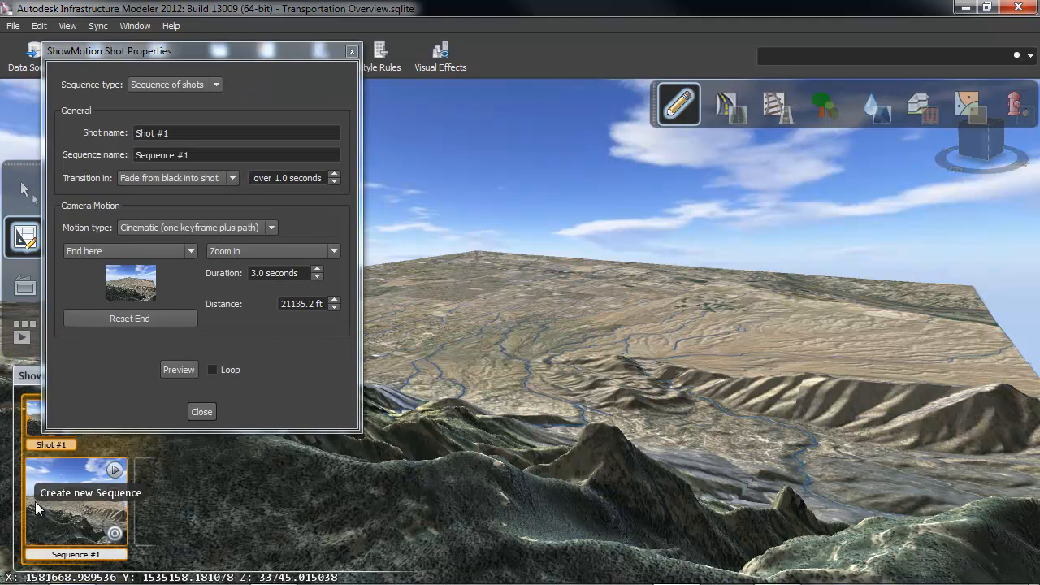
{"action": "left_click", "coordinate": [216, 85]}
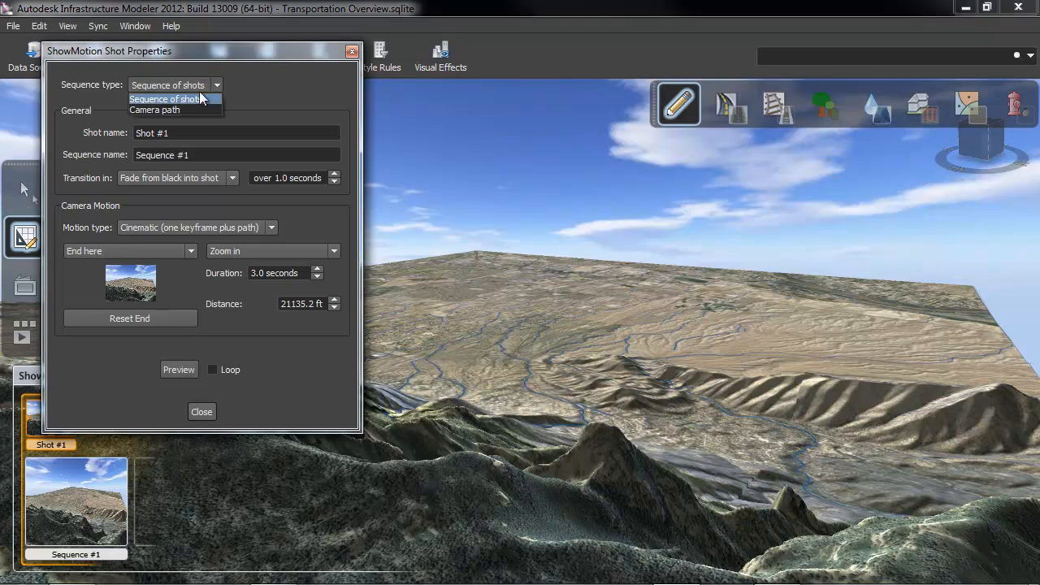
{"action": "left_click", "coordinate": [172, 107]}
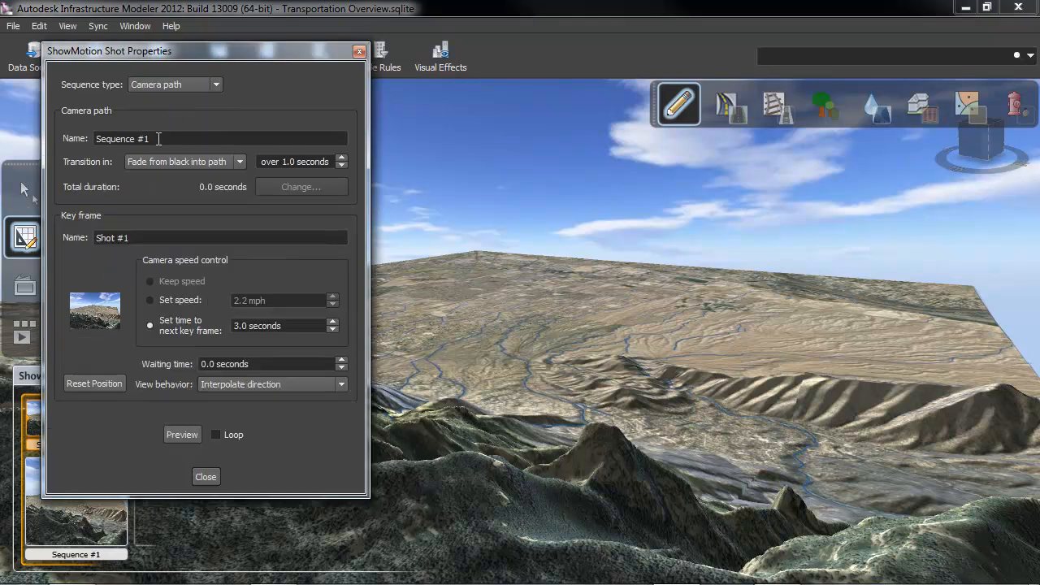
{"action": "left_click_drag", "start_coordinate": [167, 139], "coordinate": [84, 147]}
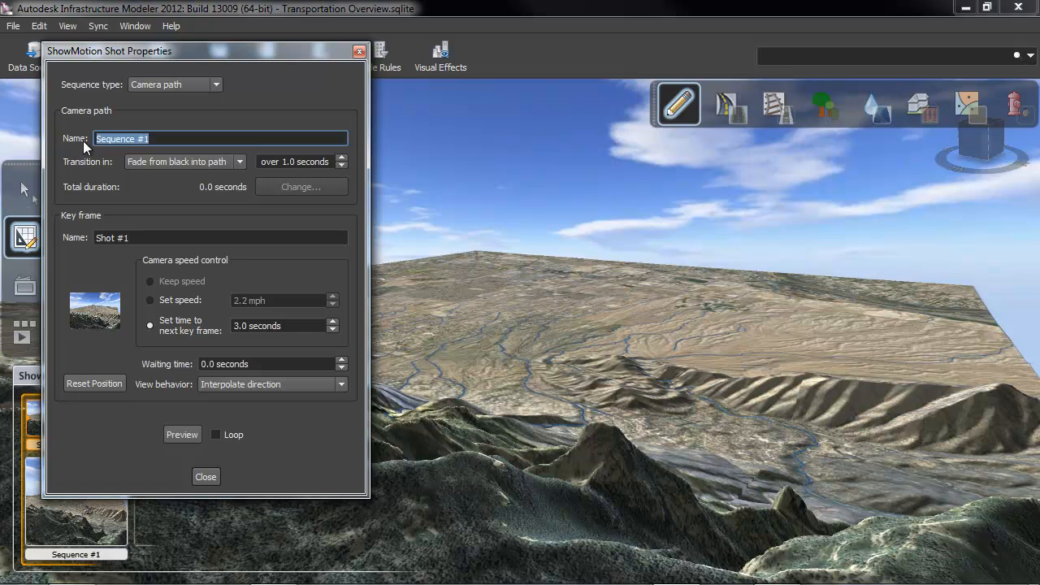
{"action": "type", "text": "New Road"}
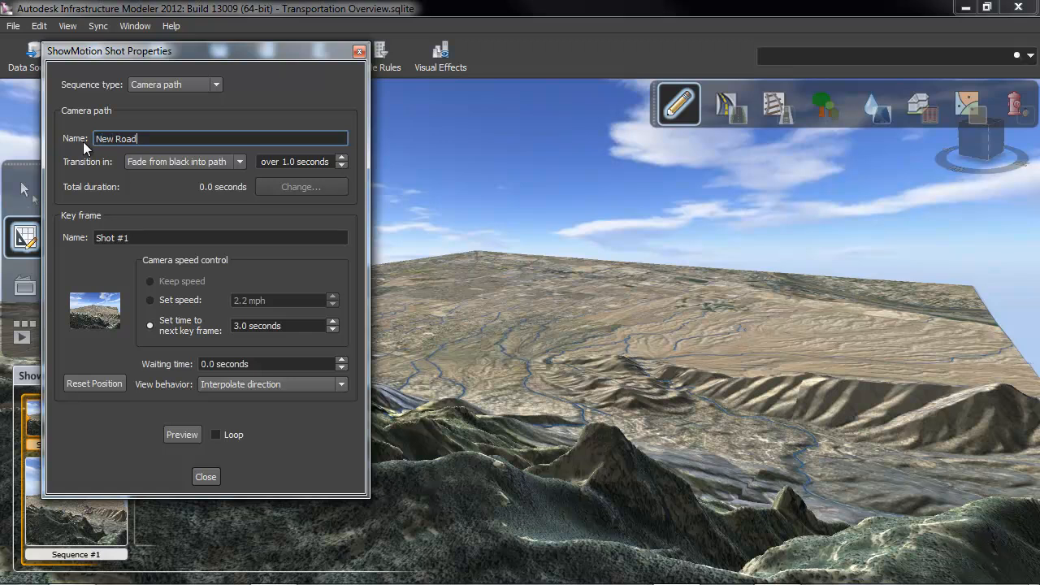
- Set the first key frame's camera speed to 200 mph and close the shot properties
{"action": "left_click", "coordinate": [170, 306]}
{"action": "left_click", "coordinate": [317, 302]}
{"action": "type", "text": "200"}
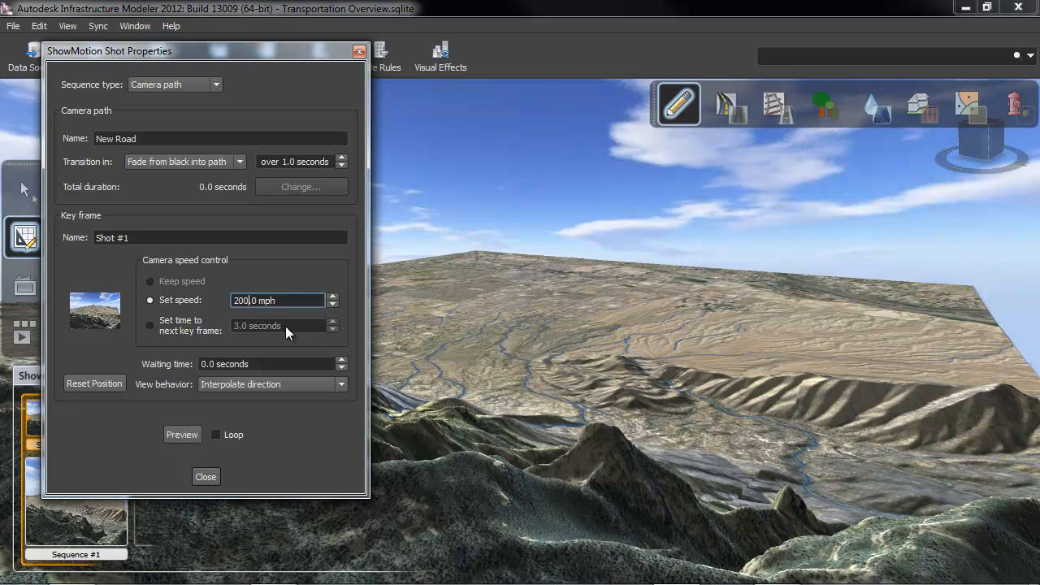
{"action": "left_click", "coordinate": [206, 479]}
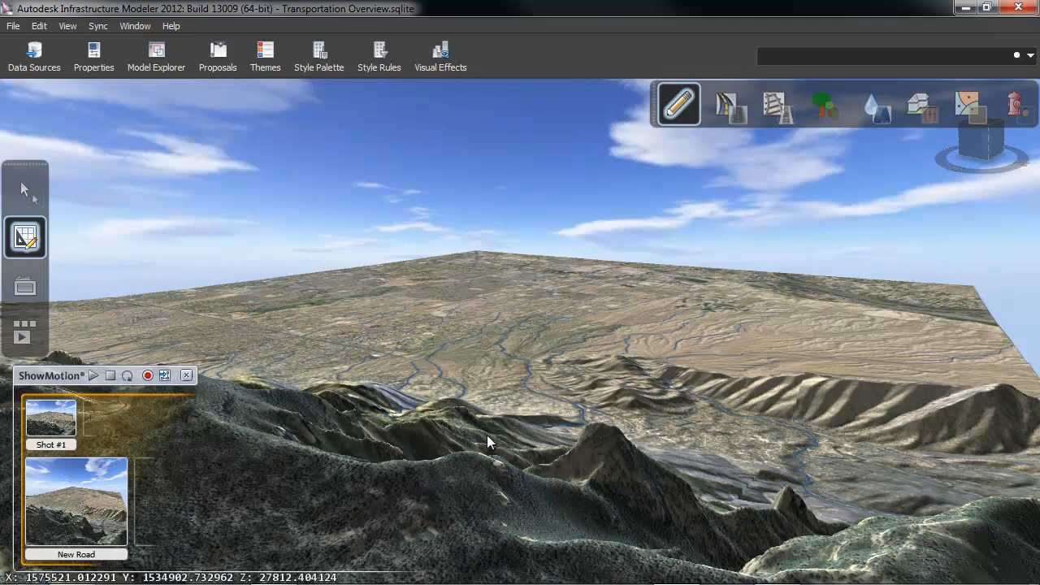
- Add a second key frame to the New Road path from a closer view past the dark ridge toward the streams, keeping the speed
{"action": "scroll", "coordinate": [495, 433], "scroll_direction": "up", "scroll_amount": 3}
{"action": "scroll", "coordinate": [503, 528], "scroll_direction": "up", "scroll_amount": 2}
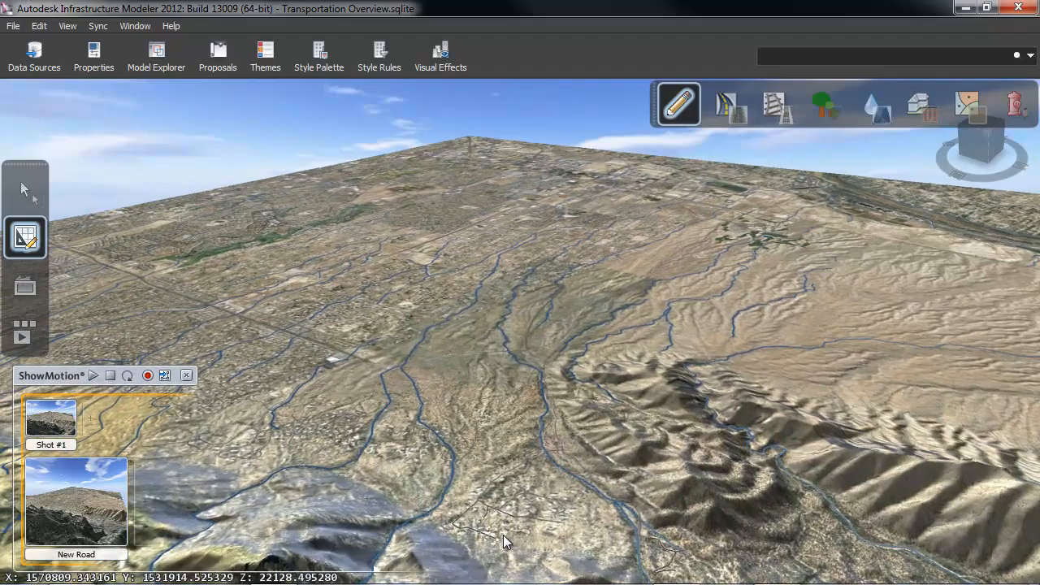
{"action": "scroll", "coordinate": [503, 535], "scroll_direction": "up", "scroll_amount": 3}
{"action": "scroll", "coordinate": [527, 516], "scroll_direction": "up", "scroll_amount": 4}
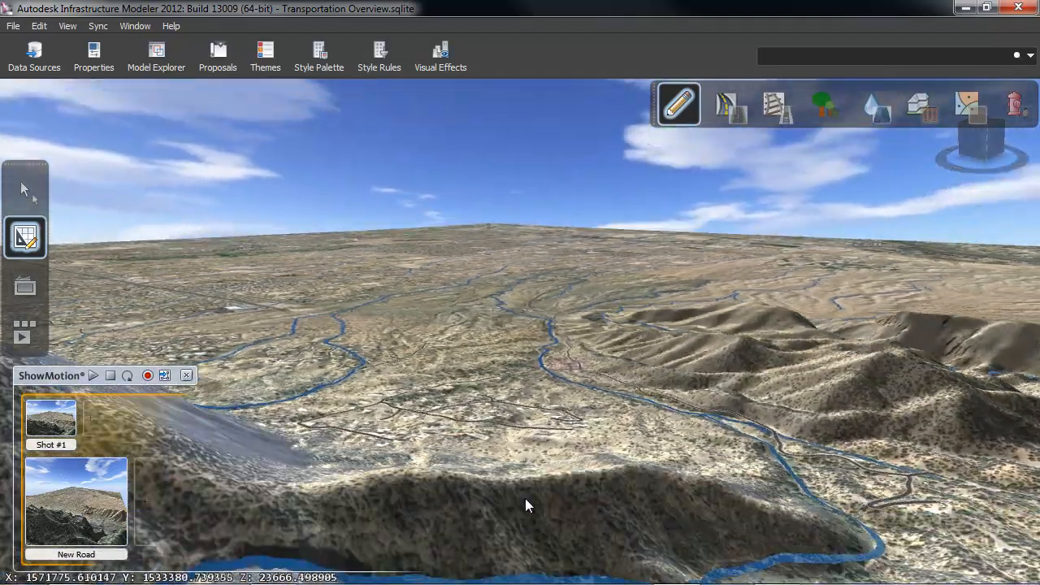
{"action": "left_click", "coordinate": [92, 417]}
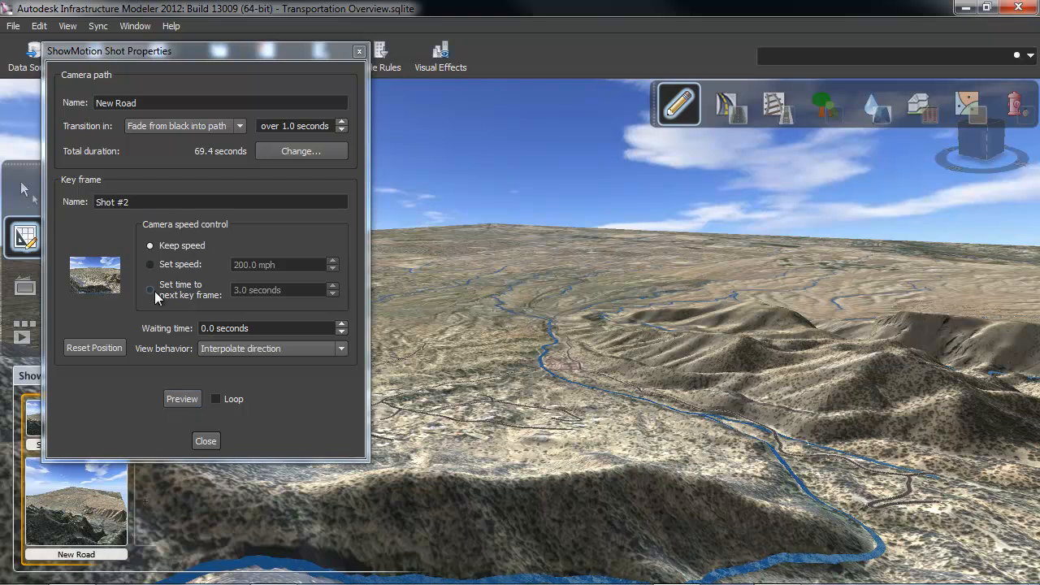
{"action": "left_click", "coordinate": [205, 441]}
{"action": "left_click", "coordinate": [108, 418]}
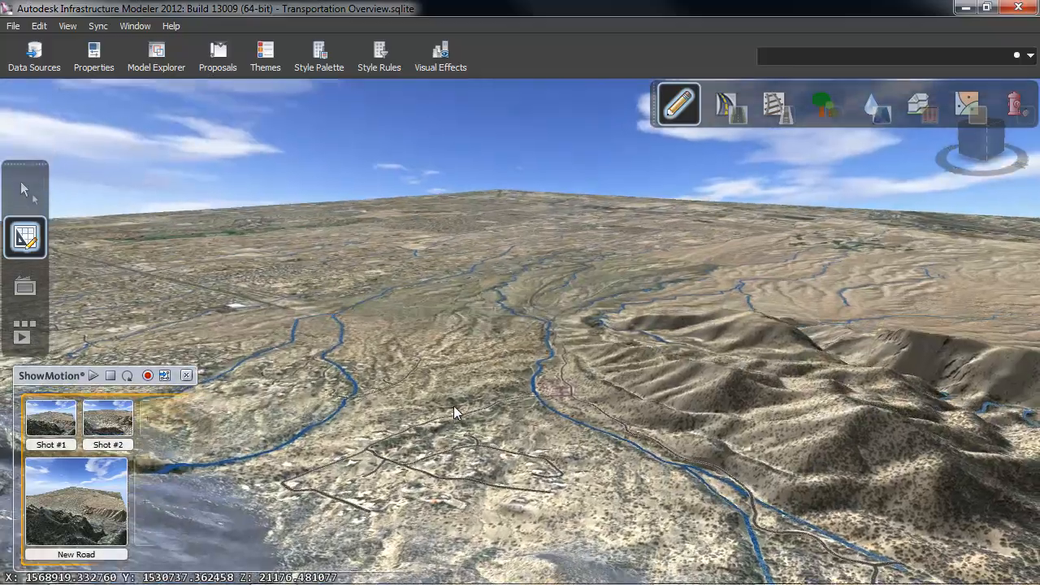
- Add a third key frame framing the road intersection where the tree-lined divided road begins, keeping the speed
{"action": "scroll", "coordinate": [540, 259], "scroll_direction": "down", "scroll_amount": 5}
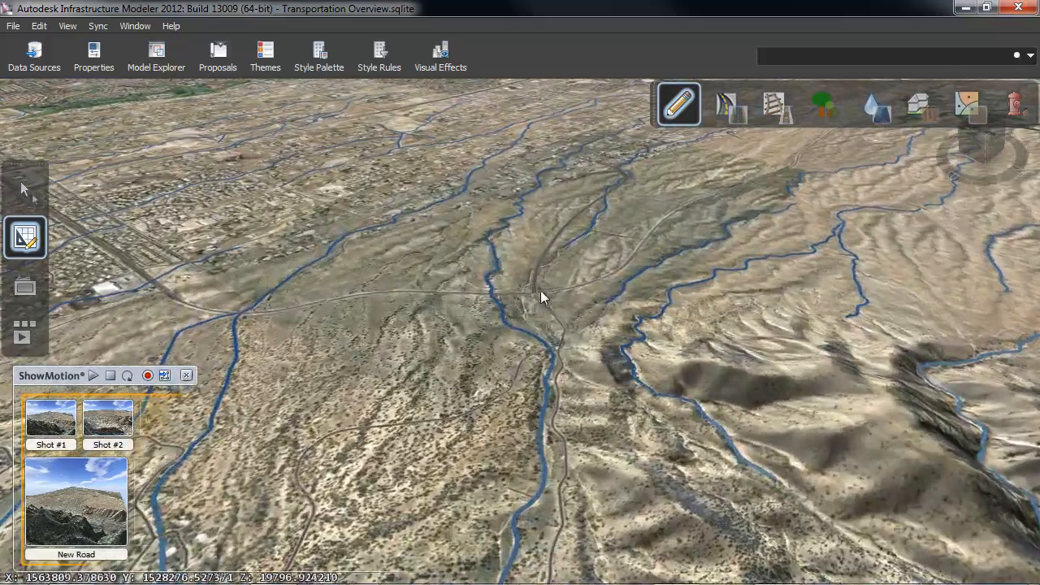
{"action": "scroll", "coordinate": [516, 304], "scroll_direction": "down", "scroll_amount": 5}
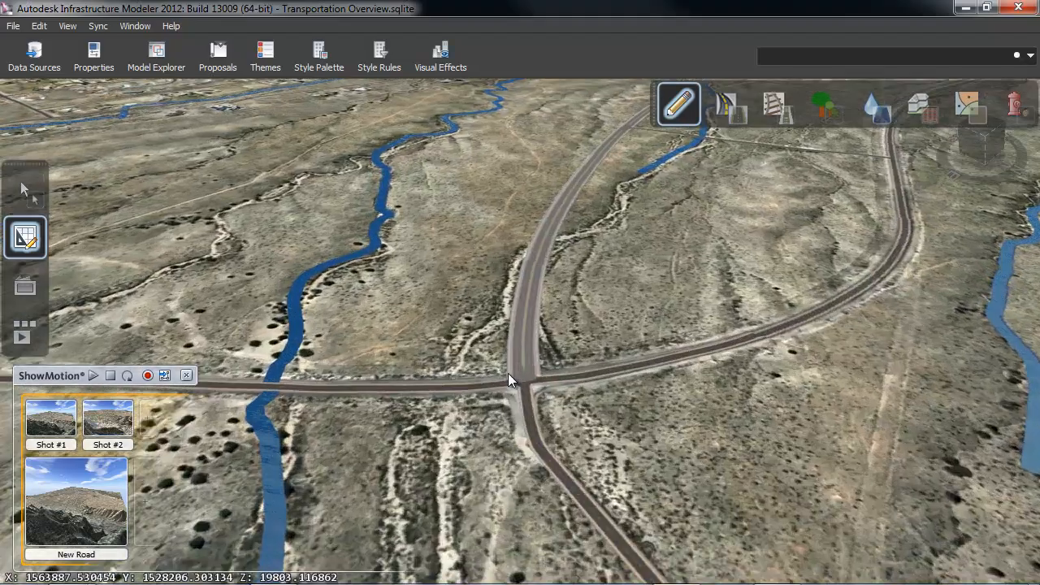
{"action": "middle_click_drag", "start_coordinate": [508, 373], "coordinate": [528, 419]}
{"action": "scroll", "coordinate": [527, 471], "scroll_direction": "down", "scroll_amount": 4}
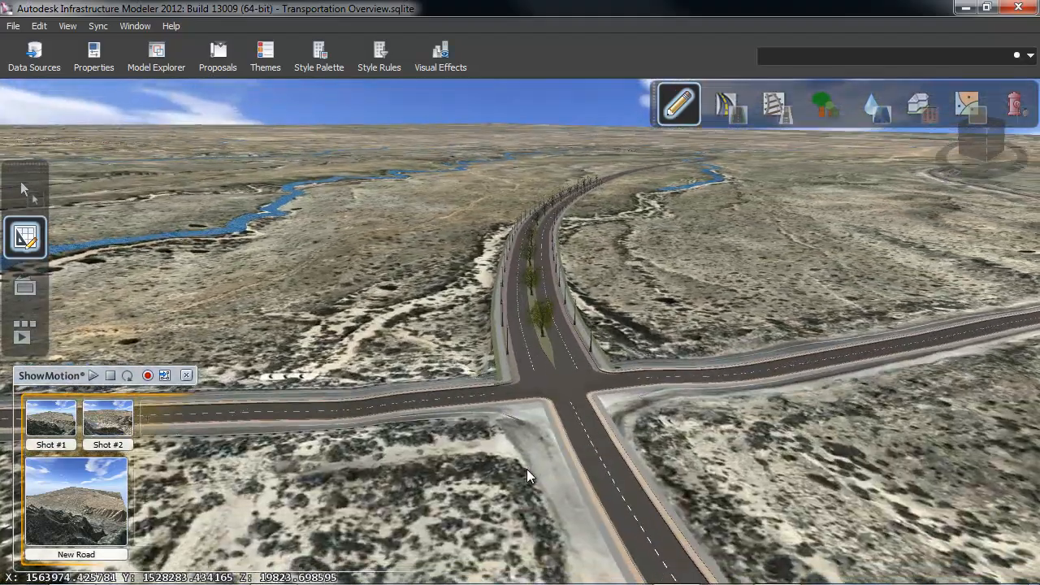
{"action": "left_click", "coordinate": [147, 419]}
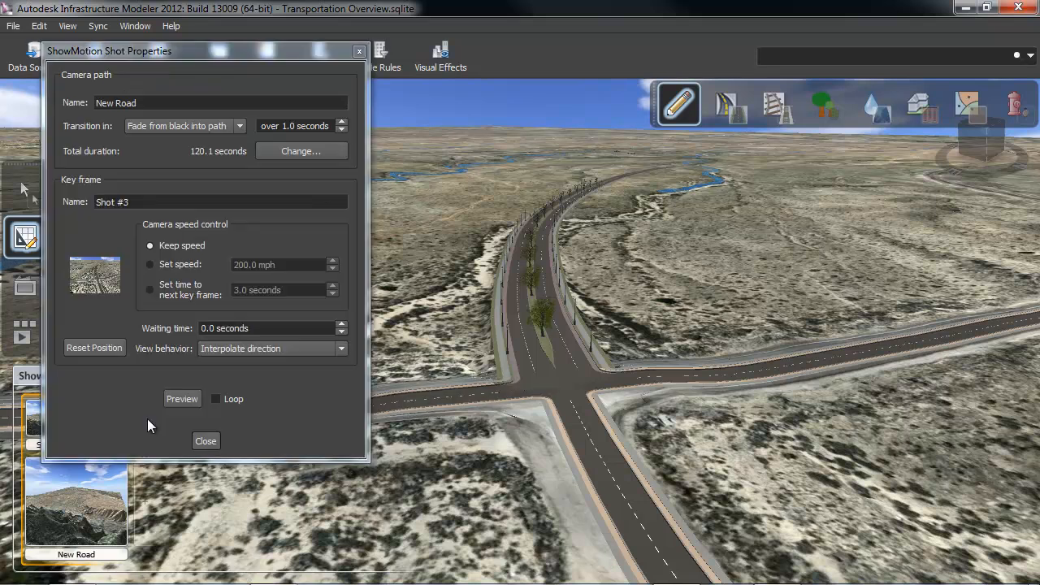
{"action": "left_click", "coordinate": [205, 441]}
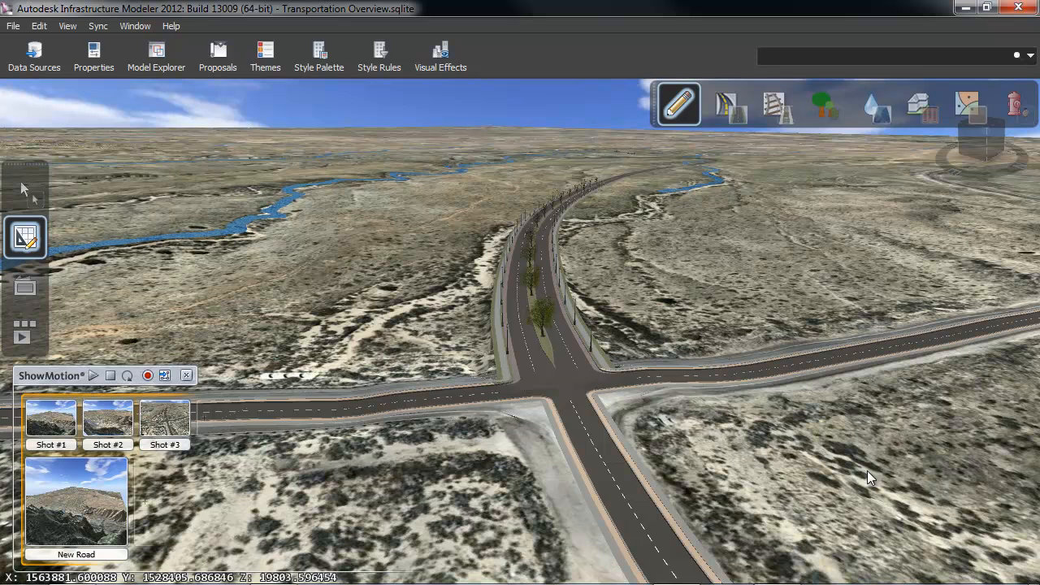
- Add a fourth key frame above the tree-lined divided road, looking along it toward the side road and the stream
{"action": "scroll", "coordinate": [867, 471], "scroll_direction": "up", "scroll_amount": 2}
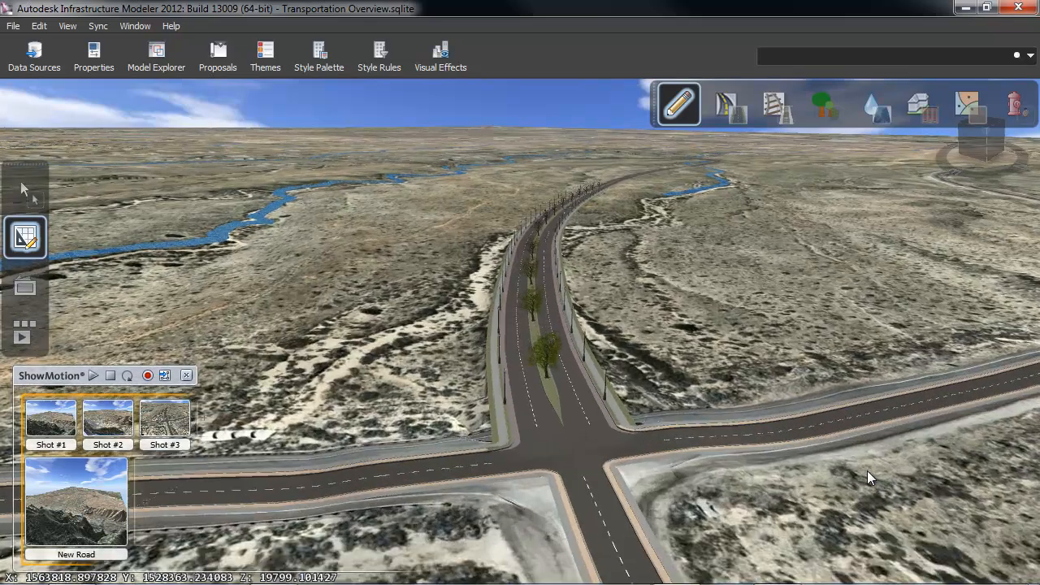
{"action": "scroll", "coordinate": [867, 471], "scroll_direction": "up", "scroll_amount": 3}
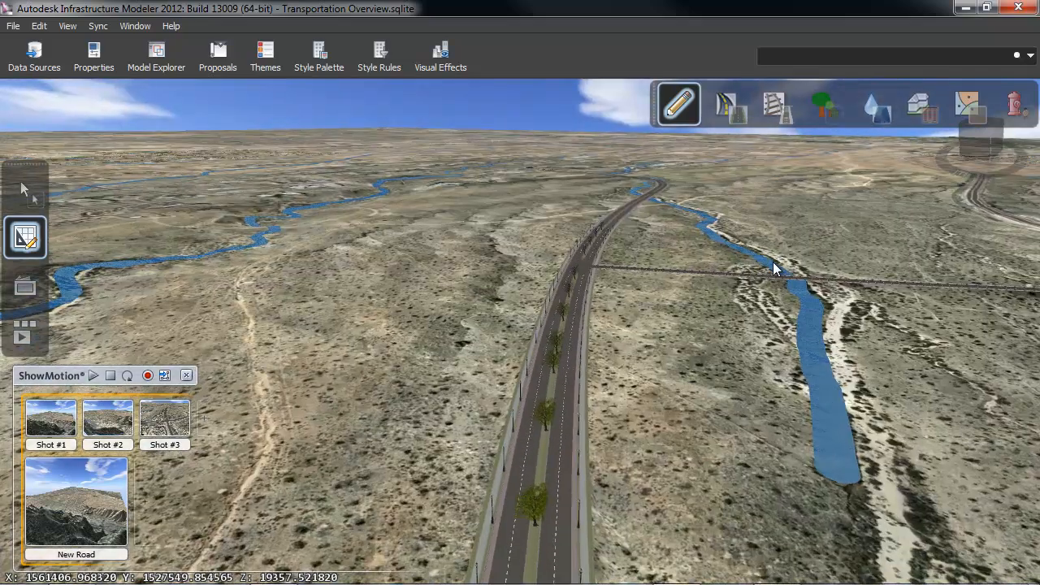
{"action": "left_click", "coordinate": [205, 424]}
{"action": "left_click", "coordinate": [205, 442]}
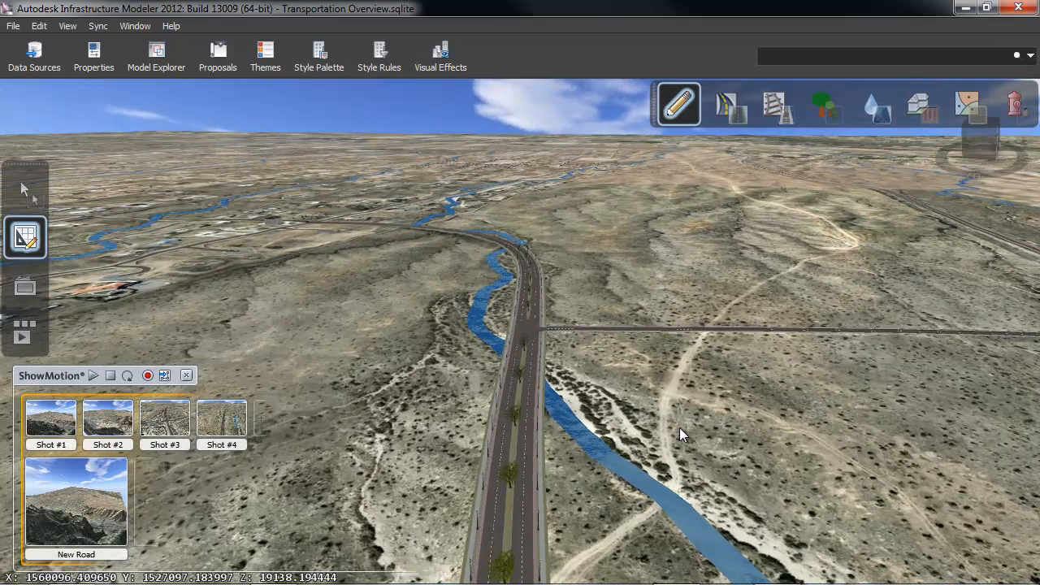
- Add two more key frames along the divided road, one facing its stream crossing and one at the bend beyond it
{"action": "double_click", "coordinate": [261, 418]}
{"action": "left_click", "coordinate": [205, 441]}
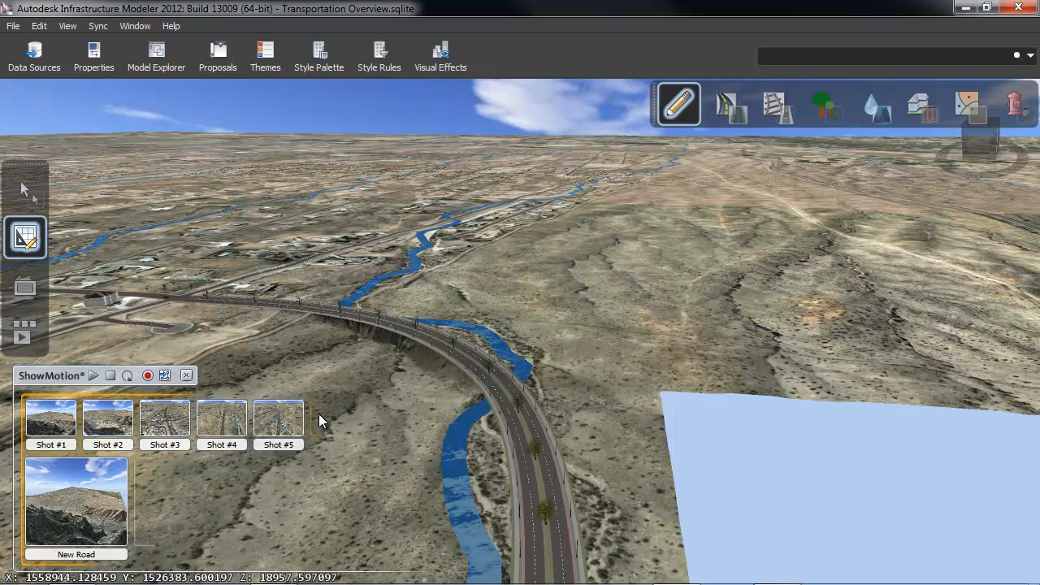
{"action": "left_click", "coordinate": [319, 419]}
{"action": "left_click", "coordinate": [204, 441]}
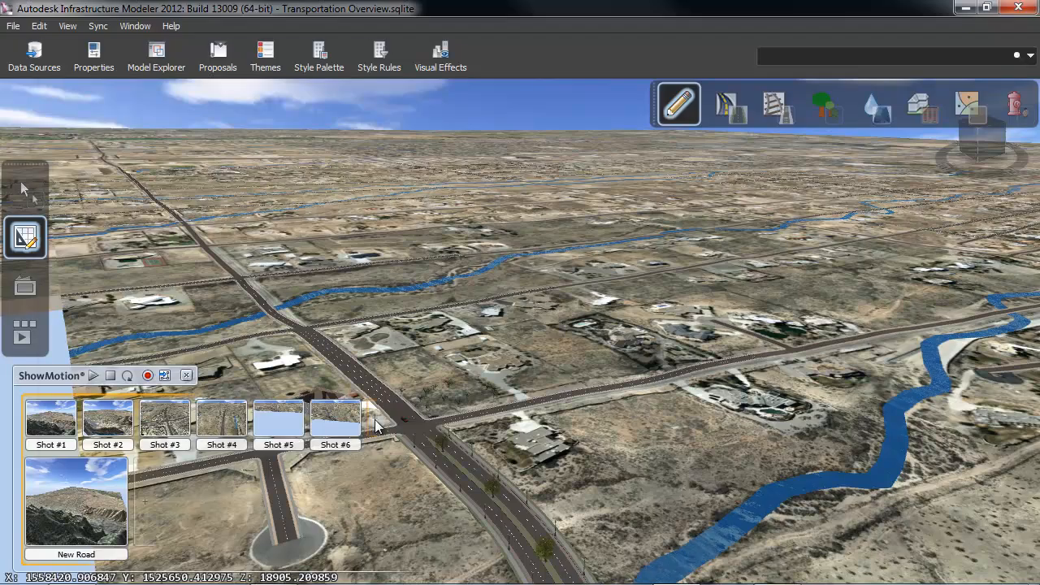
- Add key frames over the intersection facing the residential area and from the neighborhood looking back at the road's curve and the mountain
{"action": "left_click", "coordinate": [376, 425]}
{"action": "left_click", "coordinate": [210, 441]}
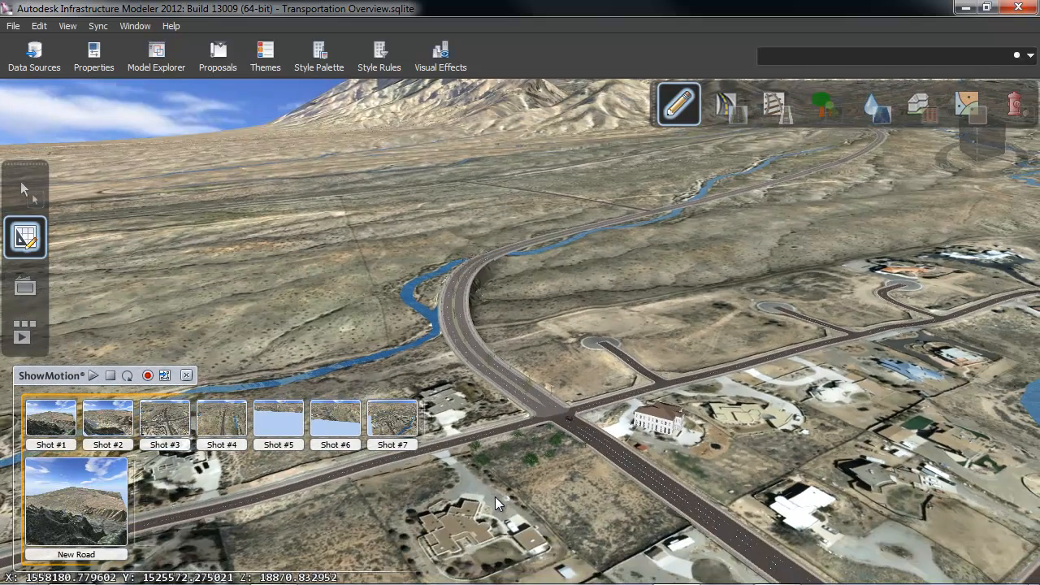
{"action": "left_click", "coordinate": [434, 427]}
{"action": "left_click", "coordinate": [204, 439]}
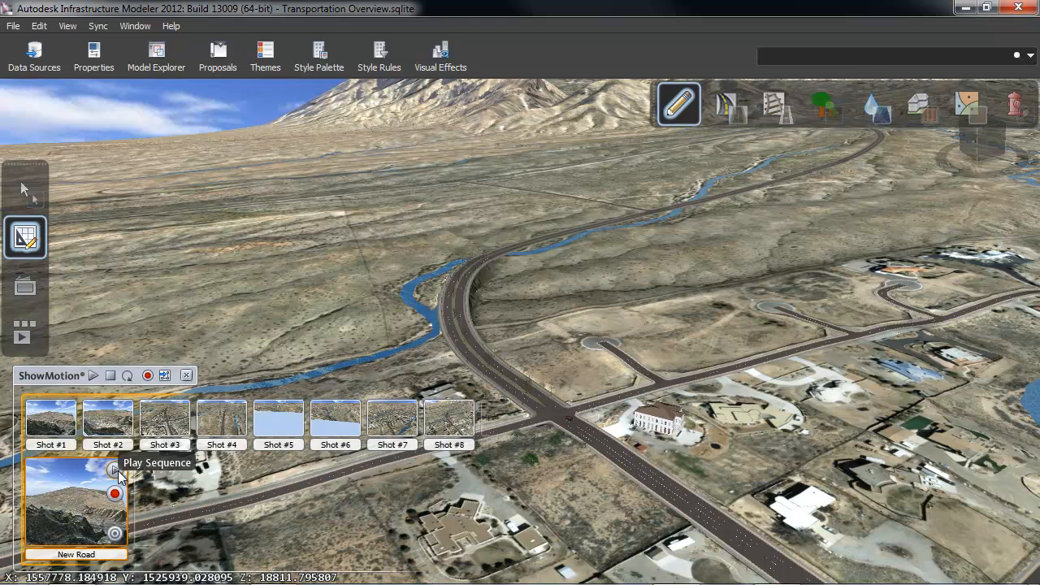
- Play the New Road camera path through to its last key frame
{"action": "left_click", "coordinate": [116, 471]}
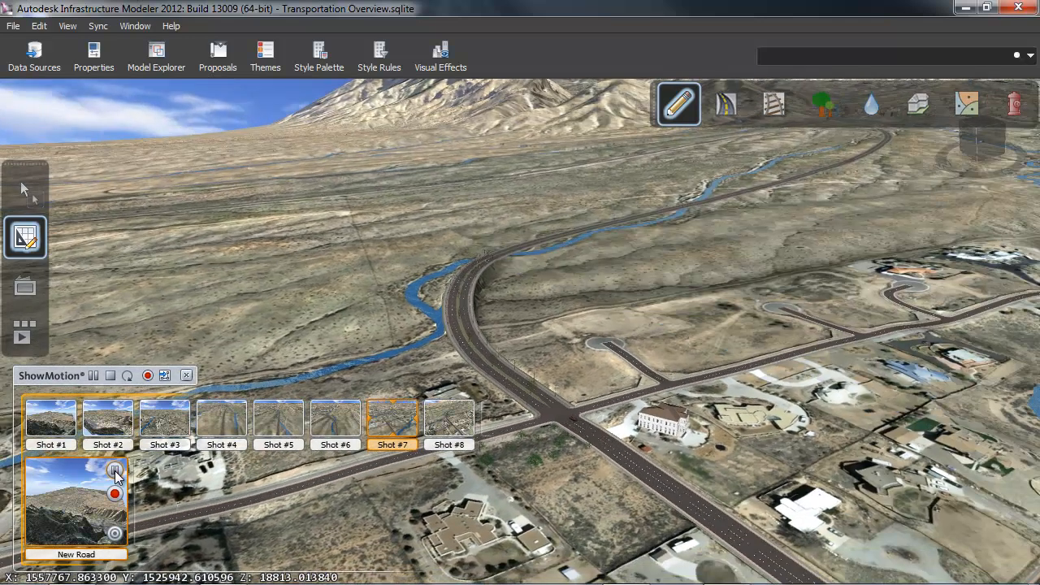
{"action": "left_click", "coordinate": [115, 470]}
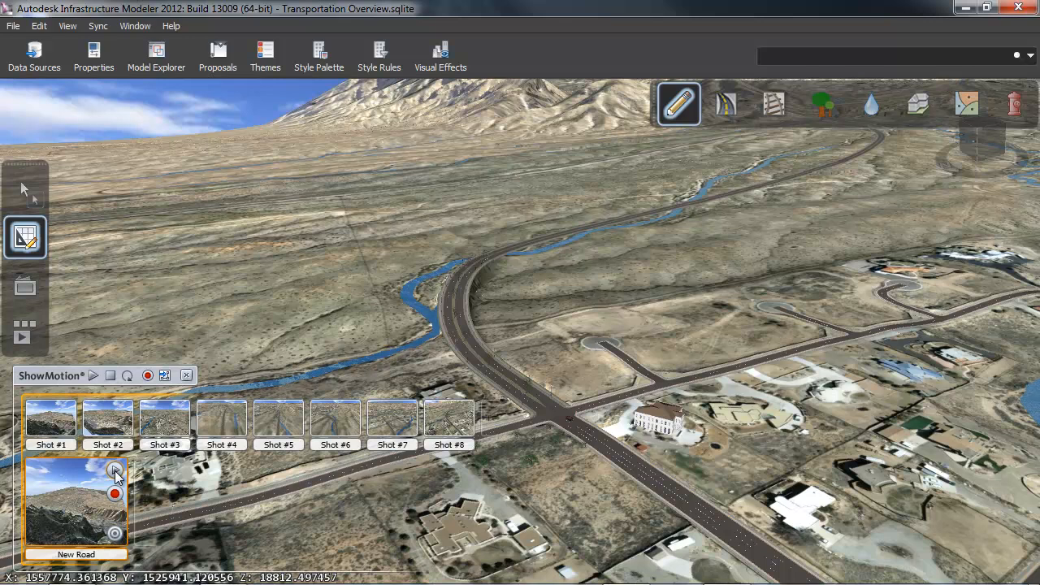
- Set the Base Model Layers to Maximum LOD in the model explorer and replay the New Road camera path
{"action": "left_click", "coordinate": [167, 68]}
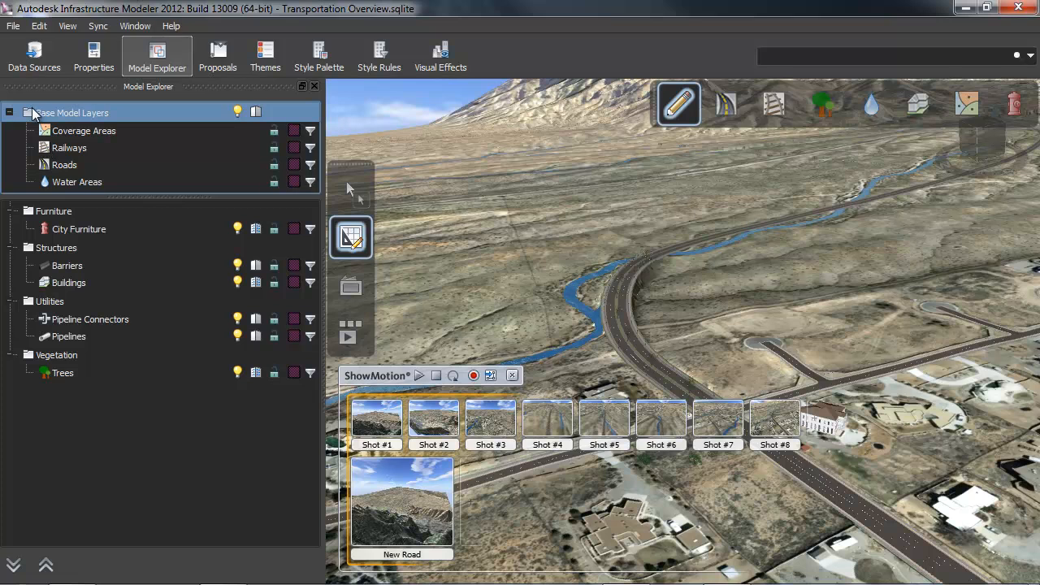
{"action": "left_click", "coordinate": [256, 114]}
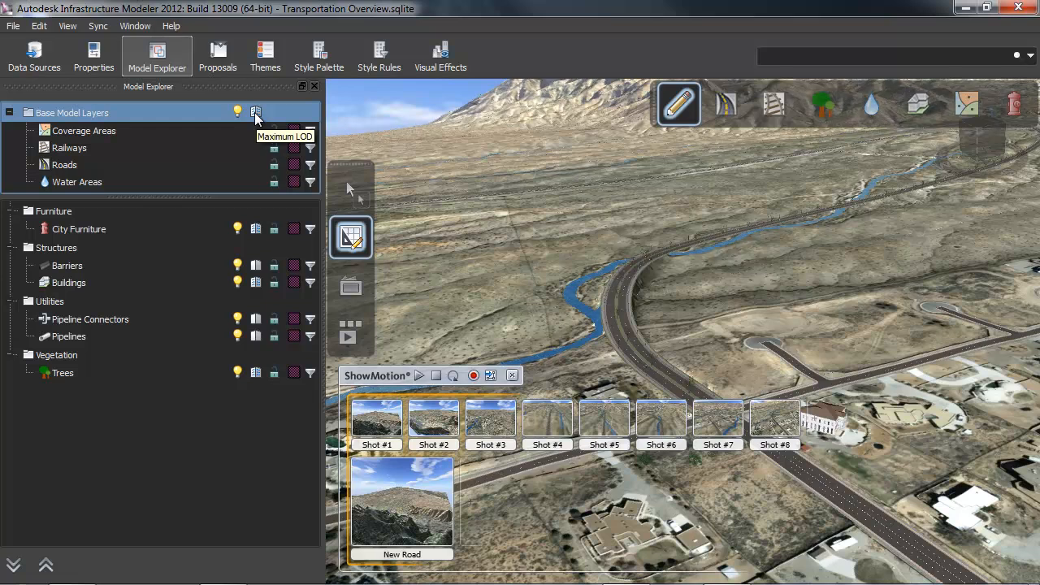
{"action": "left_click", "coordinate": [161, 64]}
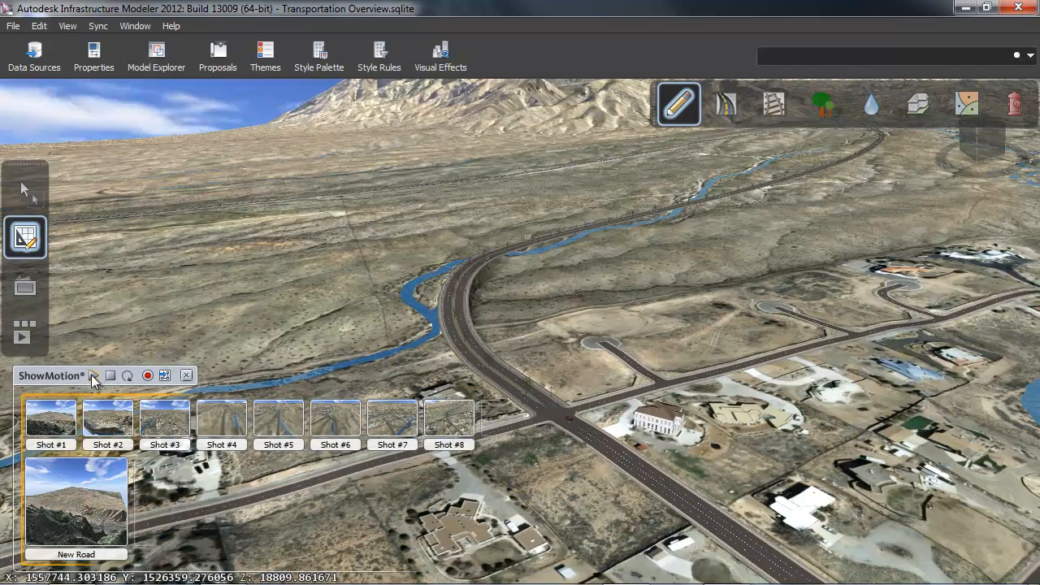
{"action": "left_click", "coordinate": [115, 471]}
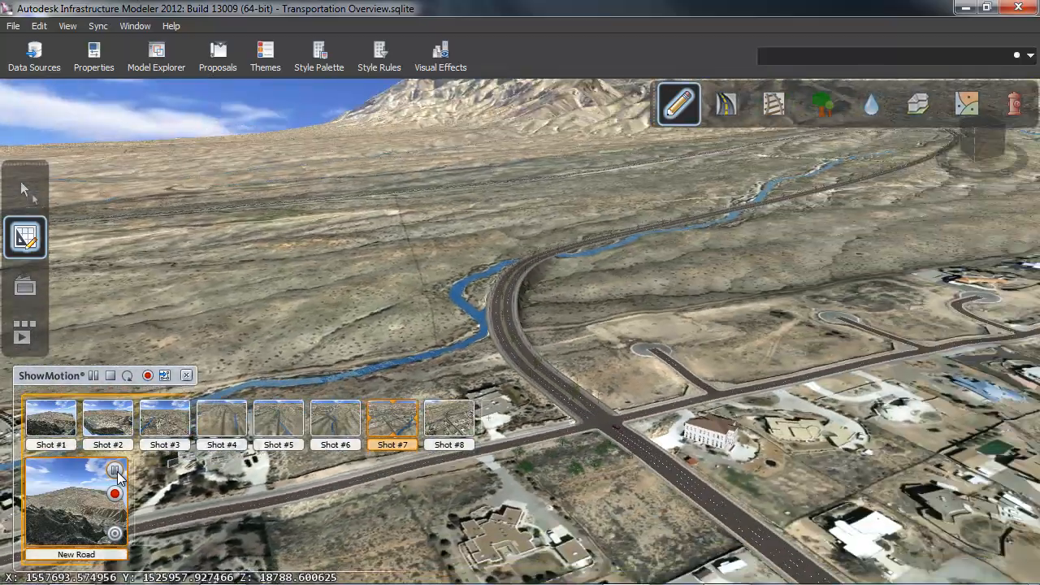
{"action": "left_click", "coordinate": [115, 470]}
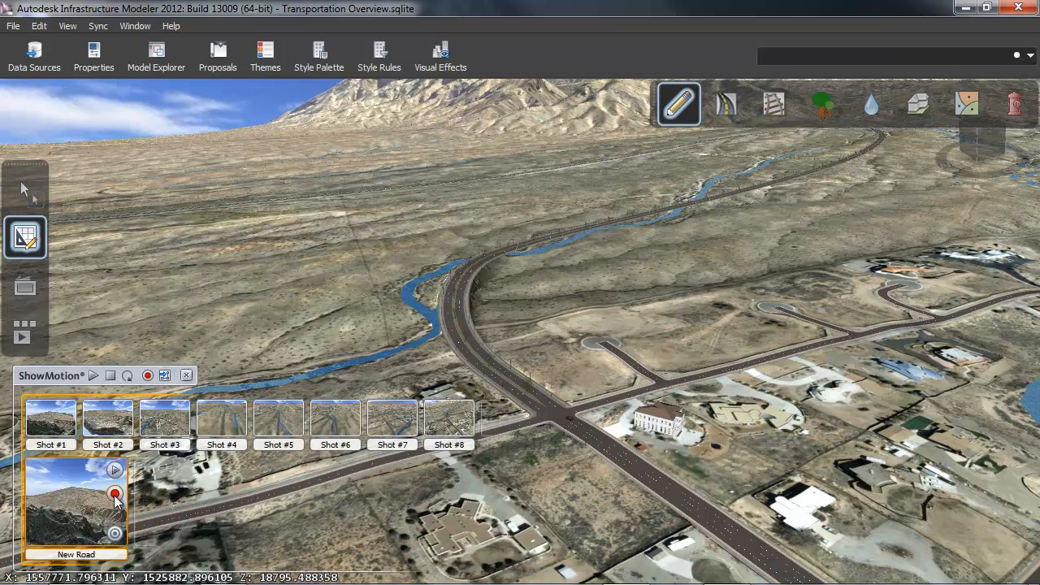
- Examine the video export settings and encoder choices for the New Road sequence, and cancel the export without recording
{"action": "left_click", "coordinate": [115, 494]}
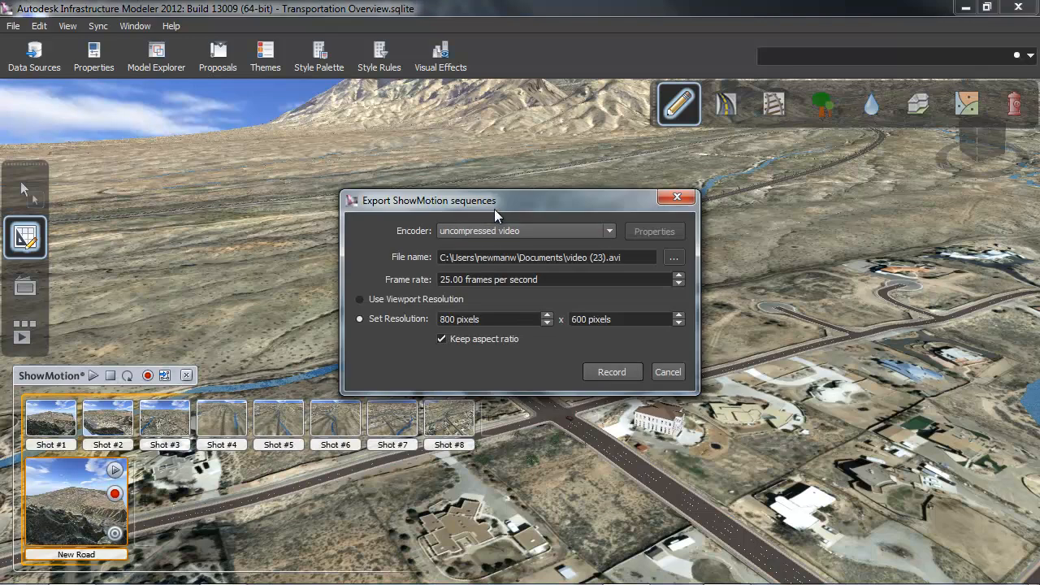
{"action": "left_click", "coordinate": [537, 234]}
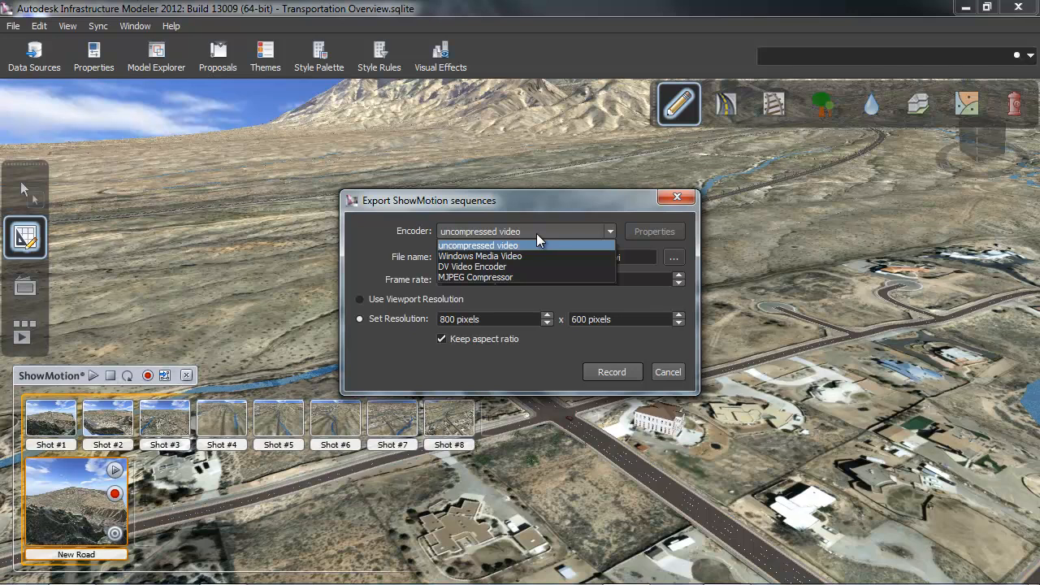
{"action": "left_click", "coordinate": [490, 230]}
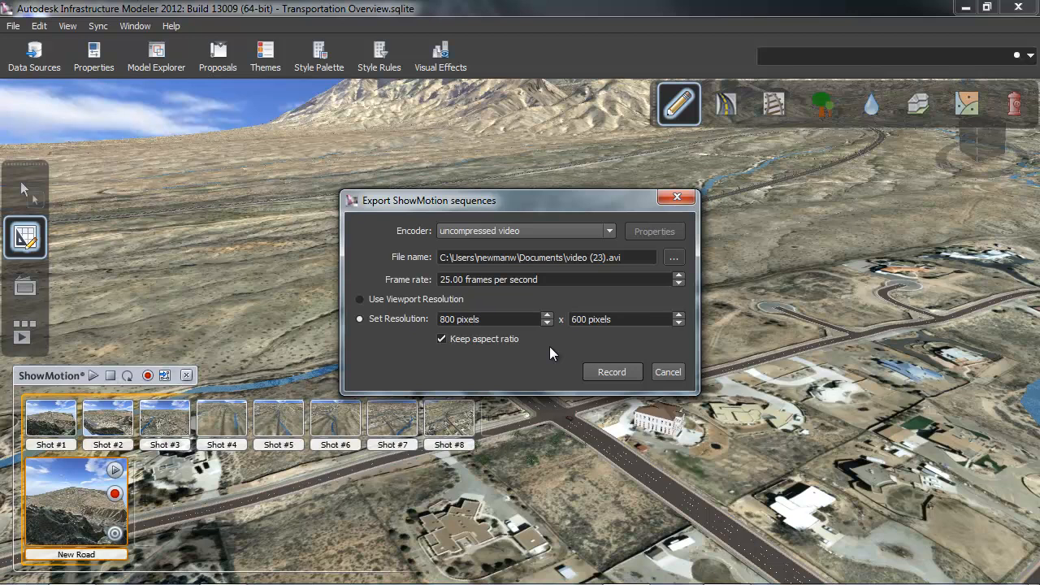
{"action": "left_click", "coordinate": [668, 371]}
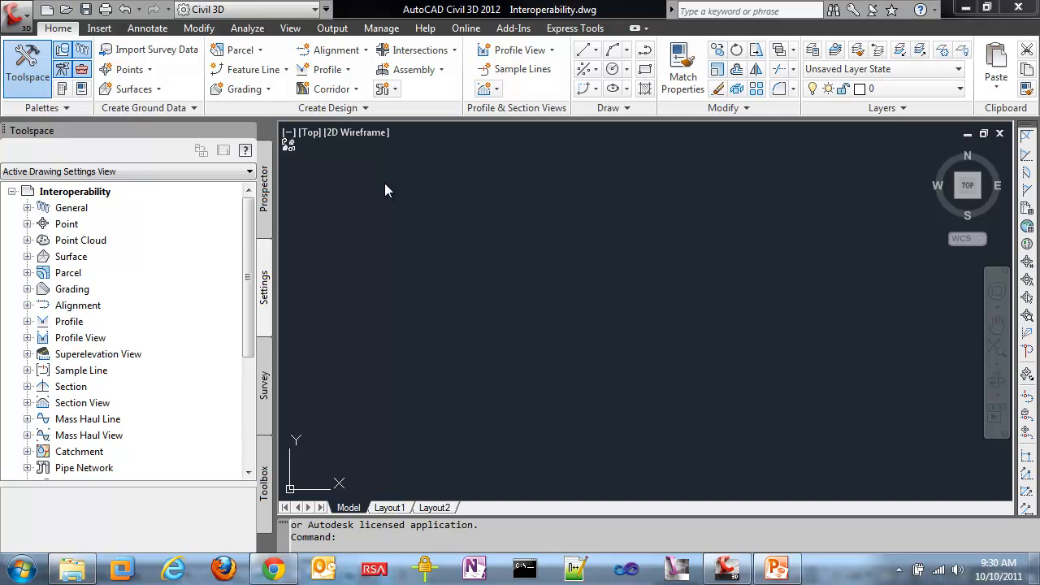
- Check the Interoperability drawing's units and coordinate zone settings, and close them without changes
{"action": "right_click", "coordinate": [93, 193]}
{"action": "left_click", "coordinate": [126, 203]}
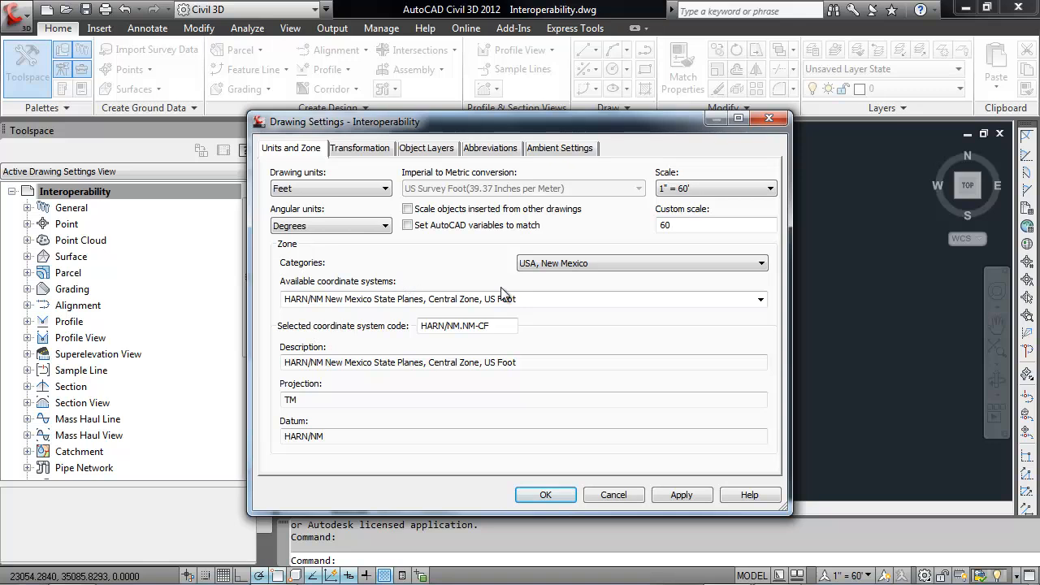
{"action": "left_click", "coordinate": [622, 498]}
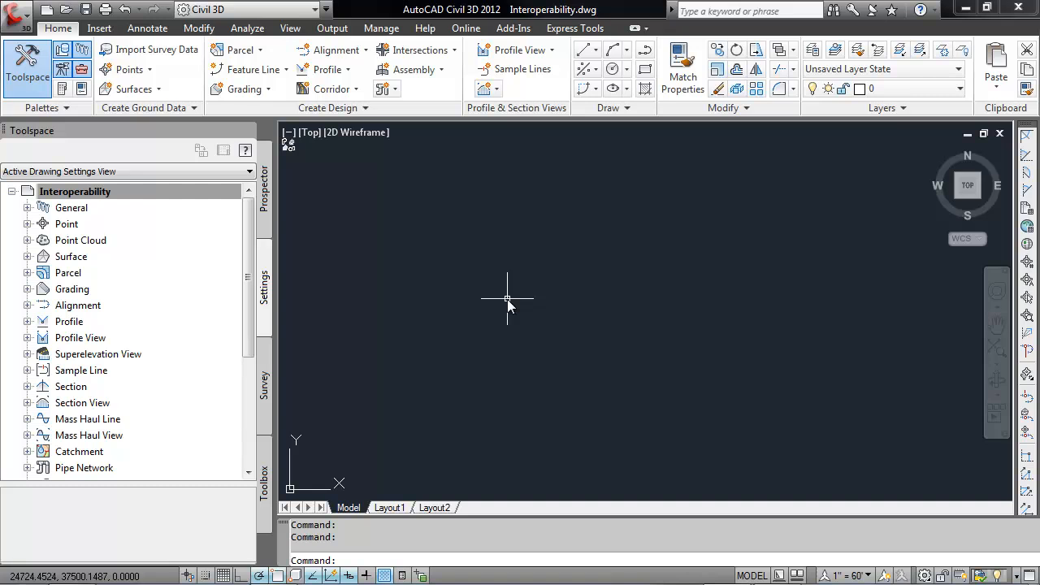
- Turn on the map Task Pane with the MAPWSPACE command
{"action": "type", "text": "Ma"}
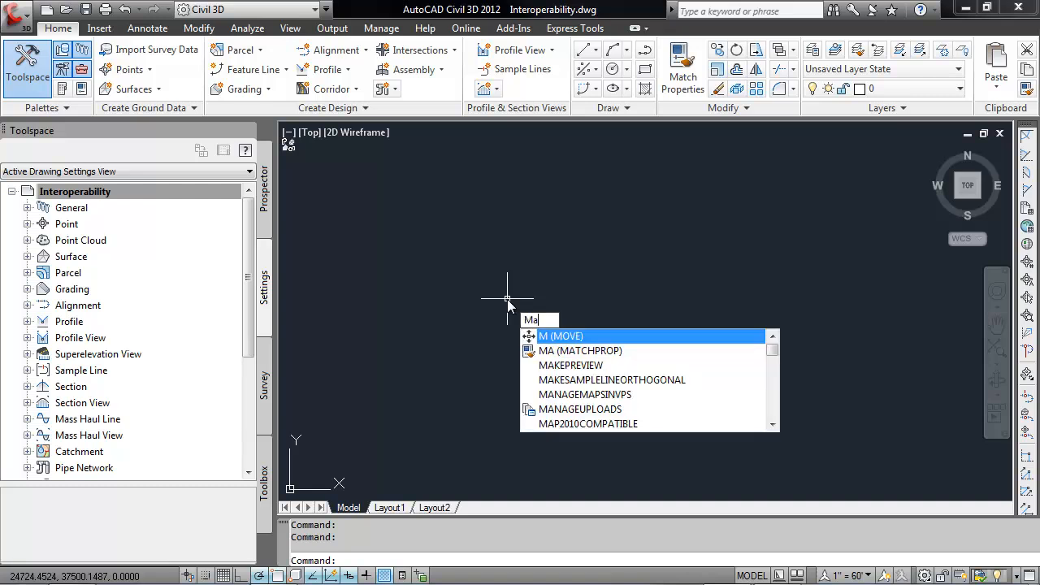
{"action": "type", "text": "PWSp"}
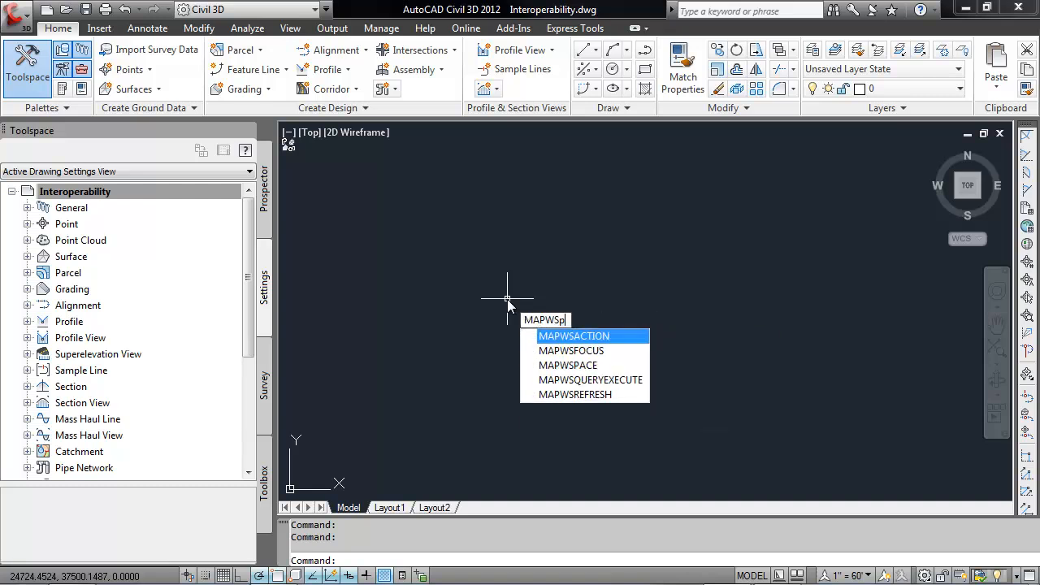
{"action": "type", "text": "ace"}
{"action": "key", "text": "Return"}
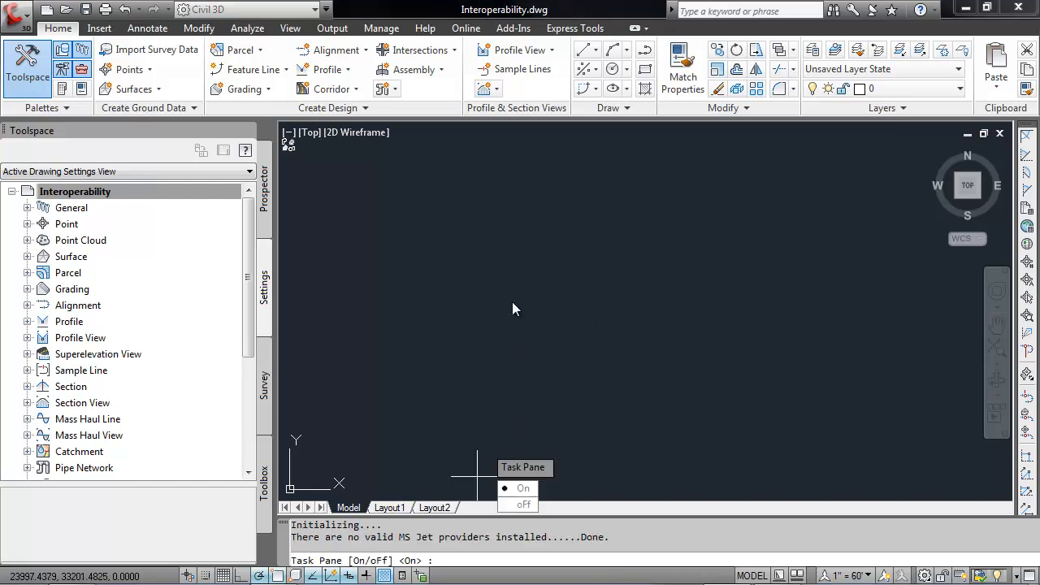
{"action": "key", "text": "Return"}
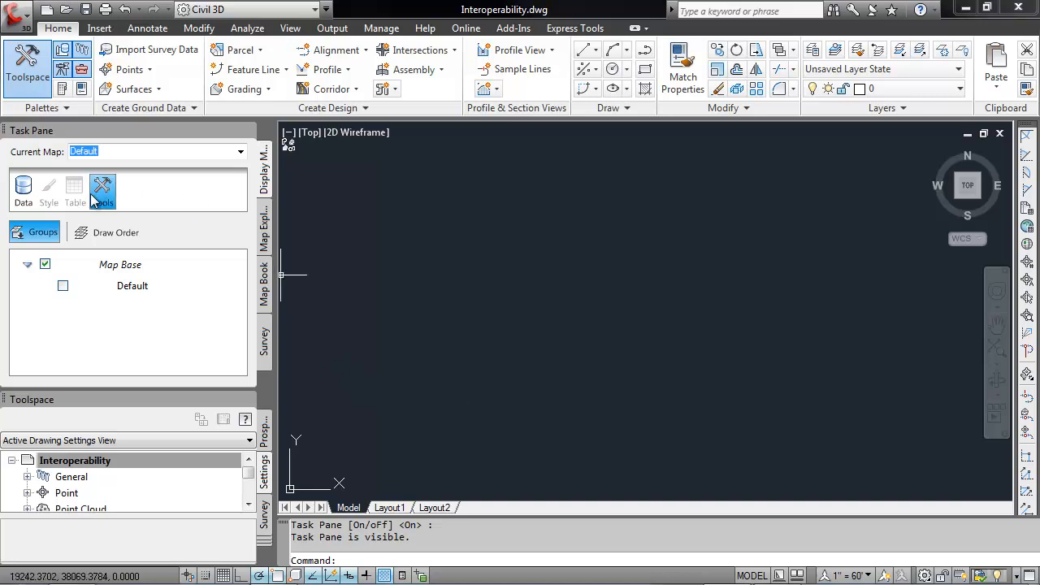
- Start a new SQLite data connection for the map and name it Transportation Overview
{"action": "left_click", "coordinate": [23, 197]}
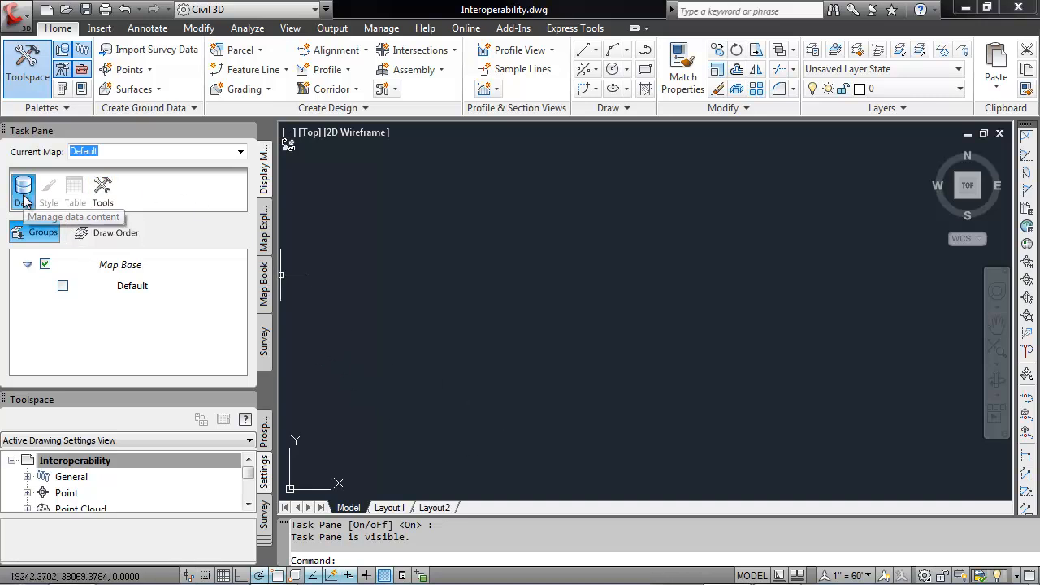
{"action": "left_click", "coordinate": [91, 207]}
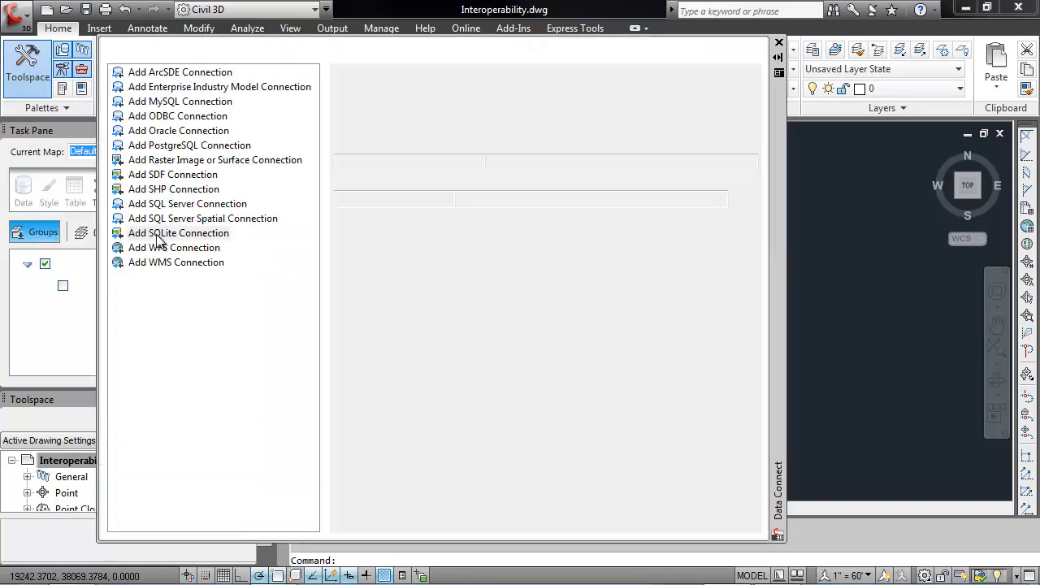
{"action": "left_click", "coordinate": [159, 234]}
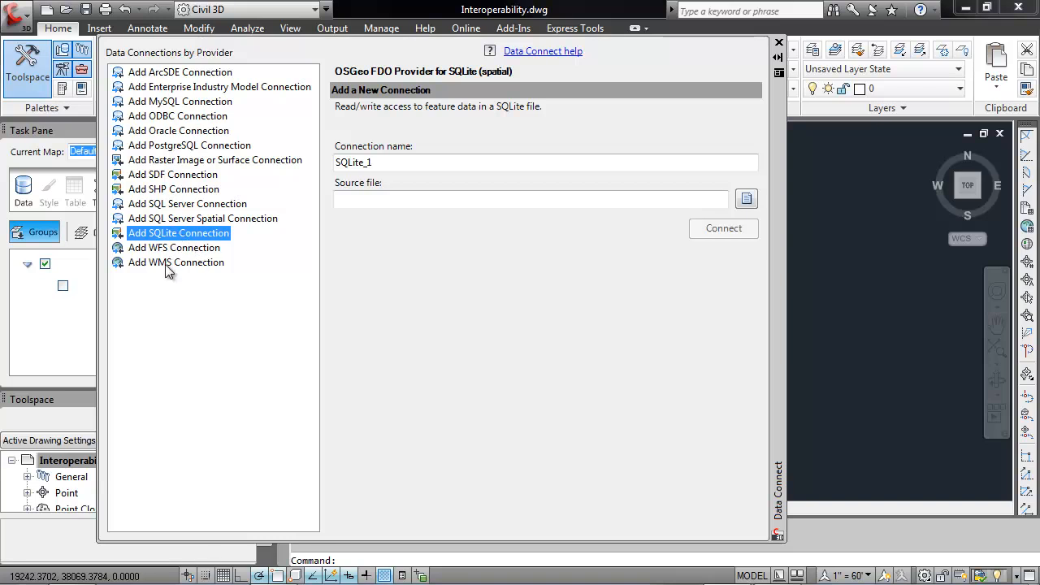
{"action": "left_click_drag", "start_coordinate": [392, 162], "coordinate": [297, 168]}
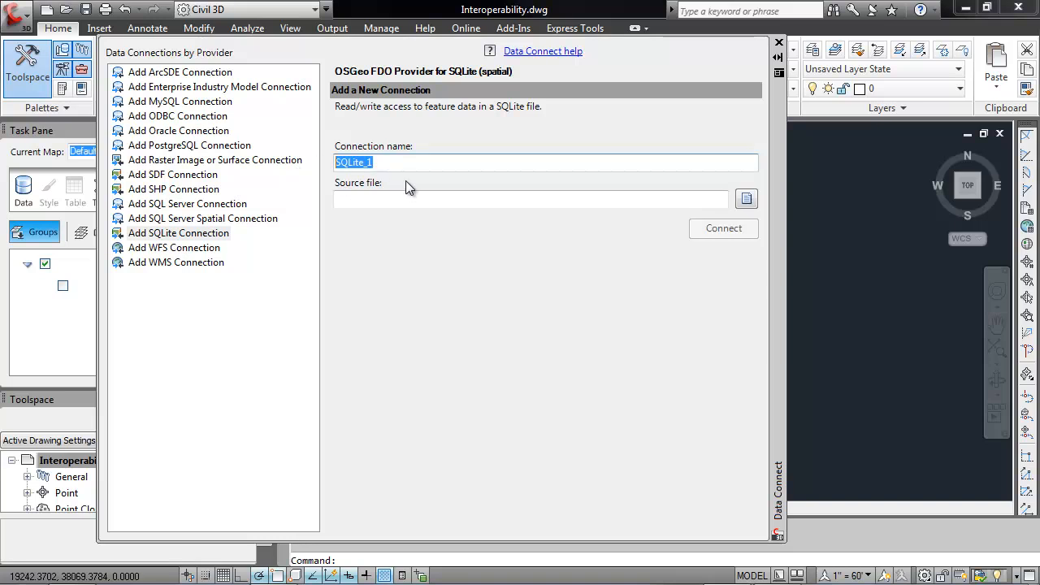
{"action": "type", "text": "Transportation Overview"}
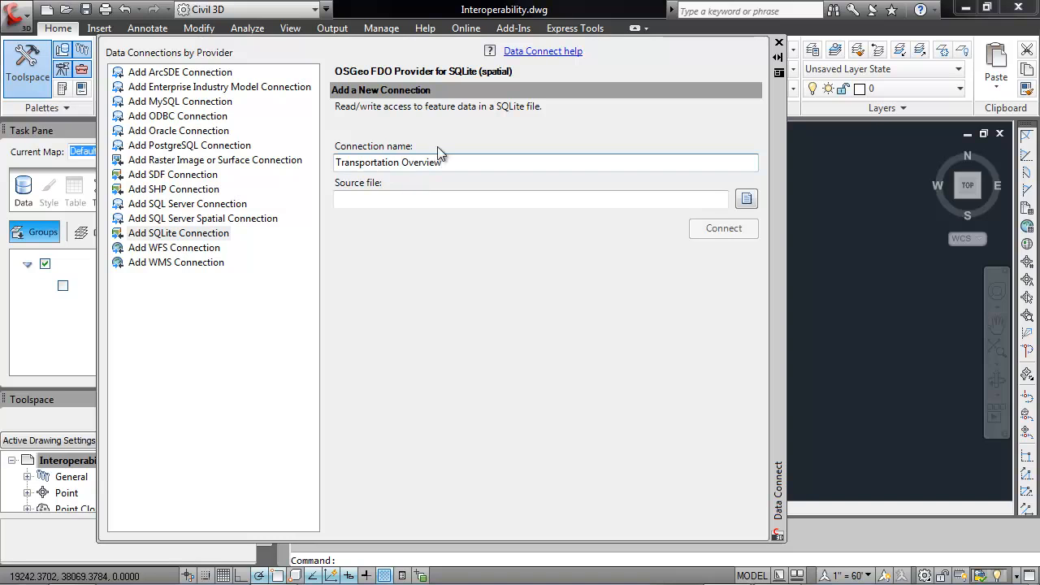
- Set Transportation Overview.sqlite from the Data\AIM\Overview folder as the source file and connect to it
{"action": "left_click", "coordinate": [747, 199]}
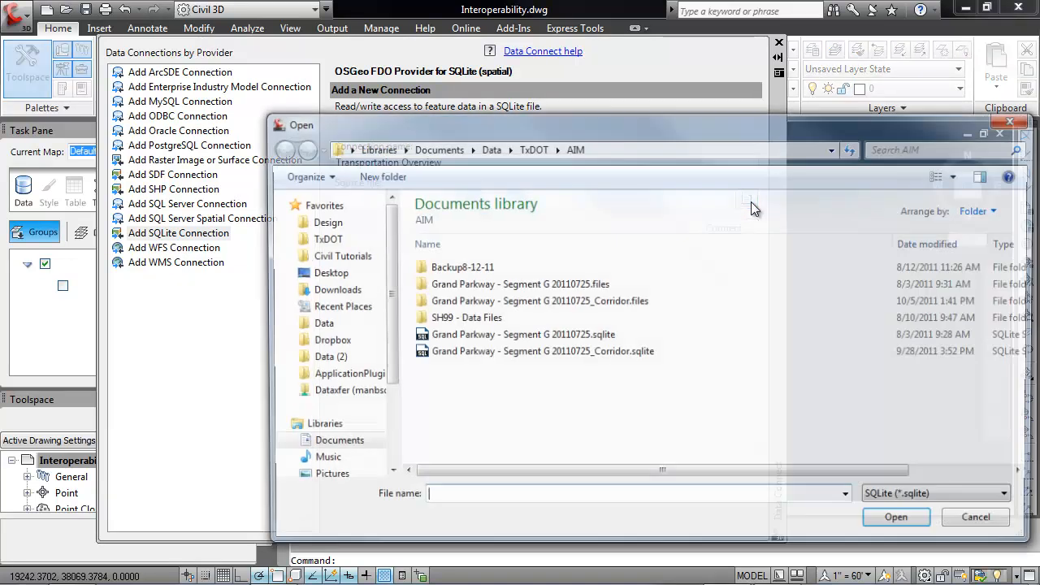
{"action": "left_click", "coordinate": [488, 148]}
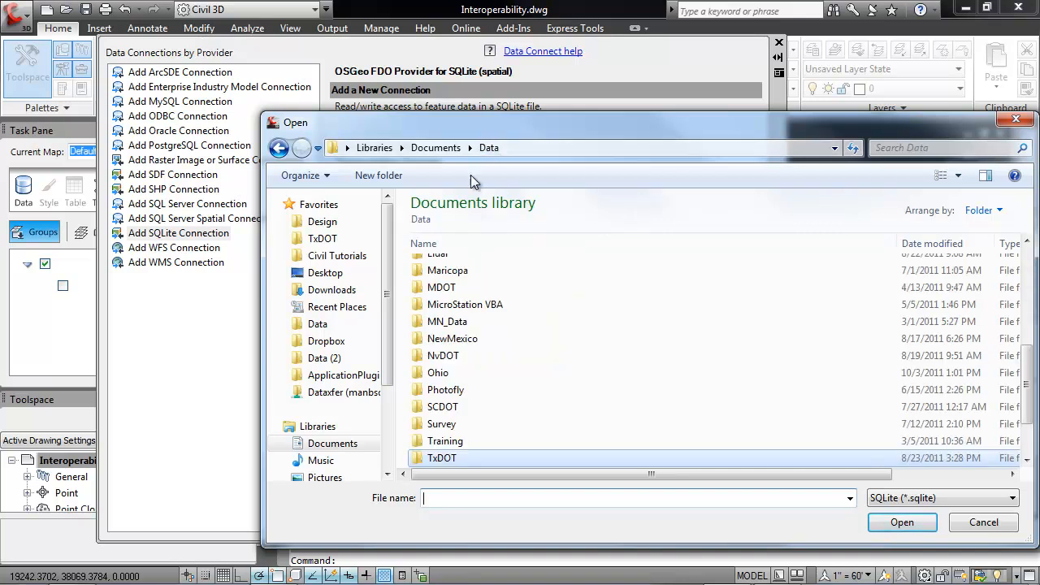
{"action": "scroll", "coordinate": [456, 325], "scroll_direction": "up", "scroll_amount": 6}
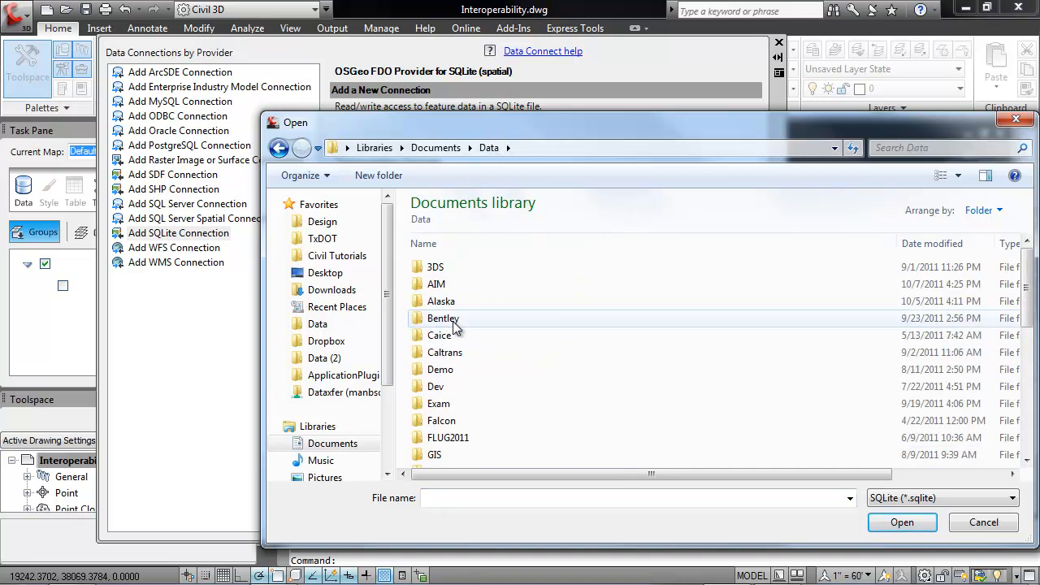
{"action": "double_click", "coordinate": [437, 283]}
{"action": "double_click", "coordinate": [443, 284]}
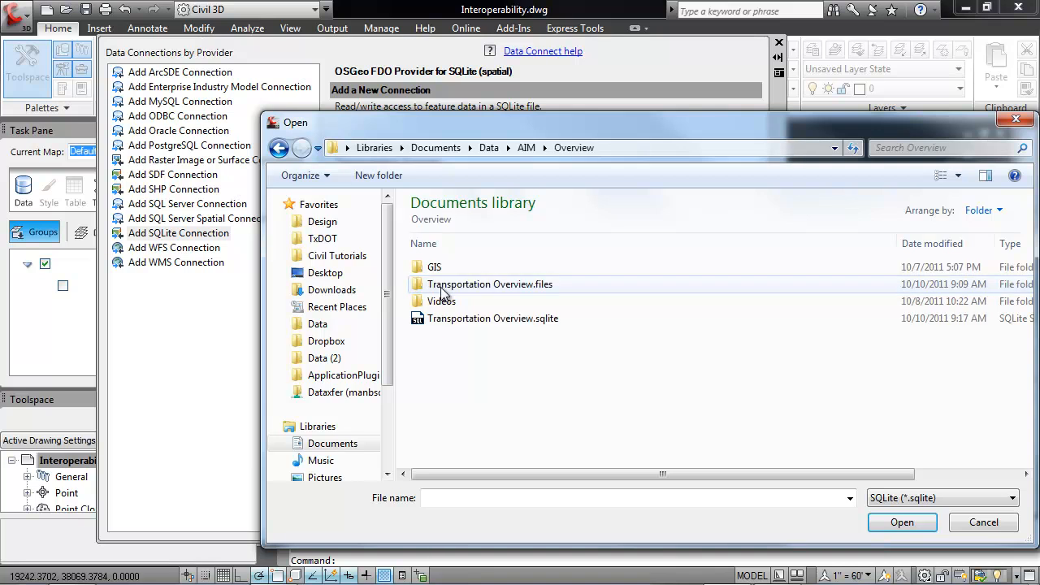
{"action": "left_click", "coordinate": [471, 320]}
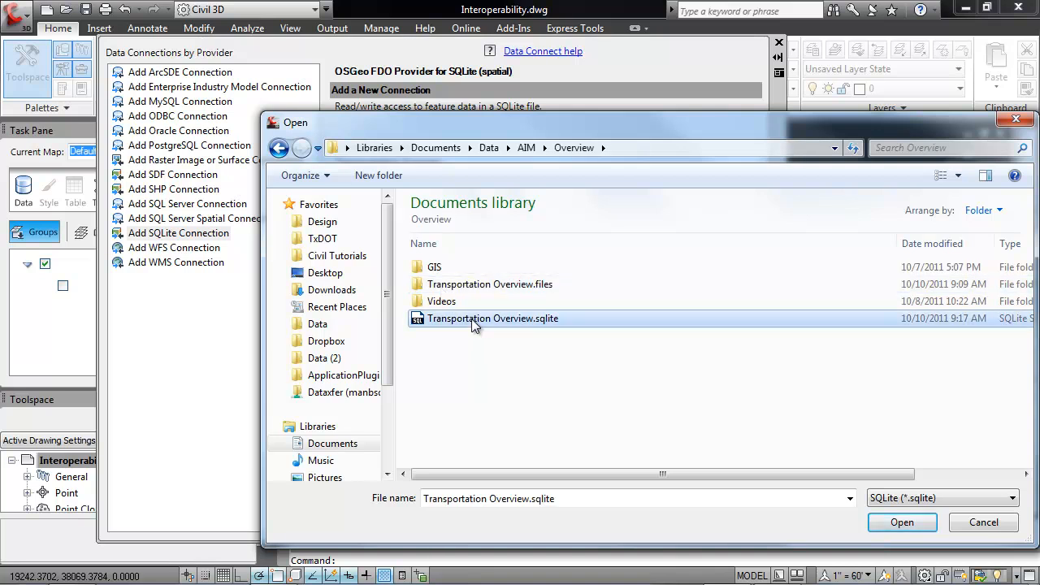
{"action": "left_click", "coordinate": [892, 523]}
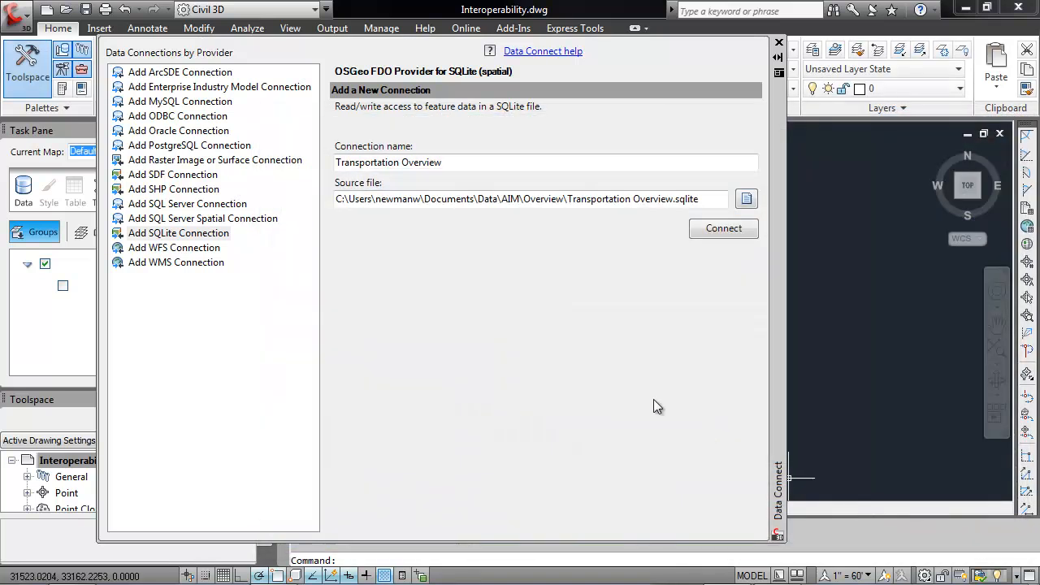
{"action": "left_click", "coordinate": [719, 231]}
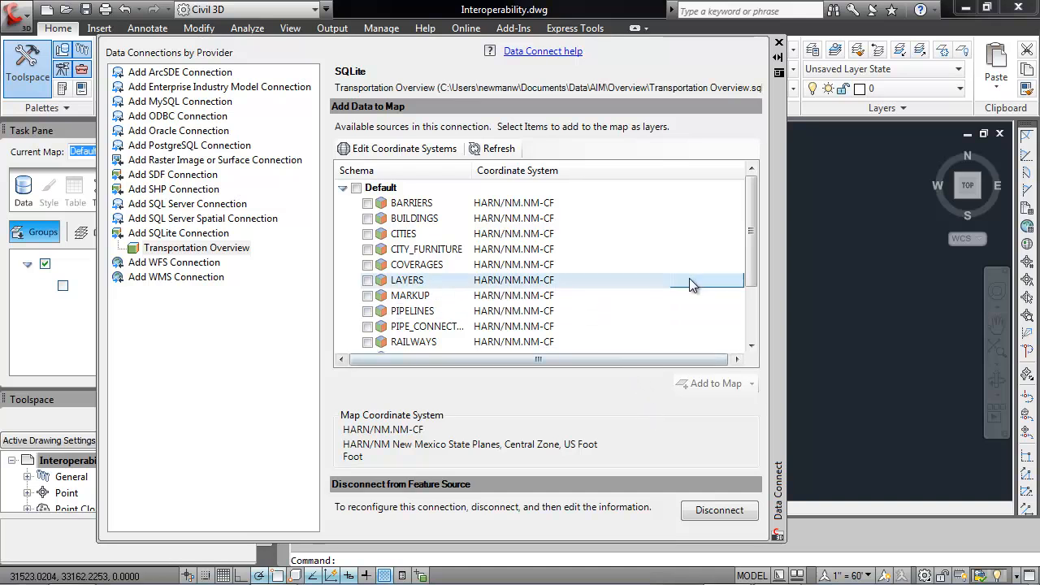
- Add the WATER_AREAS, TREES, ROADS, RAILWAYS, BUILDINGS and CITY_FURNITURE feature classes to the map and close Data Connect
{"action": "left_click_drag", "start_coordinate": [745, 222], "coordinate": [755, 292]}
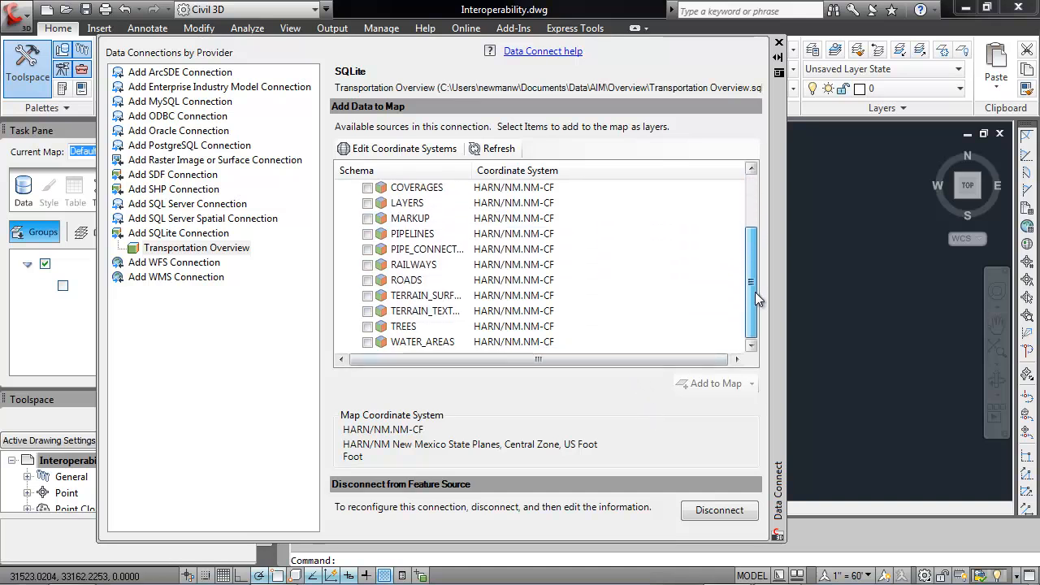
{"action": "left_click", "coordinate": [368, 341]}
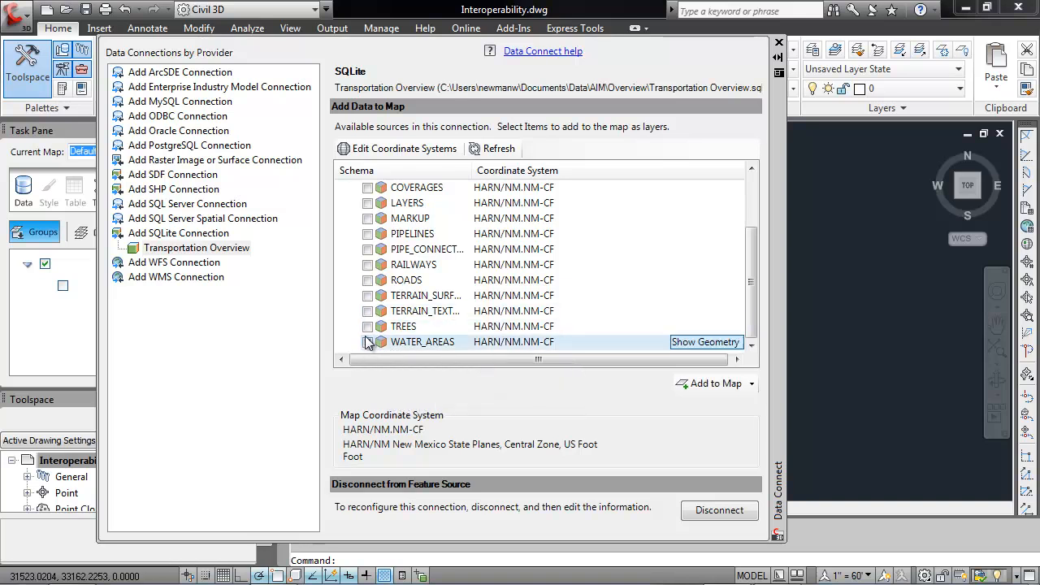
{"action": "left_click", "coordinate": [367, 326]}
{"action": "left_click", "coordinate": [368, 280]}
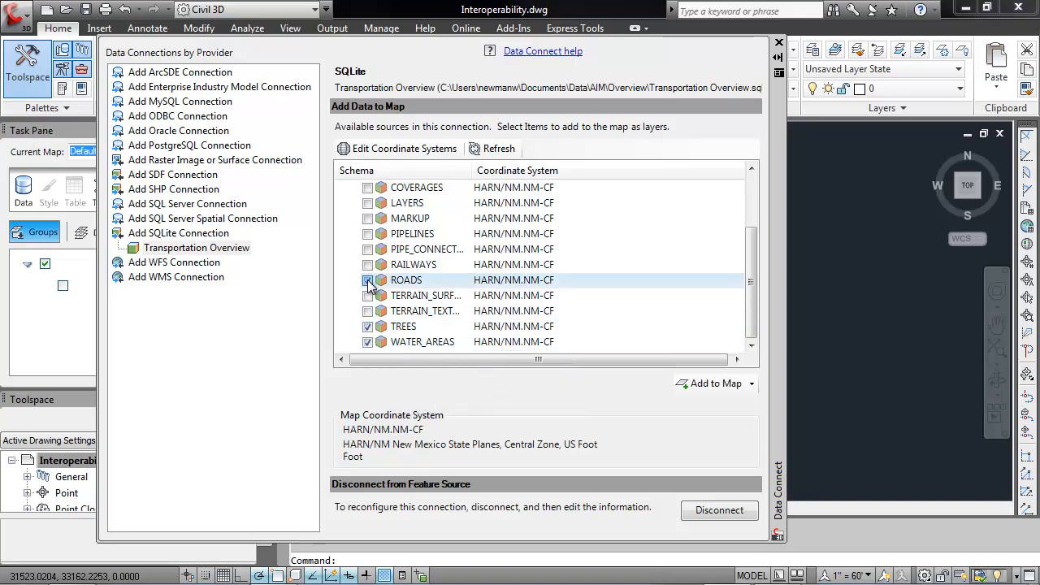
{"action": "left_click", "coordinate": [368, 265]}
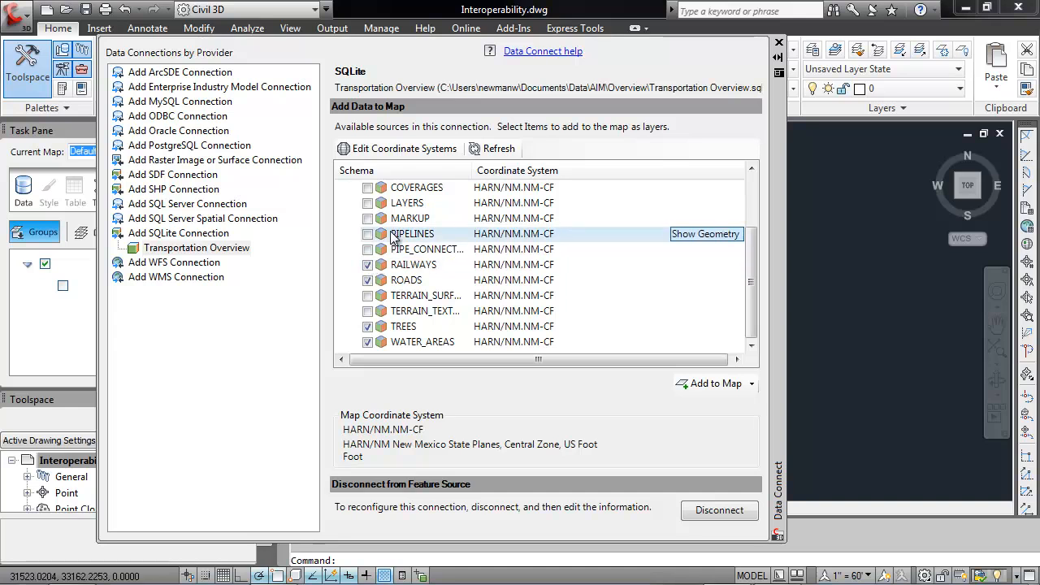
{"action": "scroll", "coordinate": [372, 254], "scroll_direction": "up", "scroll_amount": 2}
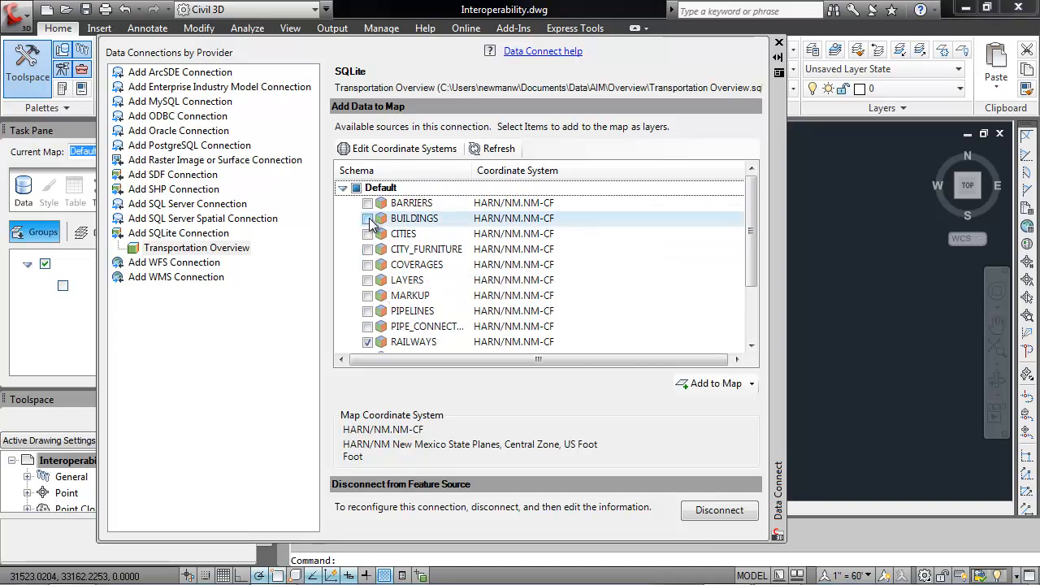
{"action": "left_click", "coordinate": [368, 250]}
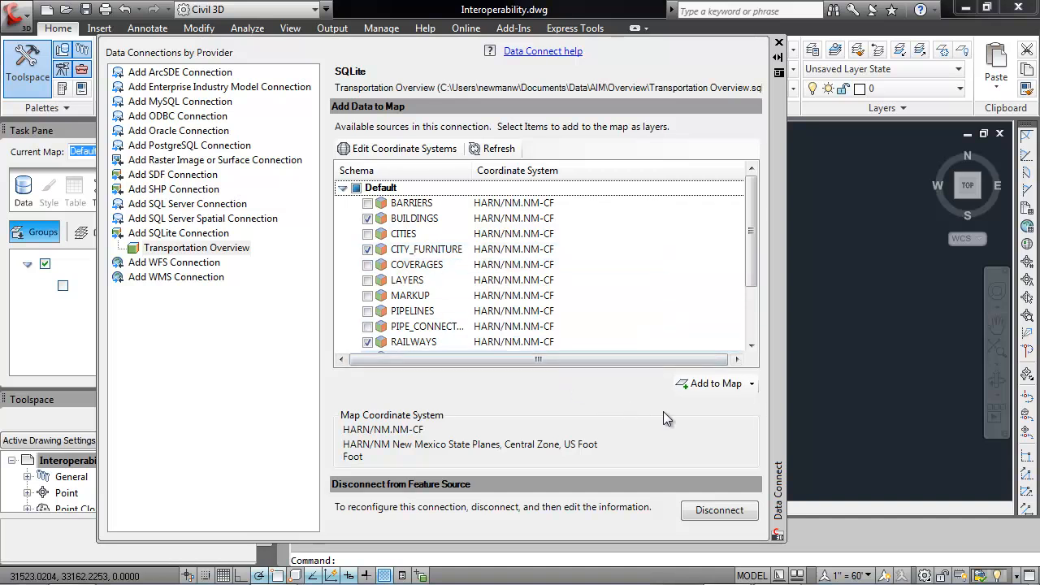
{"action": "left_click", "coordinate": [715, 383]}
{"action": "left_click", "coordinate": [779, 43]}
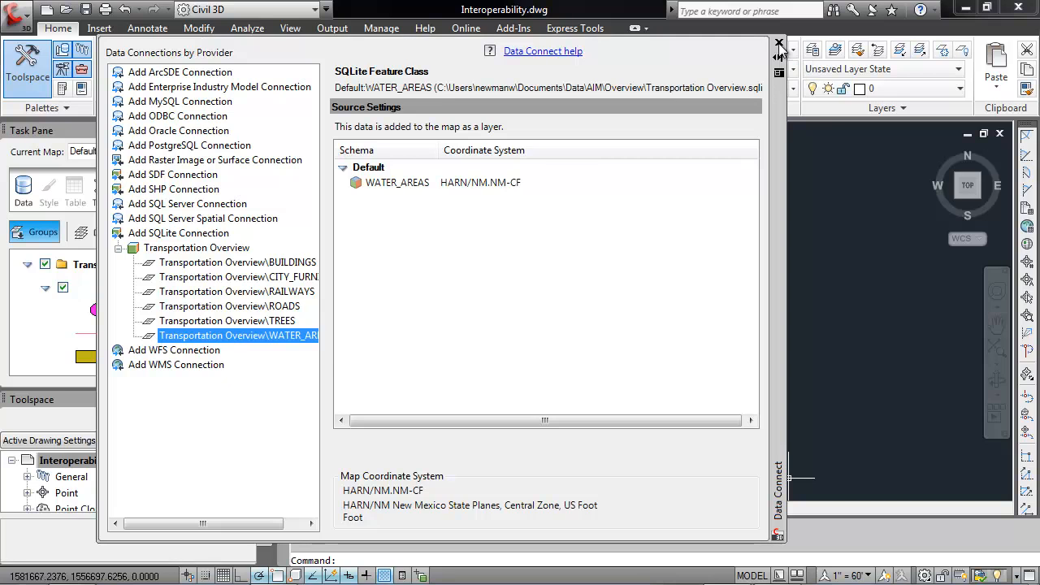
{"action": "left_click", "coordinate": [779, 43]}
- Examine the imported map data from its full extents down to the trees, city furniture and building around the new road's intersection
{"action": "middle_click", "coordinate": [645, 360]}
{"action": "middle_click", "coordinate": [646, 360]}
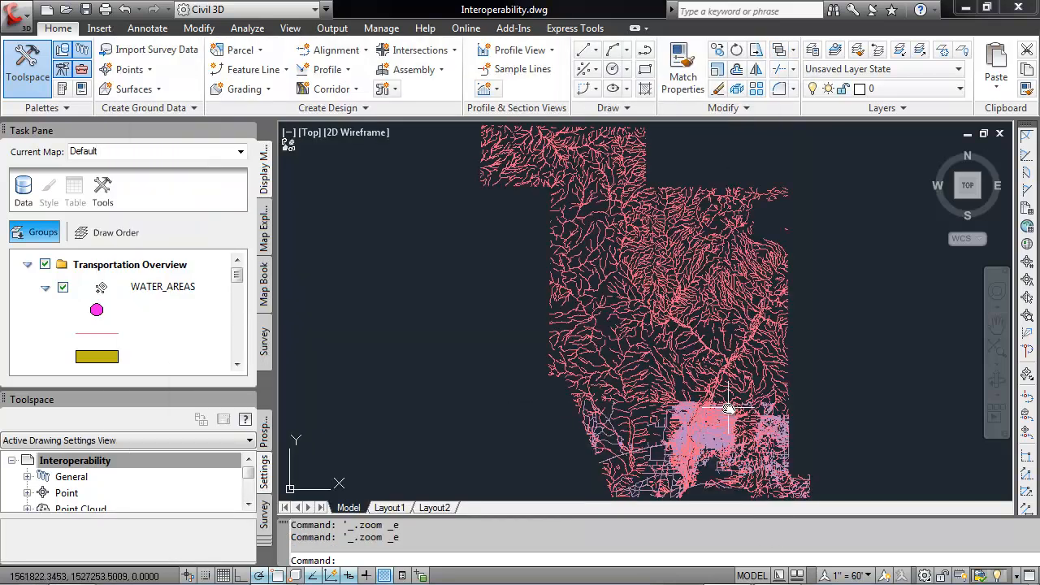
{"action": "scroll", "coordinate": [721, 394], "scroll_direction": "up", "scroll_amount": 8}
{"action": "scroll", "coordinate": [736, 414], "scroll_direction": "up", "scroll_amount": 2}
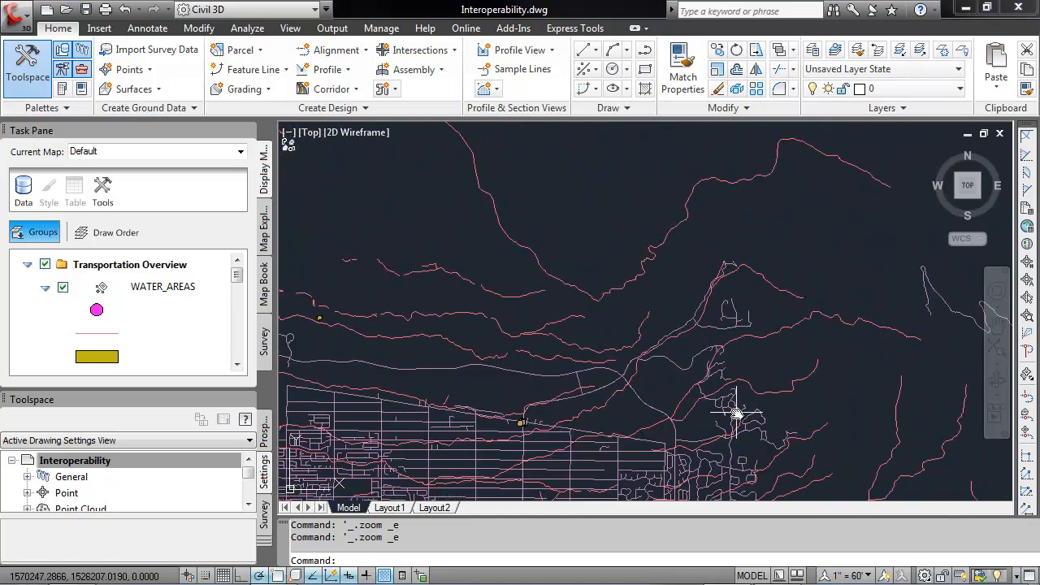
{"action": "scroll", "coordinate": [553, 414], "scroll_direction": "up", "scroll_amount": 5}
{"action": "scroll", "coordinate": [542, 429], "scroll_direction": "up", "scroll_amount": 1}
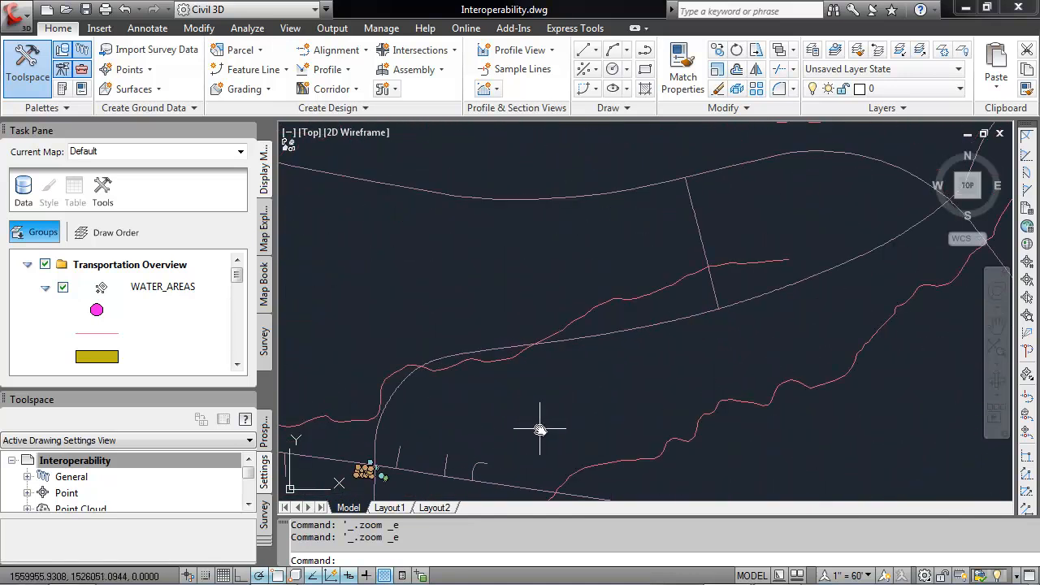
{"action": "middle_click_drag", "start_coordinate": [537, 420], "coordinate": [678, 344]}
{"action": "scroll", "coordinate": [560, 366], "scroll_direction": "up", "scroll_amount": 2}
{"action": "scroll", "coordinate": [490, 365], "scroll_direction": "up", "scroll_amount": 5}
{"action": "scroll", "coordinate": [490, 363], "scroll_direction": "up", "scroll_amount": 1}
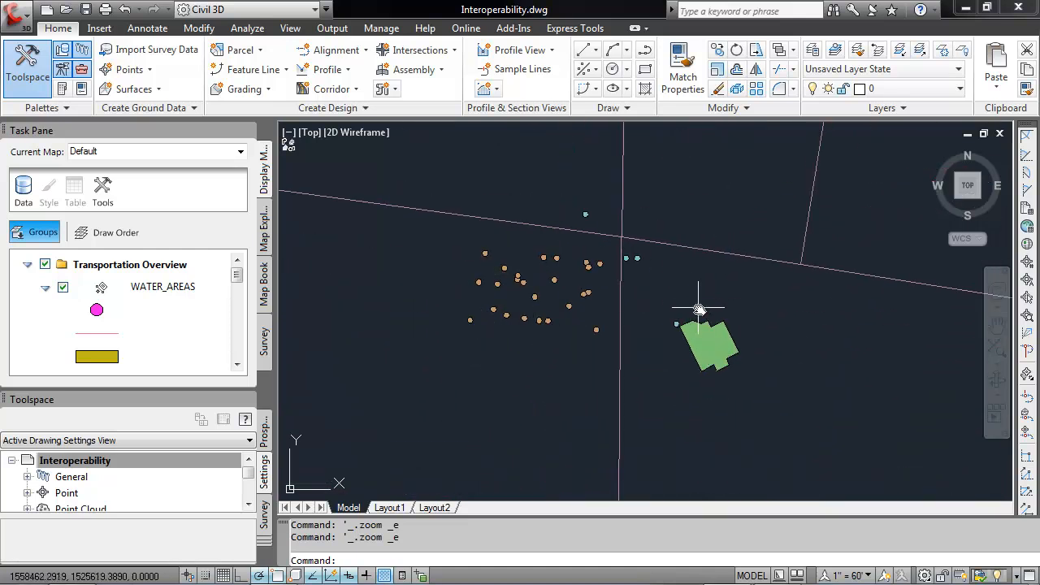
{"action": "scroll", "coordinate": [629, 257], "scroll_direction": "up", "scroll_amount": 6}
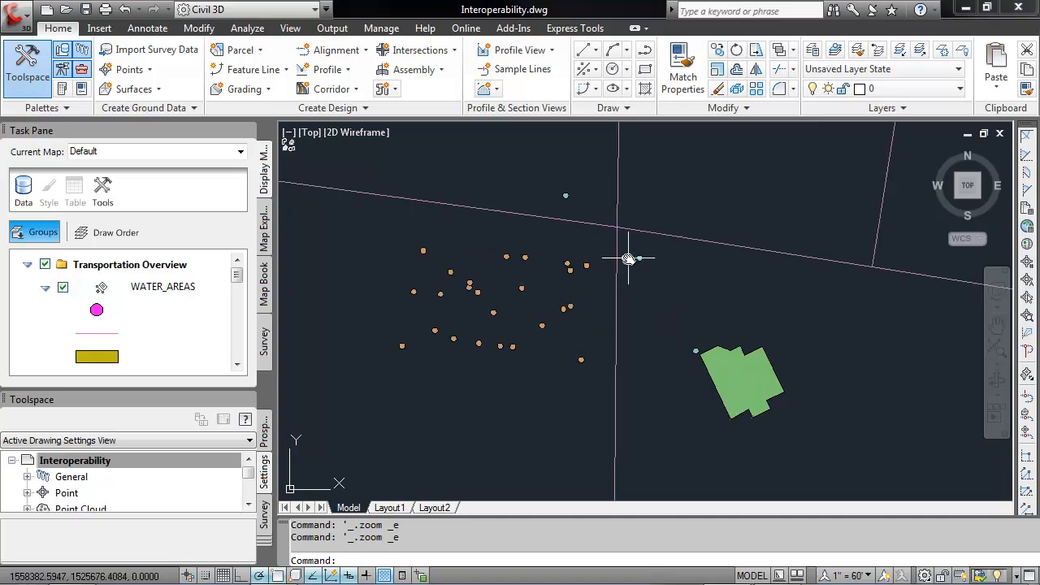
{"action": "scroll", "coordinate": [623, 384], "scroll_direction": "down", "scroll_amount": 4}
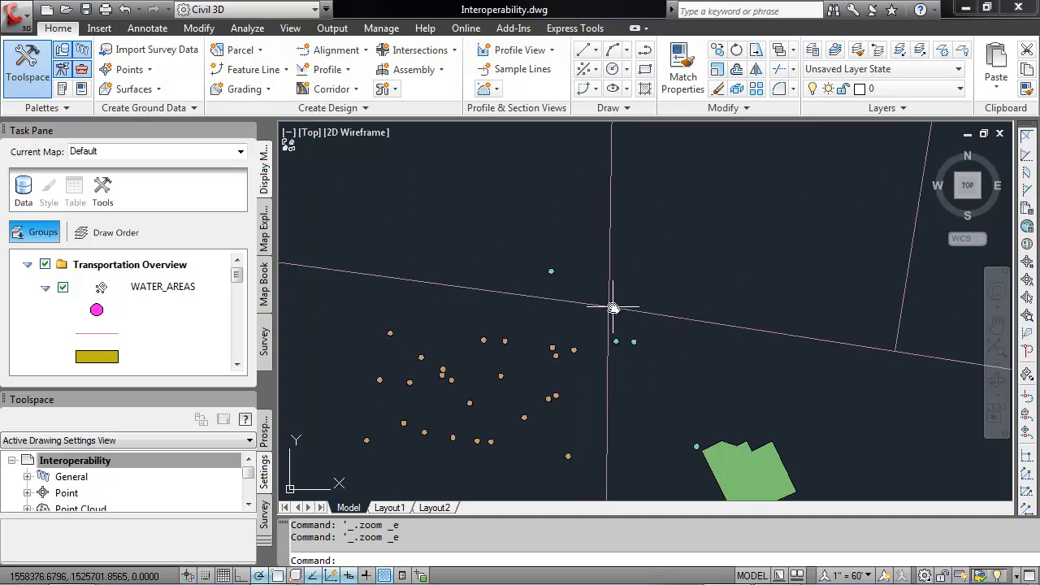
{"action": "scroll", "coordinate": [559, 393], "scroll_direction": "down", "scroll_amount": 5}
{"action": "scroll", "coordinate": [558, 393], "scroll_direction": "down", "scroll_amount": 1}
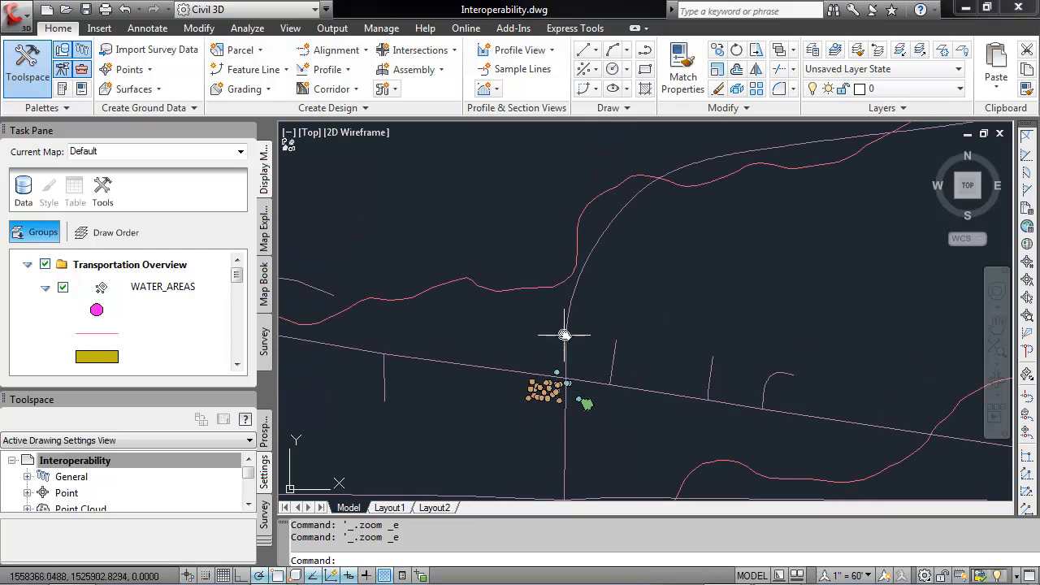
- Select the curved new road running north from the intersection and inspect its geometry near the trees and building
{"action": "left_click", "coordinate": [567, 339]}
{"action": "scroll", "coordinate": [514, 355], "scroll_direction": "down", "scroll_amount": 2}
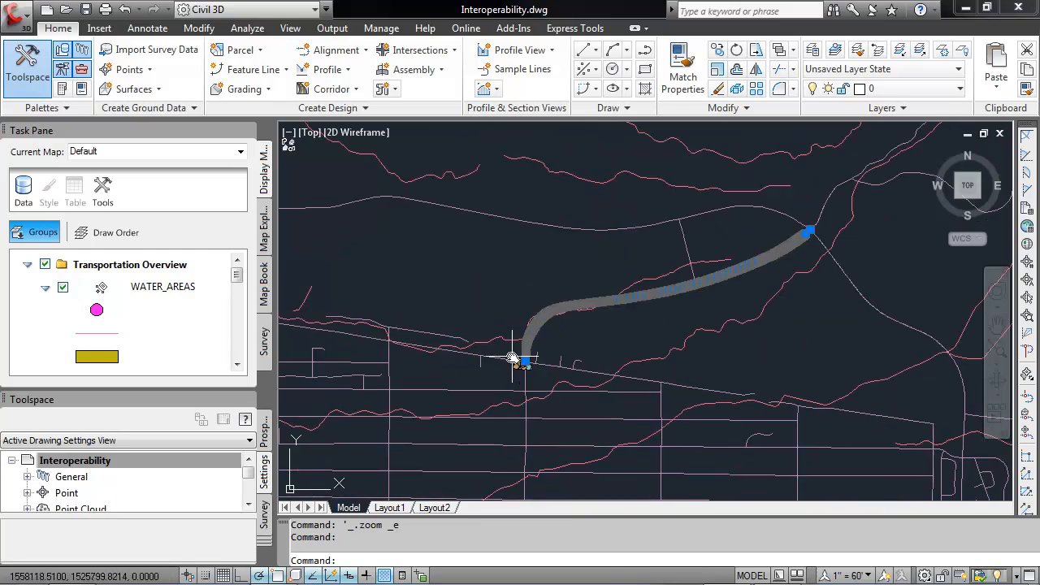
{"action": "scroll", "coordinate": [515, 360], "scroll_direction": "up", "scroll_amount": 4}
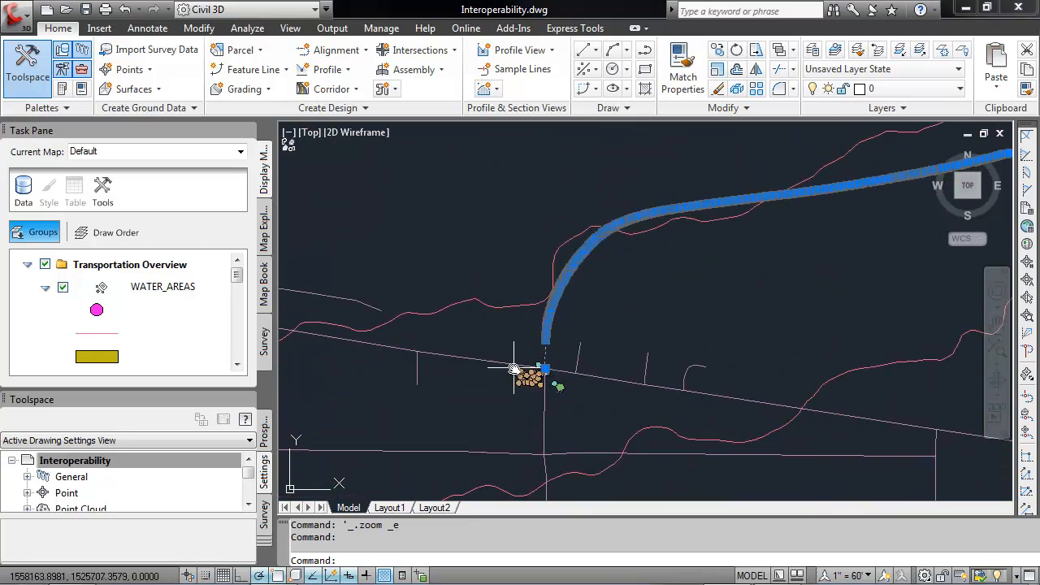
{"action": "scroll", "coordinate": [561, 384], "scroll_direction": "up", "scroll_amount": 3}
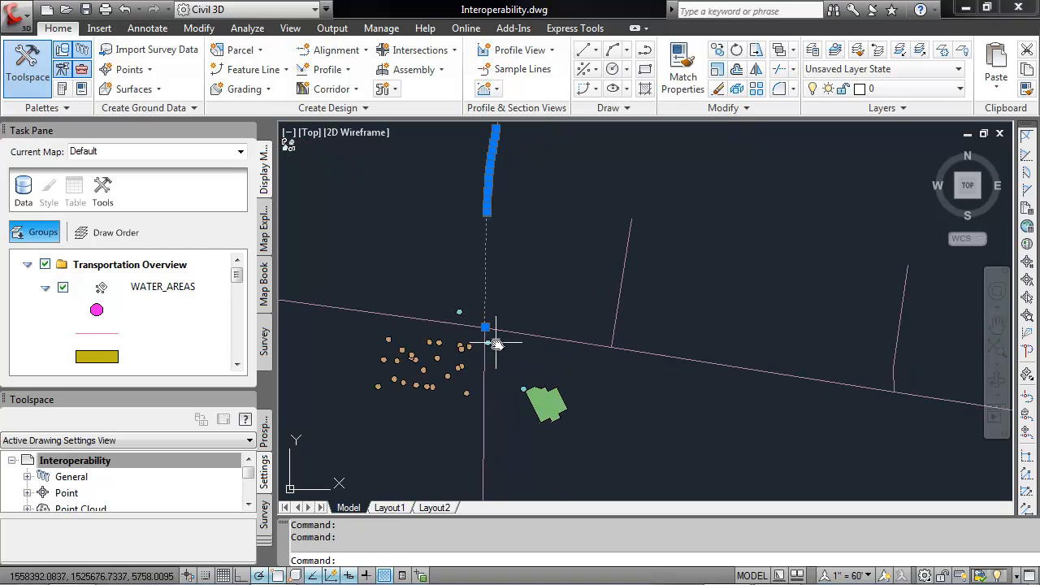
- Show the data table for the city furniture point beside the intersection, widen its MANUAL_STYLE column to read the styles, and close the table
{"action": "key", "text": "Escape"}
{"action": "left_click", "coordinate": [495, 343]}
{"action": "right_click", "coordinate": [528, 352]}
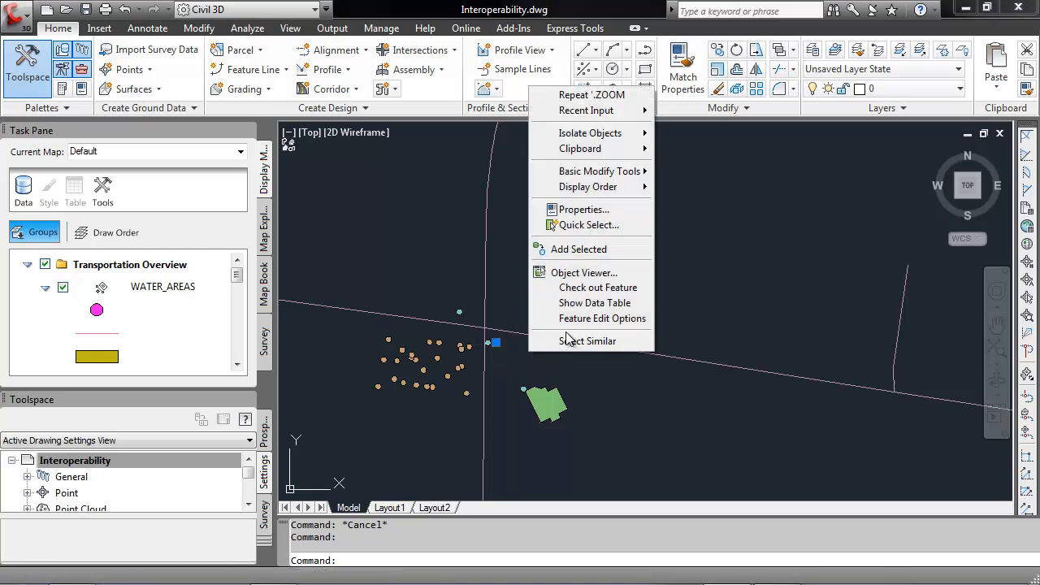
{"action": "left_click", "coordinate": [576, 305]}
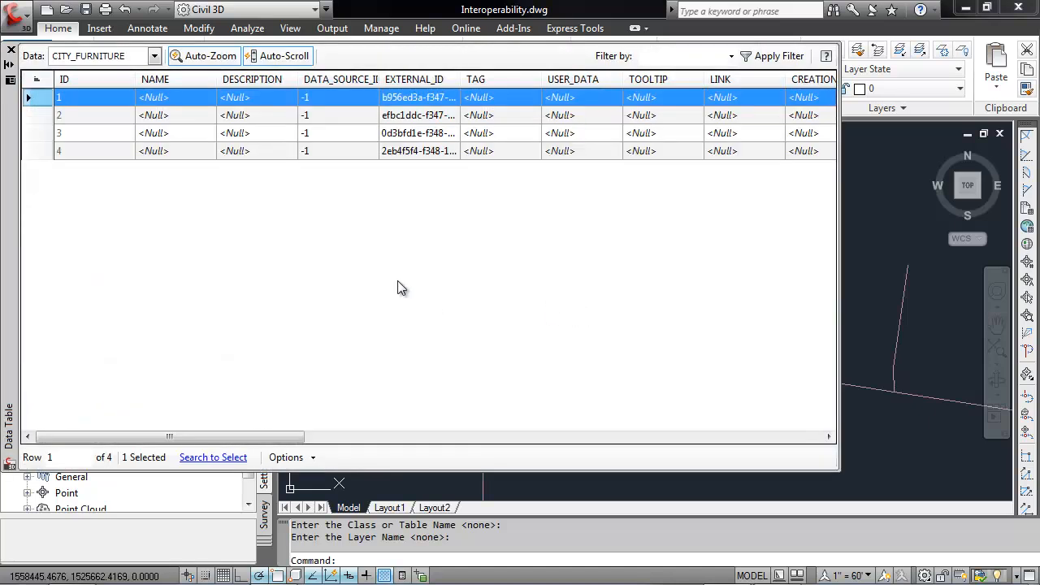
{"action": "left_click_drag", "start_coordinate": [196, 437], "coordinate": [505, 452]}
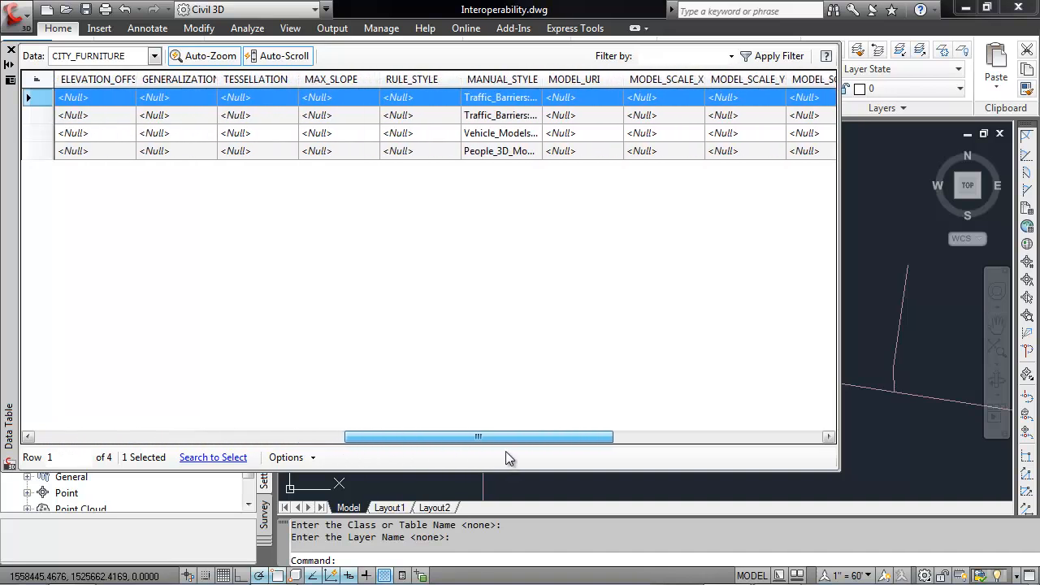
{"action": "left_click_drag", "start_coordinate": [542, 81], "coordinate": [584, 82]}
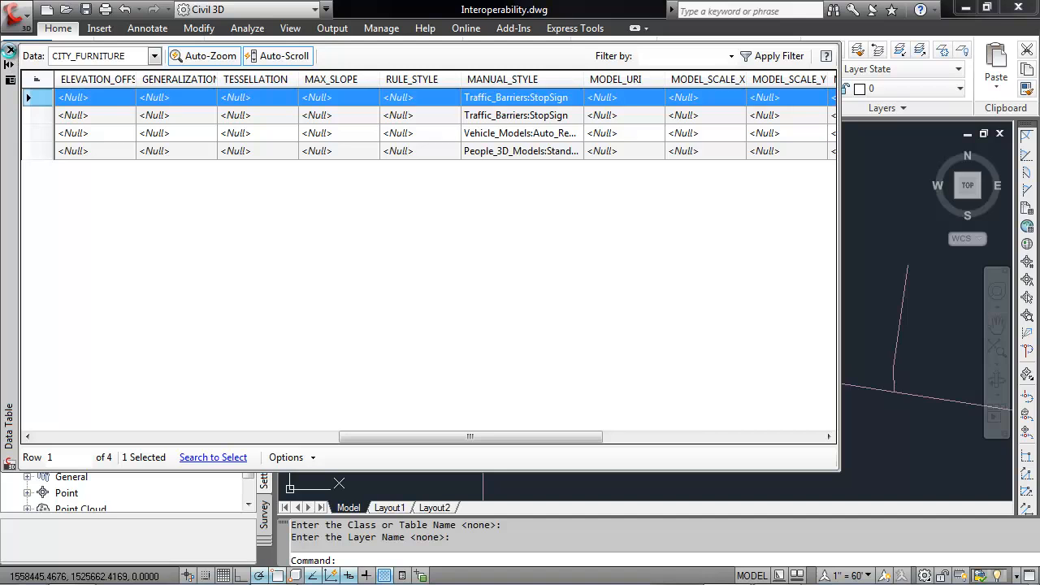
{"action": "left_click", "coordinate": [10, 50]}
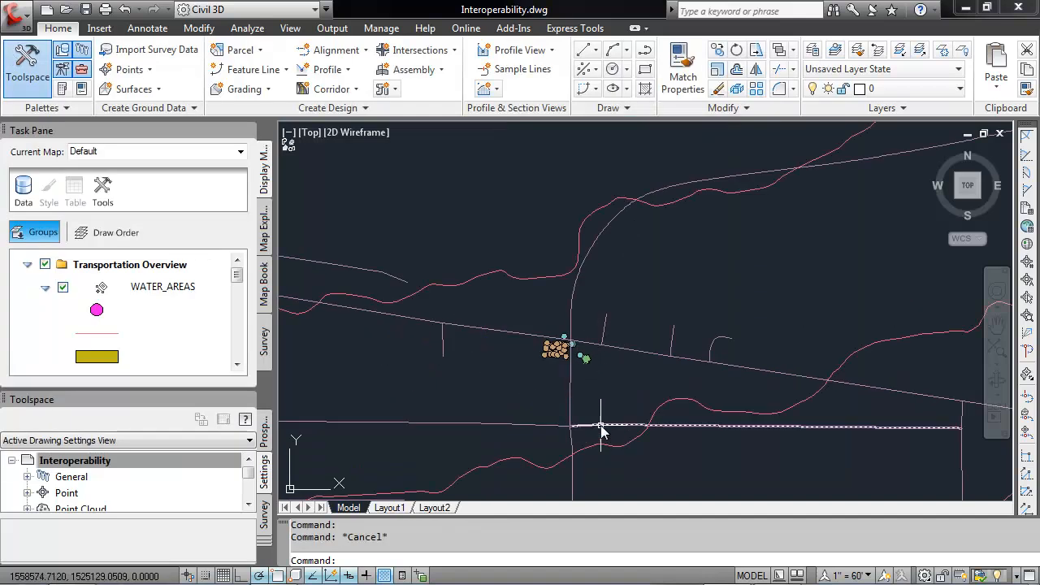
- Show the data table record of the east-west road south of the intersection, and close the table
{"action": "left_click", "coordinate": [602, 427]}
{"action": "right_click", "coordinate": [605, 384]}
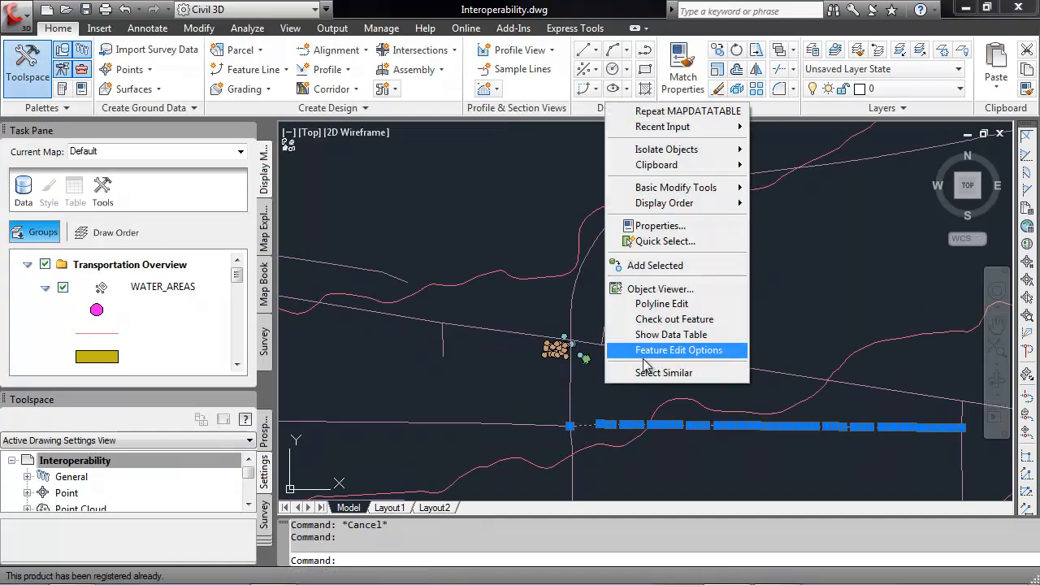
{"action": "left_click", "coordinate": [656, 336]}
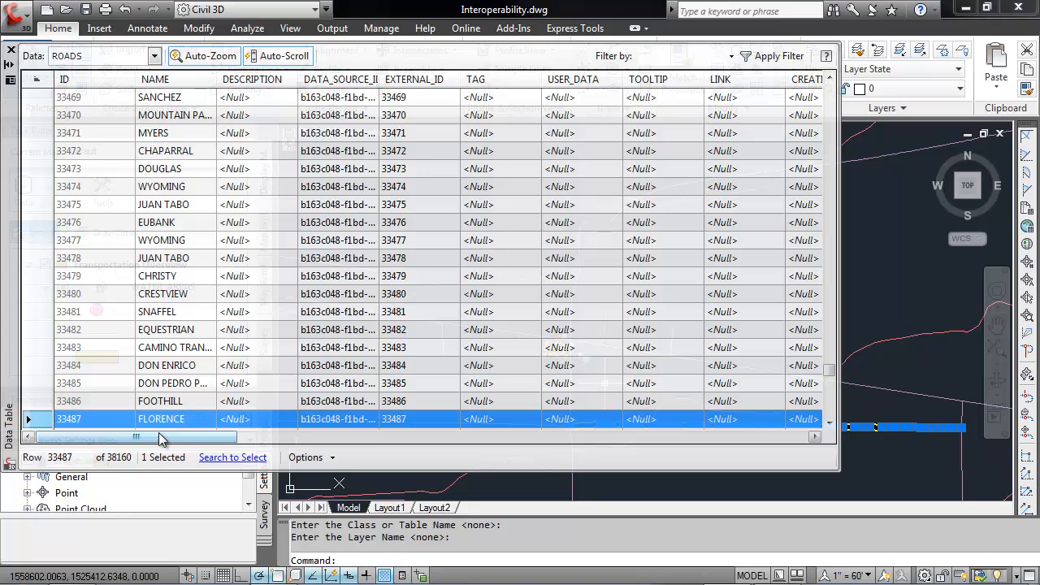
{"action": "left_click", "coordinate": [11, 49]}
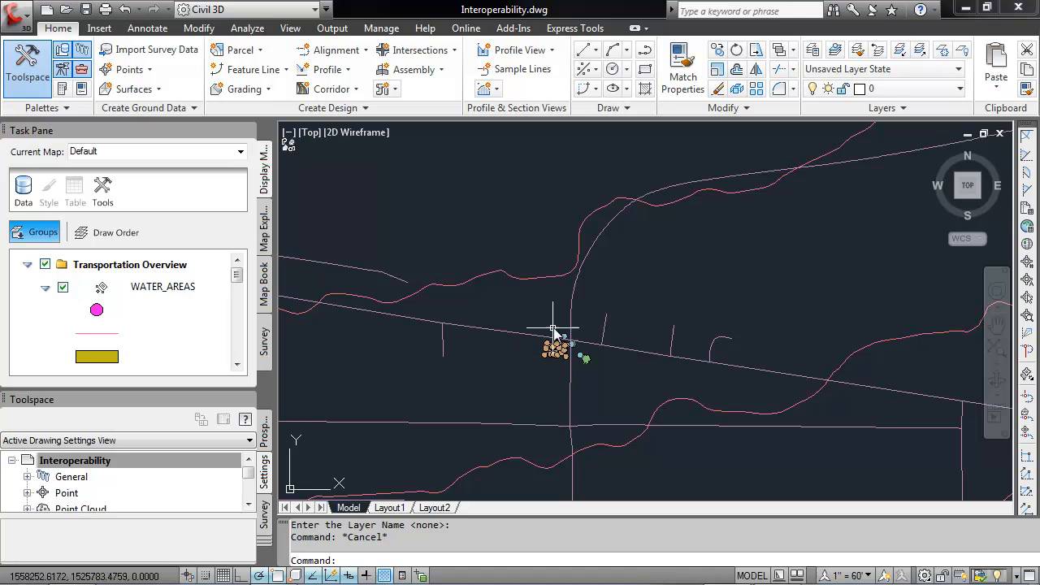
- Highlight the curved new road north of the intersection, clear the selection, and view the surrounding road network
{"action": "left_click", "coordinate": [570, 303]}
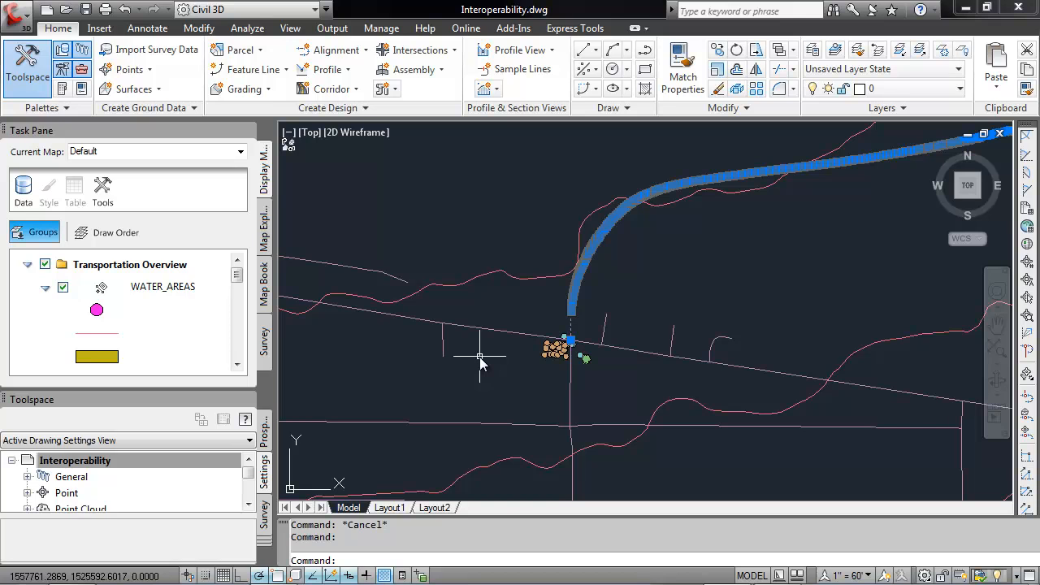
{"action": "key", "text": "Escape"}
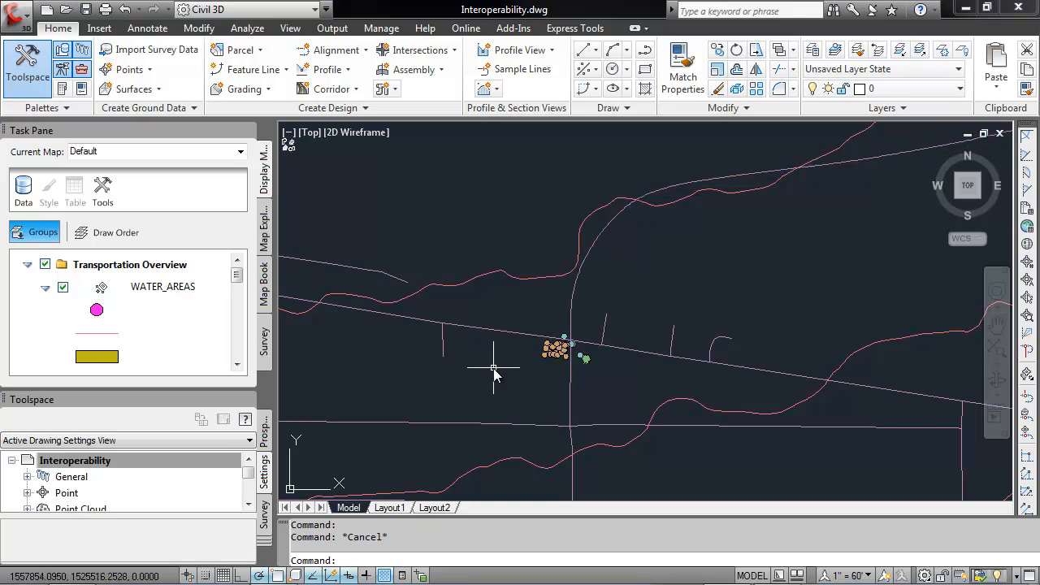
{"action": "scroll", "coordinate": [495, 373], "scroll_direction": "down", "scroll_amount": 3}
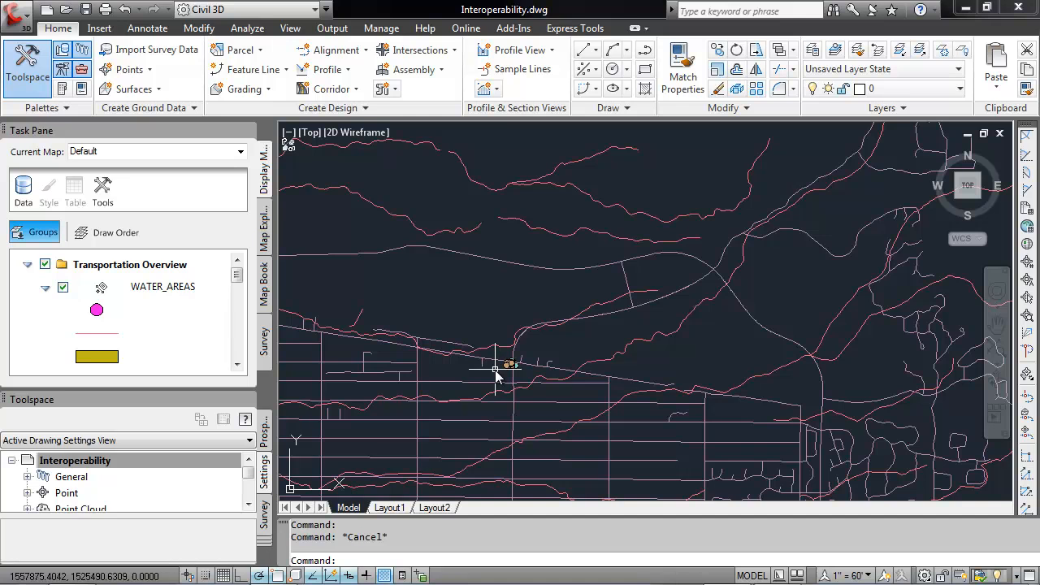
- Switch to the slide presentation and advance from Output/Interoperability to the Conclusion slide
{"action": "key", "text": "alt+Tab"}
{"action": "key", "text": "alt+Tab"}
{"action": "key", "text": "alt+Tab"}
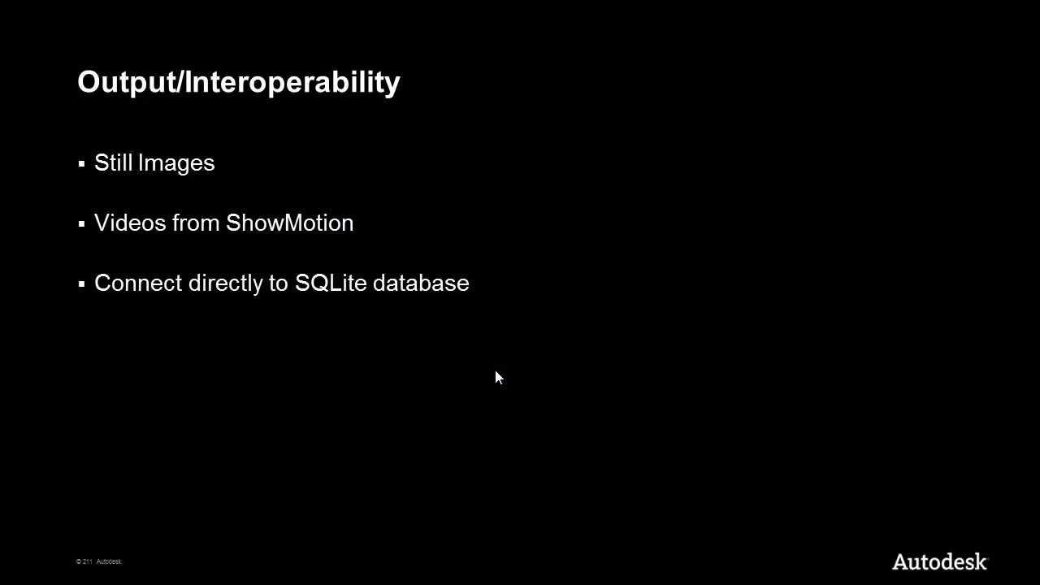
{"action": "key", "text": "Right"}
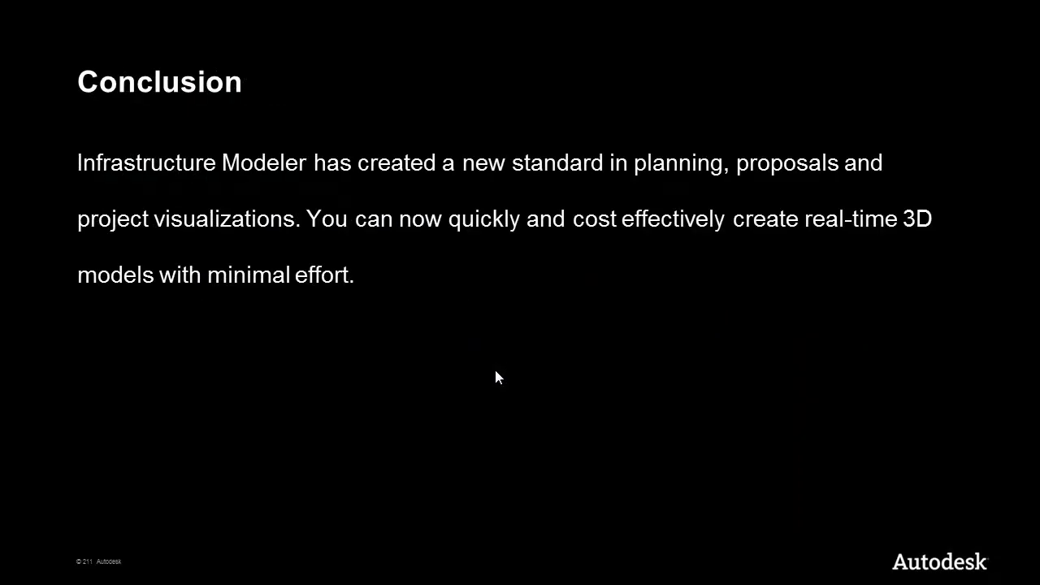